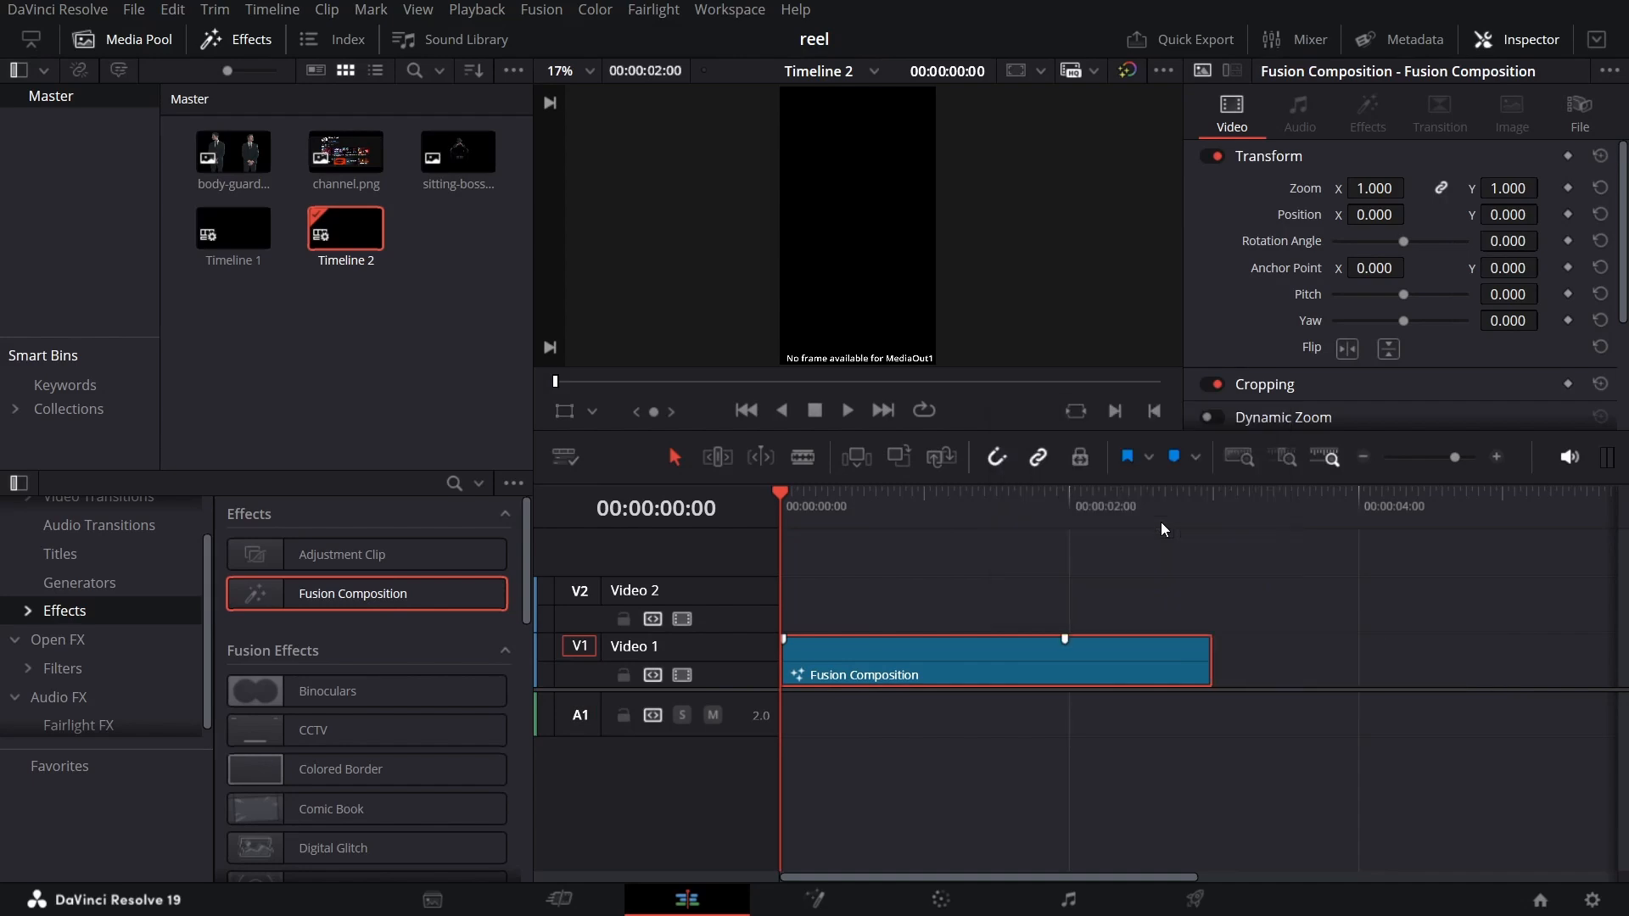
Add a Background node with the solid colour #00001a to the Fusion composition and connect it to MediaOut1
{"action": "left_click", "coordinate": [949, 501]}
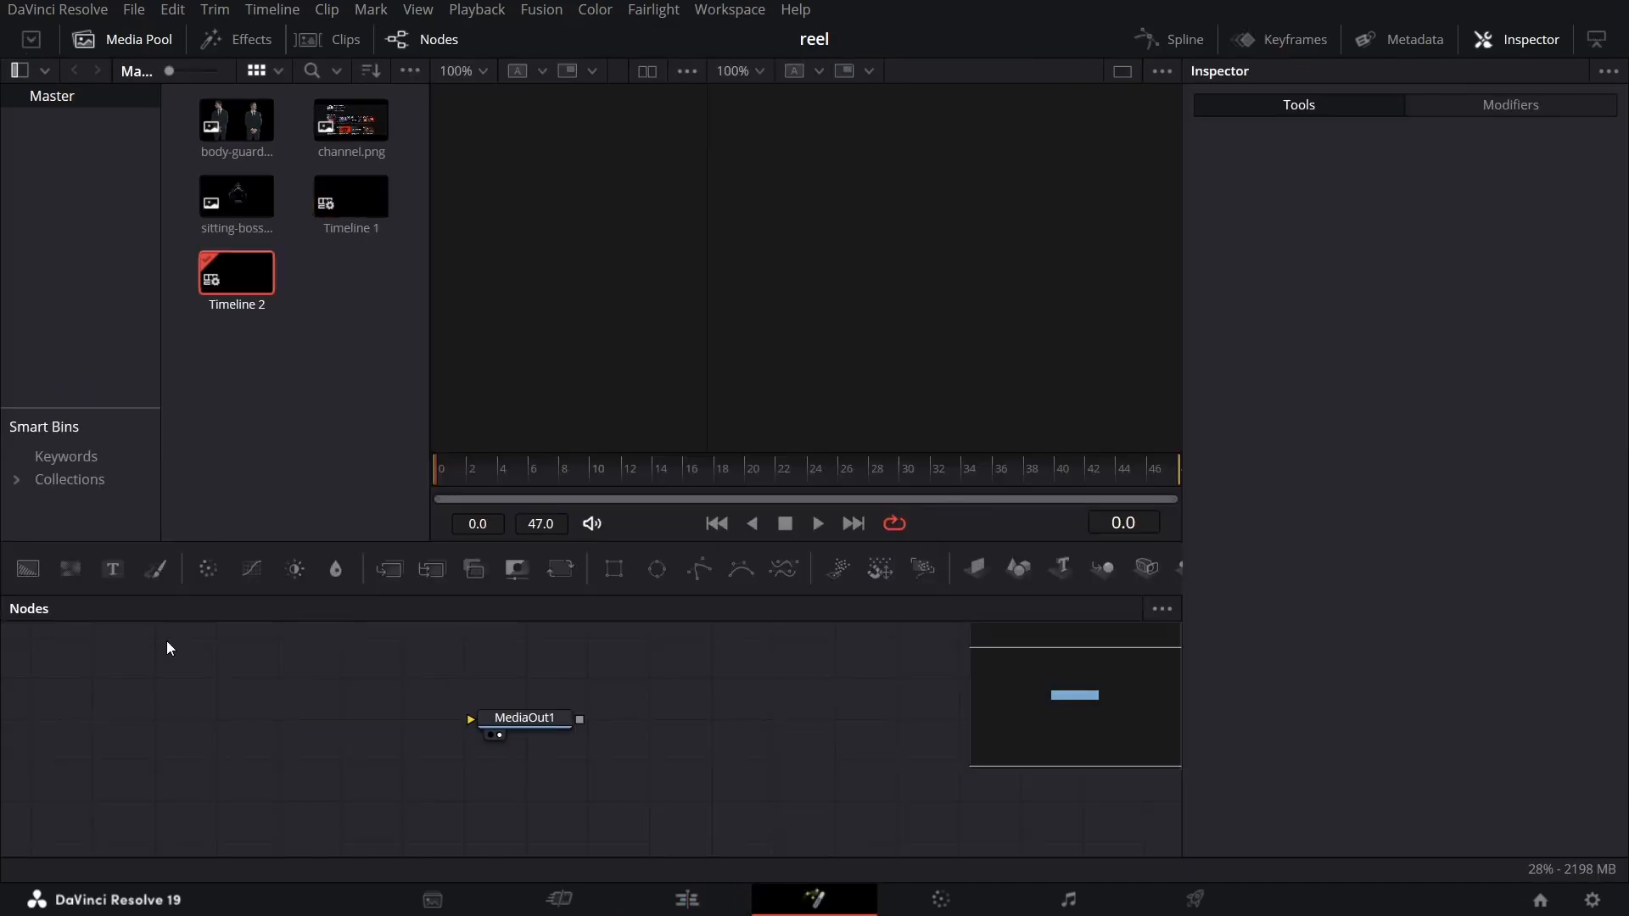
{"action": "left_click_drag", "start_coordinate": [28, 569], "coordinate": [284, 721]}
{"action": "left_click", "coordinate": [1405, 358]}
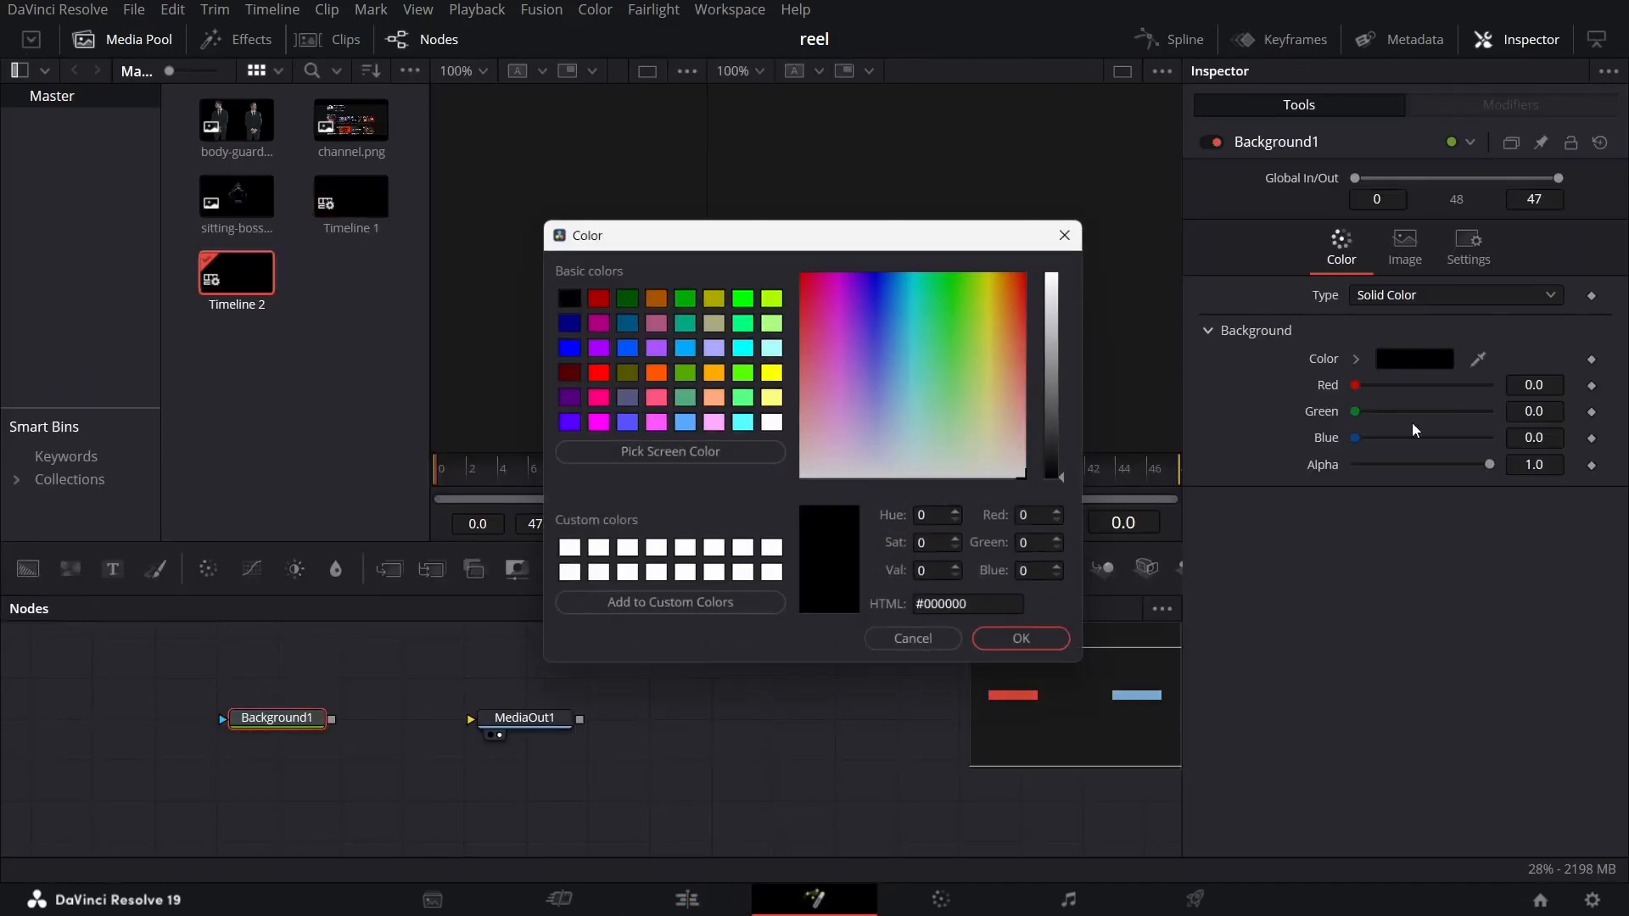
{"action": "left_click_drag", "start_coordinate": [984, 610], "coordinate": [861, 609]}
{"action": "type", "text": "#00001a"}
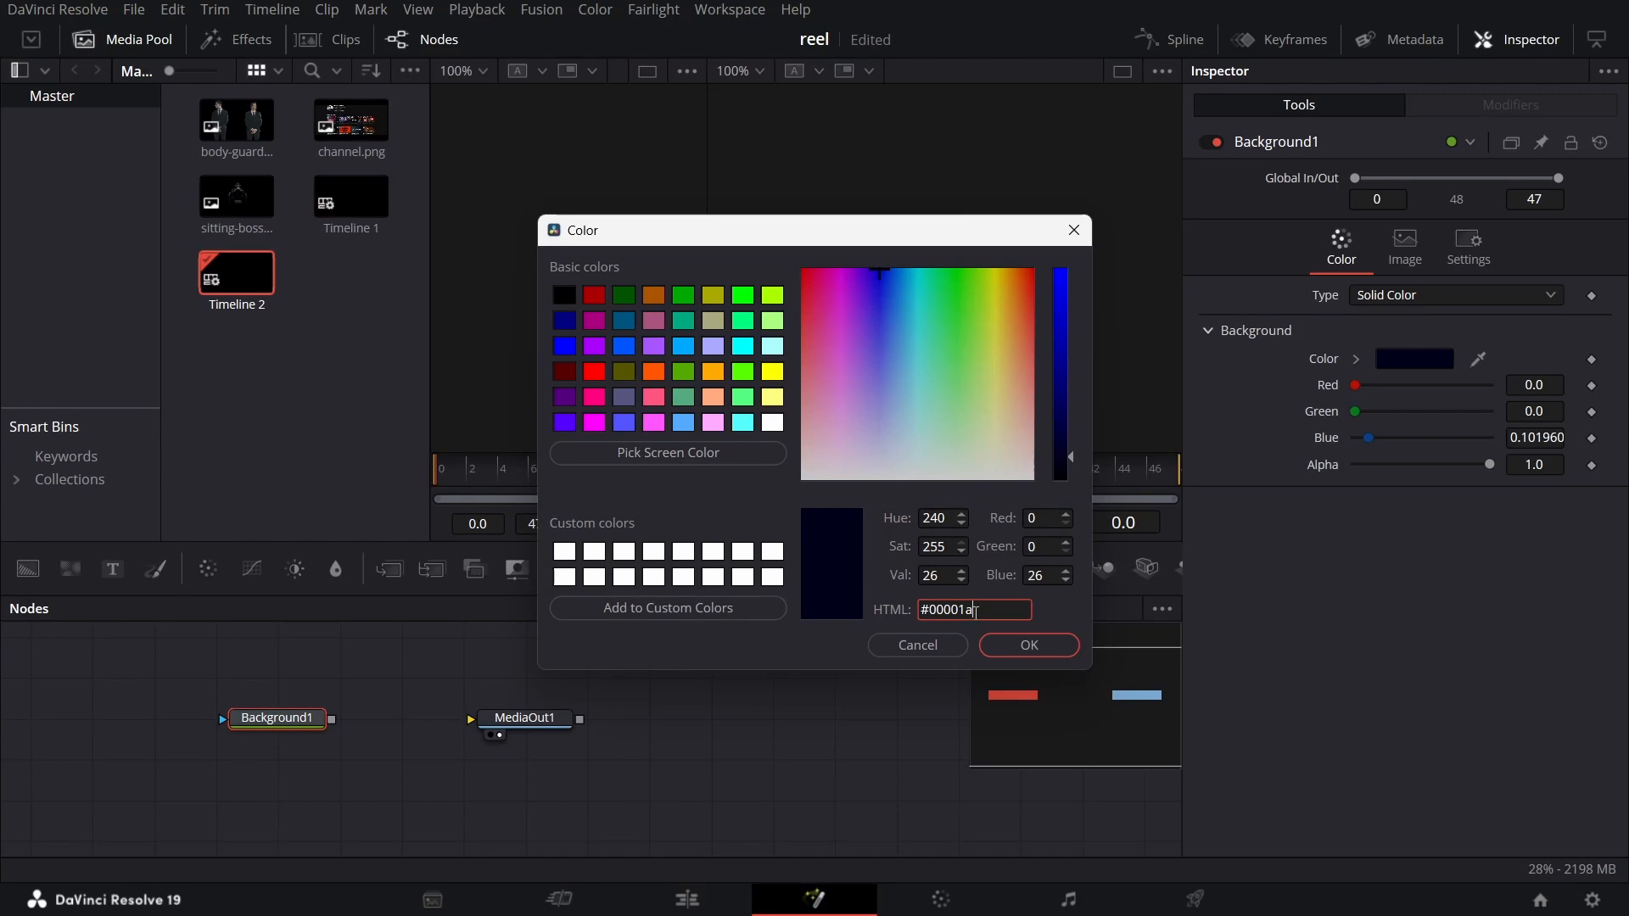
{"action": "left_click", "coordinate": [1030, 645]}
{"action": "left_click_drag", "start_coordinate": [332, 719], "coordinate": [527, 723]}
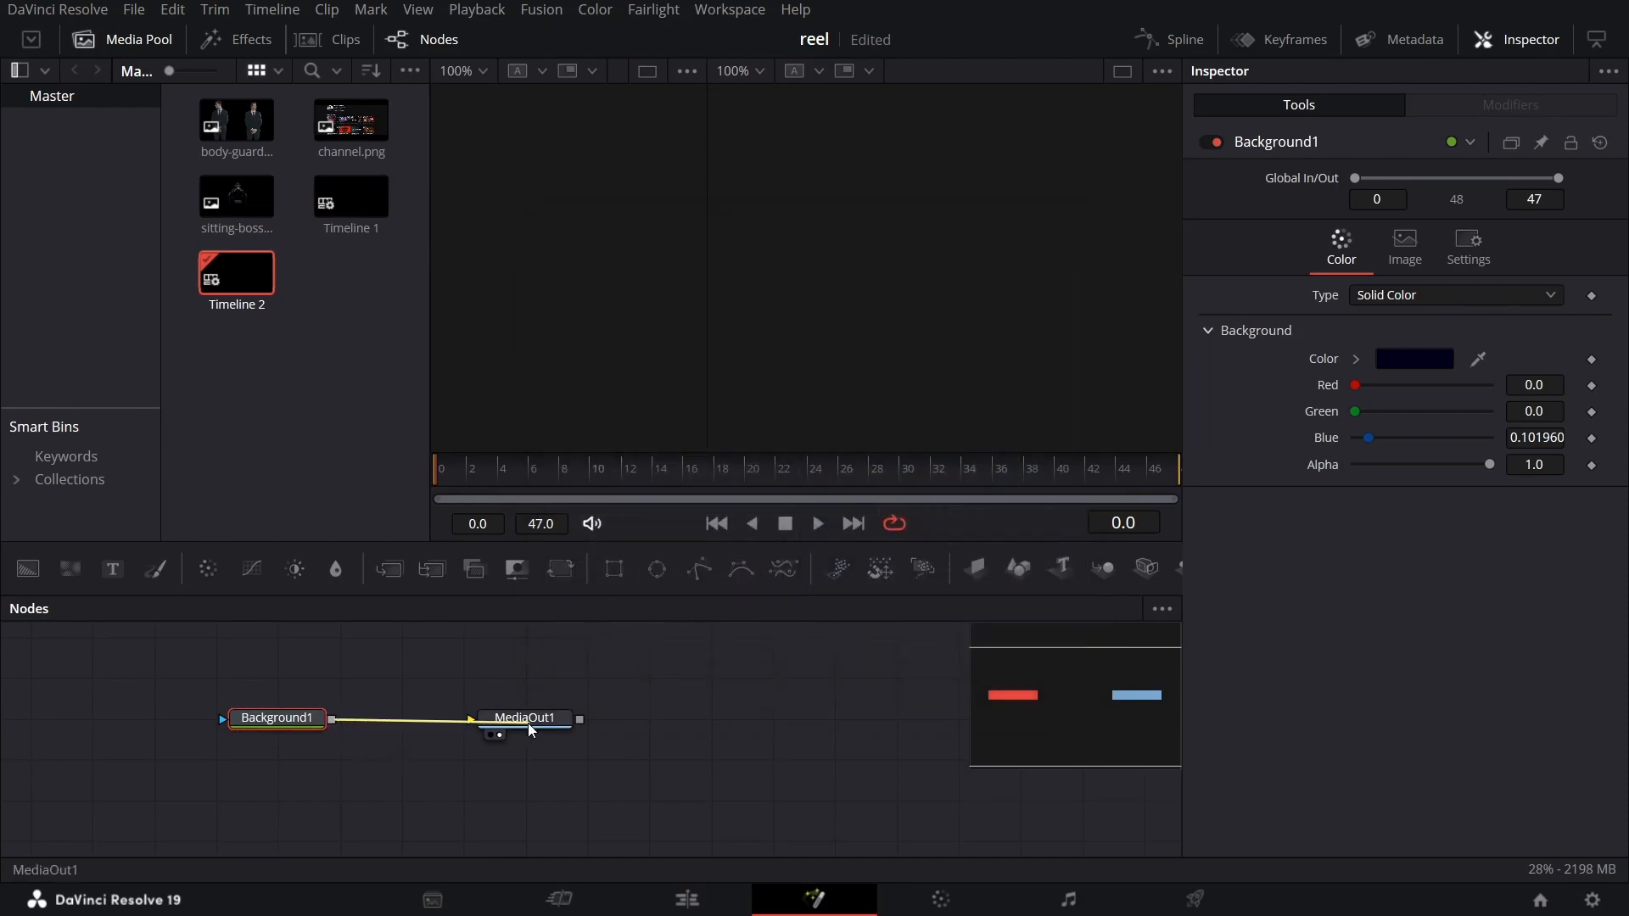
Duplicate the Fusion Composition clip from Video 1 onto Video 2 and open the copy in Fusion
{"action": "left_click", "coordinate": [714, 901]}
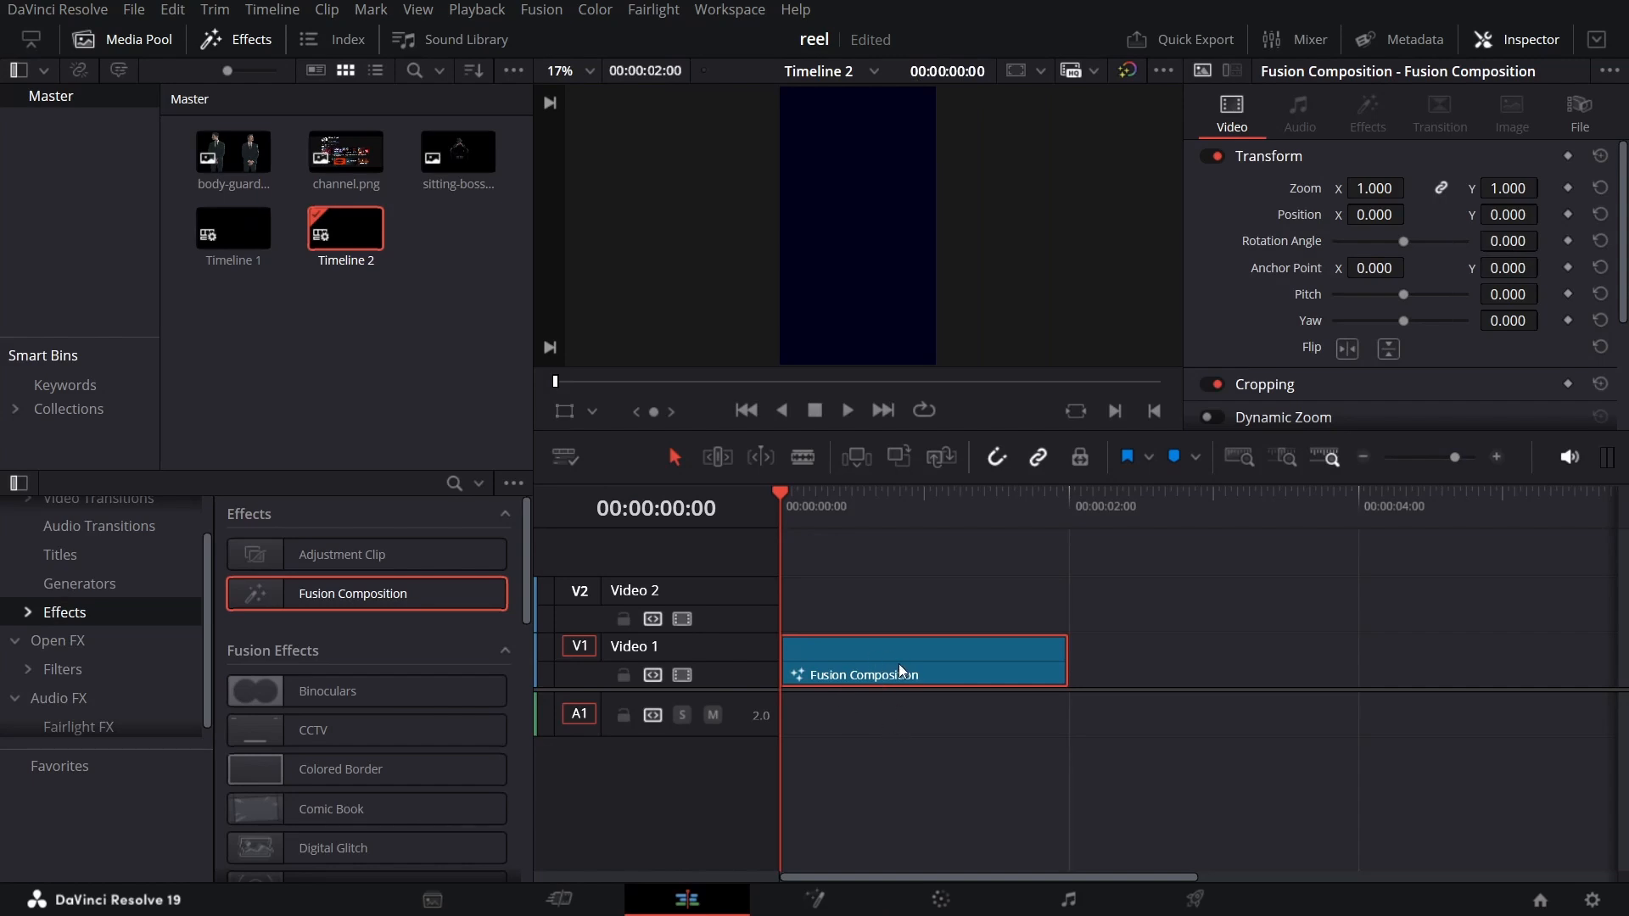
{"action": "left_click_drag", "start_coordinate": [864, 663], "coordinate": [908, 597]}
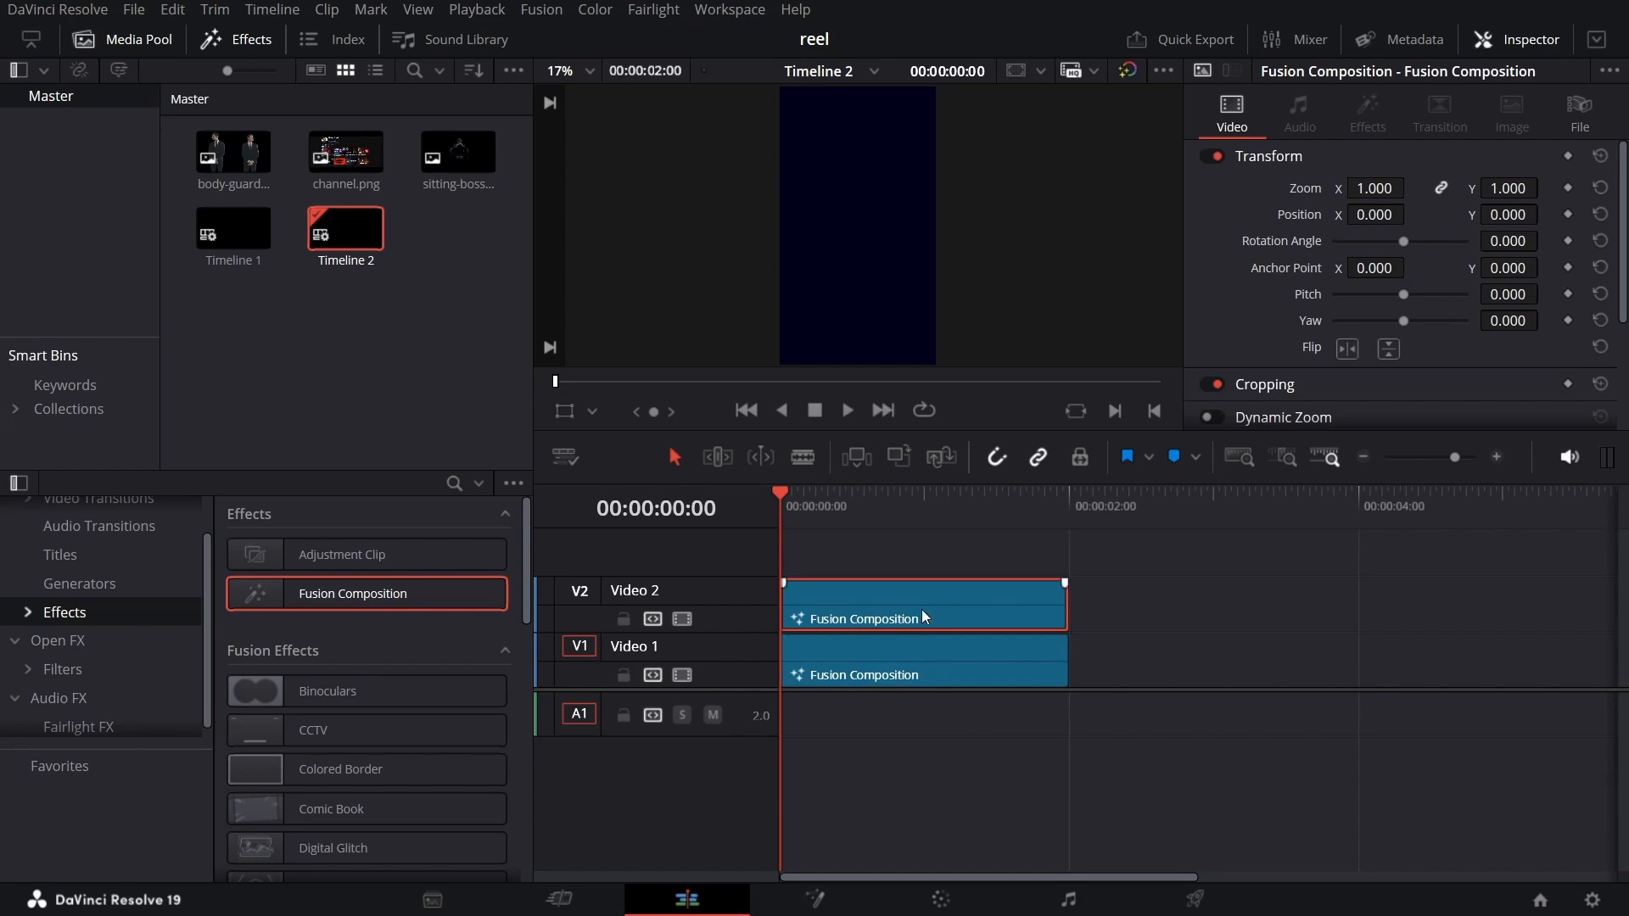
{"action": "right_click", "coordinate": [862, 598]}
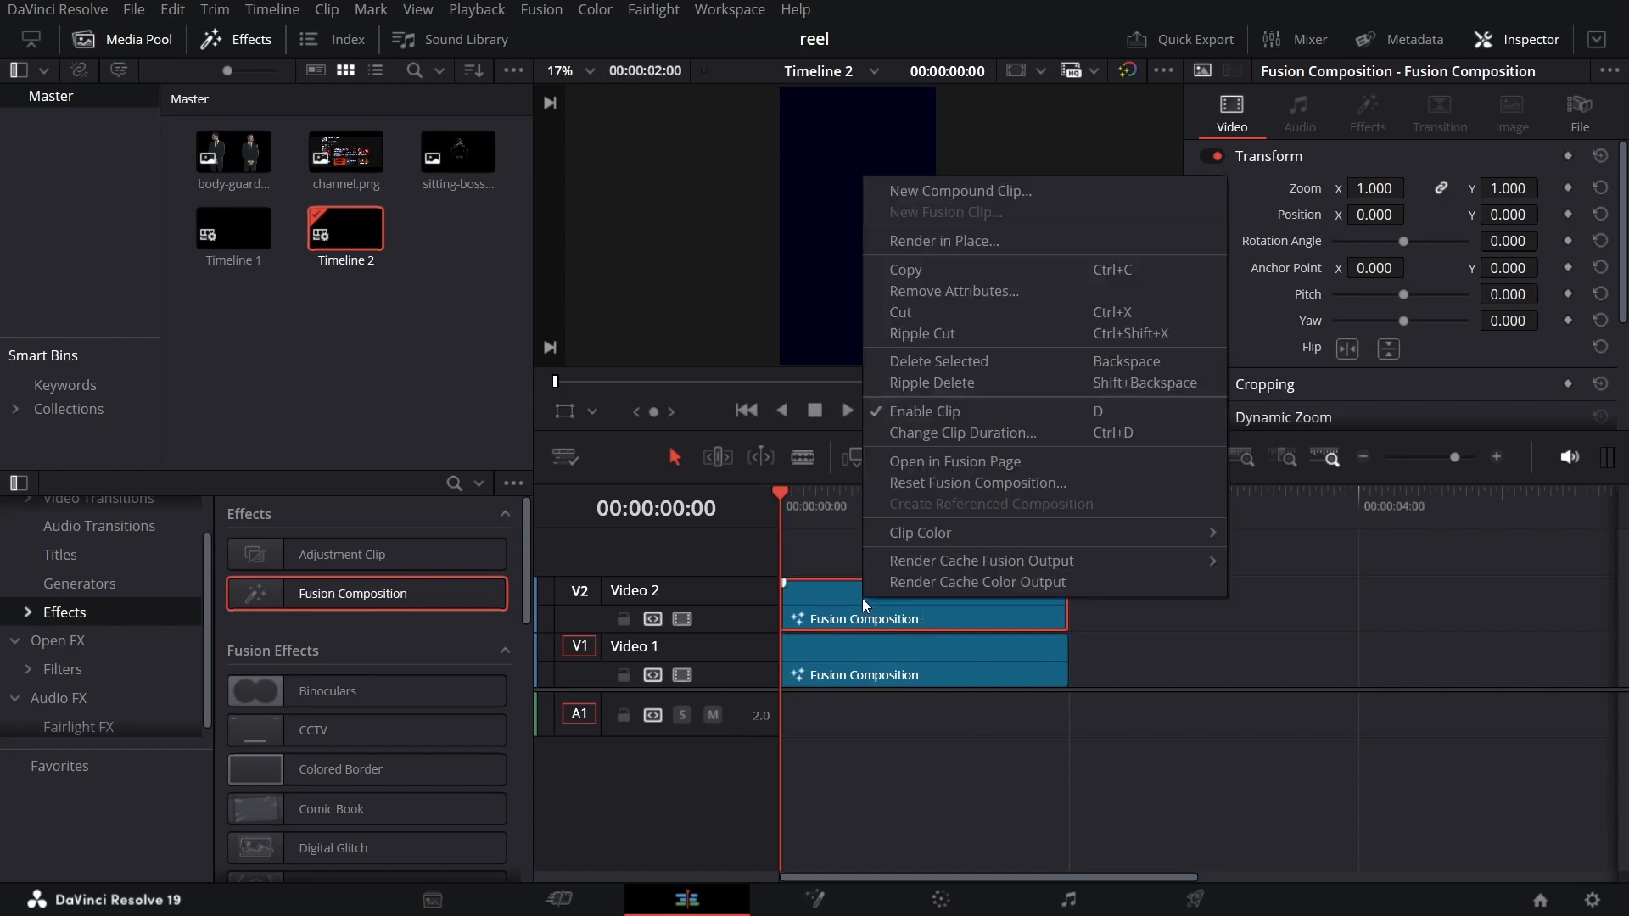
{"action": "left_click", "coordinate": [970, 457]}
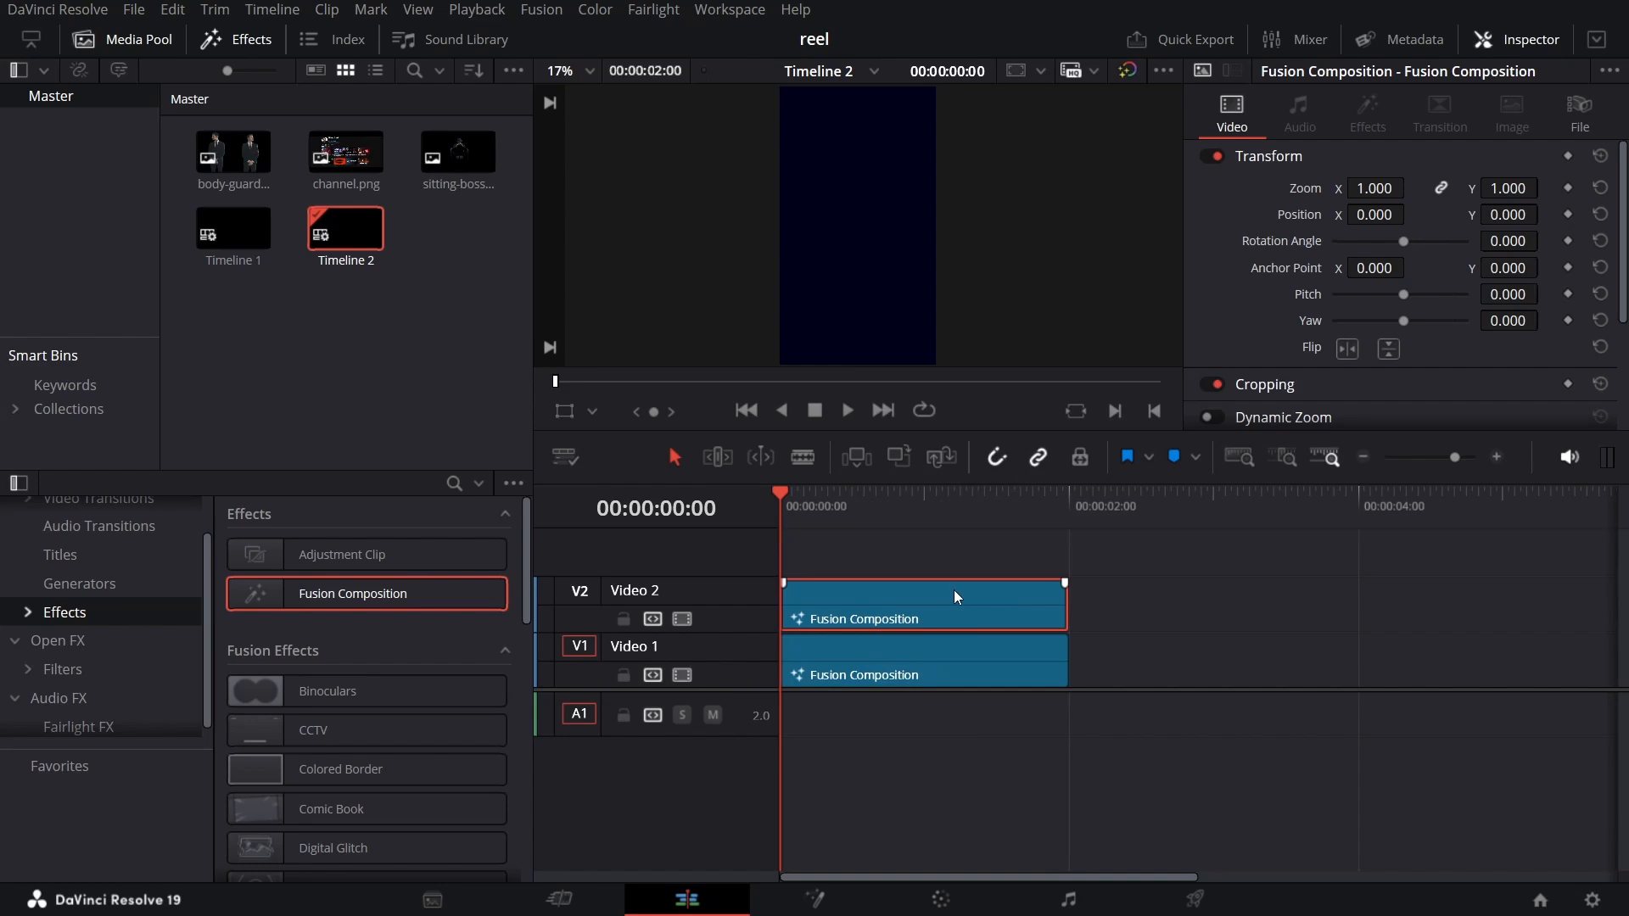
Move Background1 farther from MediaOut1 and insert three Merge nodes in a row between them
{"action": "left_click_drag", "start_coordinate": [600, 661], "coordinate": [826, 720]}
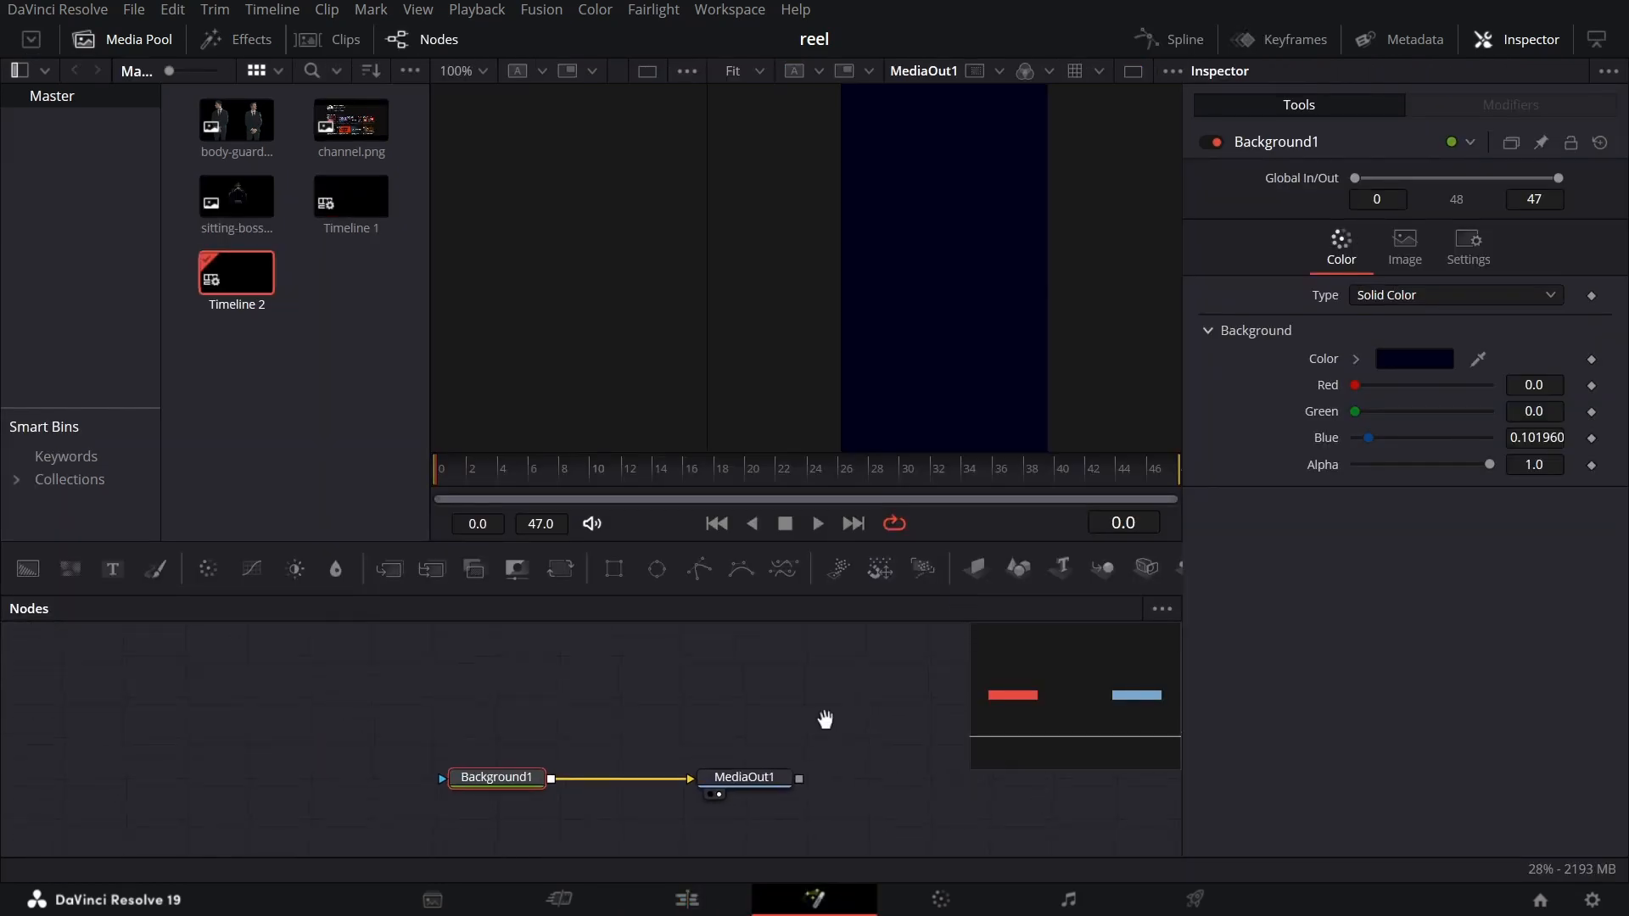
{"action": "left_click_drag", "start_coordinate": [476, 777], "coordinate": [414, 777]}
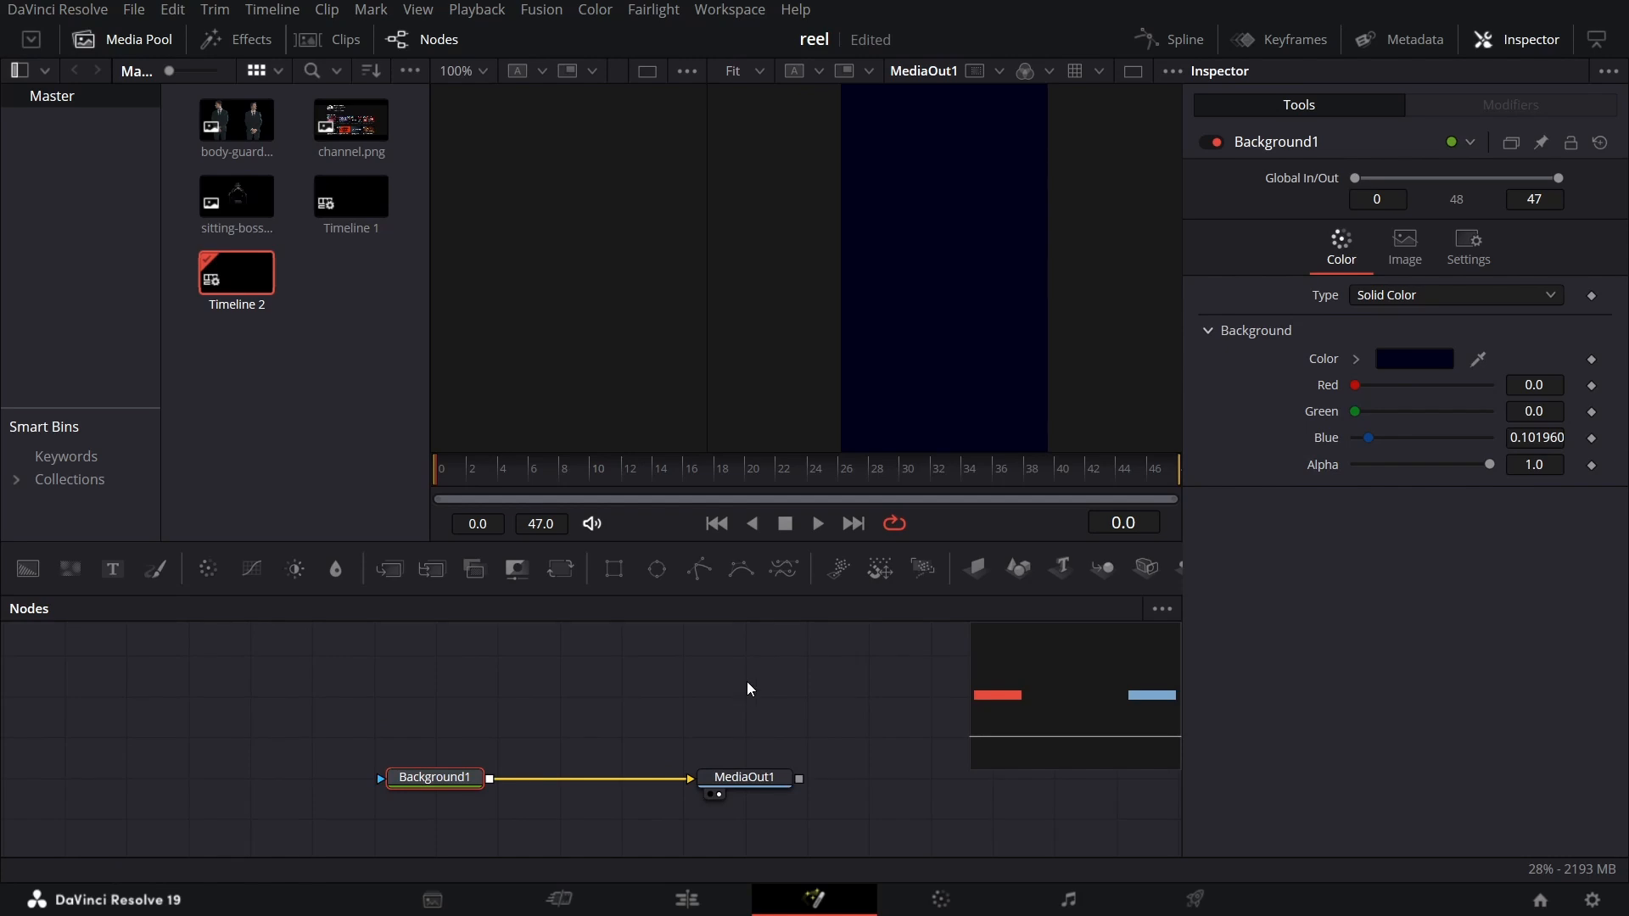
{"action": "left_click_drag", "start_coordinate": [434, 777], "coordinate": [248, 777]}
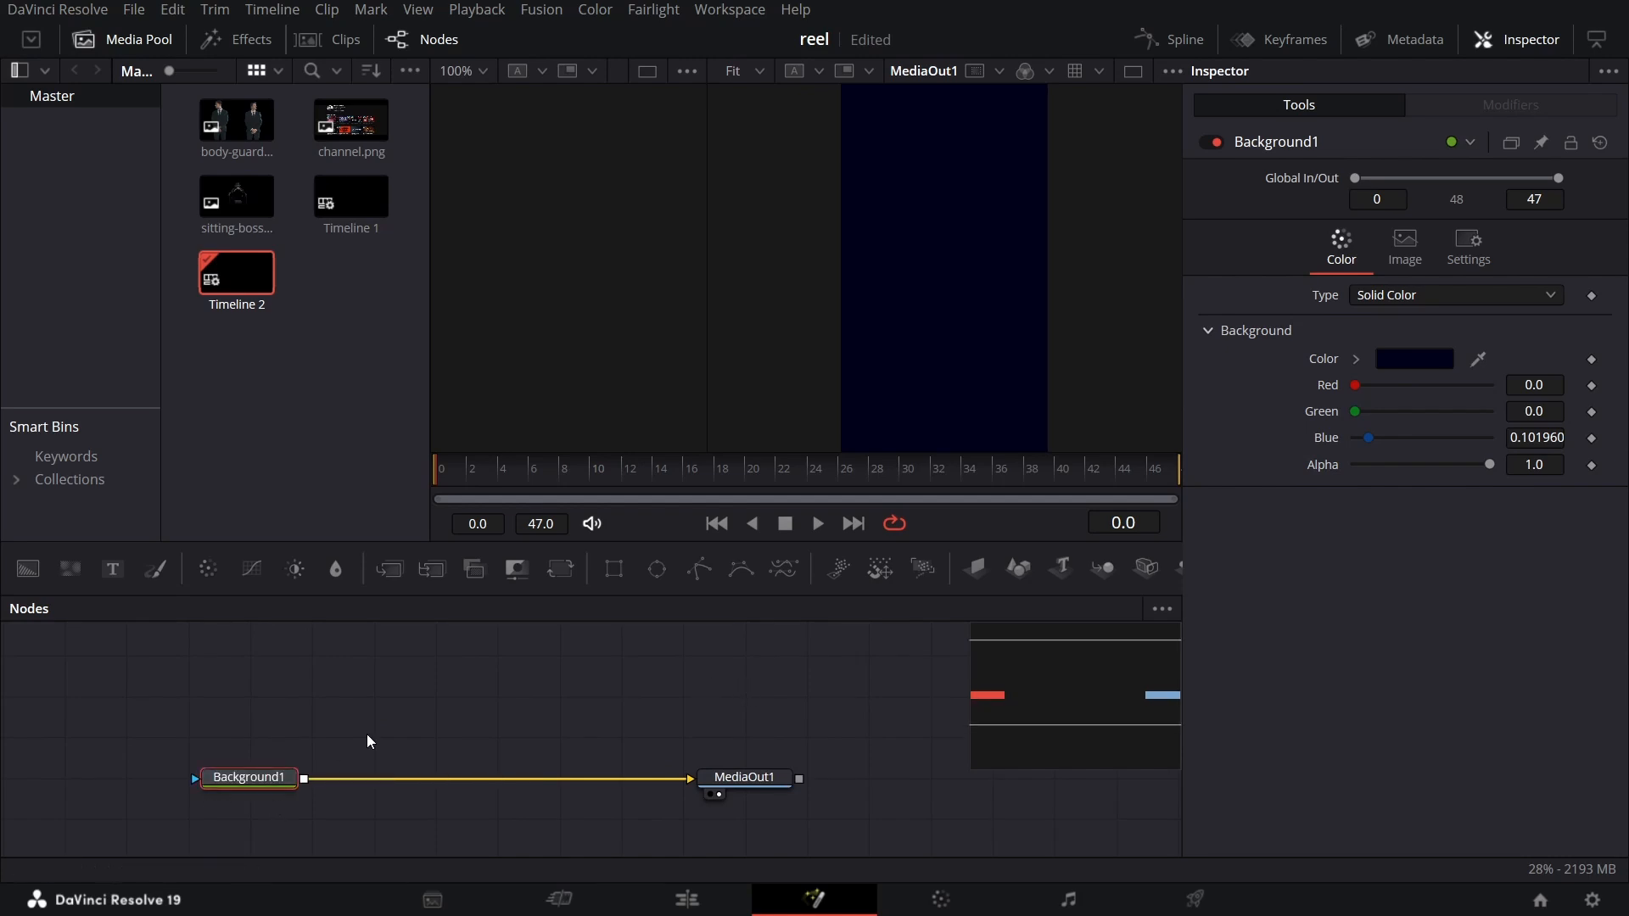
{"action": "left_click", "coordinate": [394, 569]}
{"action": "left_click", "coordinate": [394, 569]}
{"action": "left_click", "coordinate": [394, 568]}
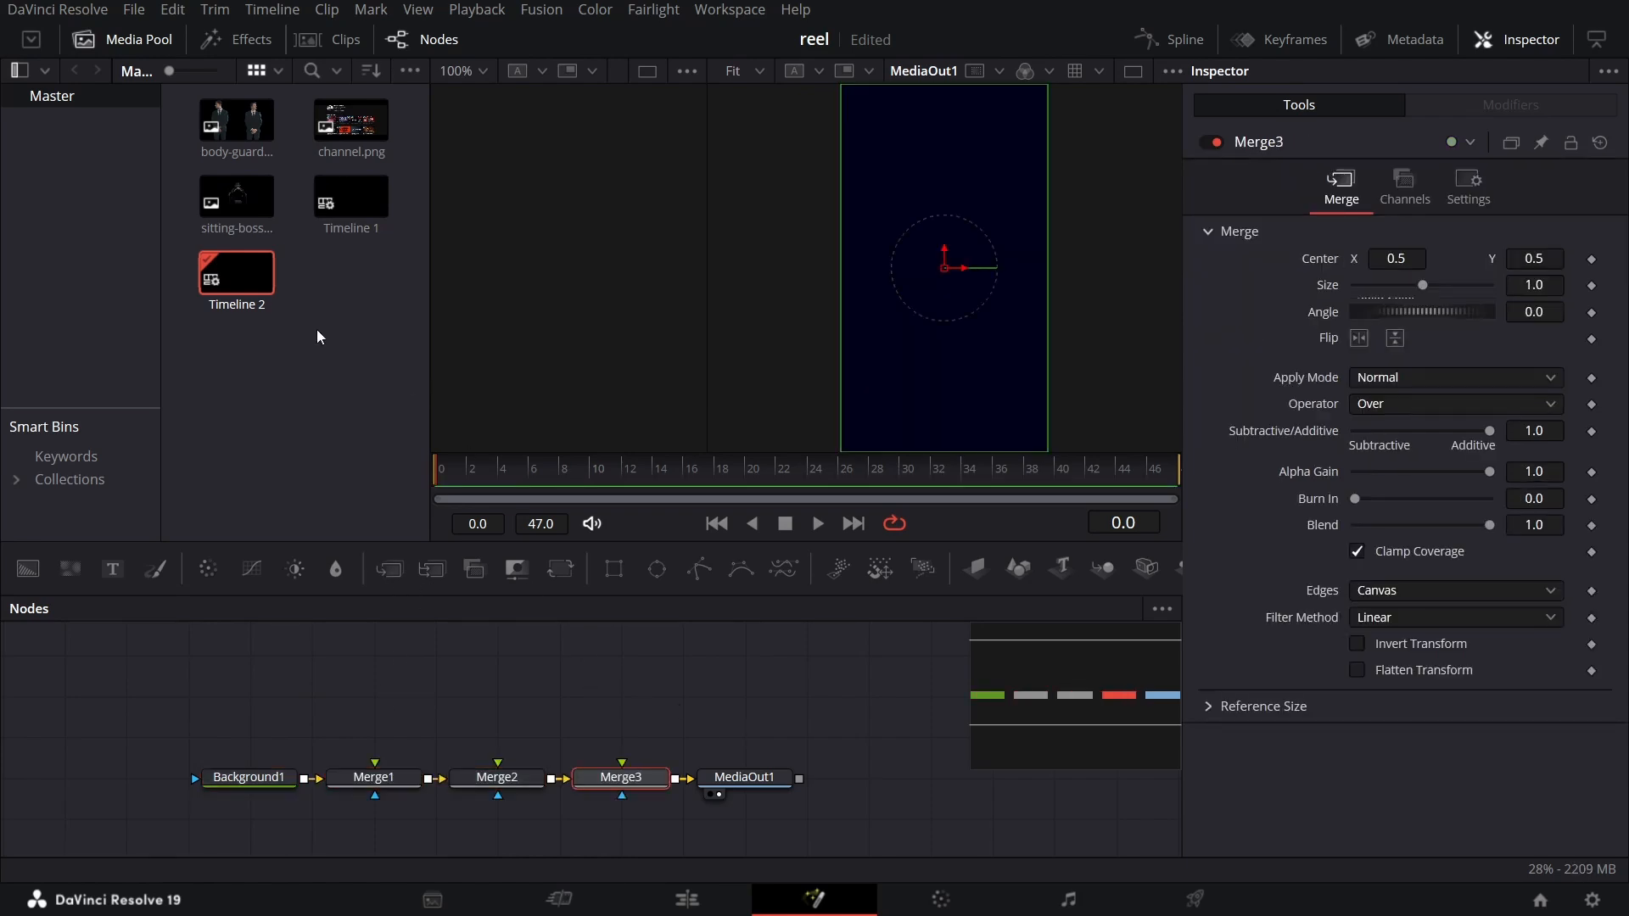
Add the sitting-boss and body-guards images as media nodes, connecting the body-guards to Merge2 and the sitting-boss to Merge3
{"action": "left_click_drag", "start_coordinate": [236, 210], "coordinate": [508, 667]}
{"action": "left_click_drag", "start_coordinate": [236, 120], "coordinate": [501, 785]}
{"action": "left_click_drag", "start_coordinate": [676, 710], "coordinate": [628, 791]}
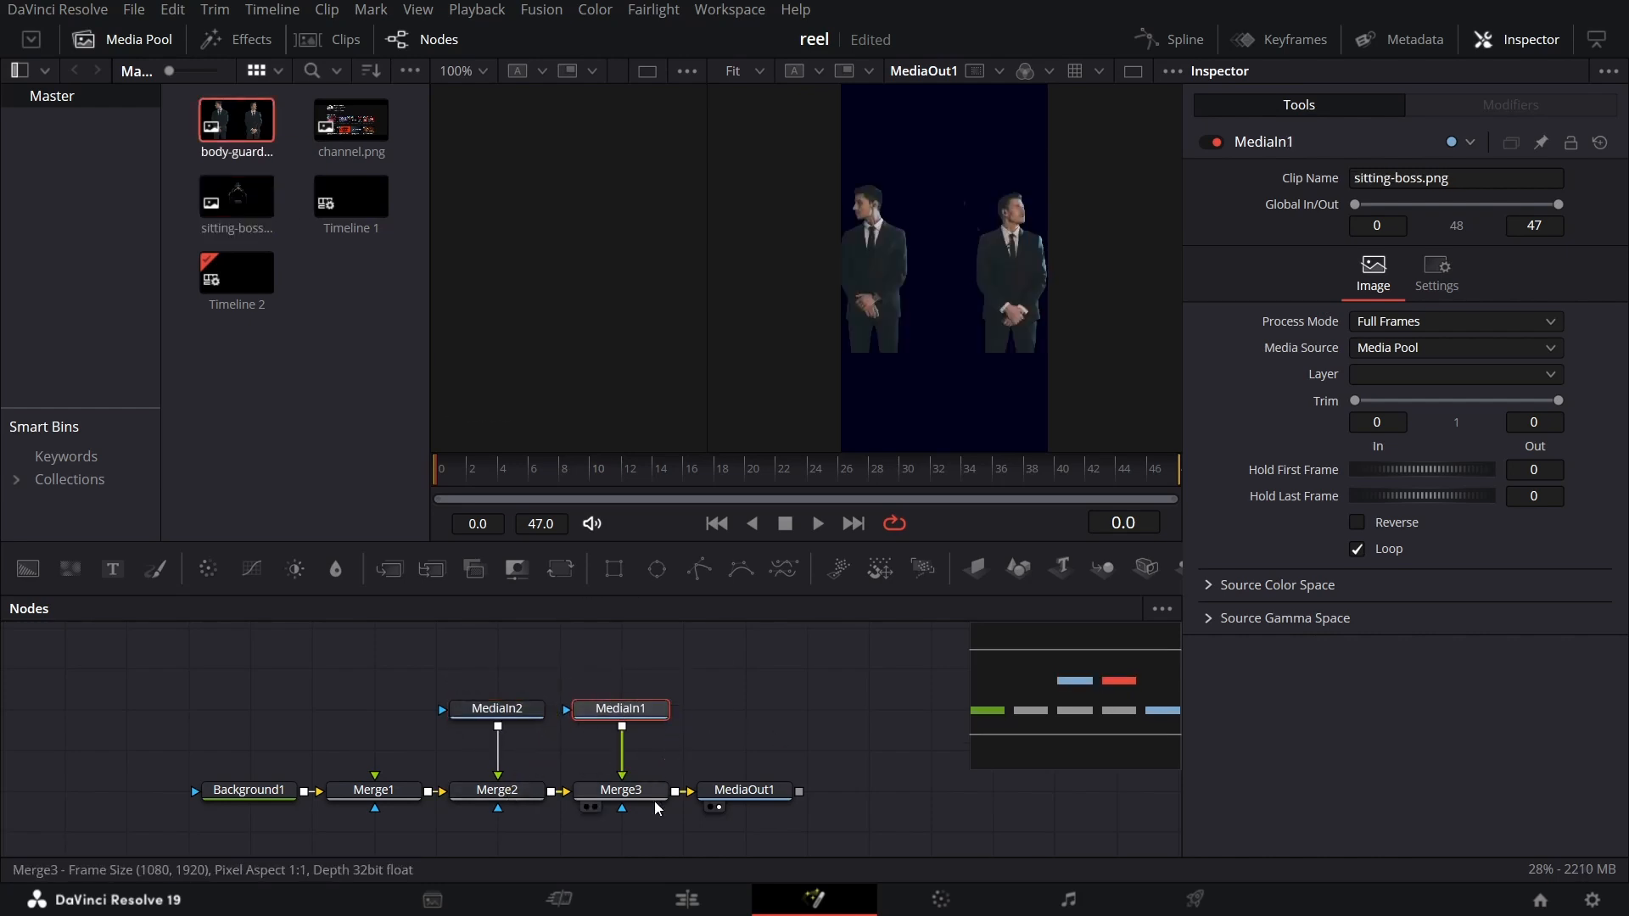
Insert a Transform node after the body-guards media node and another after the sitting-boss media node
{"action": "left_click", "coordinate": [496, 709]}
{"action": "left_click", "coordinate": [560, 569]}
{"action": "left_click", "coordinate": [621, 708]}
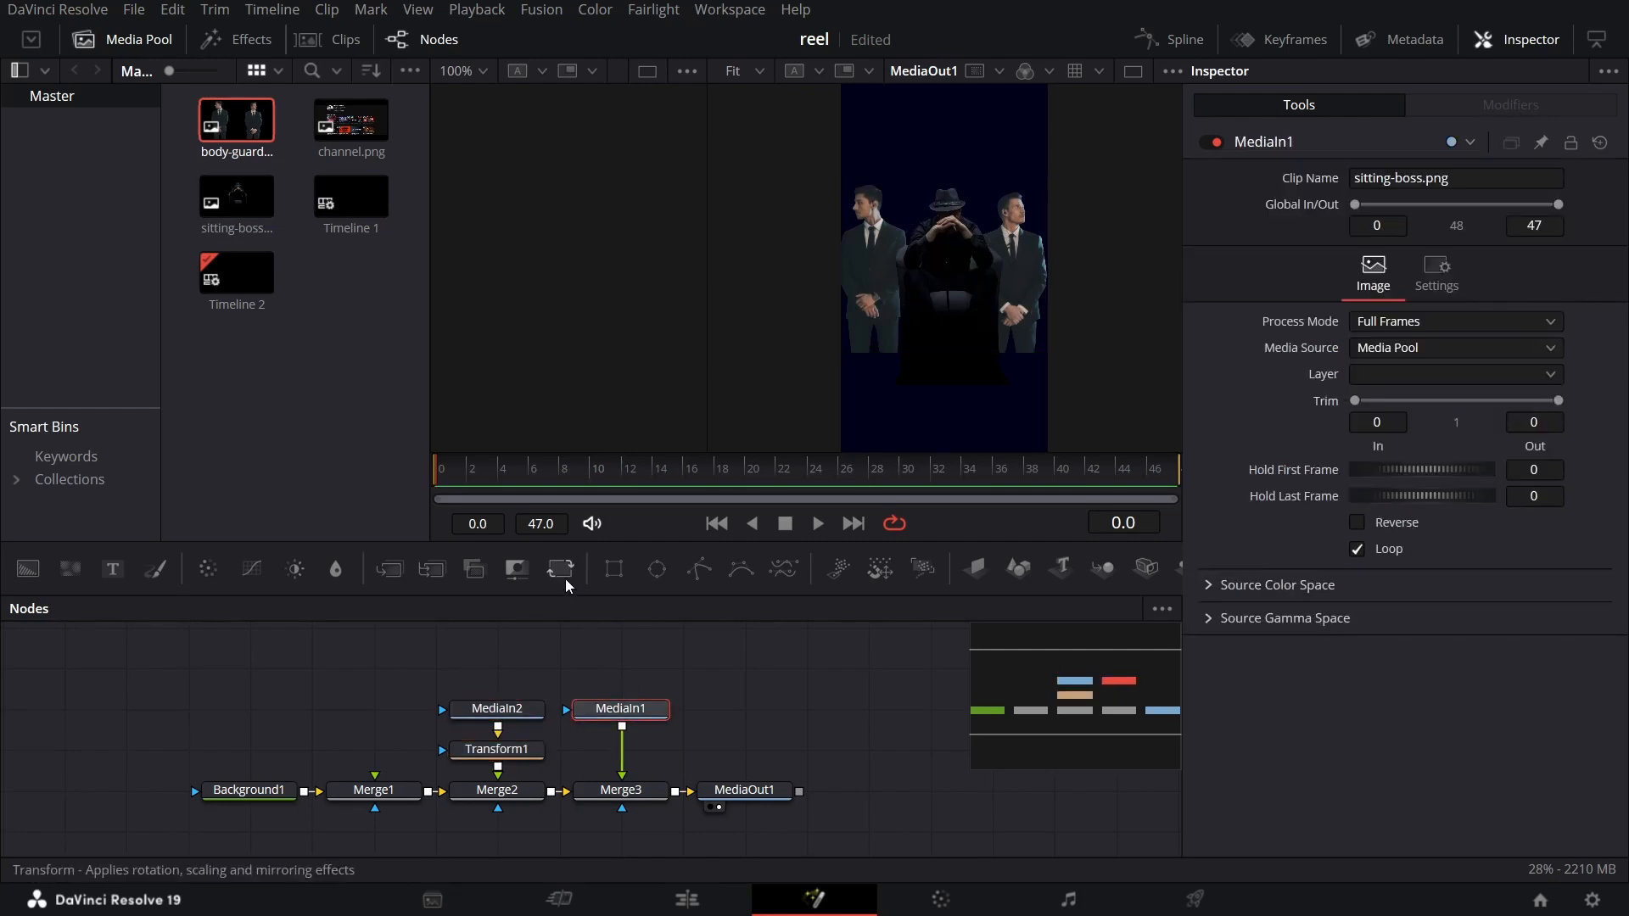
{"action": "left_click", "coordinate": [560, 568]}
Set the vertical center of the body-guards' Transform1 node to -0.05
{"action": "left_click", "coordinate": [534, 751]}
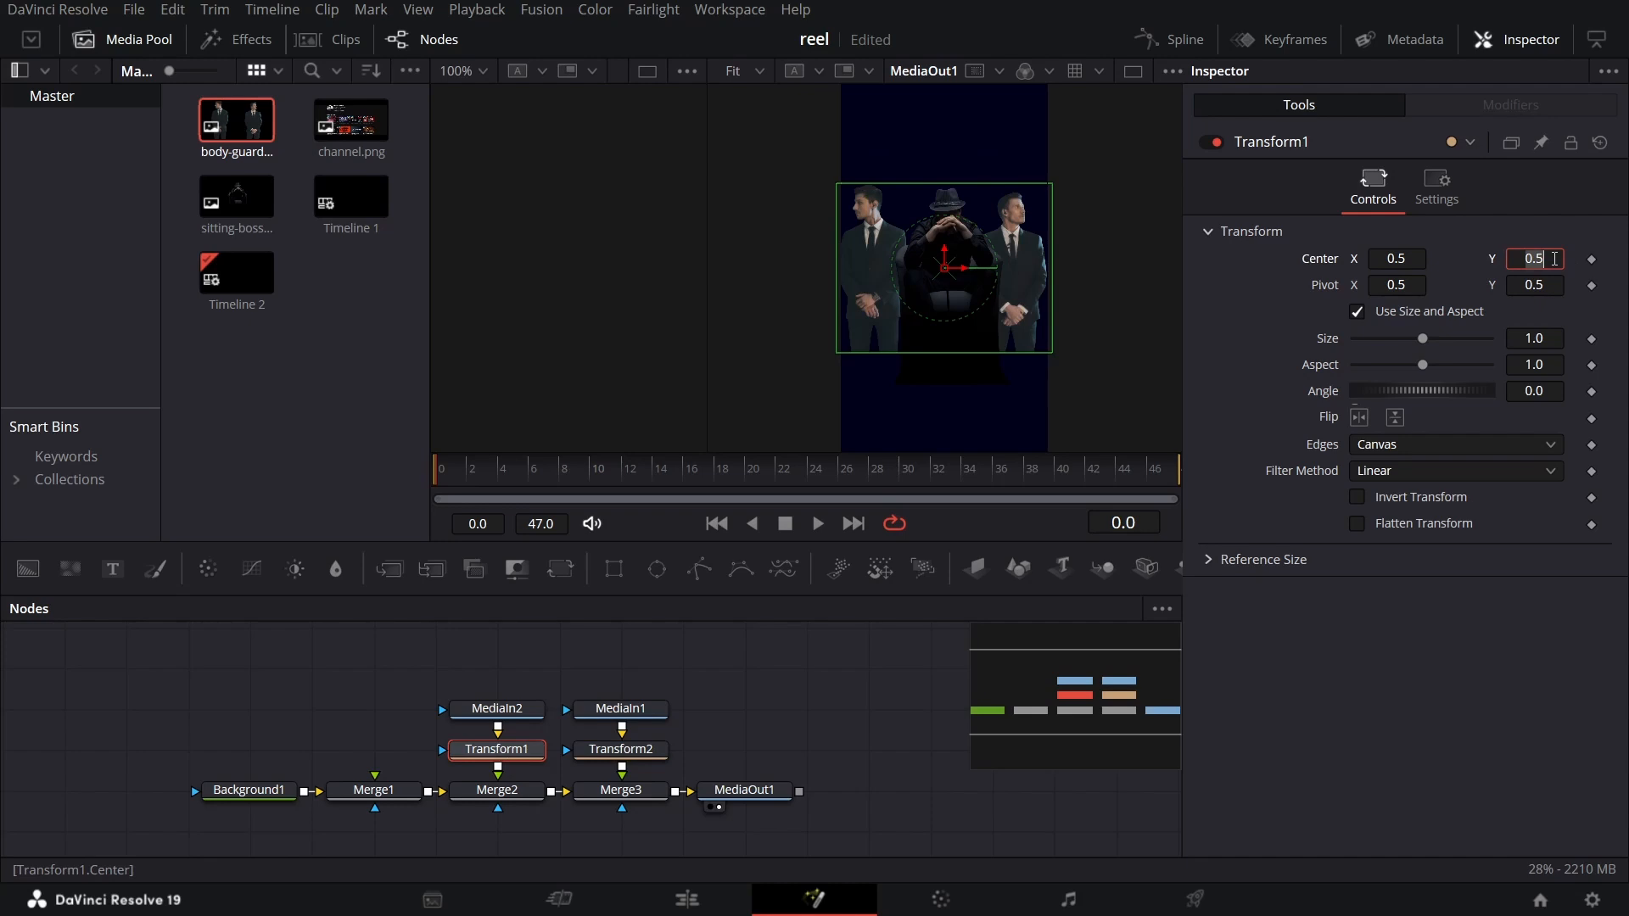
{"action": "type", "text": "-"}
{"action": "type", "text": ".05"}
{"action": "key", "text": "Tab"}
Try a size of 1.42 for the body-guards' Transform1 node
{"action": "left_click", "coordinate": [1552, 338]}
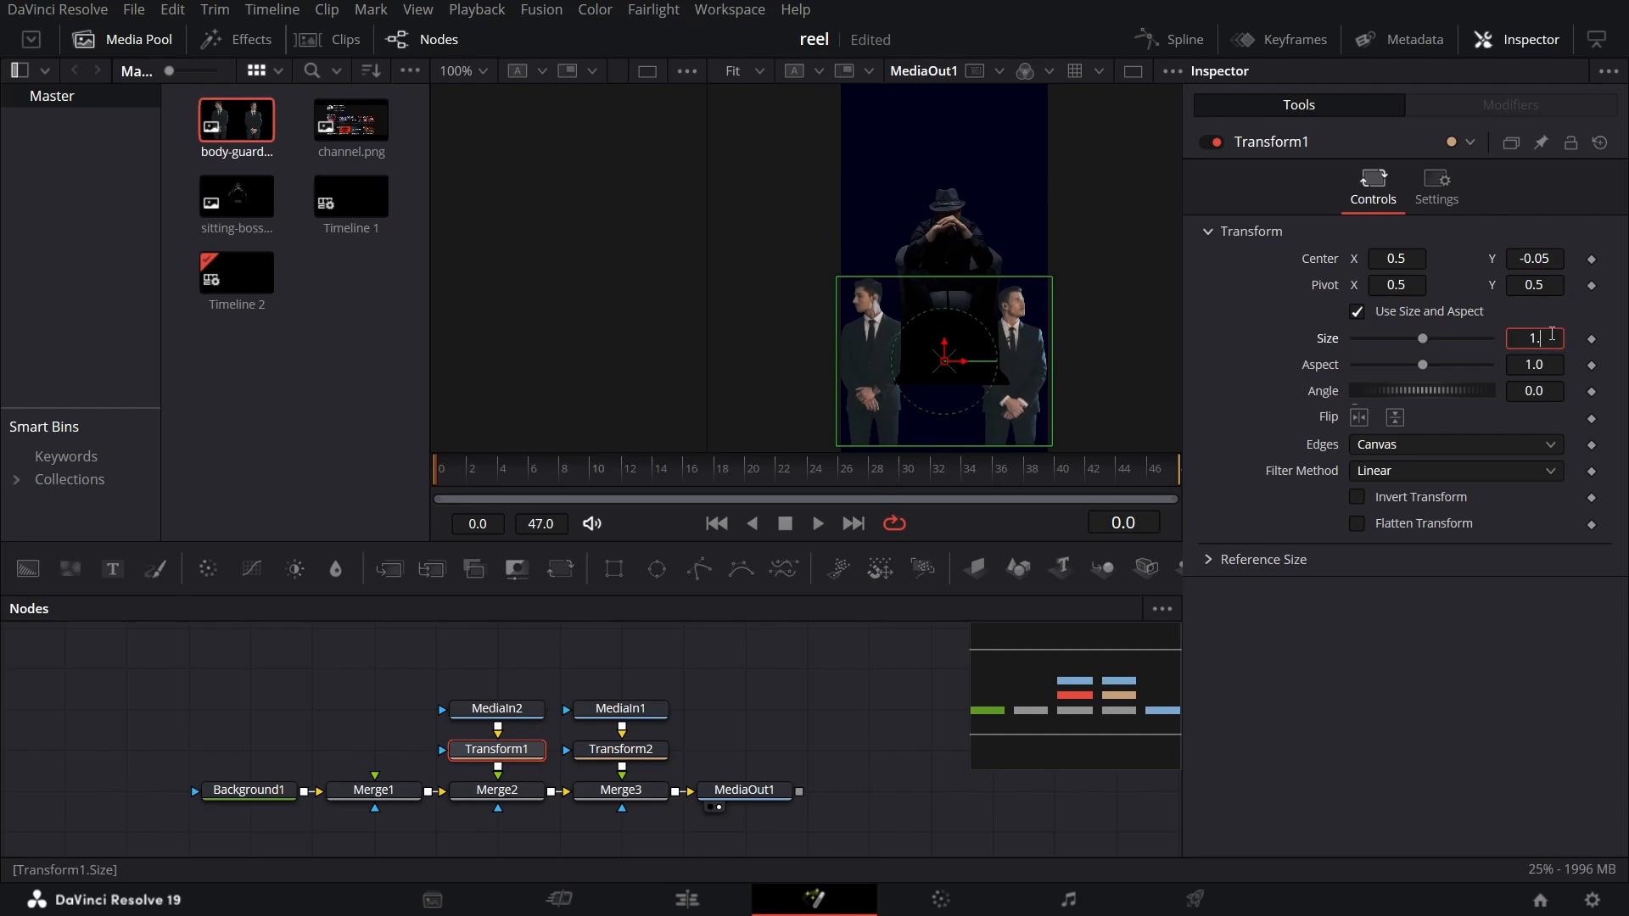
{"action": "type", "text": "42"}
{"action": "key", "text": "Tab"}
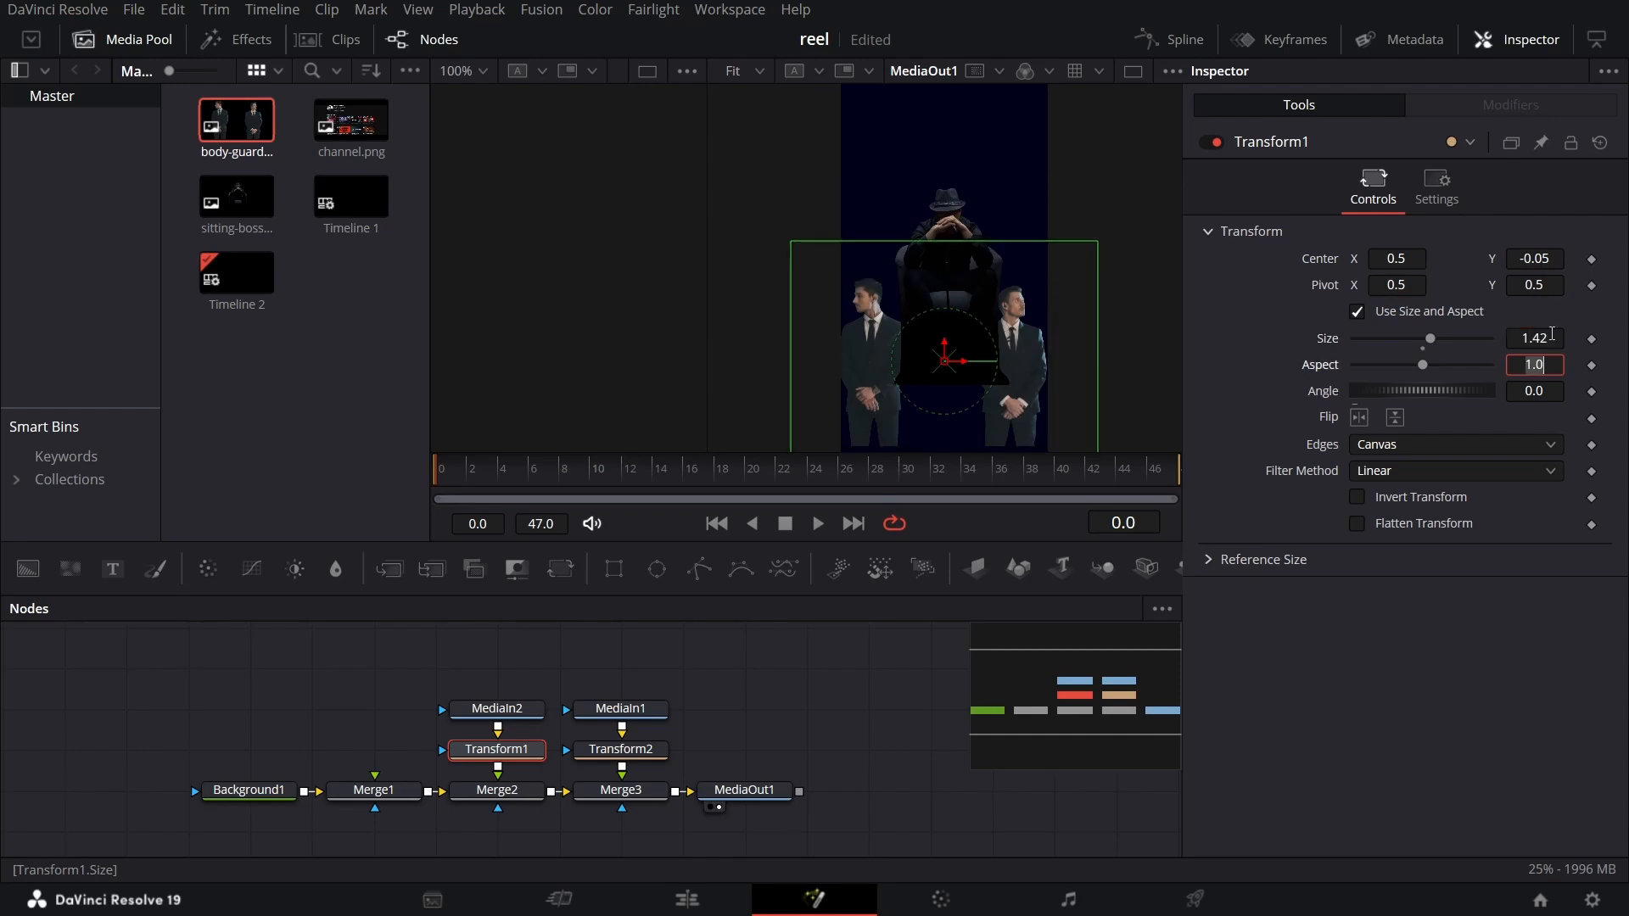
Set the size of the body-guards' Transform1 node to 1.15
{"action": "left_click", "coordinate": [1548, 337]}
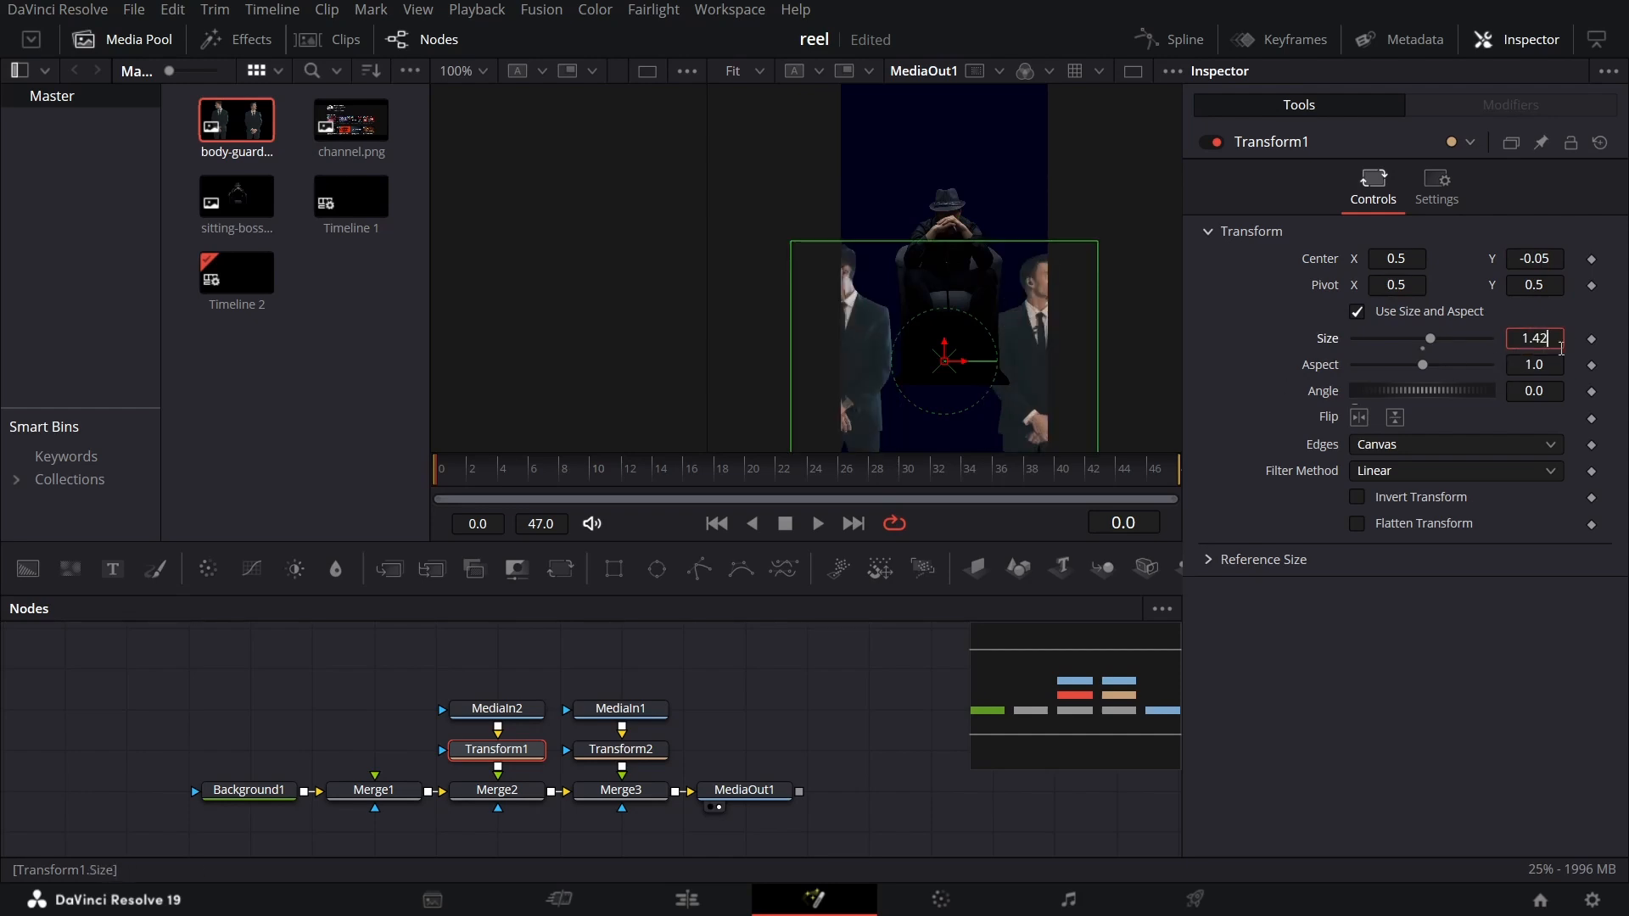
{"action": "key", "text": "BackSpace"}
{"action": "key", "text": "BackSpace"}
{"action": "type", "text": "15"}
{"action": "key", "text": "Tab"}
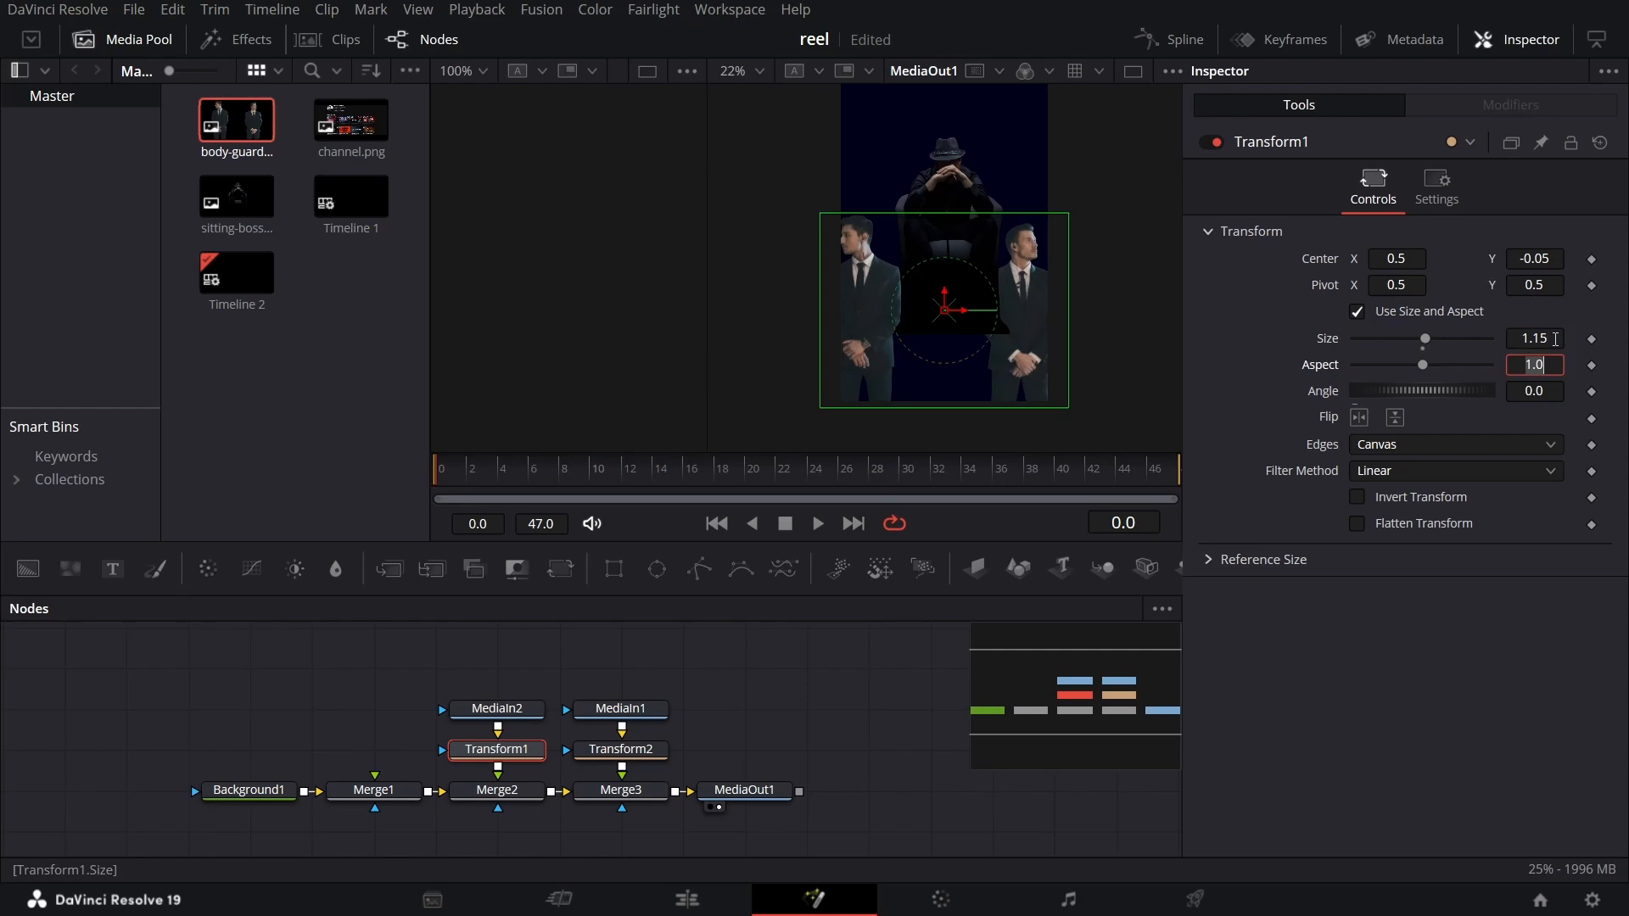
Try nudging the body-guards image slightly lower in the viewer and undo the move
{"action": "left_click_drag", "start_coordinate": [943, 296], "coordinate": [943, 305]}
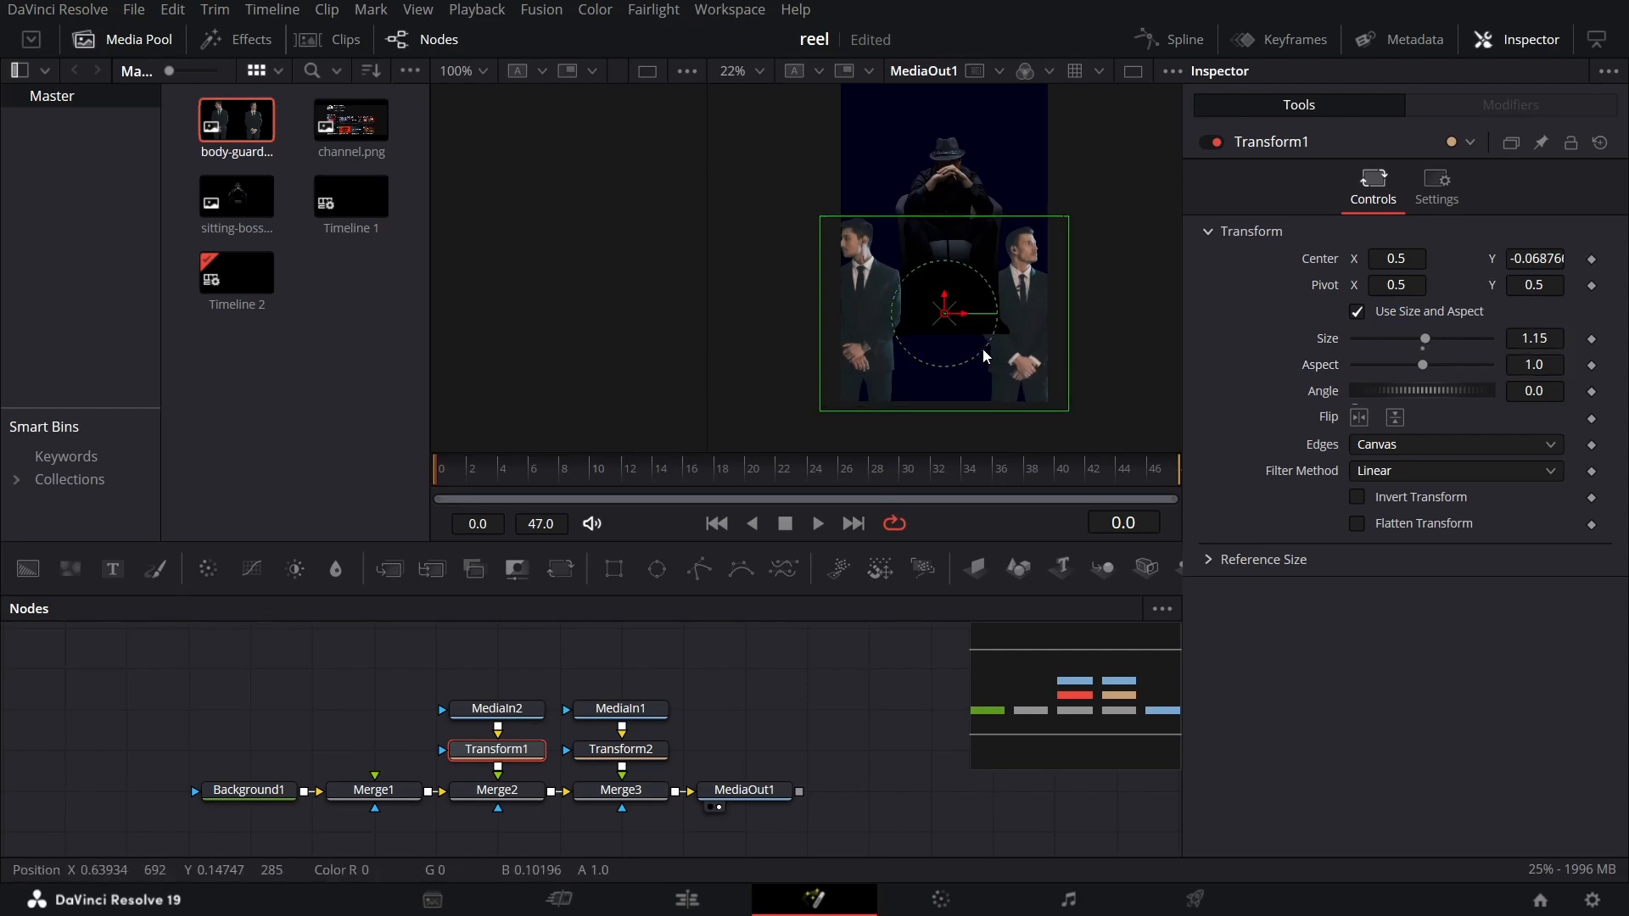
{"action": "scroll", "coordinate": [1018, 365], "scroll_direction": "up", "scroll_amount": 2}
{"action": "key", "text": "ctrl+z"}
{"action": "key", "text": "ctrl+shift+z"}
{"action": "key", "text": "ctrl+z"}
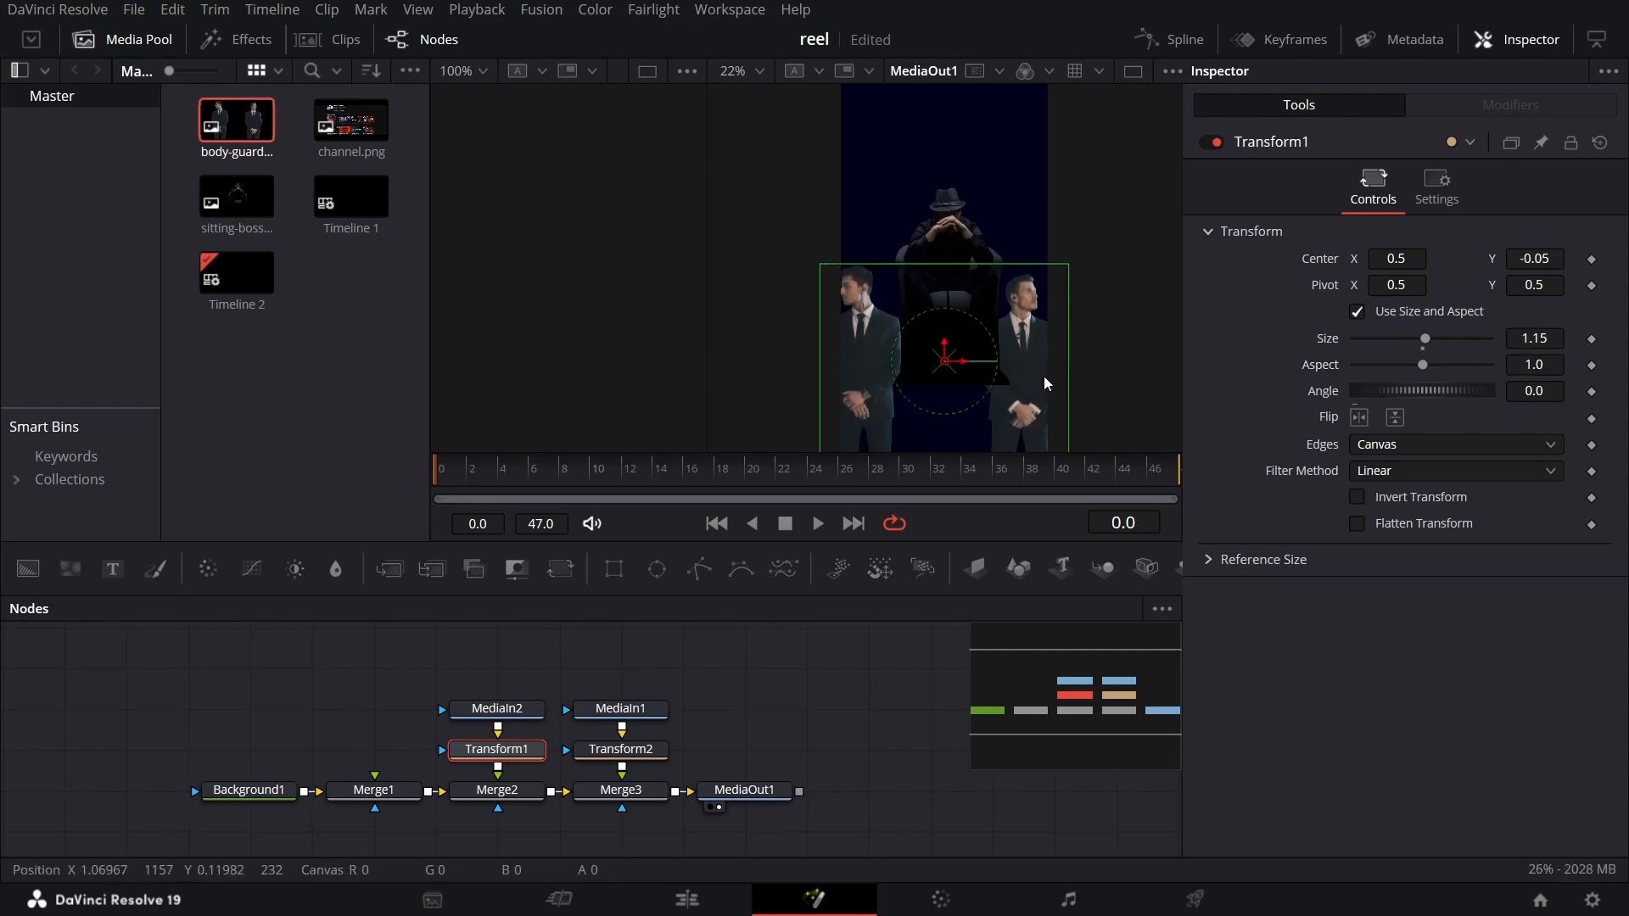
Set the sitting-boss's Transform2 node to a vertical center of -0.1 and a size of 1.7
{"action": "left_click", "coordinate": [644, 750]}
{"action": "left_click", "coordinate": [1546, 258]}
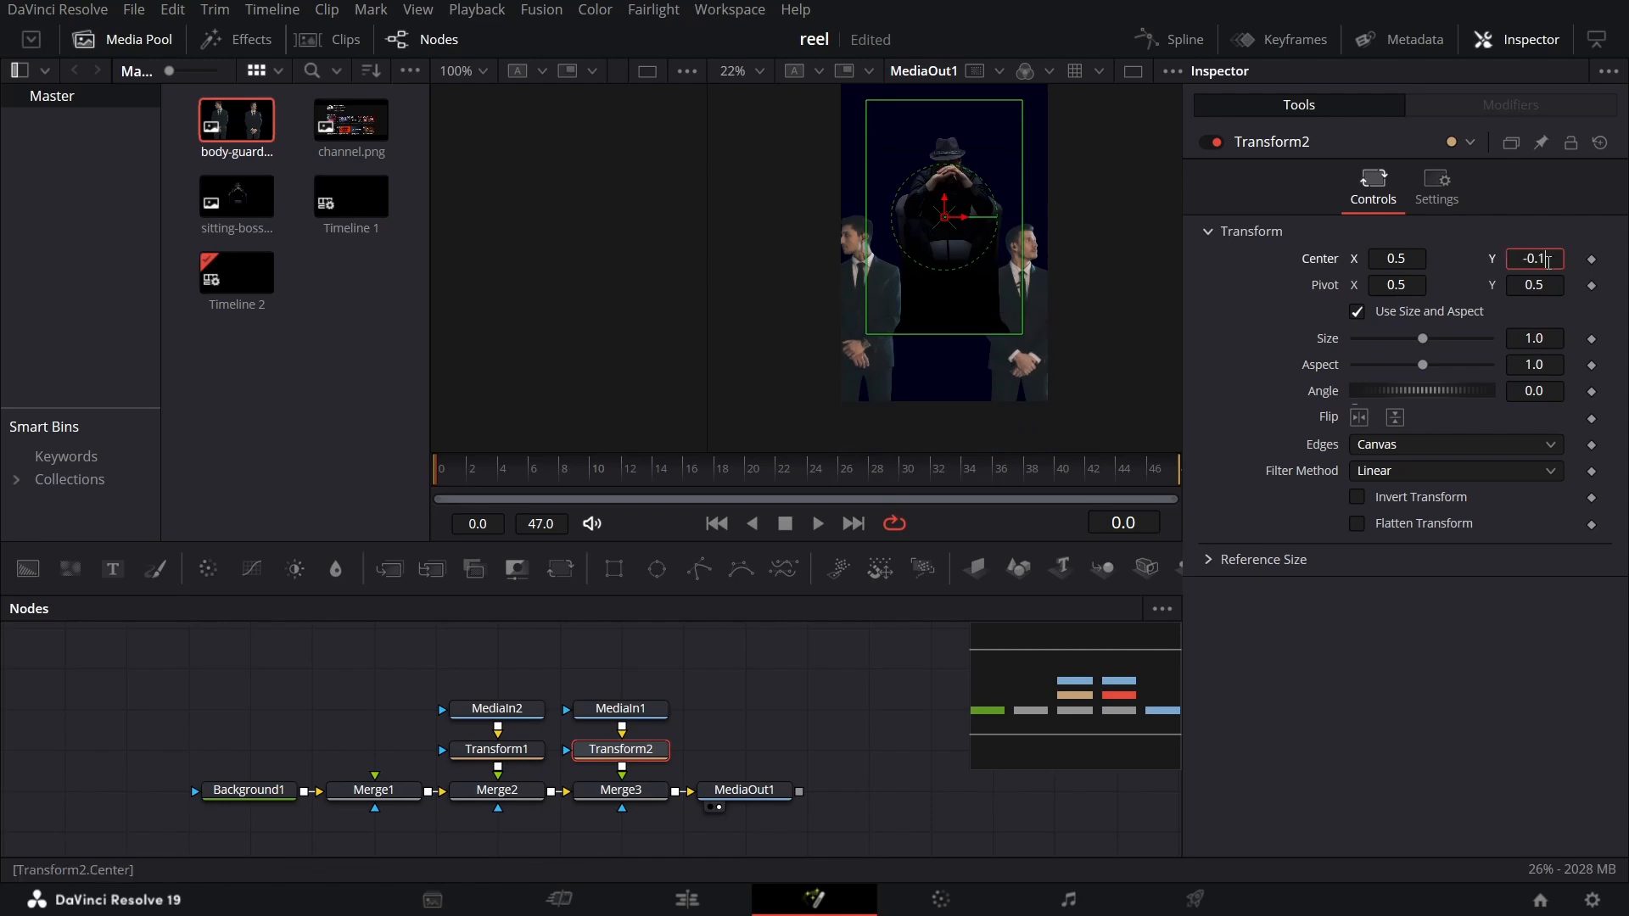
{"action": "left_click", "coordinate": [1538, 339]}
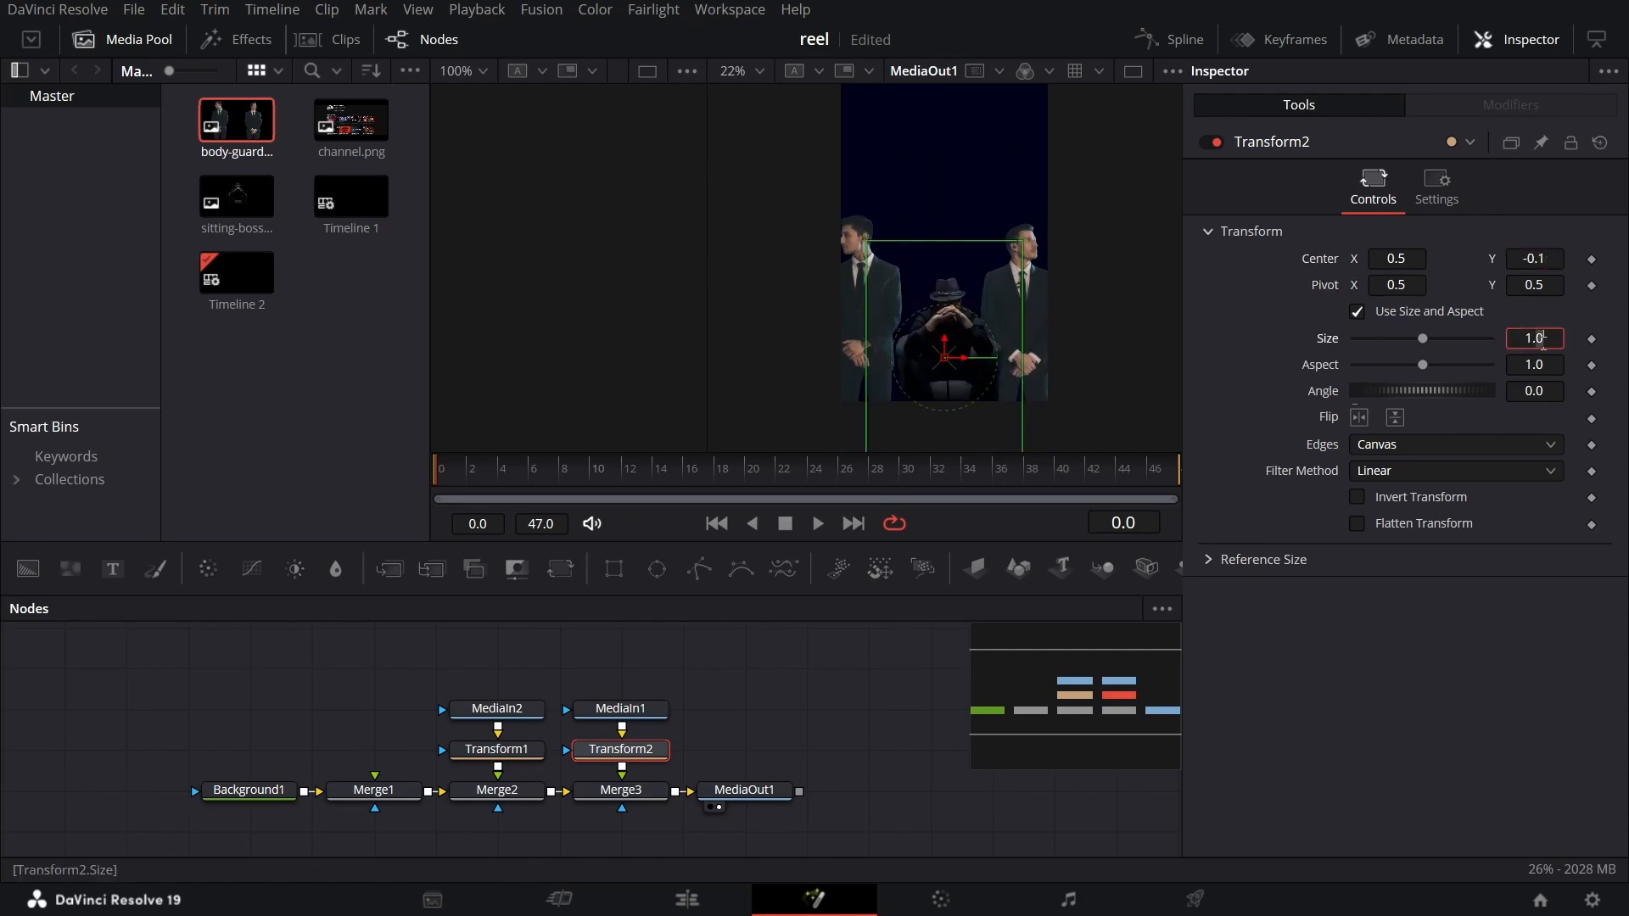
{"action": "key", "text": "BackSpace"}
{"action": "type", "text": "7"}
{"action": "key", "text": "Tab"}
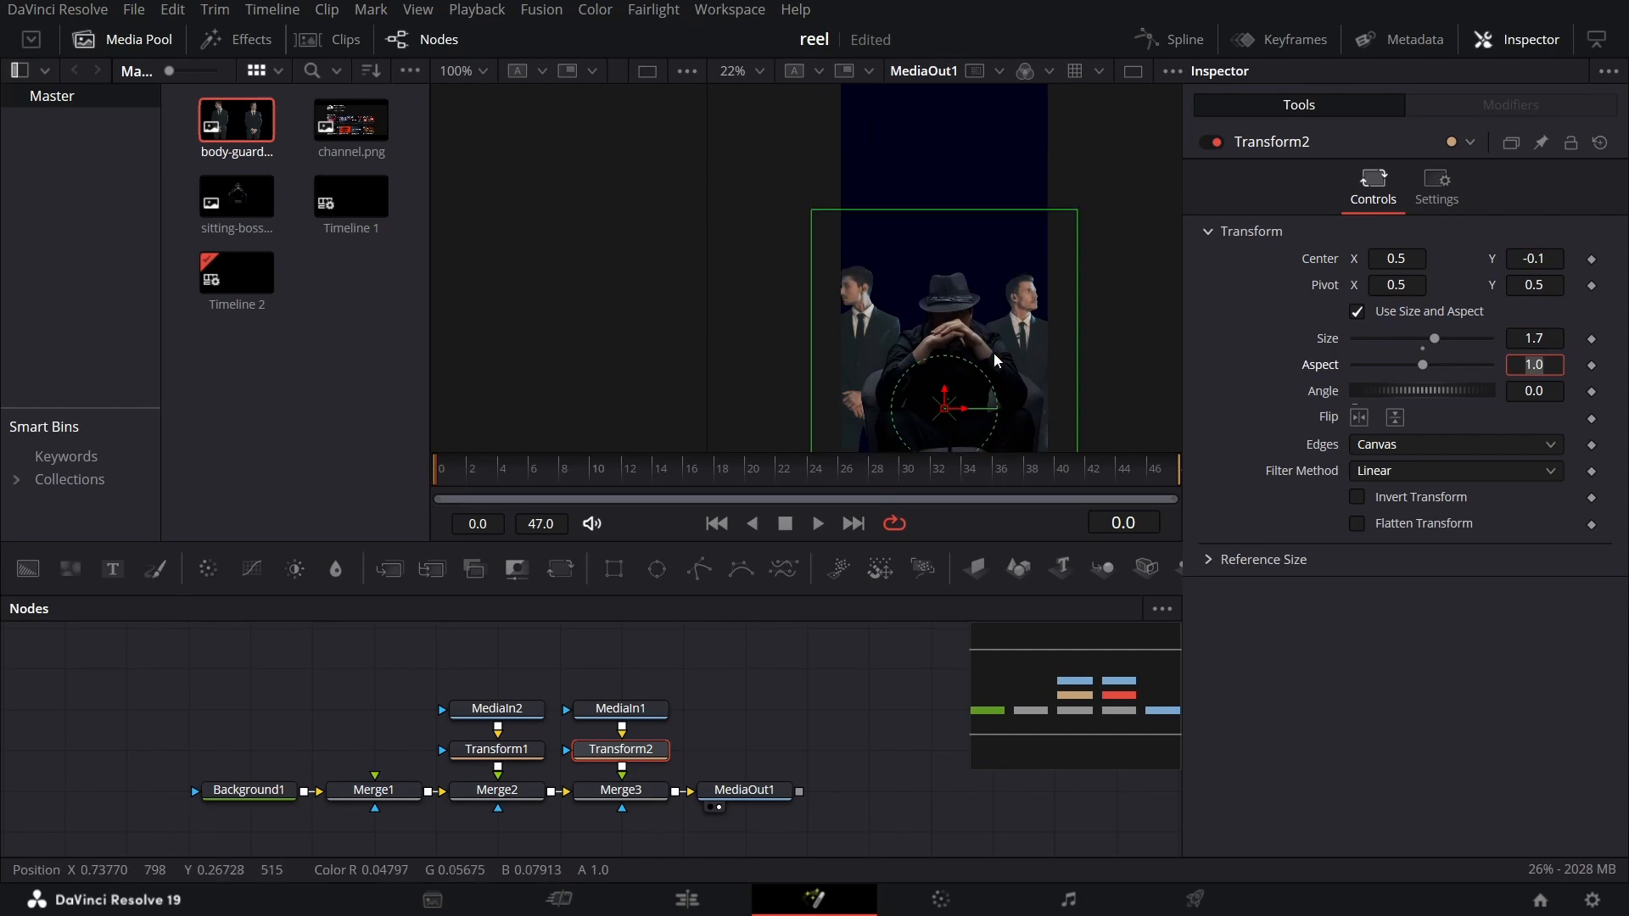
Move both media nodes higher and insert a Color Corrector between each one and its Transform node
{"action": "left_click_drag", "start_coordinate": [466, 670], "coordinate": [628, 684]}
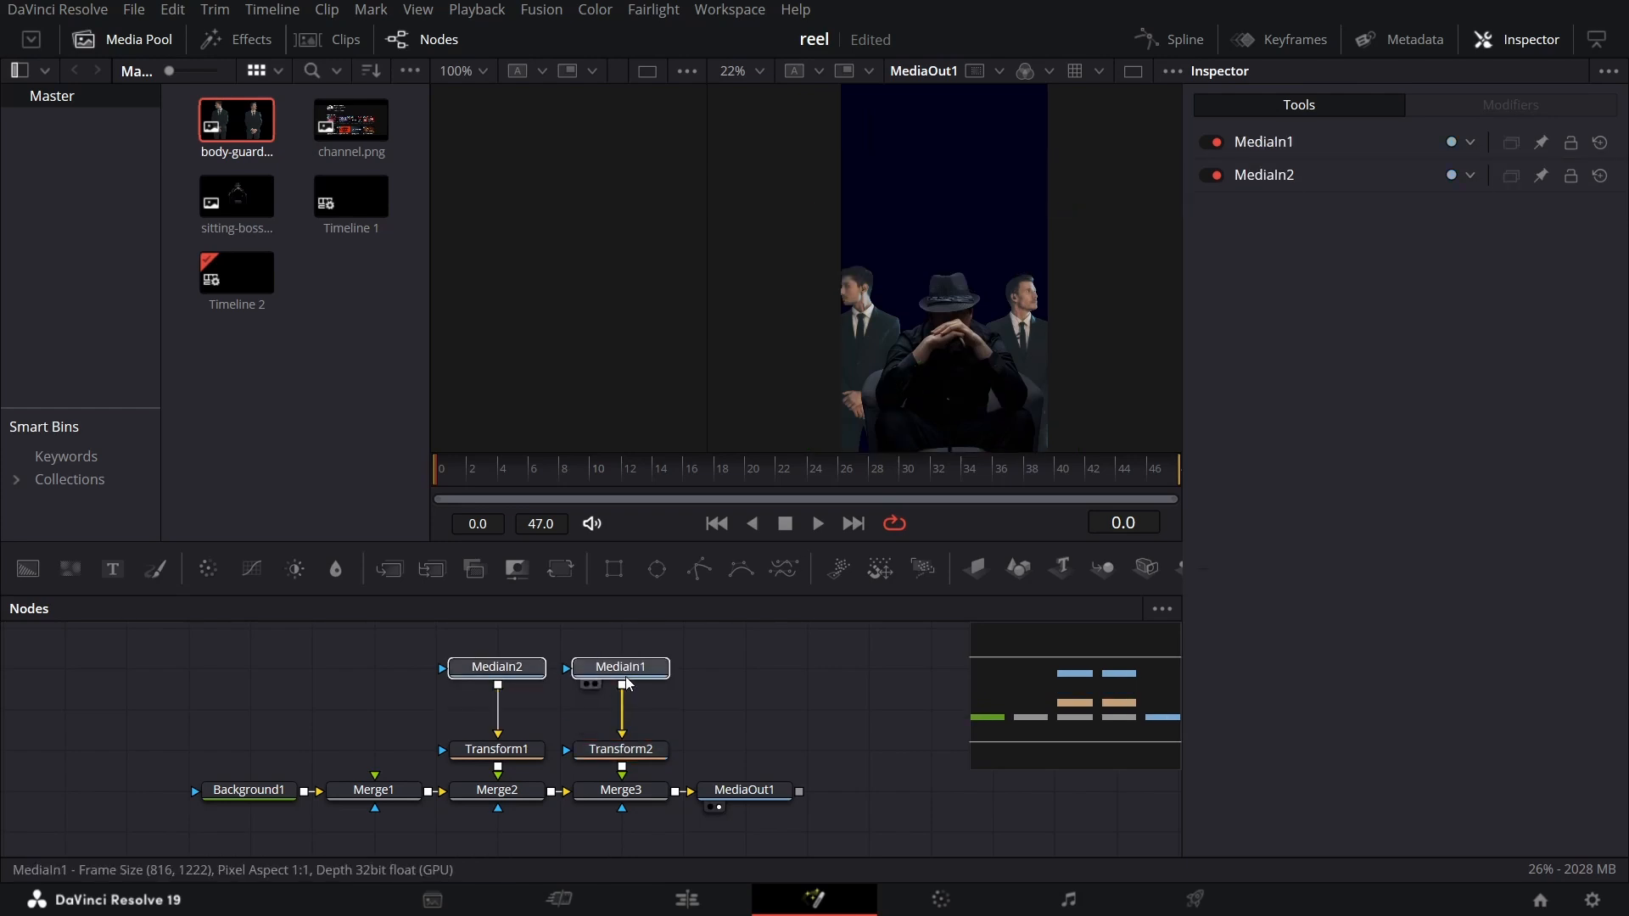
{"action": "left_click", "coordinate": [720, 670]}
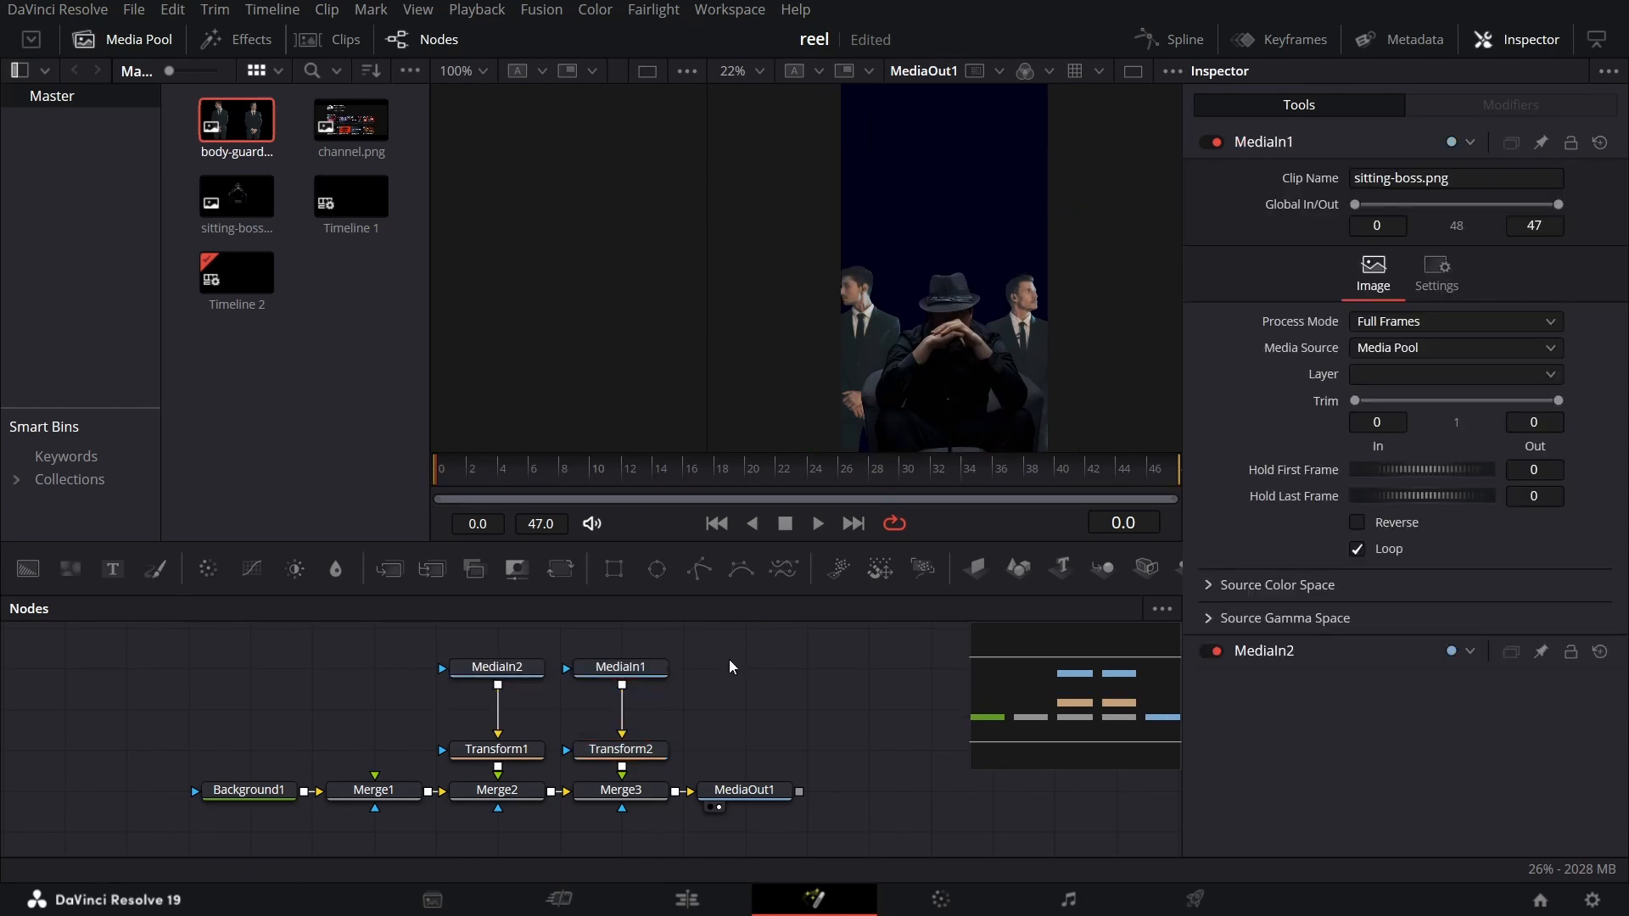
{"action": "left_click", "coordinate": [497, 669]}
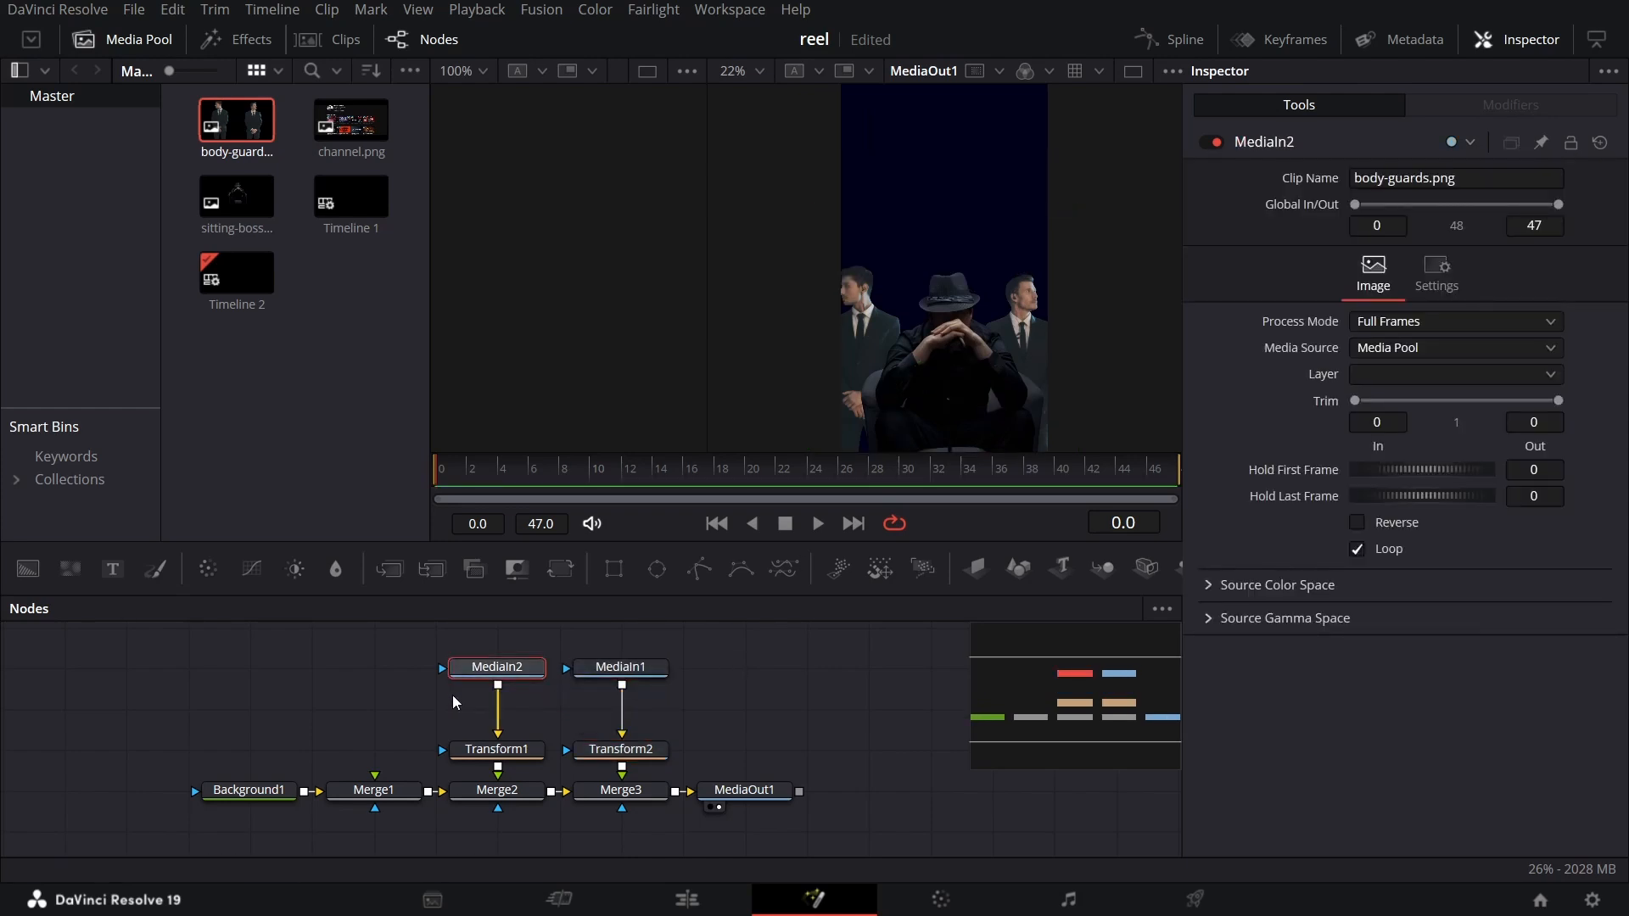
{"action": "left_click", "coordinate": [207, 569]}
{"action": "left_click", "coordinate": [632, 669]}
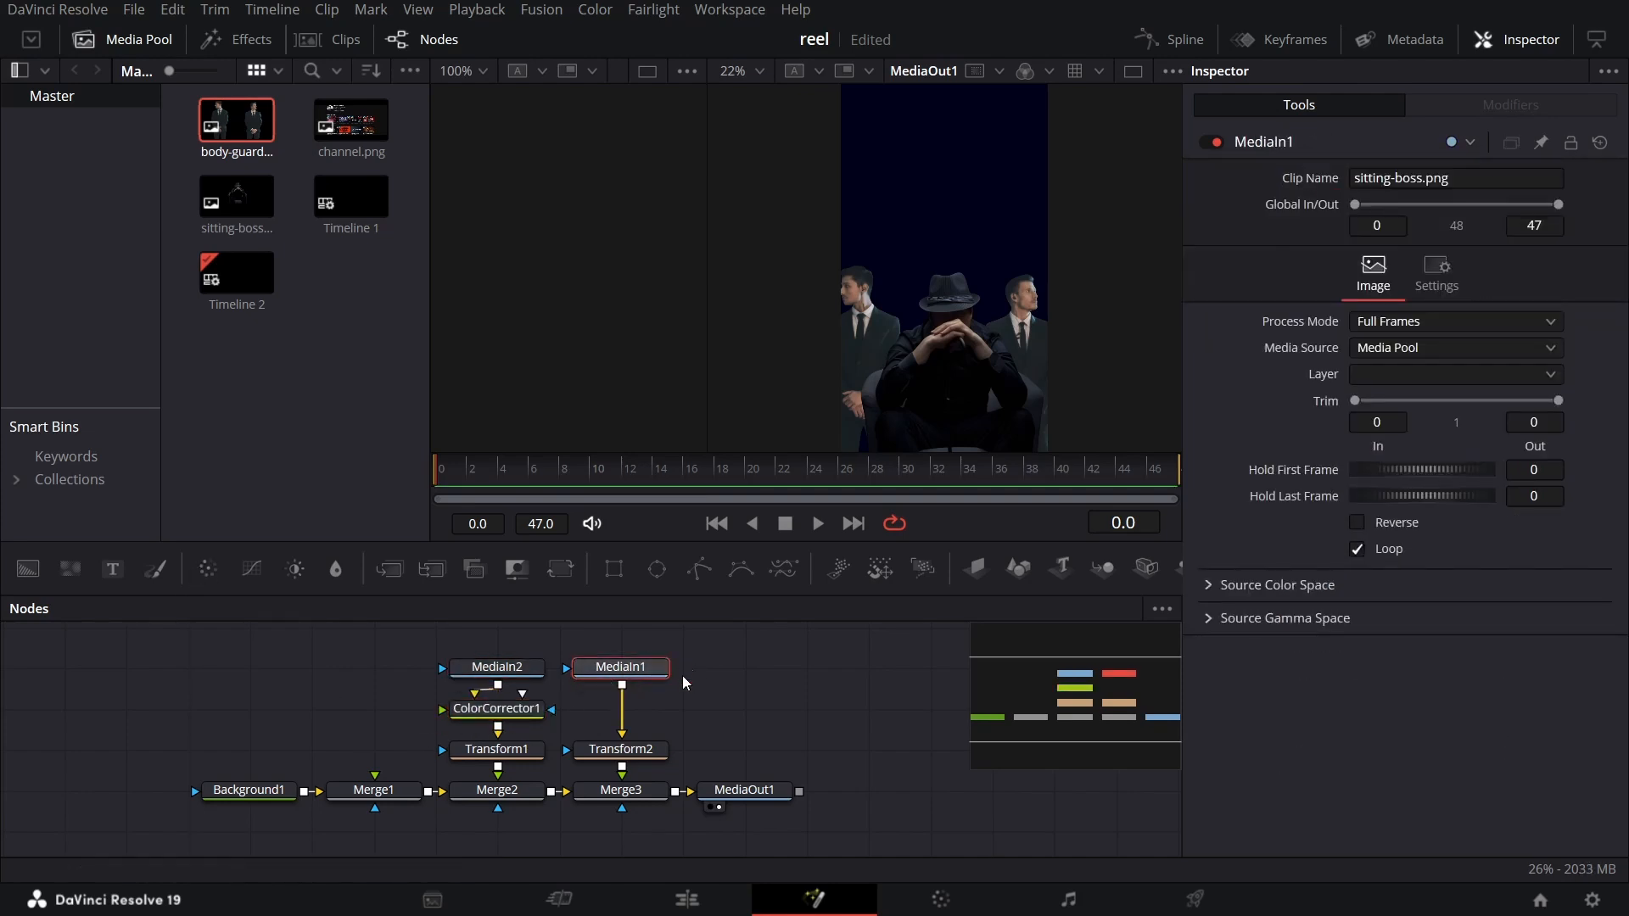
{"action": "left_click", "coordinate": [208, 570]}
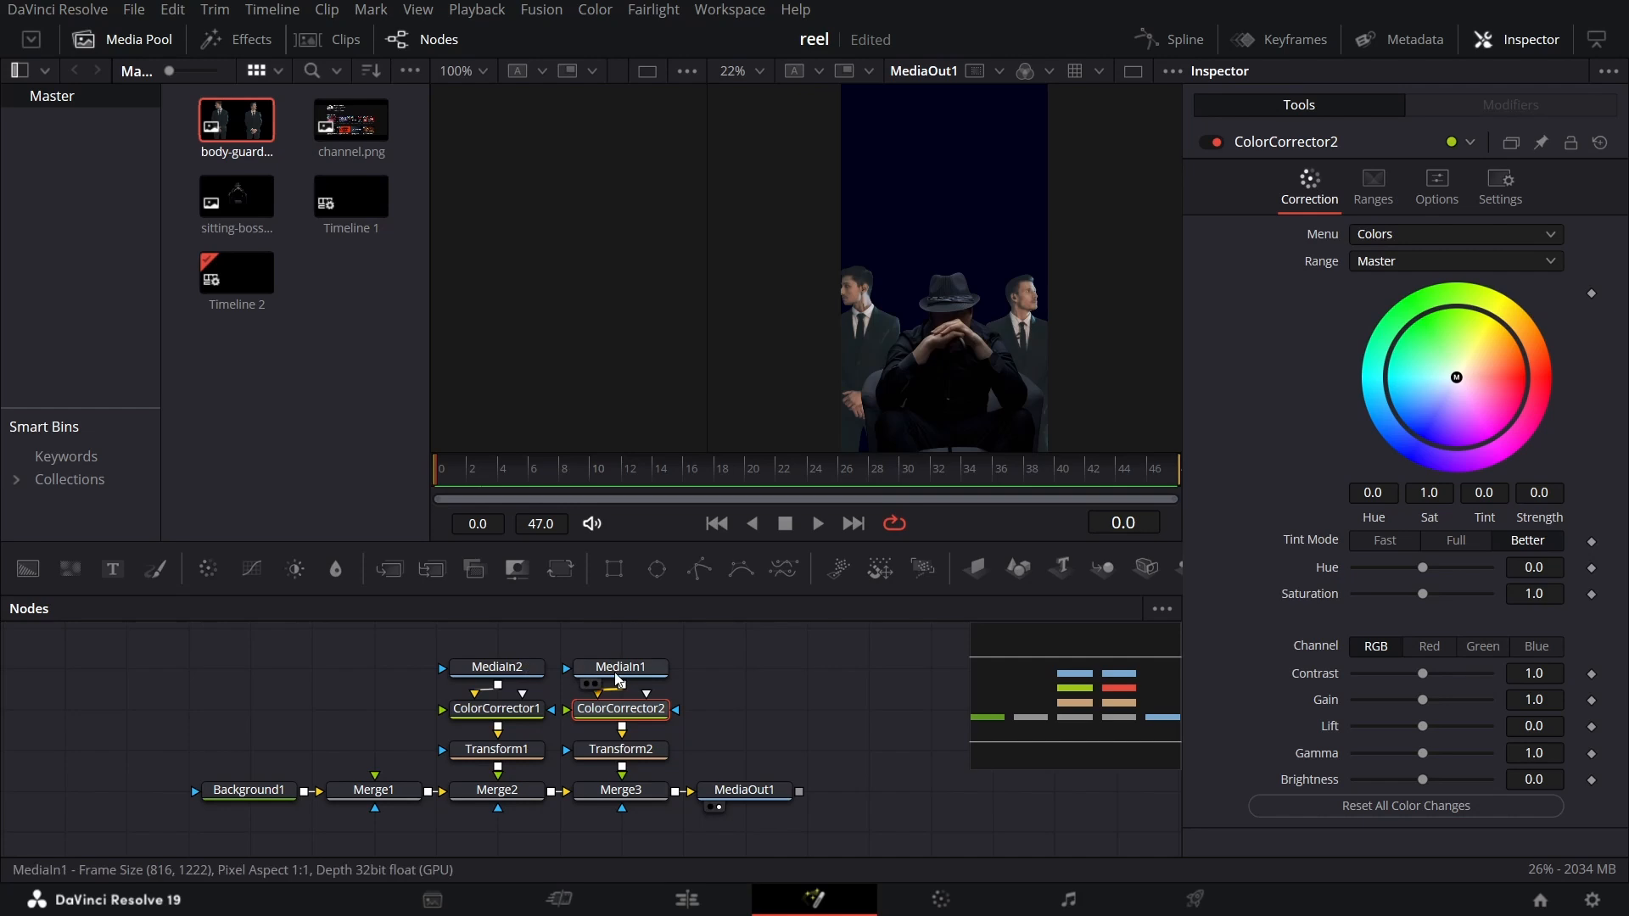
Tint the body-guards toward cyan-blue in ColorCorrector1, with tint about 0.57 and strength about 0.12
{"action": "left_click", "coordinate": [509, 711]}
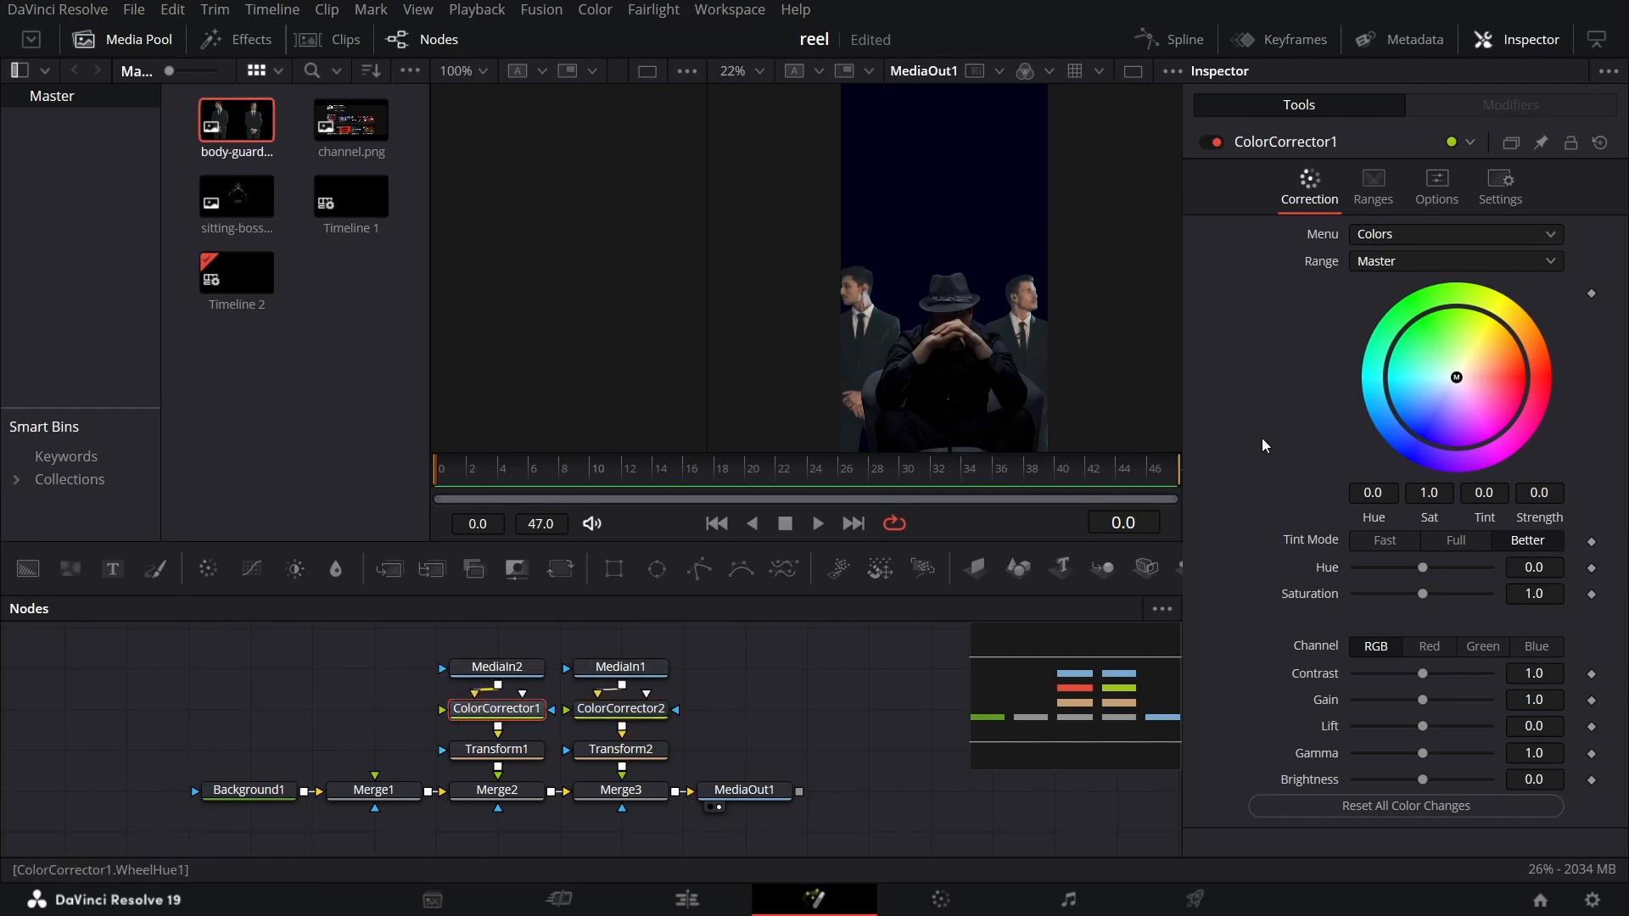
{"action": "scroll", "coordinate": [864, 306], "scroll_direction": "up", "scroll_amount": 2}
{"action": "scroll", "coordinate": [863, 305], "scroll_direction": "up", "scroll_amount": 2}
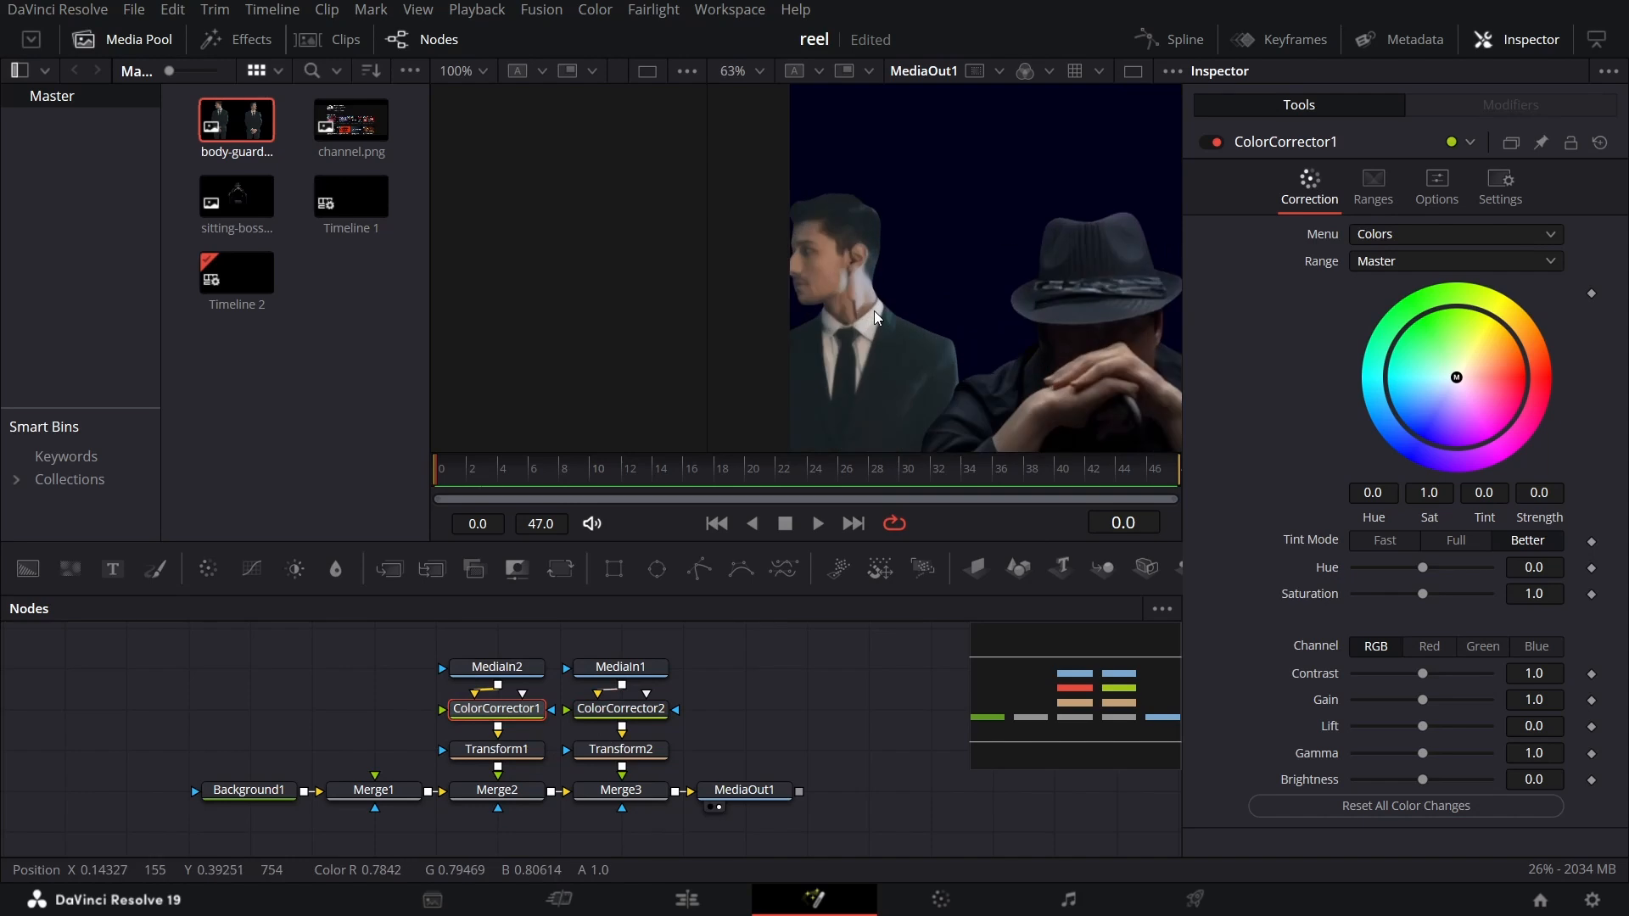
{"action": "left_click_drag", "start_coordinate": [1455, 386], "coordinate": [1437, 392]}
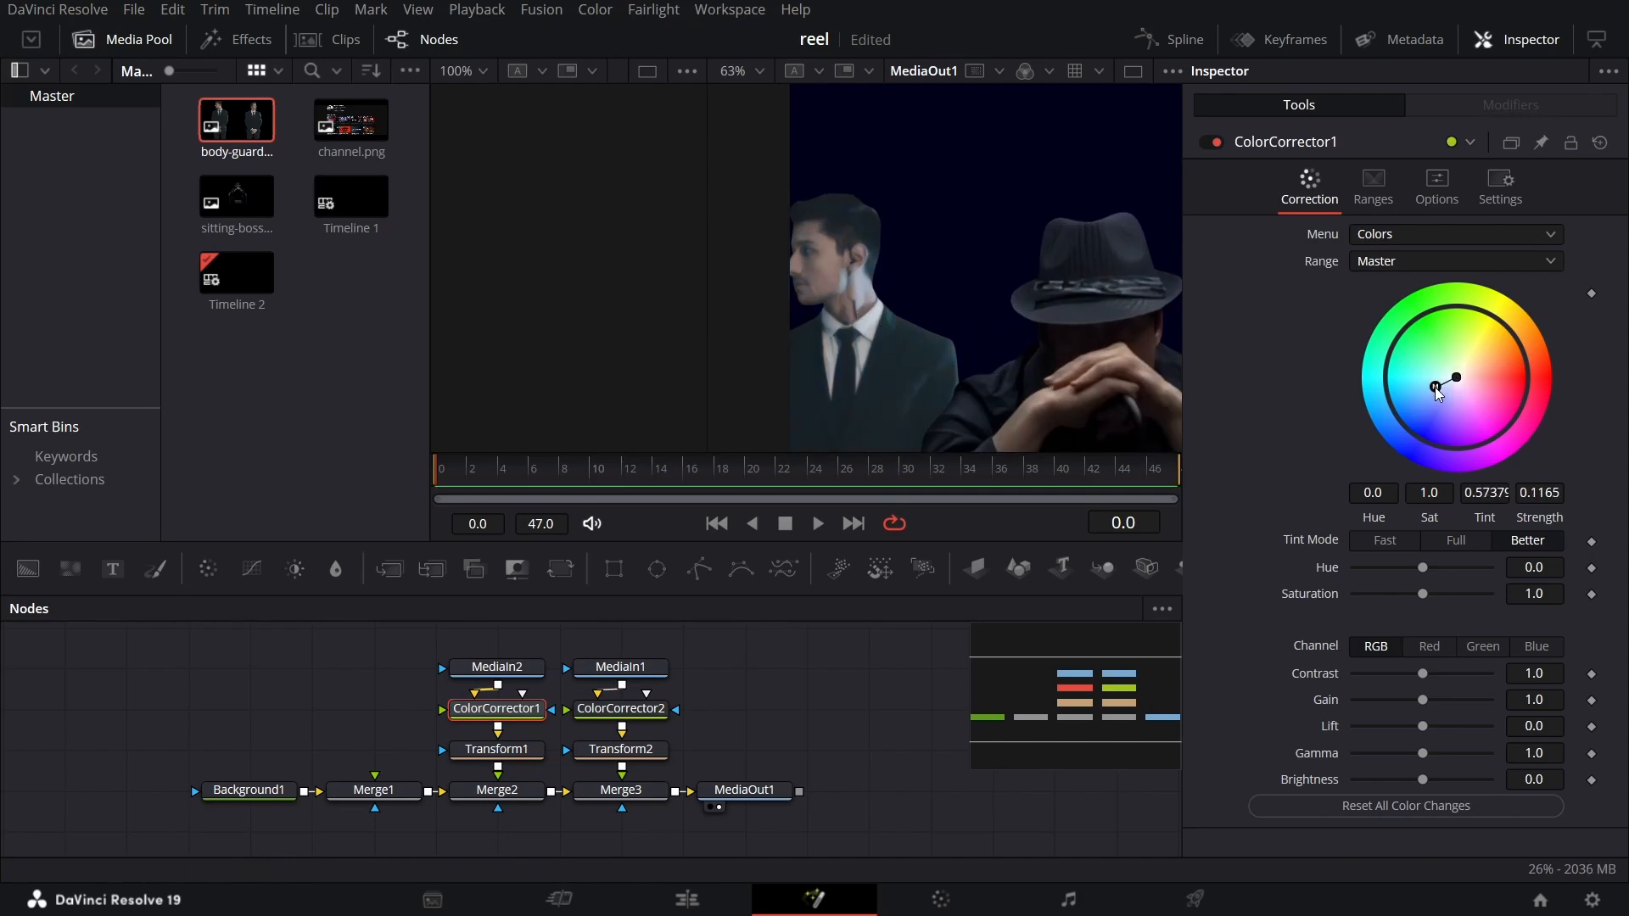
Tint the sitting boss toward blue in ColorCorrector2, with tint about 0.72 and strength about 0.20
{"action": "left_click", "coordinate": [601, 715]}
{"action": "left_click_drag", "start_coordinate": [1070, 339], "coordinate": [885, 280]}
{"action": "left_click_drag", "start_coordinate": [1459, 408], "coordinate": [1451, 409]}
{"action": "scroll", "coordinate": [967, 416], "scroll_direction": "down", "scroll_amount": 3}
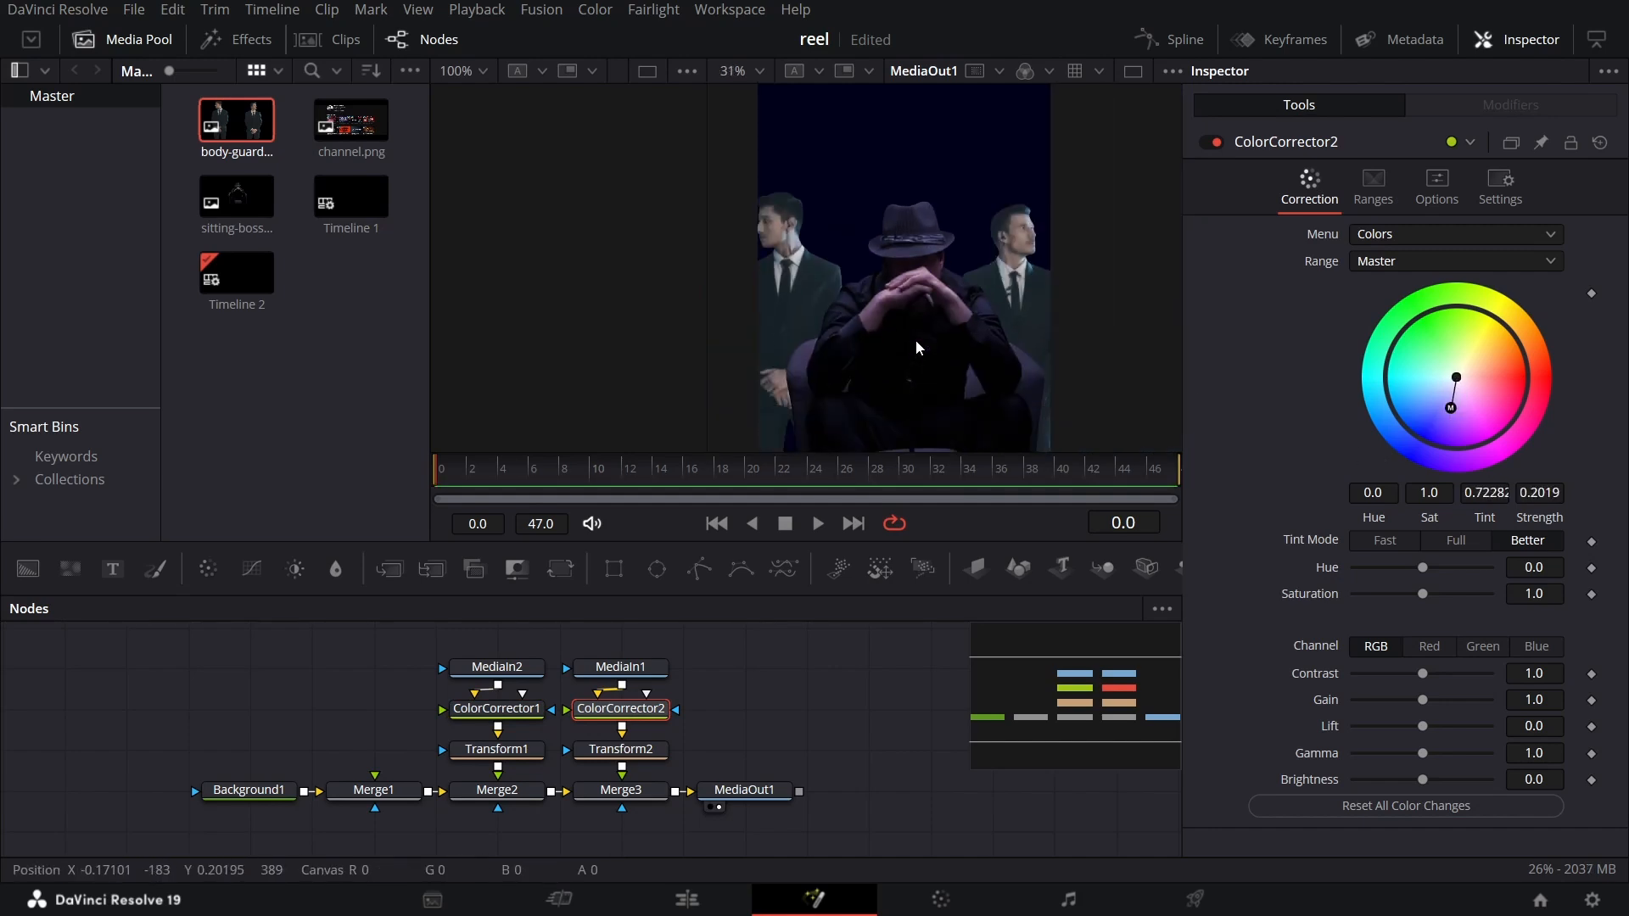
In ColorCorrector1, try a hue of -0.09 and undo it, and strengthen the blue tint to about 0.59 with strength about 0.25
{"action": "left_click", "coordinate": [496, 709]}
{"action": "left_click_drag", "start_coordinate": [1426, 579], "coordinate": [1419, 579]}
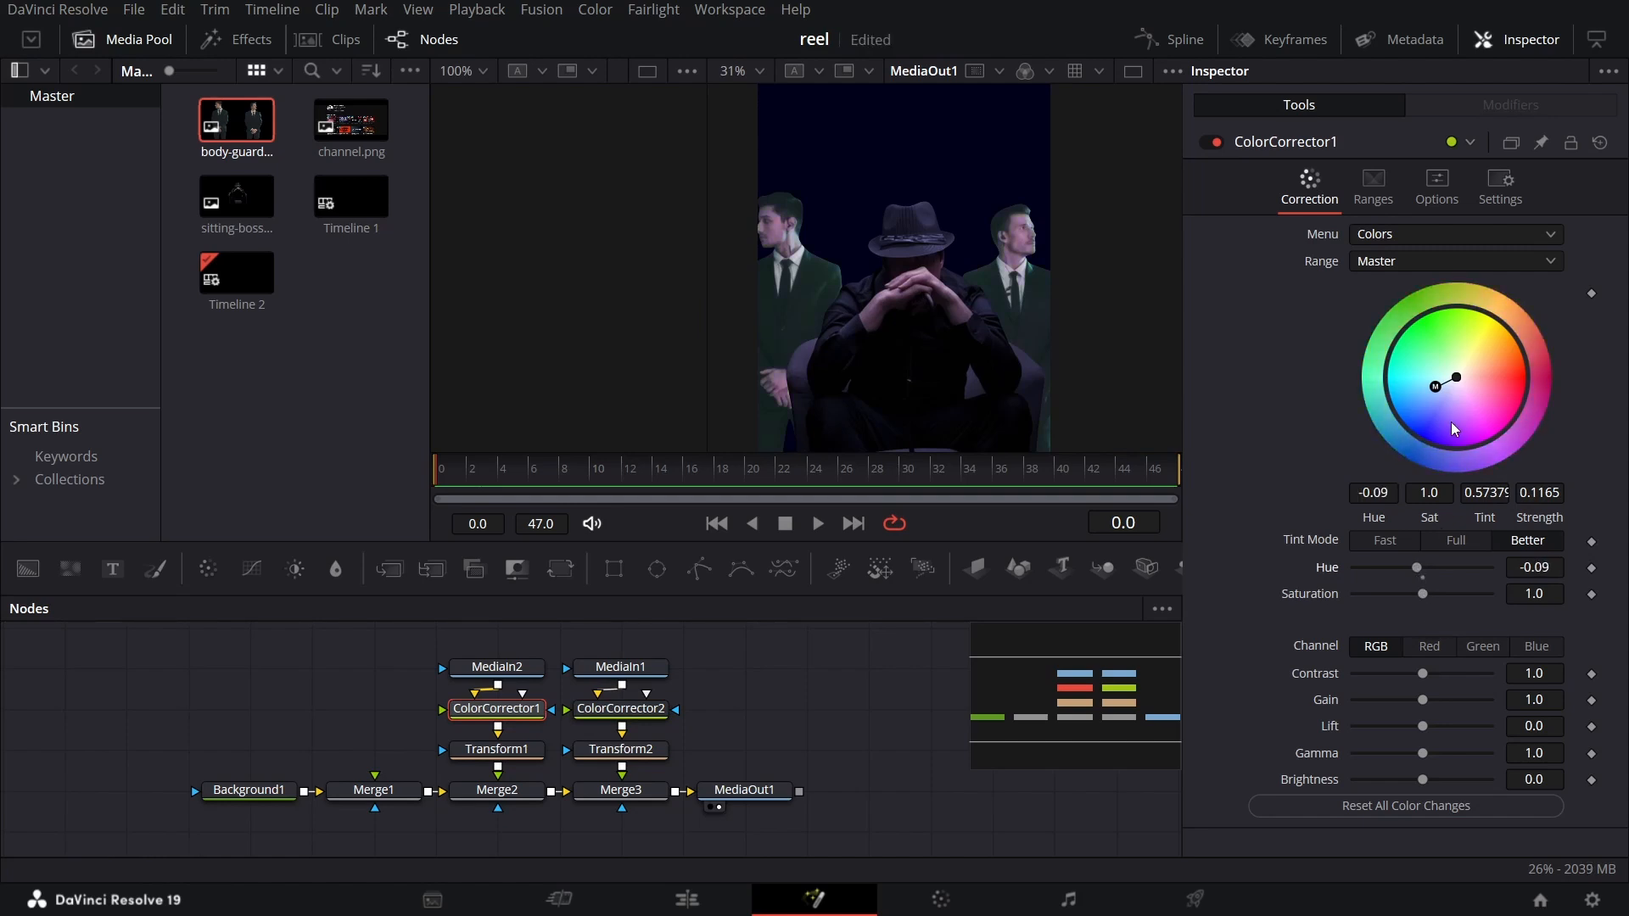
{"action": "key", "text": "ctrl+z"}
{"action": "left_click_drag", "start_coordinate": [1436, 387], "coordinate": [1428, 395]}
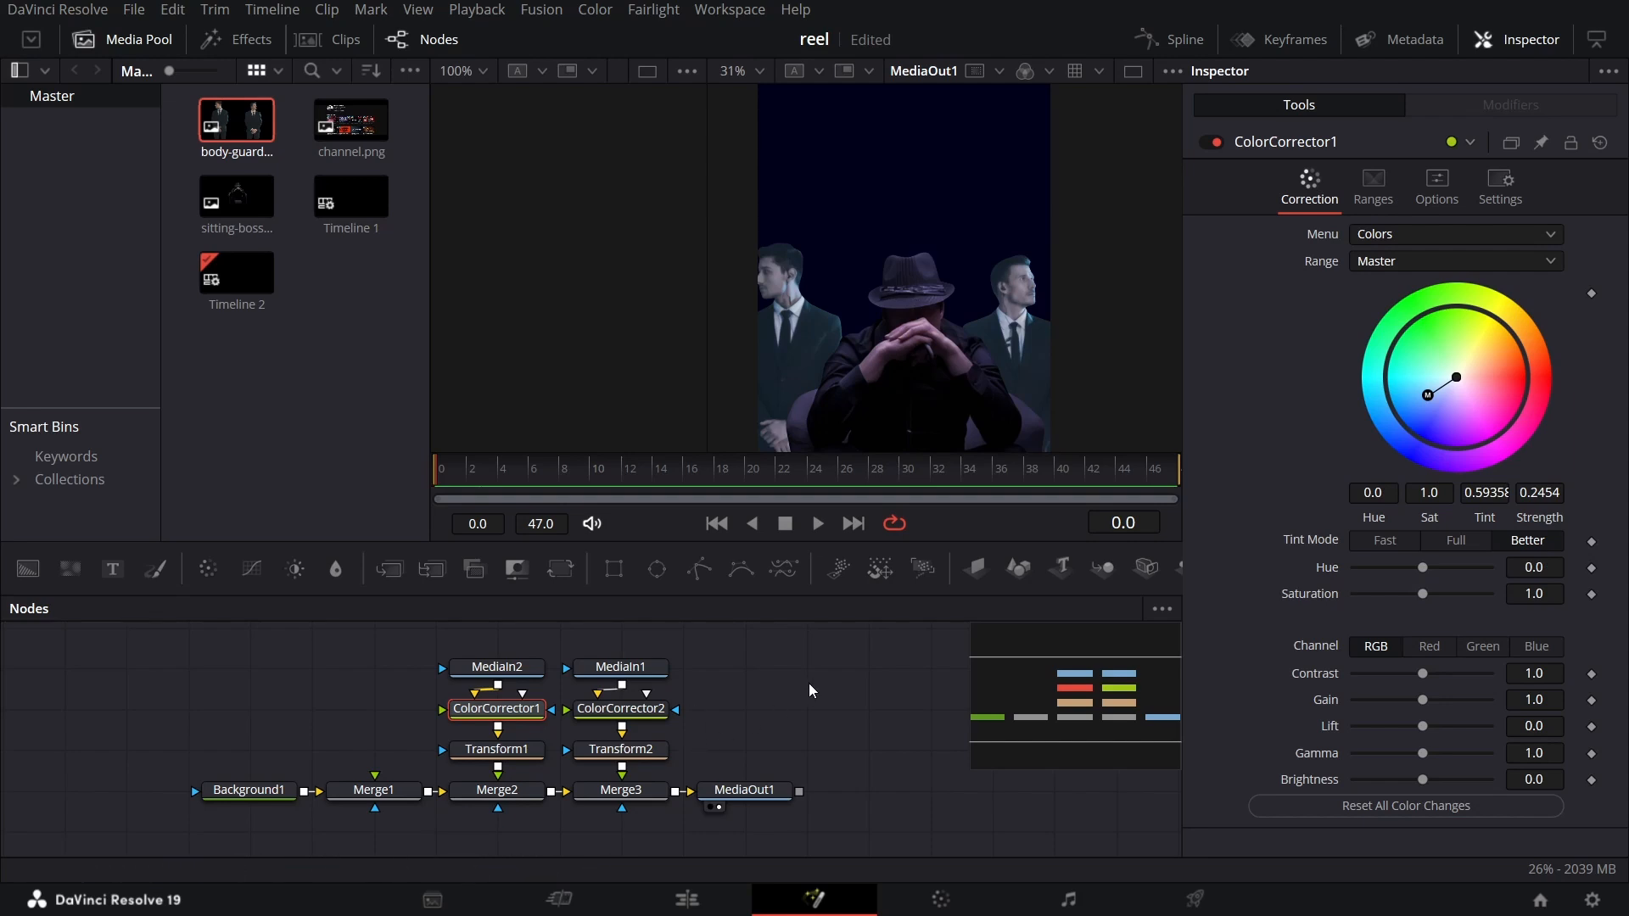
Add a white Background node masked by an Ellipse above Merge1 and connect it as Merge1's foreground
{"action": "left_click_drag", "start_coordinate": [656, 568], "coordinate": [386, 666]}
{"action": "left_click_drag", "start_coordinate": [28, 571], "coordinate": [373, 711]}
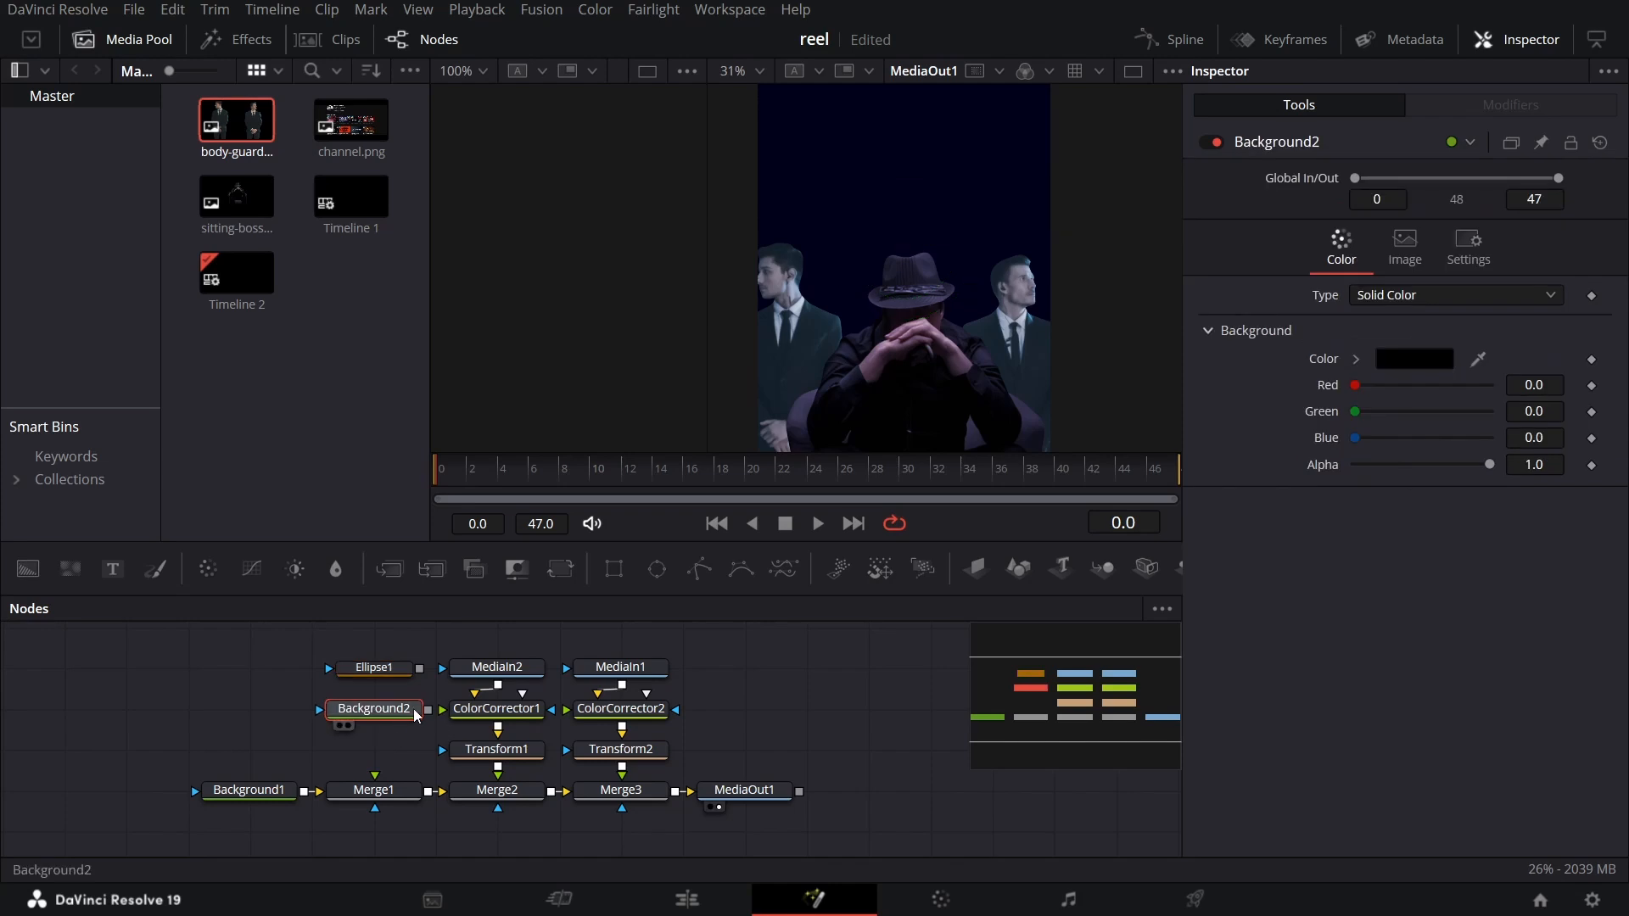
{"action": "left_click", "coordinate": [1355, 361]}
{"action": "left_click_drag", "start_coordinate": [1383, 409], "coordinate": [1325, 362]}
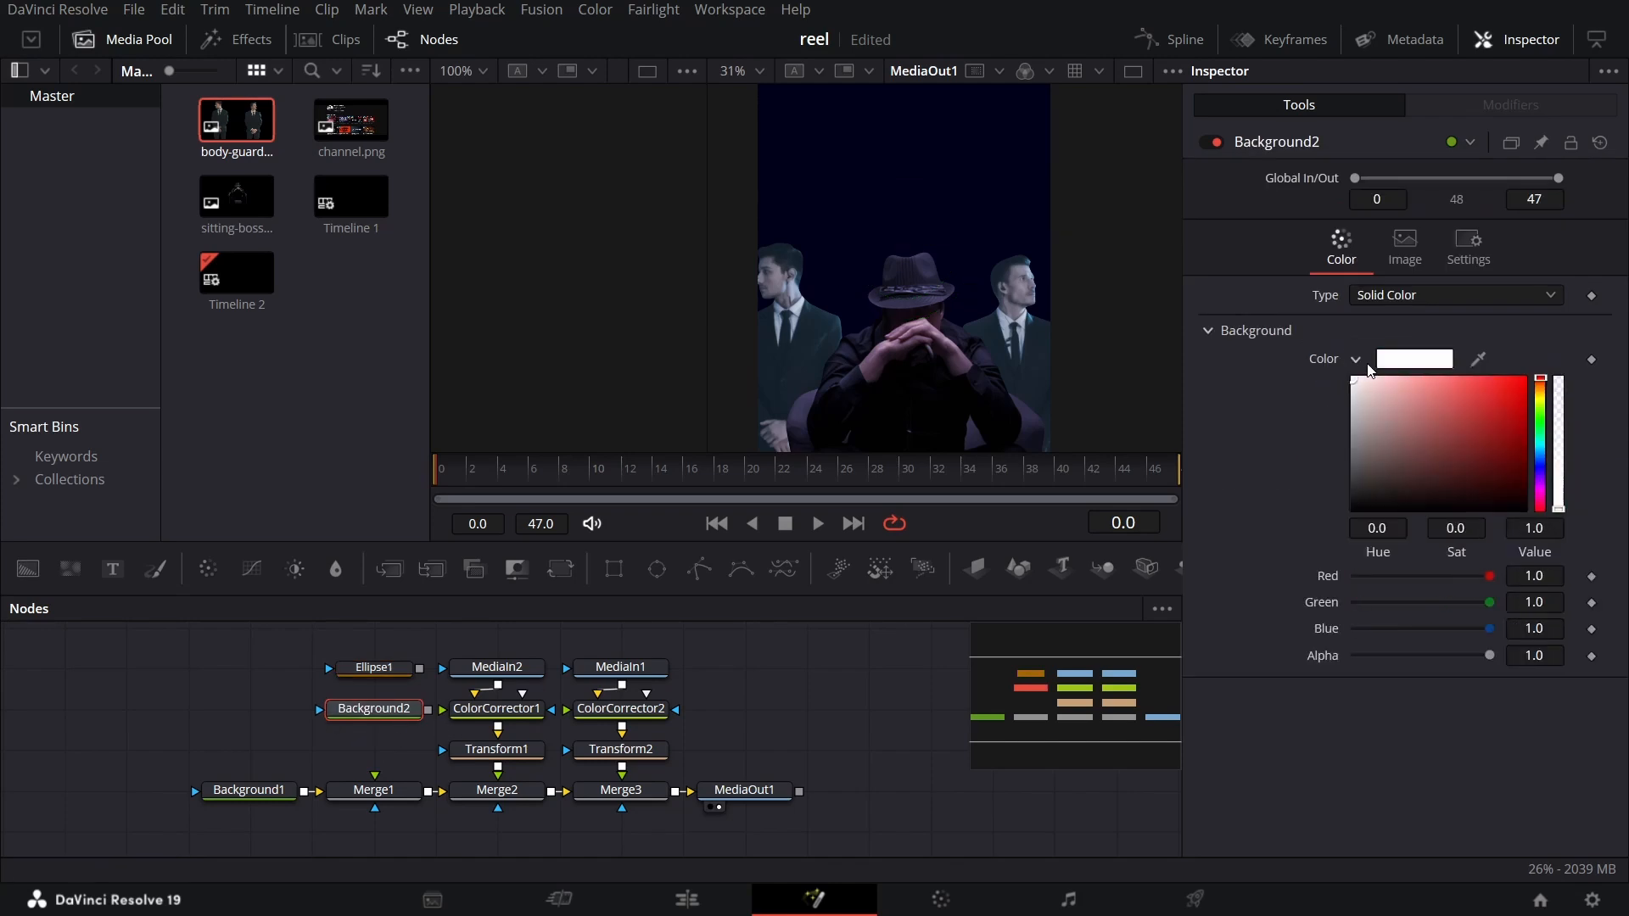
{"action": "left_click", "coordinate": [1356, 360]}
{"action": "left_click_drag", "start_coordinate": [420, 676], "coordinate": [374, 787]}
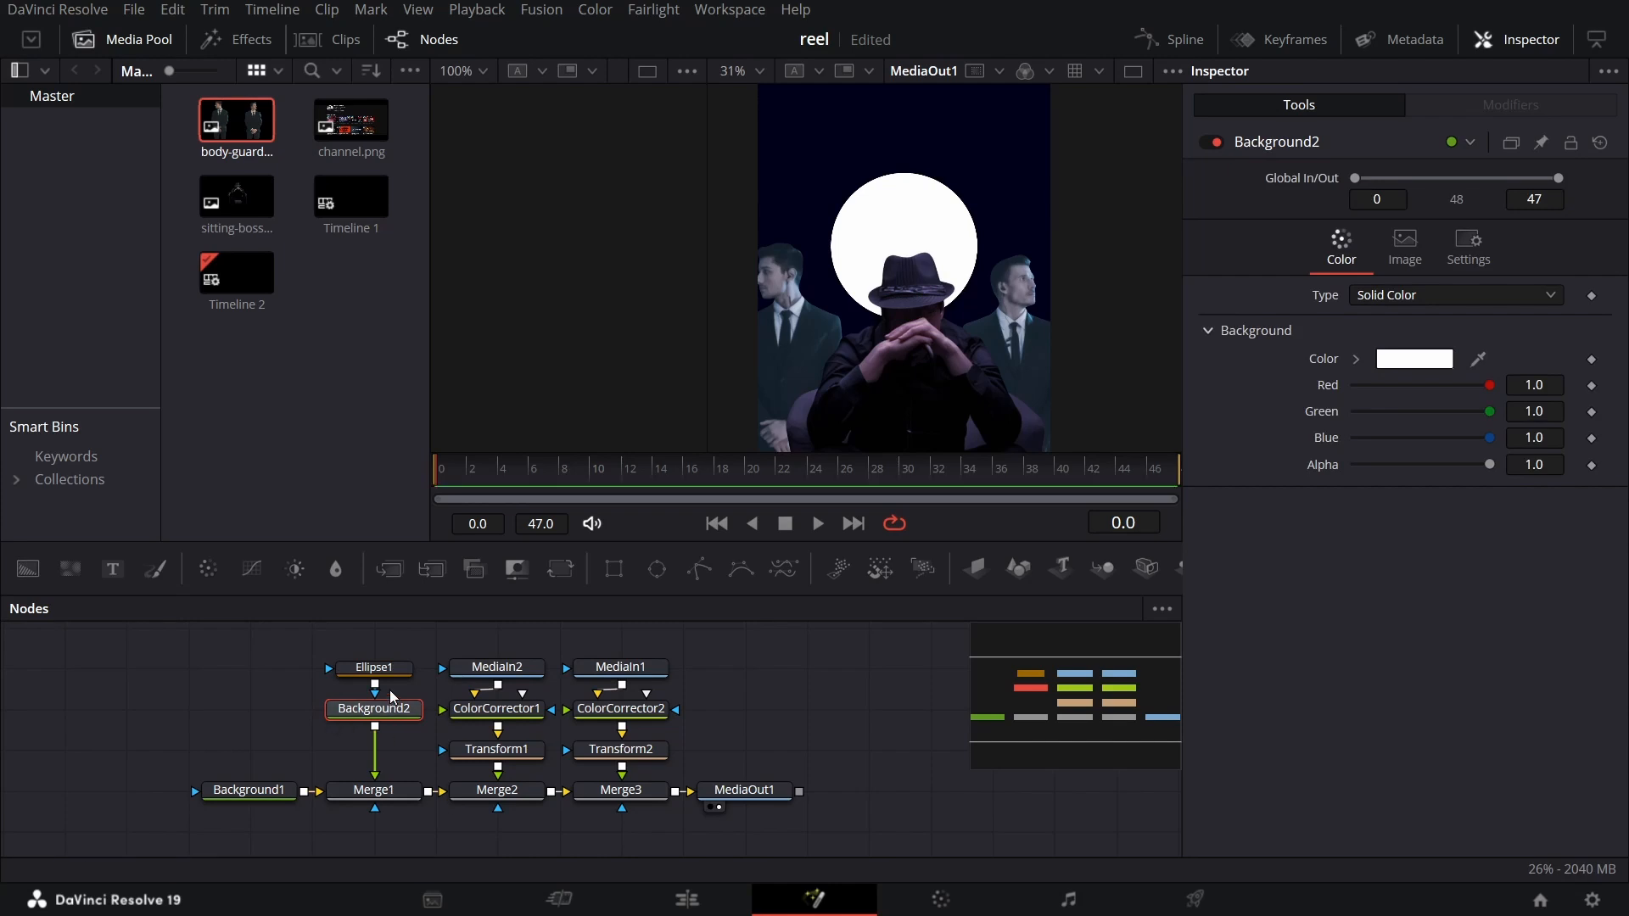
Turn the ellipse into a ring by making it non-solid and setting its border width to 0.02
{"action": "left_click", "coordinate": [376, 668]}
{"action": "left_click", "coordinate": [1516, 367]}
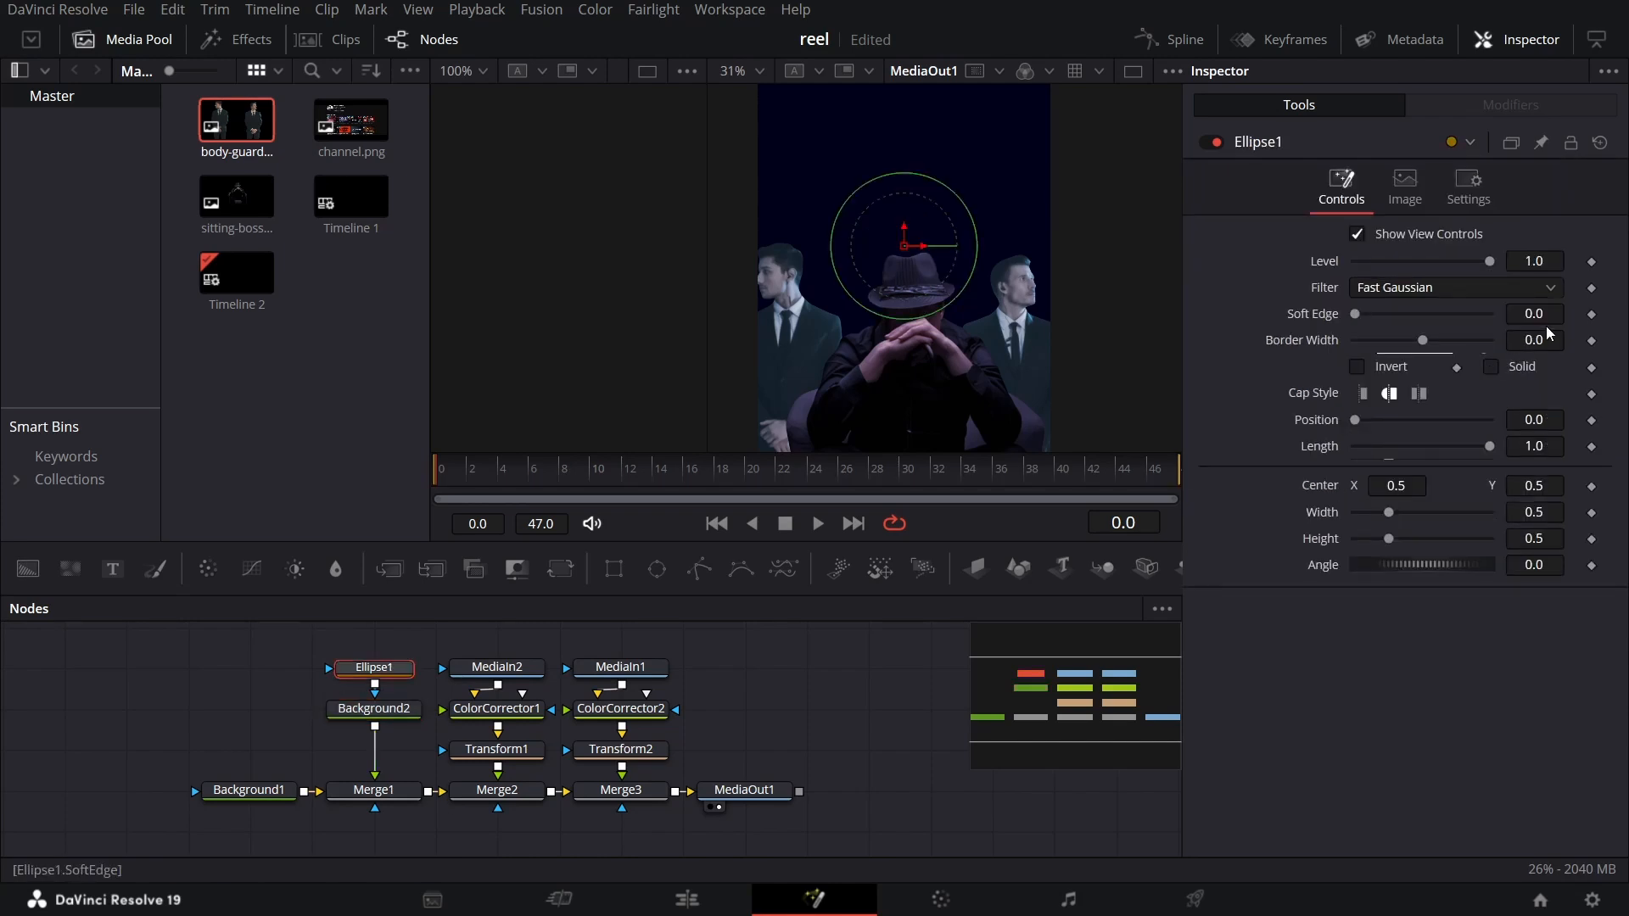
{"action": "left_click", "coordinate": [1546, 340]}
{"action": "type", "text": "2"}
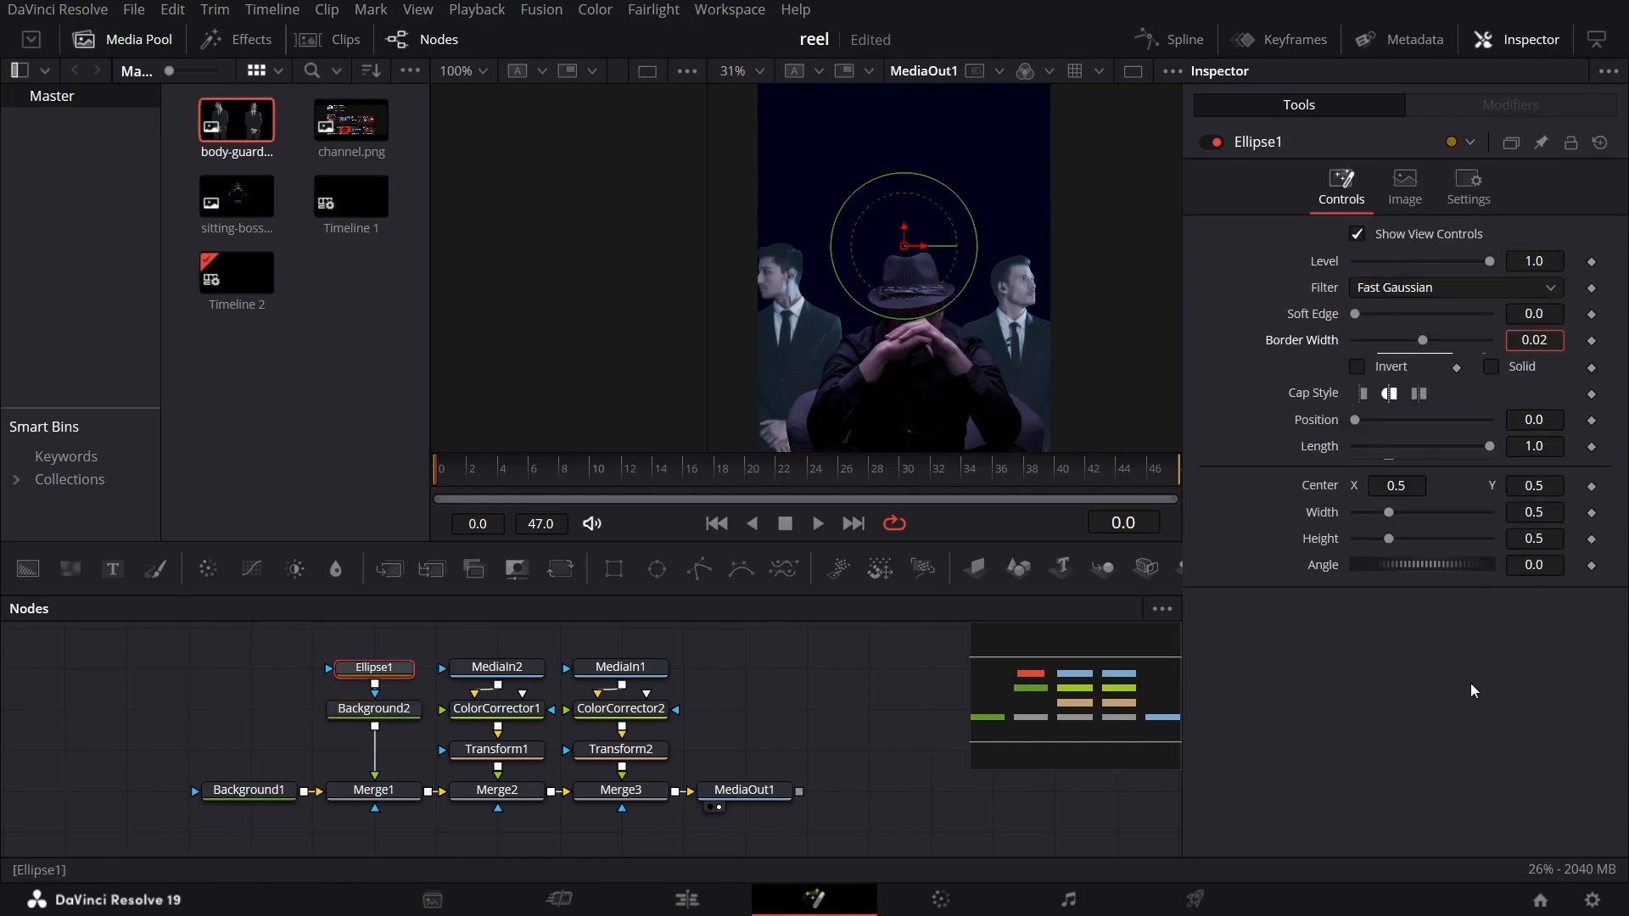
{"action": "key", "text": "Return"}
Link the ellipse's width to its height with an expression
{"action": "right_click", "coordinate": [1320, 517]}
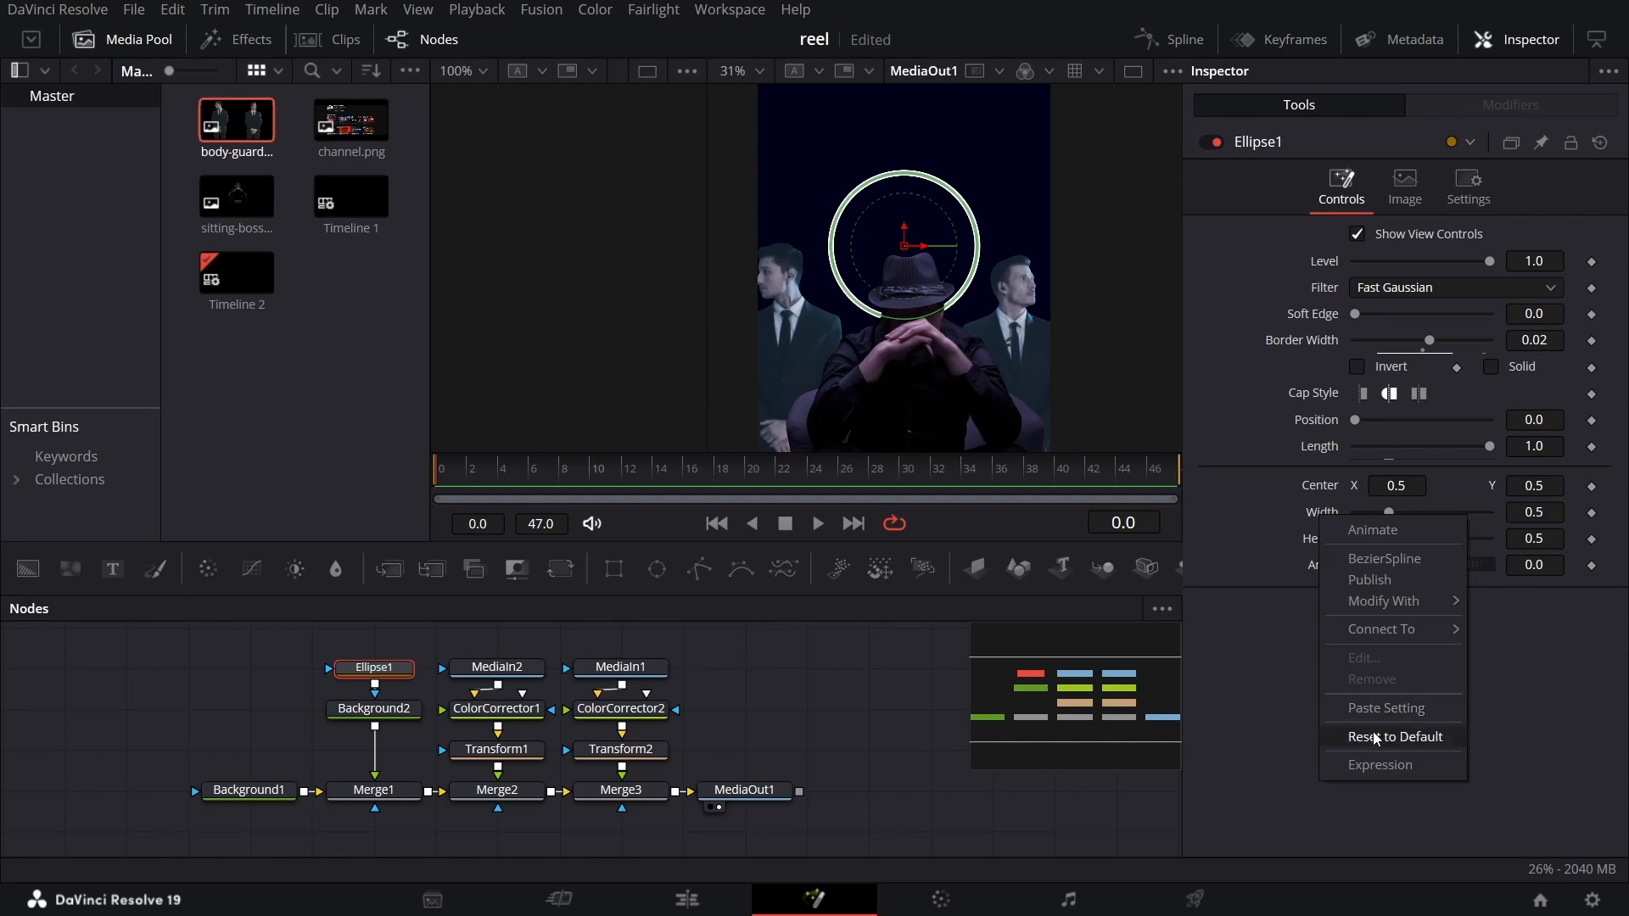
{"action": "left_click", "coordinate": [1404, 765]}
{"action": "left_click_drag", "start_coordinate": [1359, 539], "coordinate": [1317, 567]}
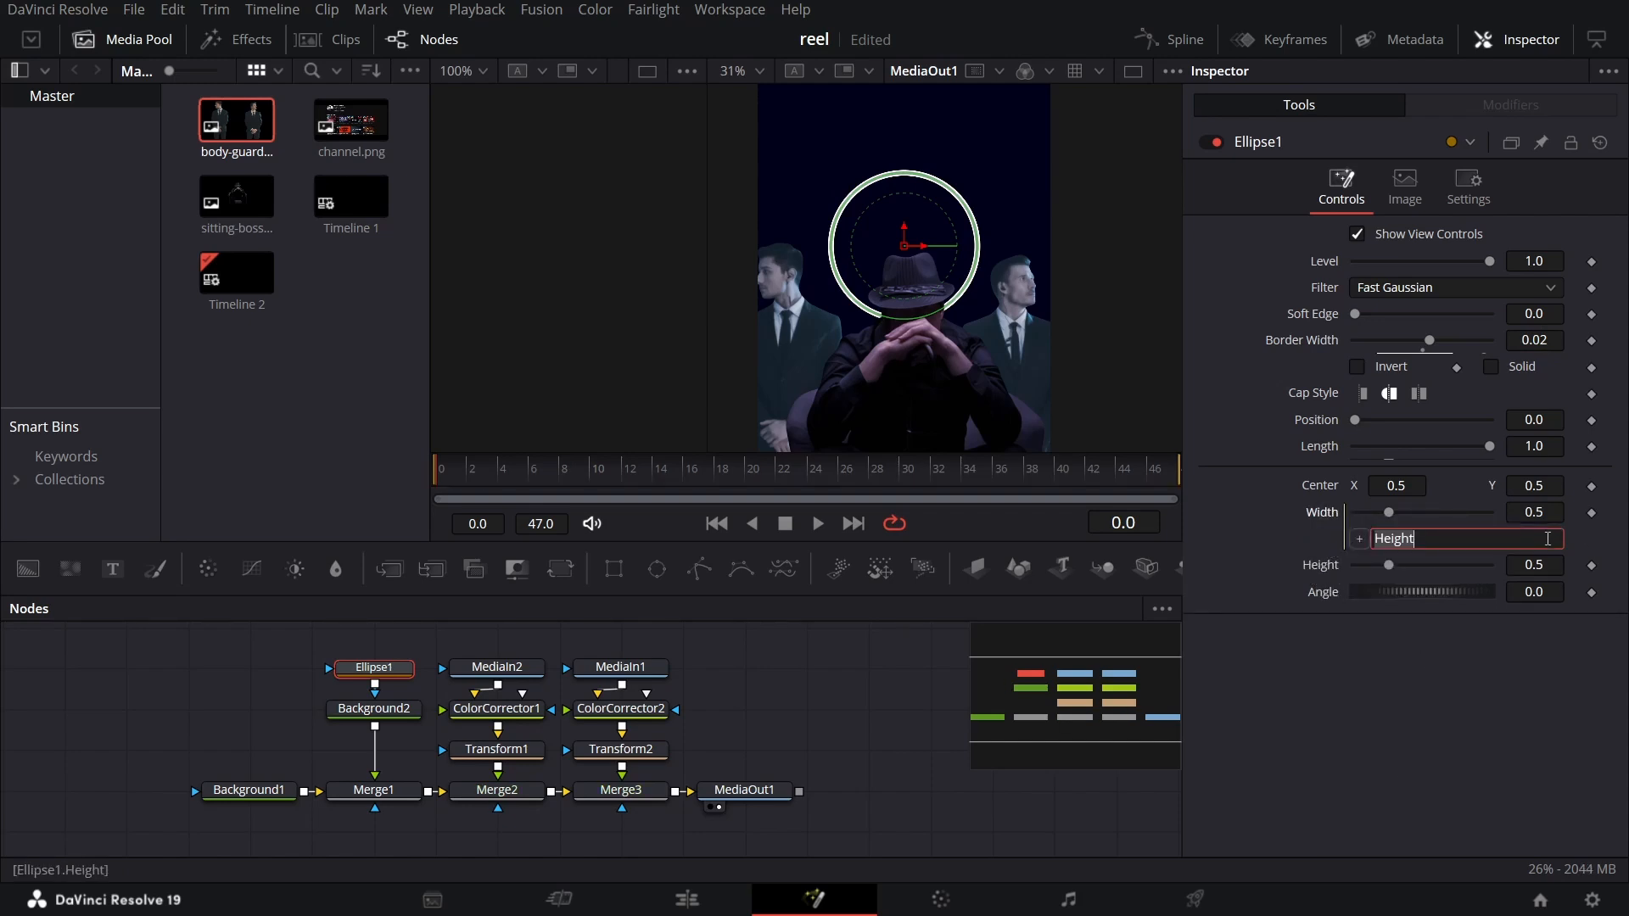
Set the ellipse's height to 0.85 and lower the ring so it arches behind the boss's hat
{"action": "left_click", "coordinate": [1557, 565]}
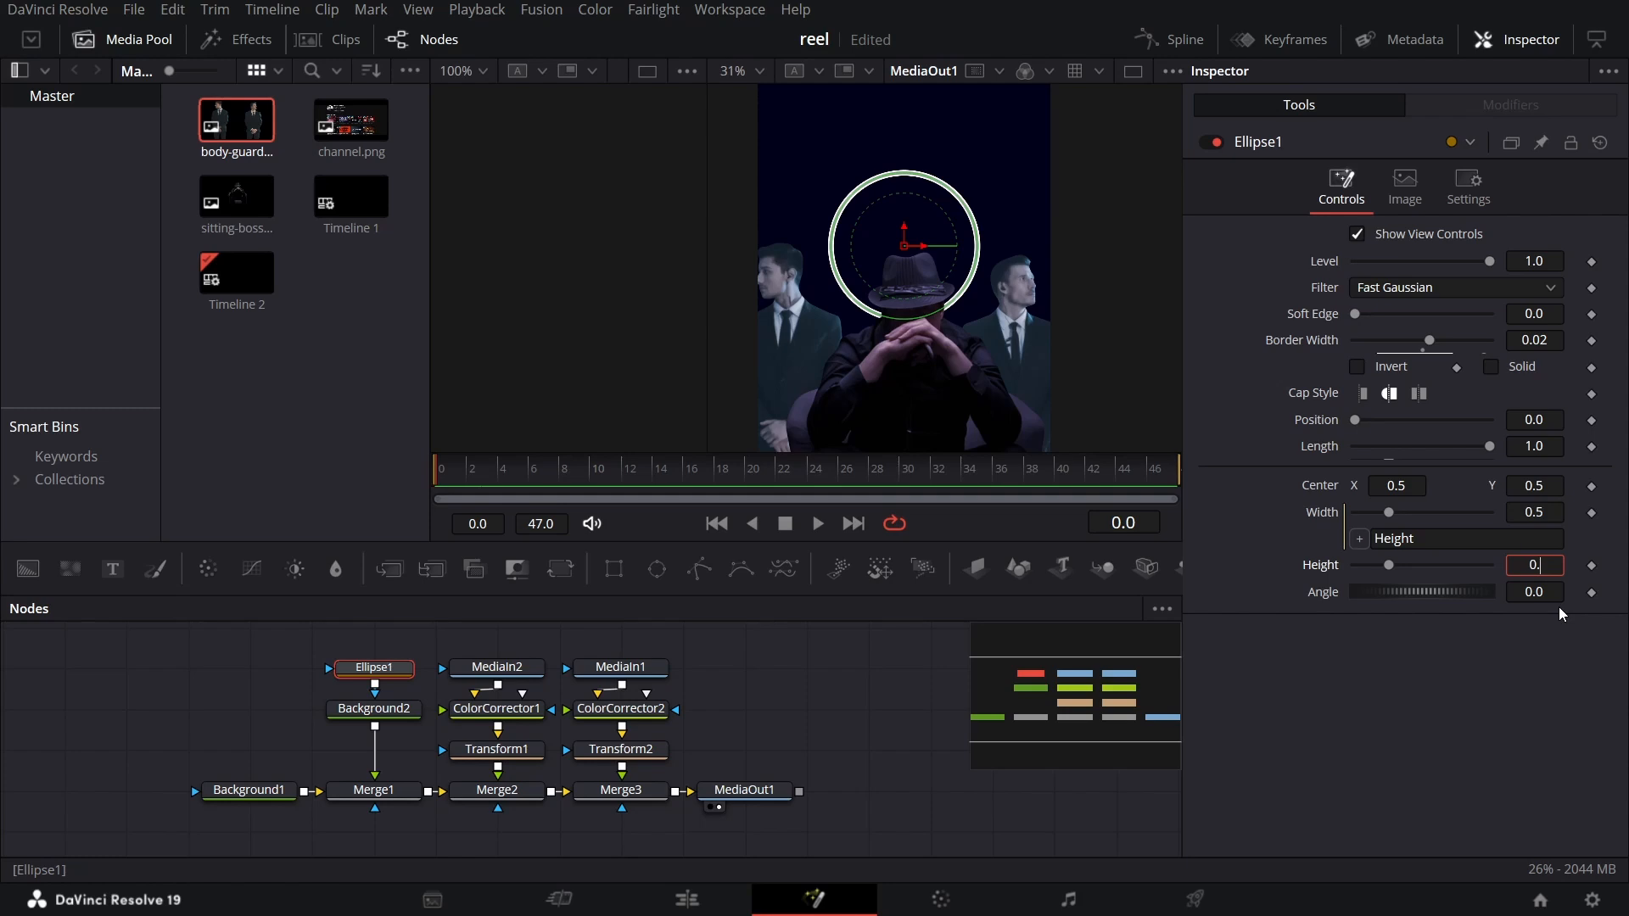
{"action": "type", "text": "0.85"}
{"action": "key", "text": "Tab"}
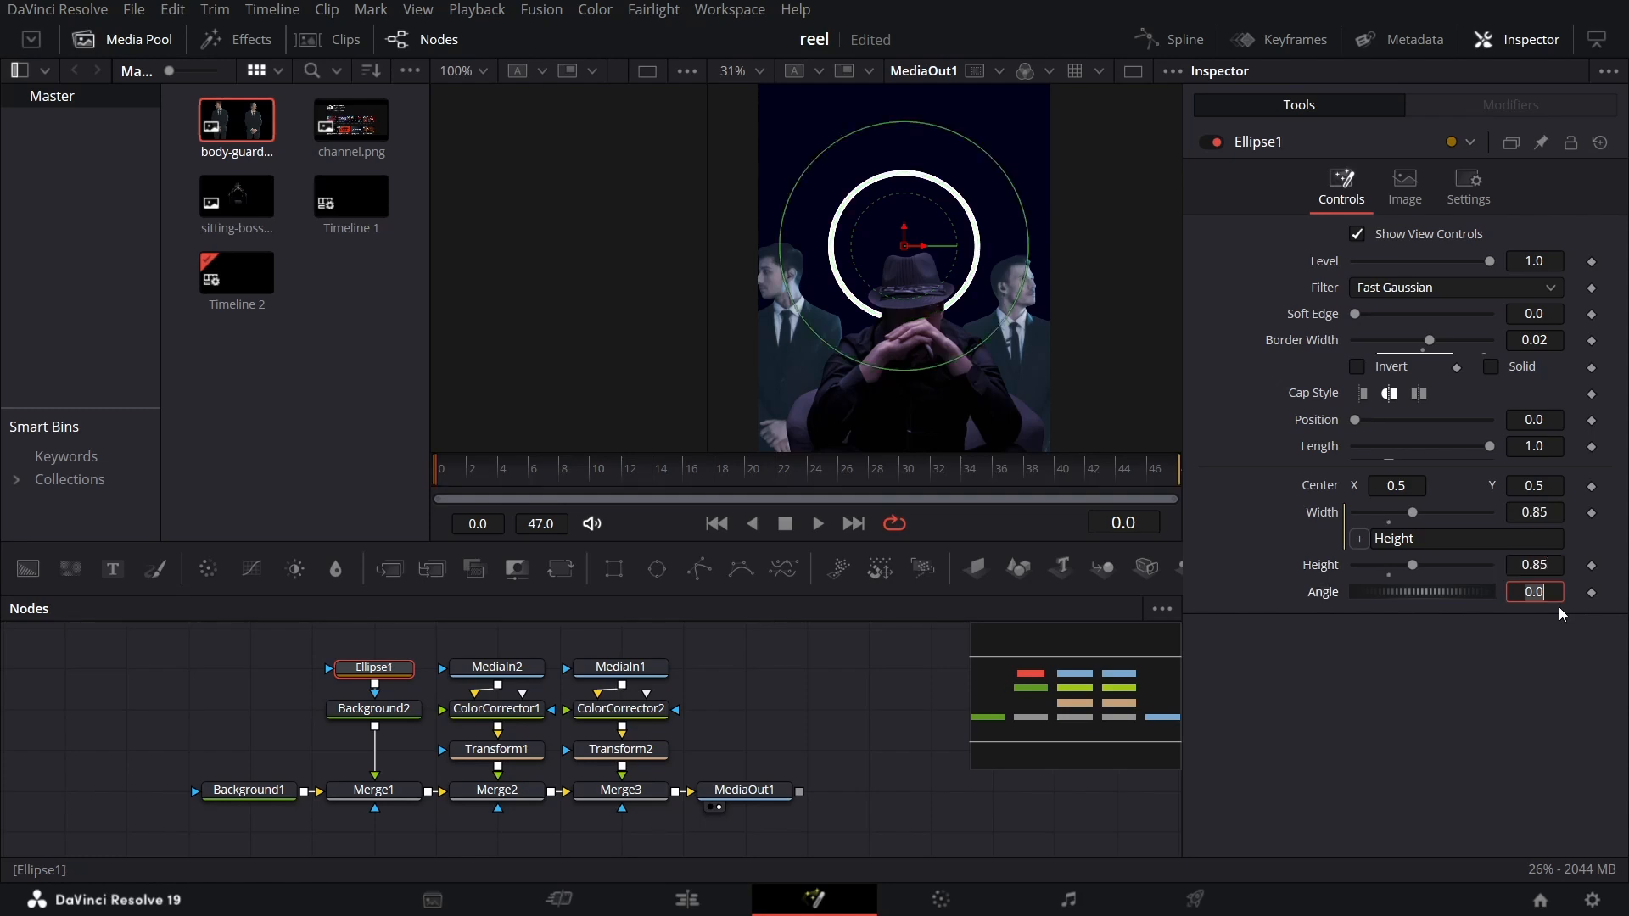
{"action": "left_click_drag", "start_coordinate": [900, 244], "coordinate": [895, 341]}
Insert a Glow node between Background2 and Merge1 and increase its glow size
{"action": "left_click", "coordinate": [408, 714]}
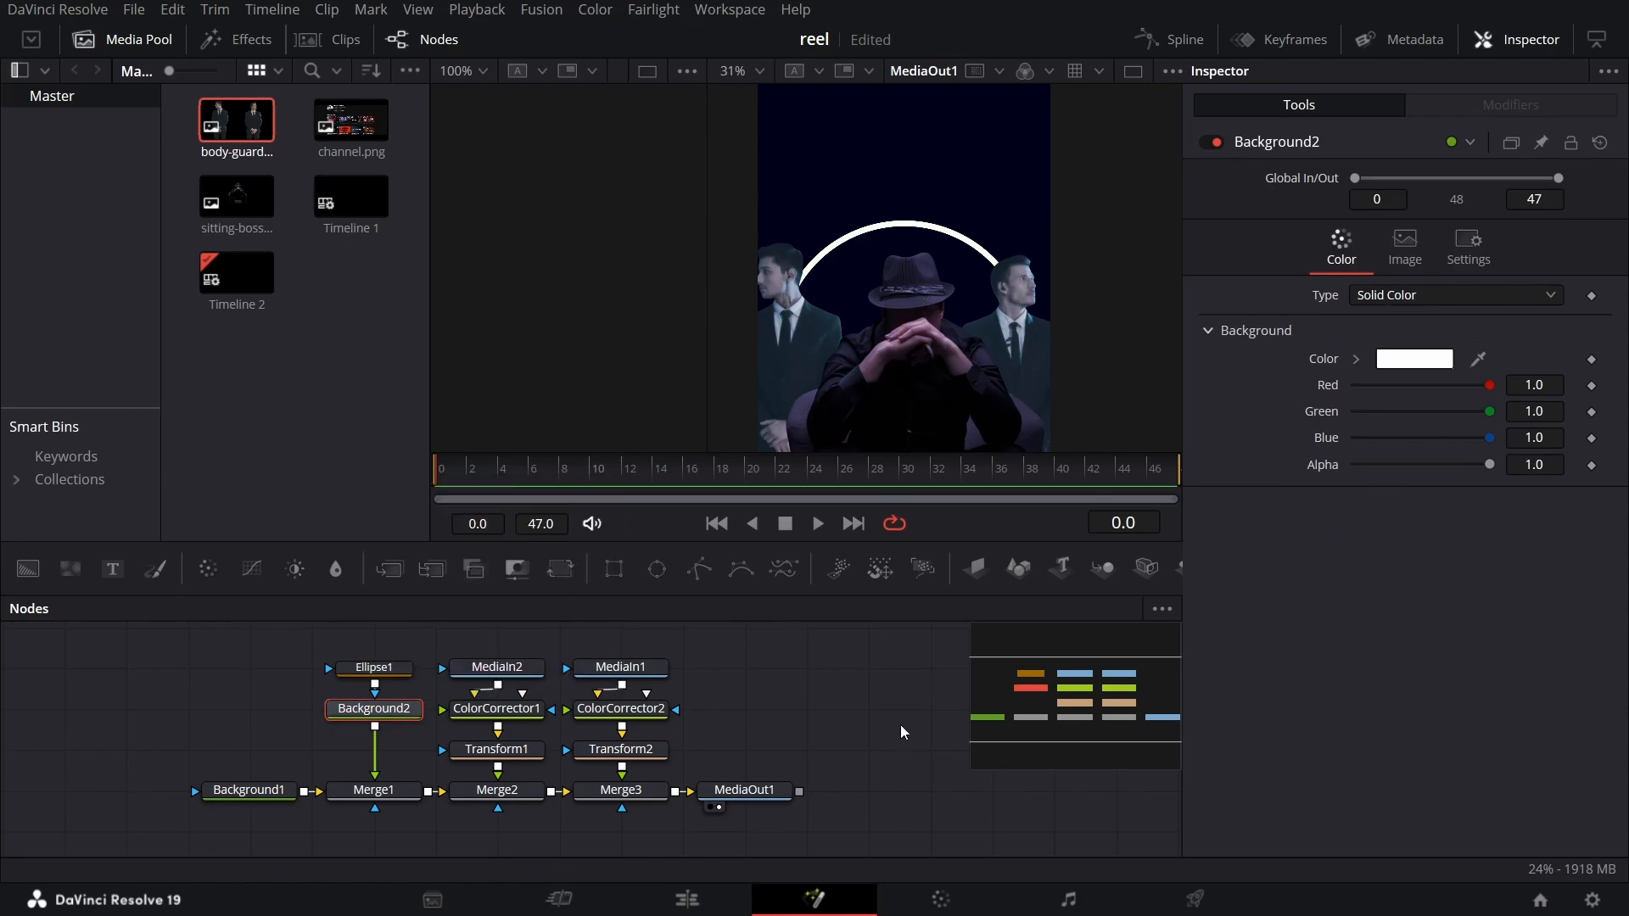
{"action": "key", "text": "shift+space"}
{"action": "type", "text": "glow"}
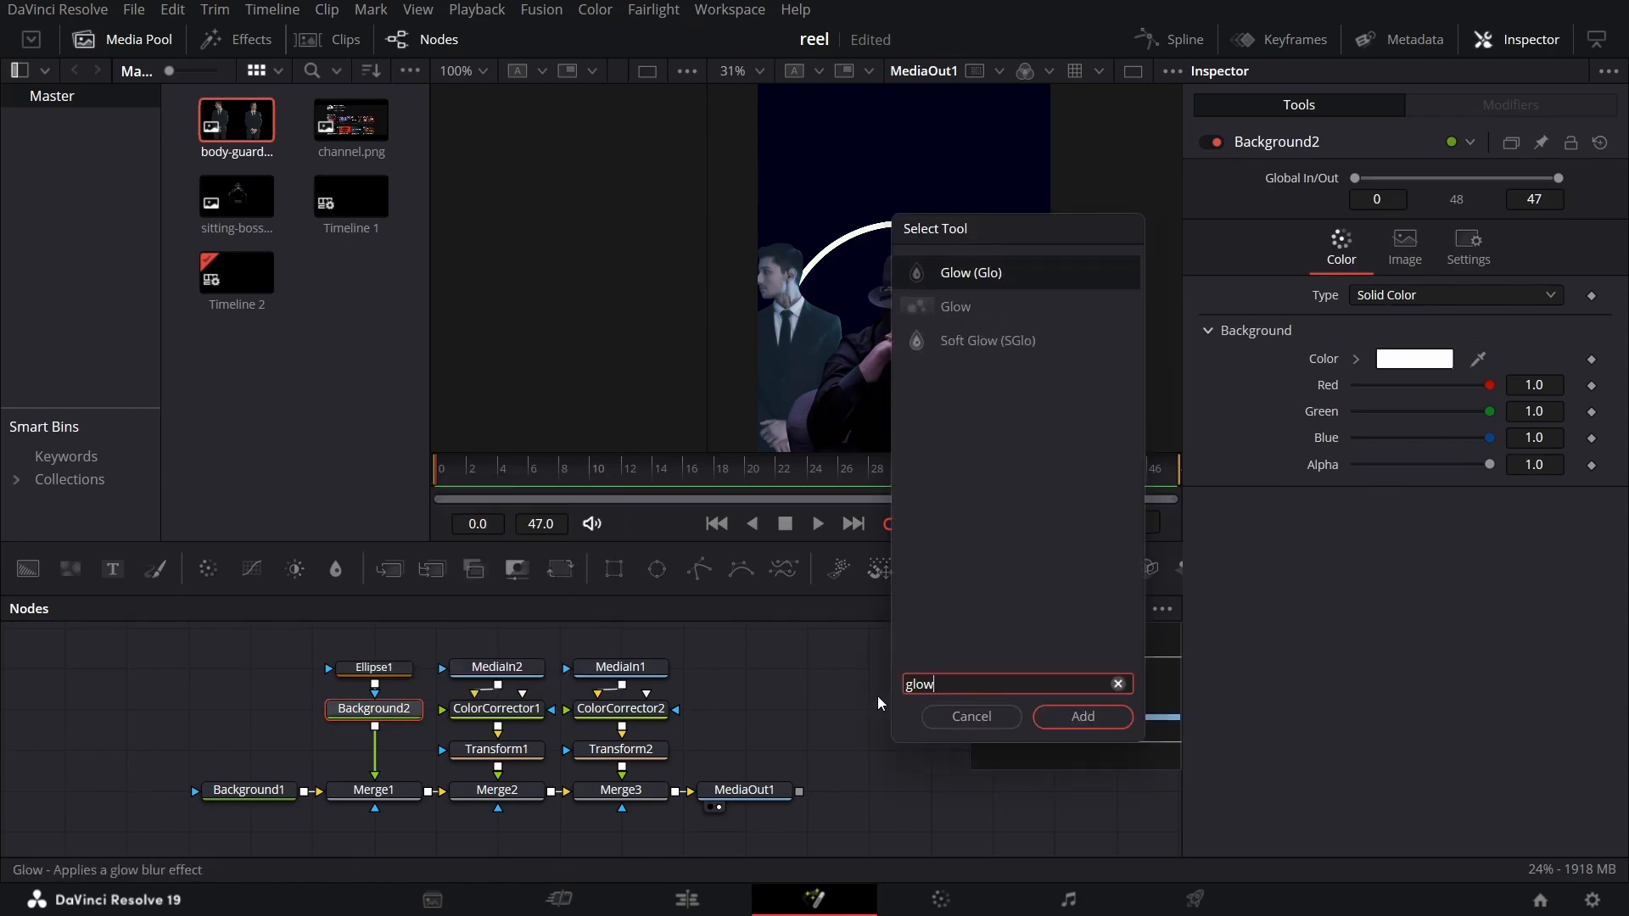
{"action": "key", "text": "Return"}
{"action": "left_click", "coordinate": [1511, 315]}
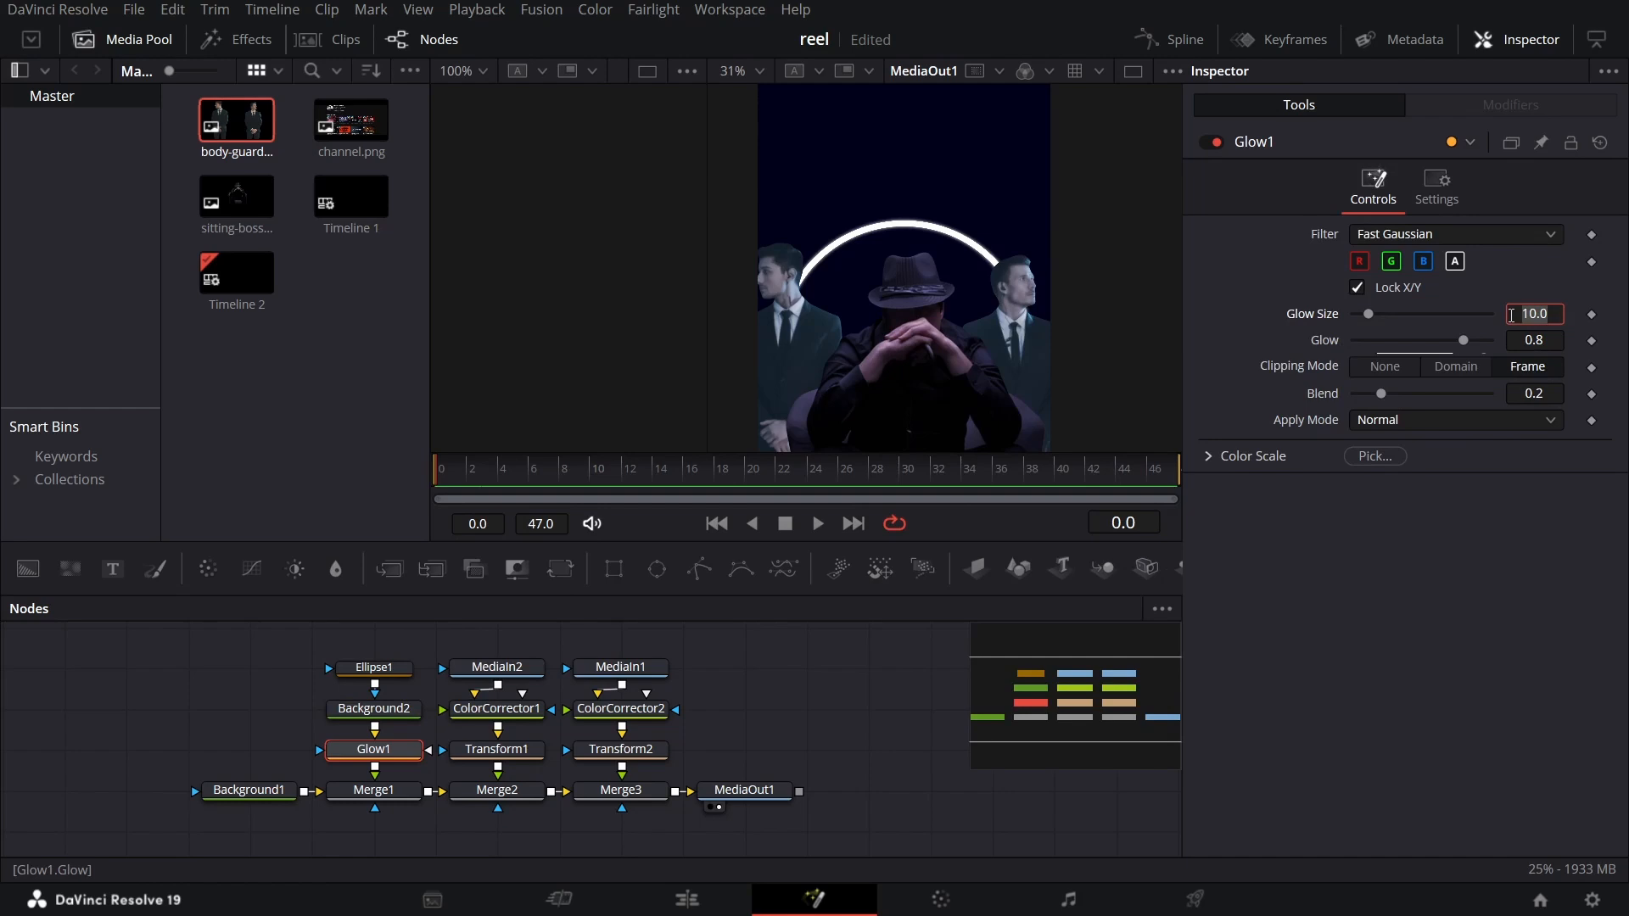
{"action": "type", "text": "2"}
{"action": "key", "text": "Tab"}
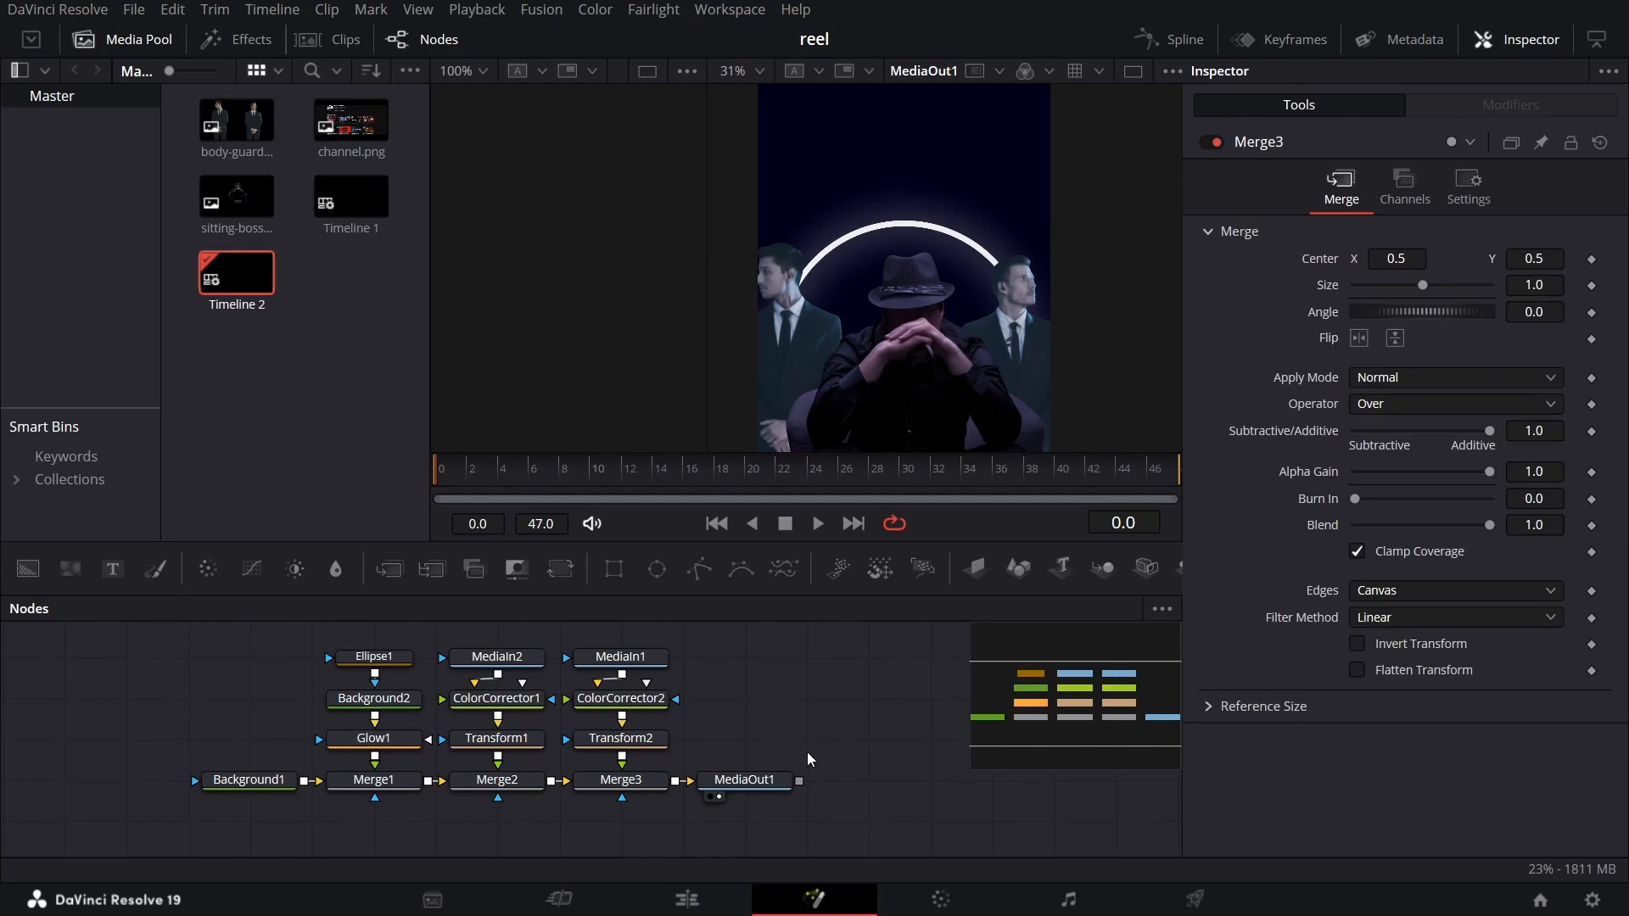
Make room before MediaOut1 and add a Text+ node with the text "THE RIGHT"
{"action": "left_click_drag", "start_coordinate": [808, 725], "coordinate": [710, 756]}
{"action": "scroll", "coordinate": [918, 263], "scroll_direction": "down", "scroll_amount": 2}
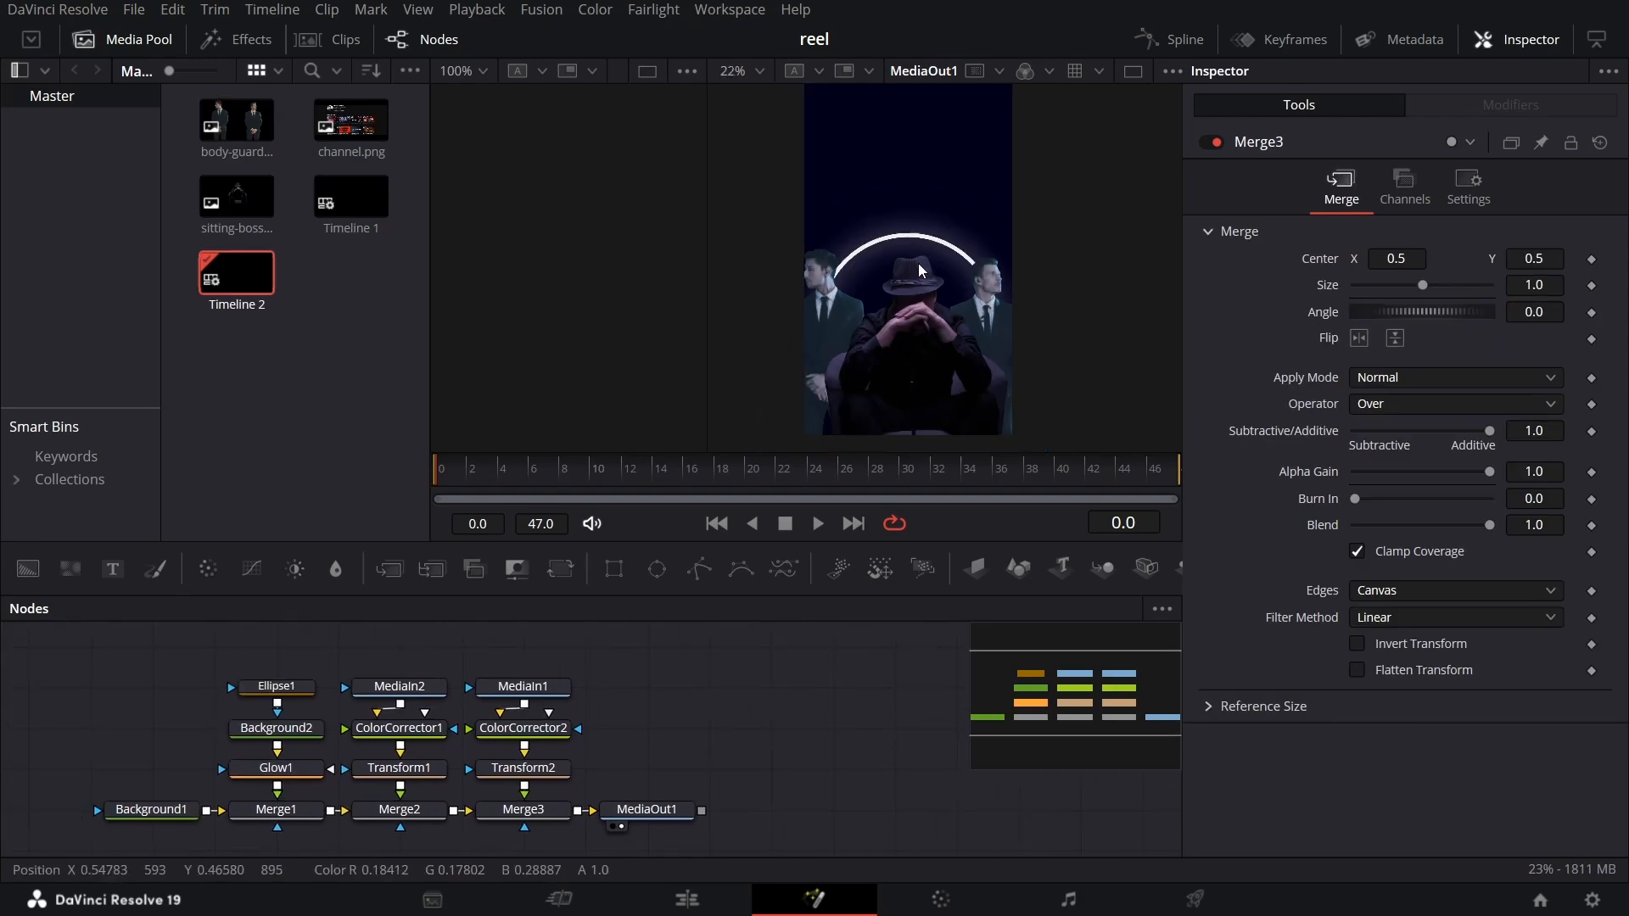
{"action": "left_click_drag", "start_coordinate": [910, 238], "coordinate": [895, 278]}
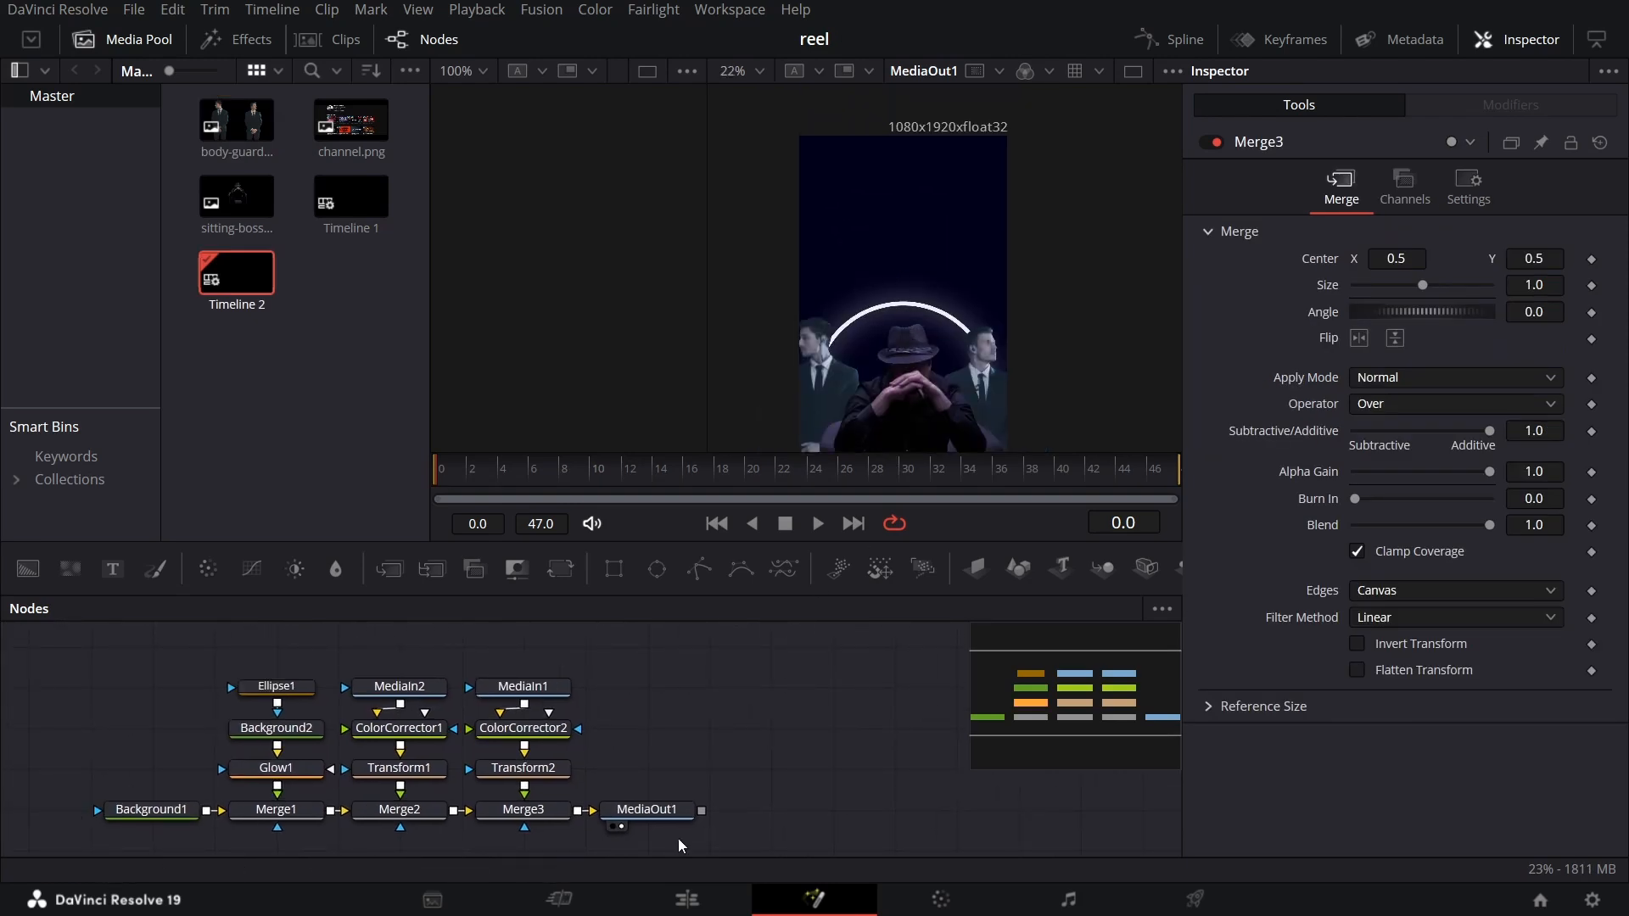
{"action": "left_click_drag", "start_coordinate": [675, 816], "coordinate": [861, 823]}
{"action": "left_click_drag", "start_coordinate": [112, 569], "coordinate": [689, 694]}
{"action": "left_click", "coordinate": [1256, 368]}
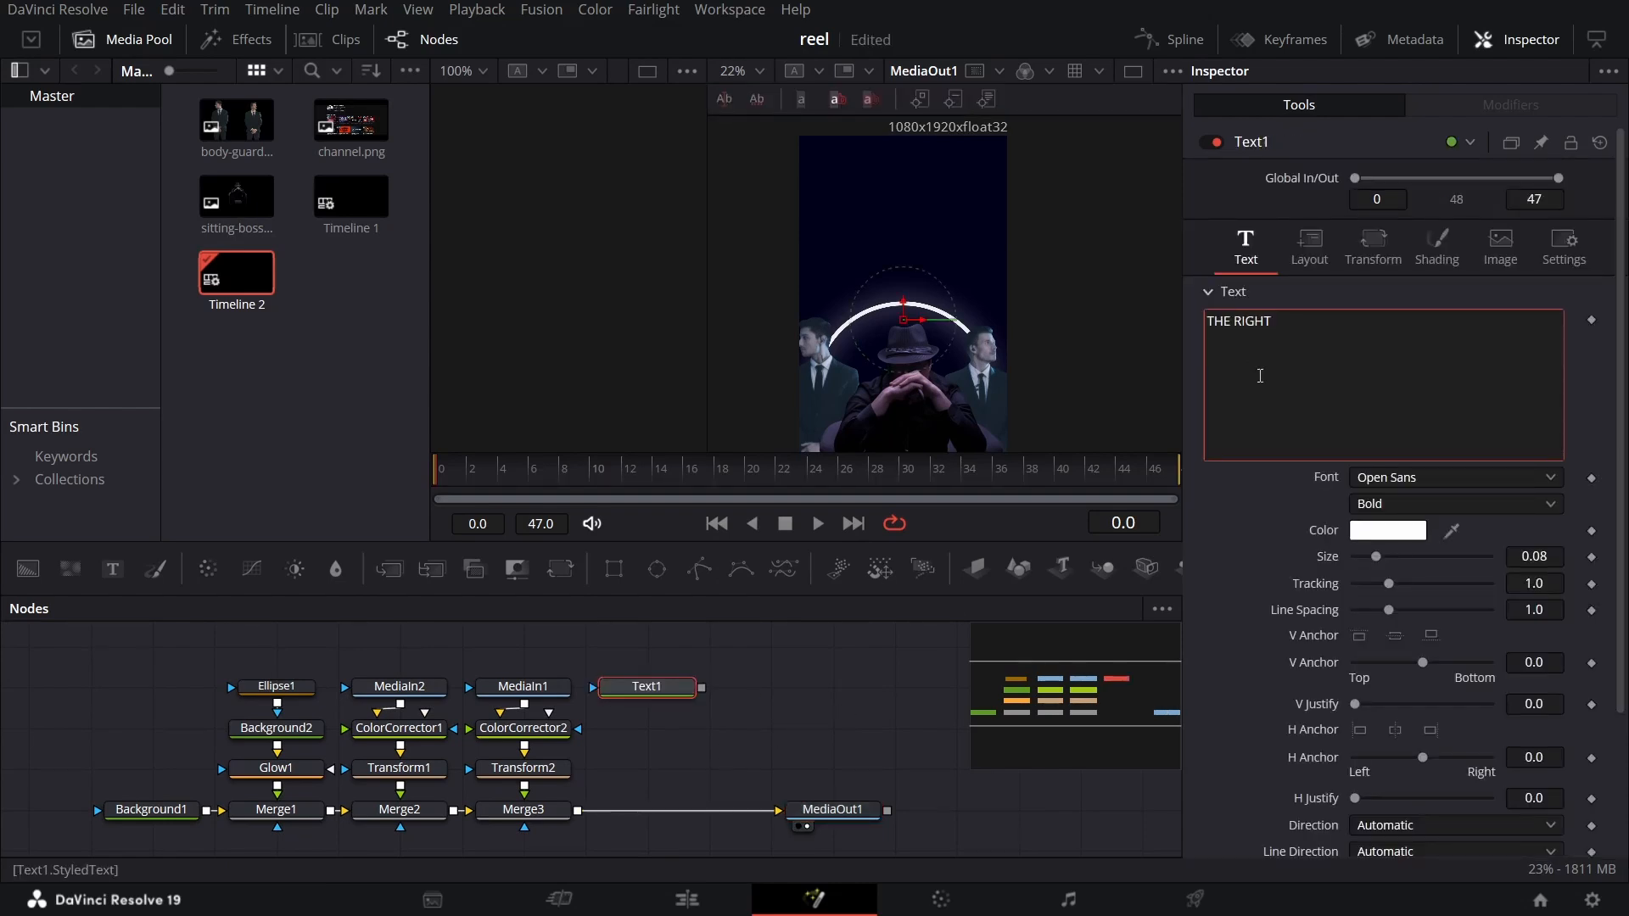
Set the "THE RIGHT" text in Futura-Bold at size 0.15
{"action": "left_click", "coordinate": [1393, 480]}
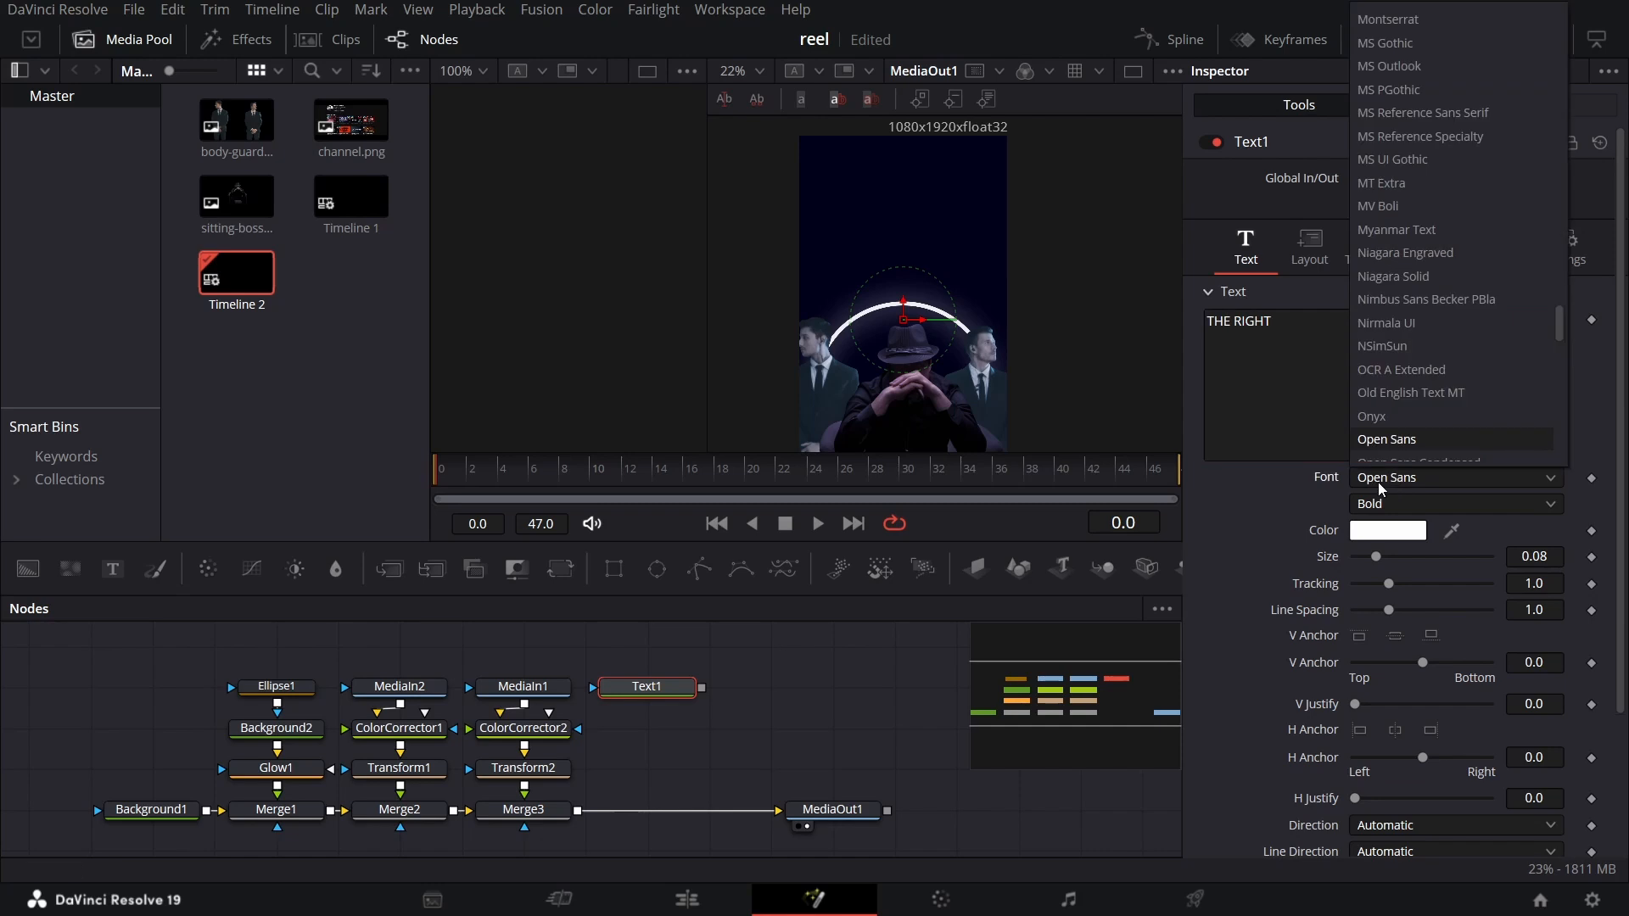
{"action": "type", "text": "fut"}
{"action": "key", "text": "Down"}
{"action": "key", "text": "Down"}
{"action": "key", "text": "Down"}
{"action": "key", "text": "Down"}
{"action": "key", "text": "Down"}
{"action": "key", "text": "Down"}
{"action": "key", "text": "Down"}
{"action": "key", "text": "Down"}
{"action": "key", "text": "Down"}
{"action": "key", "text": "Return"}
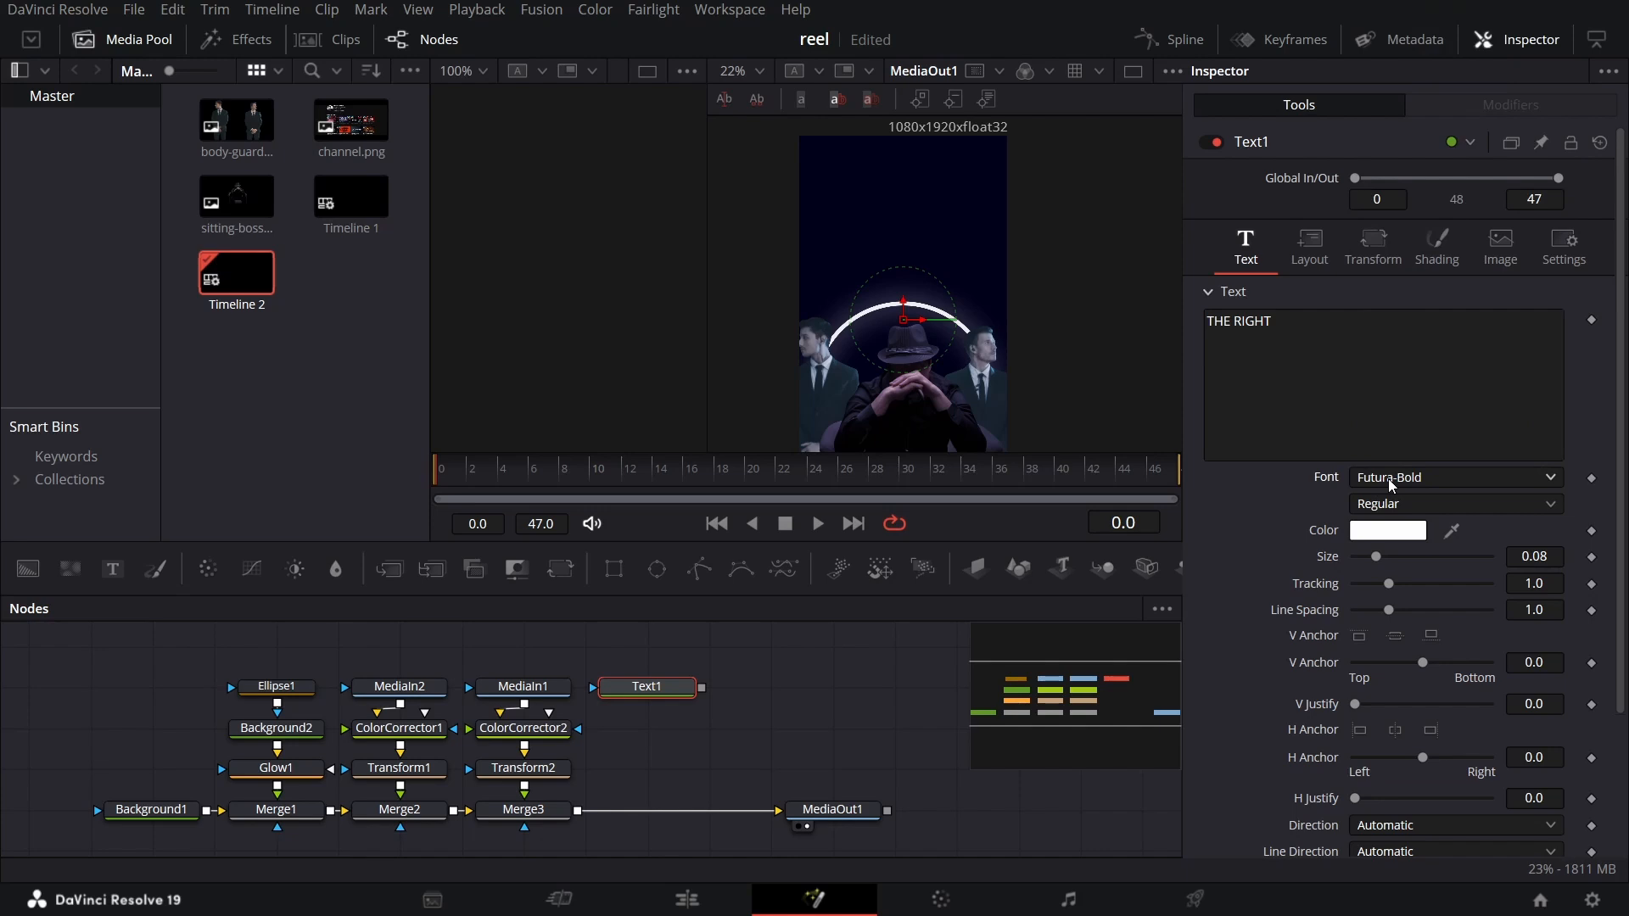
{"action": "left_click", "coordinate": [1558, 563]}
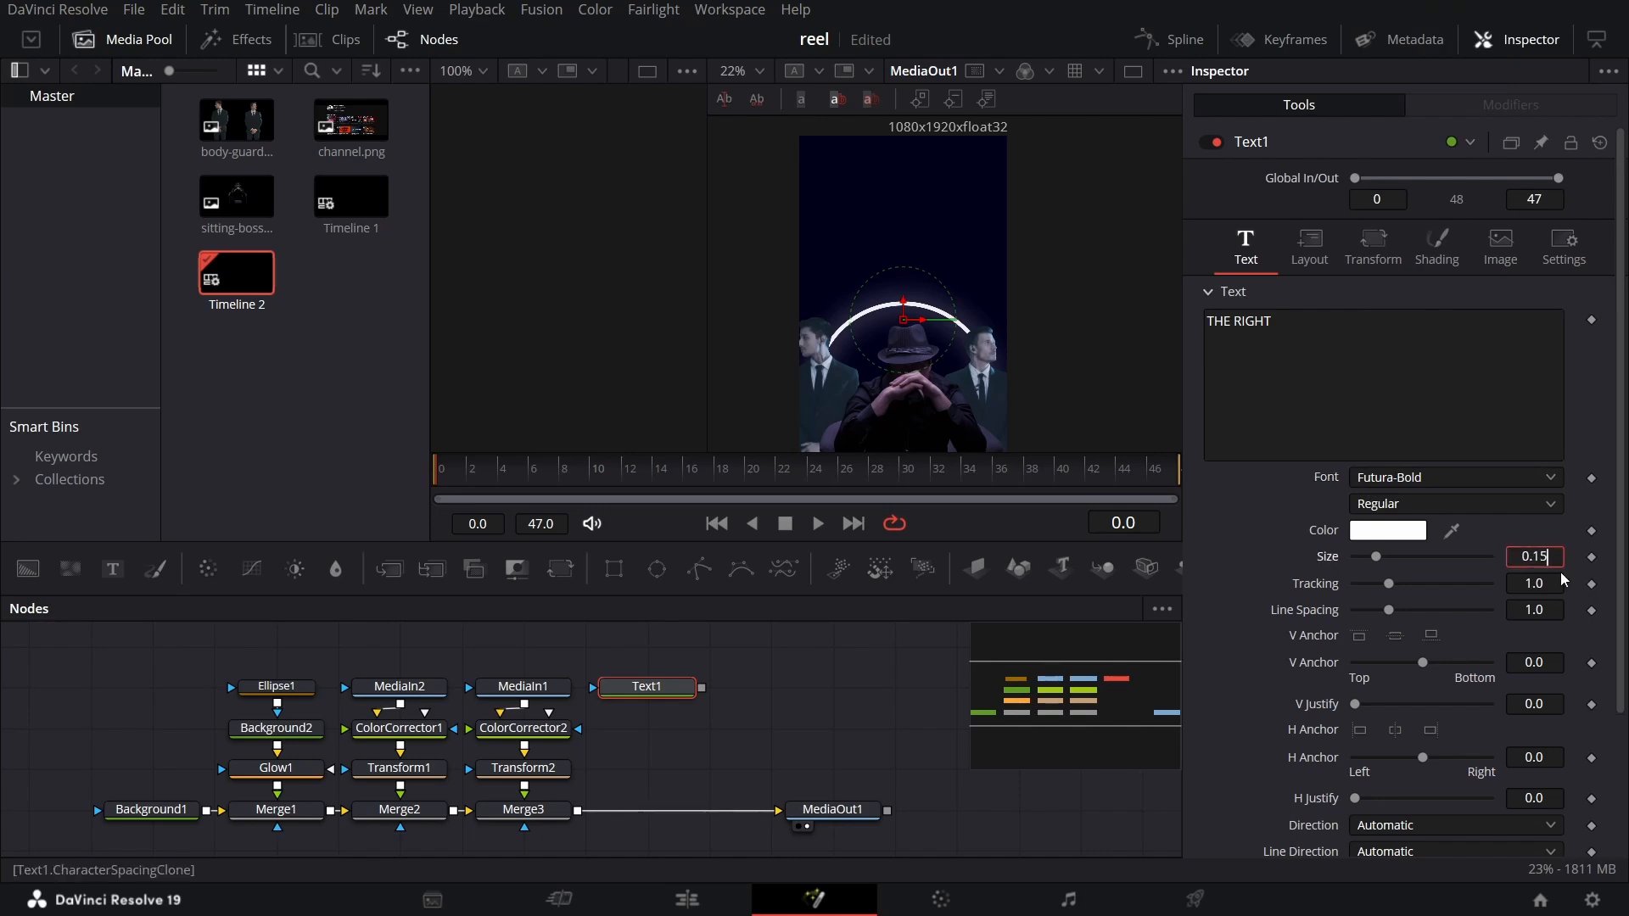
{"action": "key", "text": "Tab"}
Merge Text1 into the composite after Merge3 and move the text up, well above the glowing ring
{"action": "left_click_drag", "start_coordinate": [702, 687], "coordinate": [578, 813]}
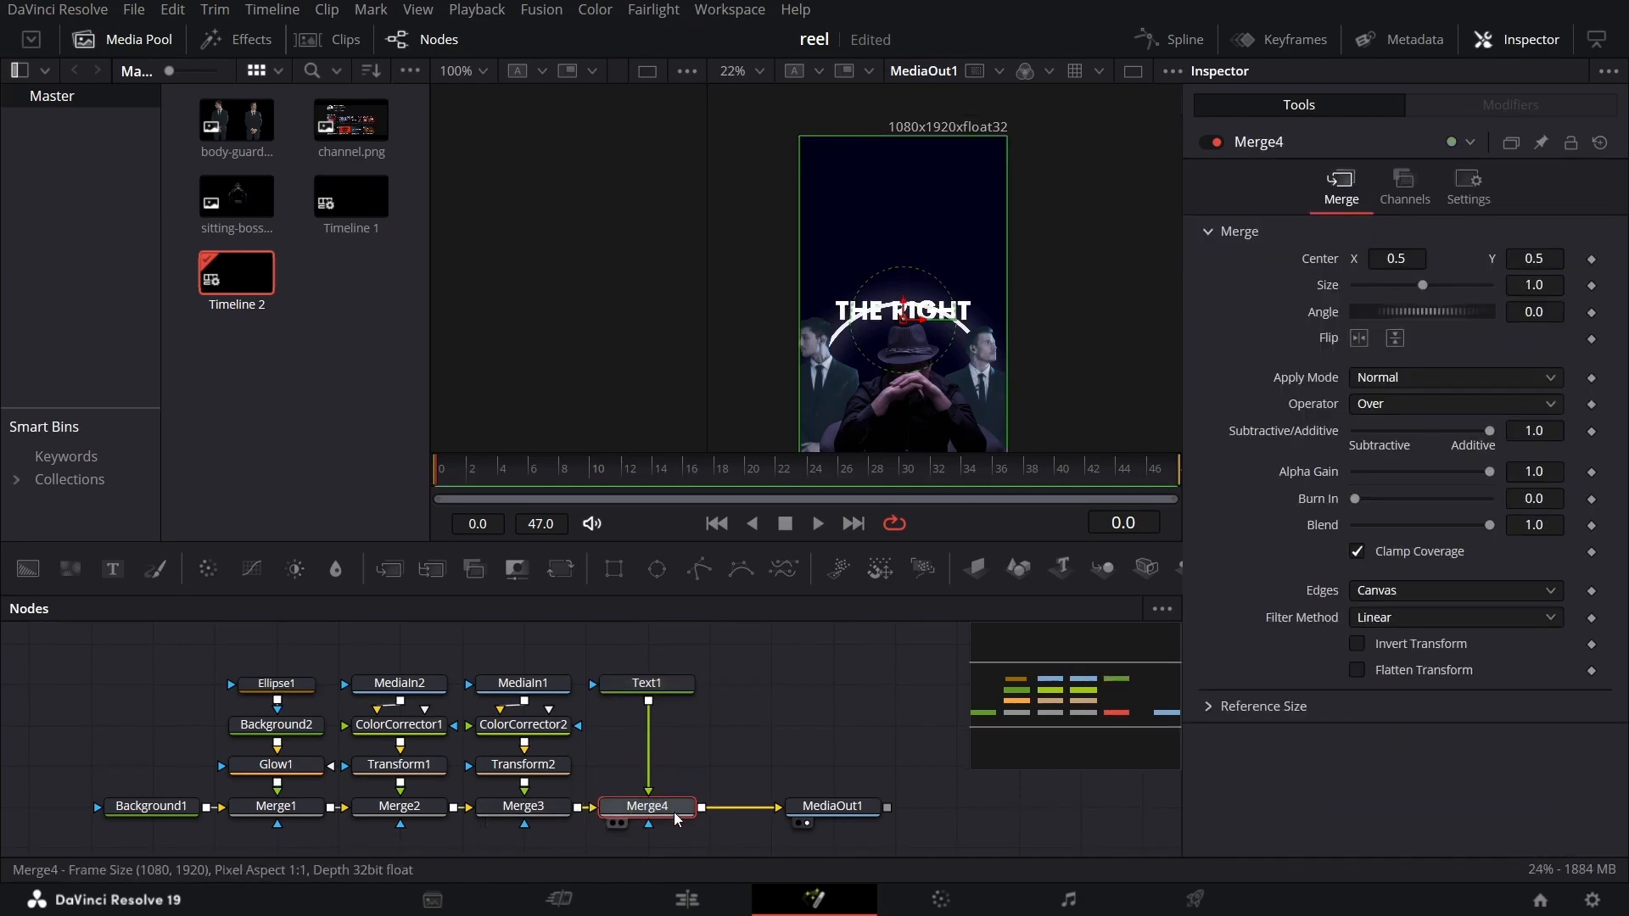
{"action": "left_click", "coordinate": [684, 686]}
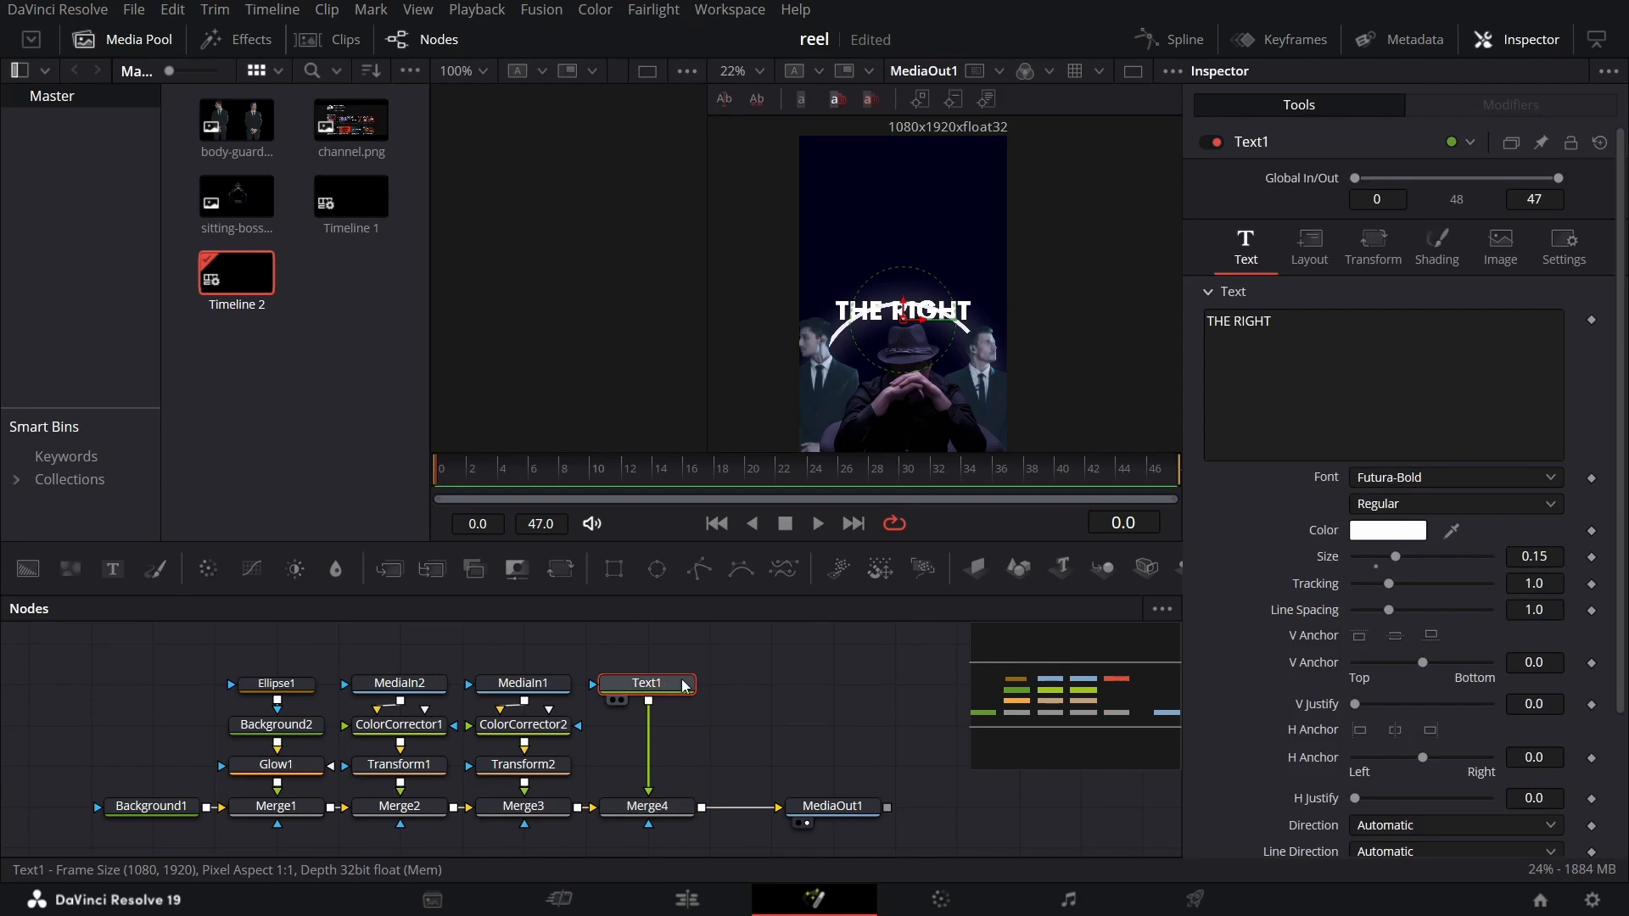
{"action": "left_click_drag", "start_coordinate": [904, 311], "coordinate": [912, 208]}
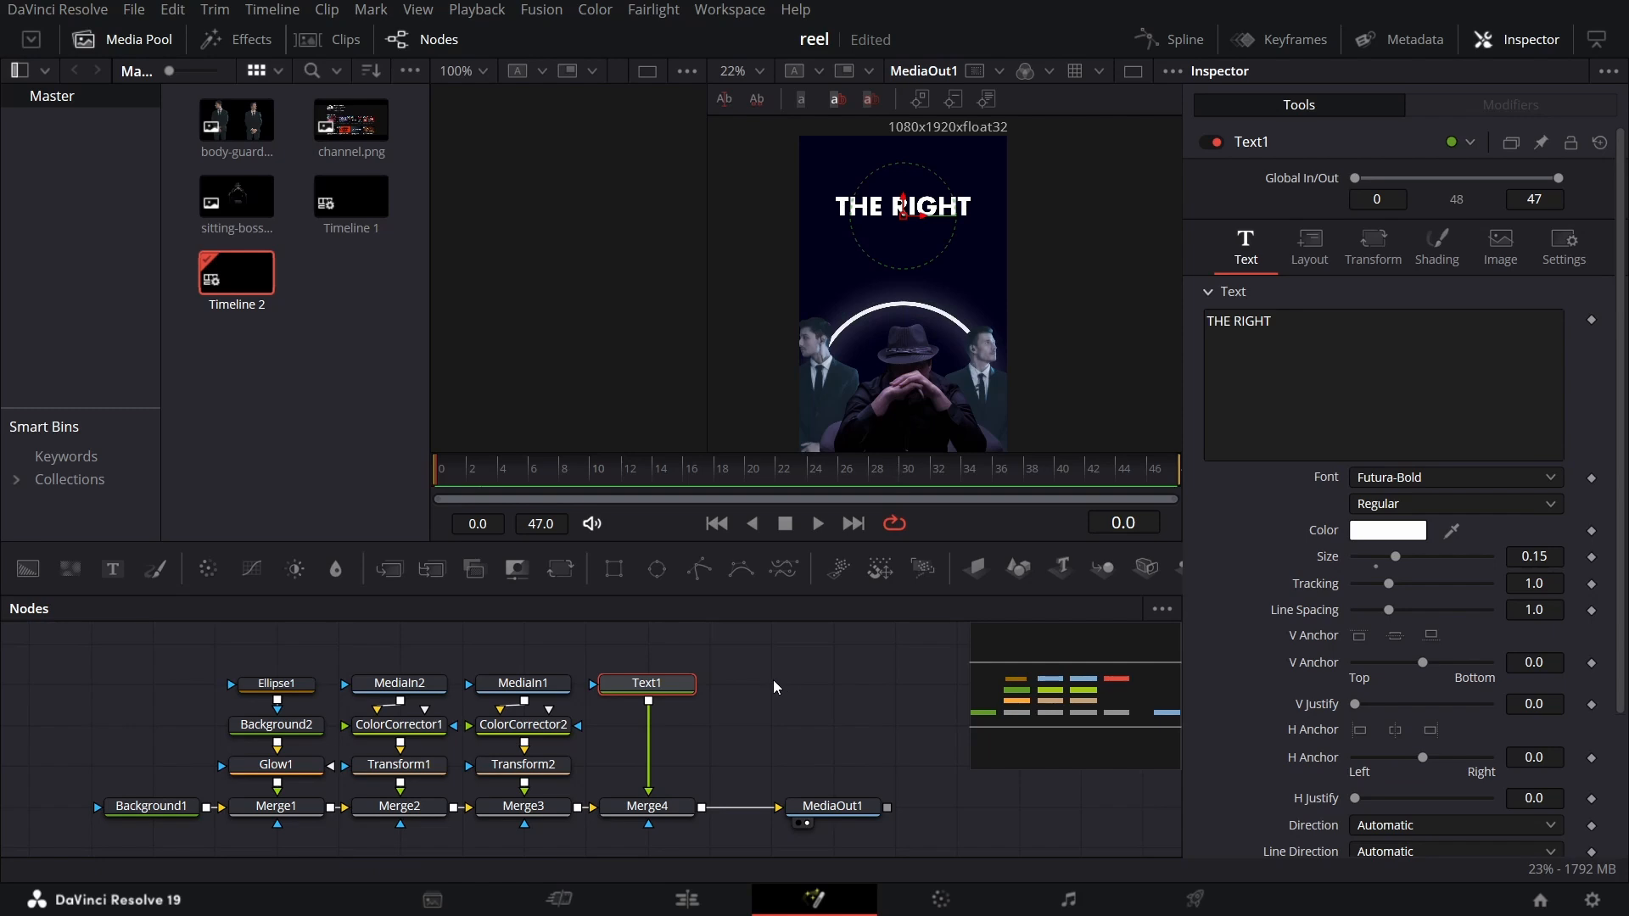
Add a second Text+ node with Text1's settings copied onto it and merge it into the composite after Merge4
{"action": "left_click_drag", "start_coordinate": [112, 568], "coordinate": [768, 698]}
{"action": "left_click", "coordinate": [669, 691]}
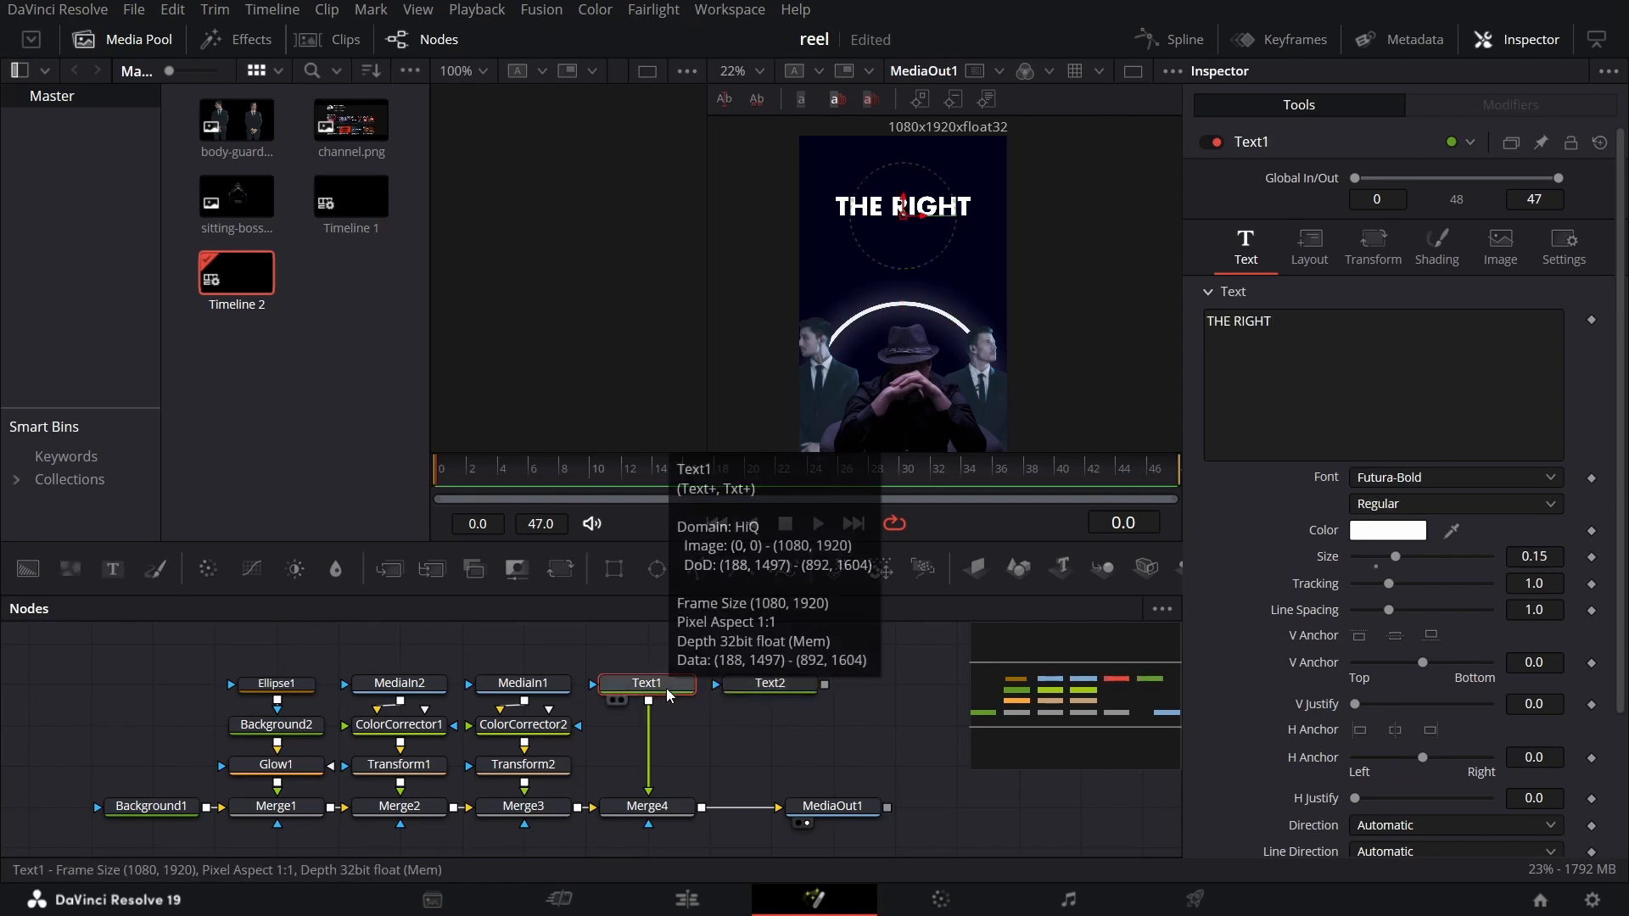
{"action": "right_click", "coordinate": [776, 687]}
{"action": "left_click", "coordinate": [869, 184]}
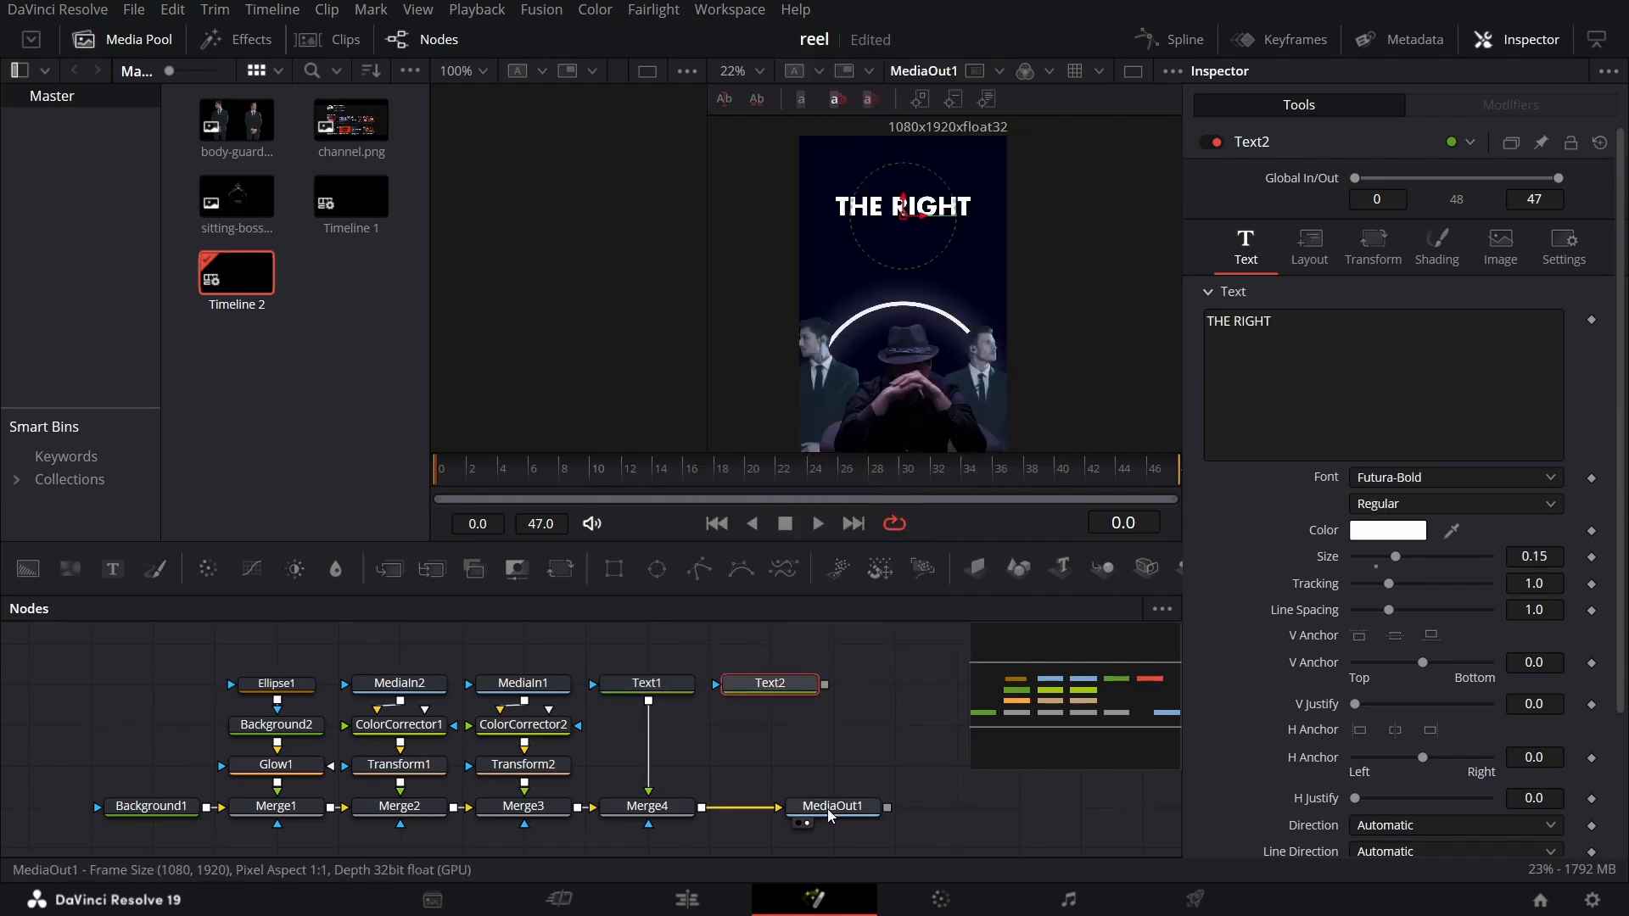
{"action": "left_click_drag", "start_coordinate": [825, 685], "coordinate": [701, 811]}
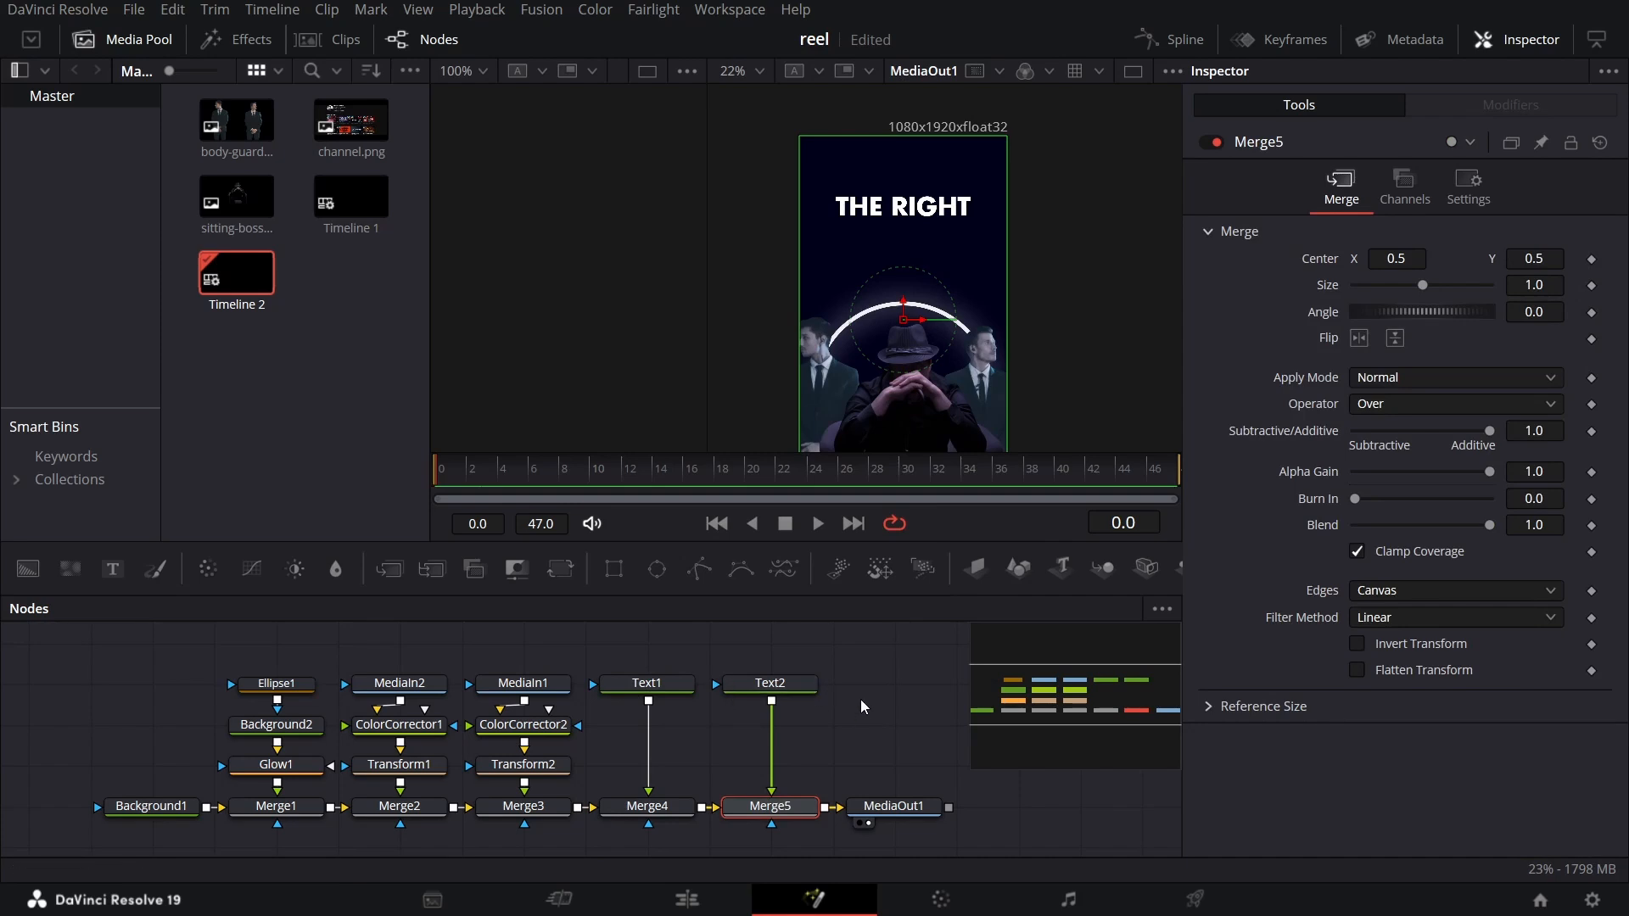
Move the second text just below the first line and change its wording to "TEAM"
{"action": "left_click", "coordinate": [735, 687]}
{"action": "left_click_drag", "start_coordinate": [905, 202], "coordinate": [905, 233]}
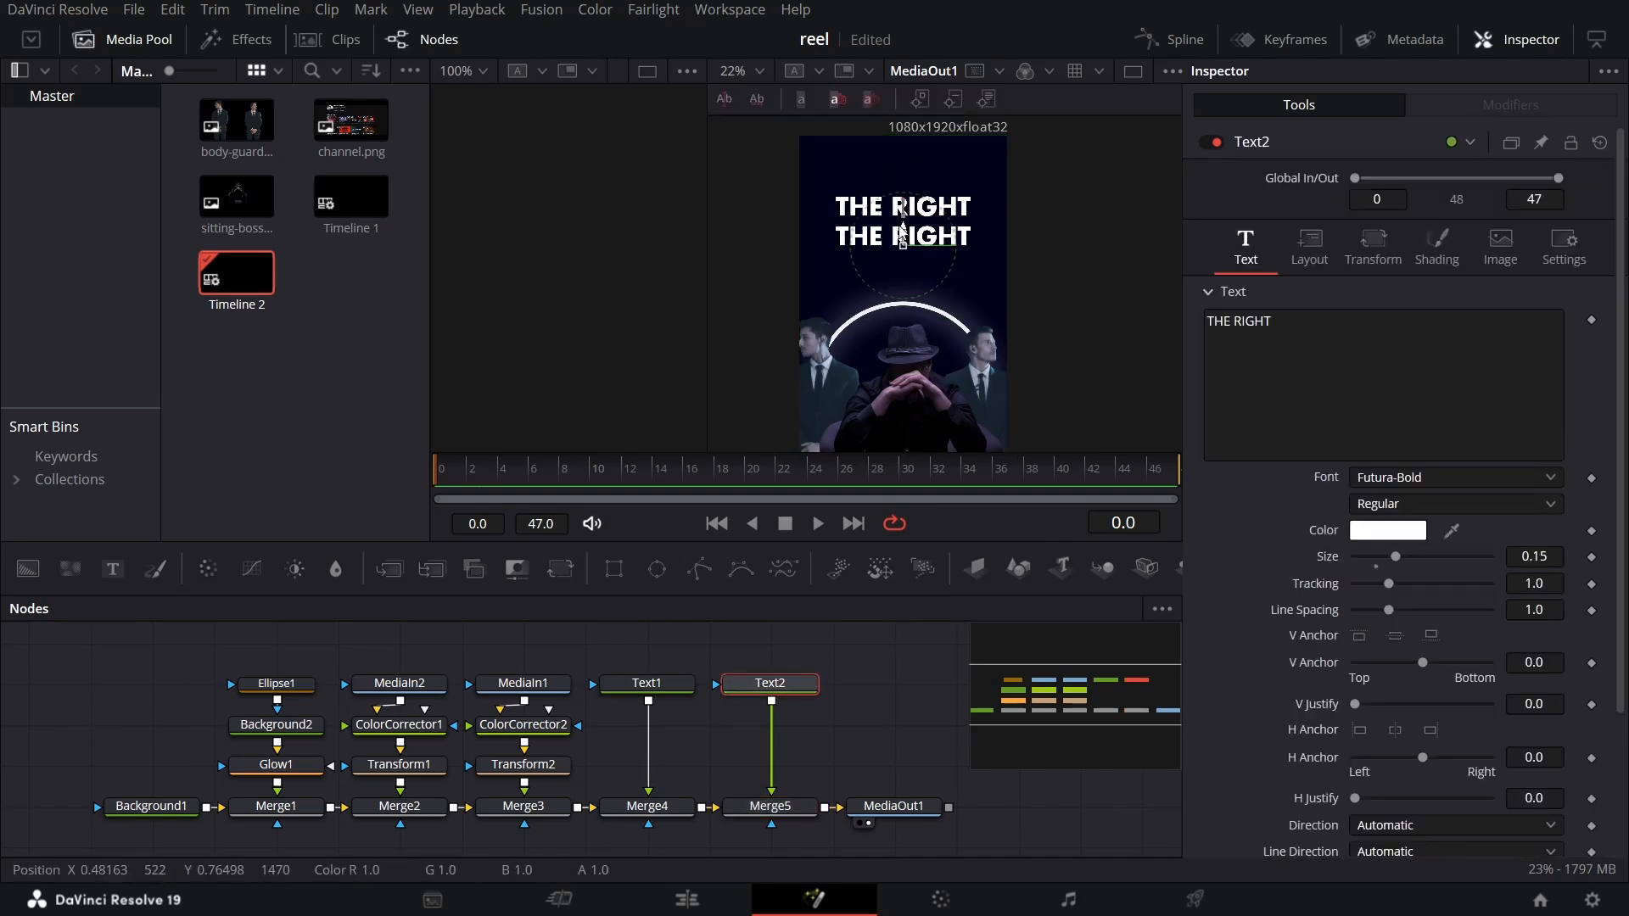
{"action": "left_click_drag", "start_coordinate": [1277, 322], "coordinate": [1162, 320]}
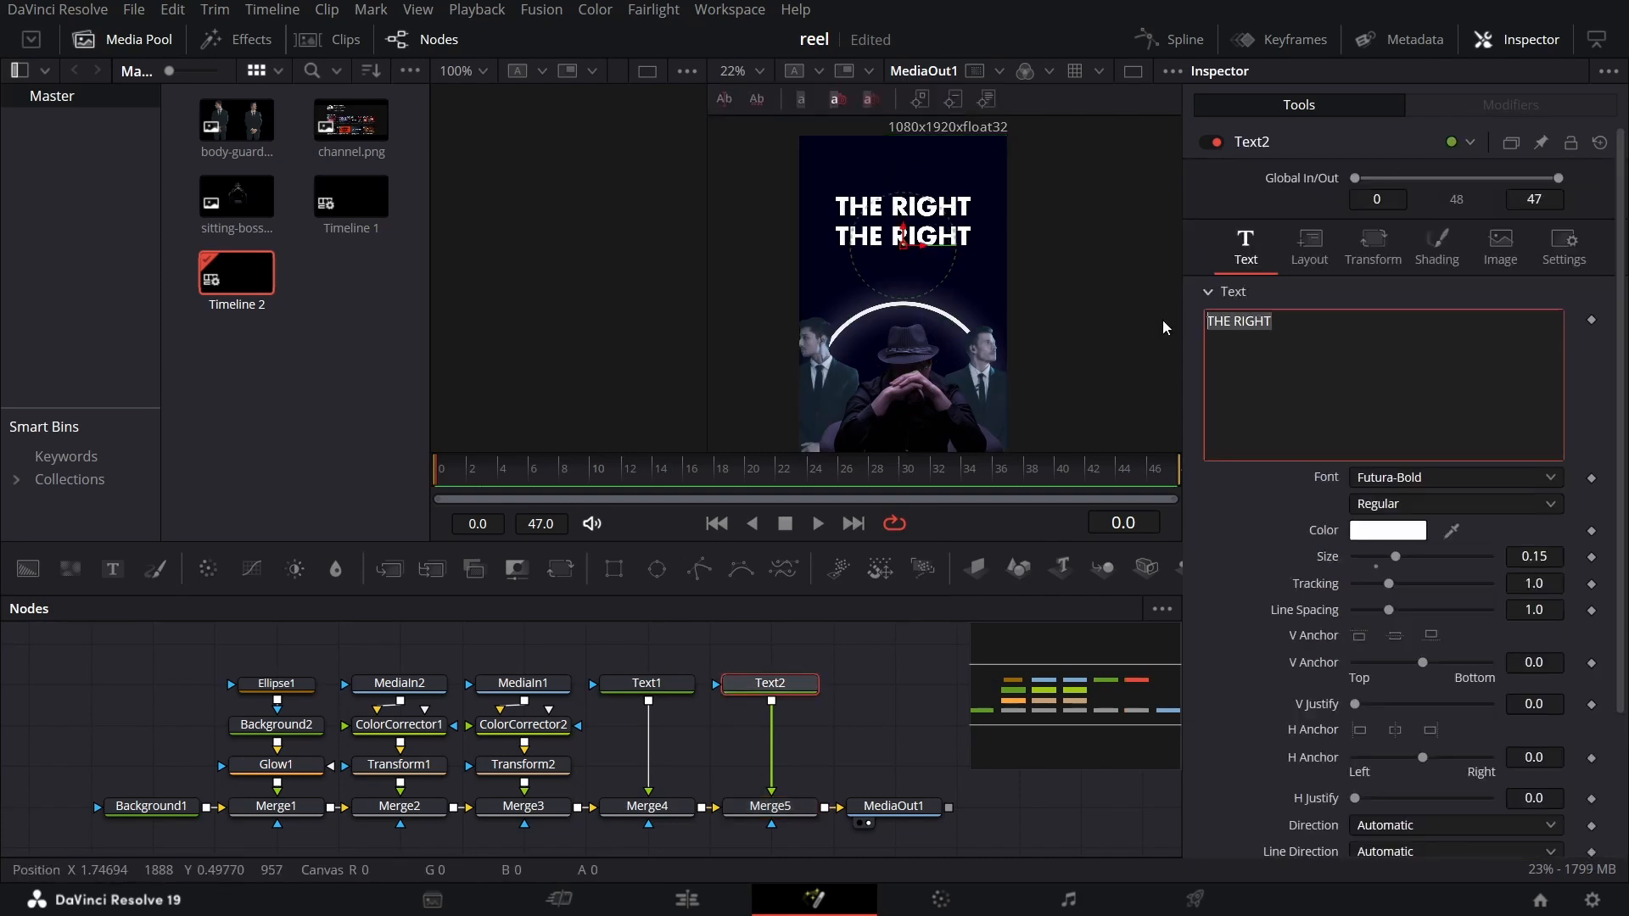
{"action": "type", "text": "TEAM"}
Set "TEAM" in Futura XBlk BT at size 0.33 and nudge it up closer to "THE RIGHT"
{"action": "left_click", "coordinate": [1444, 478]}
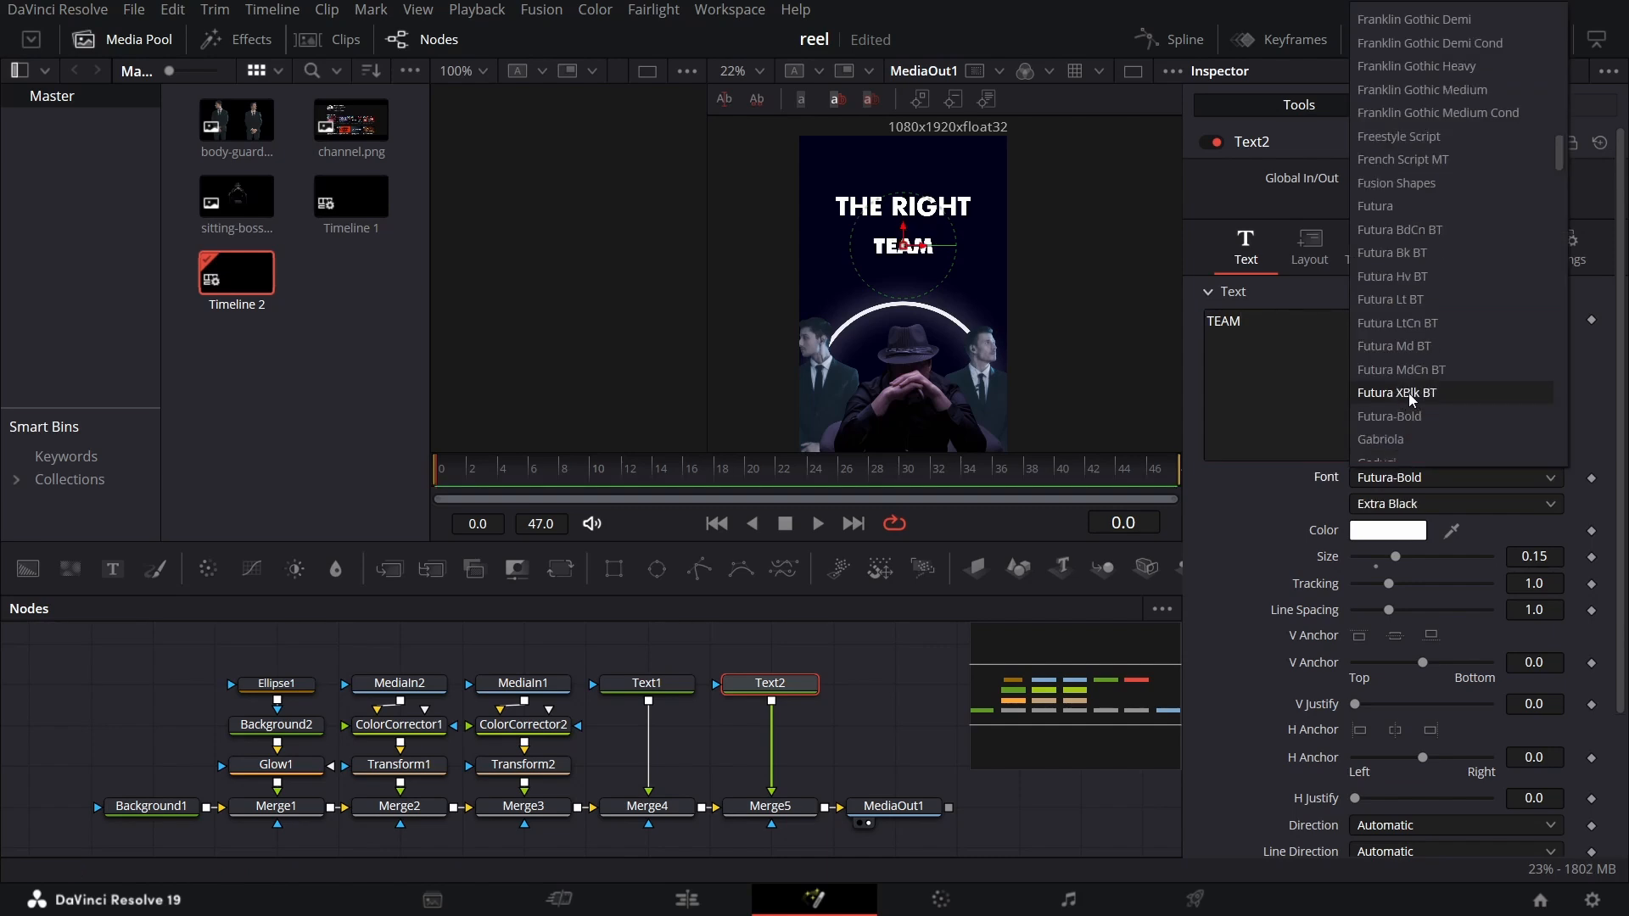
{"action": "left_click", "coordinate": [1432, 394]}
{"action": "left_click", "coordinate": [1556, 564]}
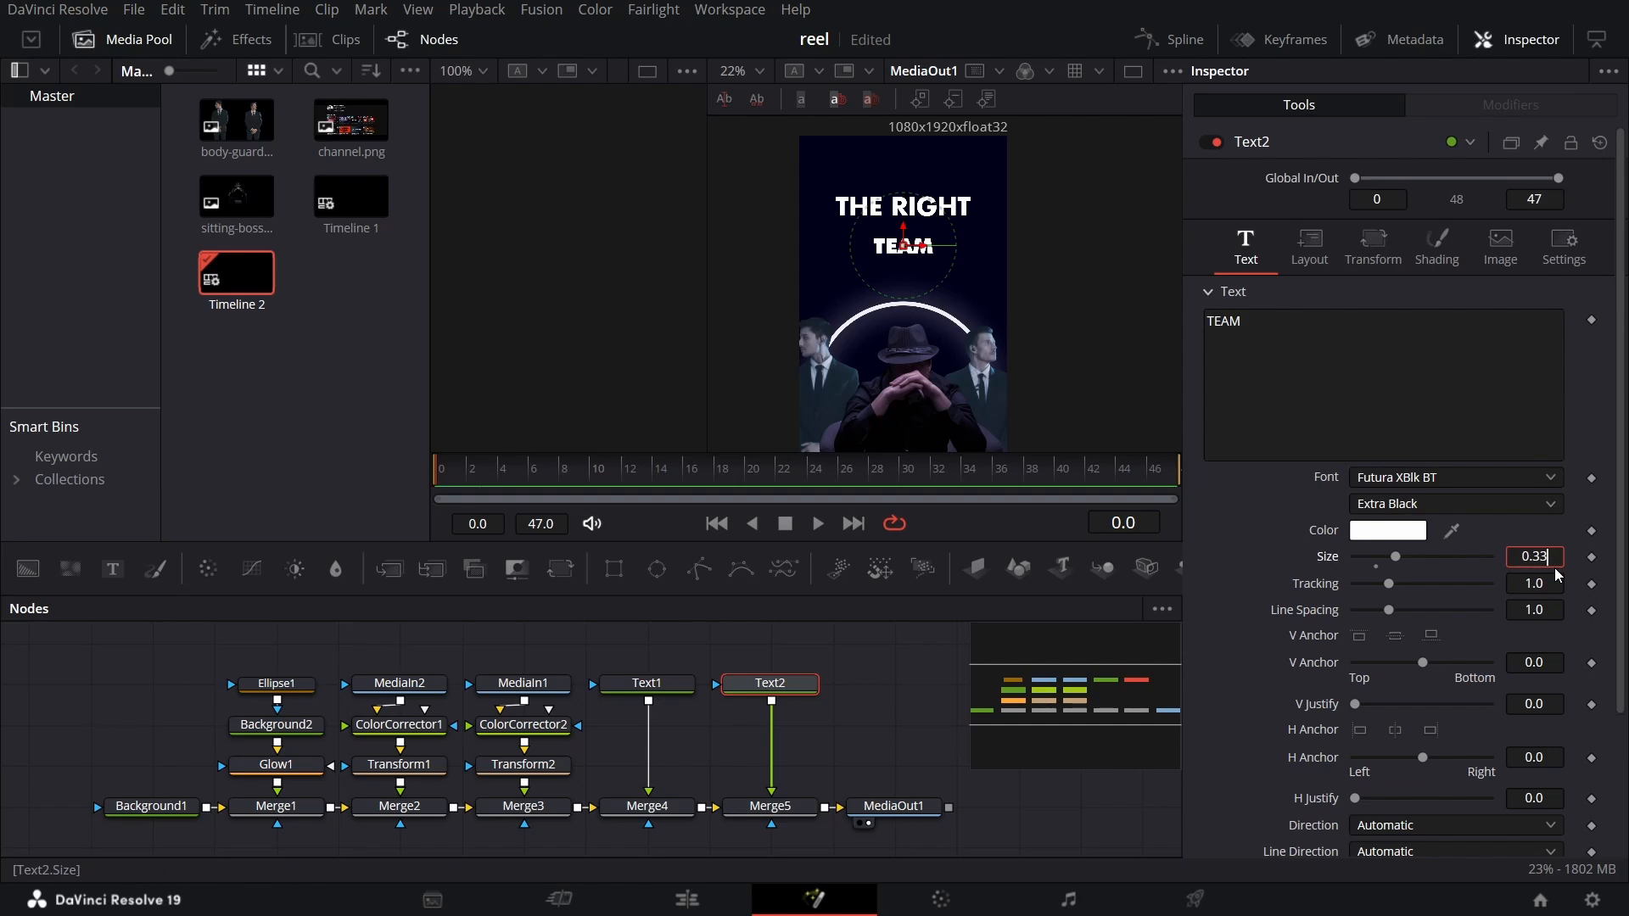
{"action": "key", "text": "Return"}
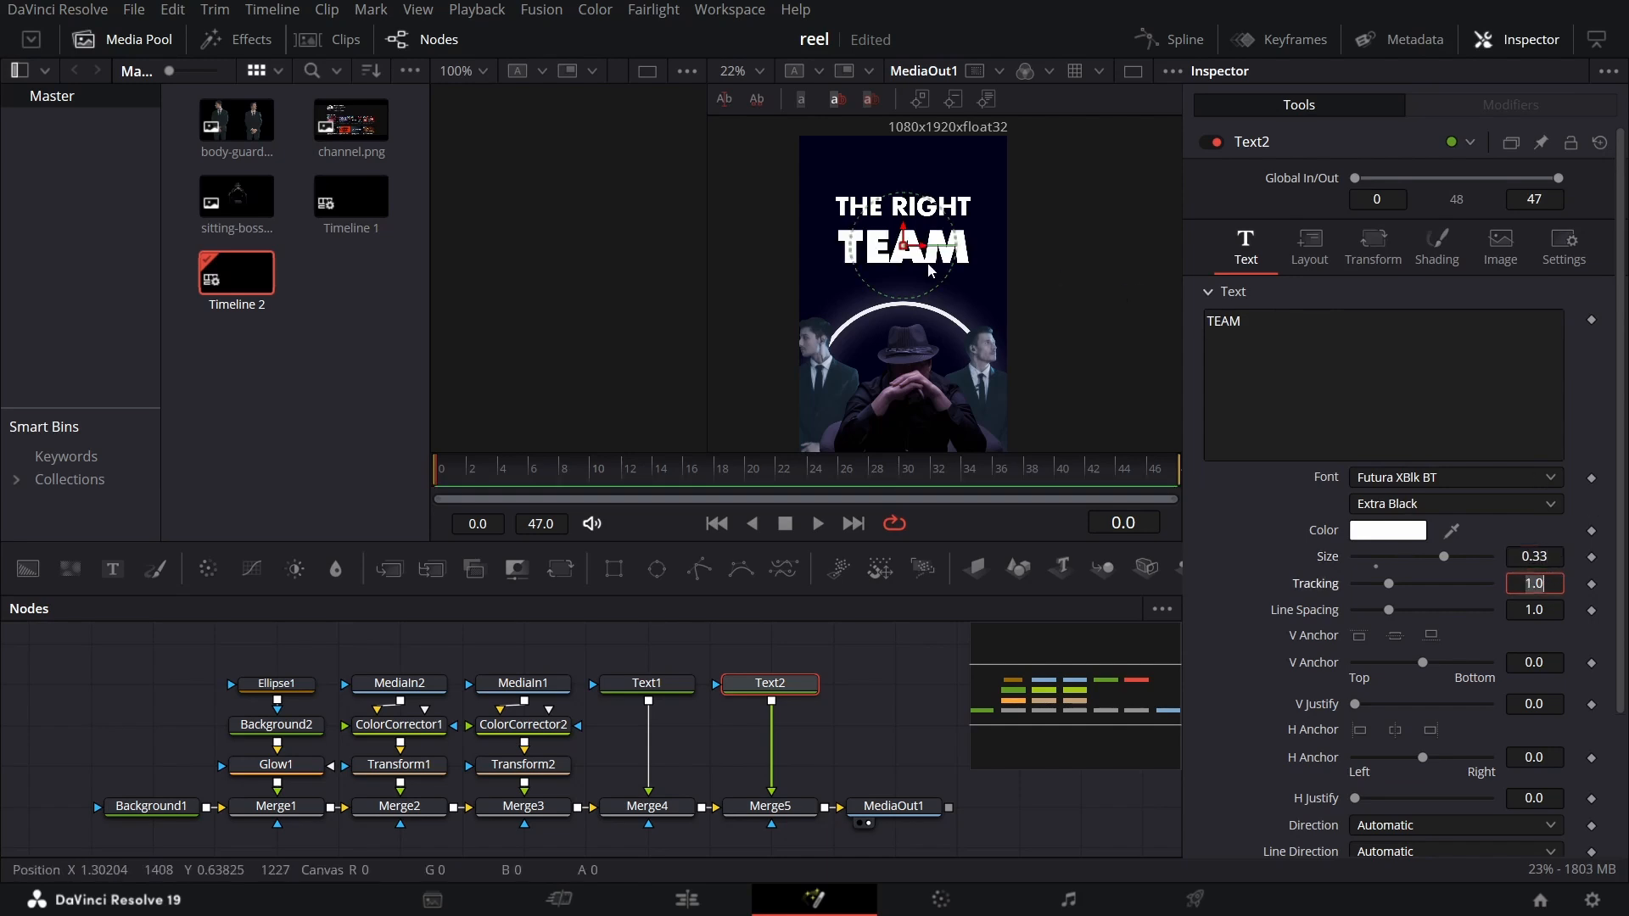
{"action": "left_click_drag", "start_coordinate": [904, 240], "coordinate": [905, 233]}
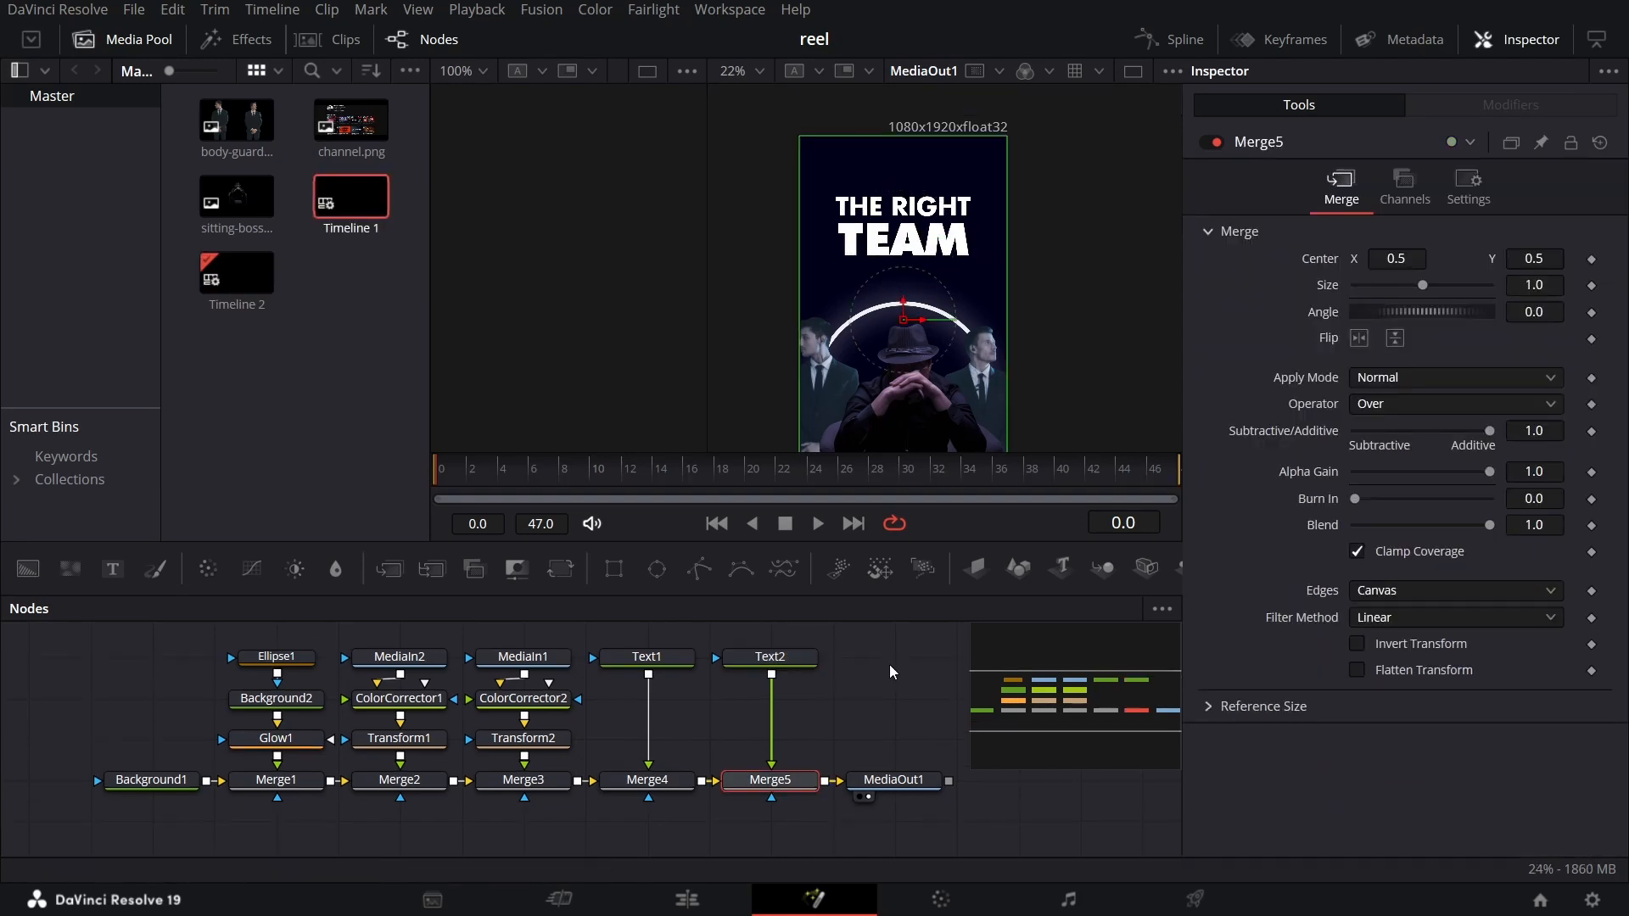
Color the "THE RIGHT" text cyan with the HTML value #38fff8
{"action": "left_click_drag", "start_coordinate": [890, 665], "coordinate": [854, 690]}
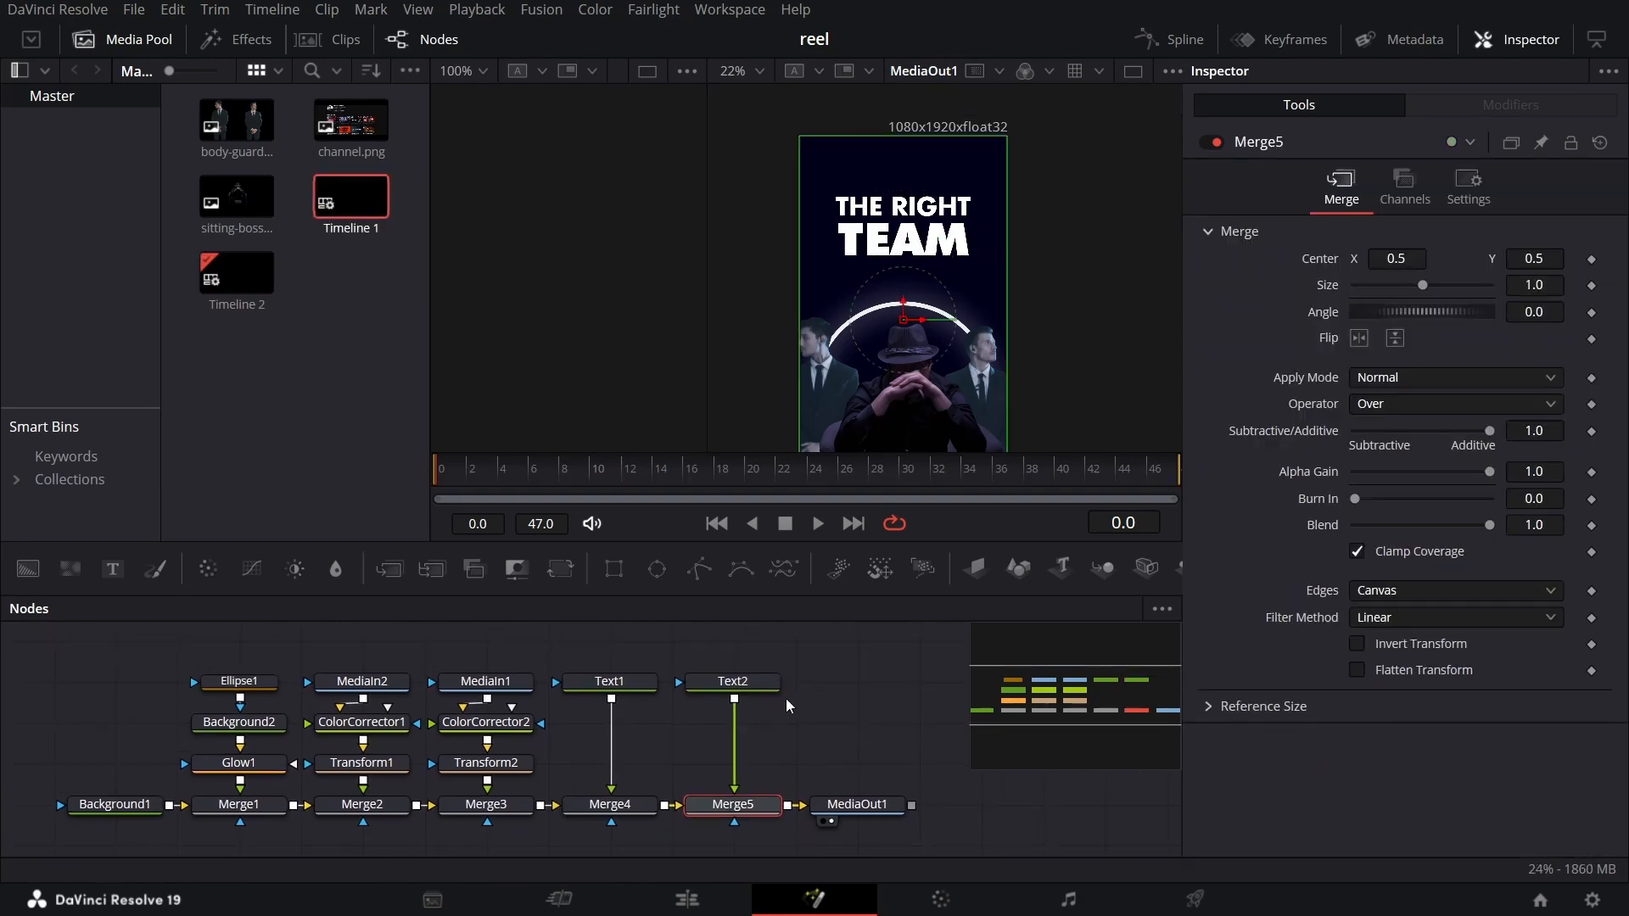
{"action": "left_click", "coordinate": [637, 693]}
{"action": "left_click", "coordinate": [1414, 533]}
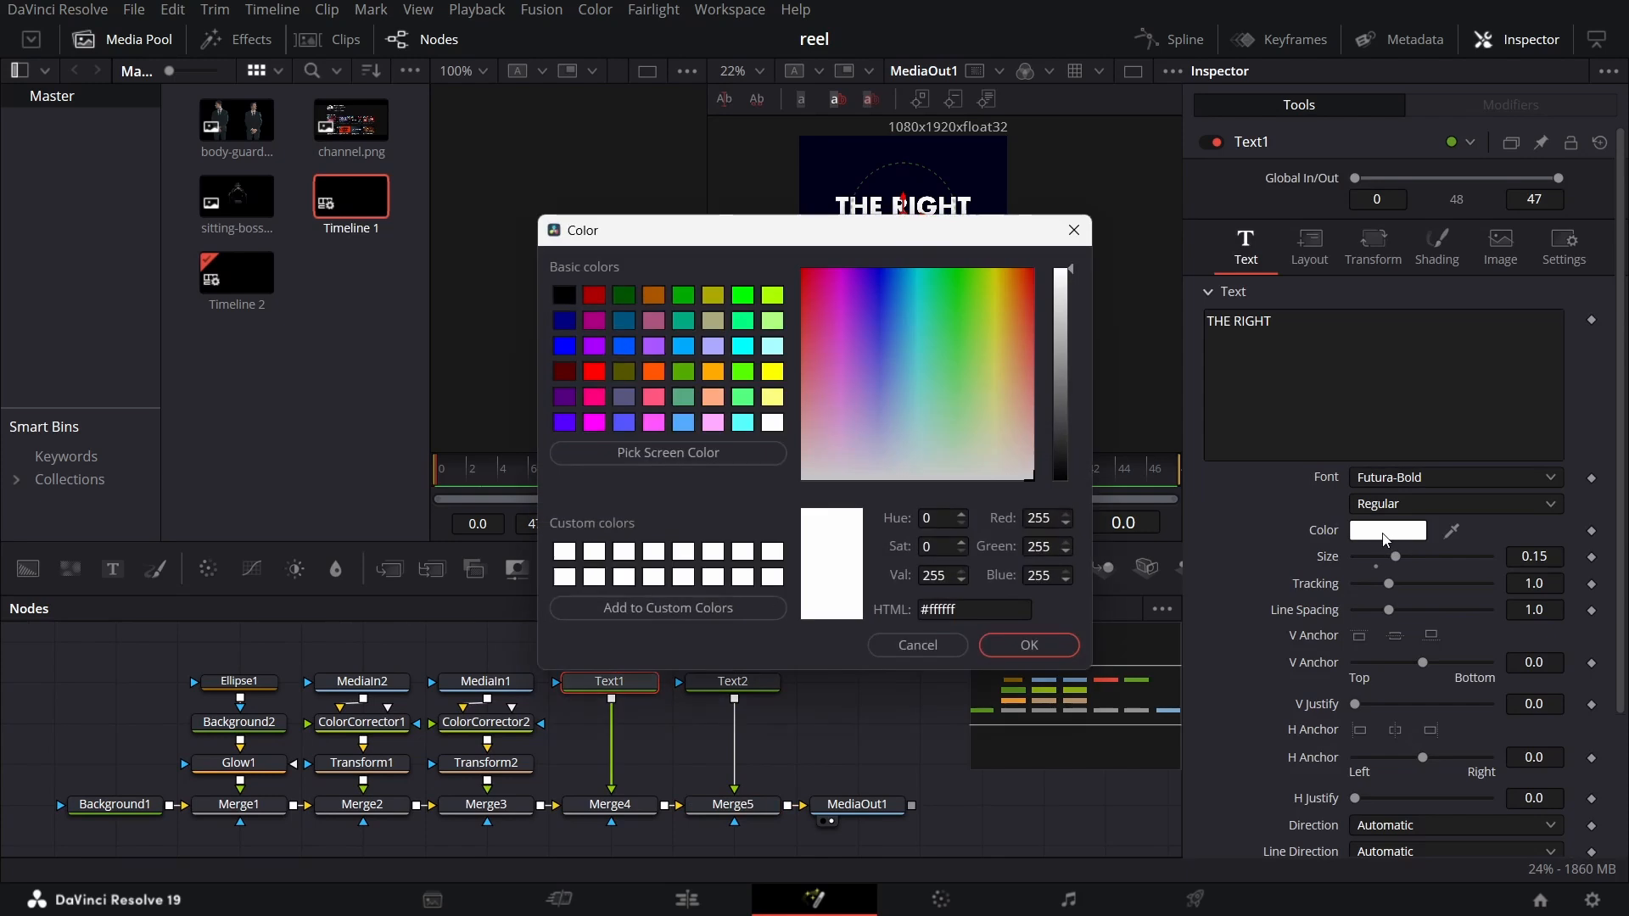
{"action": "left_click_drag", "start_coordinate": [1010, 615], "coordinate": [898, 629]}
{"action": "type", "text": "#38fff8"}
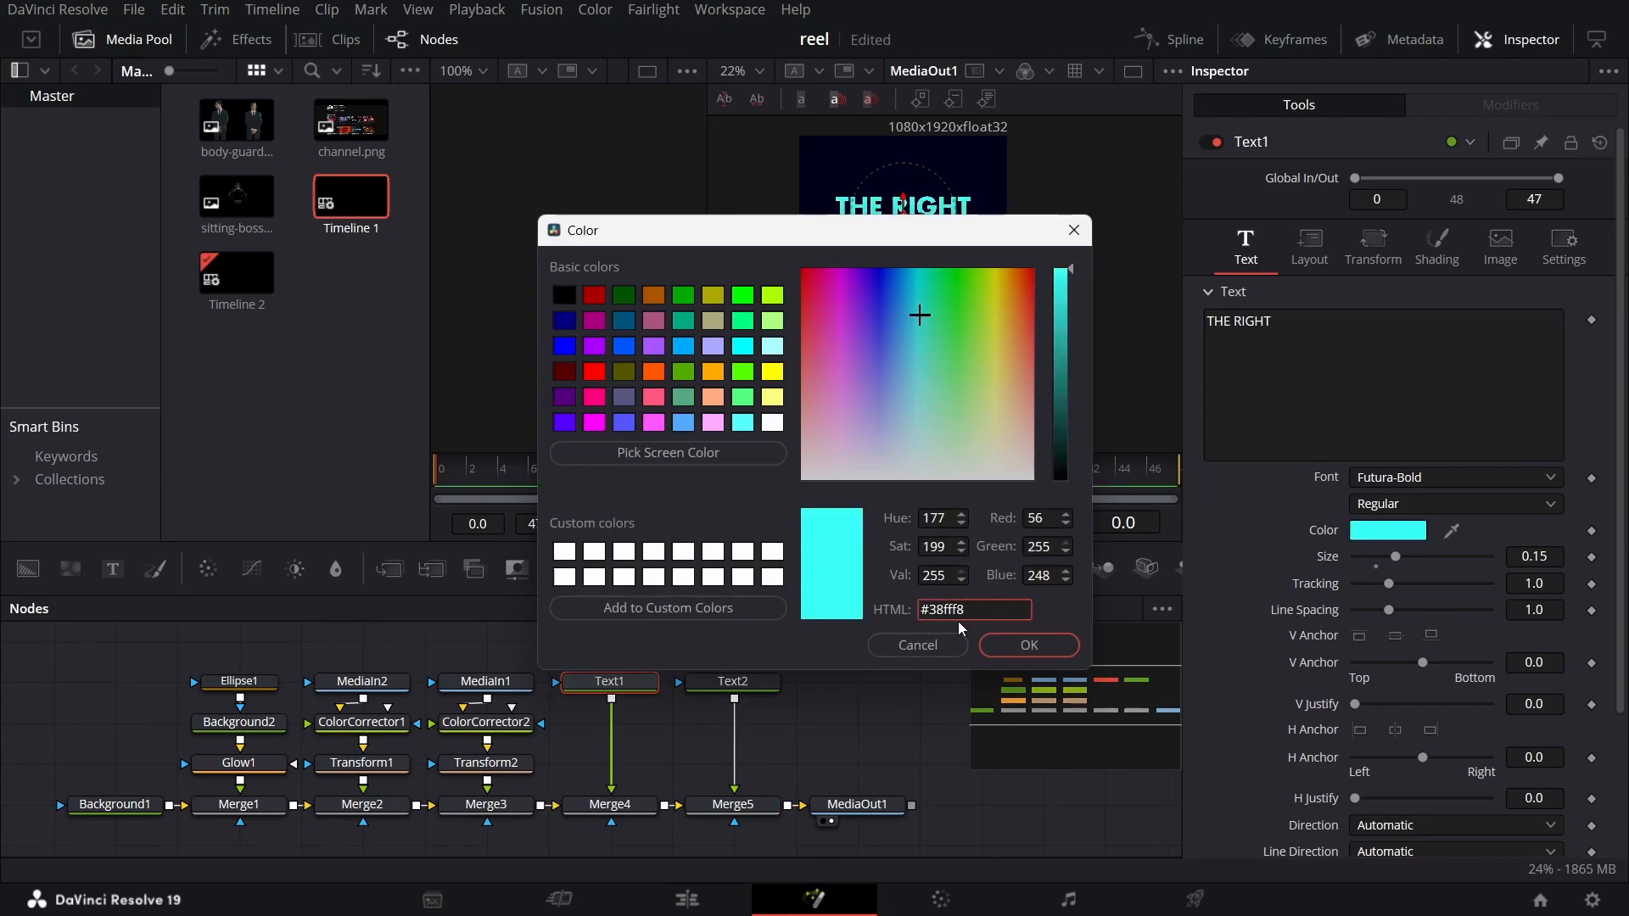
{"action": "left_click", "coordinate": [1028, 645]}
Color the "TEAM" text cyan with the HTML value #38fff8
{"action": "left_click", "coordinate": [732, 681]}
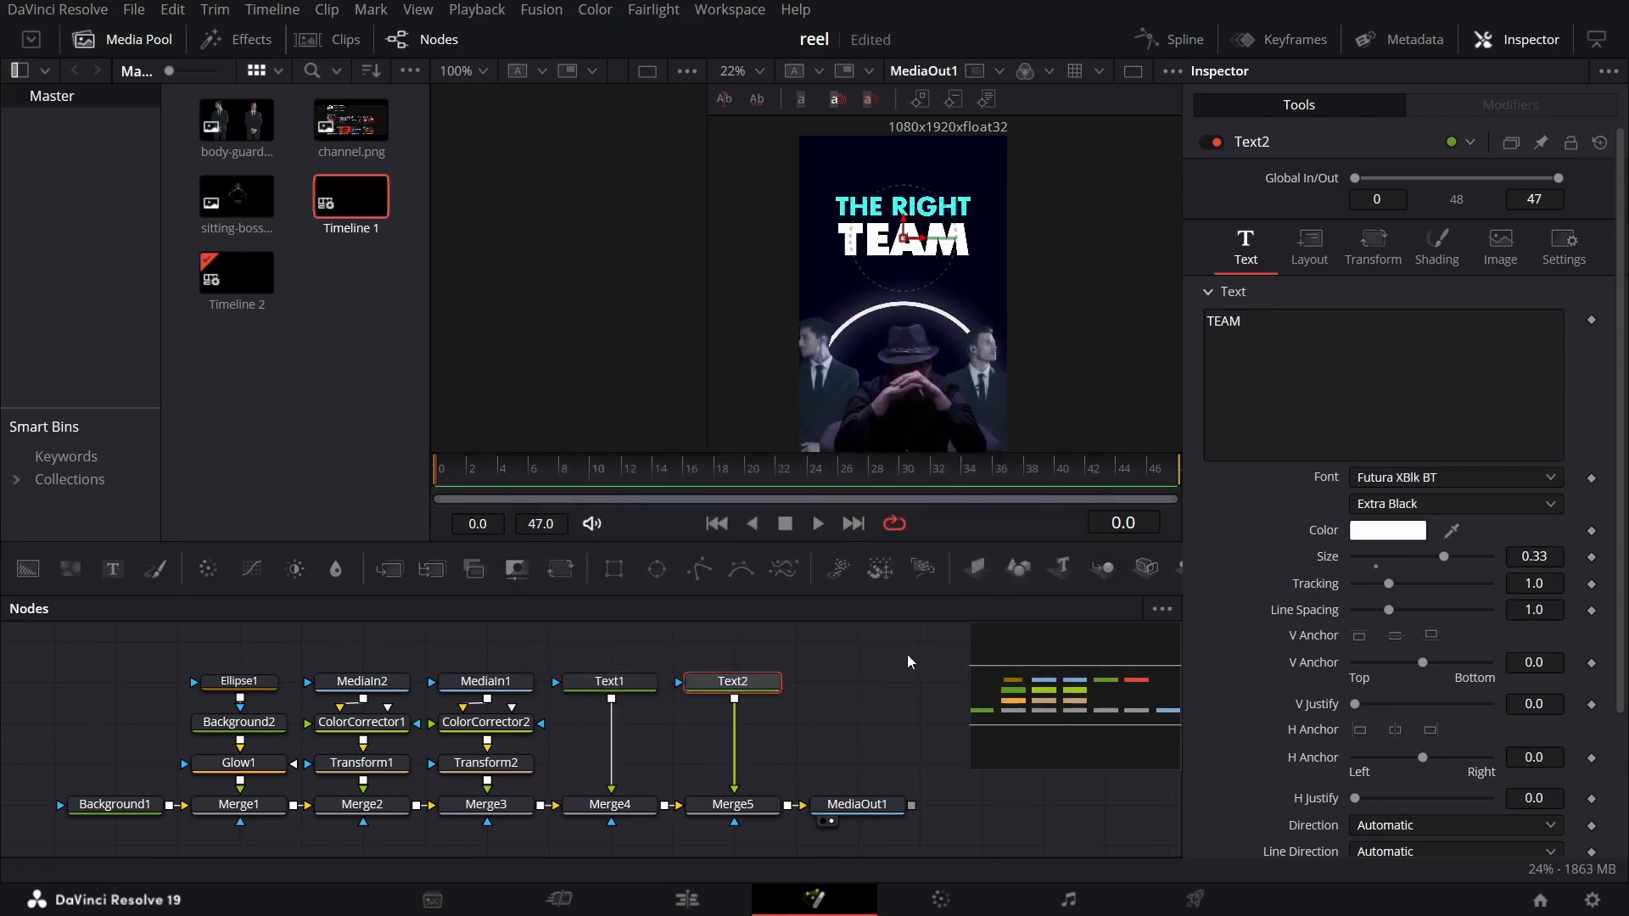
{"action": "left_click", "coordinate": [1379, 532]}
{"action": "left_click_drag", "start_coordinate": [1010, 615], "coordinate": [898, 629]}
{"action": "type", "text": "#38fff8"}
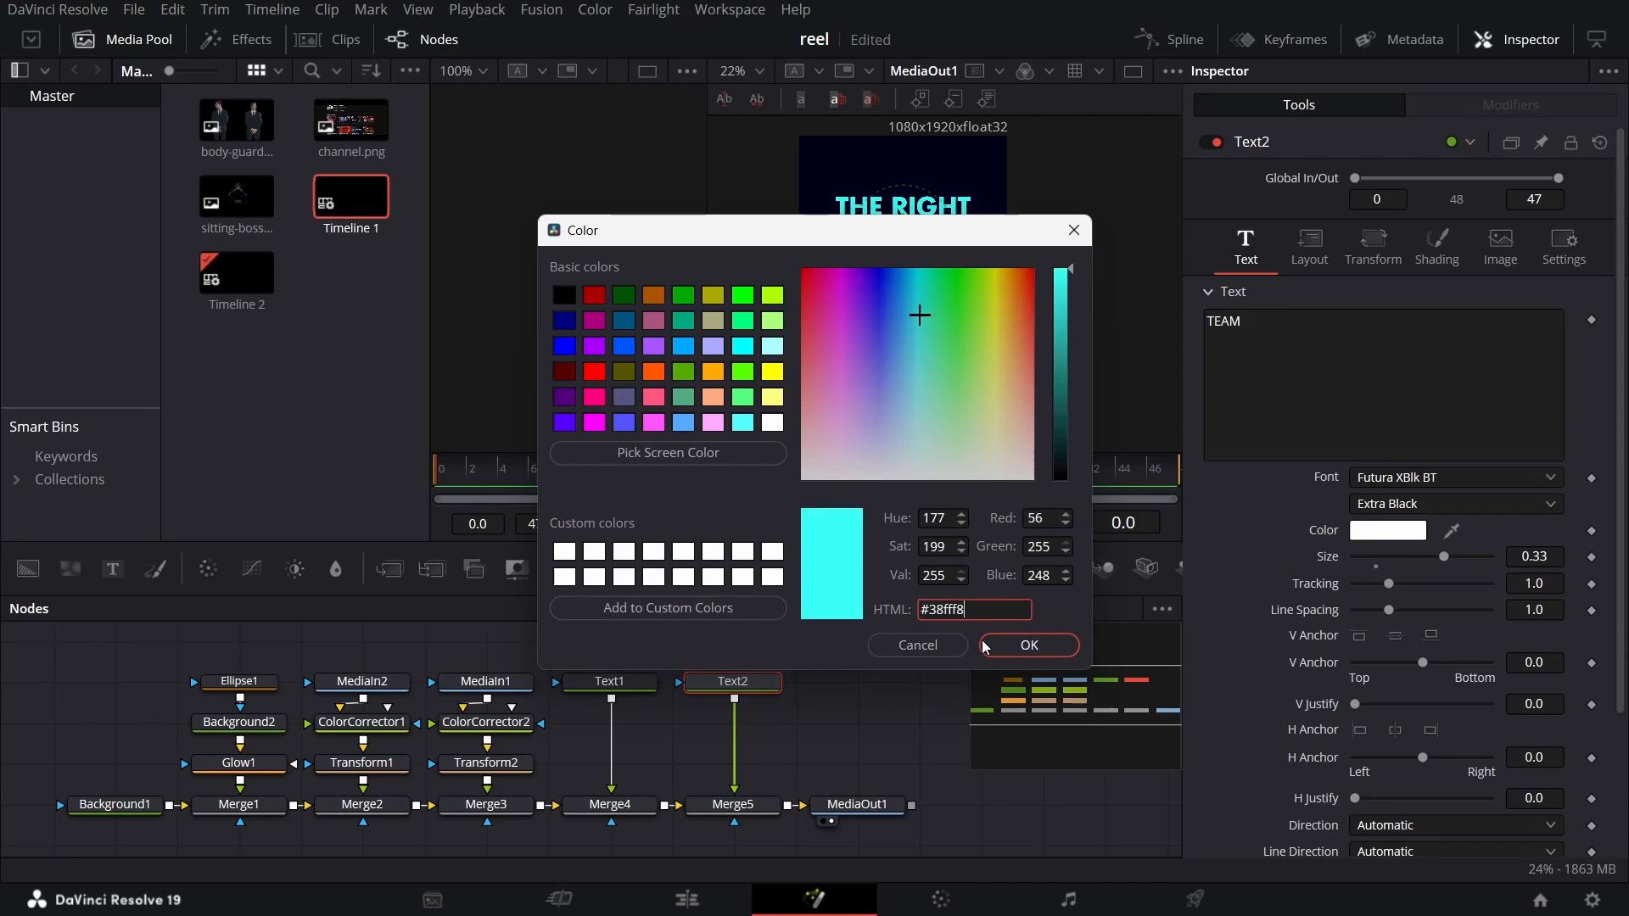
{"action": "left_click", "coordinate": [1024, 650]}
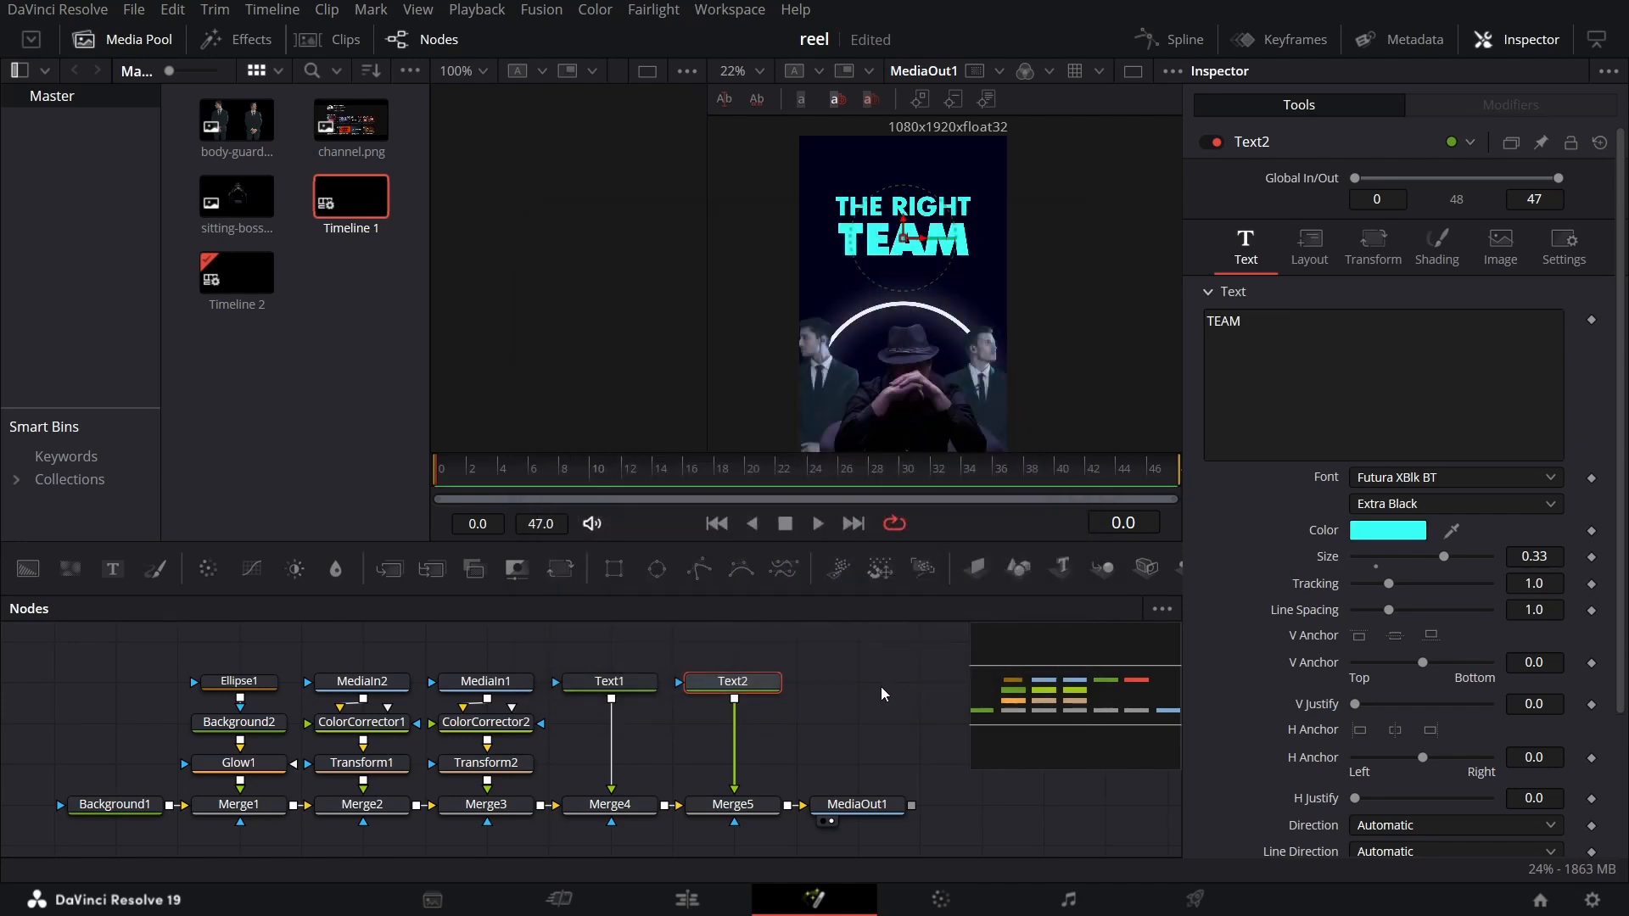
{"action": "left_click", "coordinate": [853, 679]}
Insert a Glow node after Text1 and another after Text2
{"action": "left_click", "coordinate": [609, 681]}
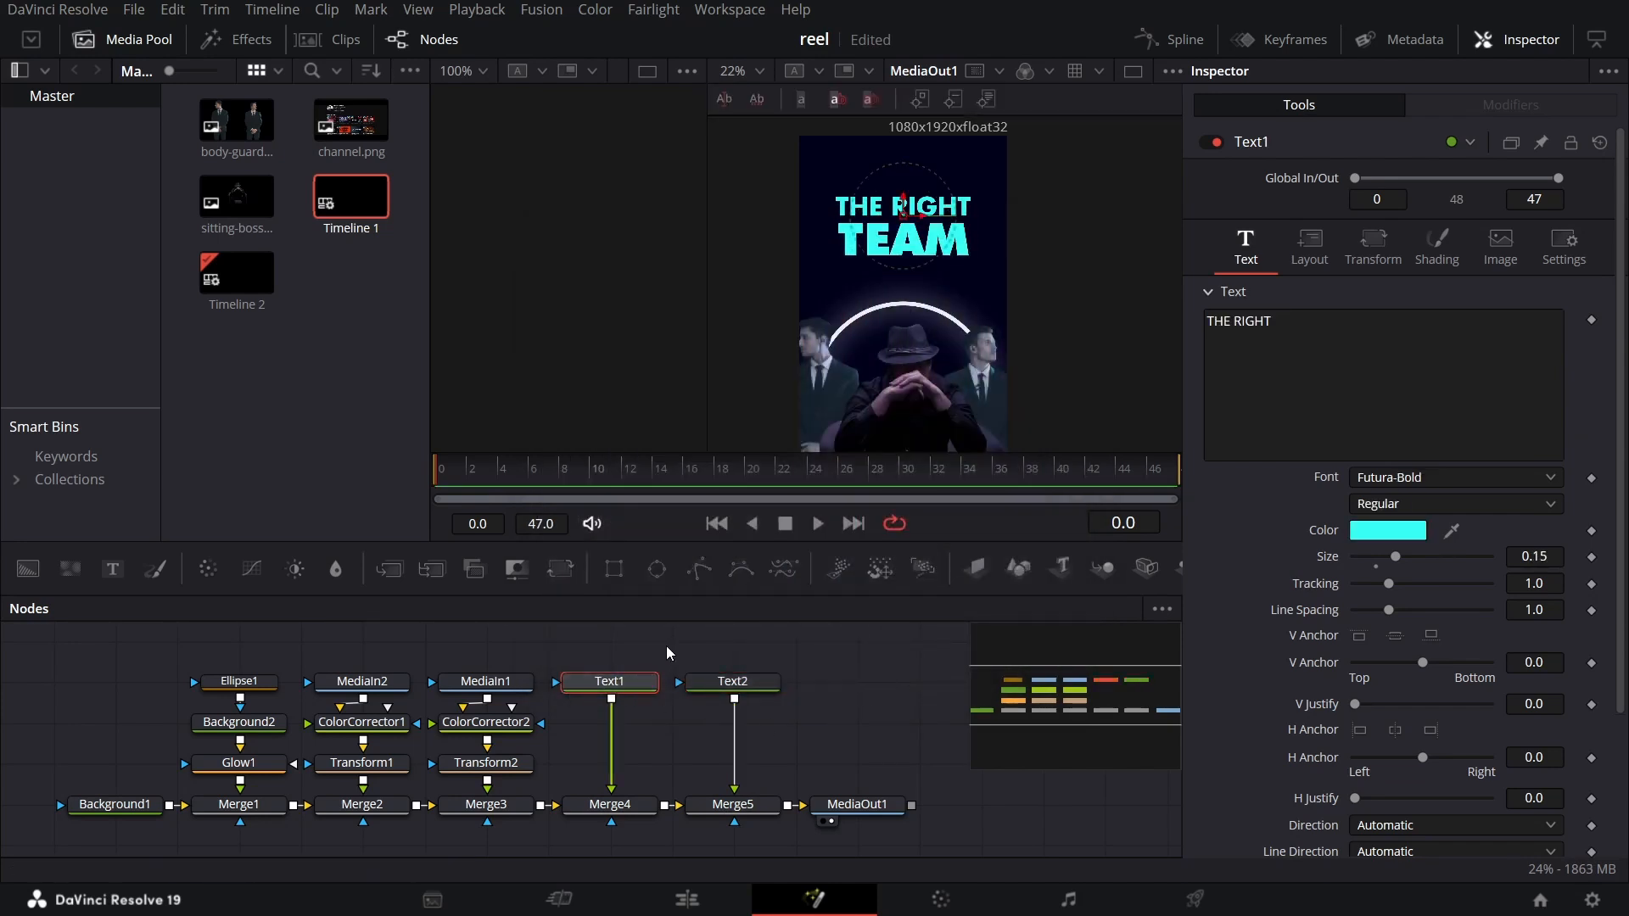
{"action": "key", "text": "shift+space"}
{"action": "type", "text": "glow"}
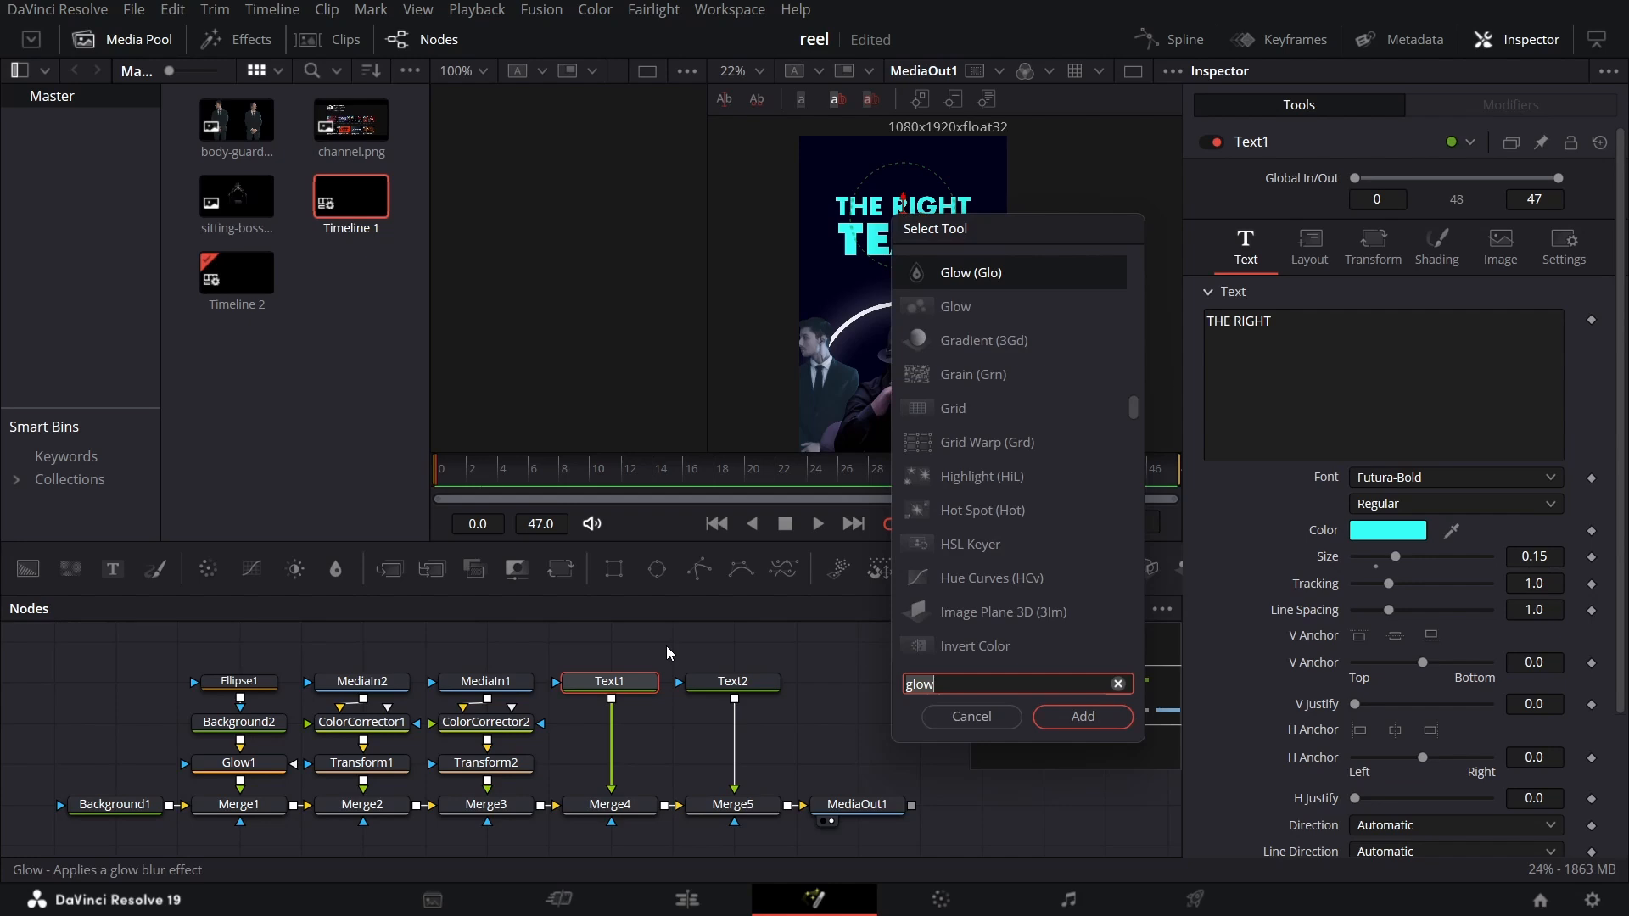
{"action": "key", "text": "Return"}
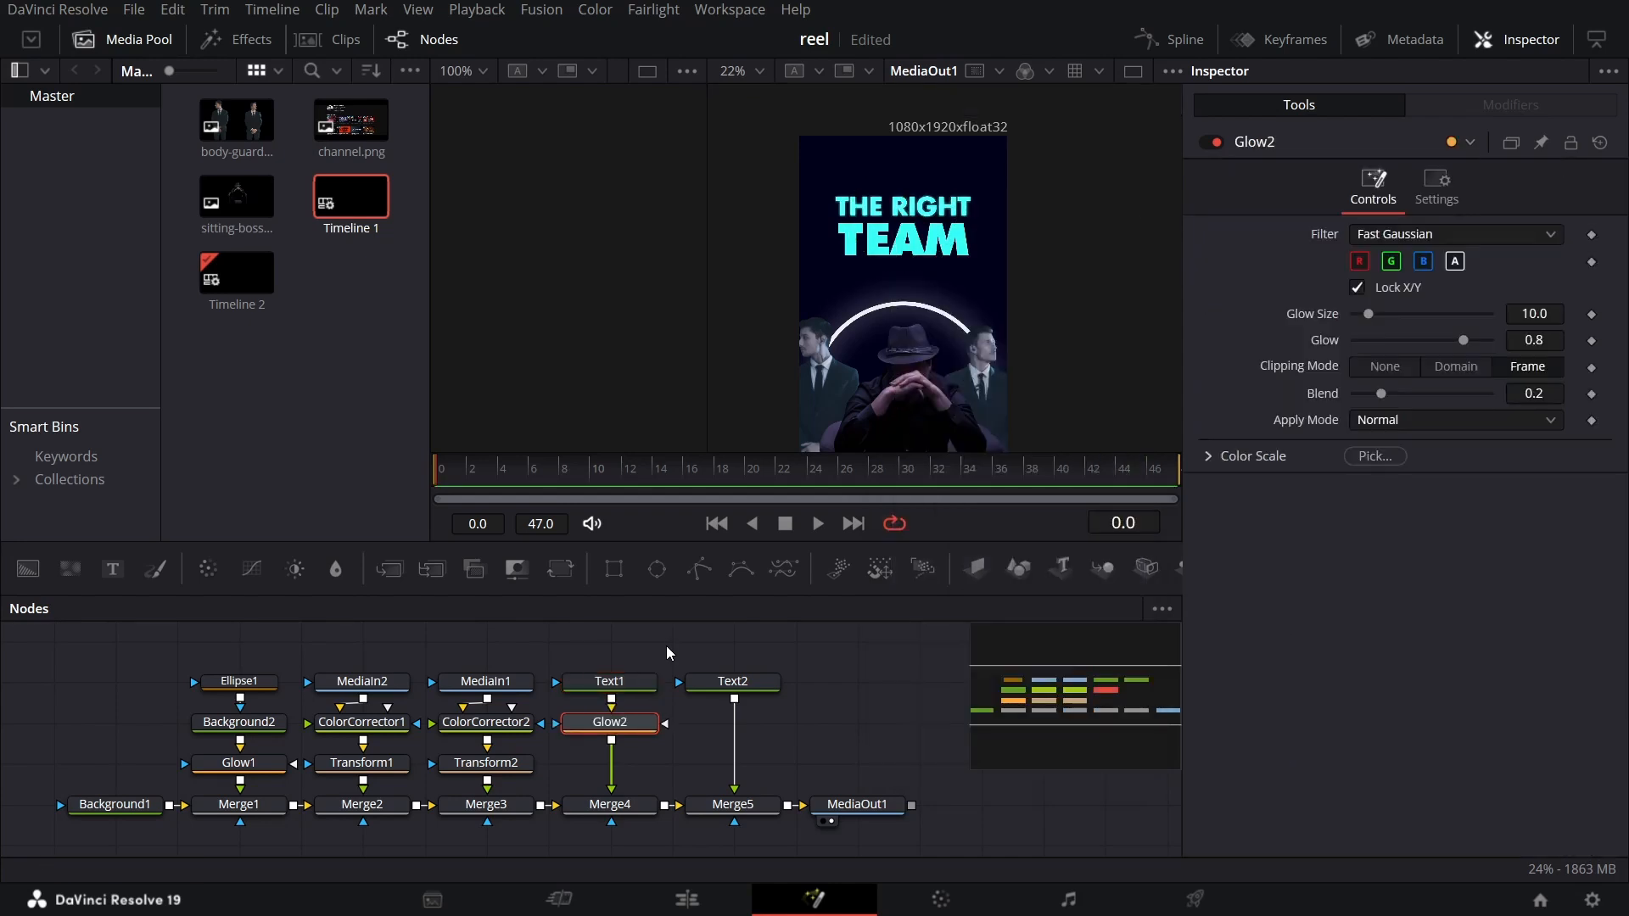
{"action": "left_click", "coordinate": [732, 682]}
{"action": "key", "text": "shift+space"}
{"action": "type", "text": "glow"}
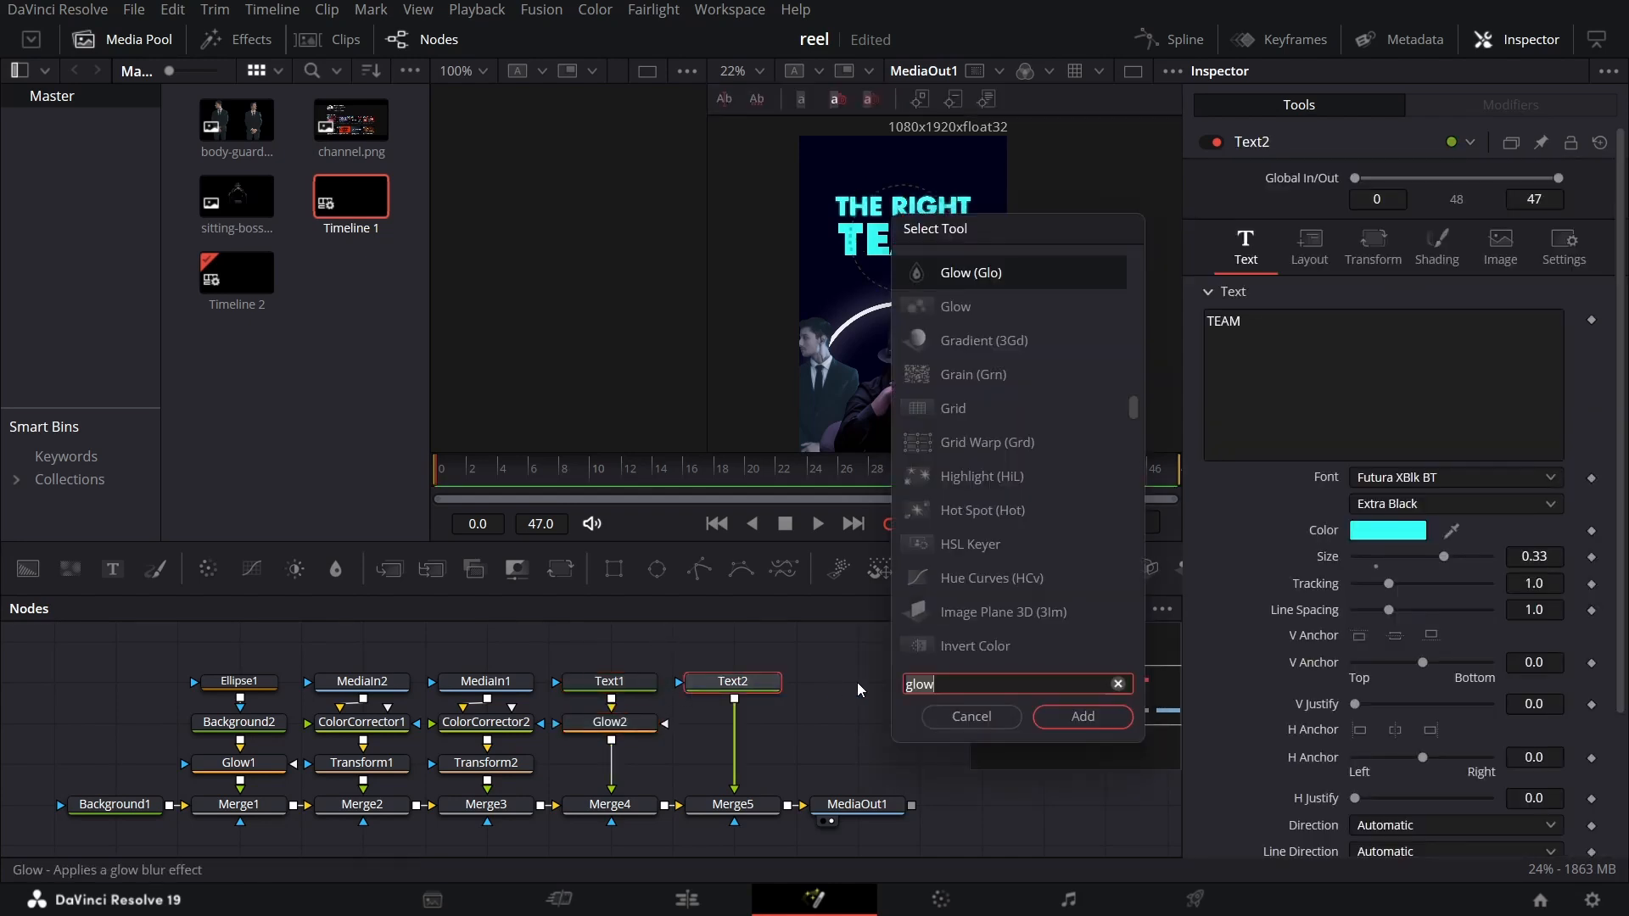
{"action": "key", "text": "Return"}
Set the Glow2 node's glow size to 100 and its glow strength to 0.7
{"action": "left_click", "coordinate": [610, 722]}
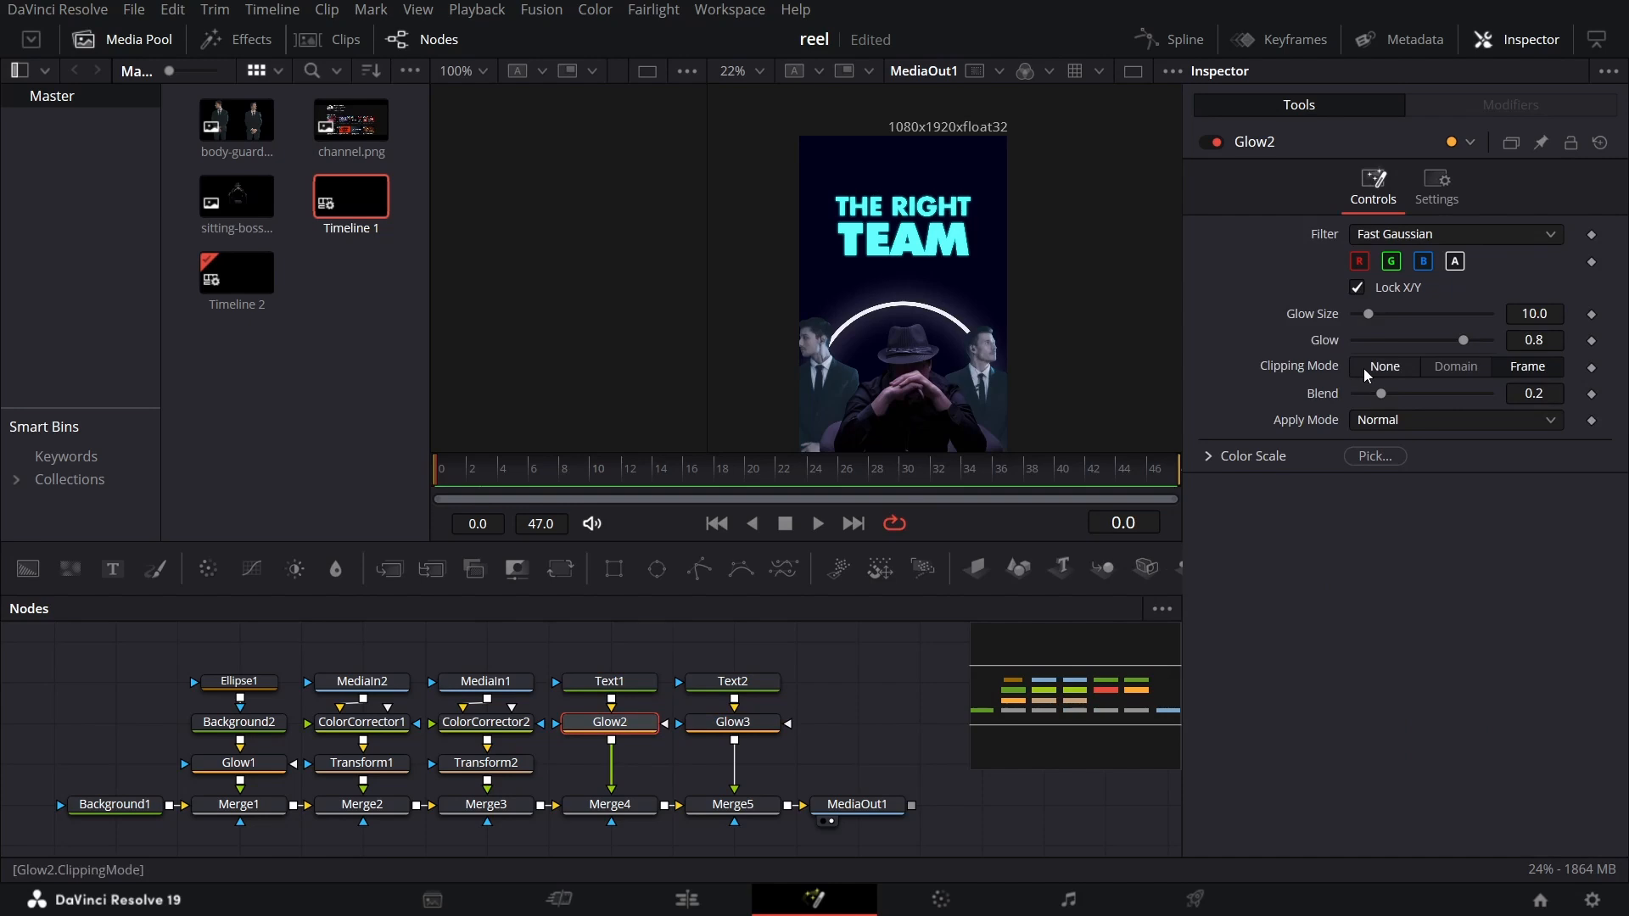
{"action": "left_click", "coordinate": [1536, 315]}
{"action": "type", "text": "100"}
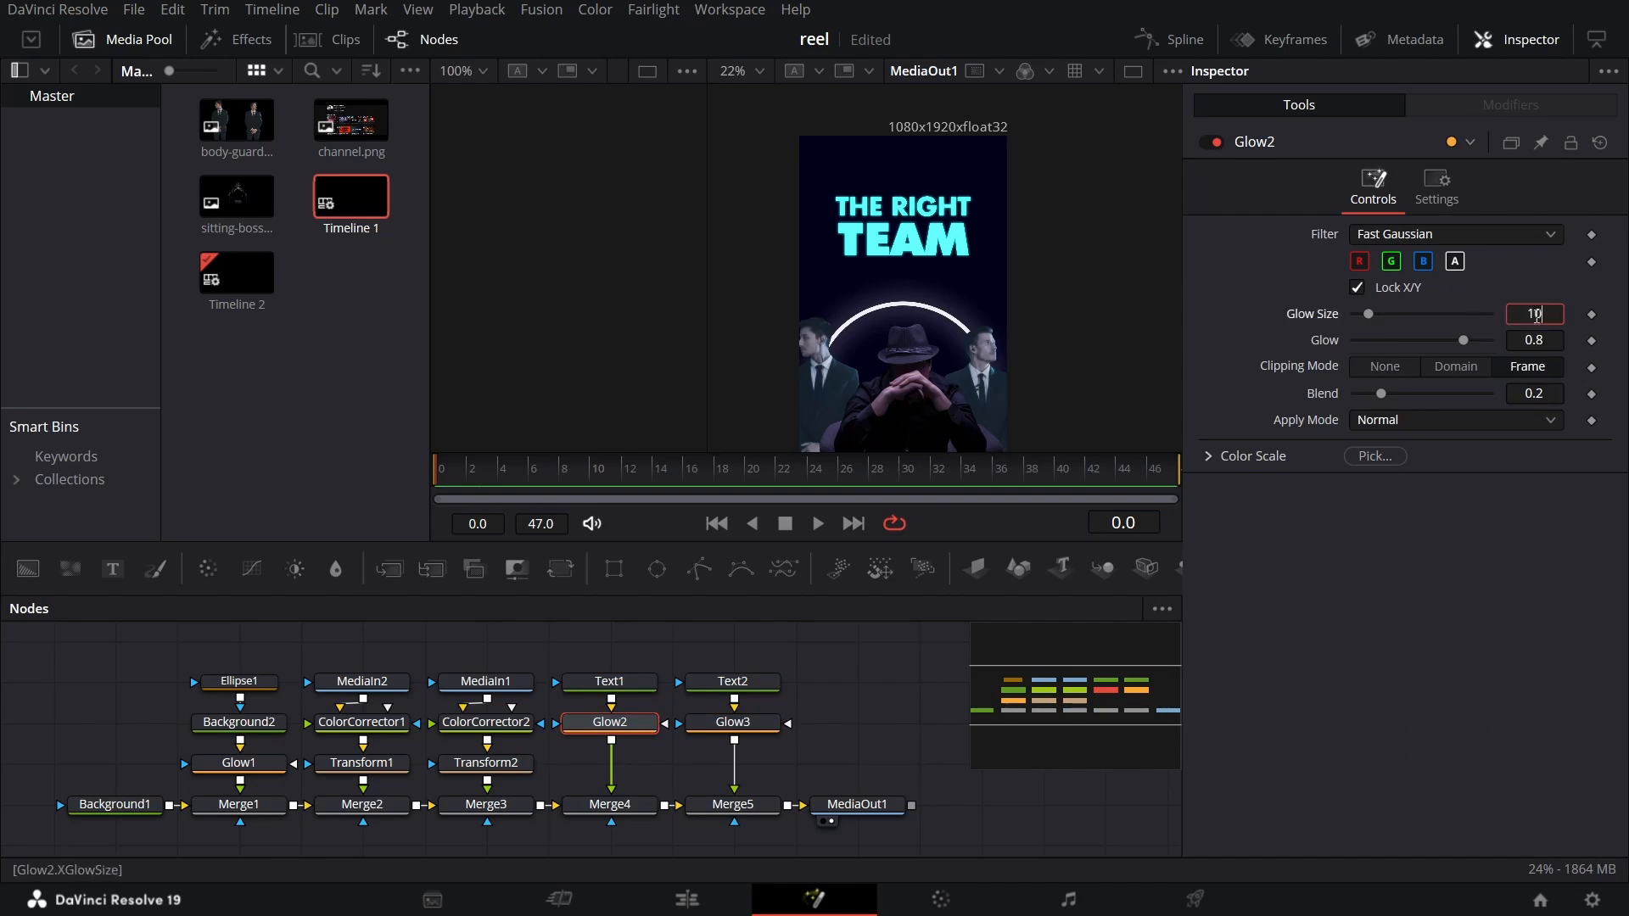
{"action": "key", "text": "Tab"}
{"action": "key", "text": "Right"}
{"action": "key", "text": "shift+Left"}
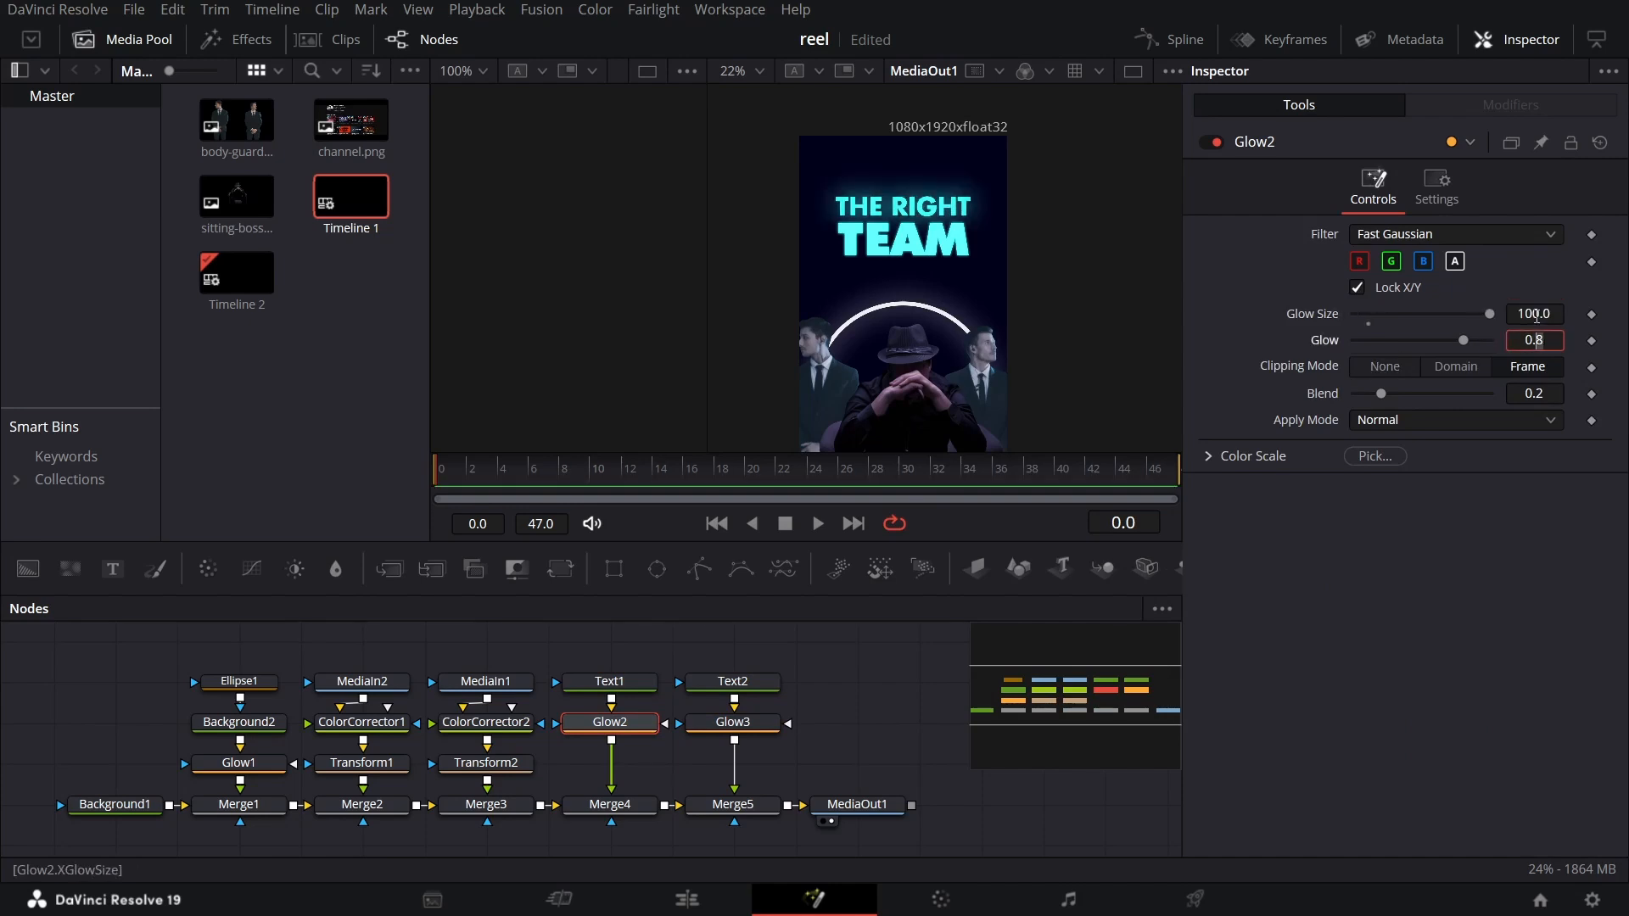
{"action": "type", "text": "7"}
{"action": "key", "text": "Return"}
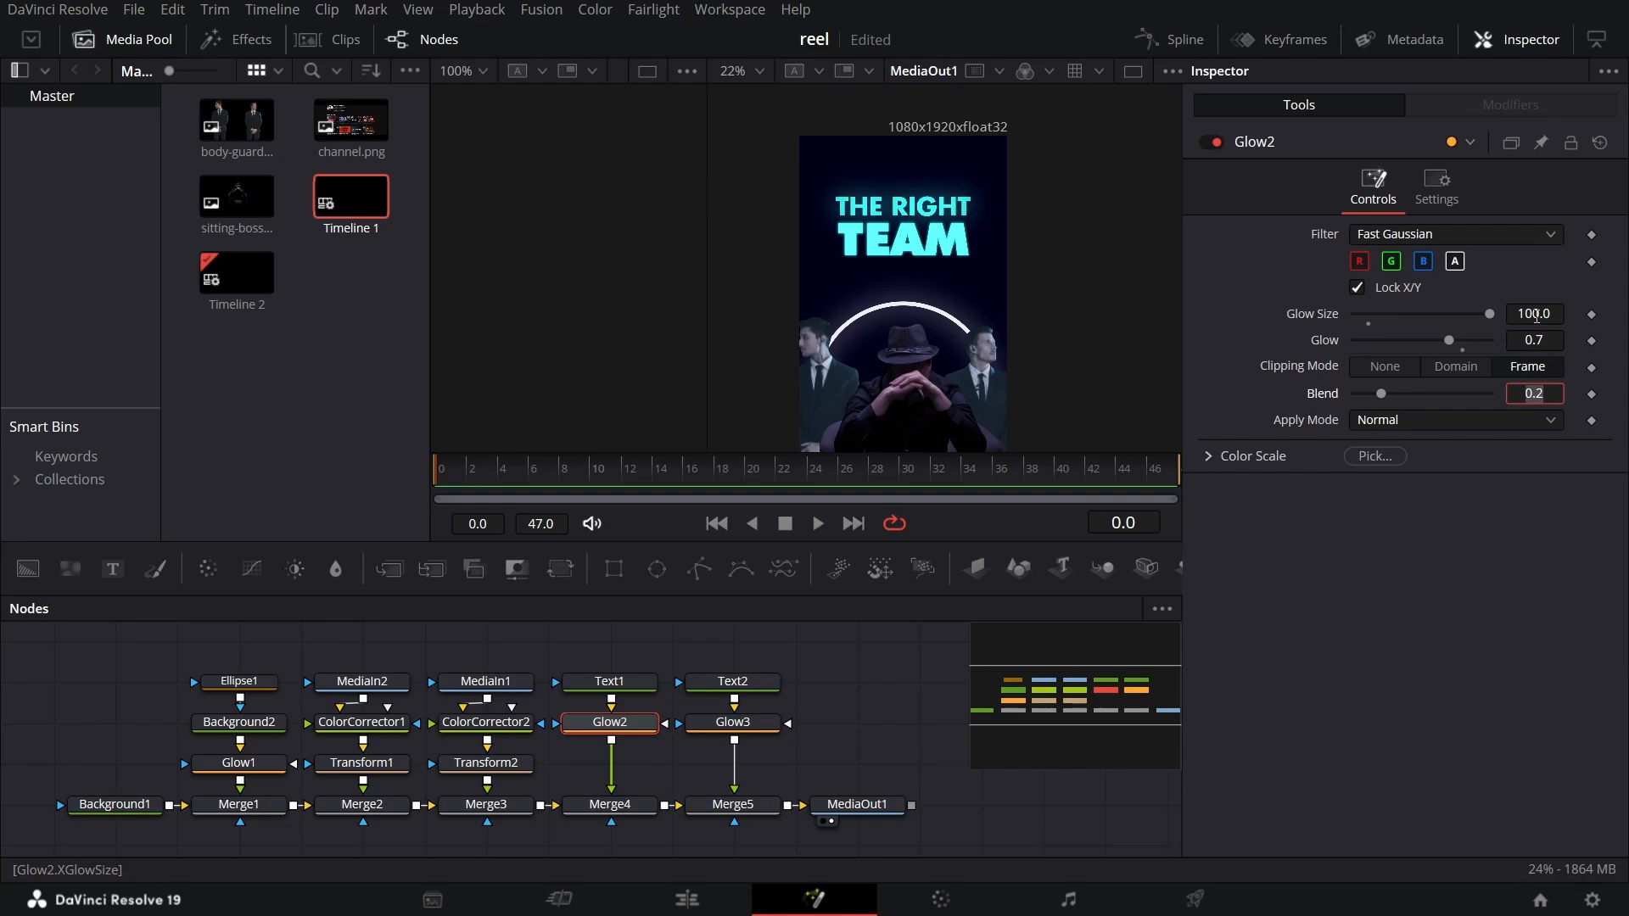
Copy Glow2's settings onto the Glow3 node so both title lines share the same glow
{"action": "right_click", "coordinate": [631, 730]}
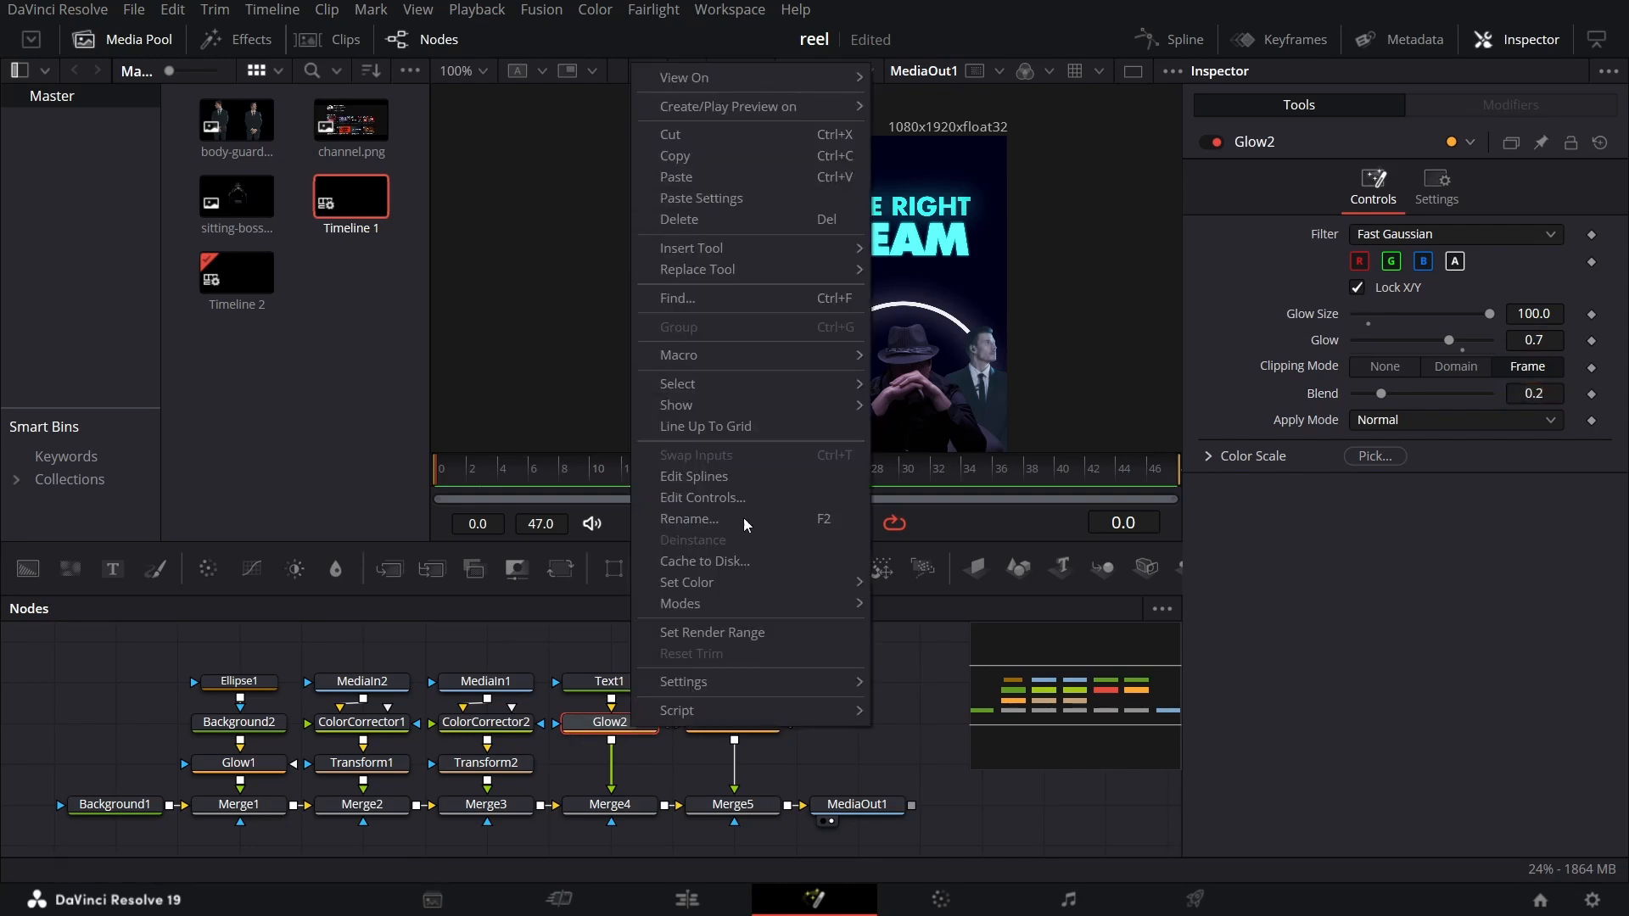
{"action": "left_click", "coordinate": [622, 734]}
{"action": "left_click", "coordinate": [759, 723]}
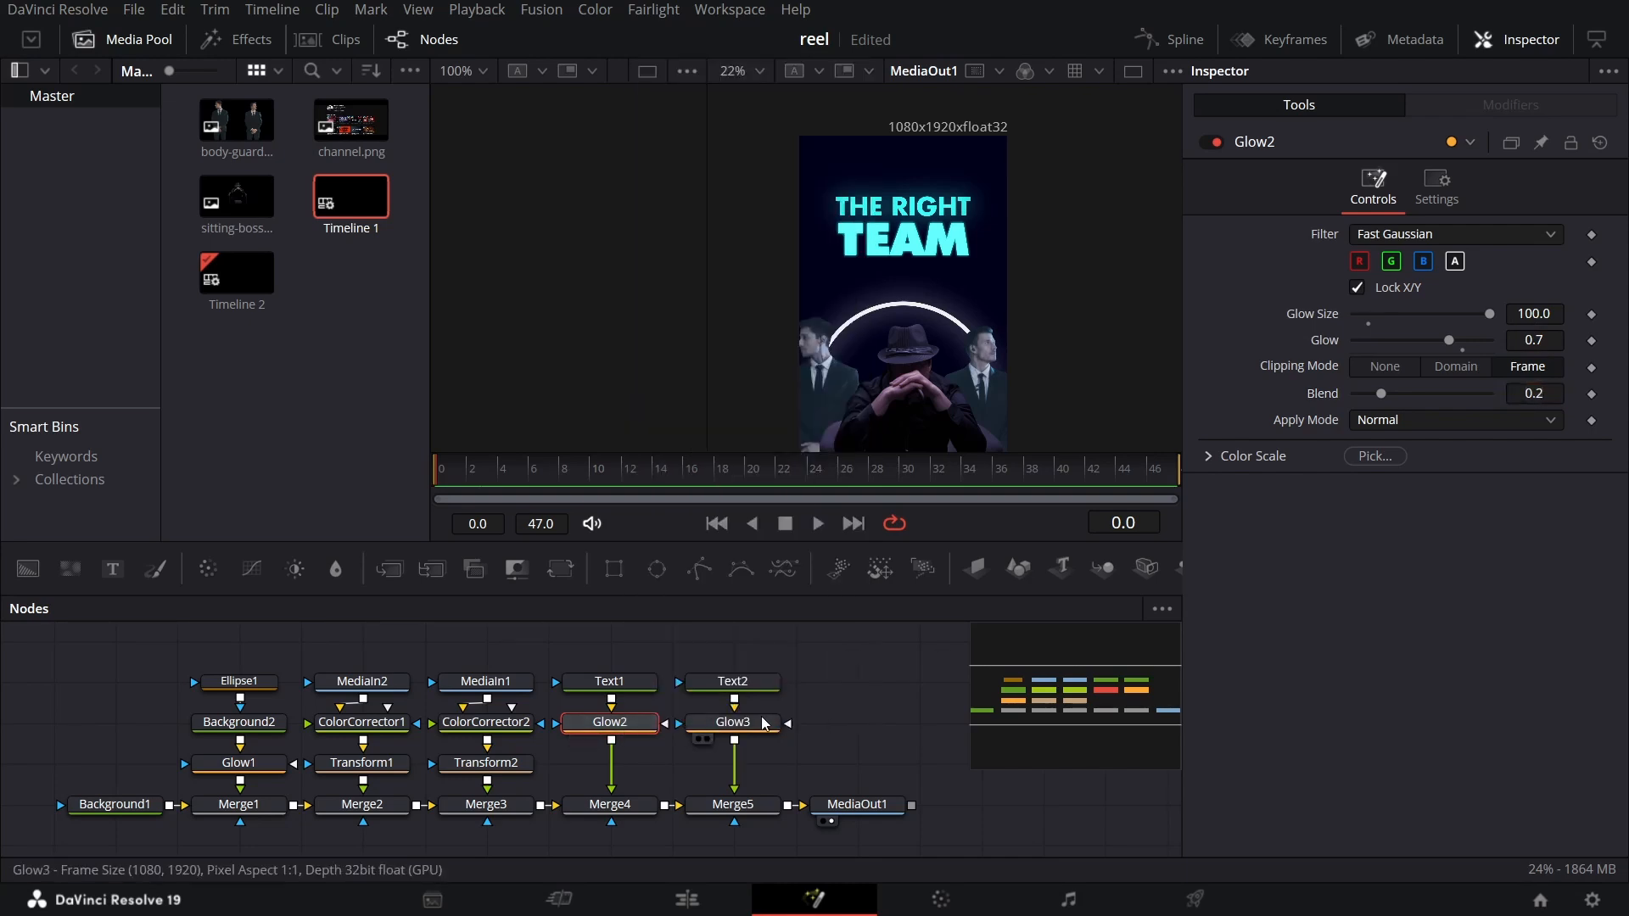
{"action": "right_click", "coordinate": [759, 723]}
{"action": "left_click", "coordinate": [838, 191]}
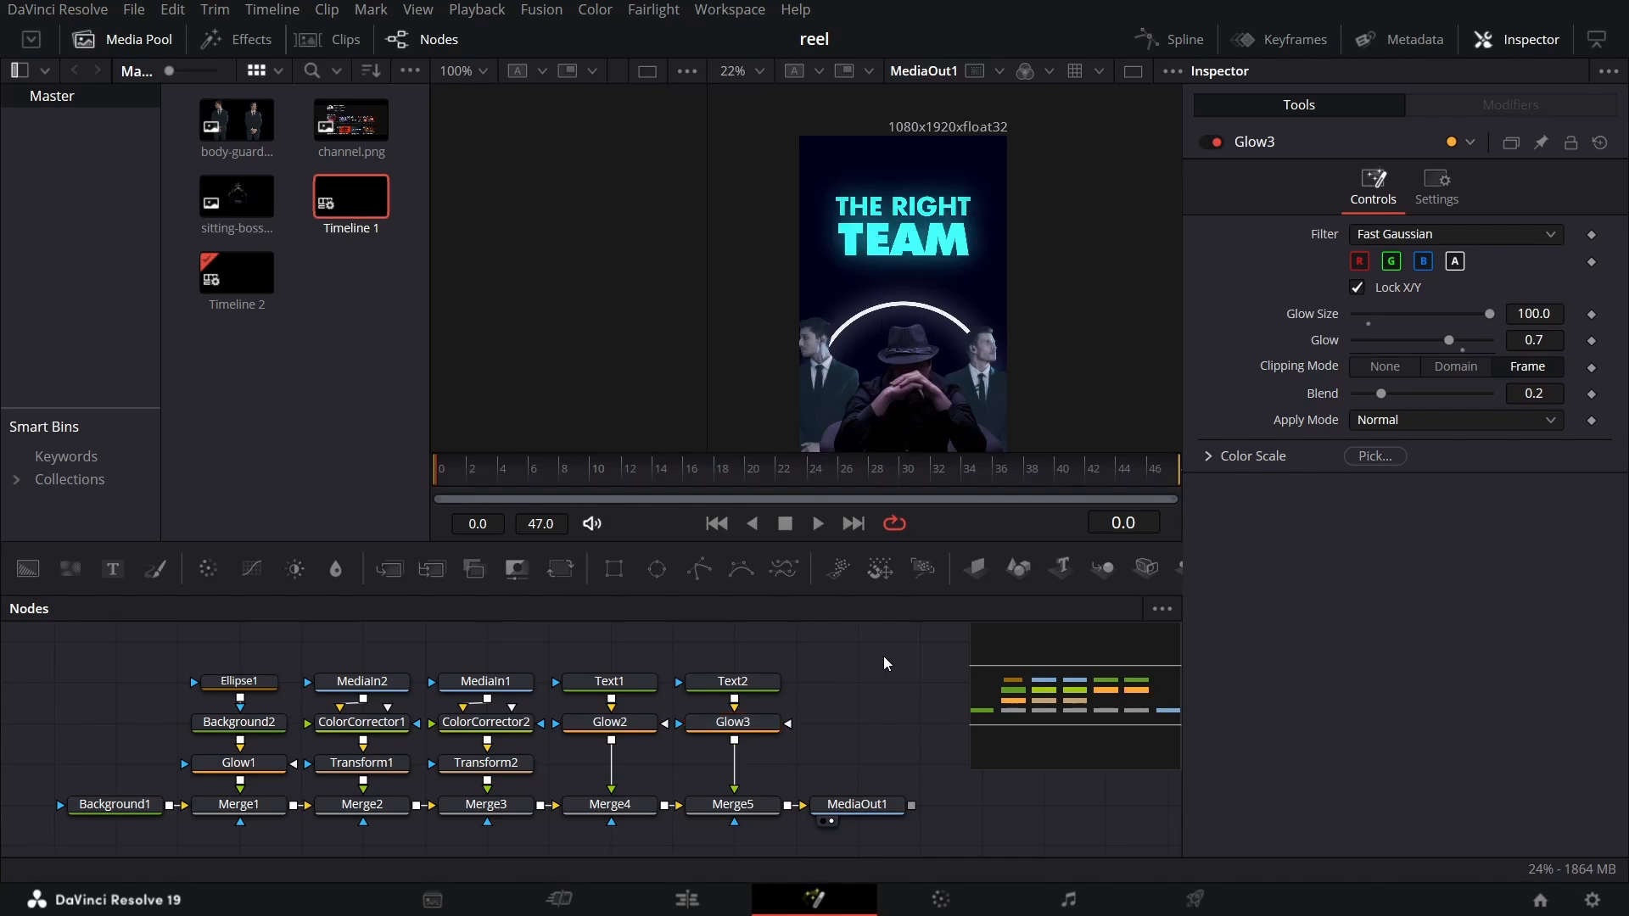
Fade in "THE RIGHT" by keyframing its shading opacity from 0 at frame 10 to 1.0 at frame 12
{"action": "left_click", "coordinate": [632, 684]}
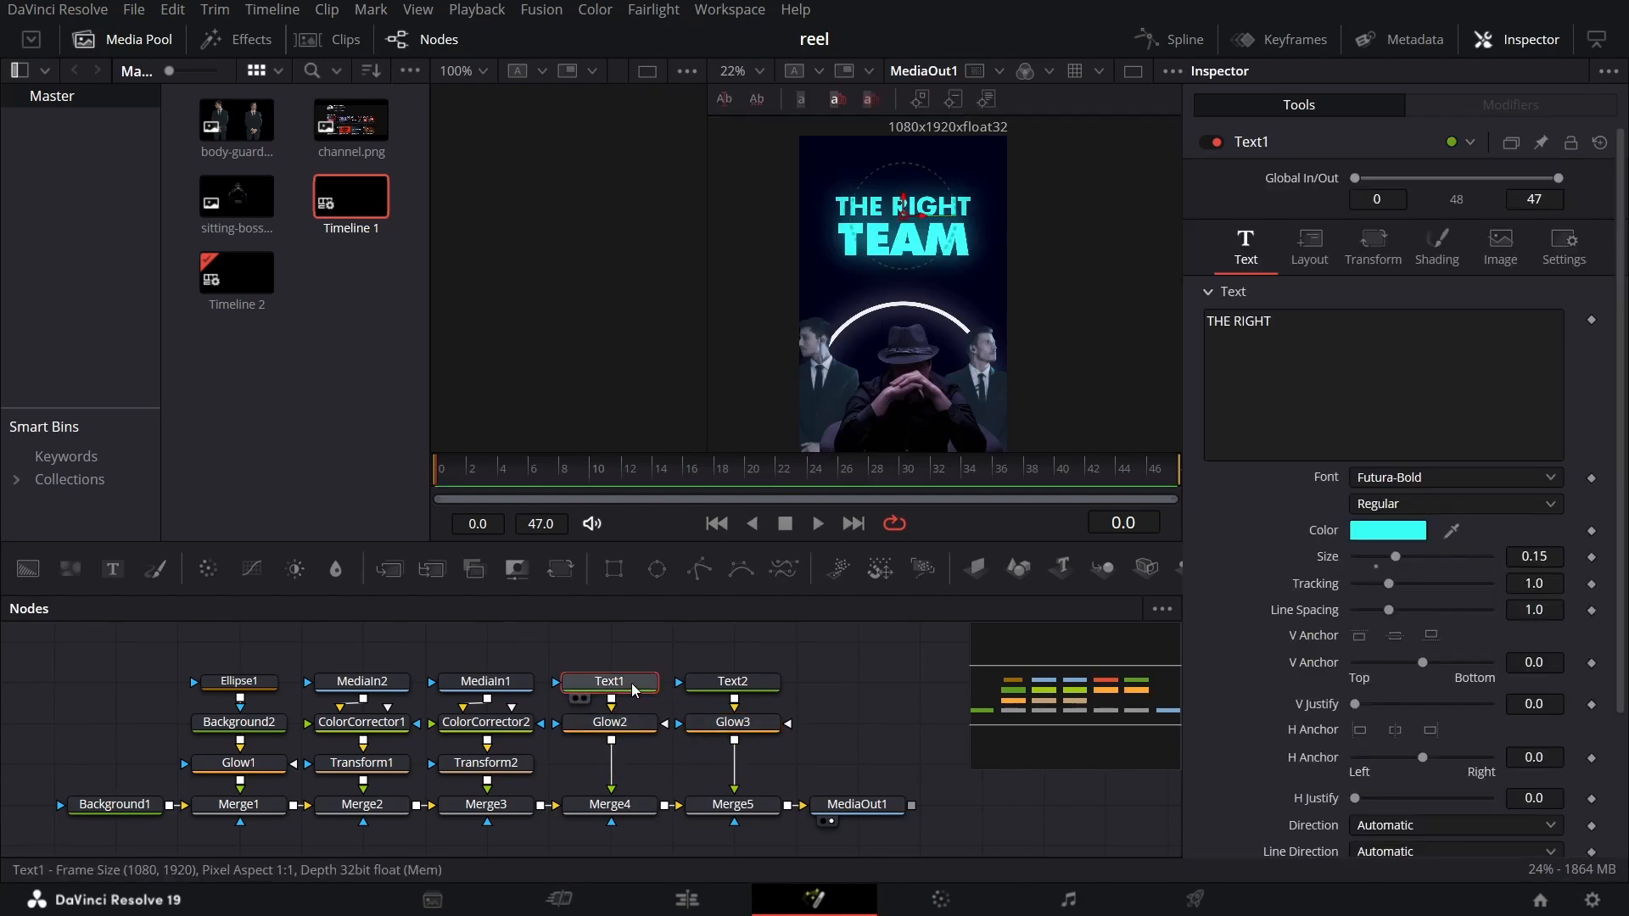
{"action": "left_click", "coordinate": [592, 474]}
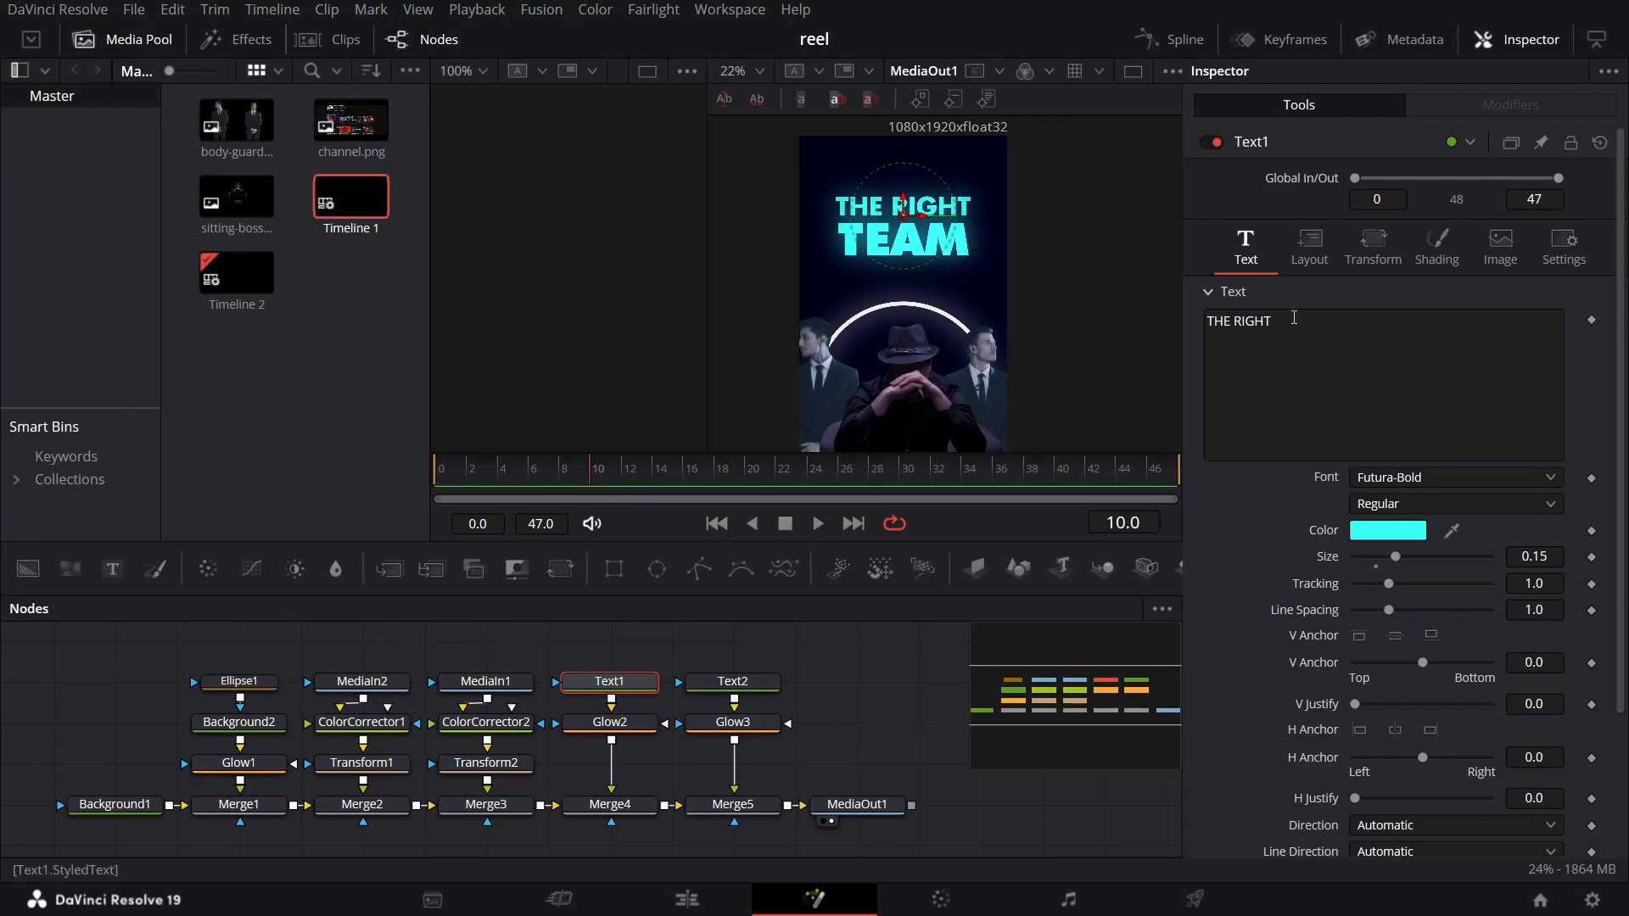
{"action": "left_click", "coordinate": [1438, 253]}
{"action": "left_click", "coordinate": [1590, 463]}
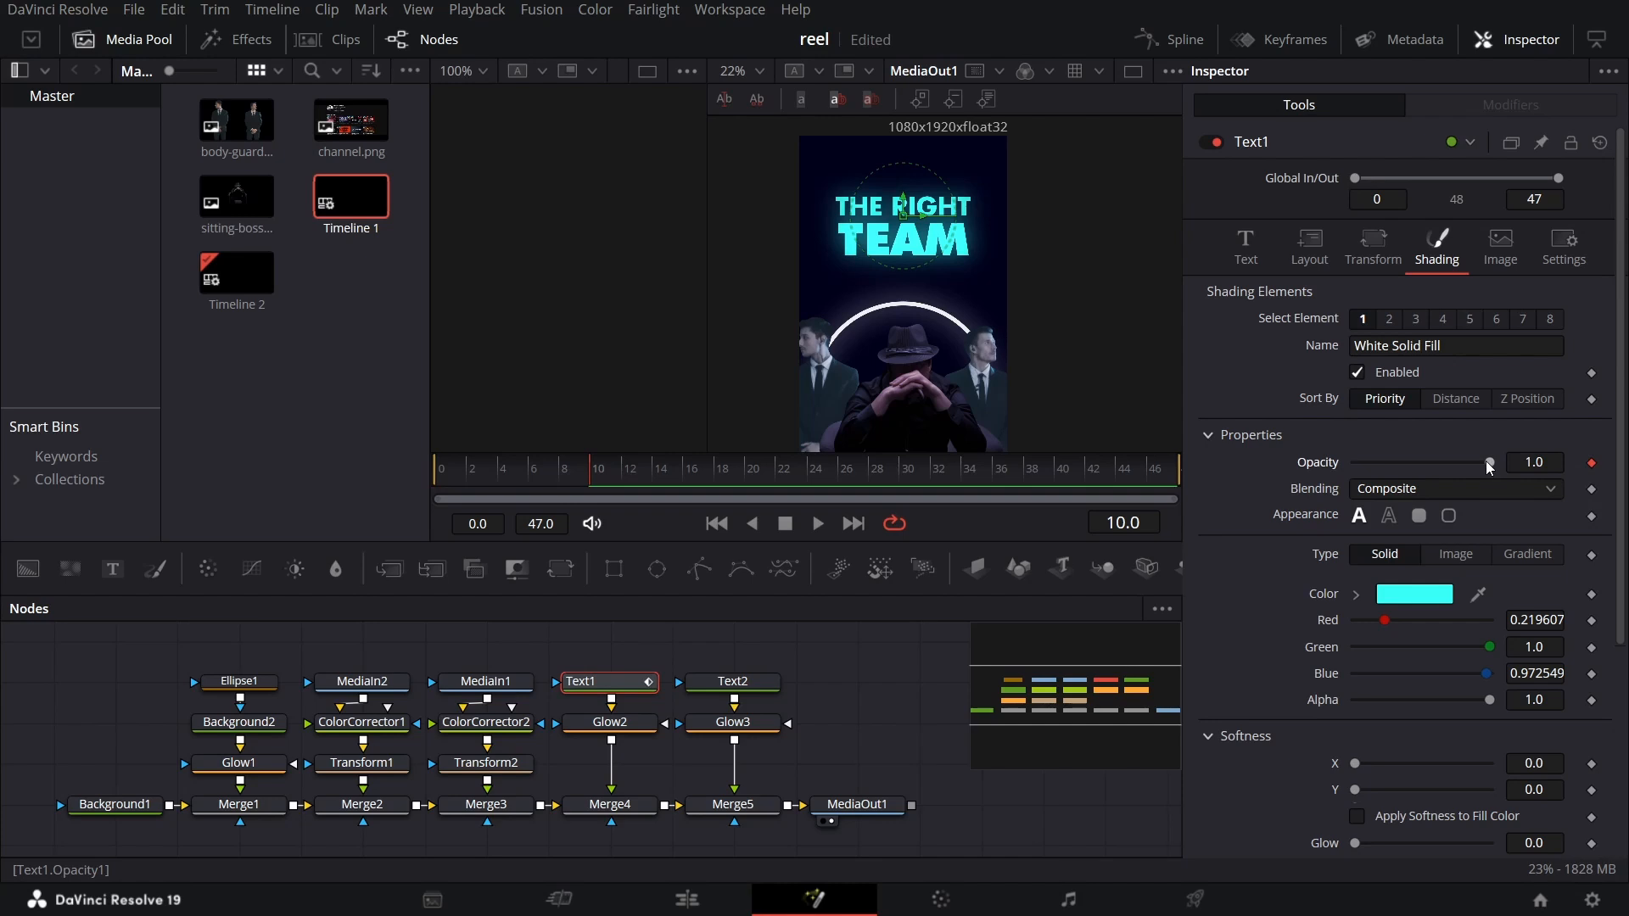
{"action": "left_click_drag", "start_coordinate": [1489, 463], "coordinate": [1349, 464]}
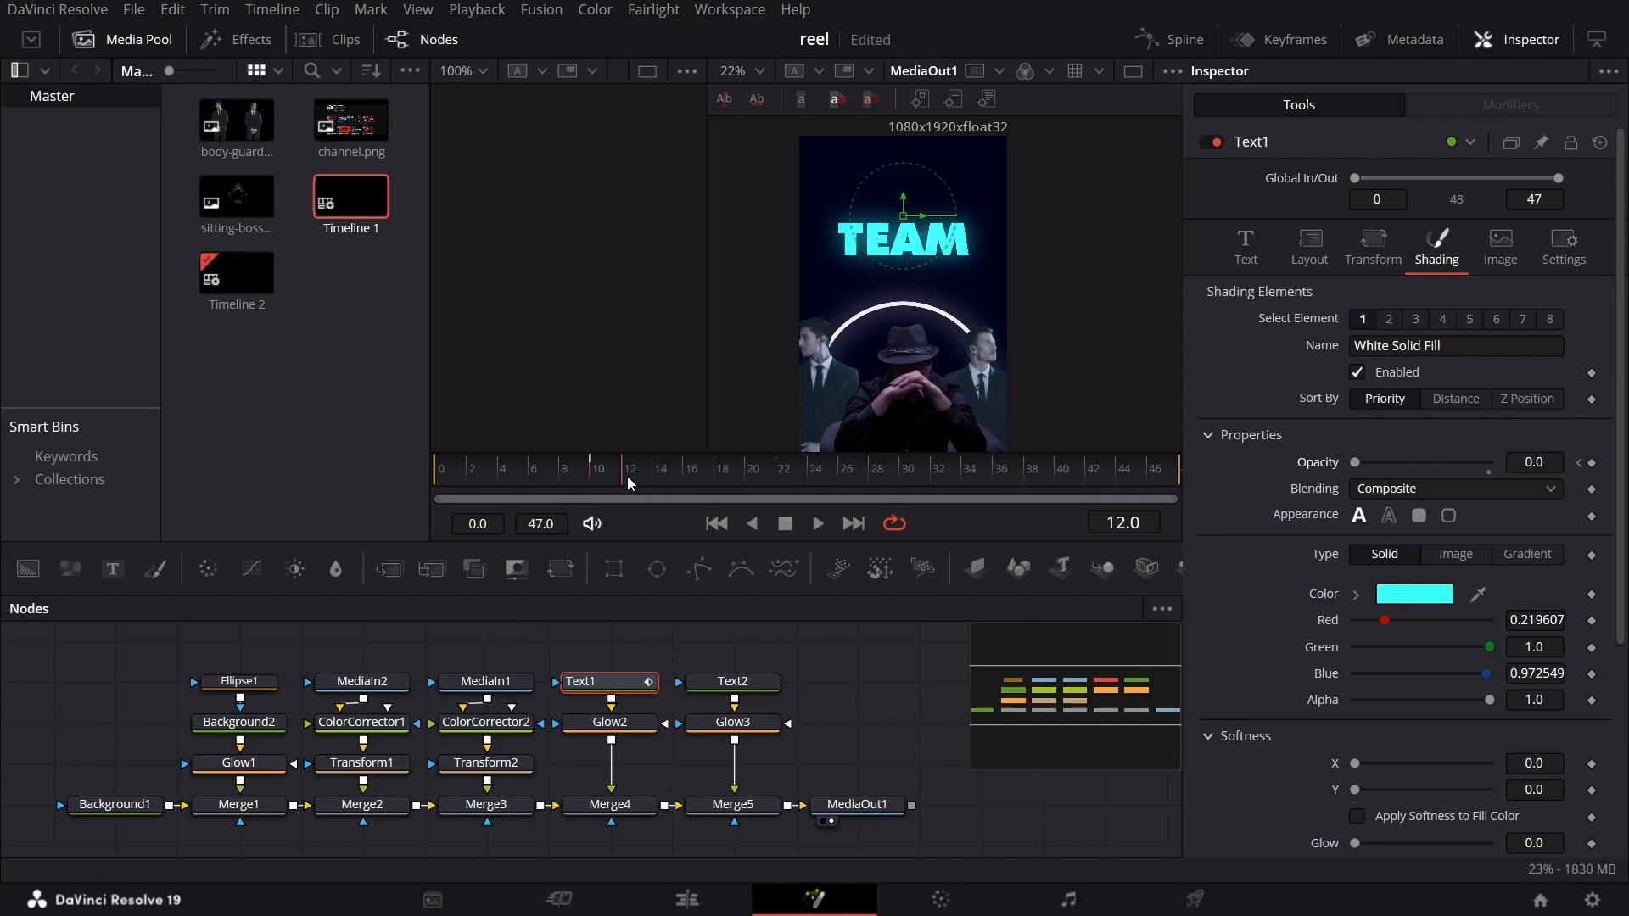
{"action": "left_click_drag", "start_coordinate": [1355, 463], "coordinate": [1493, 465]}
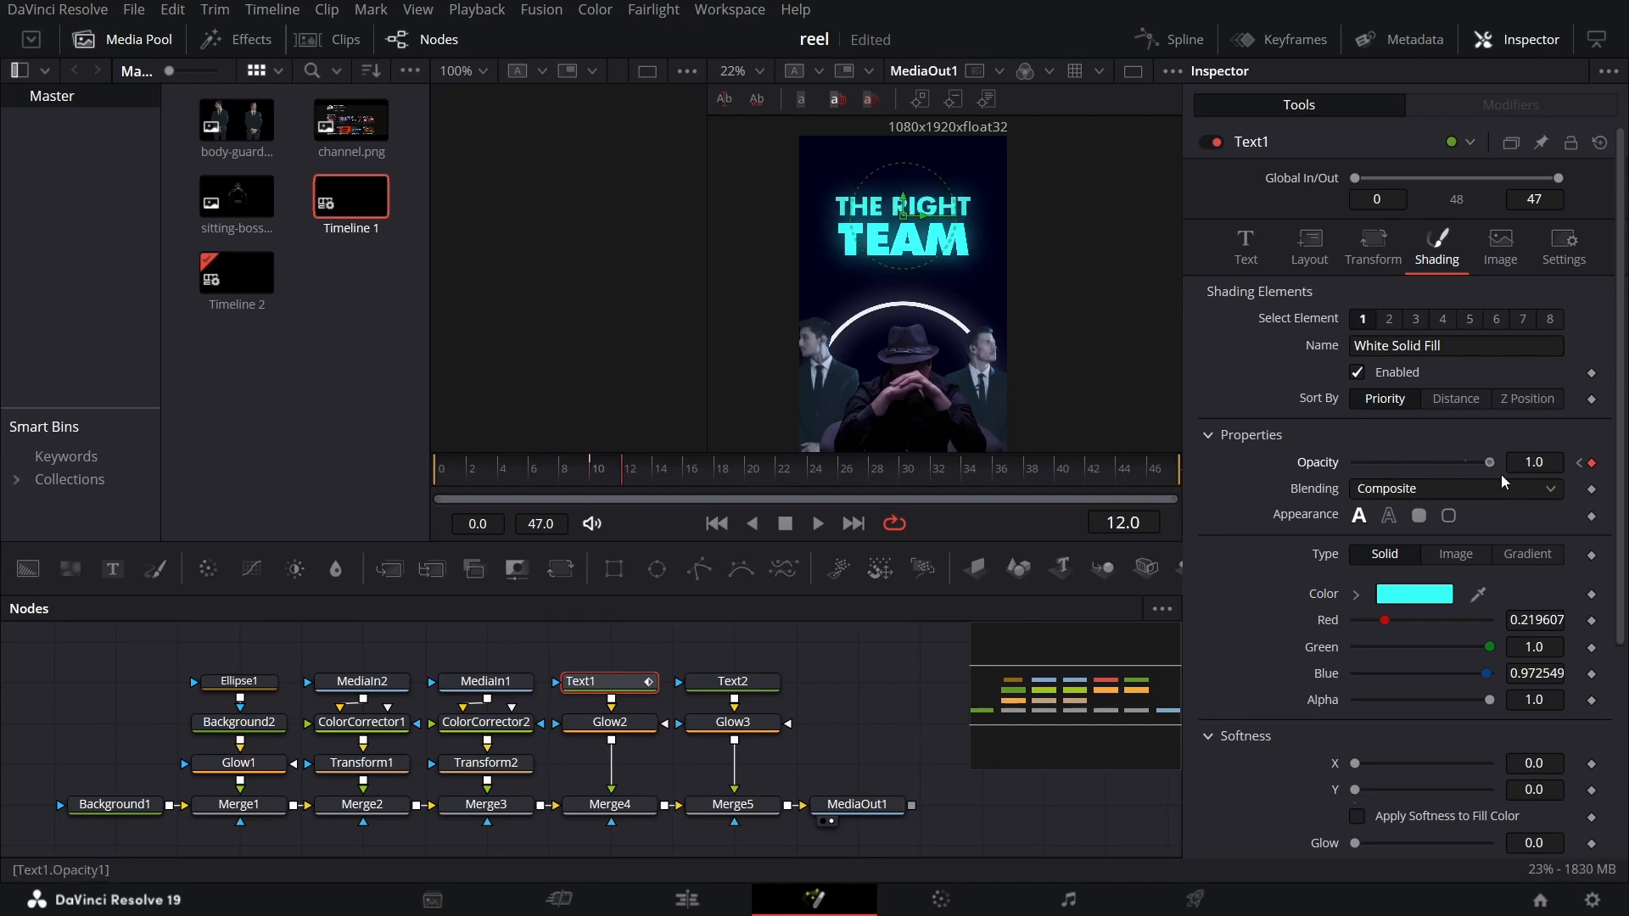
Fade in "TEAM" by keyframing its shading opacity from 0 at frame 13 to 1.0 at frame 15, and play the animation
{"action": "left_click", "coordinate": [771, 682]}
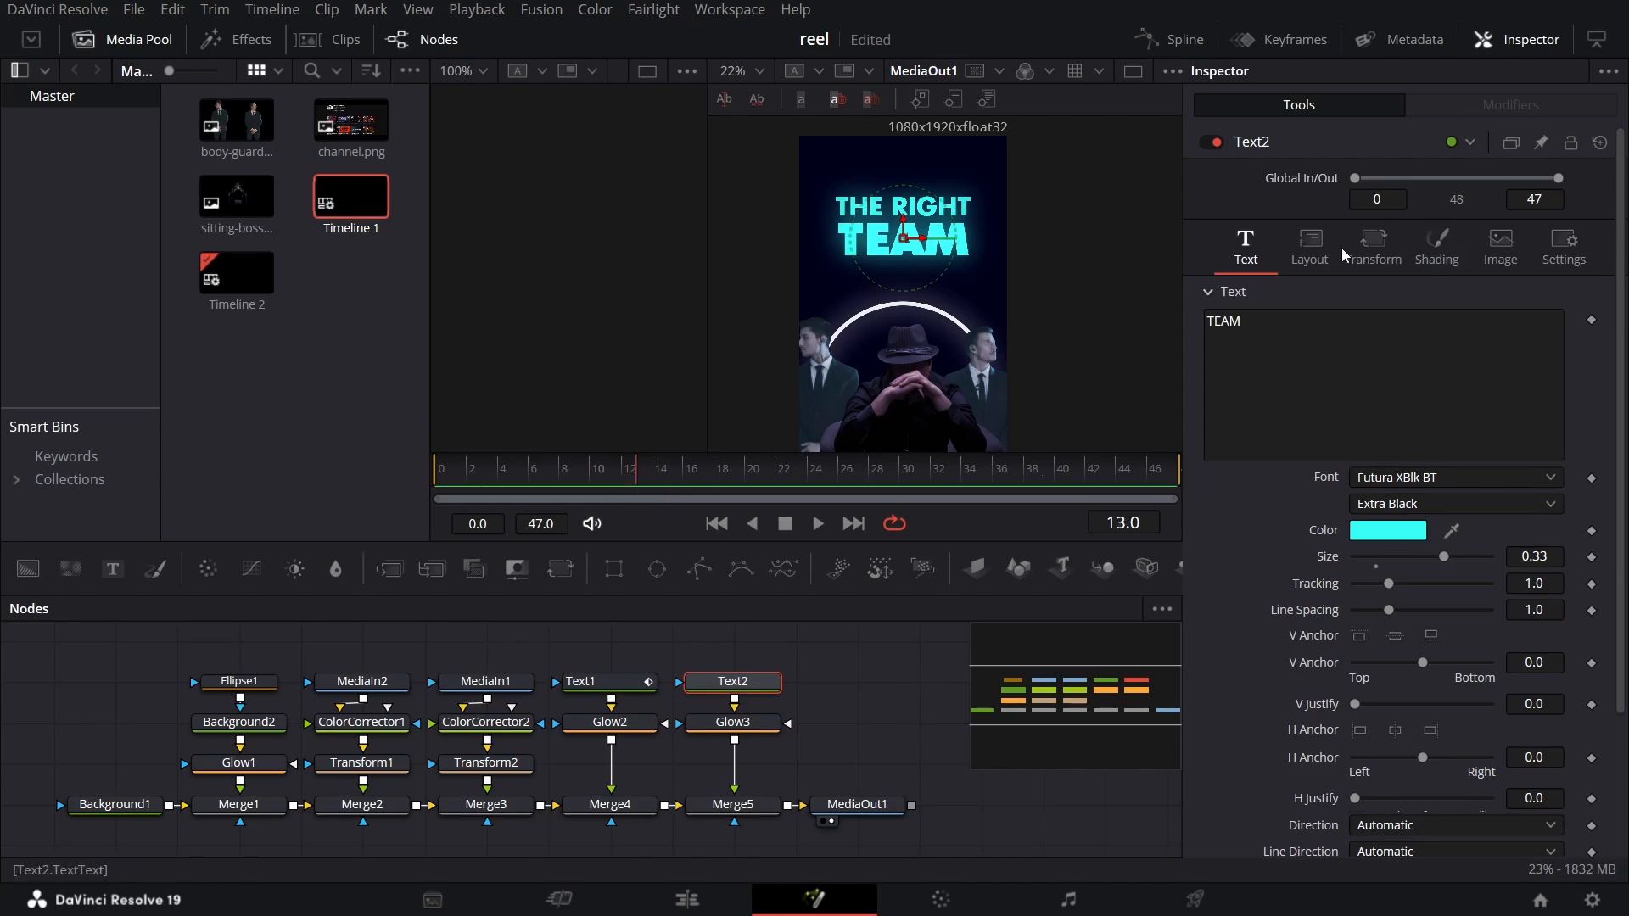
{"action": "left_click", "coordinate": [1436, 248]}
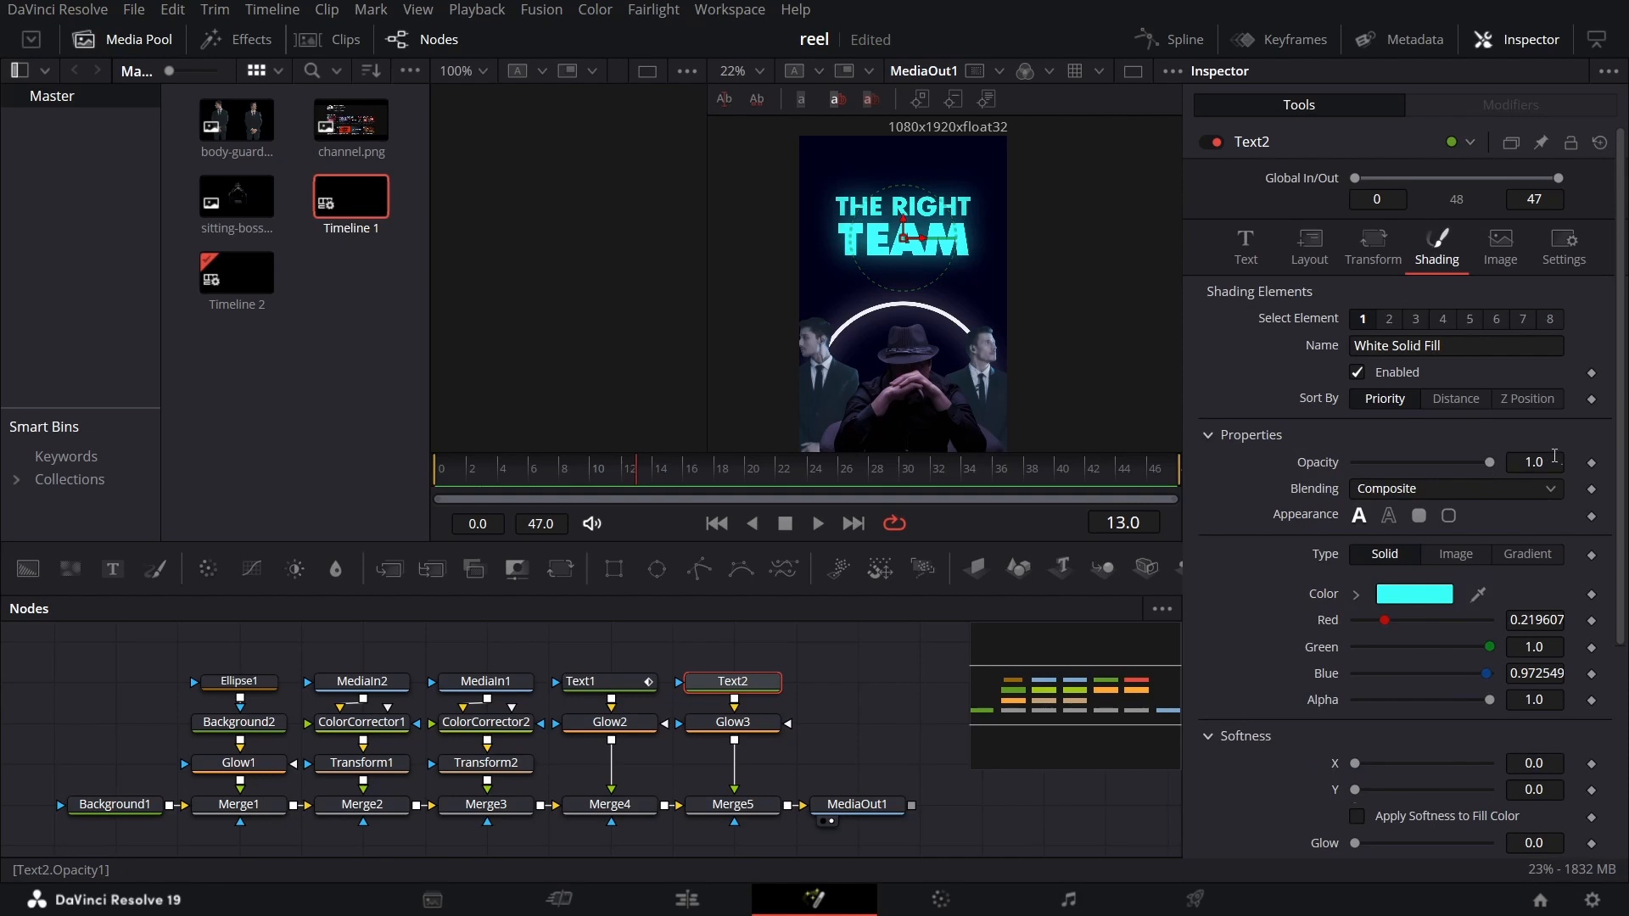
{"action": "left_click", "coordinate": [1592, 463]}
{"action": "left_click_drag", "start_coordinate": [1489, 461], "coordinate": [1331, 472]}
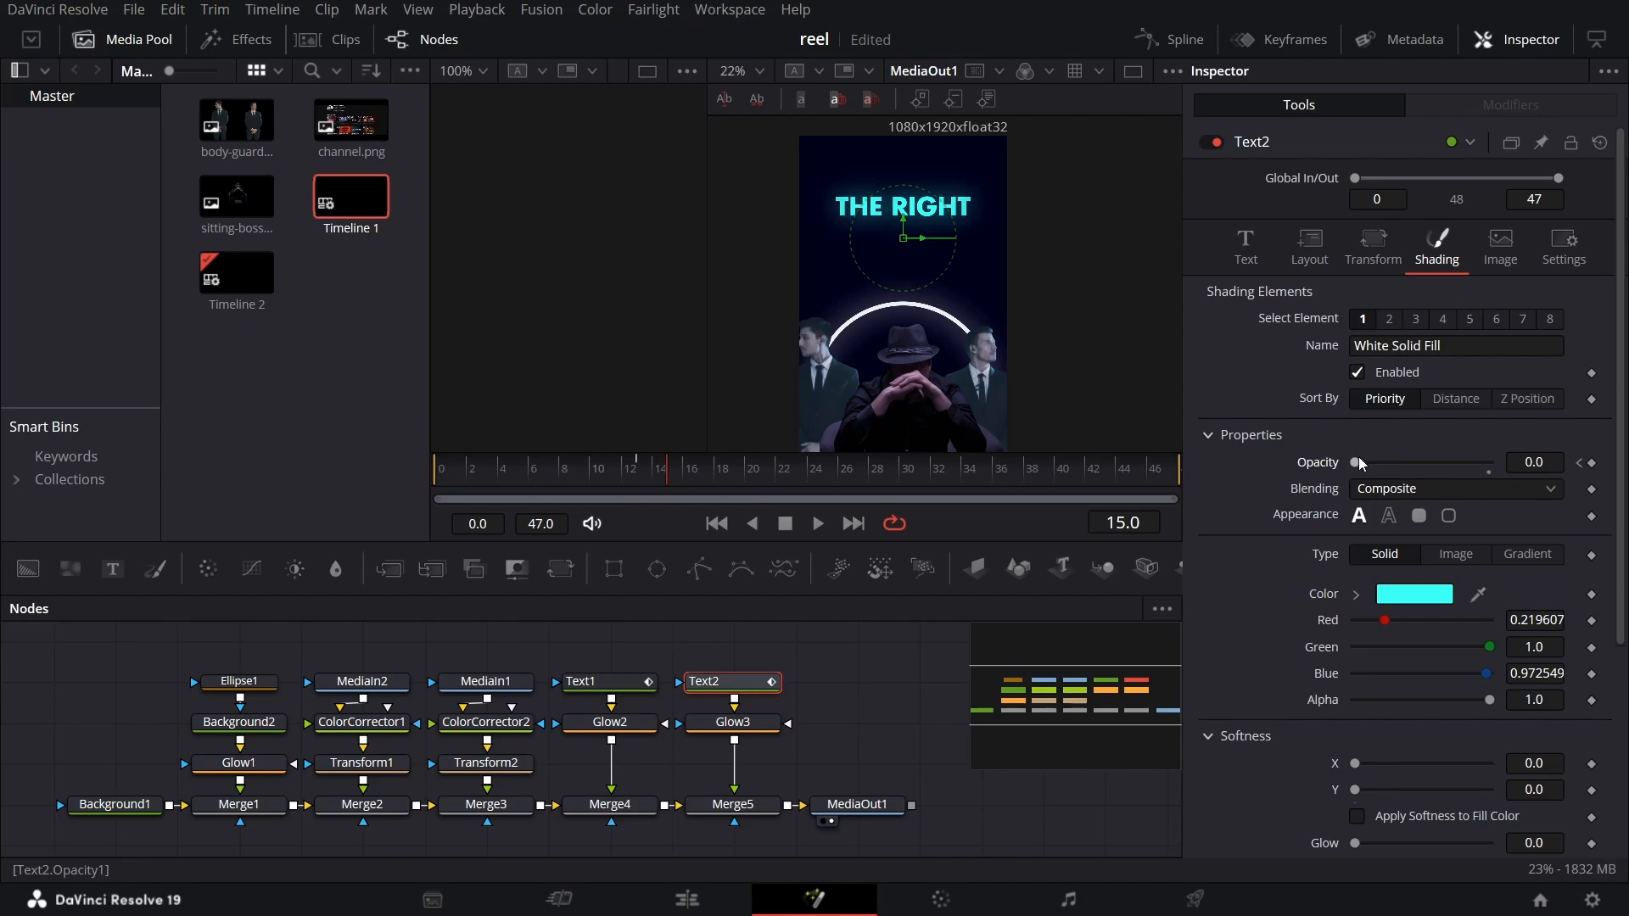
{"action": "left_click_drag", "start_coordinate": [1355, 462], "coordinate": [1495, 463]}
{"action": "left_click", "coordinate": [812, 739]}
{"action": "left_click", "coordinate": [480, 472]}
{"action": "key", "text": "space"}
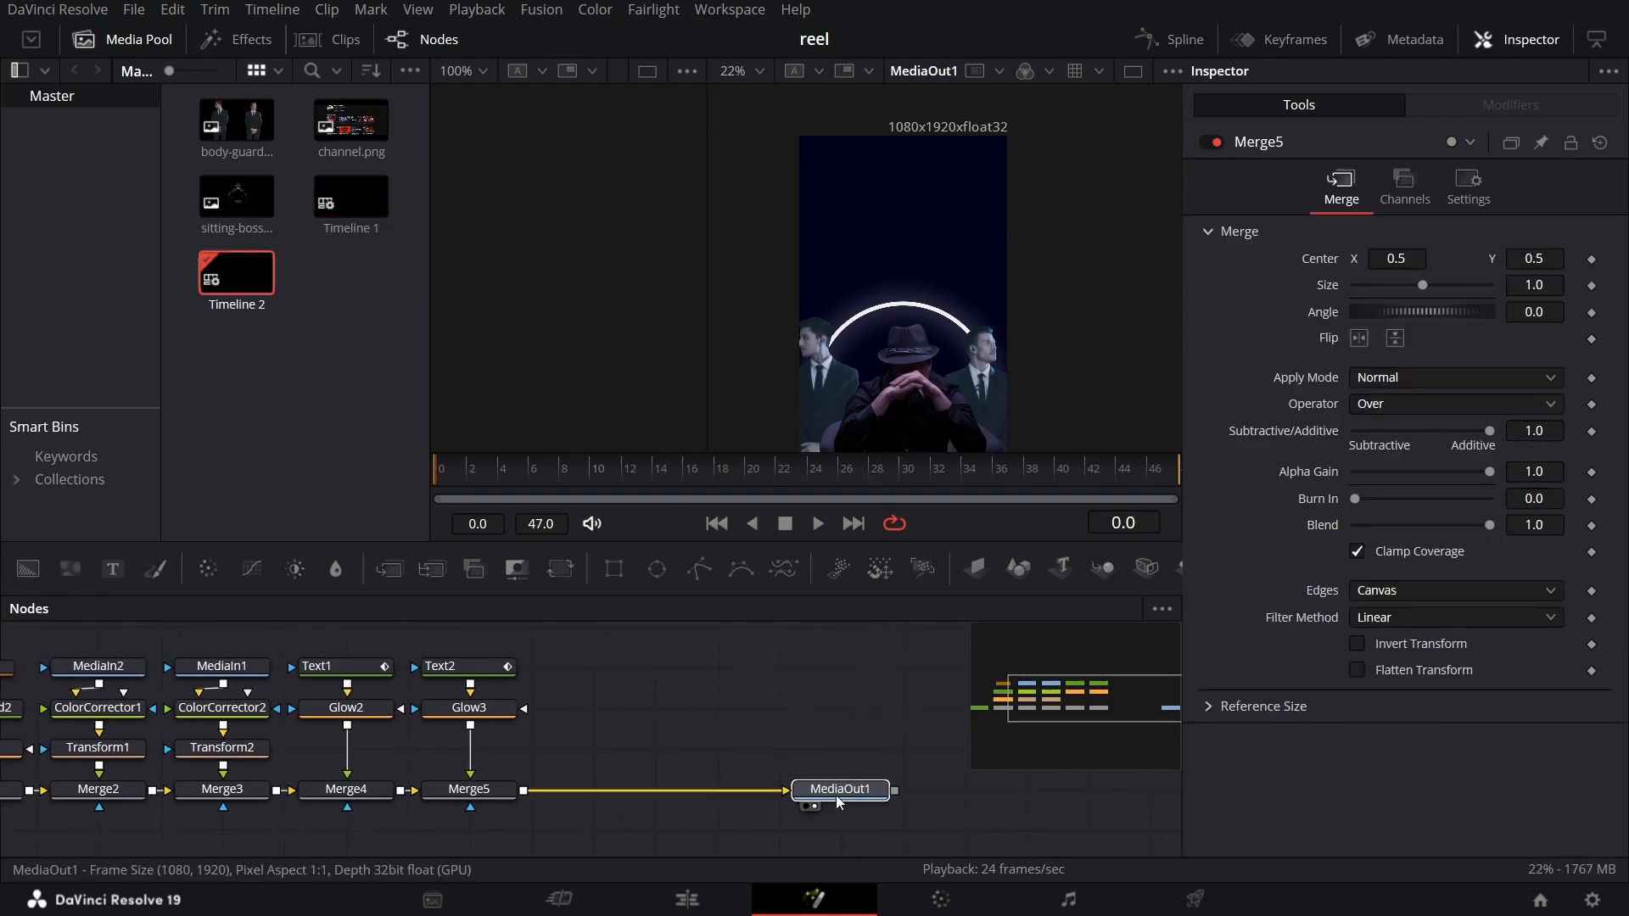
Make room before MediaOut1 and merge a Fast Noise node into the composite after Merge5
{"action": "left_click", "coordinate": [837, 796]}
{"action": "left_click_drag", "start_coordinate": [72, 569], "coordinate": [523, 791]}
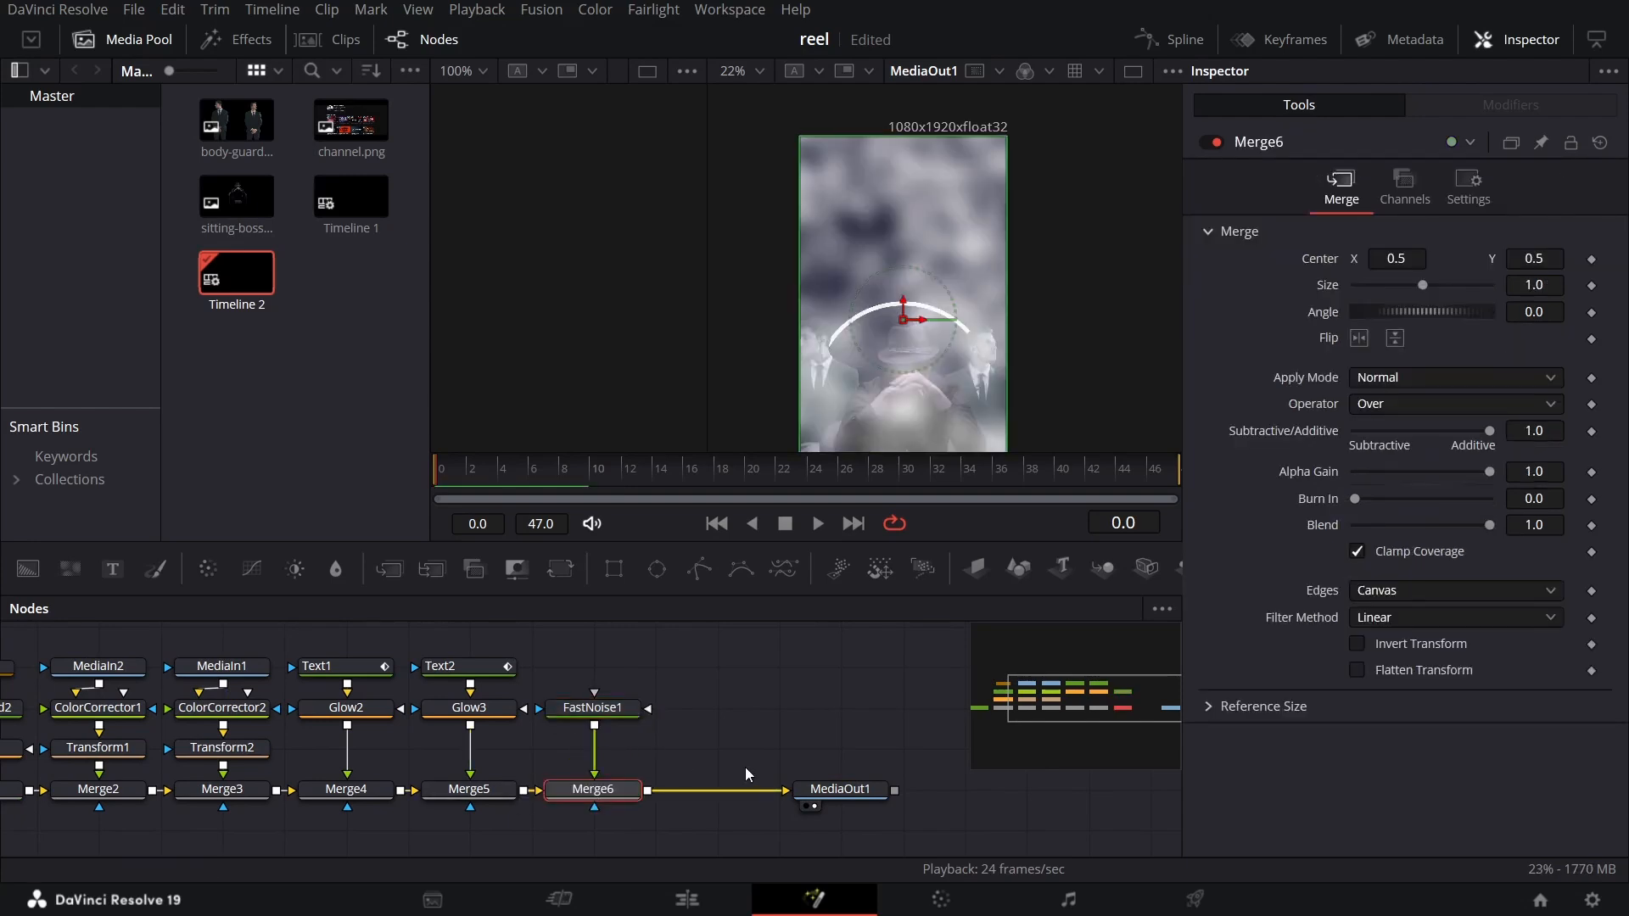
Set the FastNoise1 node's detail to 0.71, contrast to 0.7 and brightness to -0.6
{"action": "left_click", "coordinate": [614, 707]}
{"action": "type", "text": "0.9"}
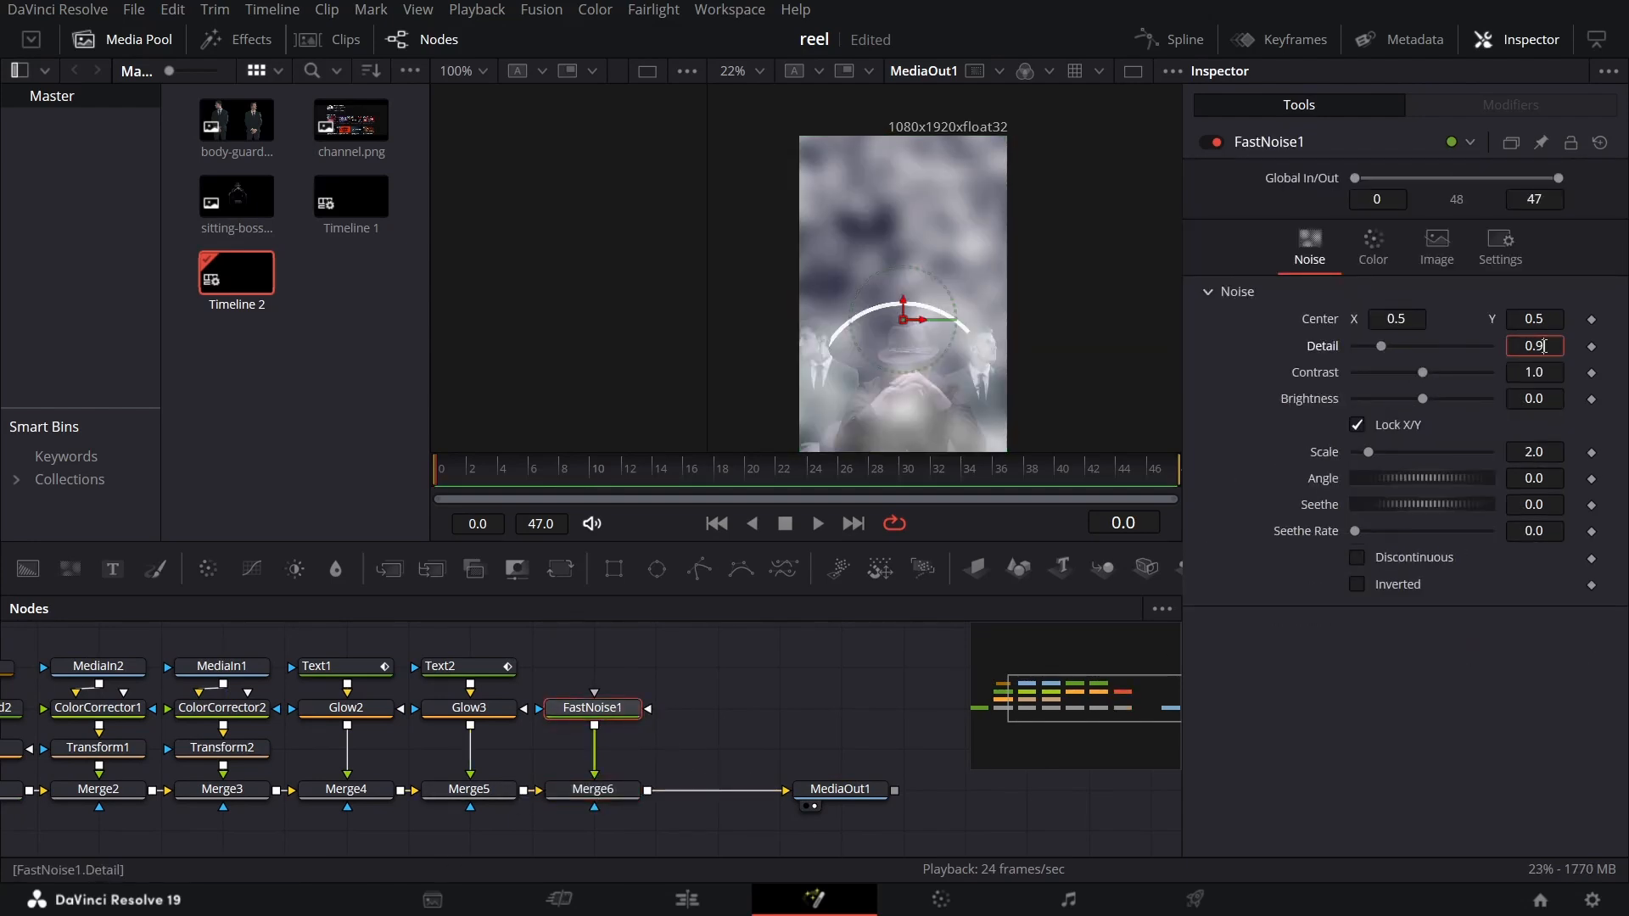
{"action": "key", "text": "BackSpace"}
{"action": "type", "text": "71"}
{"action": "key", "text": "Tab"}
{"action": "type", "text": "0.4"}
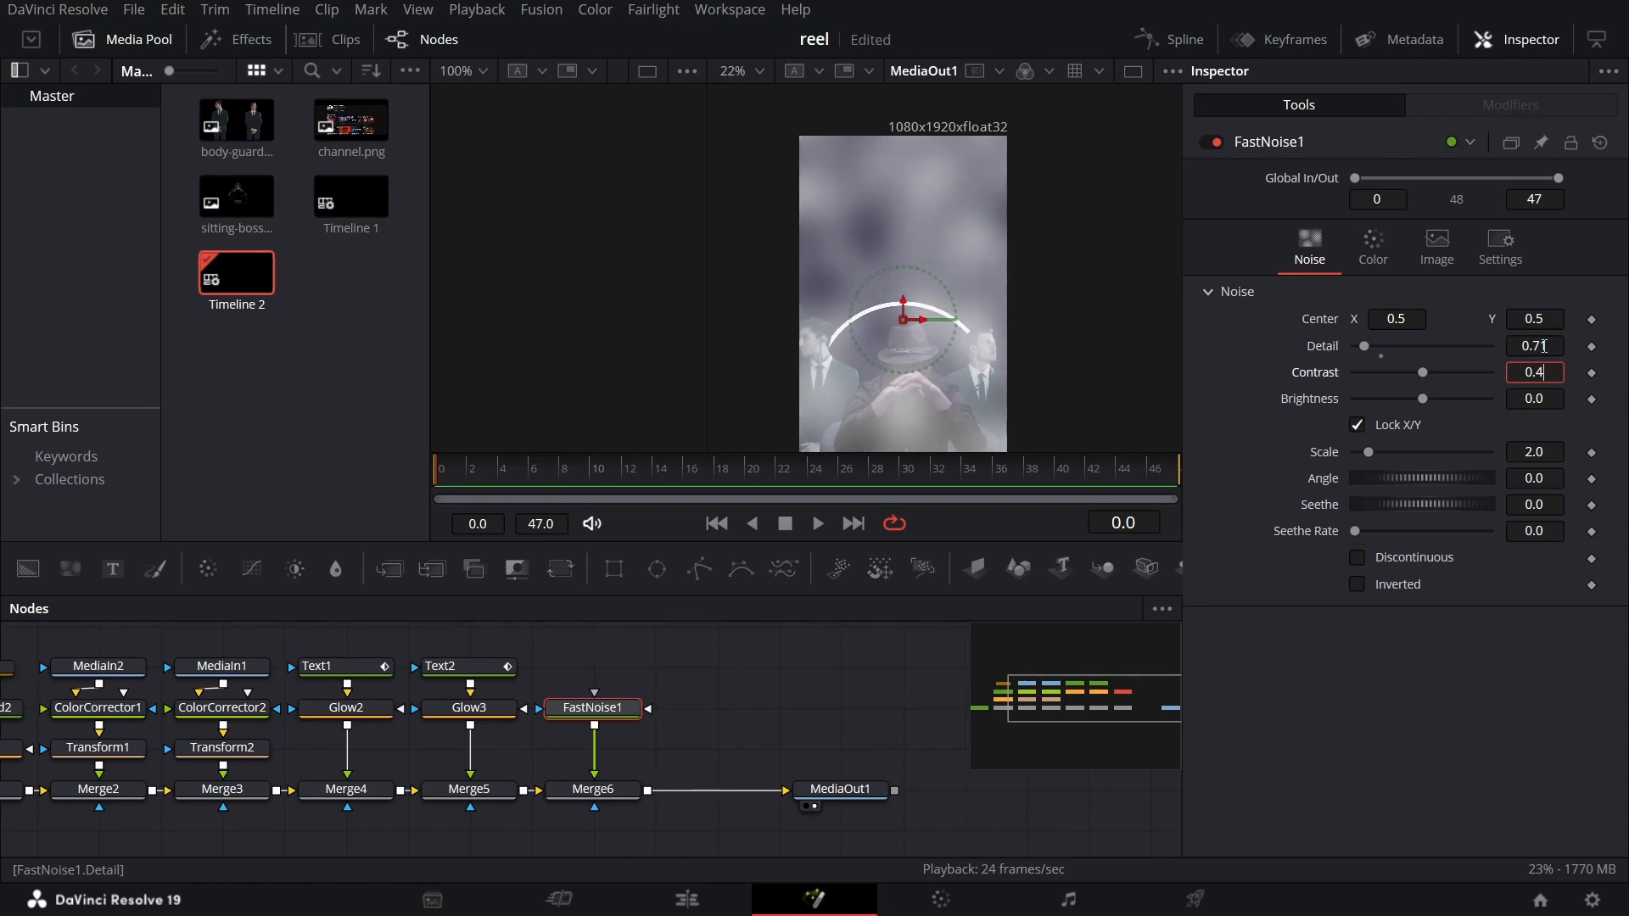
{"action": "key", "text": "BackSpace"}
{"action": "type", "text": "7"}
{"action": "key", "text": "Tab"}
{"action": "type", "text": "-0.6"}
{"action": "key", "text": "Tab"}
Animate the fast noise with a seethe of 90 and a seethe rate of 0.1
{"action": "key", "text": "Tab"}
{"action": "key", "text": "Tab"}
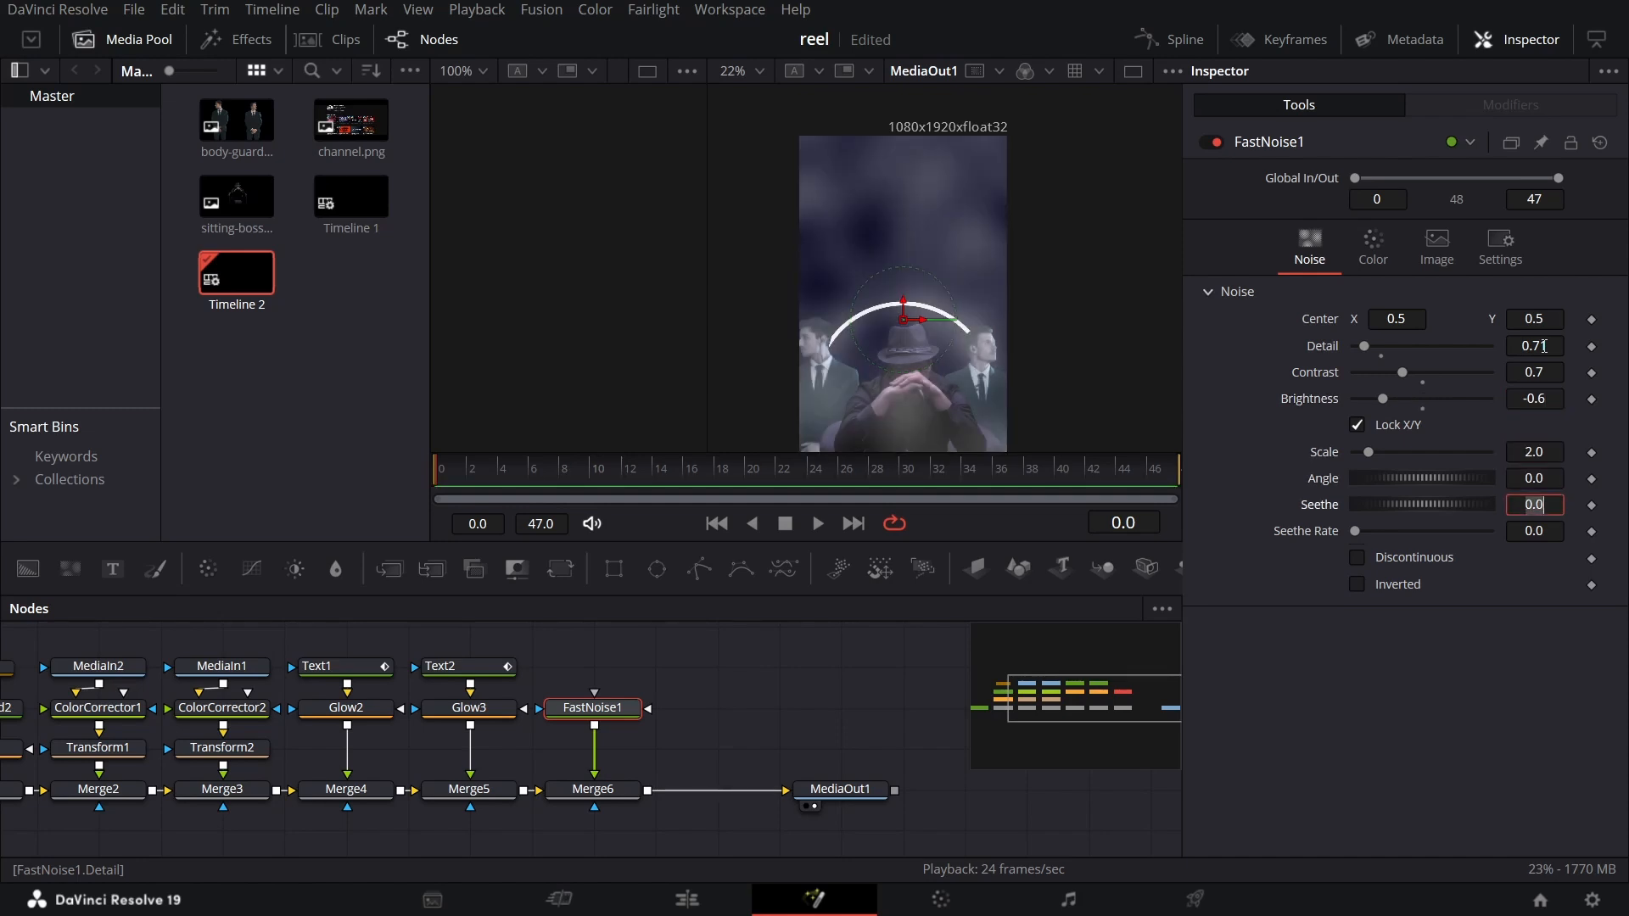
{"action": "type", "text": "90"}
{"action": "key", "text": "Tab"}
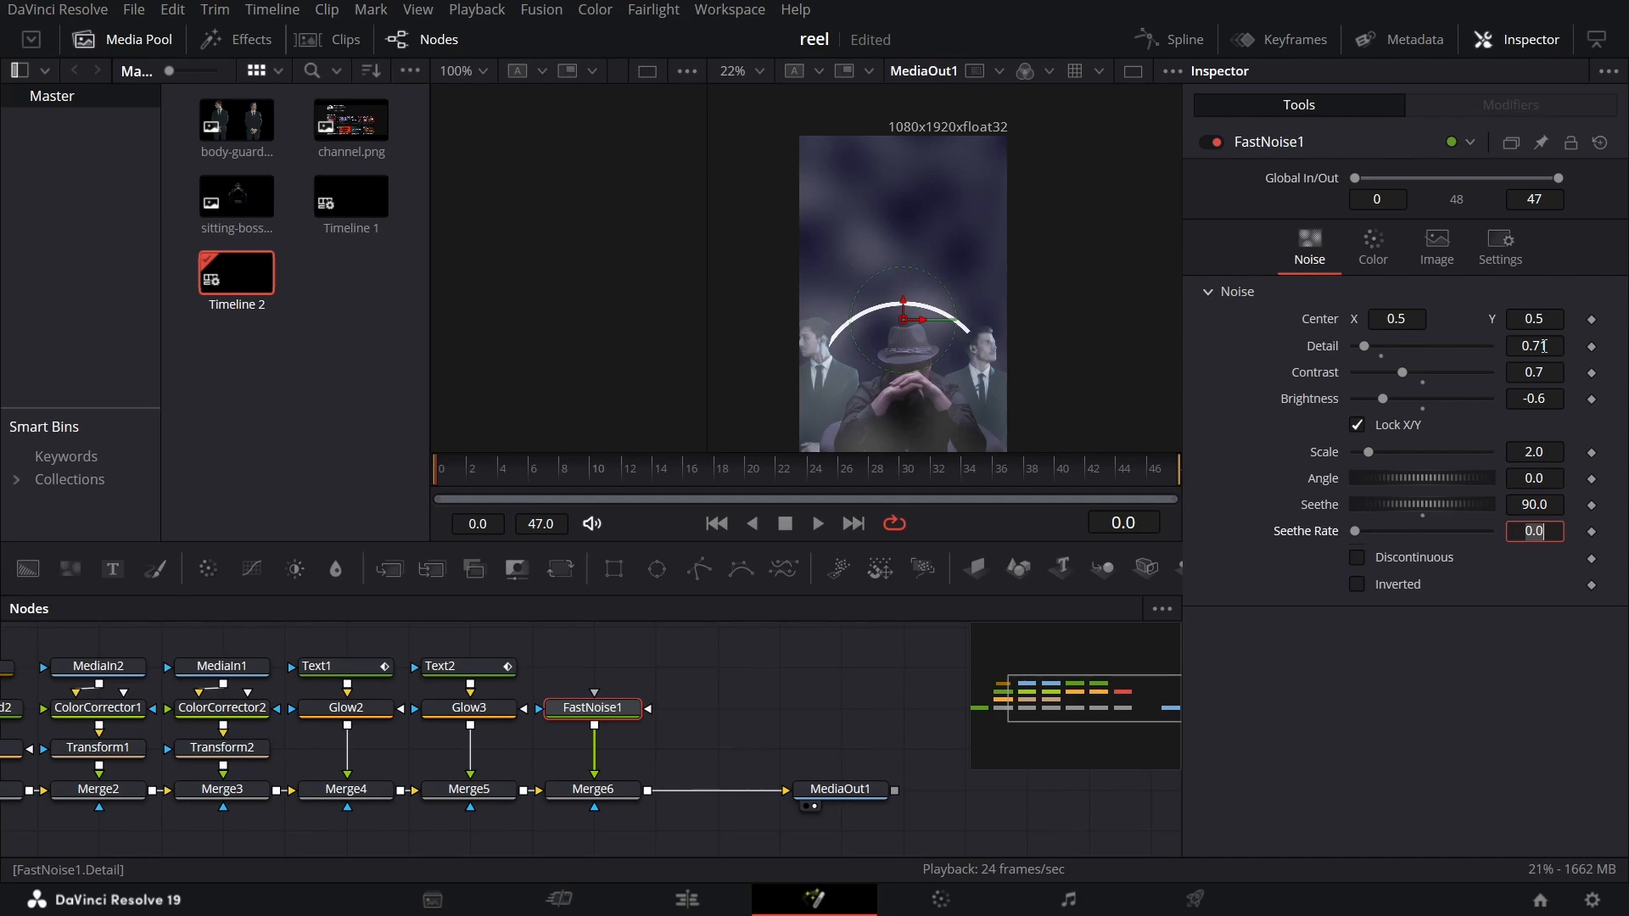
{"action": "type", "text": "0.1"}
{"action": "key", "text": "Tab"}
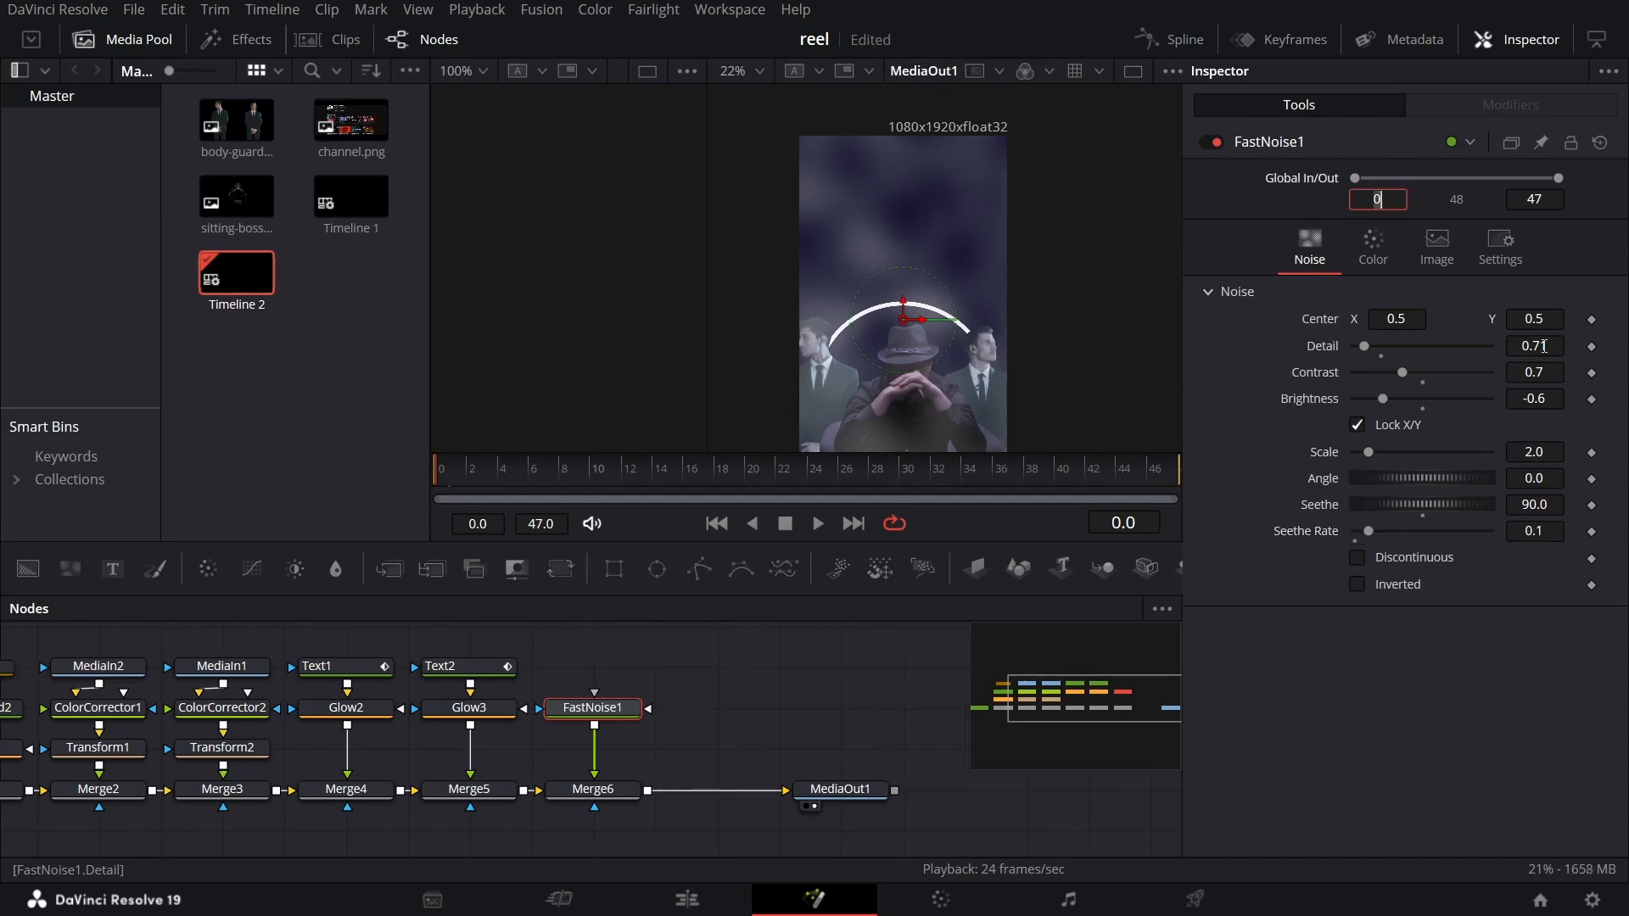
Mask Merge6 with a Rectangle node that has a soft edge of 0.2 and a width of 1.0
{"action": "scroll", "coordinate": [750, 665], "scroll_direction": "down", "scroll_amount": 1}
{"action": "left_click_drag", "start_coordinate": [613, 570], "coordinate": [621, 732]}
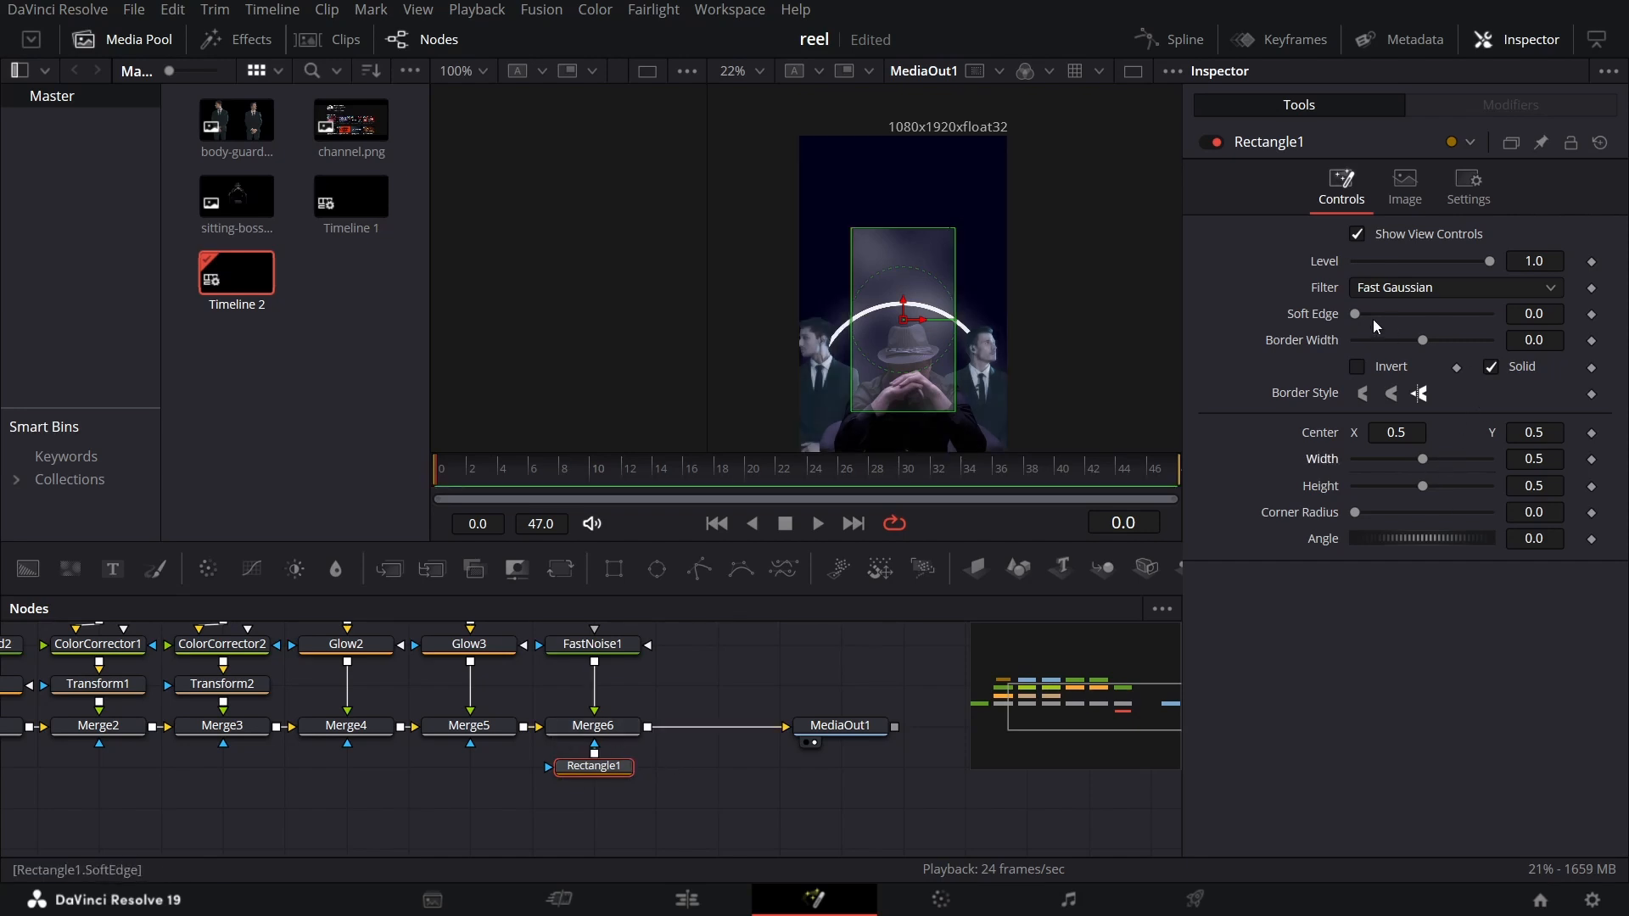
{"action": "left_click_drag", "start_coordinate": [1355, 314], "coordinate": [1489, 314]}
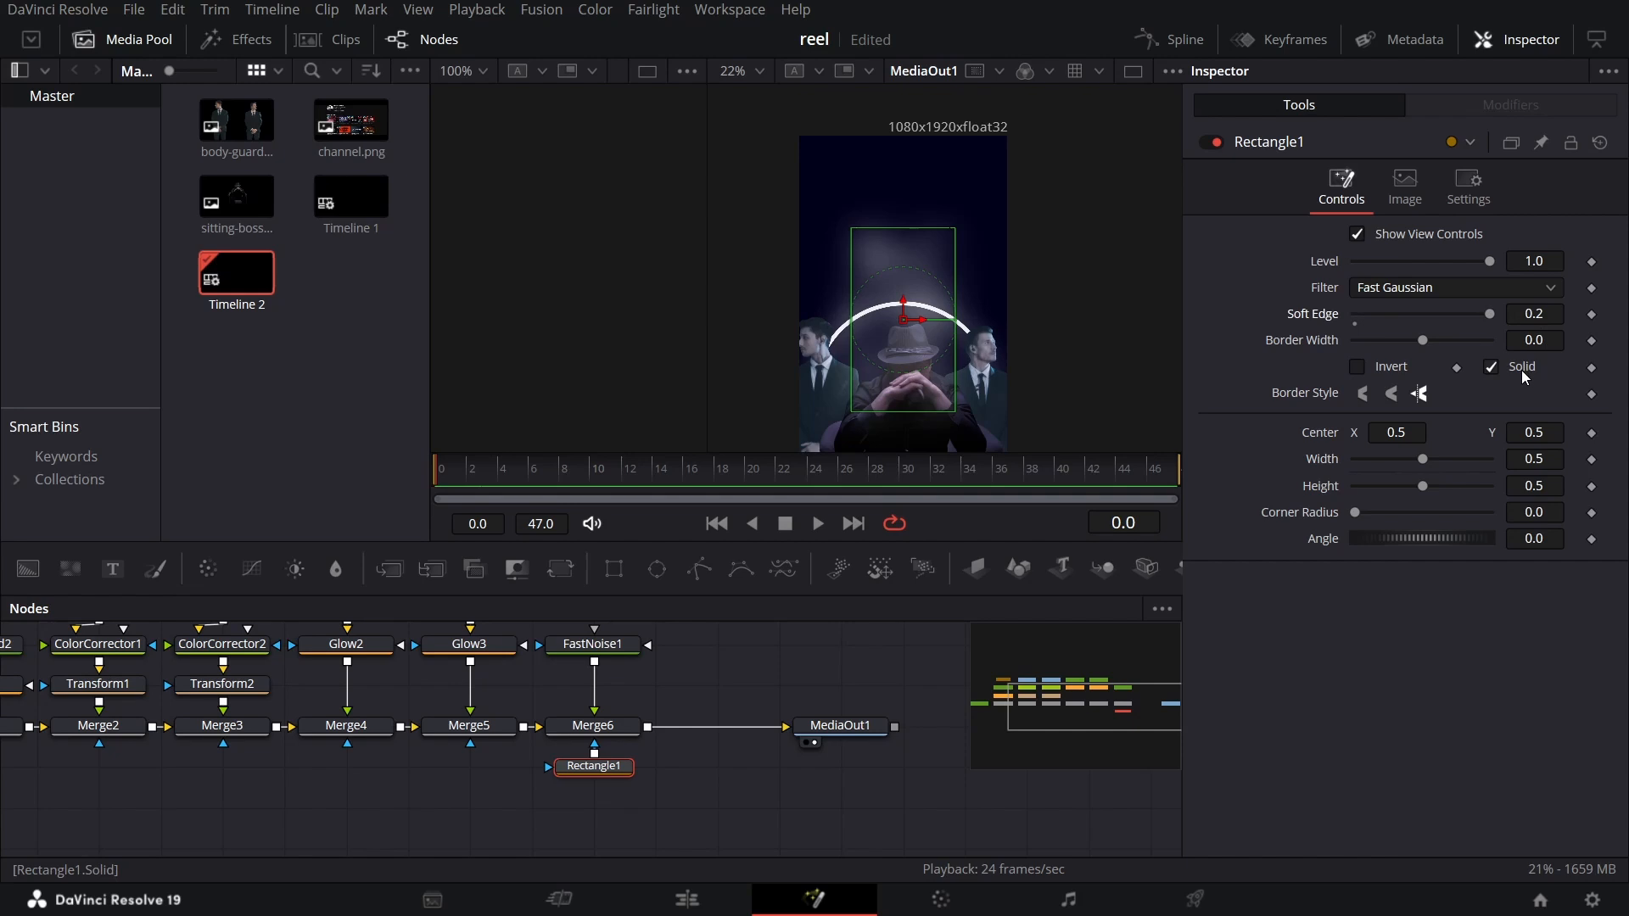
{"action": "left_click_drag", "start_coordinate": [1381, 457], "coordinate": [1514, 462]}
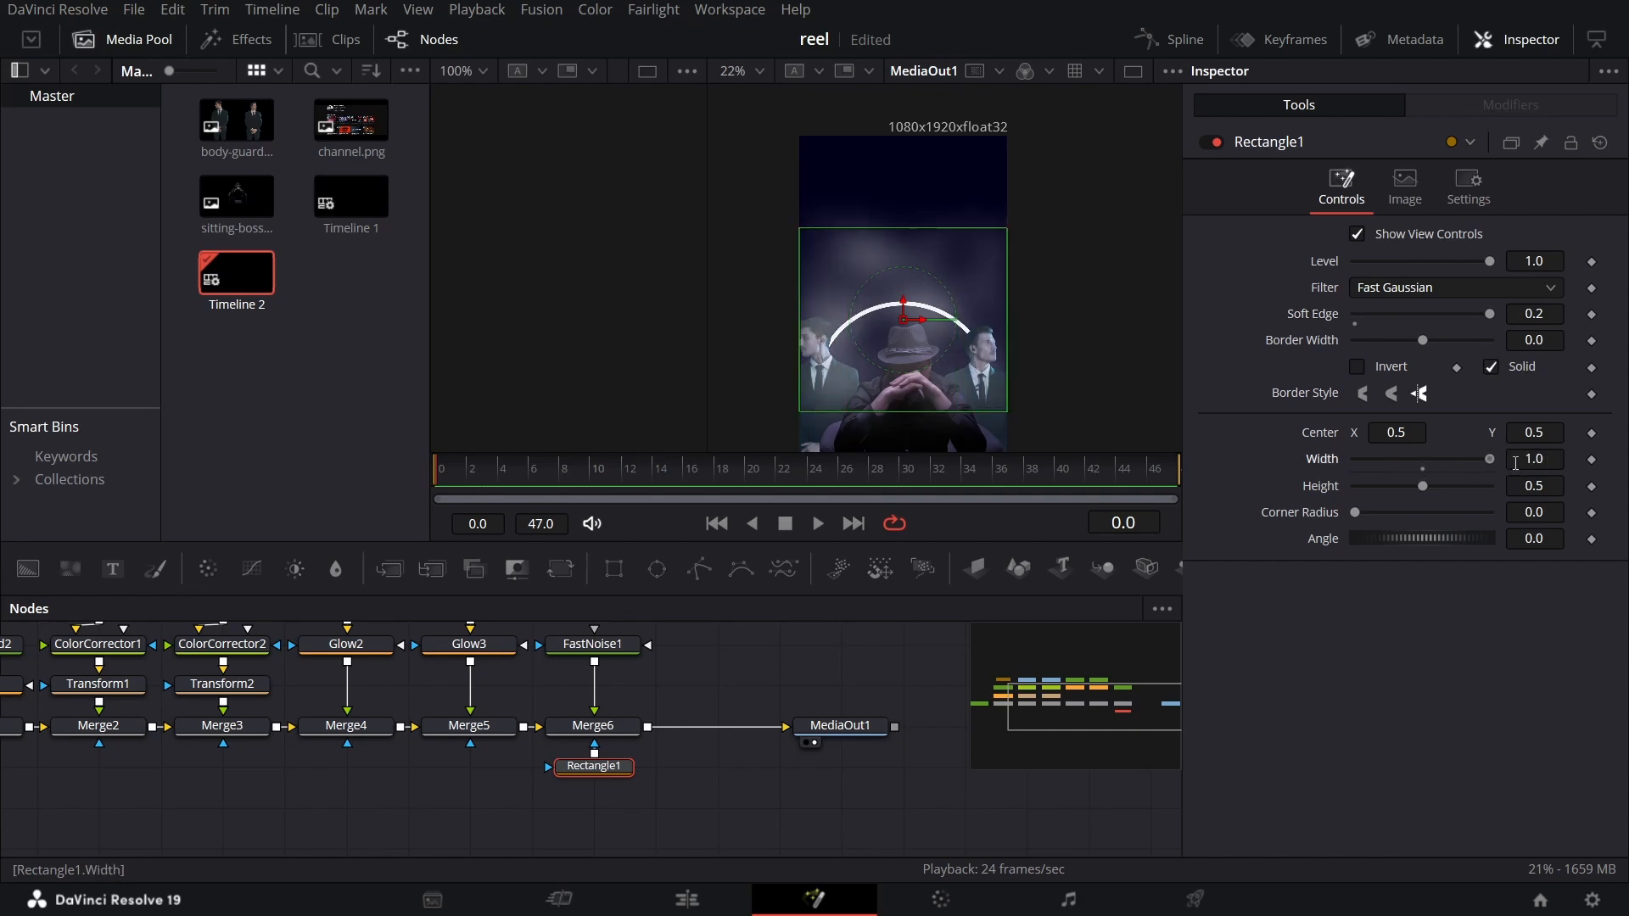
Lower the rectangle mask to the bottom of the frame by setting its center Y to 0.003
{"action": "left_click", "coordinate": [1548, 435]}
{"action": "type", "text": "0.003"}
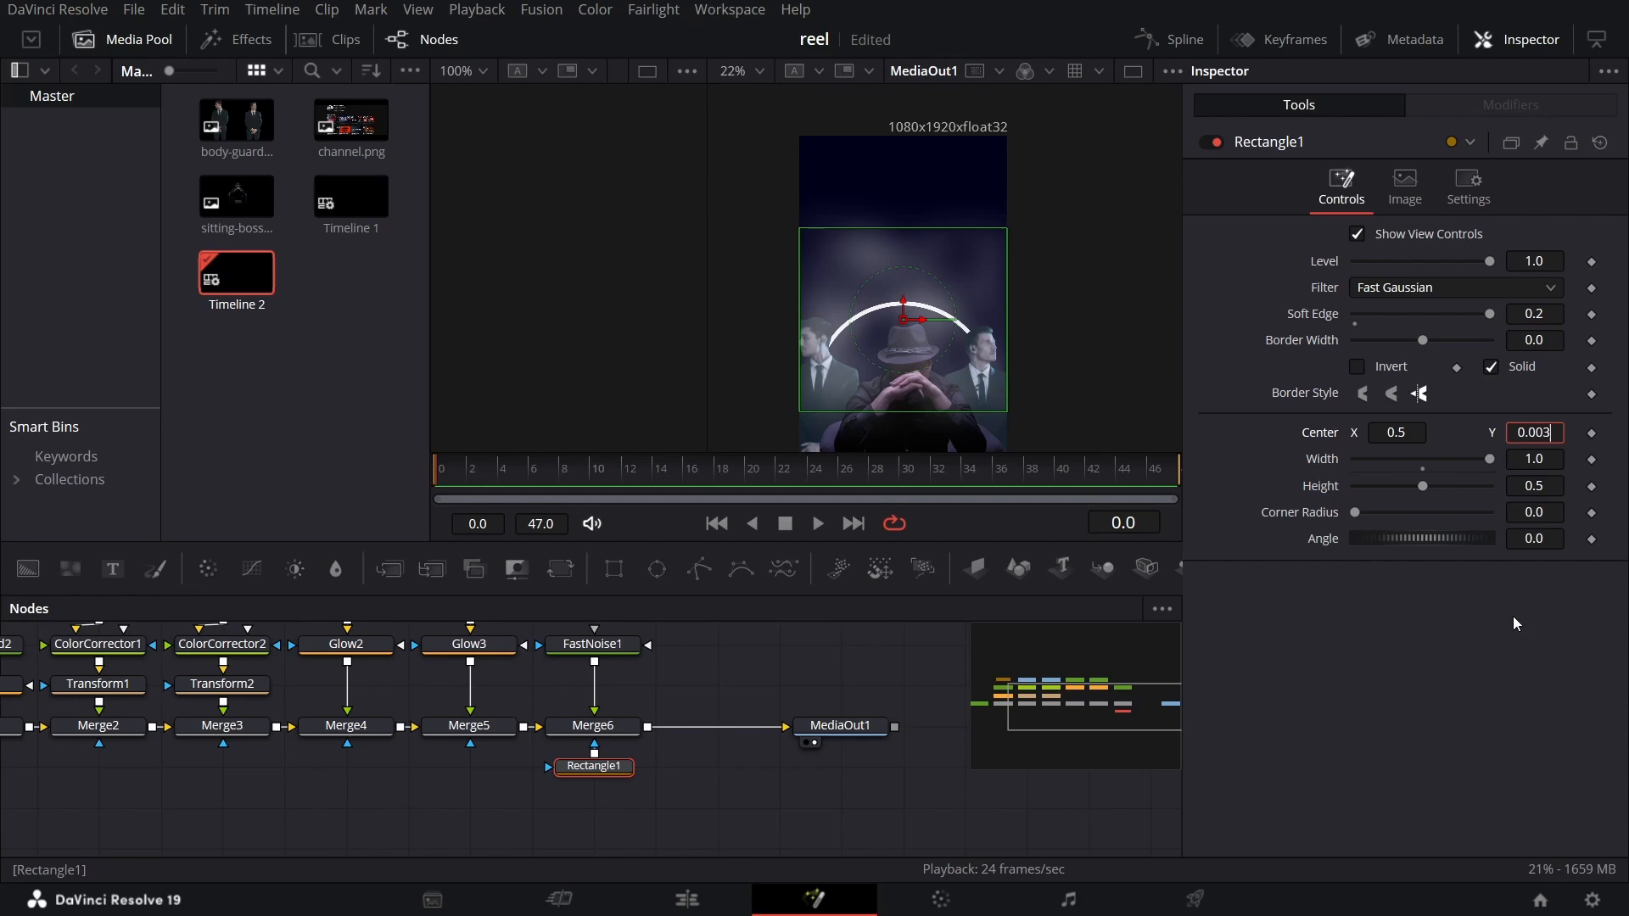
{"action": "key", "text": "Tab"}
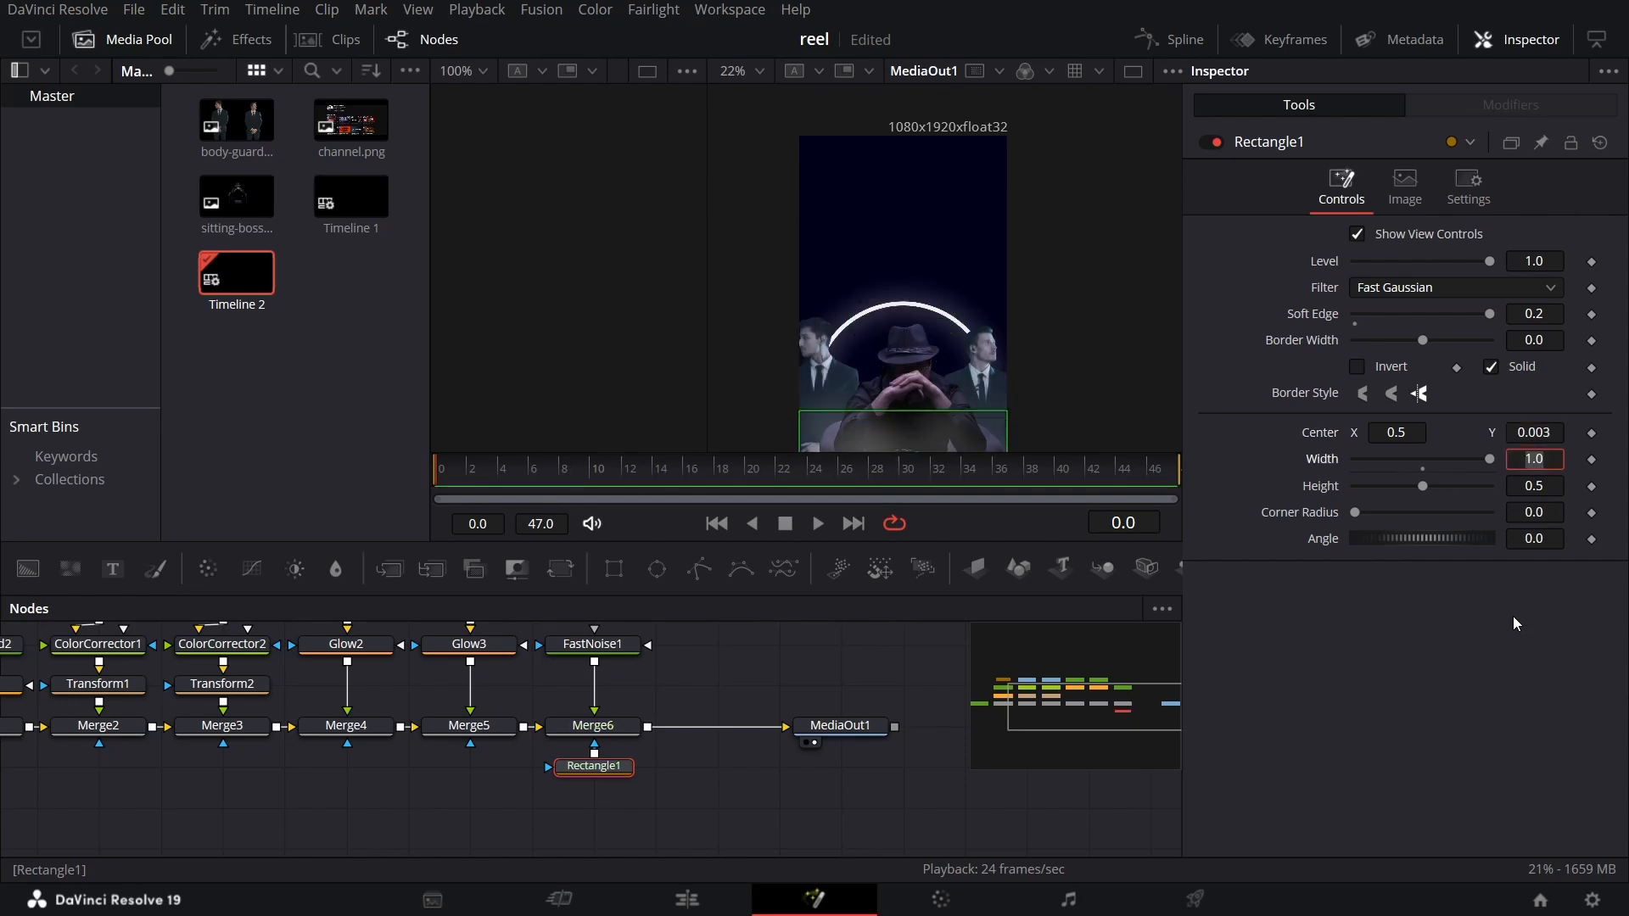
{"action": "scroll", "coordinate": [995, 368], "scroll_direction": "down", "scroll_amount": 3}
{"action": "scroll", "coordinate": [995, 368], "scroll_direction": "up", "scroll_amount": 1}
{"action": "left_click", "coordinate": [874, 660]}
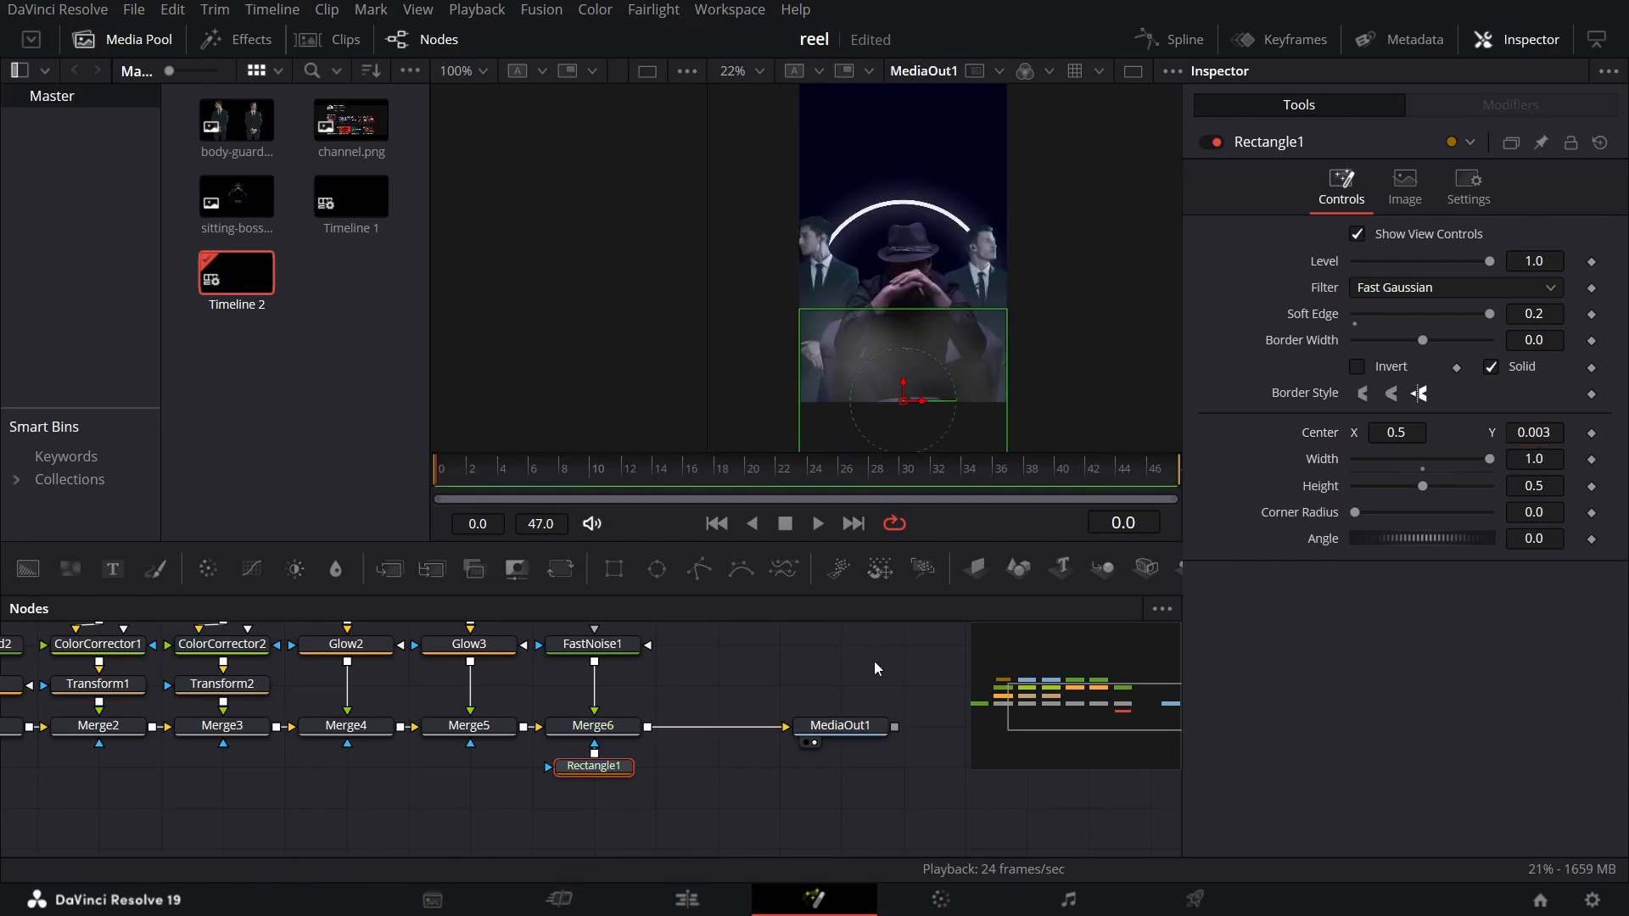
Play the composition to check the moving fog at the base of the frame
{"action": "key", "text": "space"}
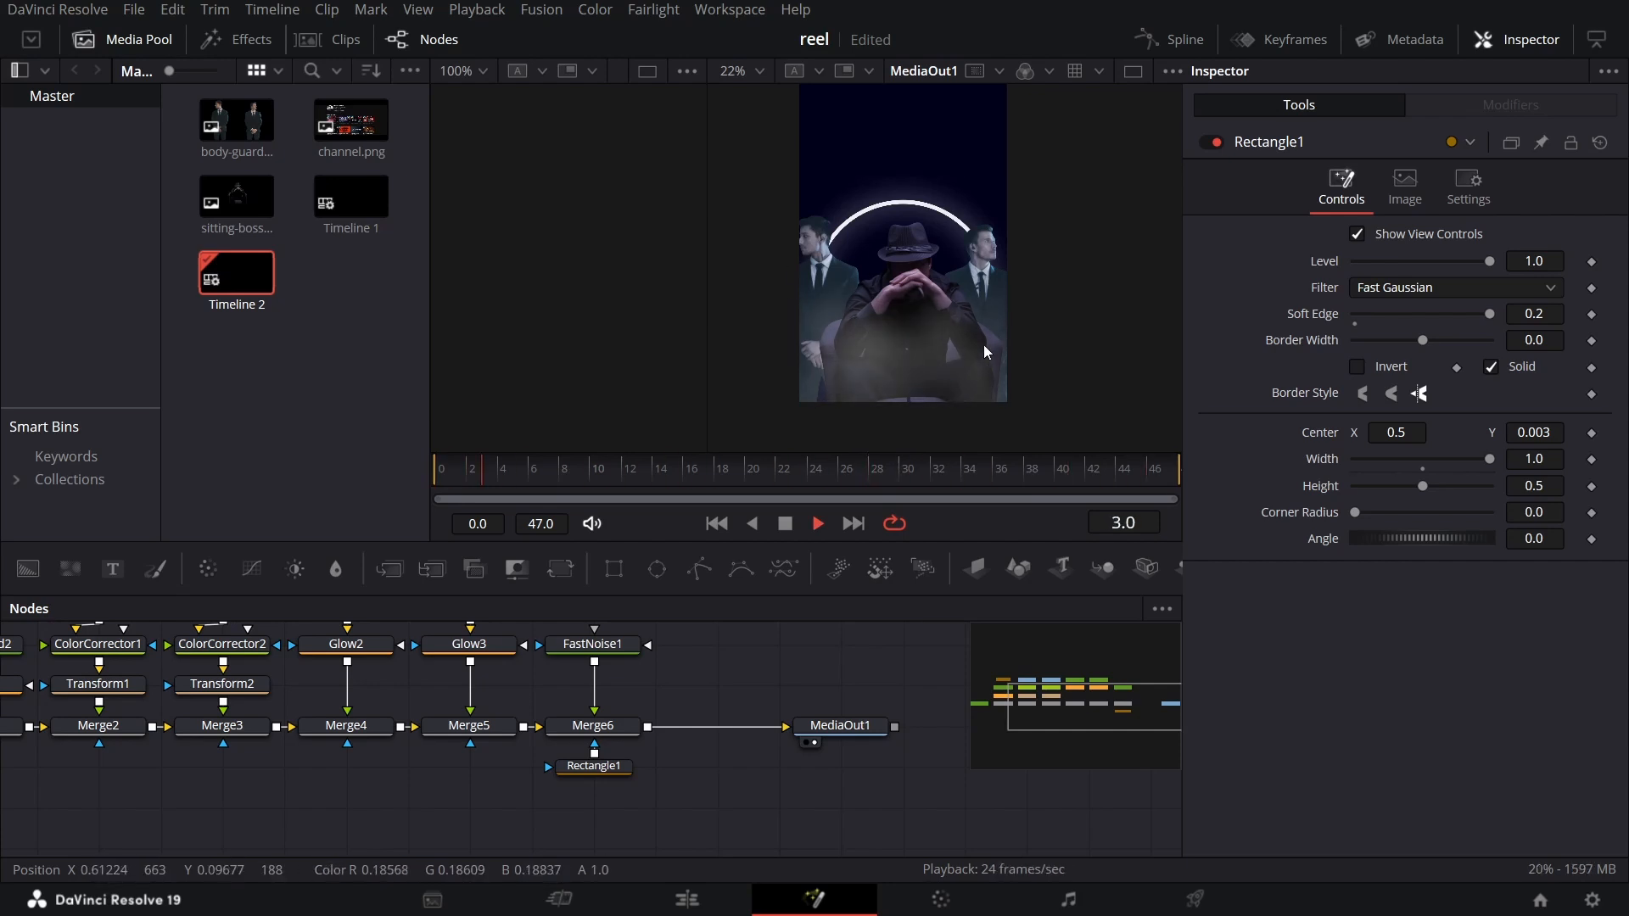
{"action": "scroll", "coordinate": [1011, 329], "scroll_direction": "up", "scroll_amount": 1}
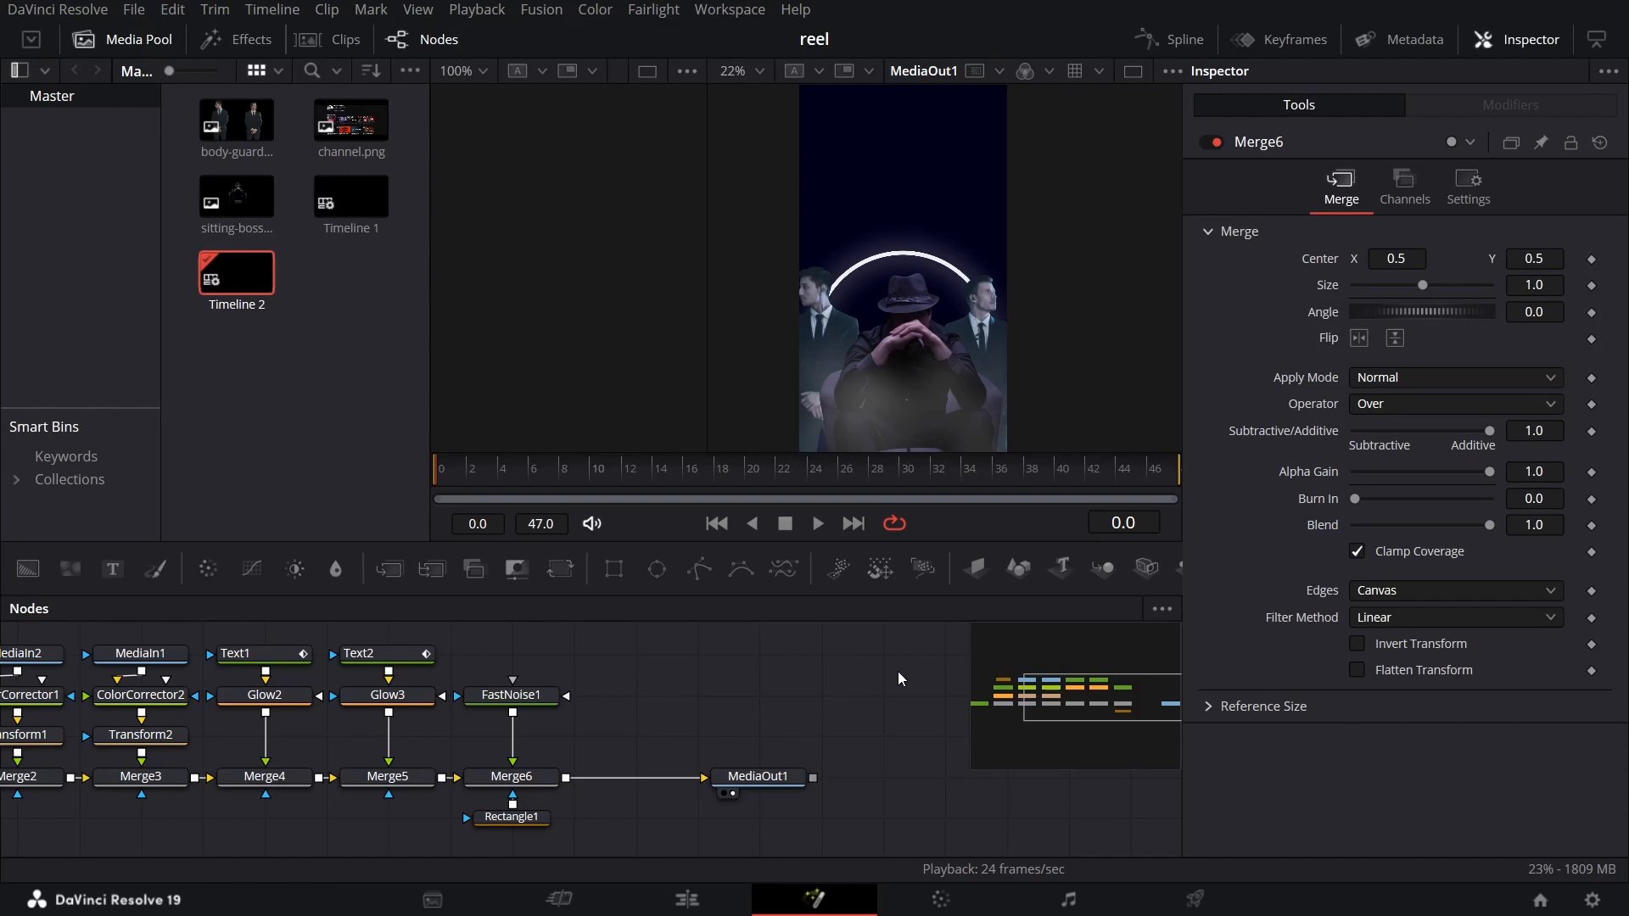
Insert an Image Plane 3D, Merge 3D and Renderer 3D chain between Merge6 and MediaOut1
{"action": "left_click_drag", "start_coordinate": [862, 699], "coordinate": [722, 701]}
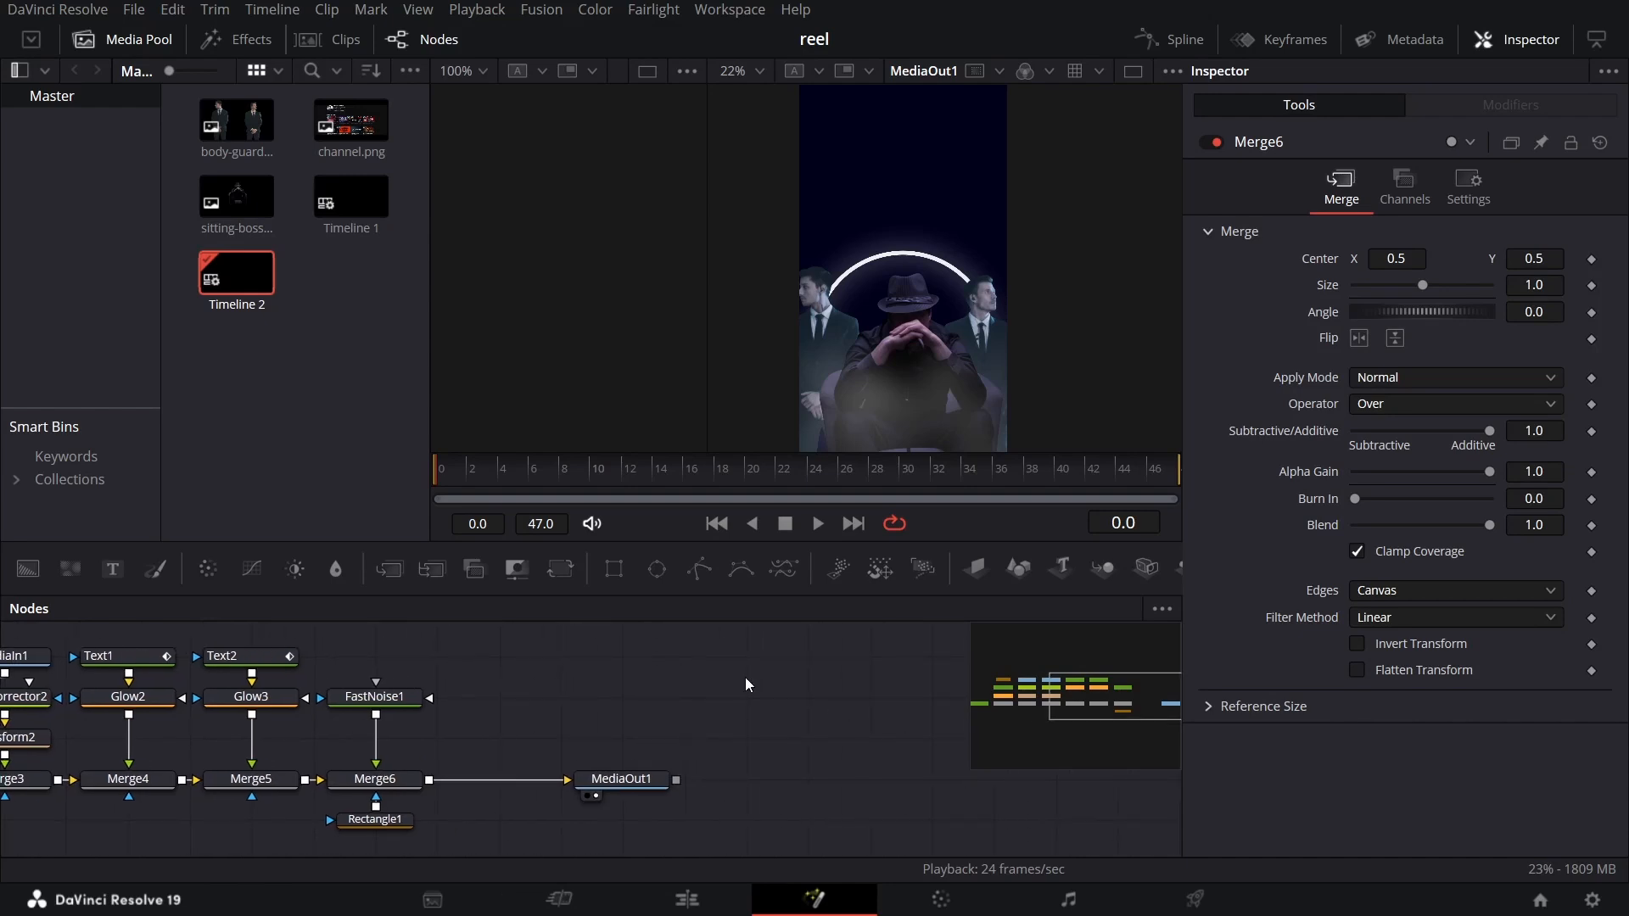
{"action": "left_click_drag", "start_coordinate": [971, 570], "coordinate": [550, 692]}
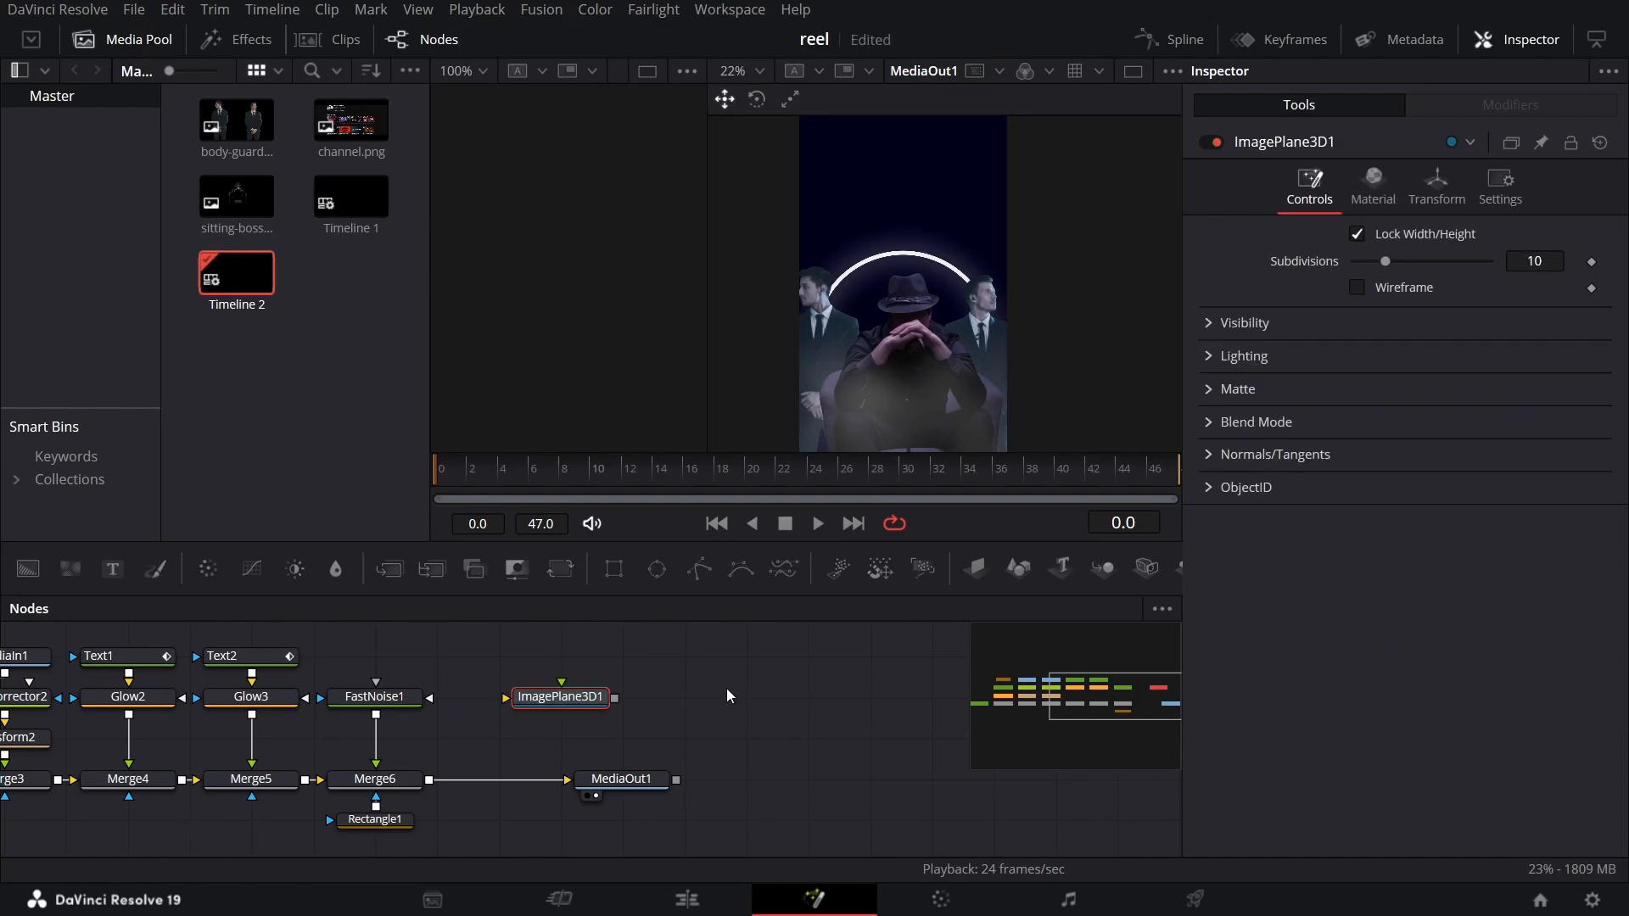
{"action": "left_click", "coordinate": [1112, 574]}
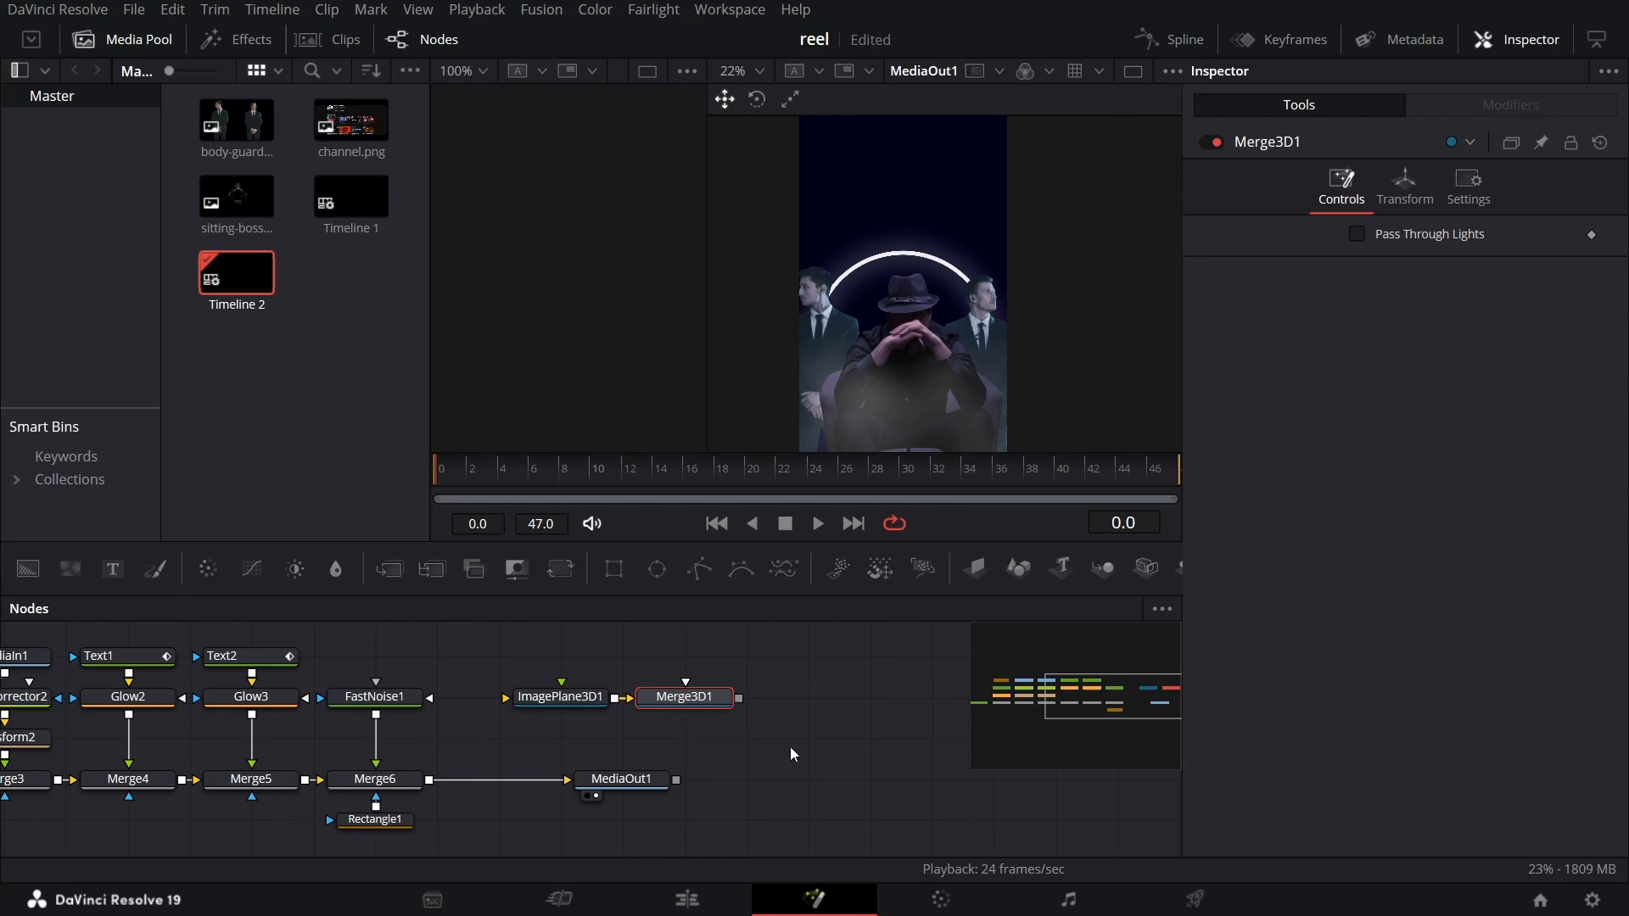
{"action": "key", "text": "shift+space"}
{"action": "type", "text": "re"}
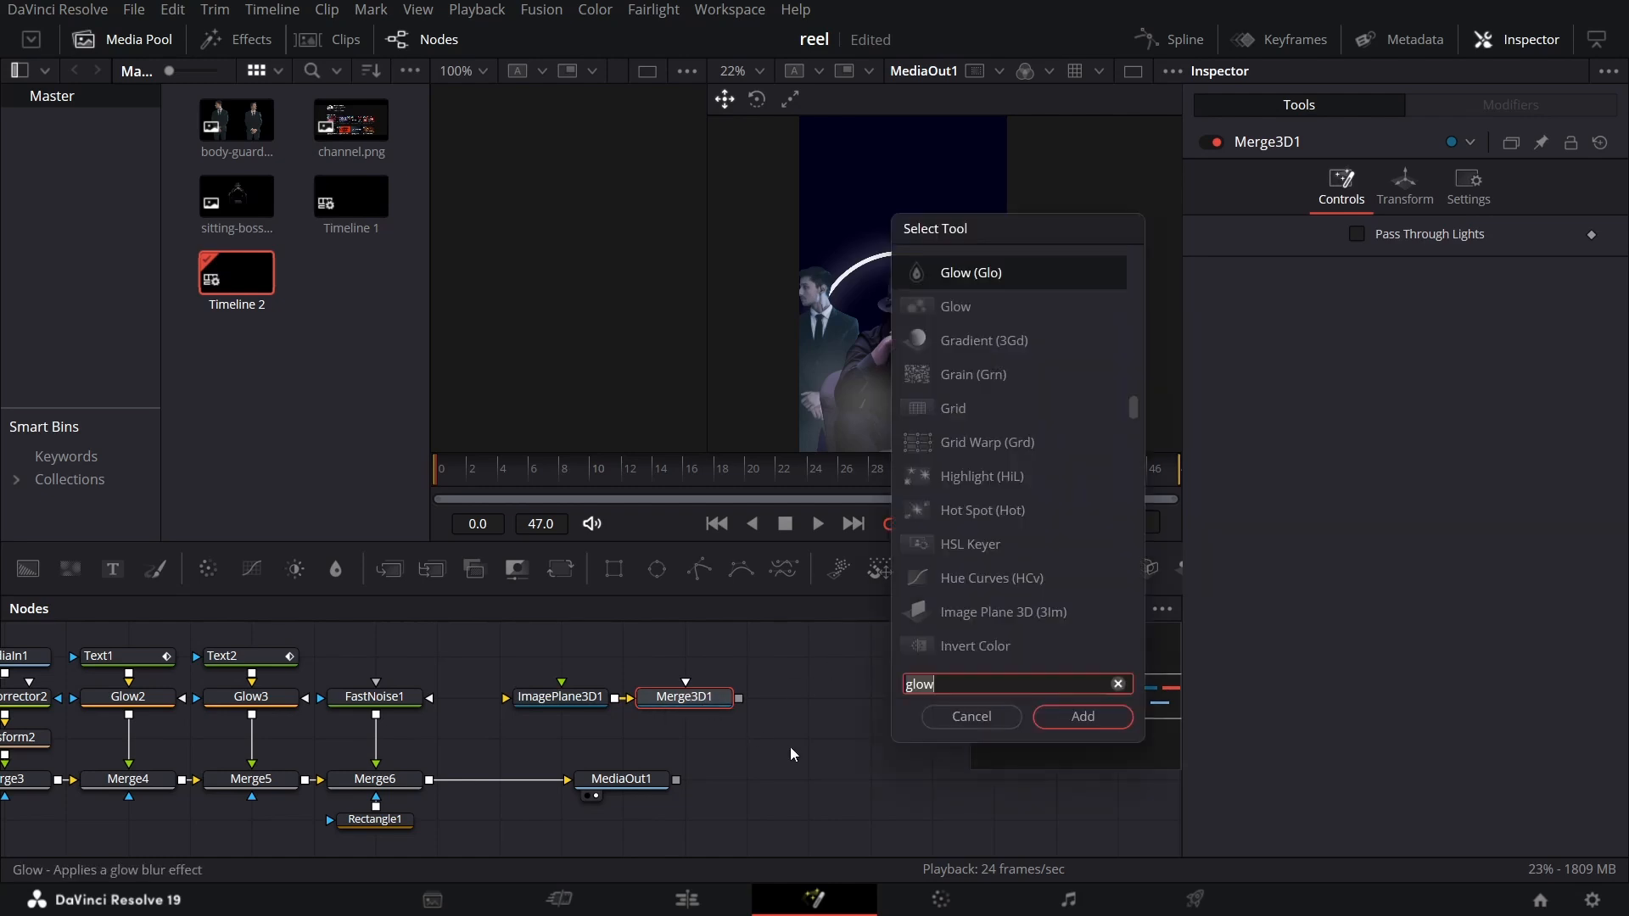
{"action": "type", "text": "nder"}
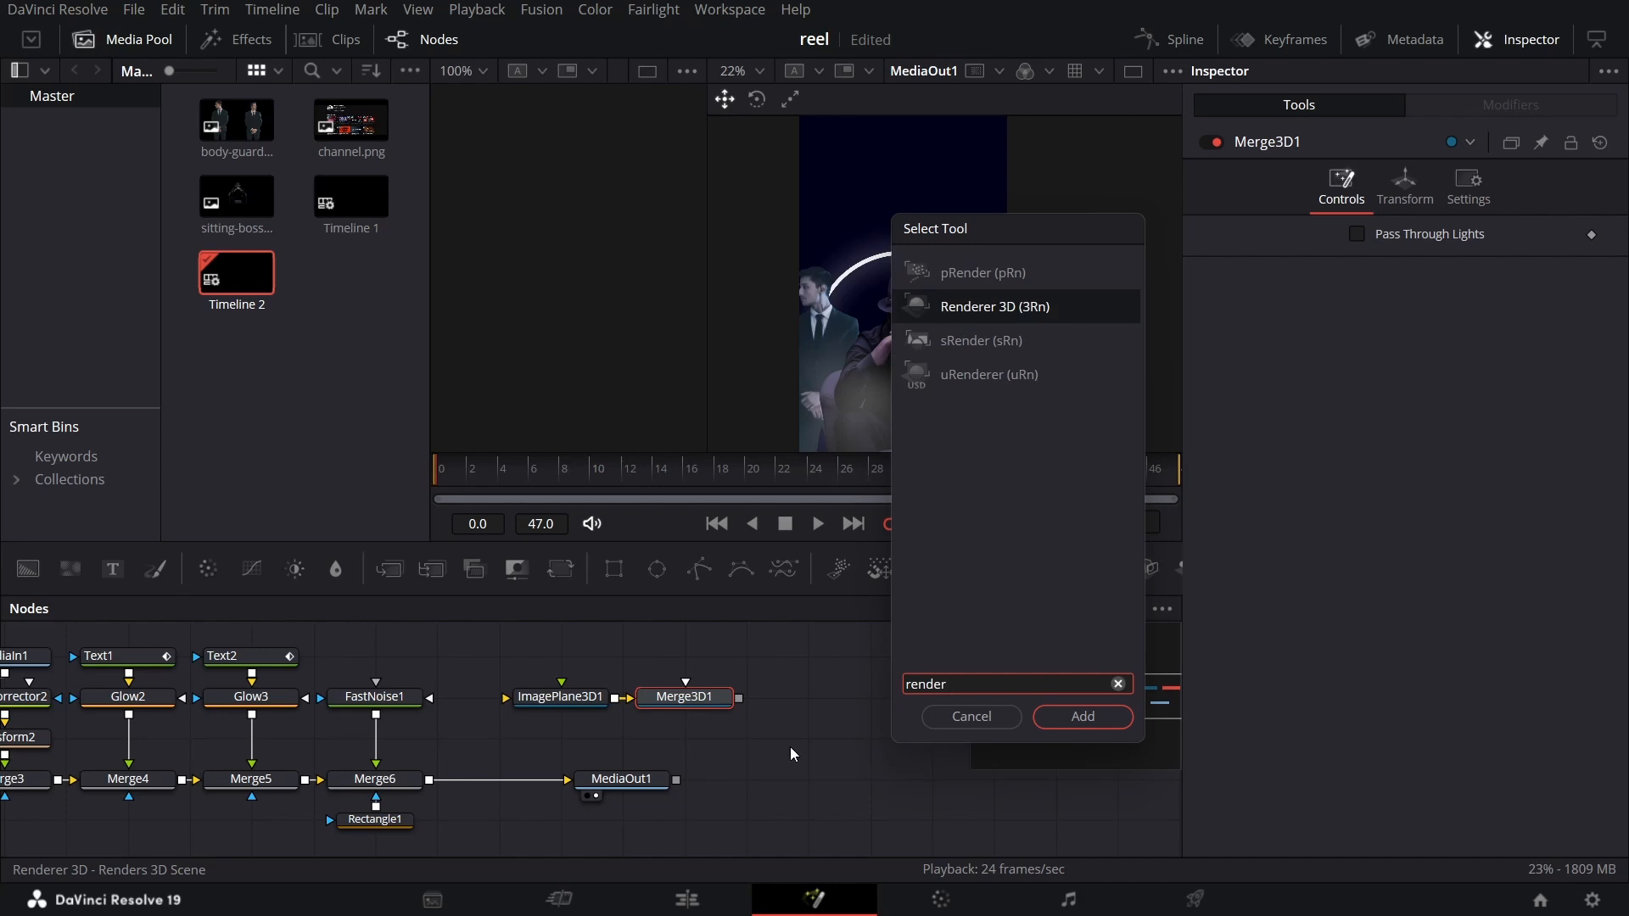
{"action": "key", "text": "Return"}
{"action": "left_click_drag", "start_coordinate": [536, 782], "coordinate": [536, 704]}
{"action": "left_click_drag", "start_coordinate": [862, 698], "coordinate": [987, 794]}
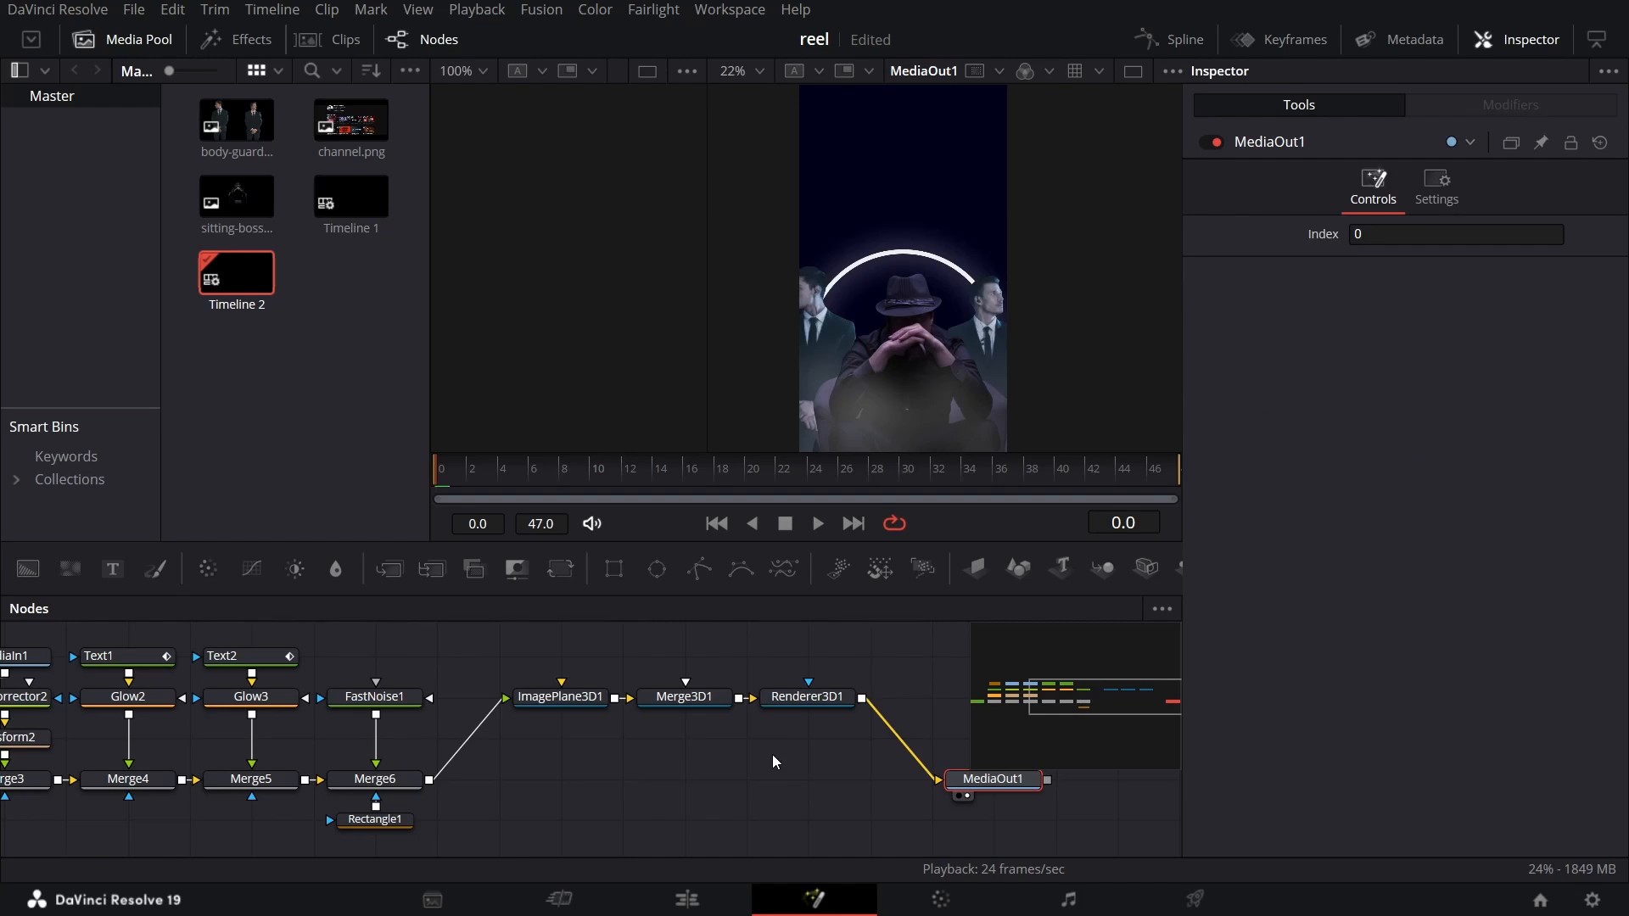
Open the transform settings of the ImagePlane3D1 node
{"action": "left_click", "coordinate": [588, 709]}
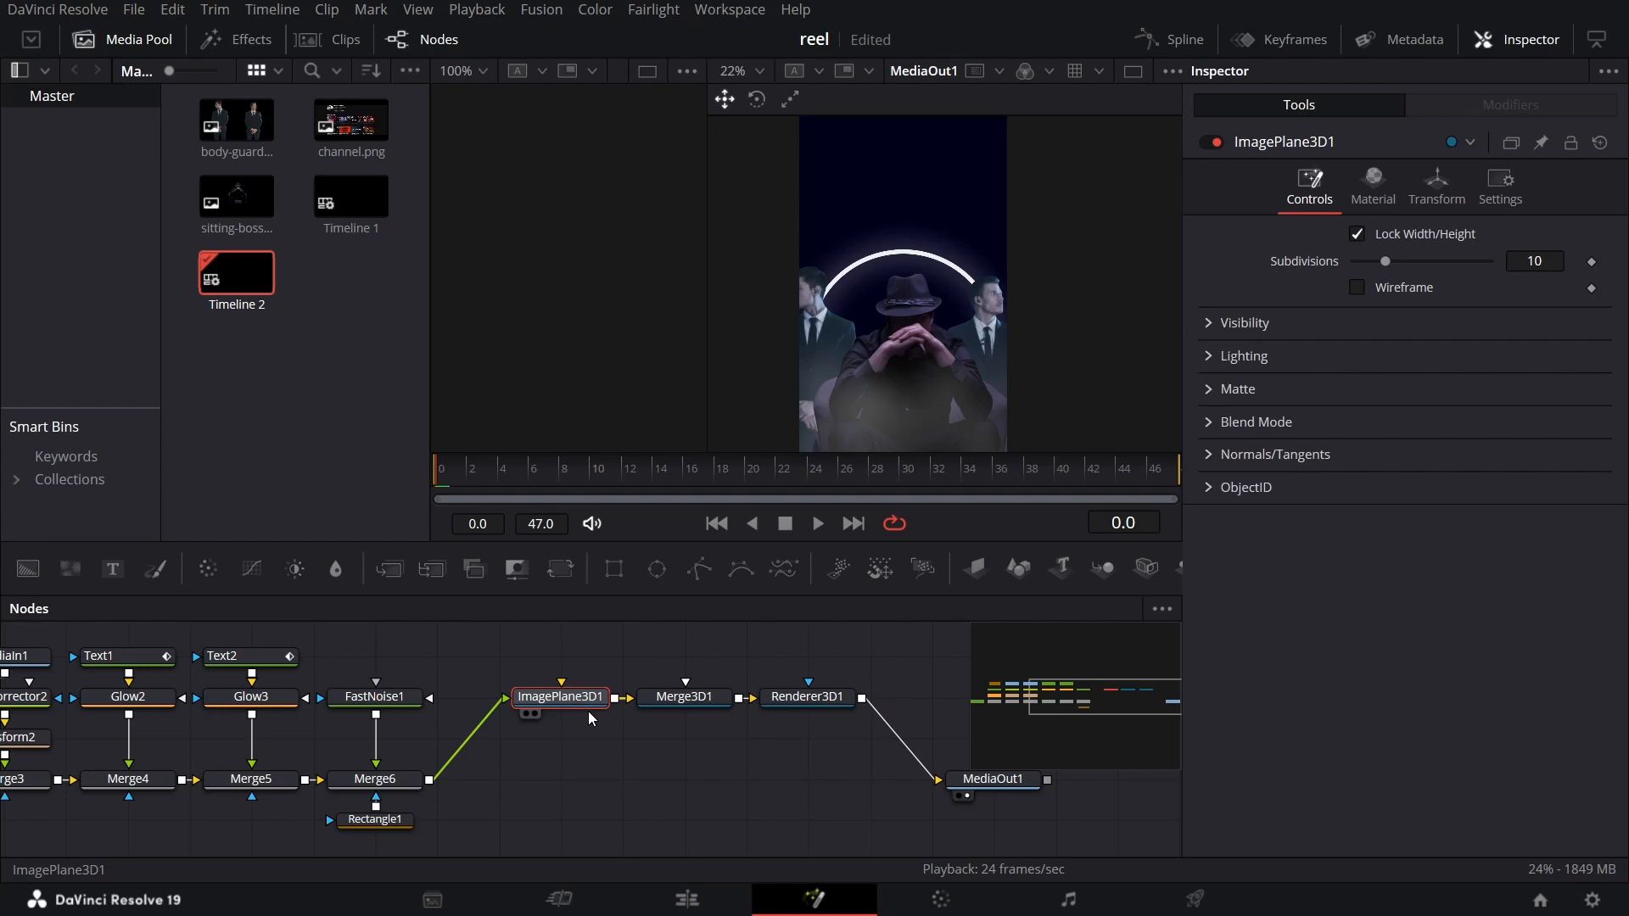
{"action": "left_click", "coordinate": [1433, 212]}
Try out the image plane's X translation and X rotation, undoing each change
{"action": "left_click_drag", "start_coordinate": [1422, 261], "coordinate": [1414, 259]}
{"action": "key", "text": "ctrl+z"}
{"action": "left_click_drag", "start_coordinate": [1419, 400], "coordinate": [1407, 407]}
{"action": "key", "text": "ctrl+z"}
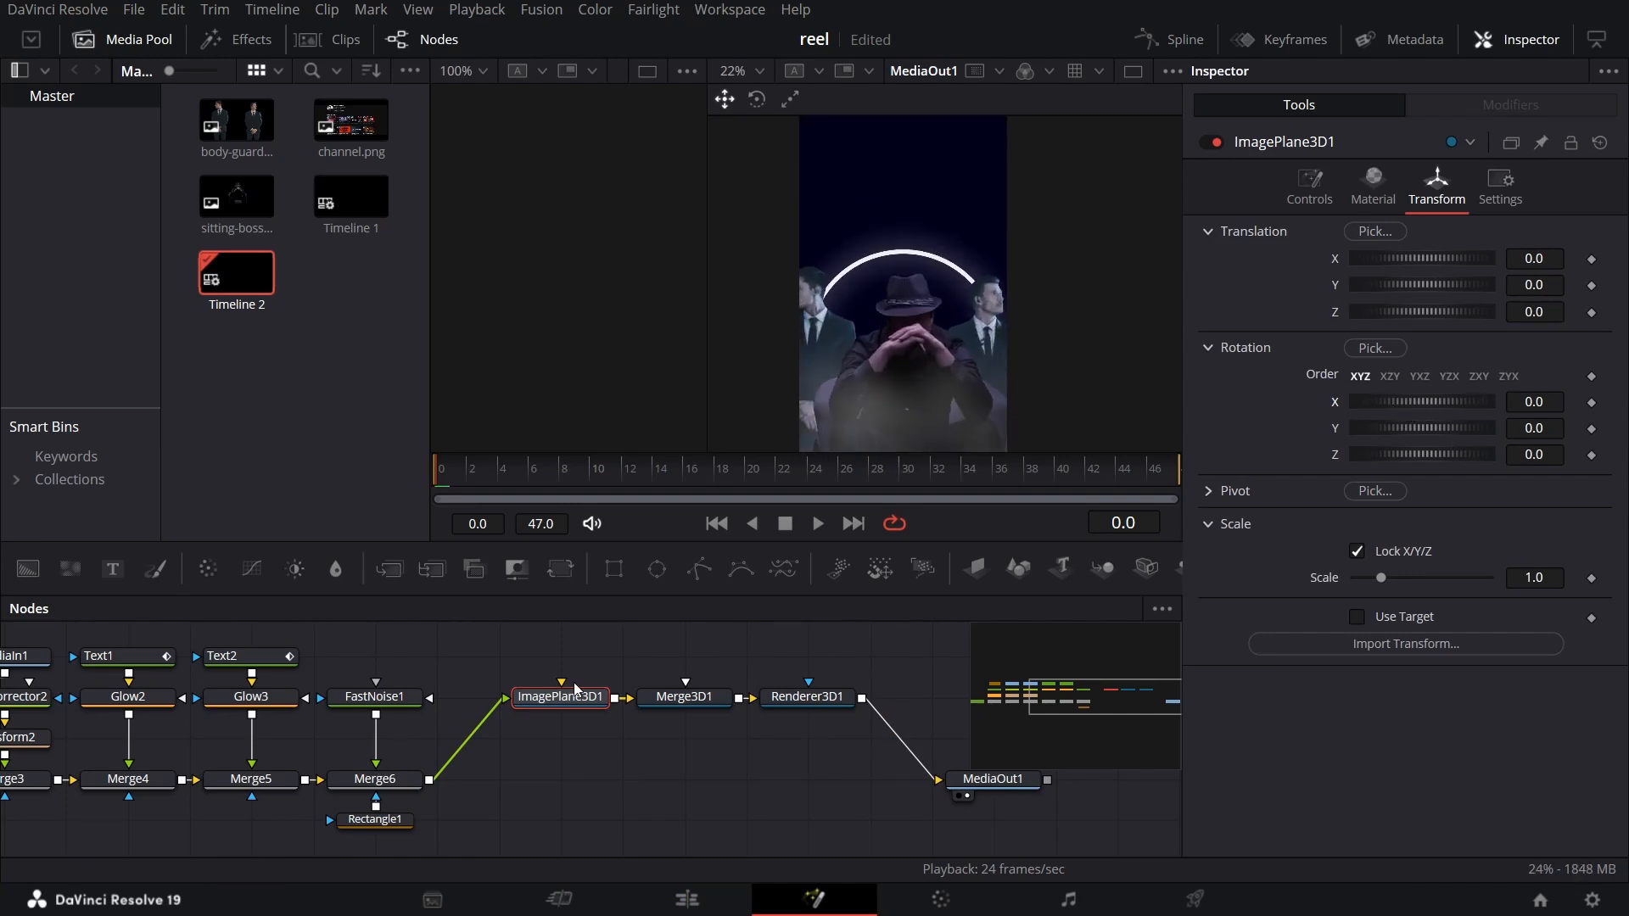
Line up the 3D nodes with Merge6, and keyframe ImagePlane3D1's X and Y translation at frame 15
{"action": "left_click_drag", "start_coordinate": [513, 747], "coordinate": [816, 704]}
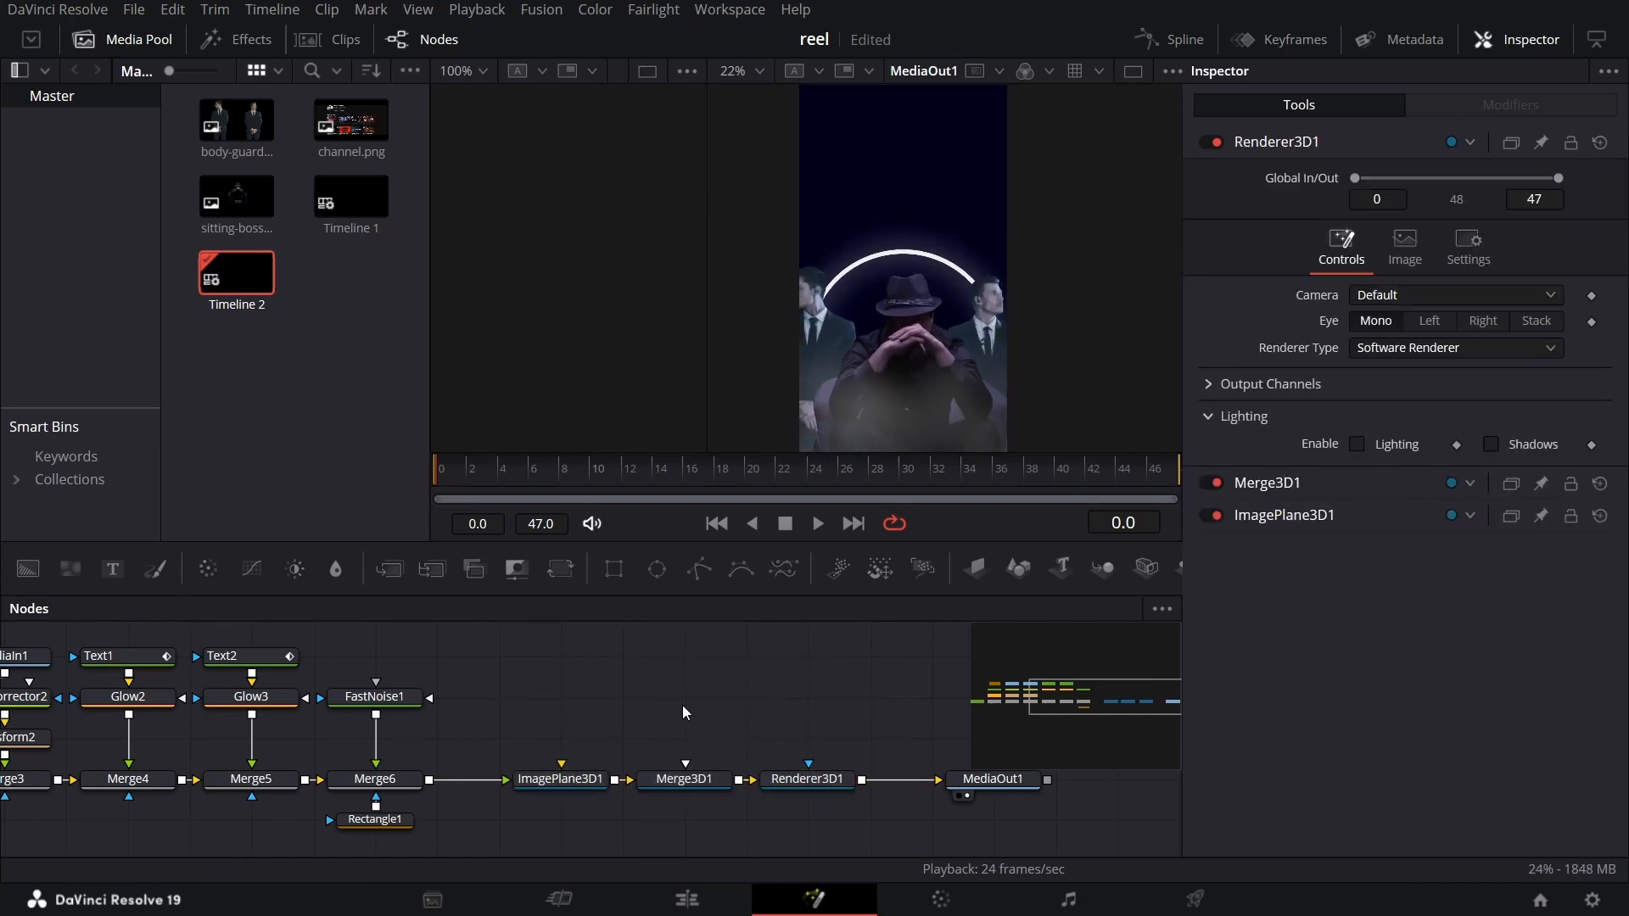
{"action": "left_click", "coordinate": [555, 778]}
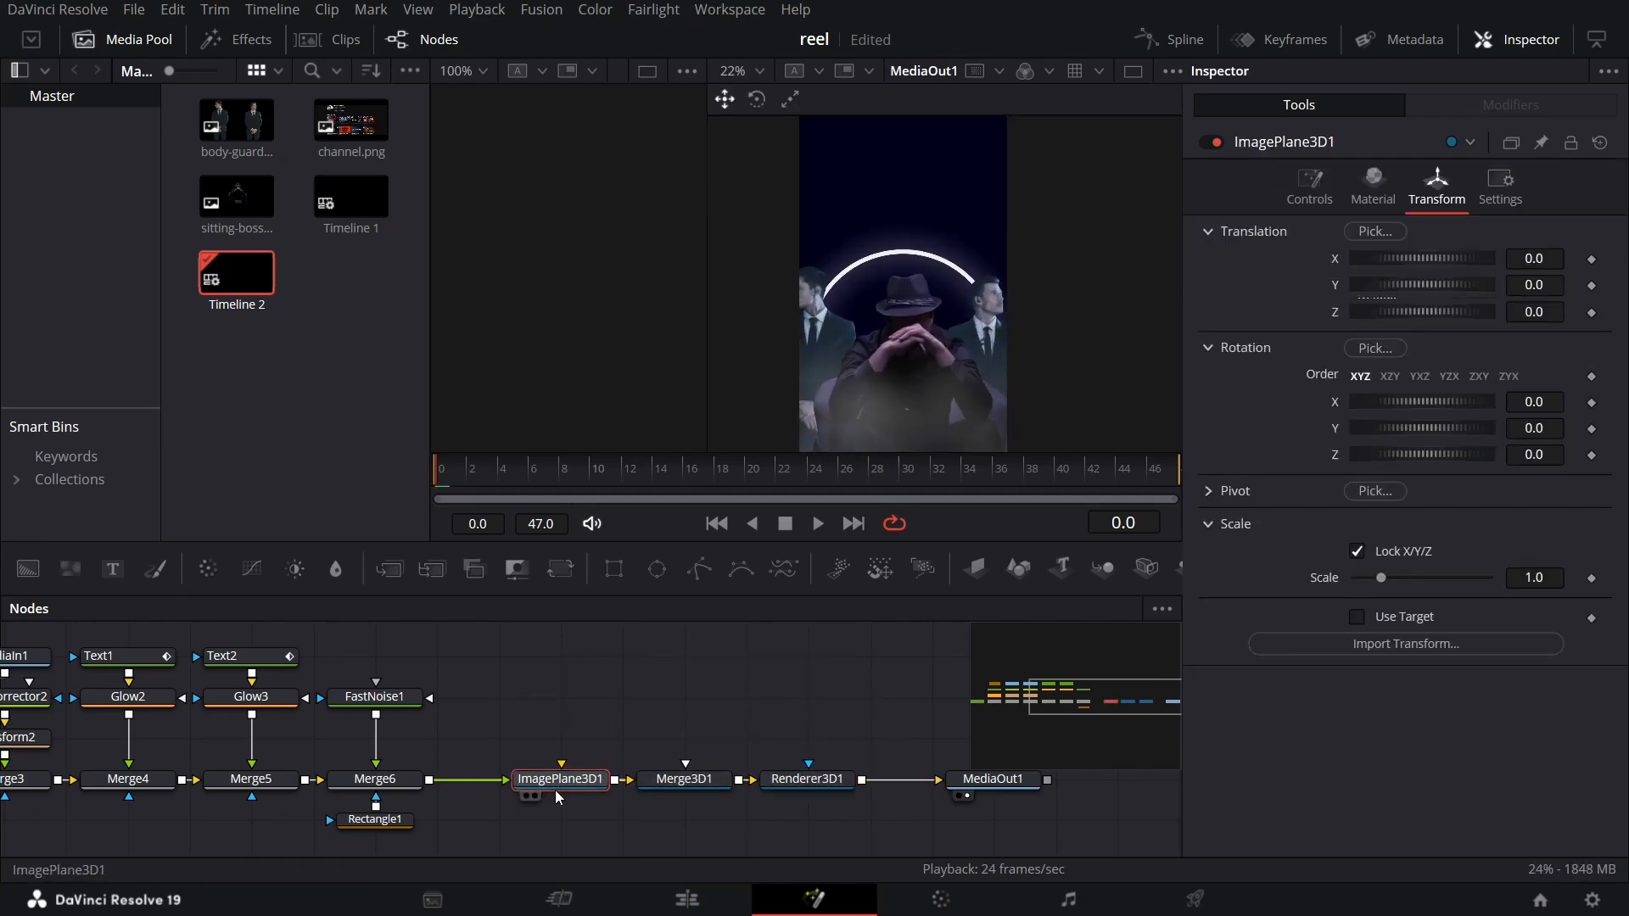
{"action": "left_click", "coordinate": [675, 479]}
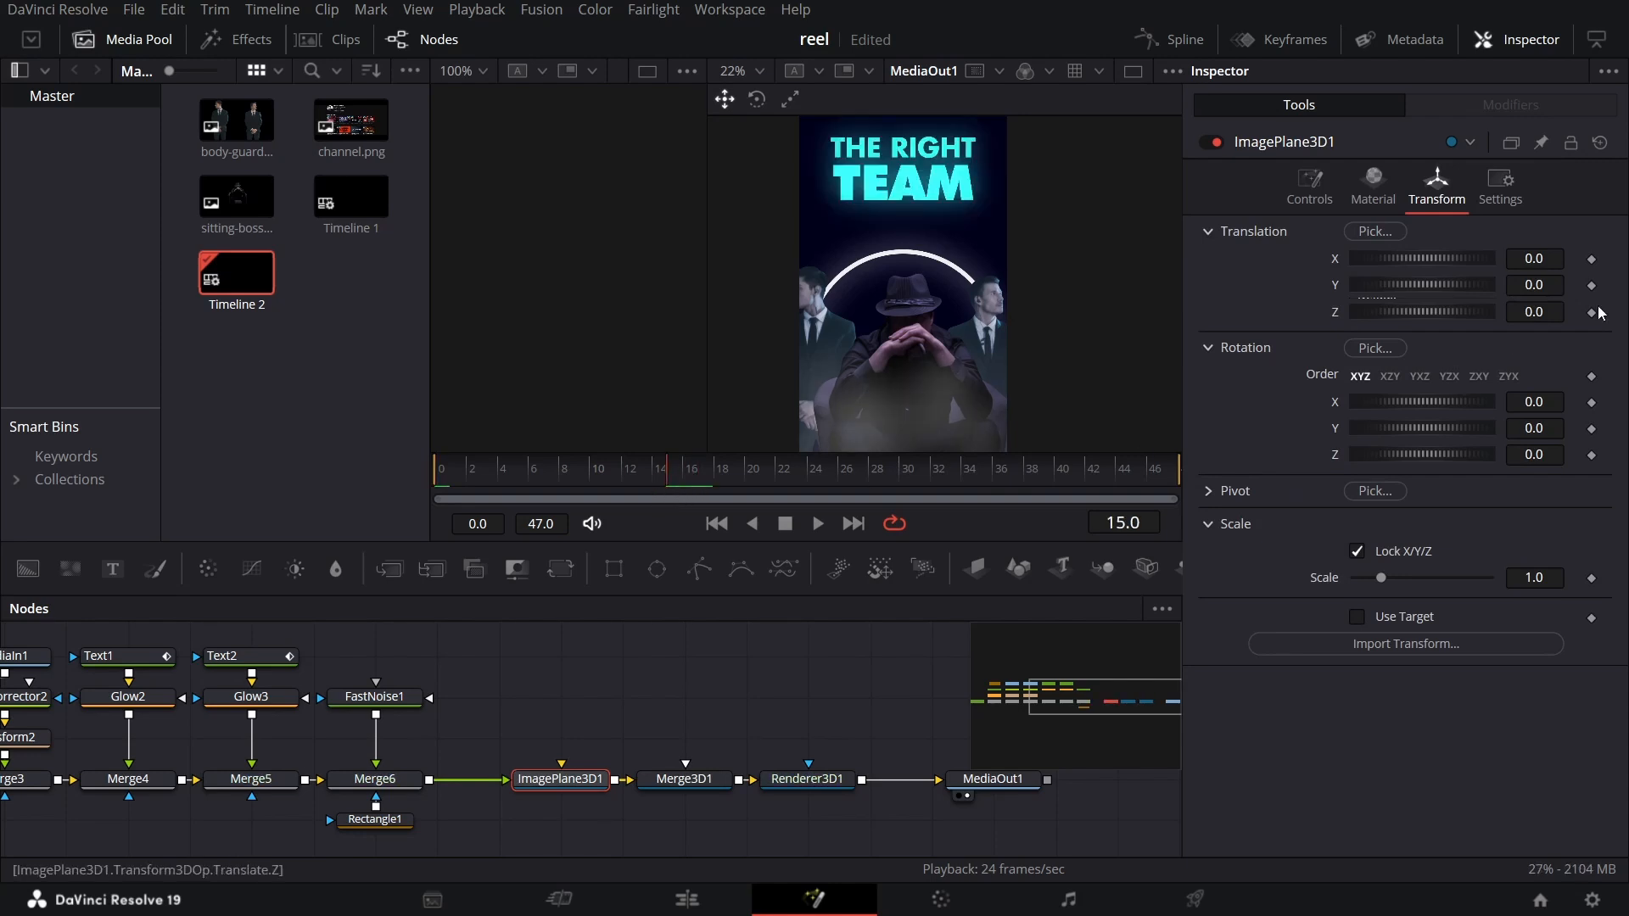
{"action": "left_click", "coordinate": [1592, 258]}
{"action": "left_click", "coordinate": [1591, 286]}
At frame 0, set the image plane's Y translation to 0.3 and Z translation to 1.0
{"action": "left_click_drag", "start_coordinate": [486, 475], "coordinate": [429, 477]}
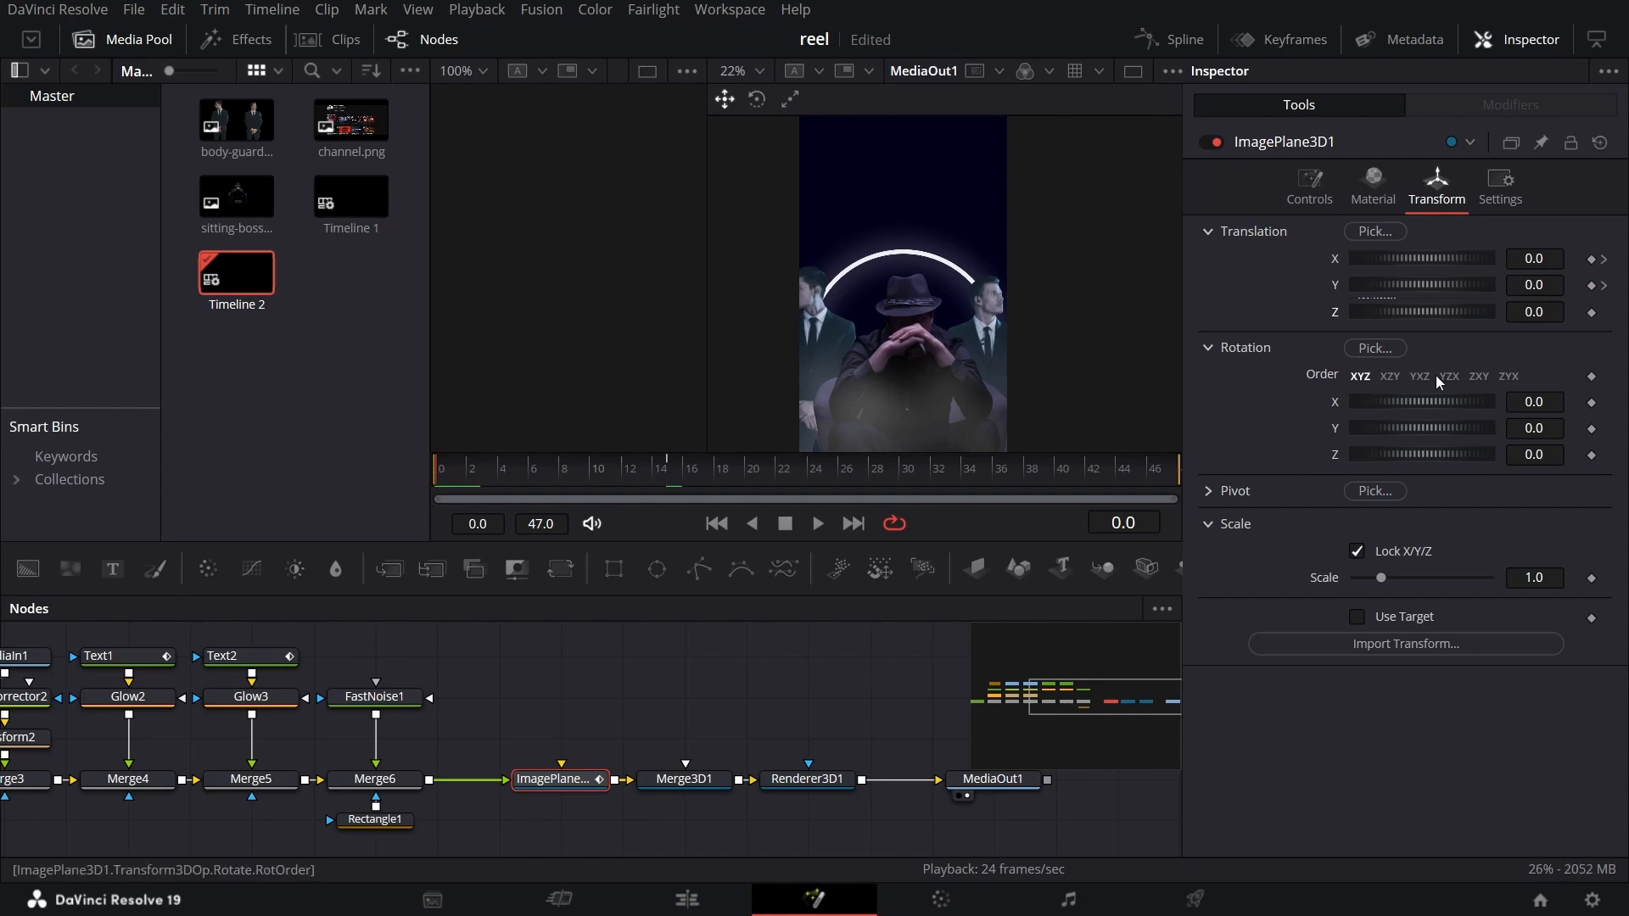
{"action": "left_click", "coordinate": [1556, 285]}
{"action": "key", "text": "Tab"}
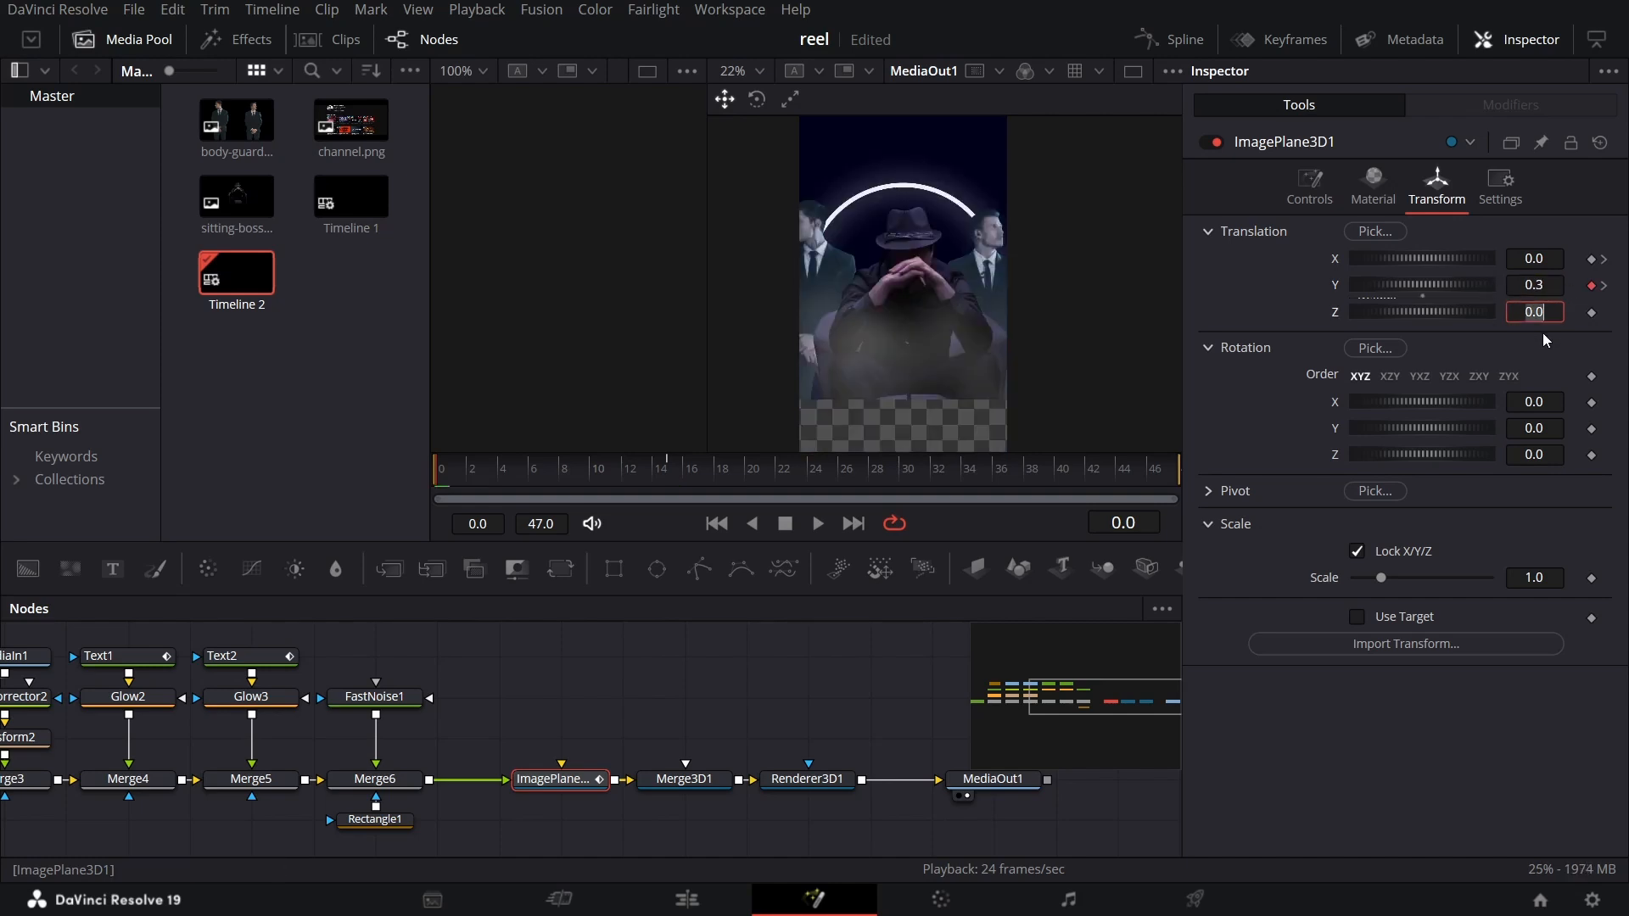
{"action": "key", "text": "Tab"}
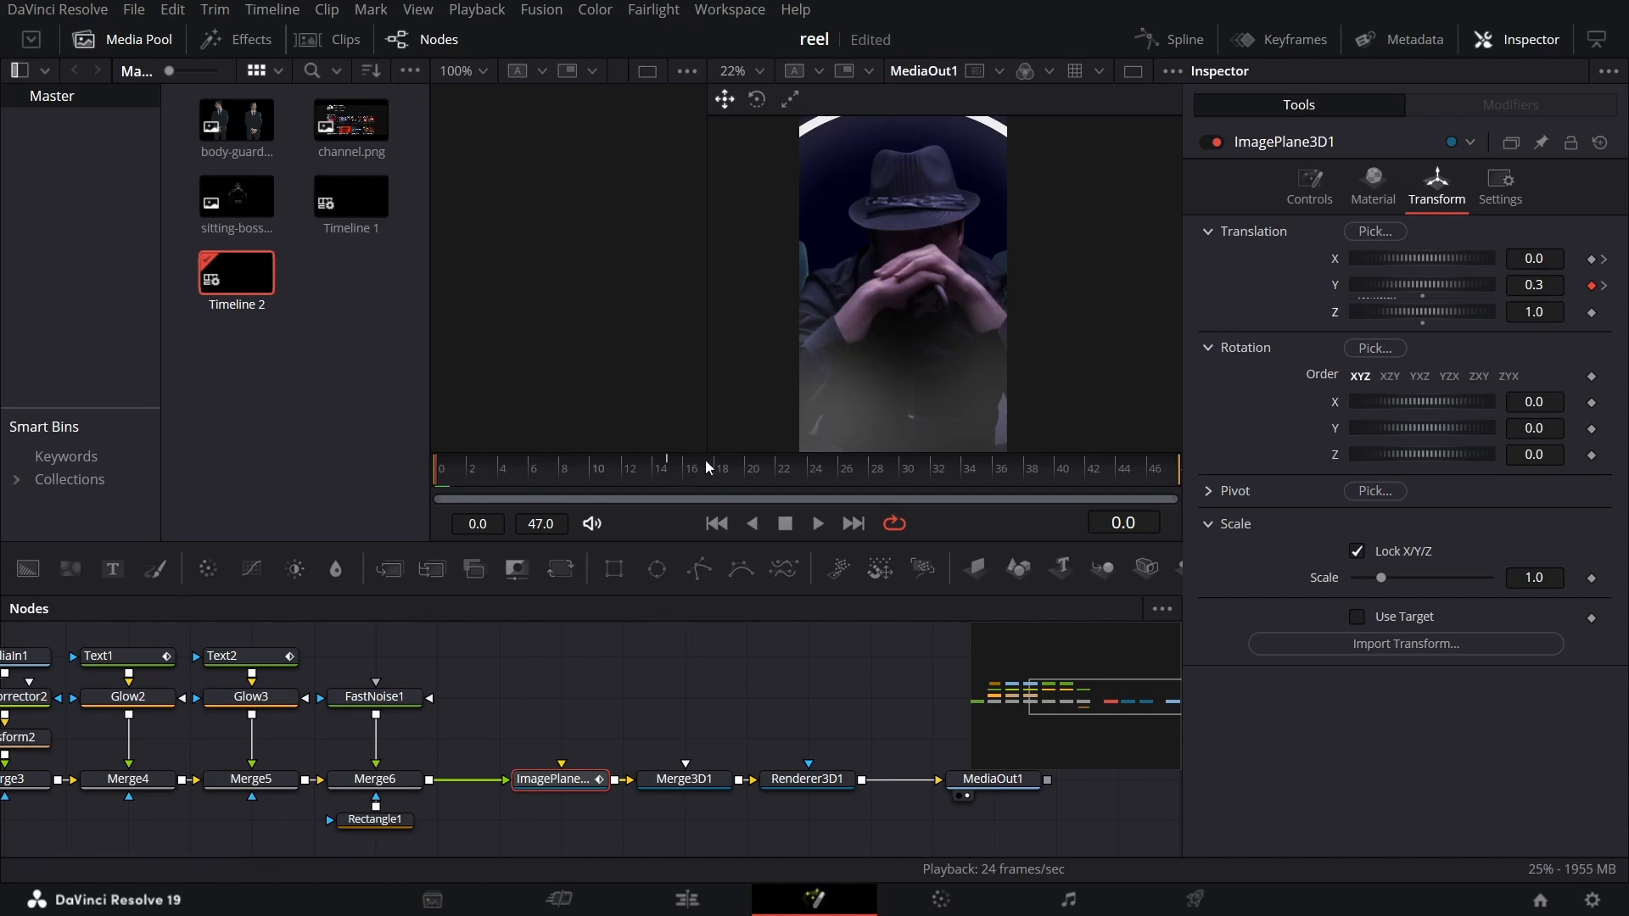
At frame 25, set the image plane's Y translation to -0.5
{"action": "left_click_drag", "start_coordinate": [706, 462], "coordinate": [830, 478]}
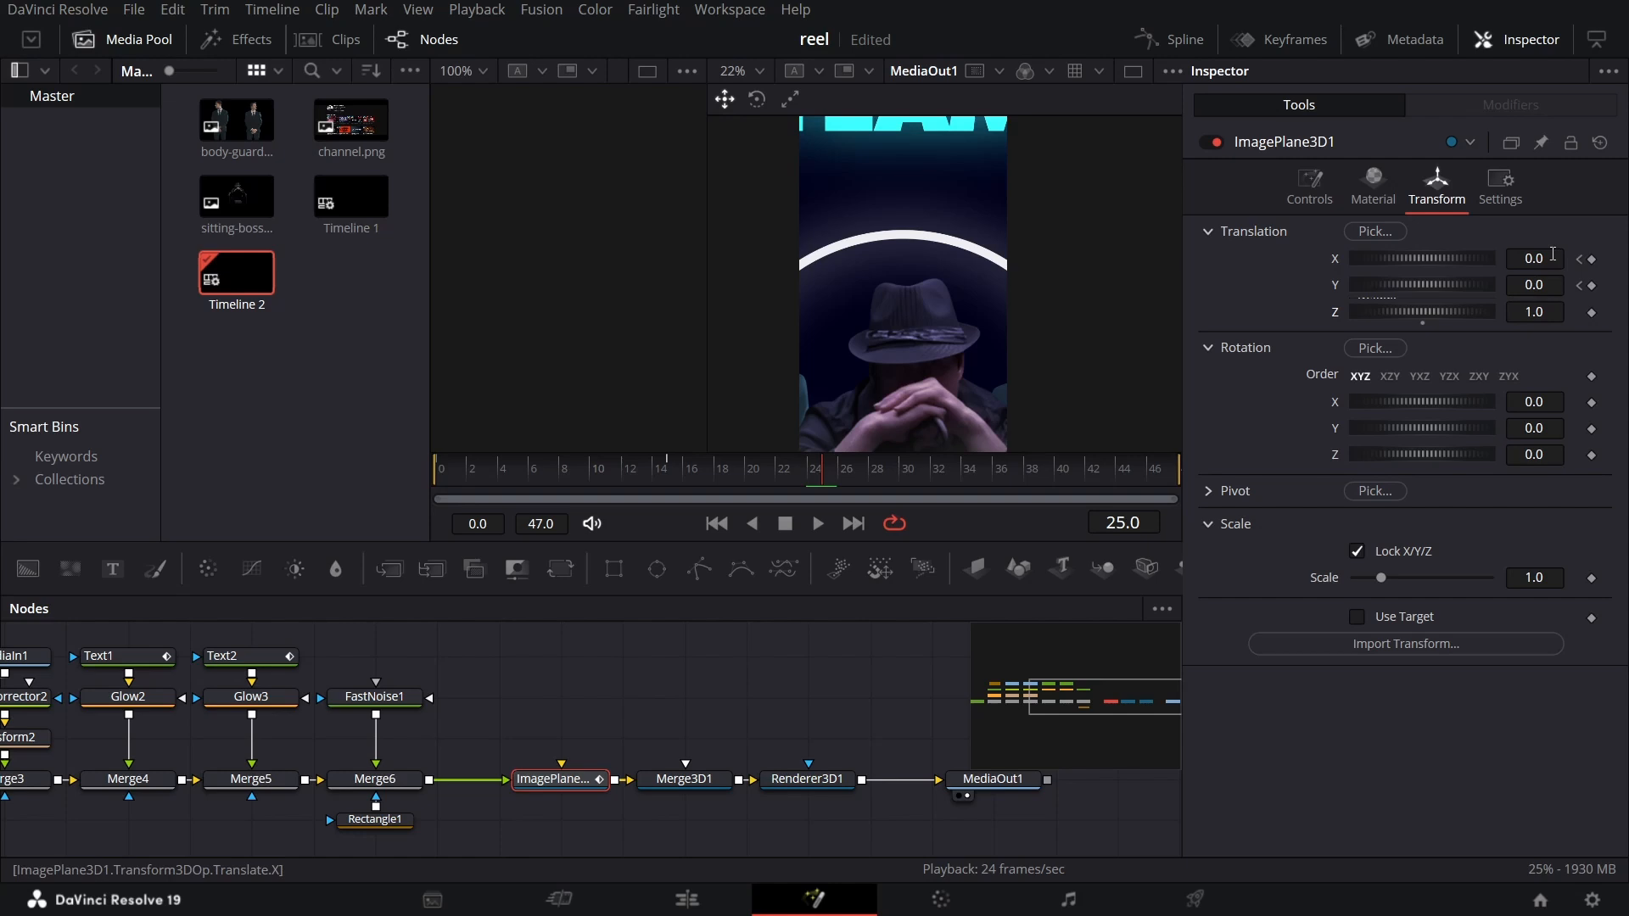
{"action": "left_click", "coordinate": [1552, 286]}
{"action": "type", "text": "-0.5"}
{"action": "key", "text": "Tab"}
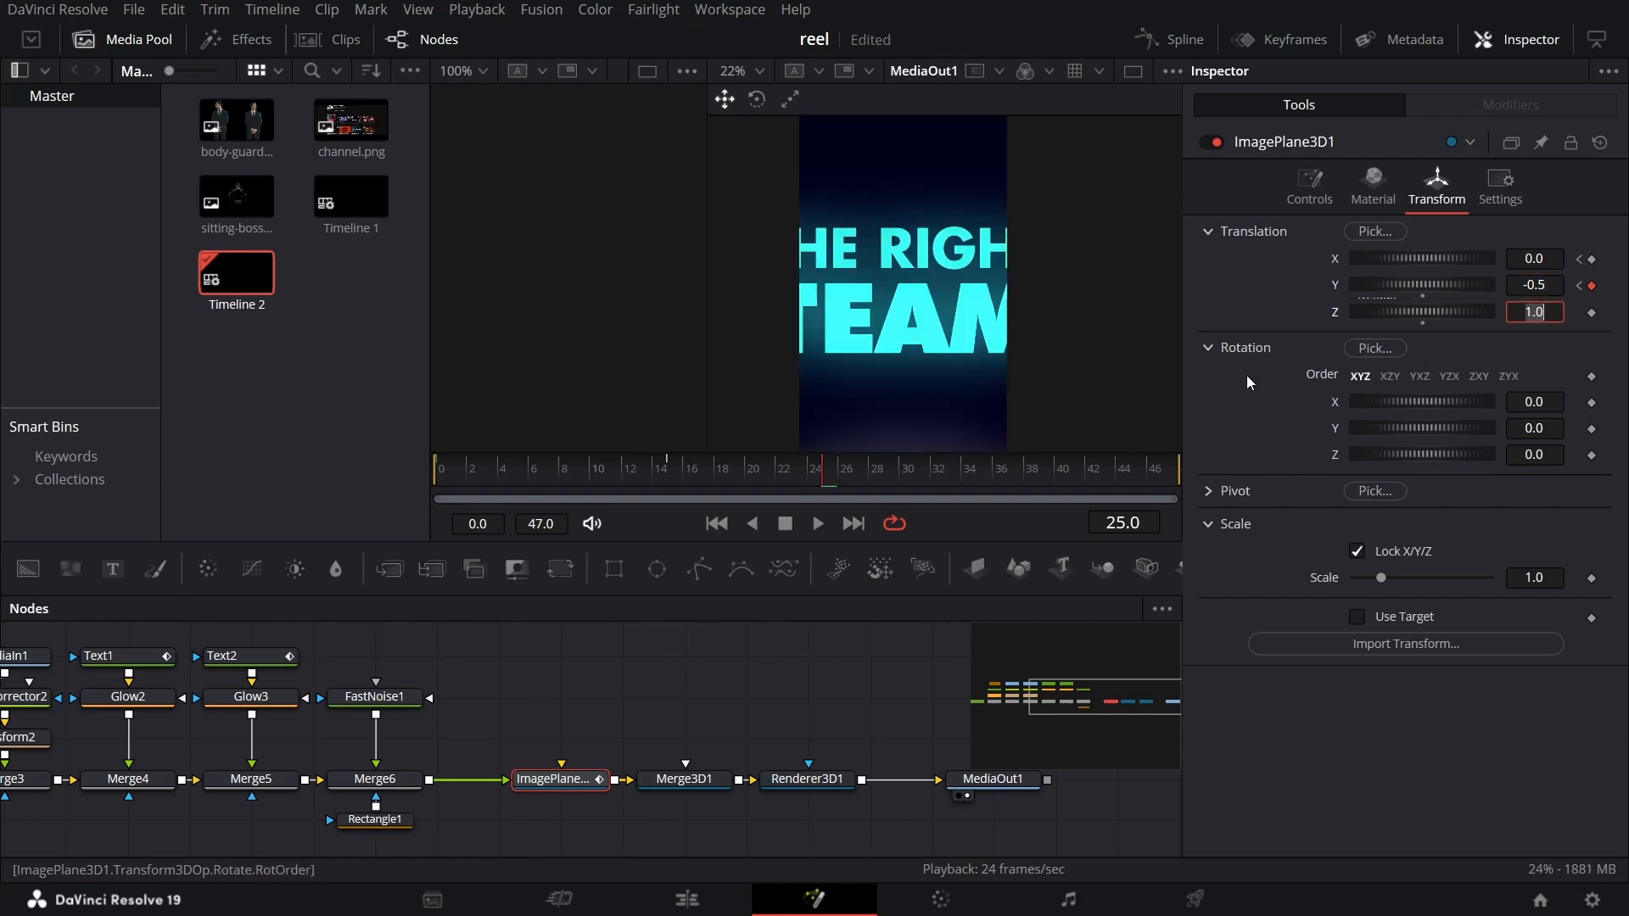
At frame 15, keyframe the image plane's Z translation and set it to 0
{"action": "key", "text": "alt+["}
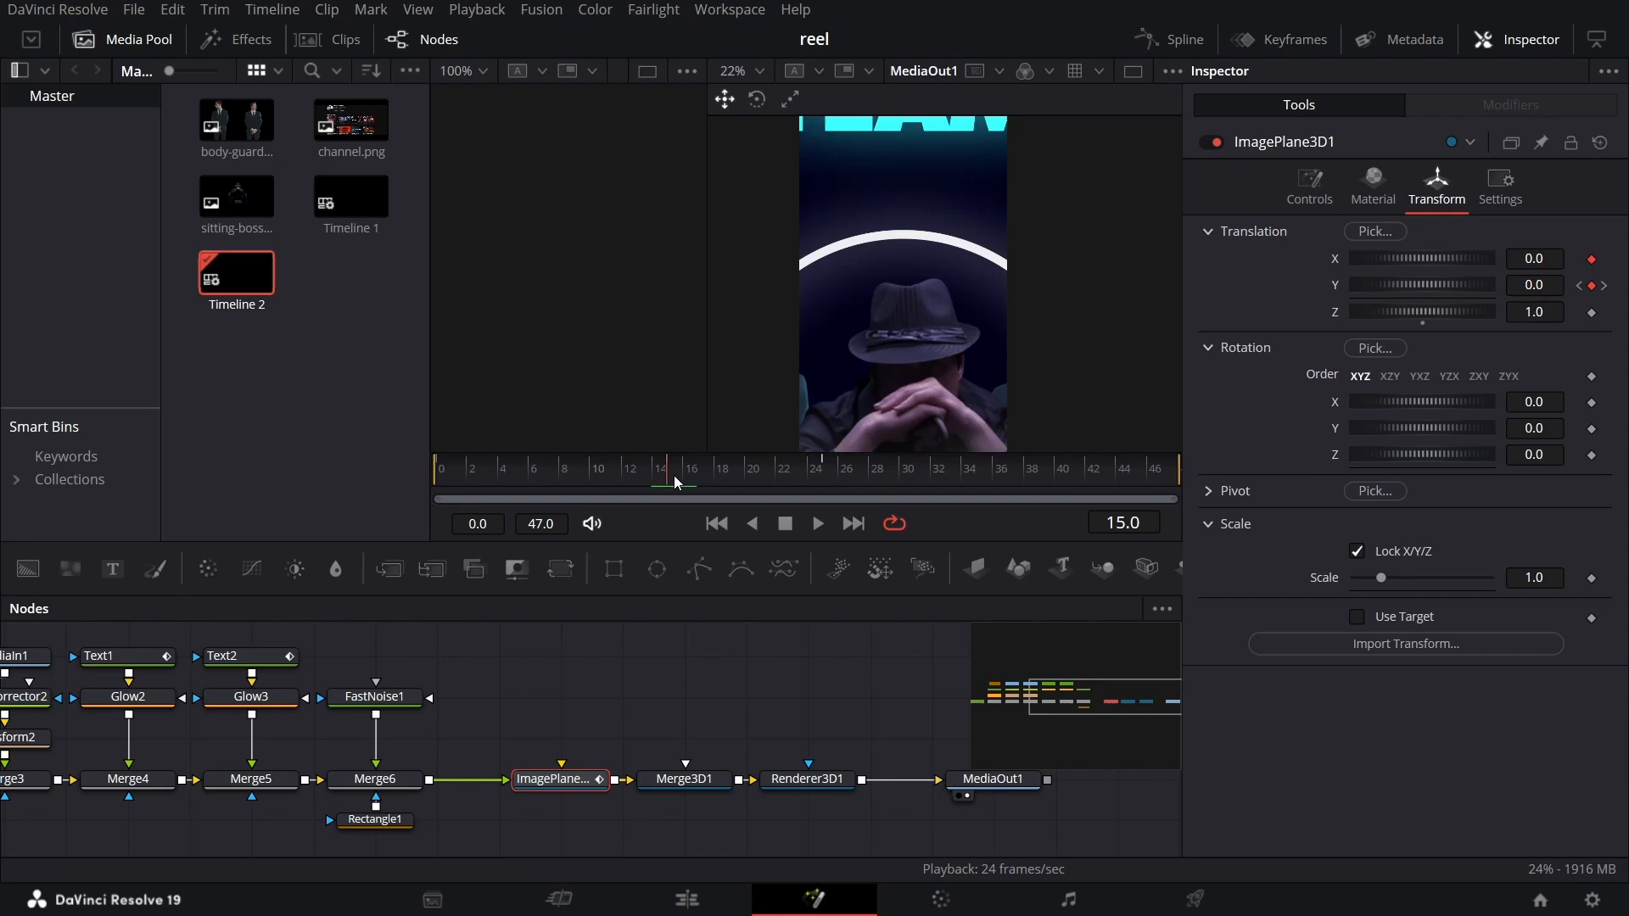
{"action": "left_click", "coordinate": [1593, 313]}
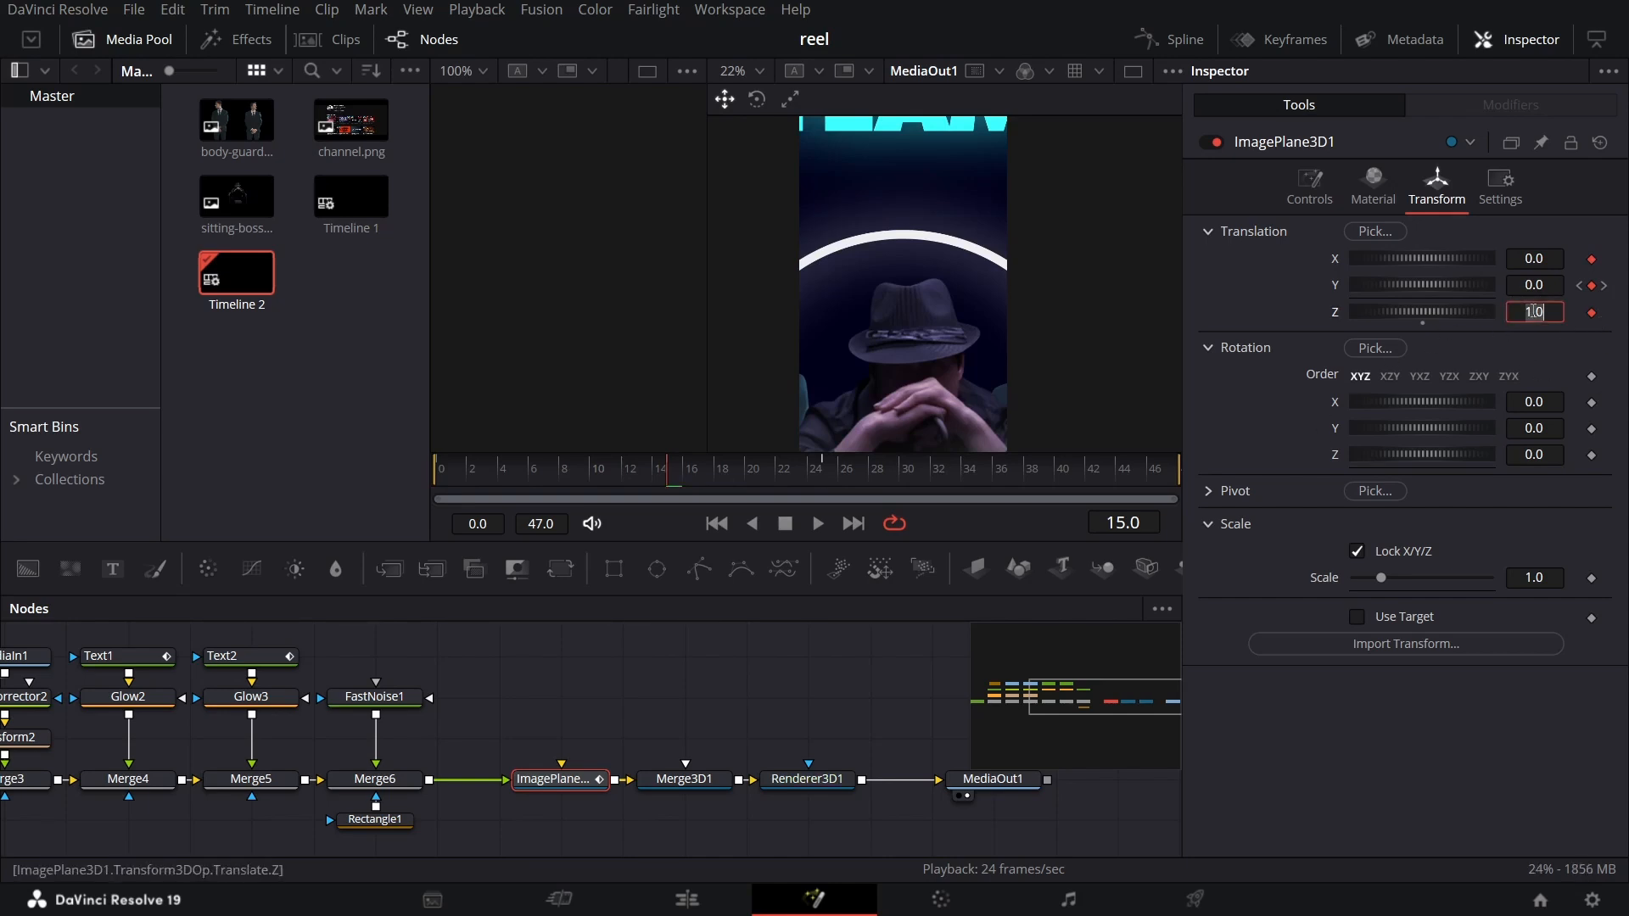
{"action": "type", "text": "0"}
{"action": "key", "text": "Tab"}
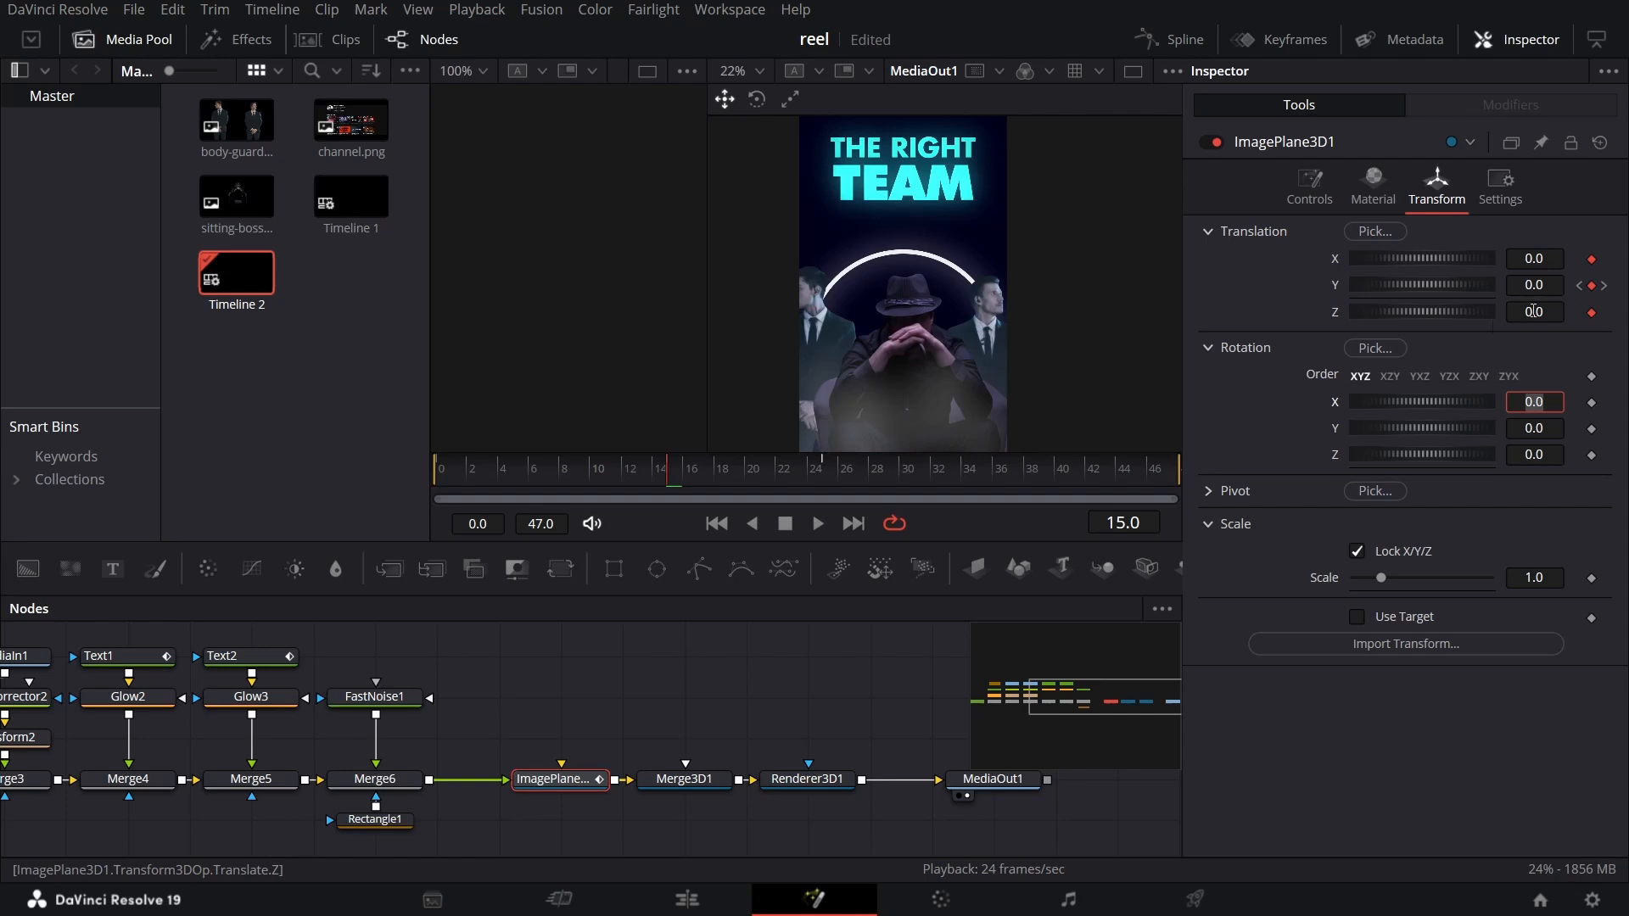
Play the image plane animation from frame 0
{"action": "left_click_drag", "start_coordinate": [607, 471], "coordinate": [432, 480]}
{"action": "left_click", "coordinate": [781, 699]}
{"action": "key", "text": "space"}
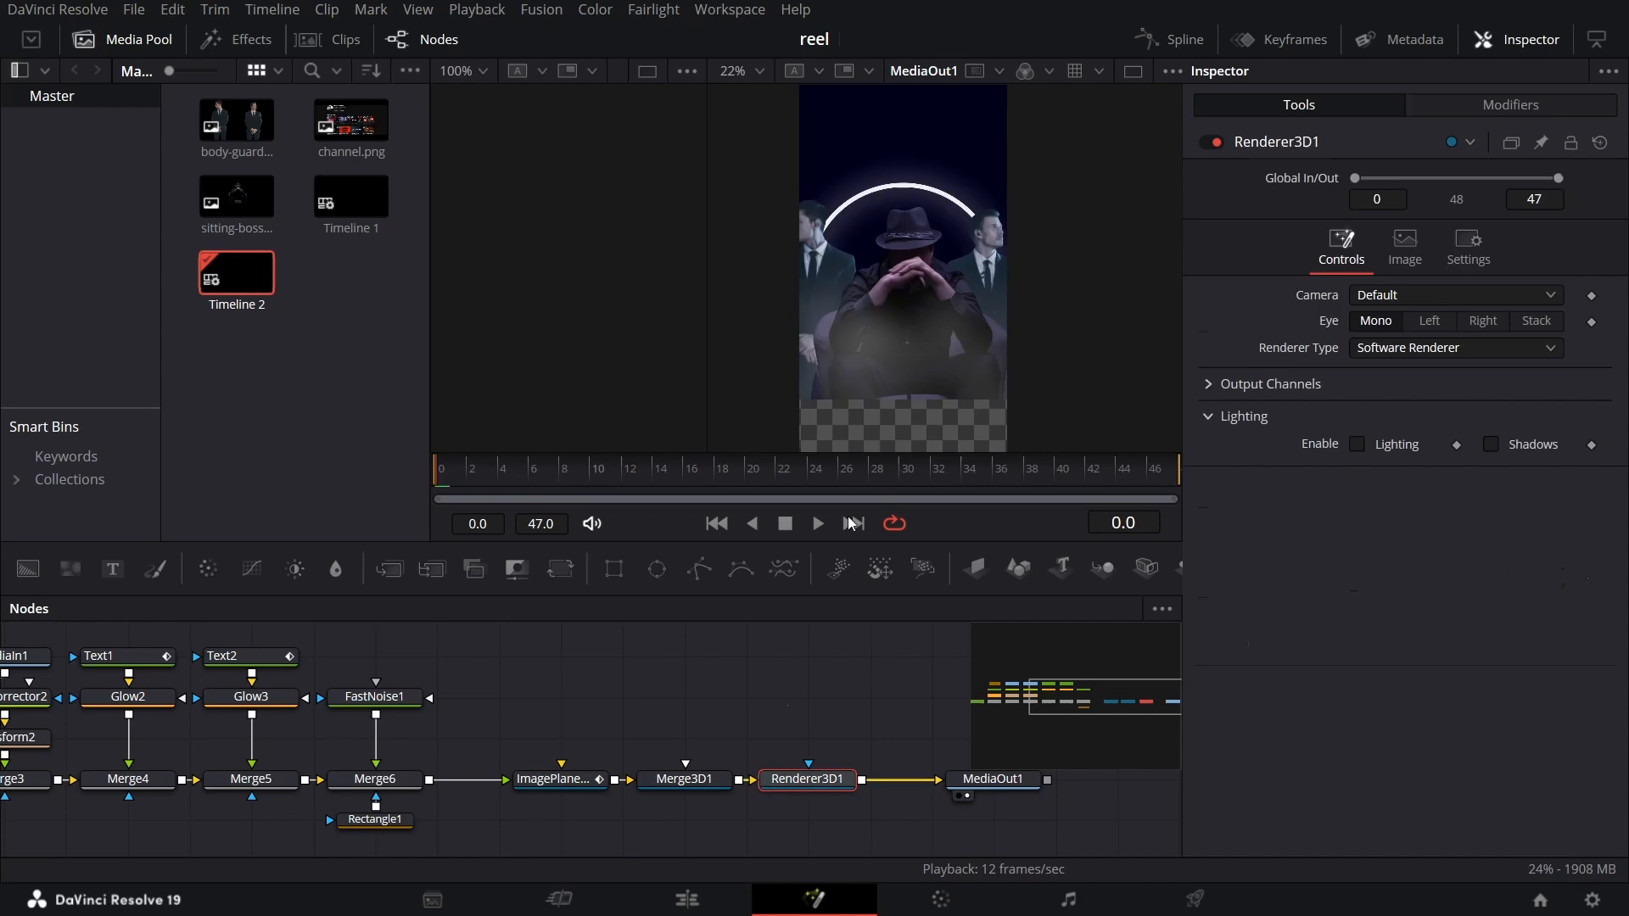
Show the Y Offset curve of ImagePlane3D1 in the spline editor
{"action": "left_click", "coordinate": [565, 780]}
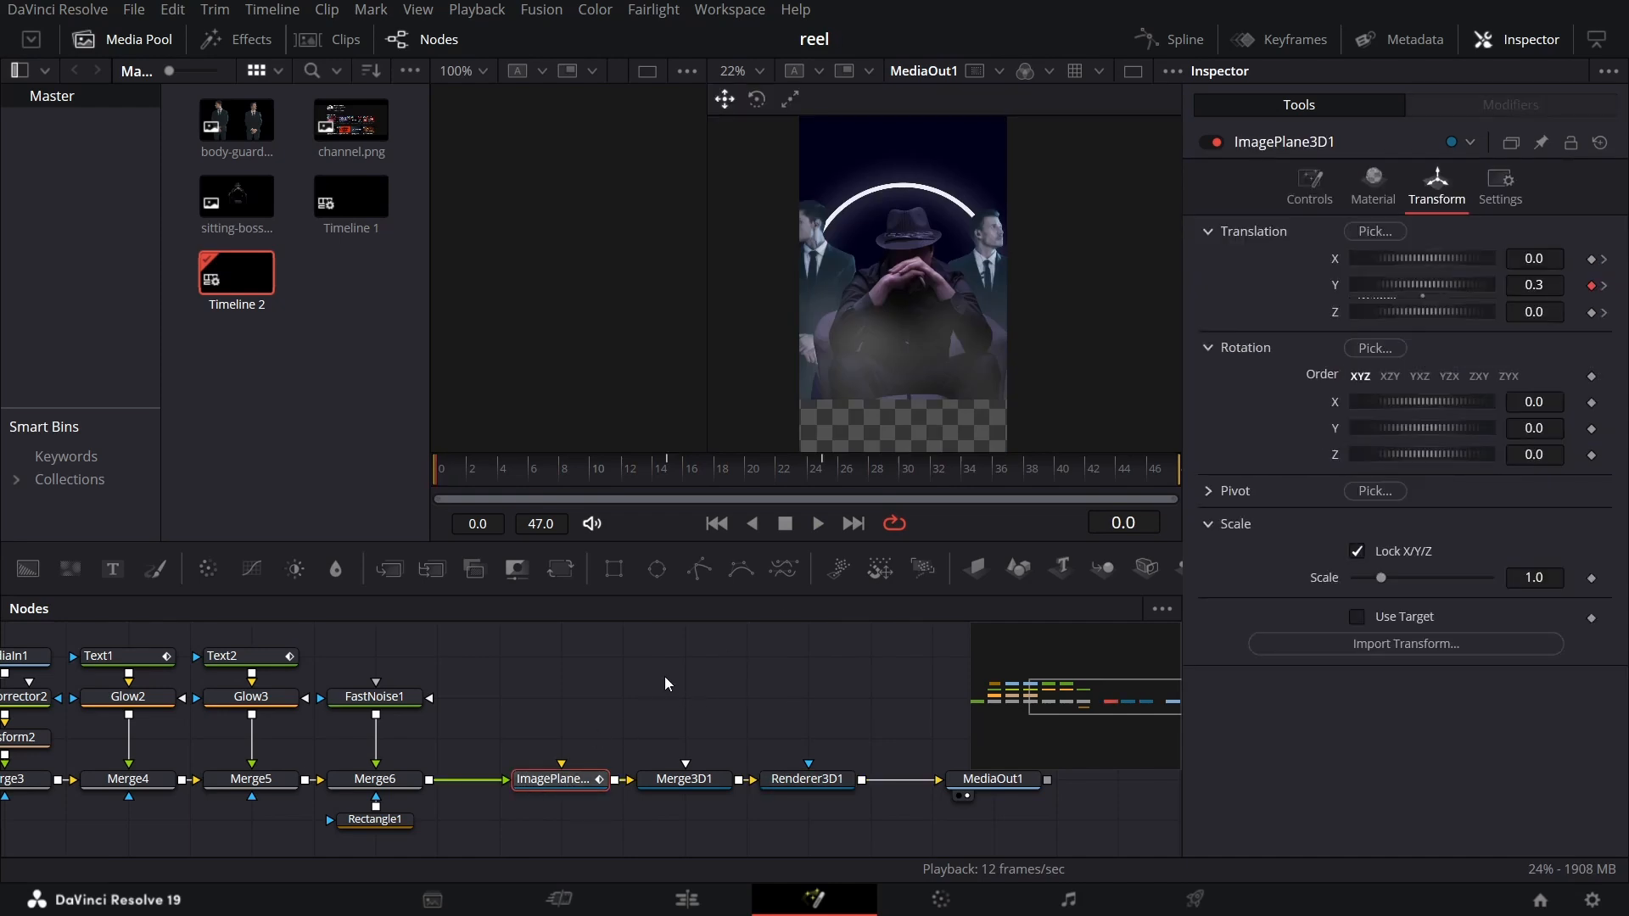
{"action": "left_click", "coordinate": [1179, 39]}
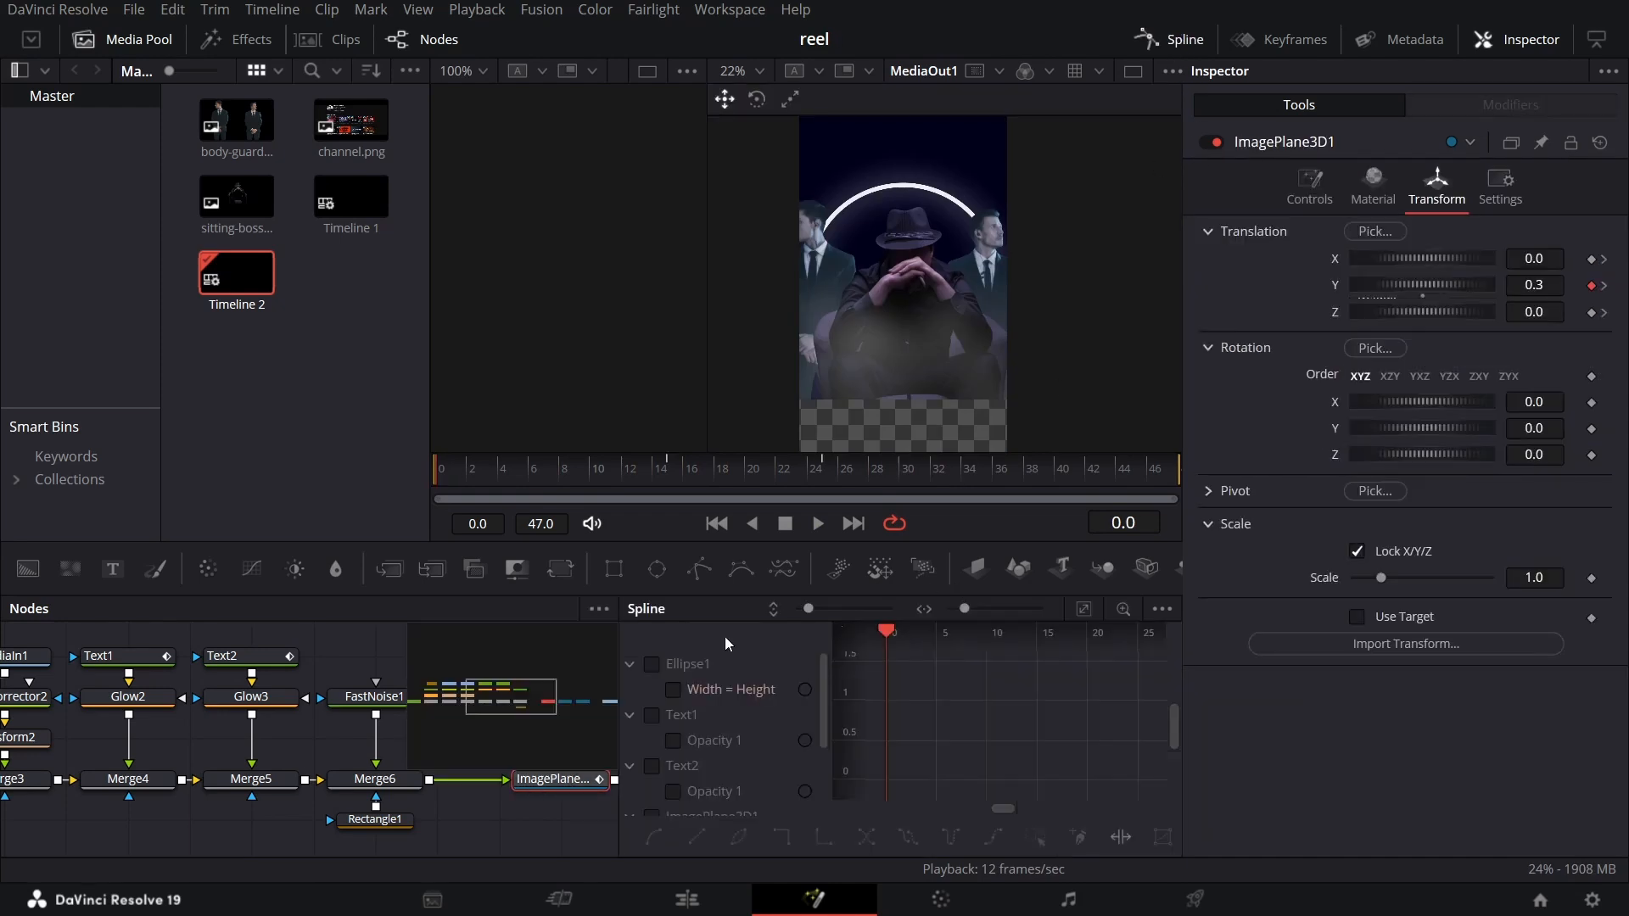
{"action": "left_click", "coordinate": [630, 689]}
{"action": "left_click", "coordinate": [629, 714]}
{"action": "left_click", "coordinate": [631, 740]}
{"action": "left_click", "coordinate": [632, 741]}
{"action": "scroll", "coordinate": [679, 755], "scroll_direction": "down", "scroll_amount": 1}
{"action": "left_click", "coordinate": [673, 766]}
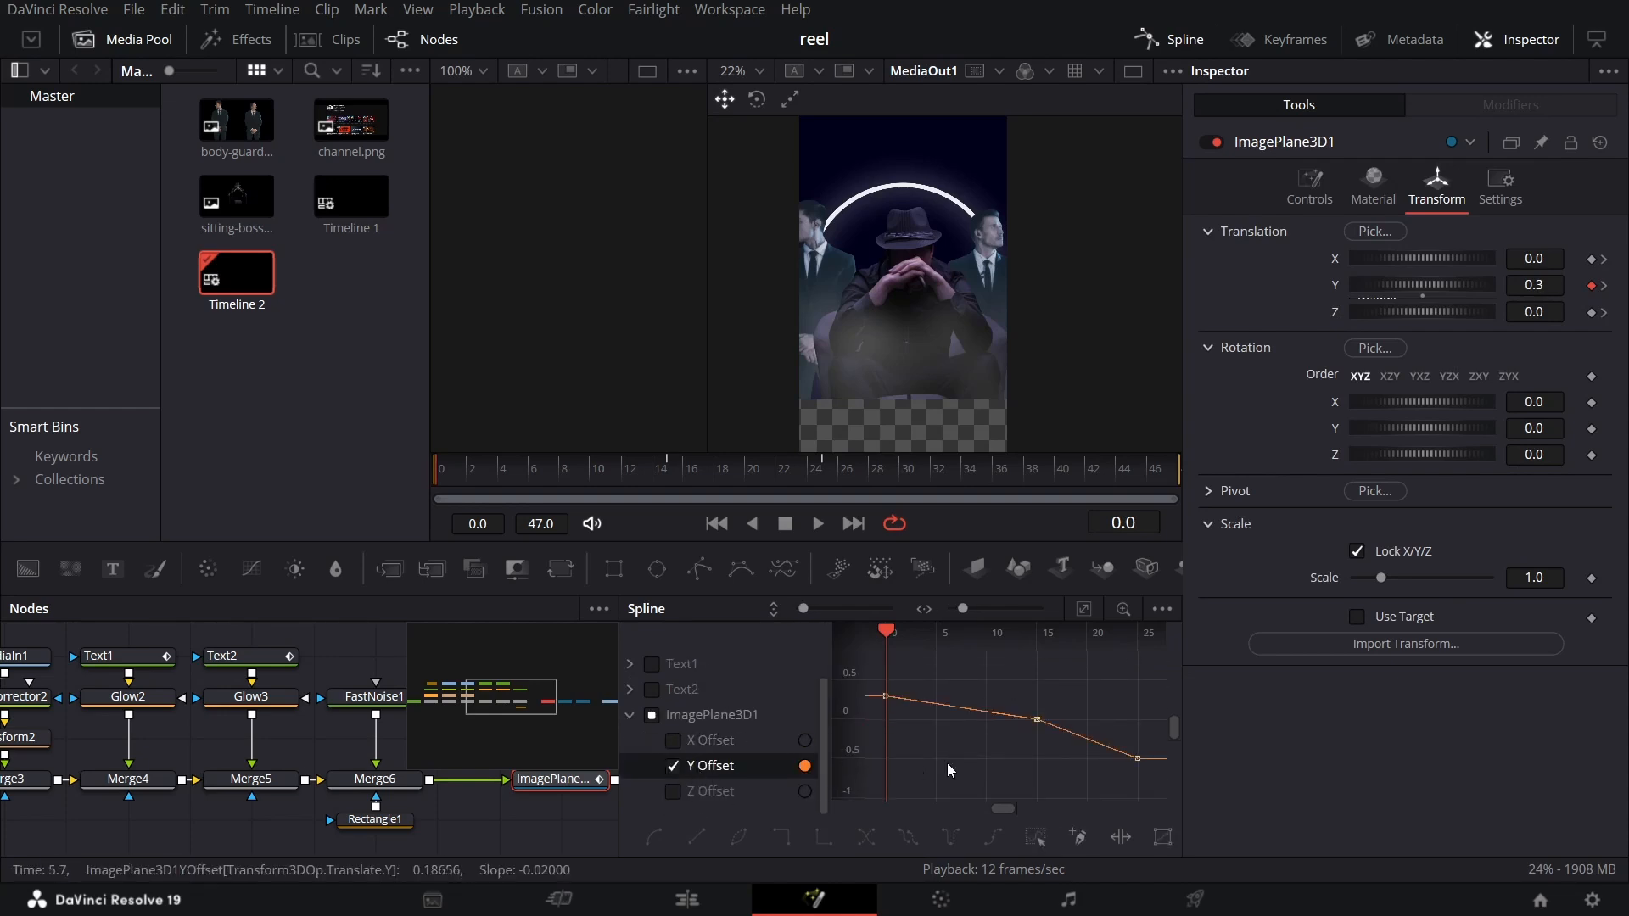
Smooth the keyframes of the image plane's Y Offset curve, including the last one at frame 25
{"action": "left_click_drag", "start_coordinate": [883, 756], "coordinate": [925, 764]}
{"action": "left_click_drag", "start_coordinate": [886, 664], "coordinate": [1110, 770]}
{"action": "key", "text": "shift+s"}
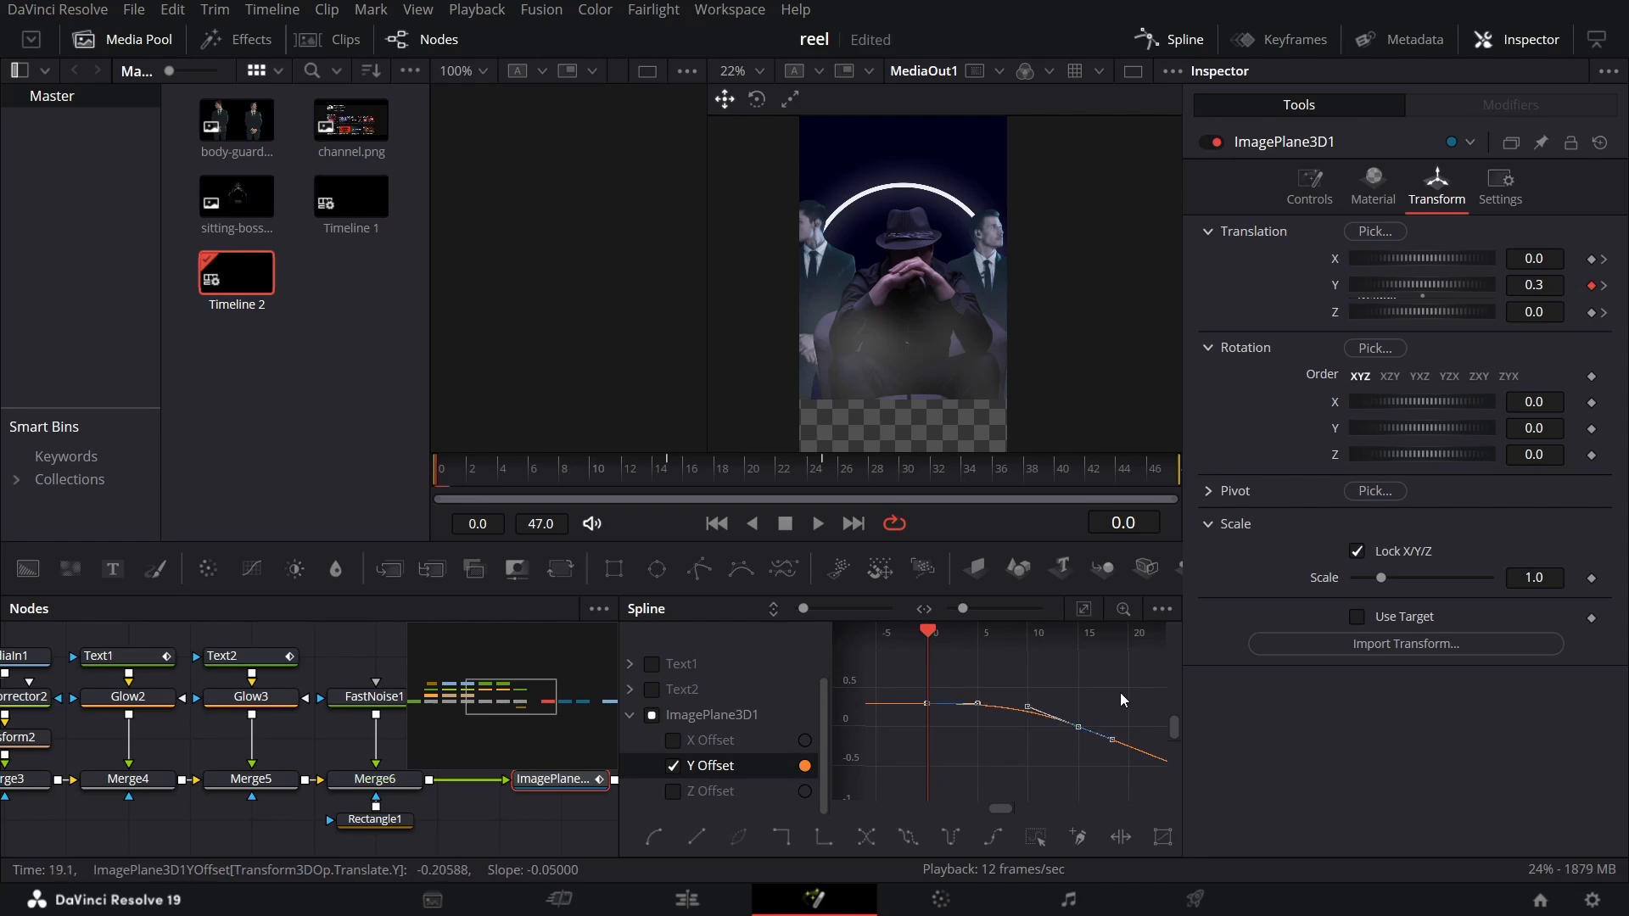
{"action": "left_click_drag", "start_coordinate": [1069, 750], "coordinate": [1155, 683]}
{"action": "key", "text": "shift+s"}
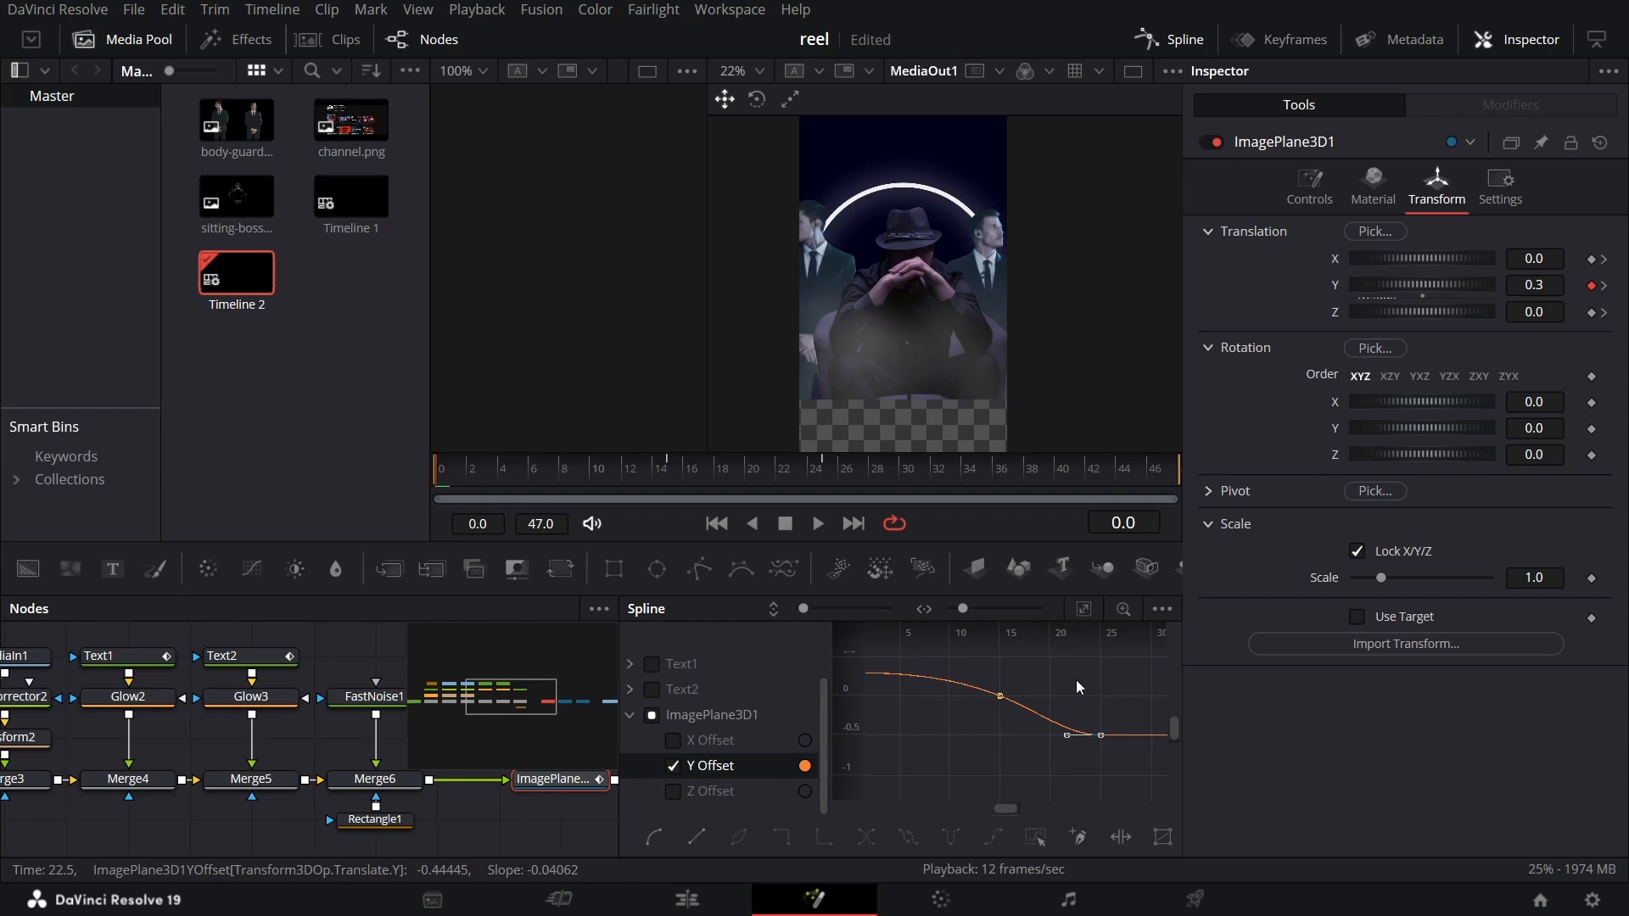
Lengthen the incoming handle of the last Y Offset keyframe for a gentler ease into frame 25
{"action": "left_click_drag", "start_coordinate": [926, 728], "coordinate": [991, 735]}
{"action": "left_click_drag", "start_coordinate": [893, 655], "coordinate": [993, 680]}
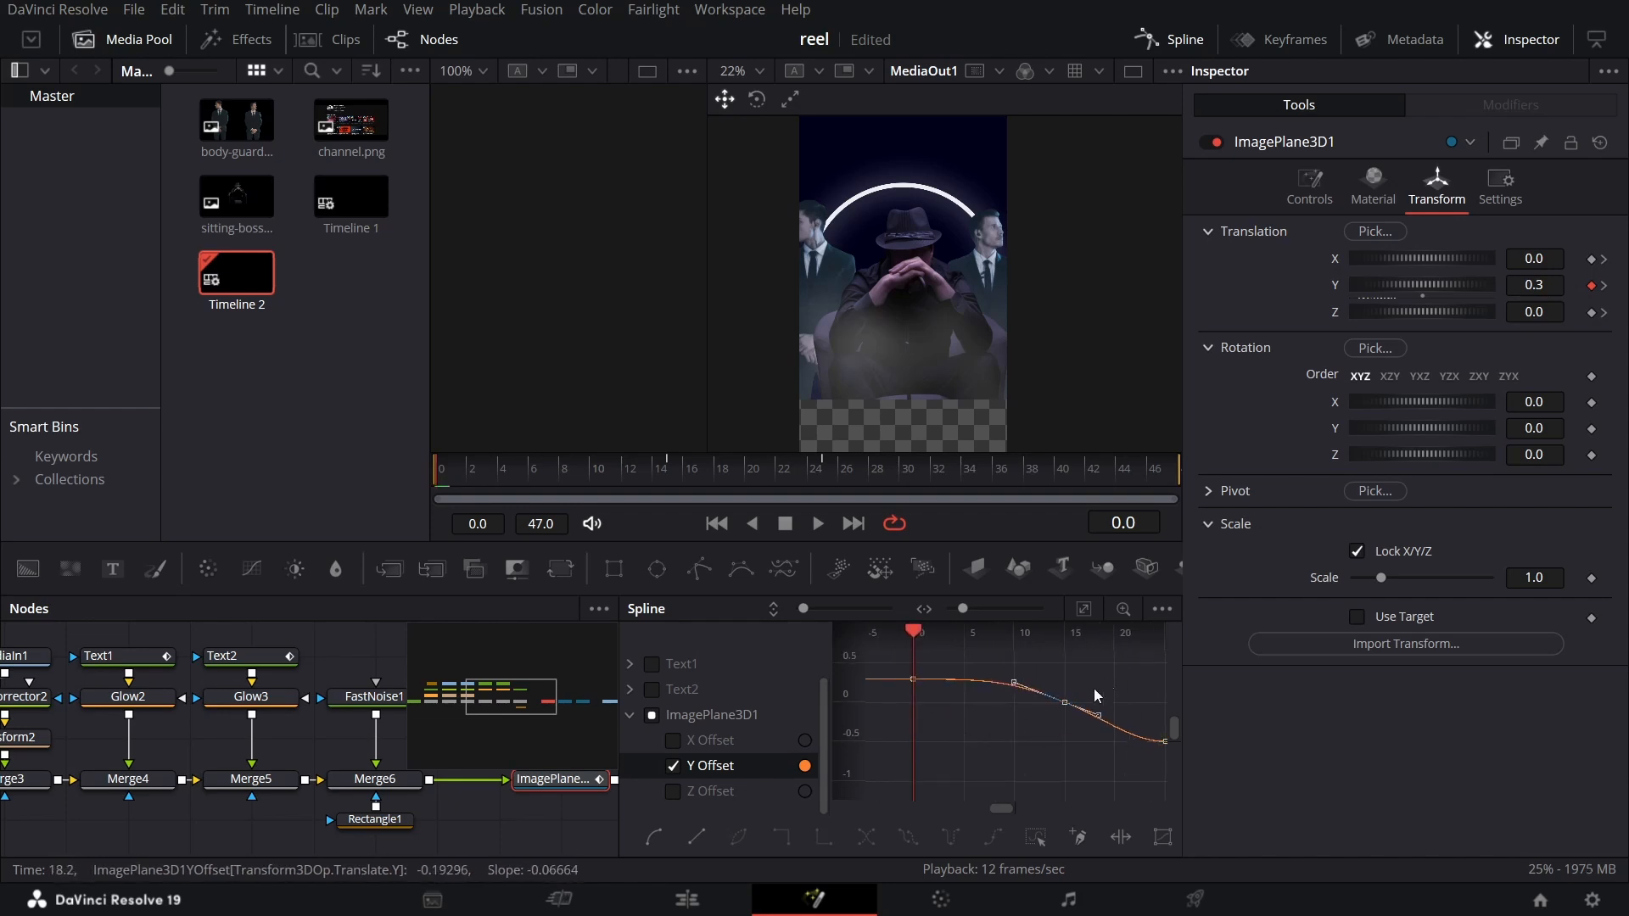
{"action": "left_click", "coordinate": [1065, 702]}
{"action": "left_click", "coordinate": [1164, 741]}
{"action": "left_click_drag", "start_coordinate": [1130, 742], "coordinate": [1096, 742]}
Play the eased vertical move and examine the frames just after frame 15
{"action": "key", "text": "space"}
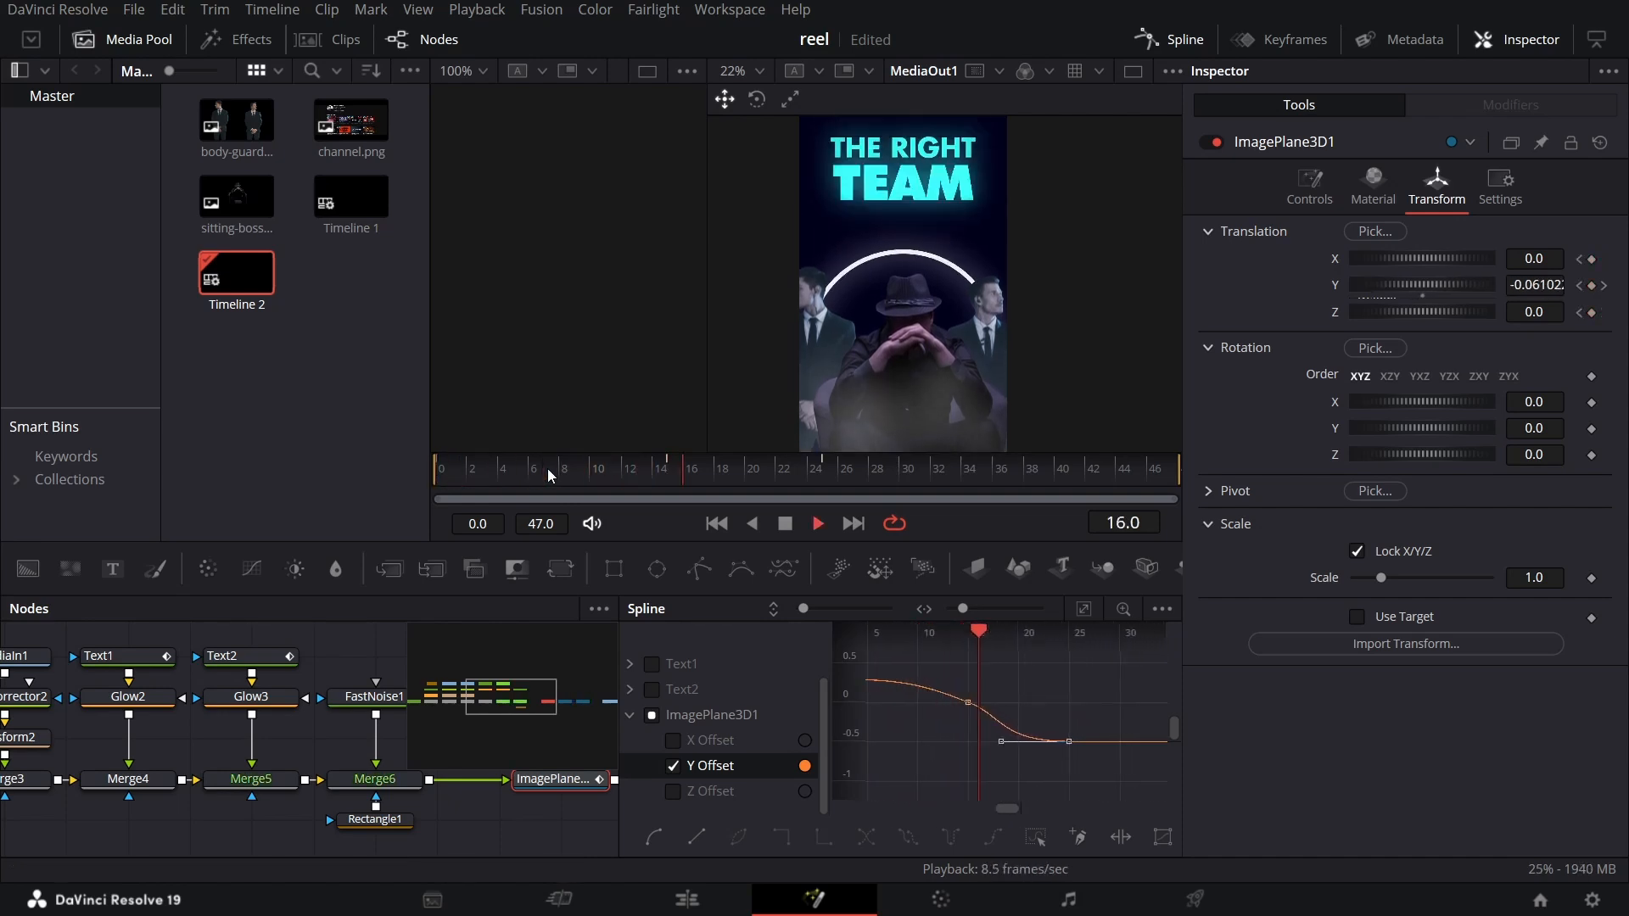
{"action": "key", "text": "space"}
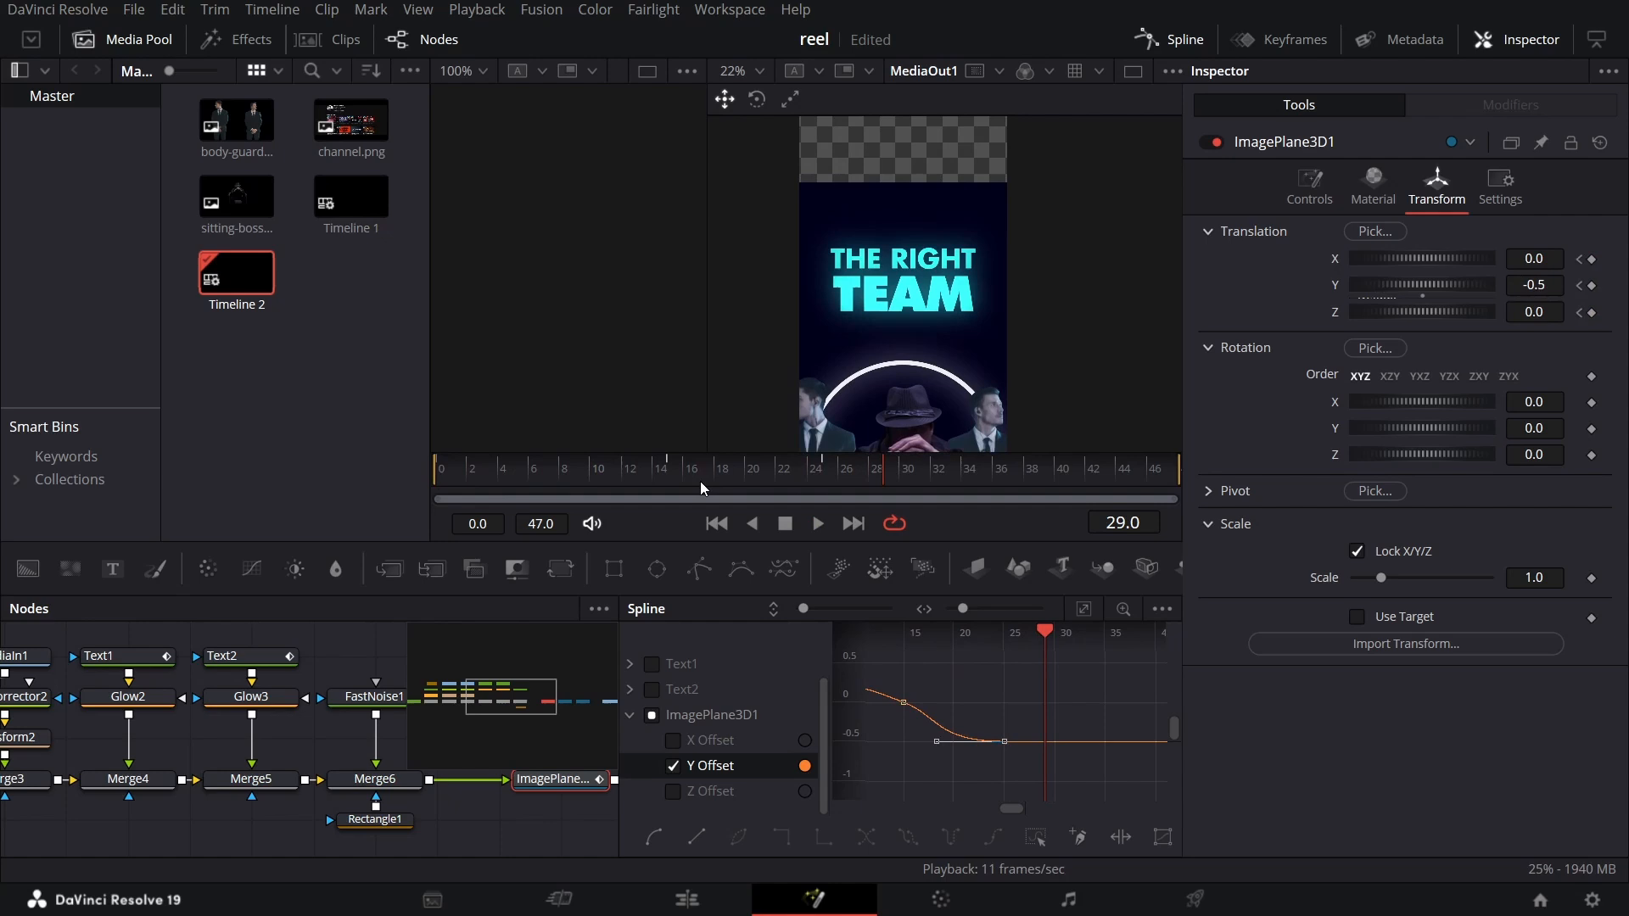
{"action": "left_click", "coordinate": [667, 471]}
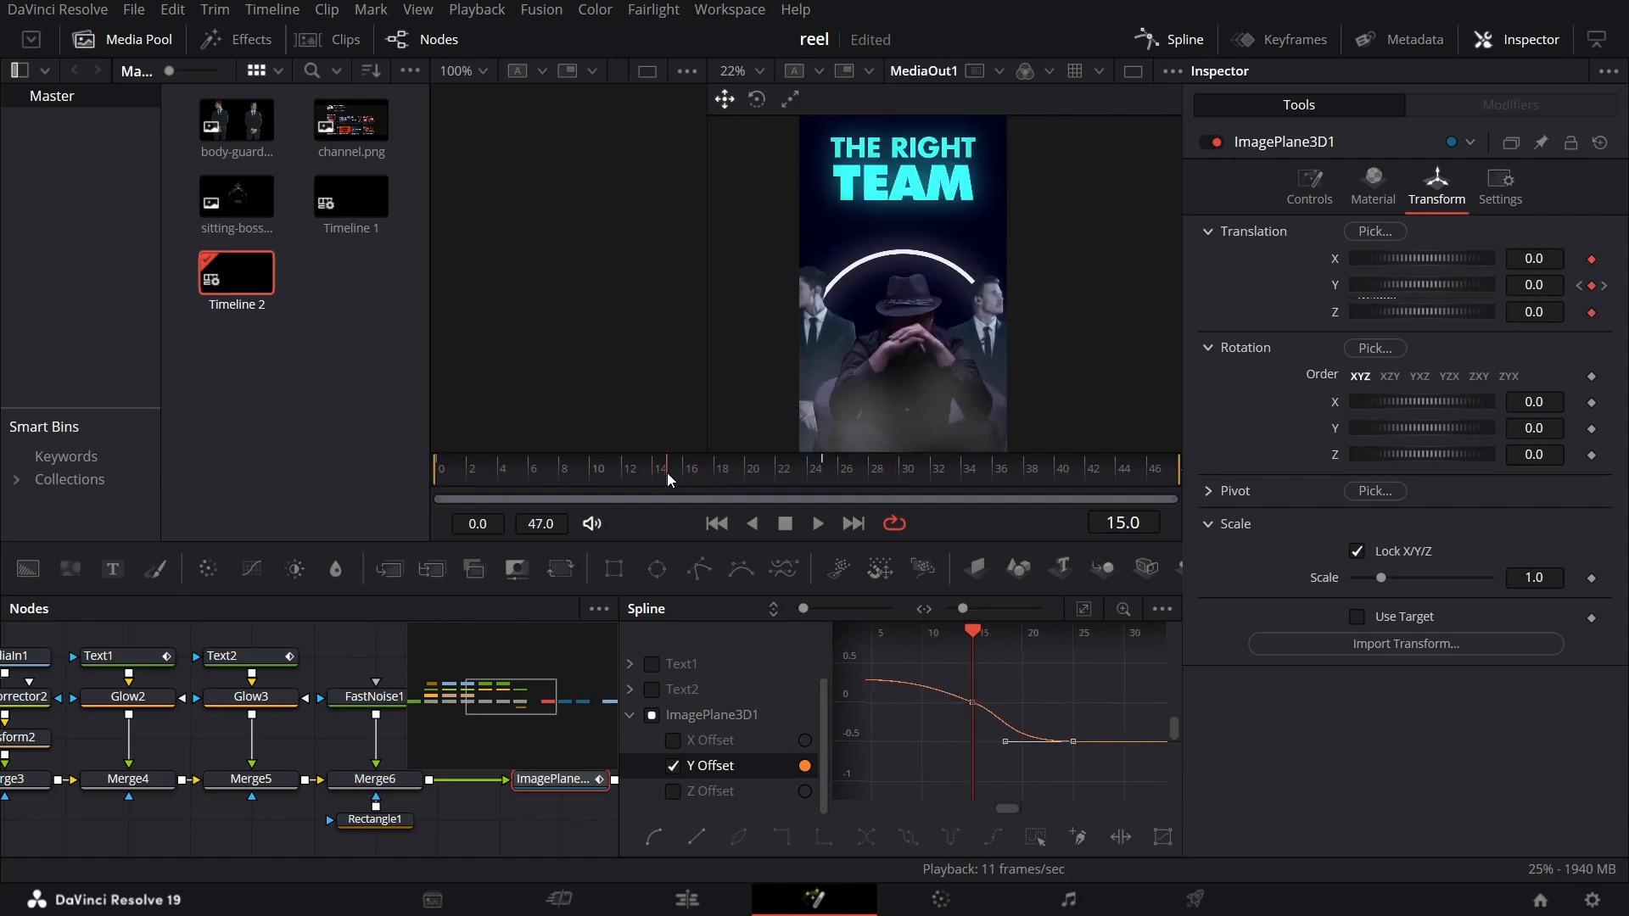
{"action": "key", "text": "Right"}
{"action": "key", "text": "Right"}
Display only the Z Offset curve and set the image plane's Z translation to 1.0 at frame 0
{"action": "left_click", "coordinate": [672, 791]}
{"action": "left_click", "coordinate": [672, 765]}
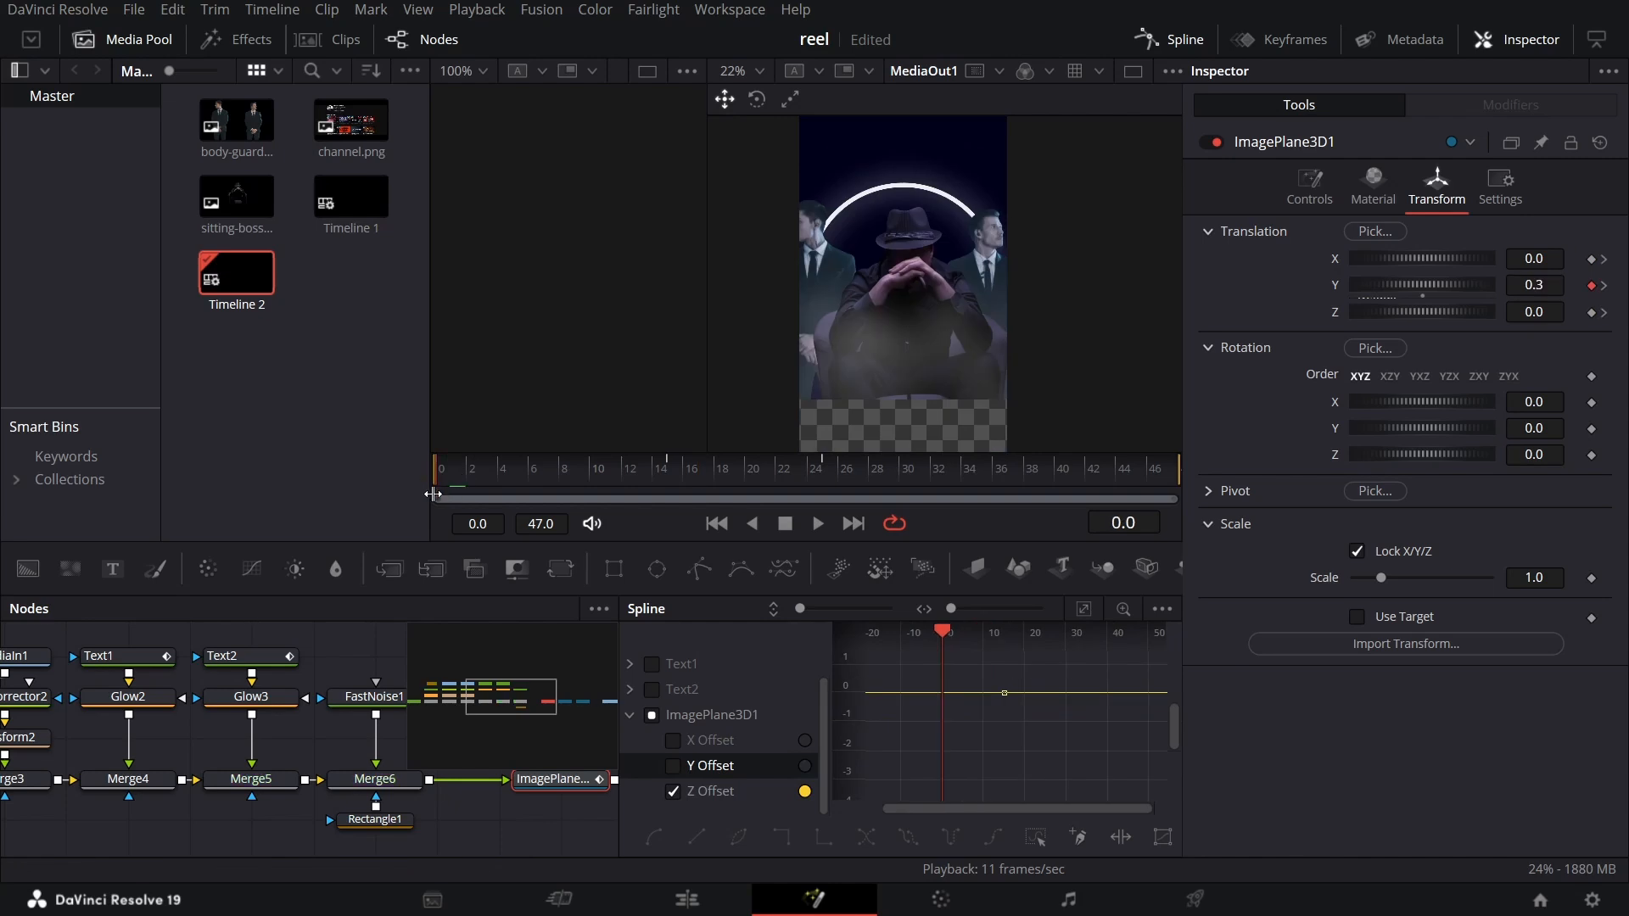
{"action": "left_click", "coordinate": [1524, 313]}
{"action": "type", "text": "1"}
{"action": "key", "text": "Return"}
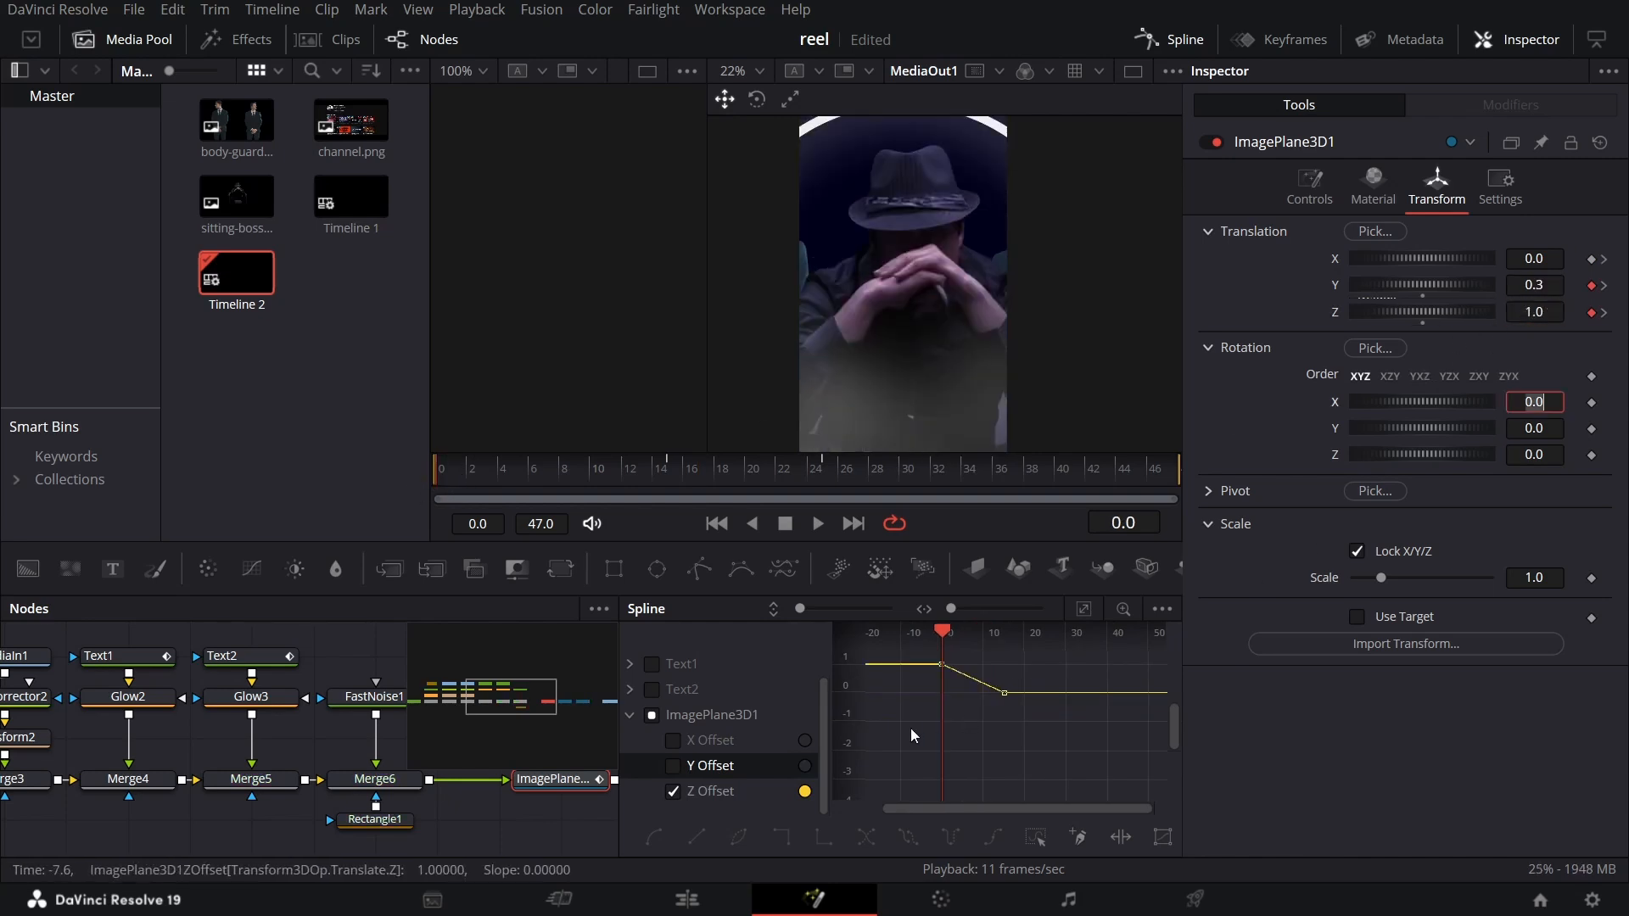
Smooth the image plane's Z Offset curve between frames 0 and 15
{"action": "key", "text": "shift+s"}
{"action": "left_click_drag", "start_coordinate": [965, 714], "coordinate": [974, 731]}
{"action": "scroll", "coordinate": [974, 711], "scroll_direction": "up", "scroll_amount": 3}
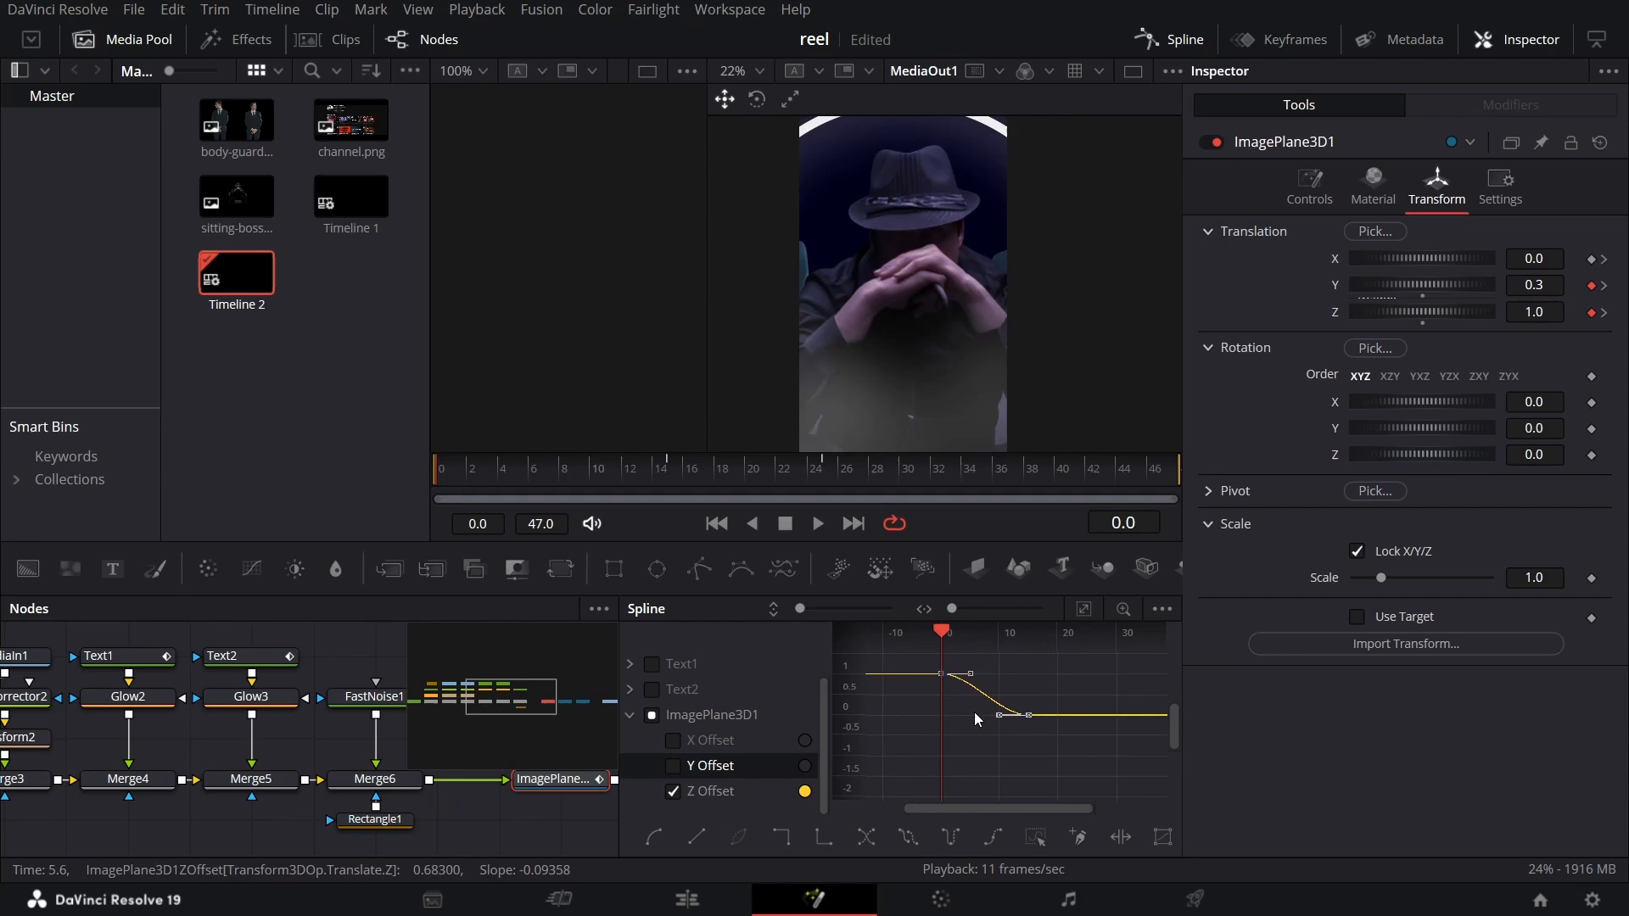
{"action": "scroll", "coordinate": [971, 721], "scroll_direction": "up", "scroll_amount": 2}
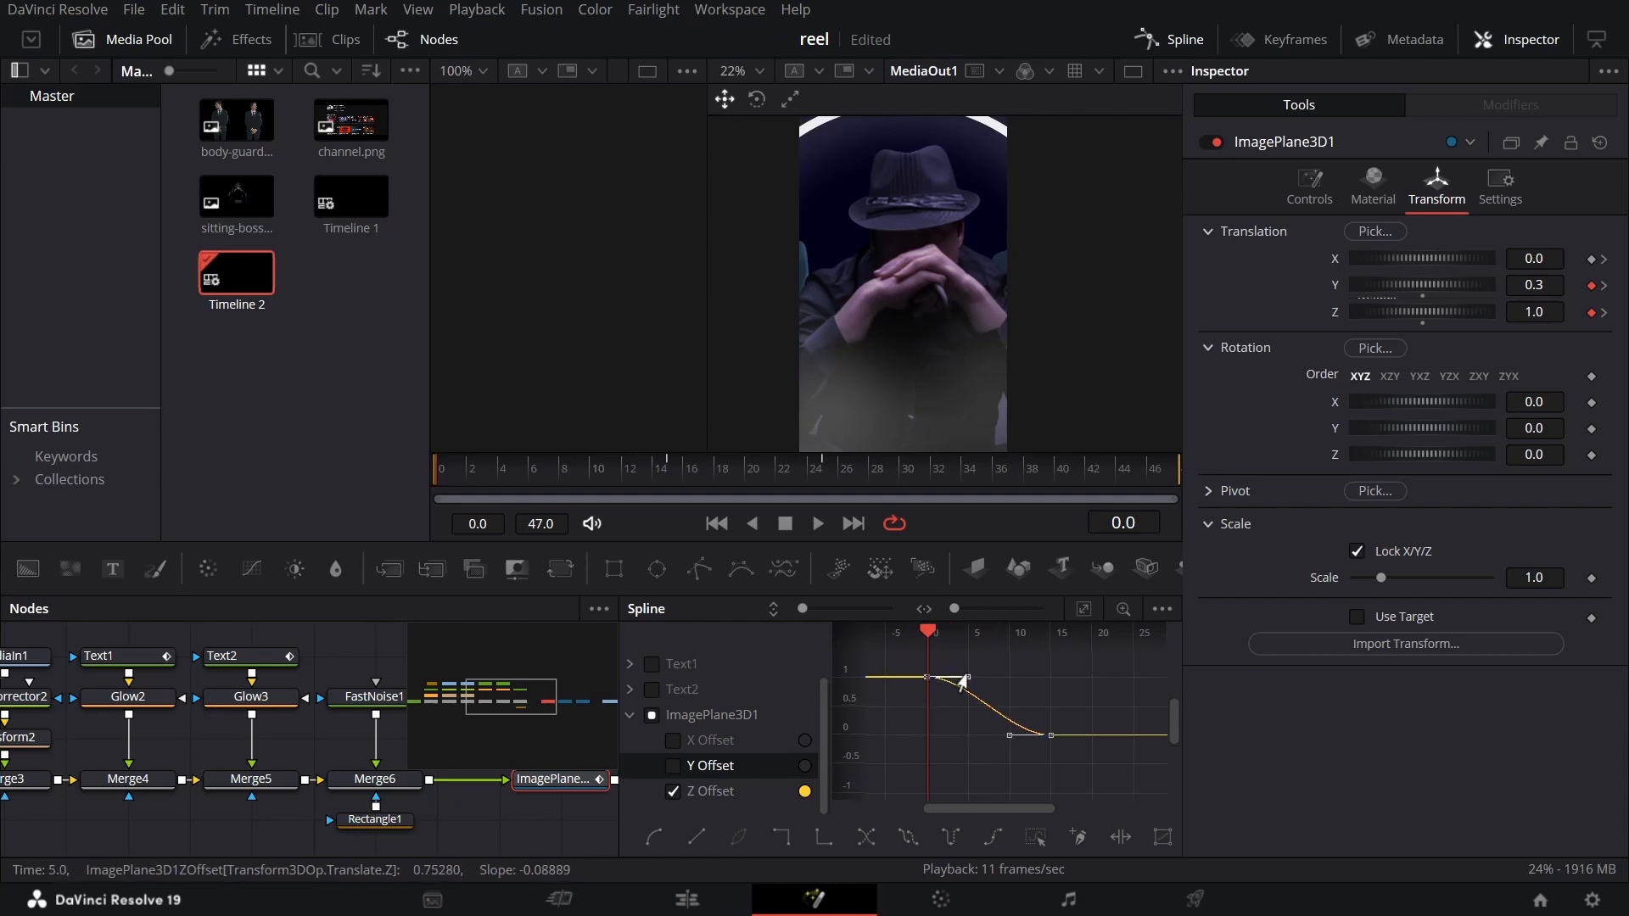
Lengthen both easing handles of the Z Offset curve between frames 0 and 15 and play the result
{"action": "left_click_drag", "start_coordinate": [968, 679], "coordinate": [1009, 679]}
{"action": "left_click_drag", "start_coordinate": [1008, 735], "coordinate": [968, 736]}
{"action": "left_click", "coordinate": [1104, 722]}
{"action": "left_click_drag", "start_coordinate": [494, 467], "coordinate": [390, 463]}
{"action": "key", "text": "space"}
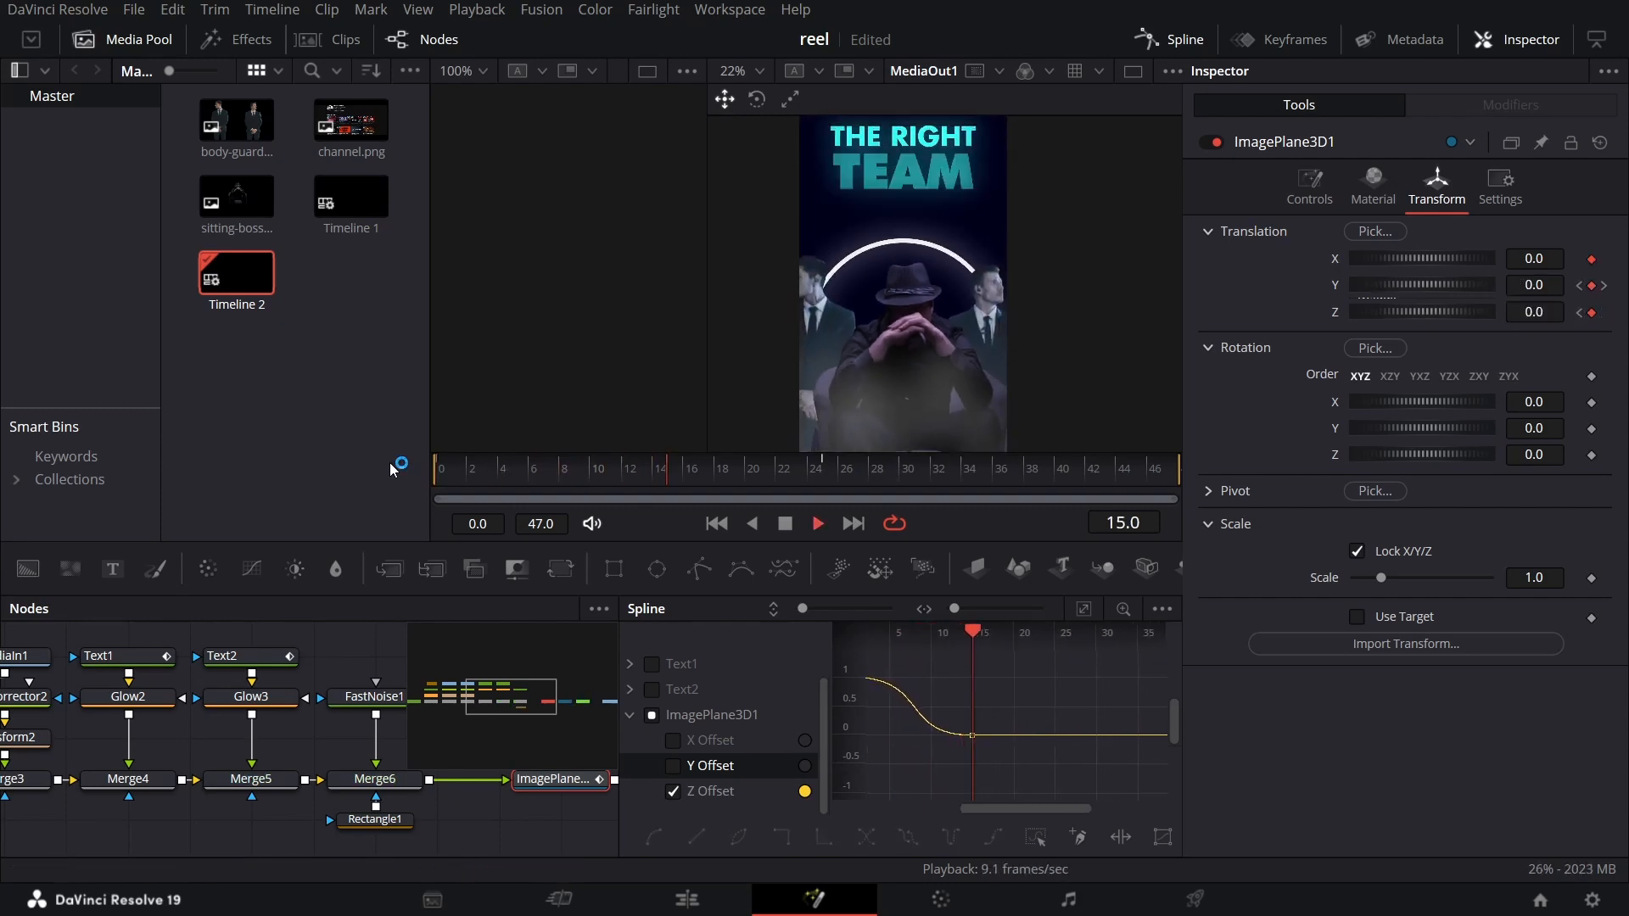
{"action": "key", "text": "space"}
{"action": "left_click_drag", "start_coordinate": [982, 699], "coordinate": [1110, 733]}
{"action": "left_click", "coordinate": [1143, 39]}
Add a Directional Light (3DL) node and connect its output to Merge3D1
{"action": "key", "text": "Home"}
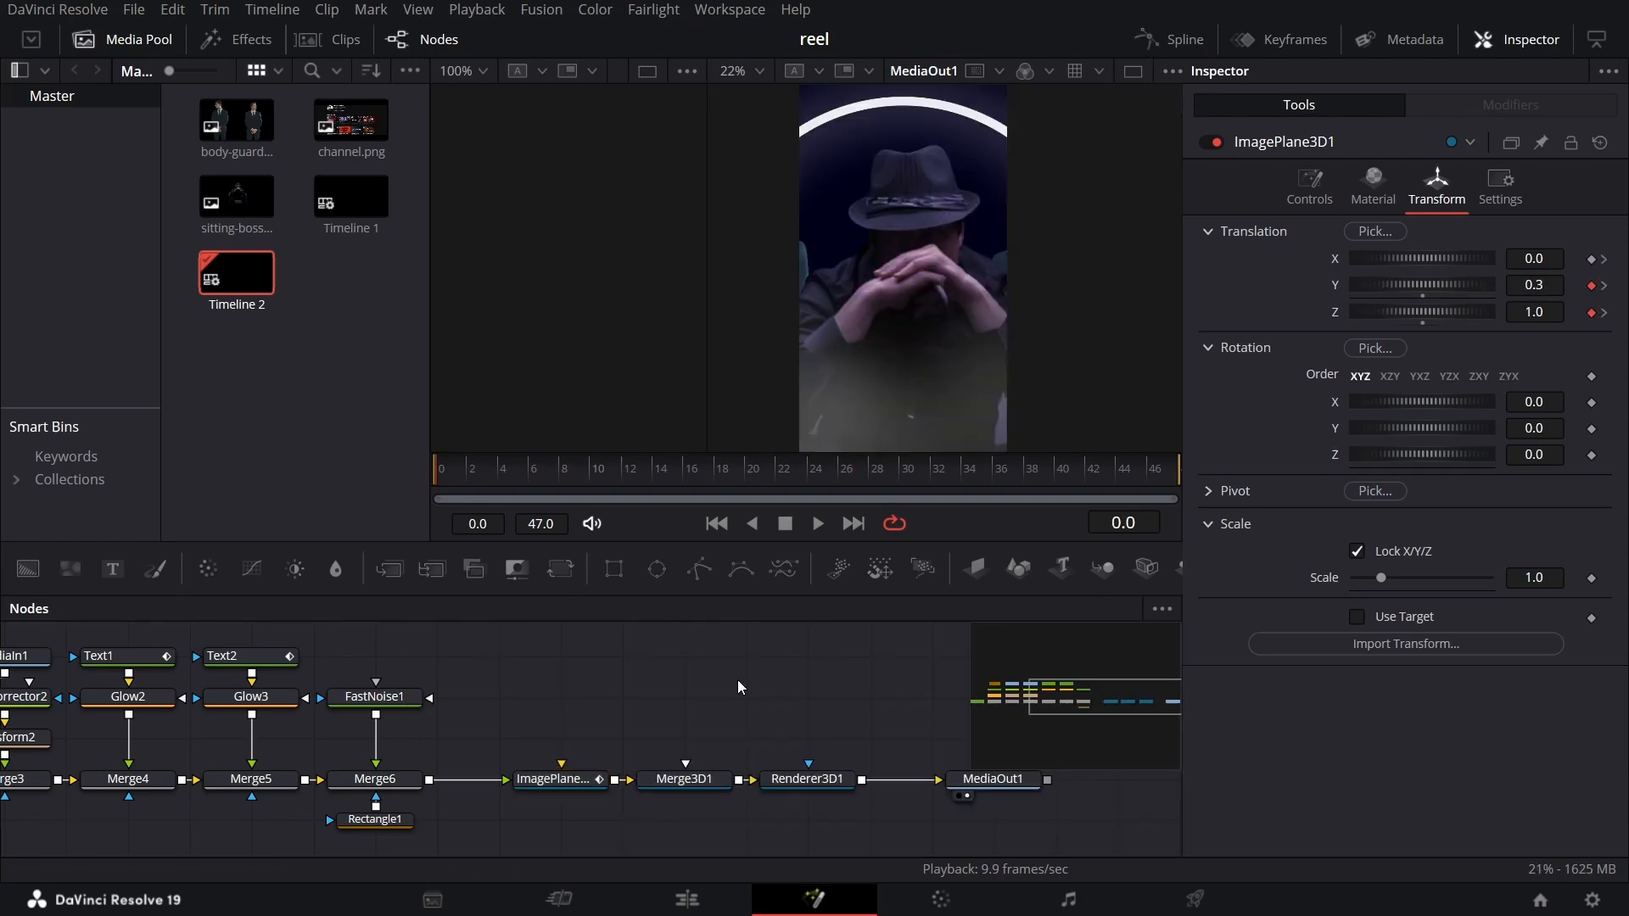
{"action": "key", "text": "shift+space"}
{"action": "type", "text": "render"}
{"action": "type", "text": "direc"}
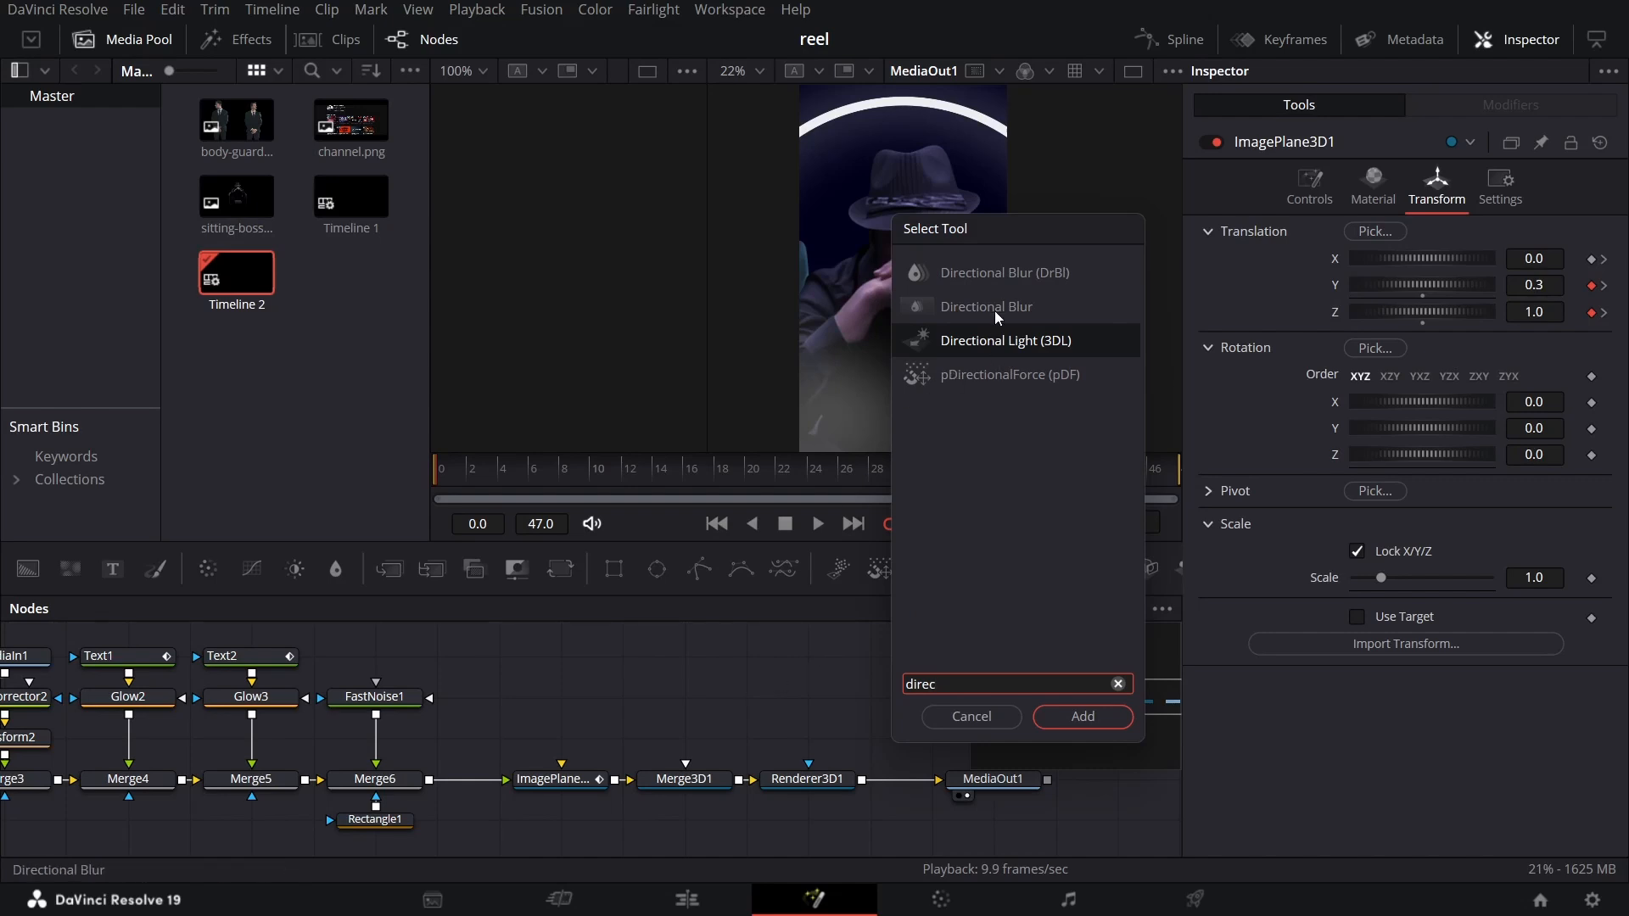
{"action": "left_click", "coordinate": [1003, 340]}
{"action": "left_click", "coordinate": [1080, 716]}
{"action": "left_click_drag", "start_coordinate": [739, 698], "coordinate": [707, 782]}
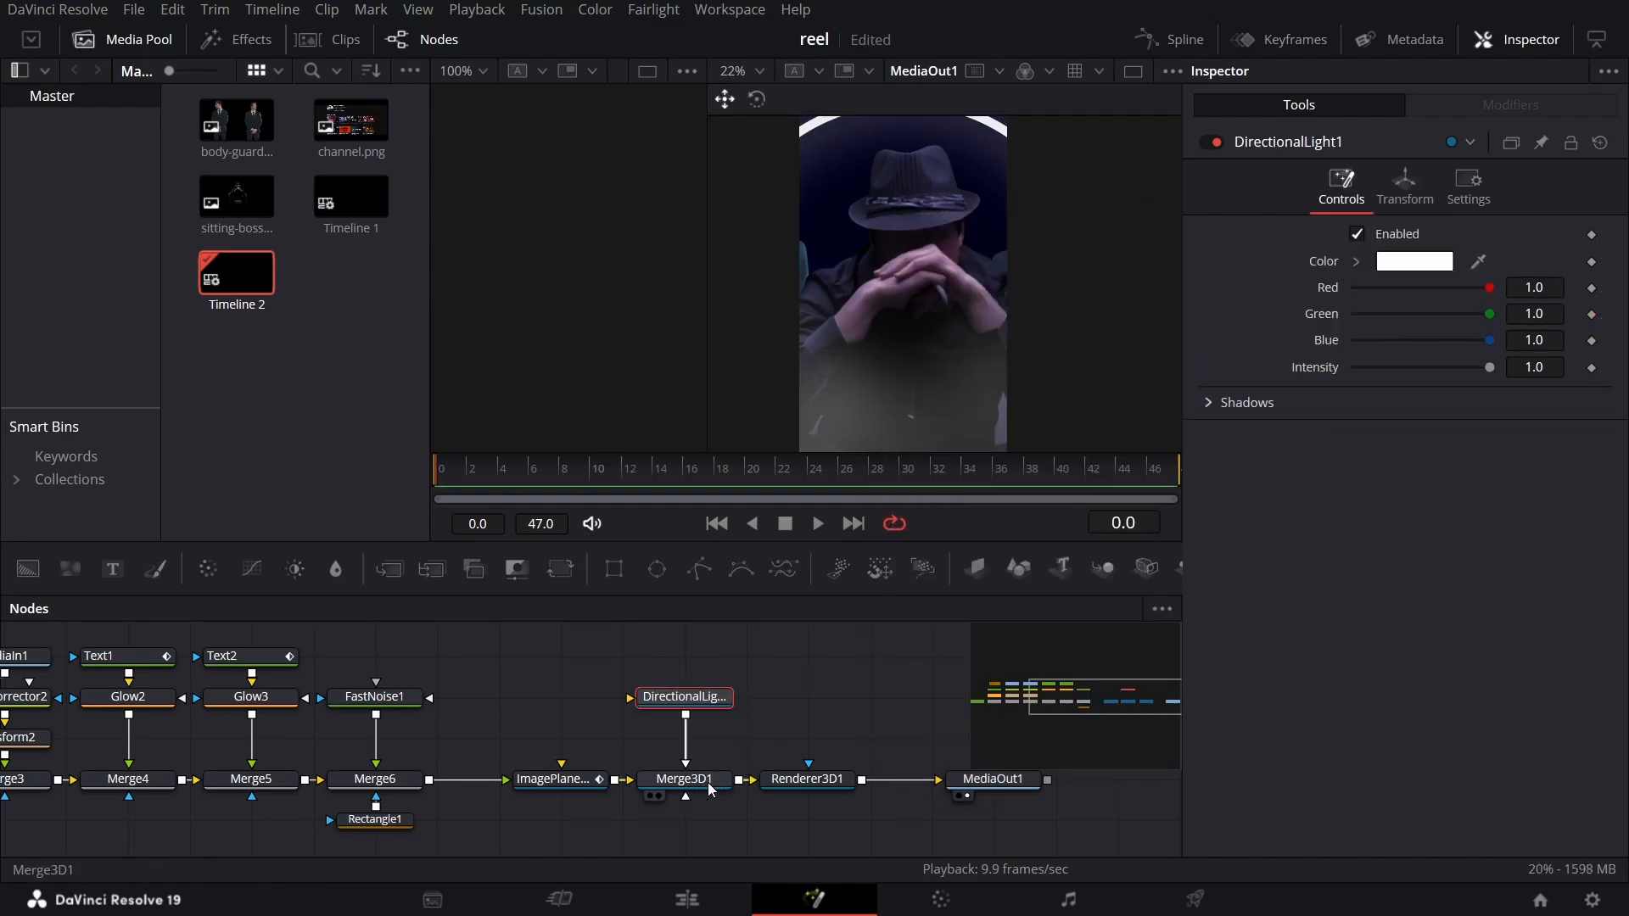
Enable both lighting and shadows on Renderer3D1
{"action": "left_click", "coordinate": [812, 784]}
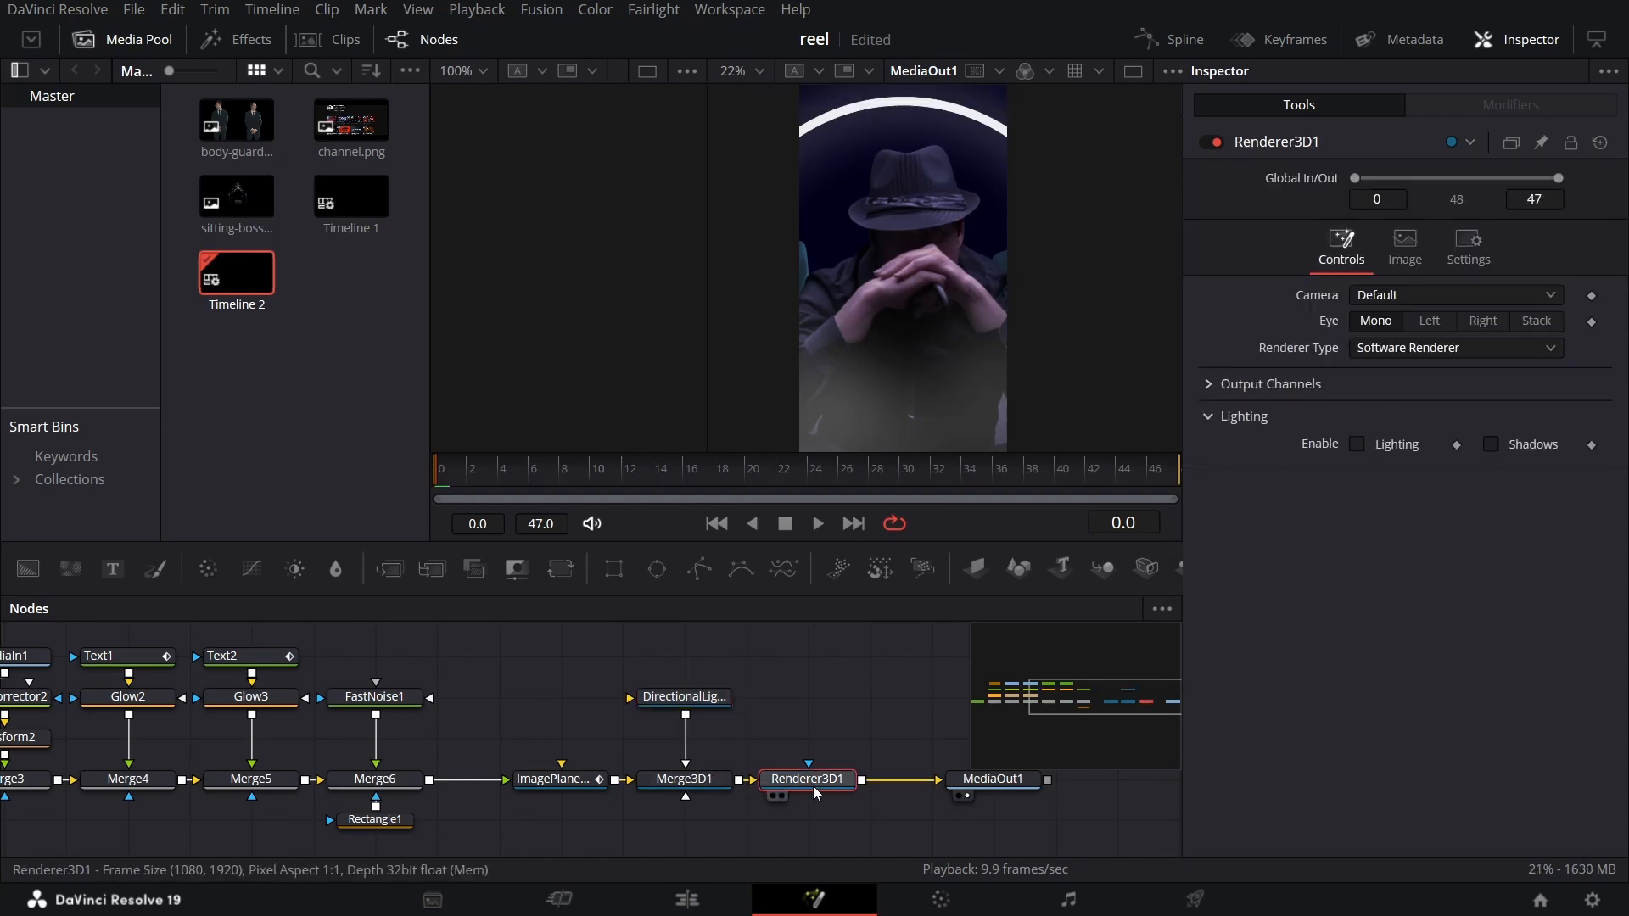
{"action": "left_click", "coordinate": [1401, 446]}
{"action": "left_click", "coordinate": [1525, 445]}
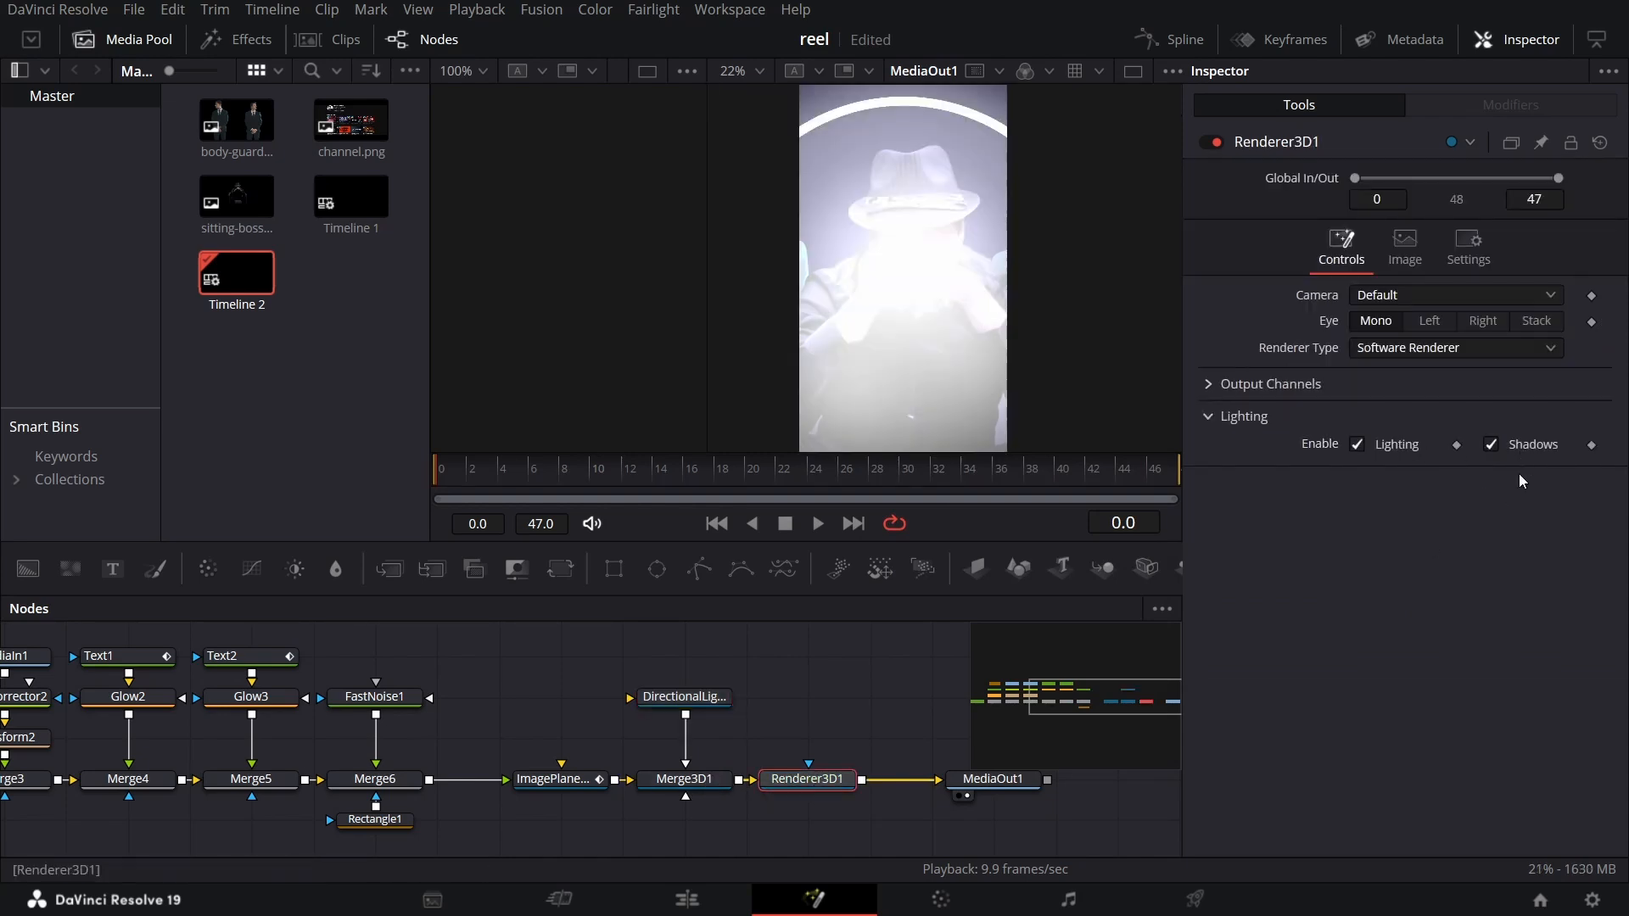
Keyframe the directional light's rotation at frame 0 with X at 8 and Y at 40
{"action": "left_click", "coordinate": [709, 699]}
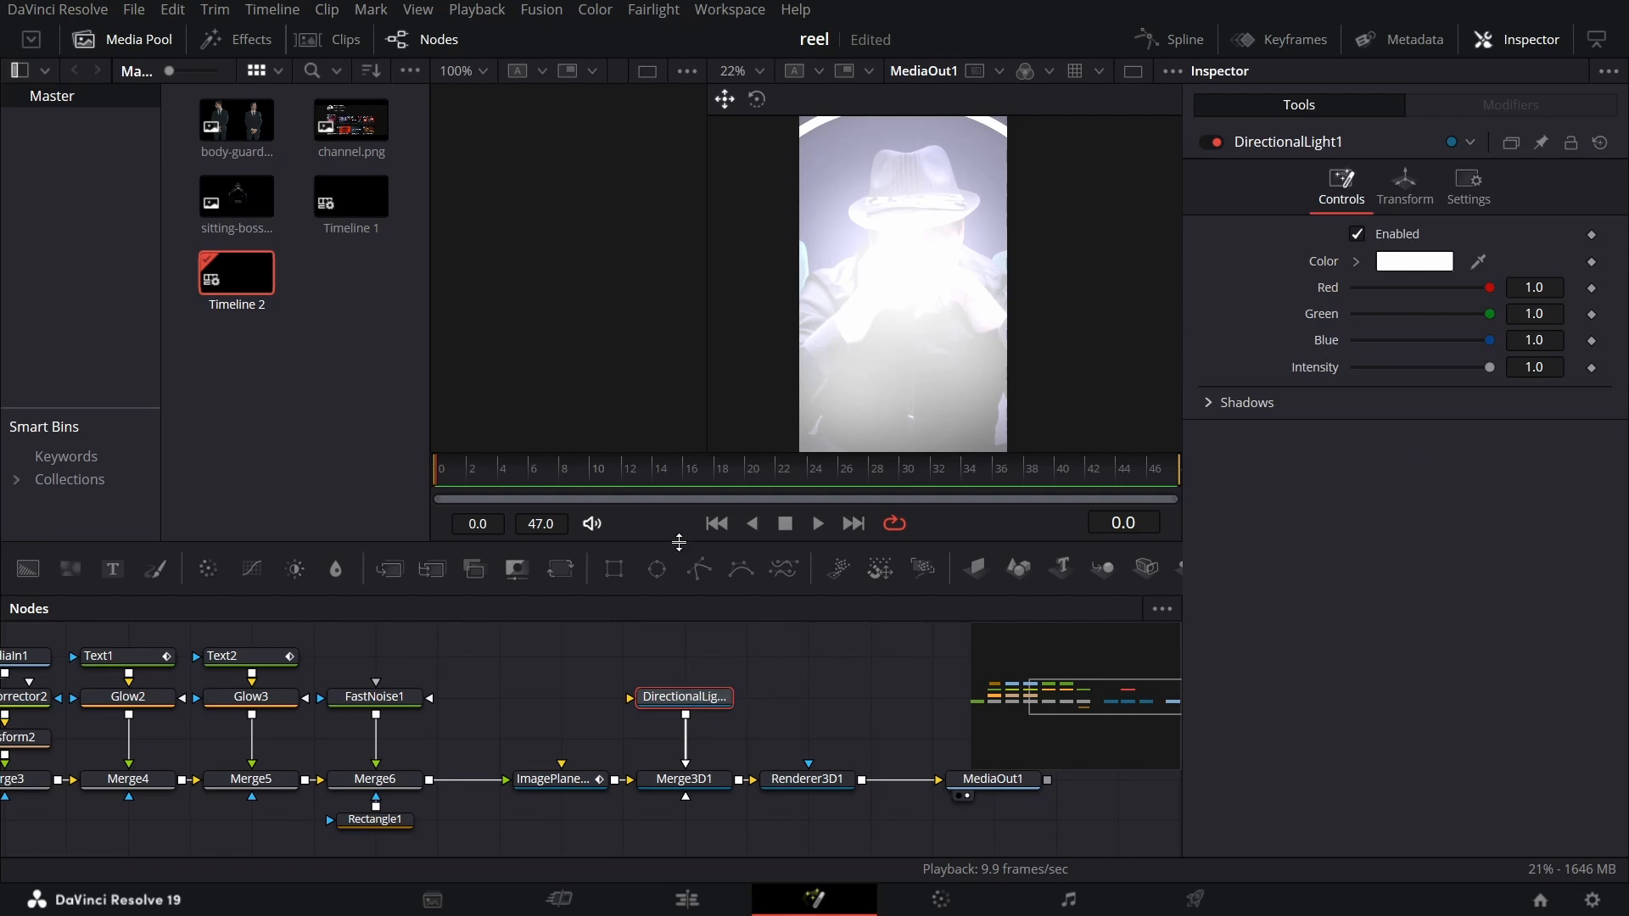
{"action": "left_click", "coordinate": [1419, 182]}
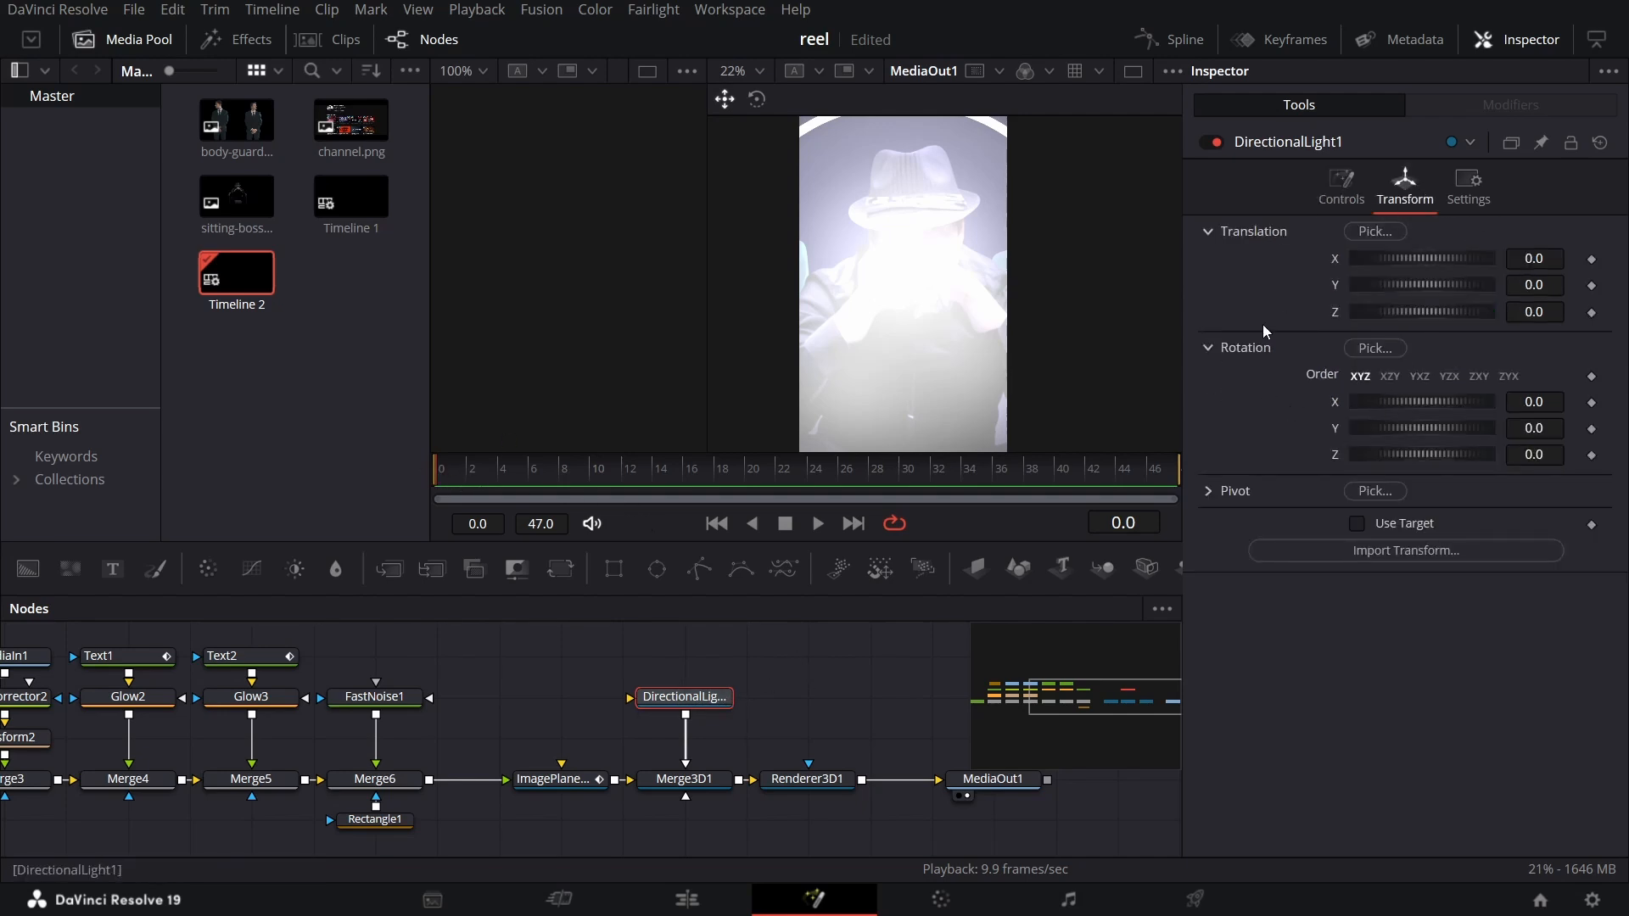
{"action": "left_click", "coordinate": [1592, 402]}
{"action": "left_click", "coordinate": [1591, 429]}
{"action": "left_click", "coordinate": [1548, 403]}
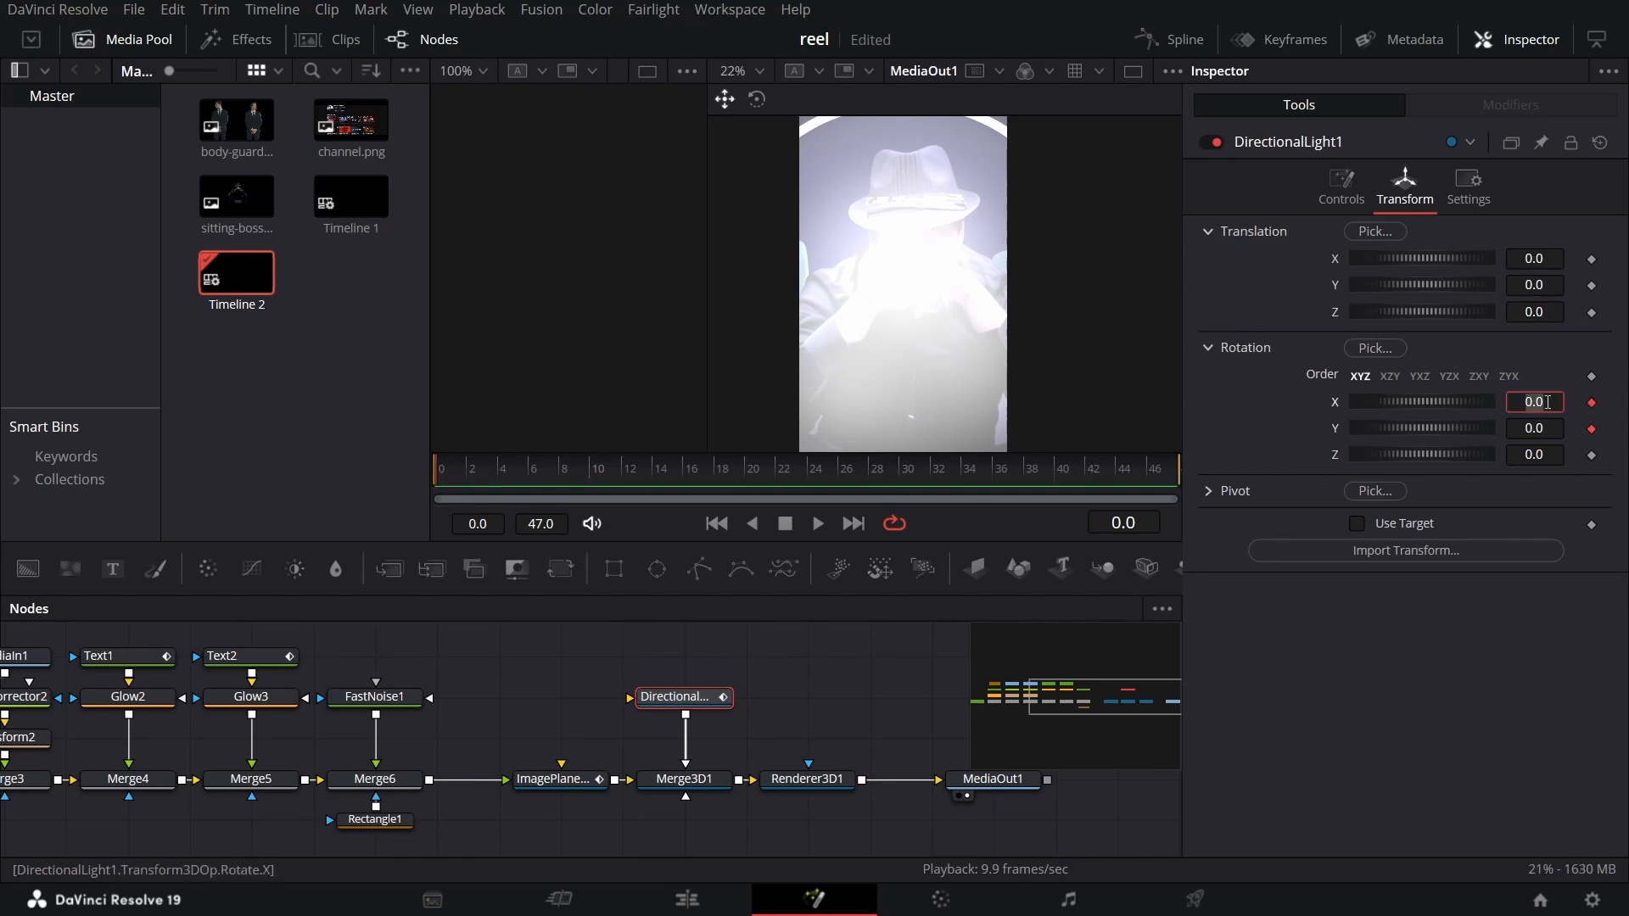
{"action": "type", "text": "8"}
{"action": "key", "text": "Tab"}
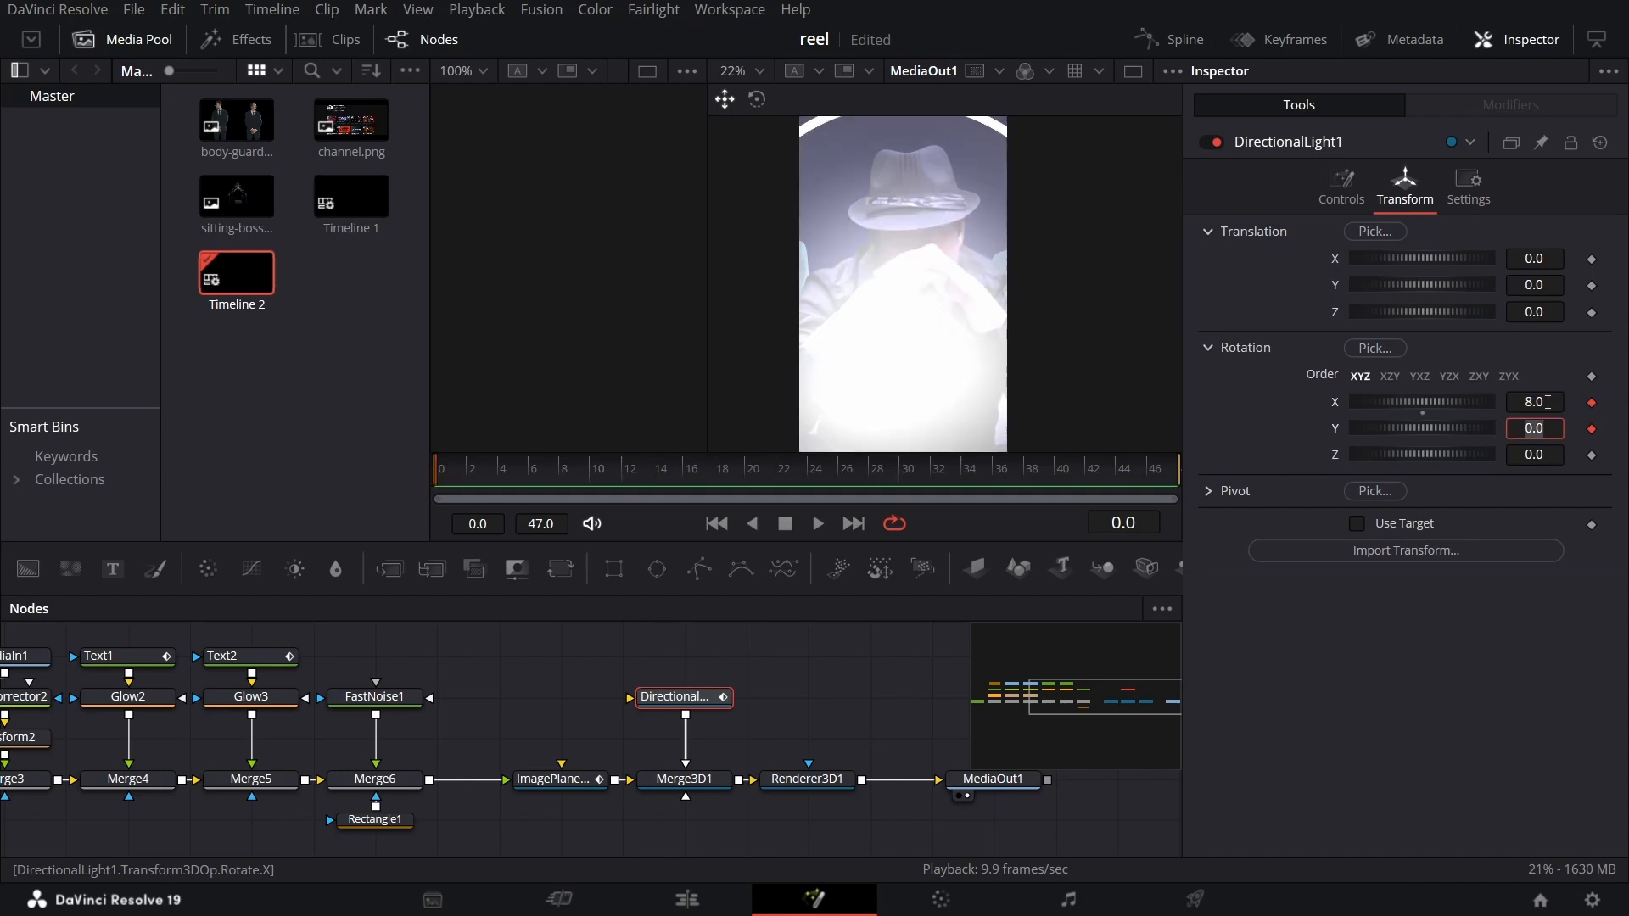
{"action": "type", "text": "40"}
{"action": "key", "text": "Return"}
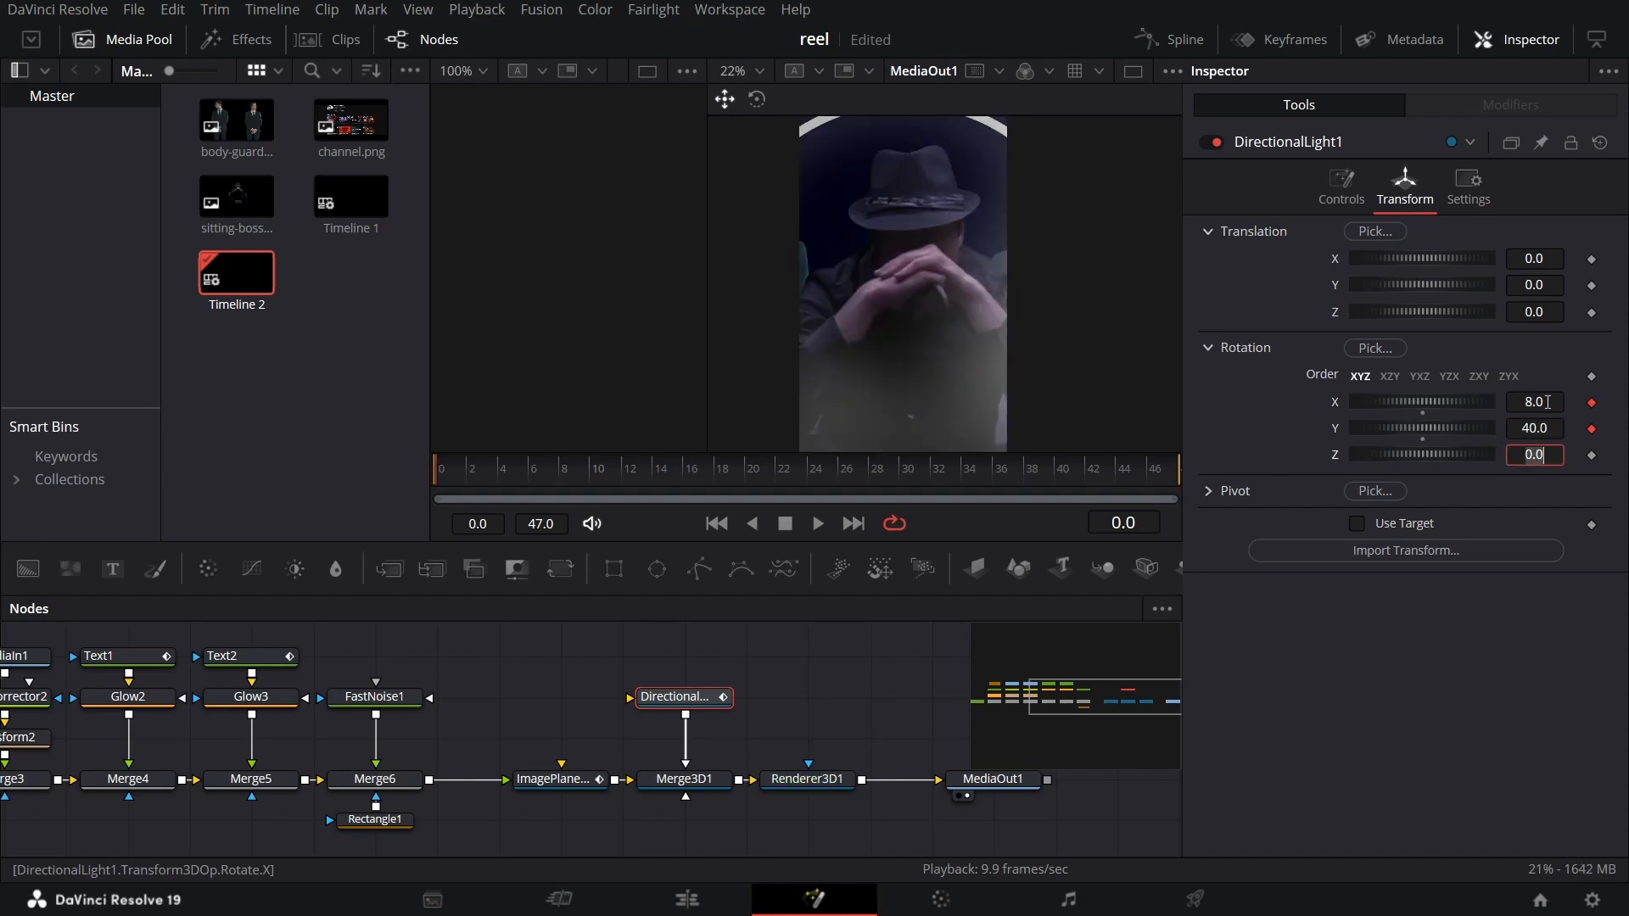
Keyframe the directional light's X rotation at 1 on frame 5 and at 9 on frame 10
{"action": "left_click", "coordinate": [517, 473]}
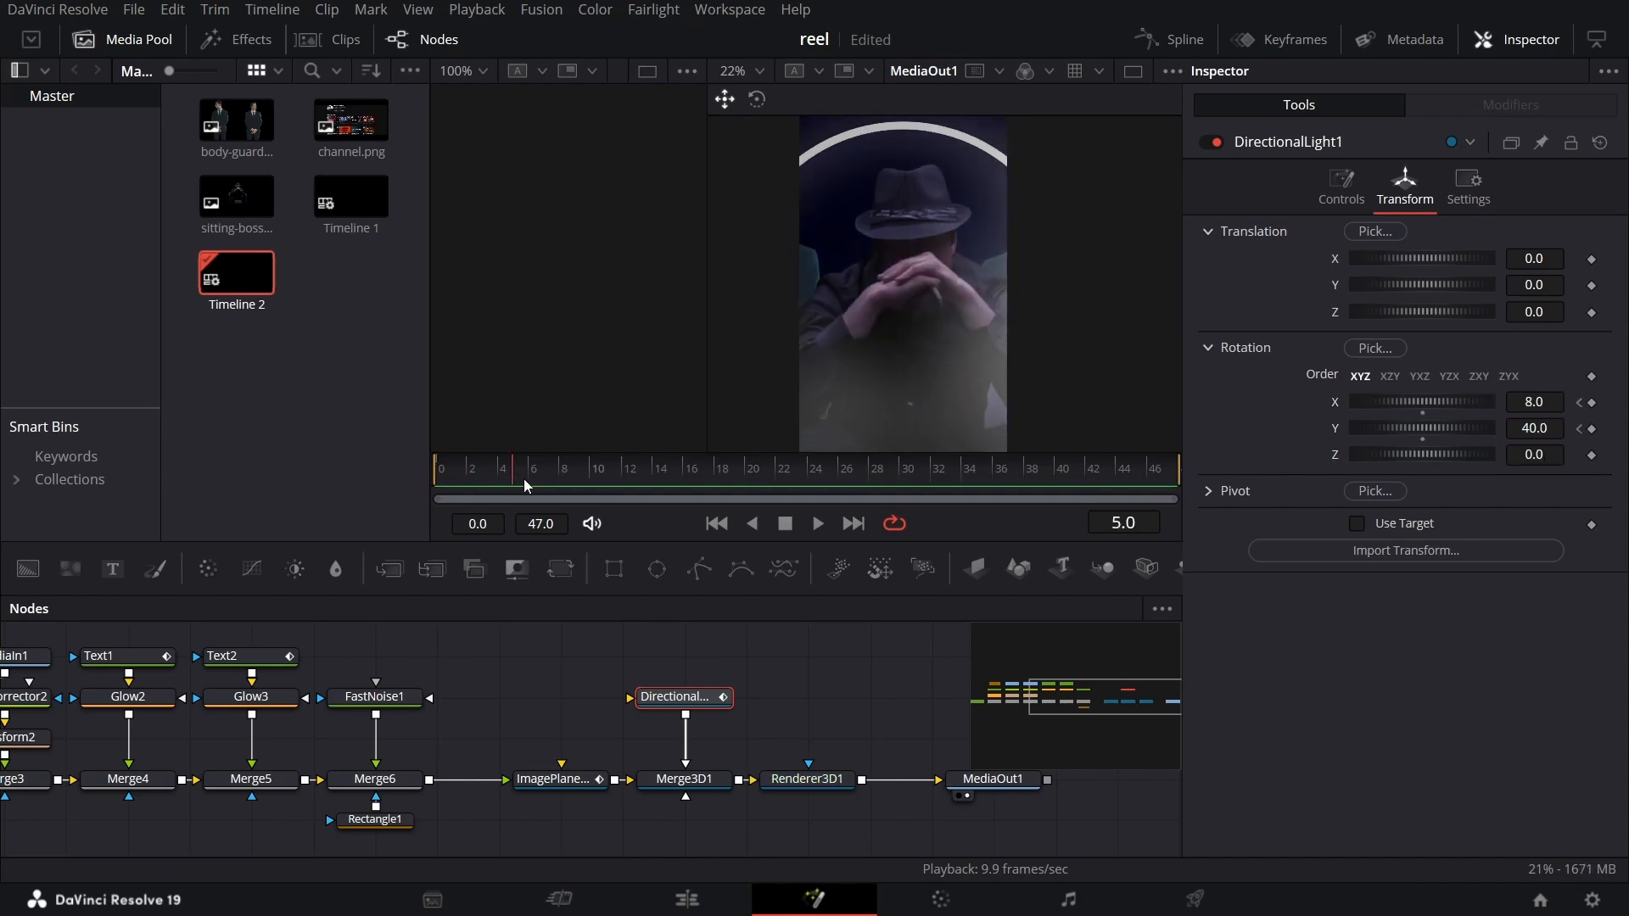
{"action": "left_click", "coordinate": [1551, 401]}
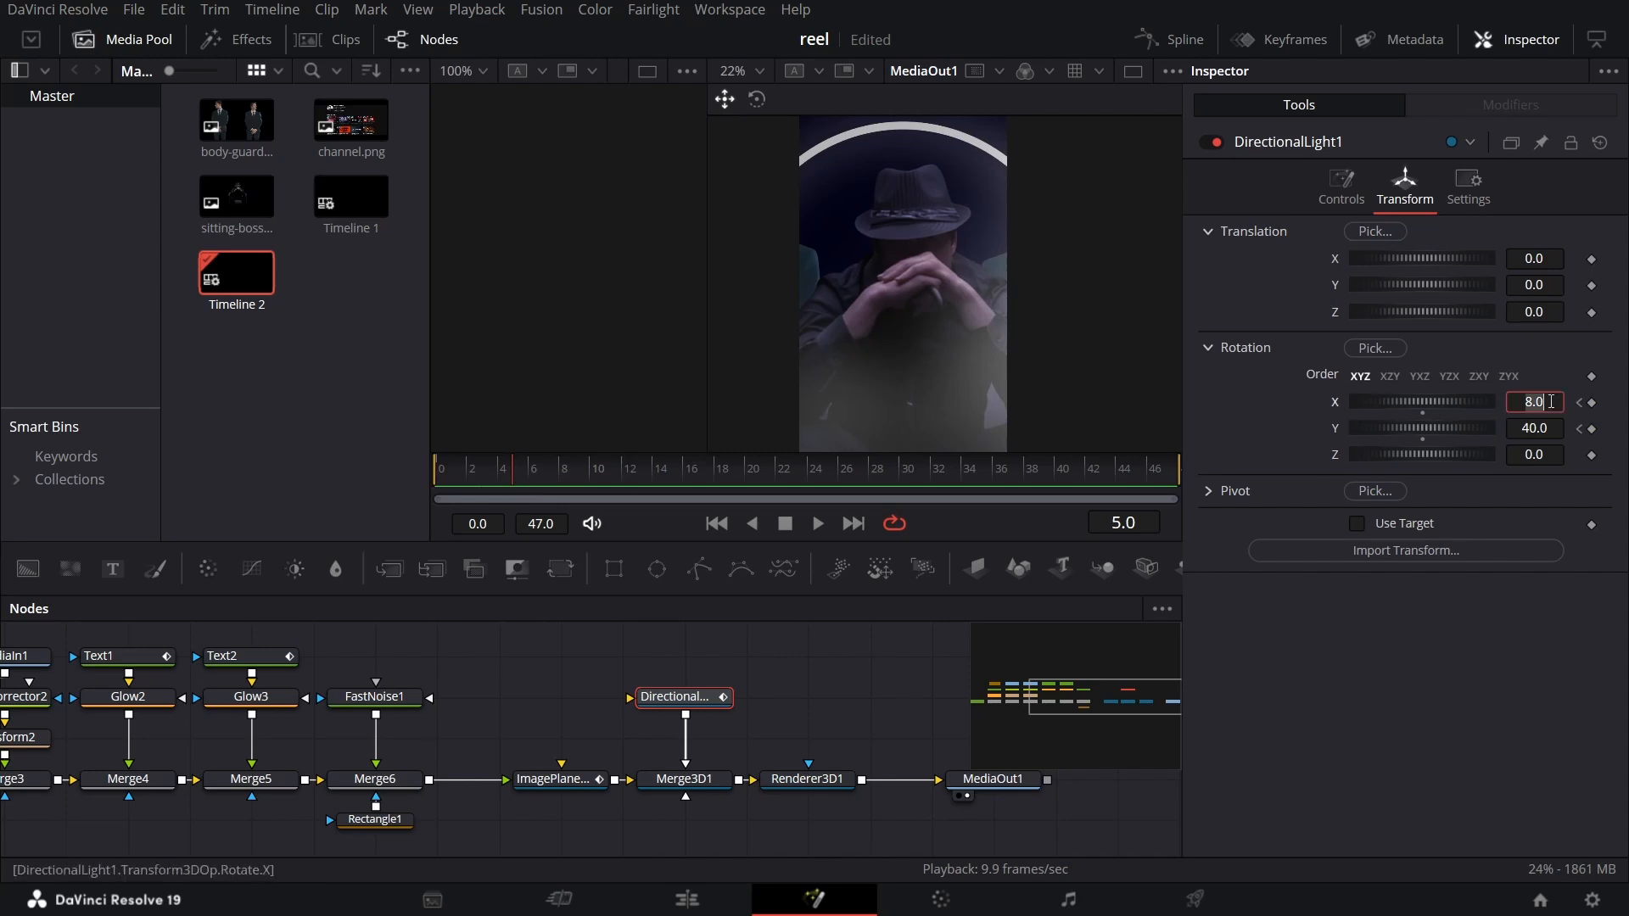
{"action": "type", "text": "1"}
{"action": "key", "text": "Tab"}
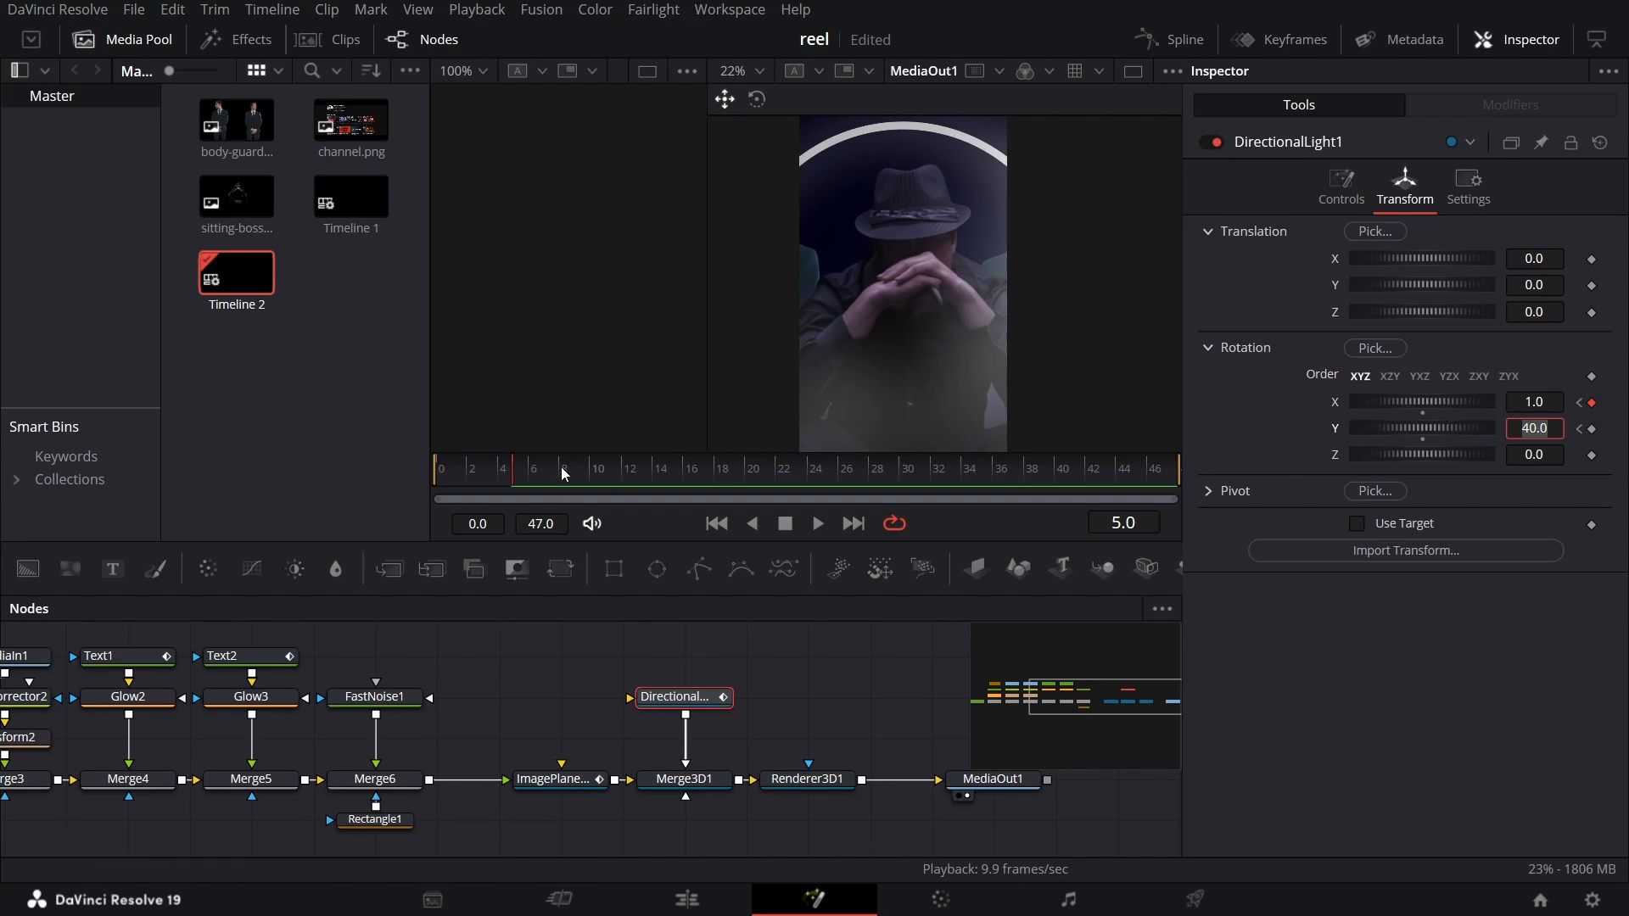
{"action": "left_click", "coordinate": [592, 475]}
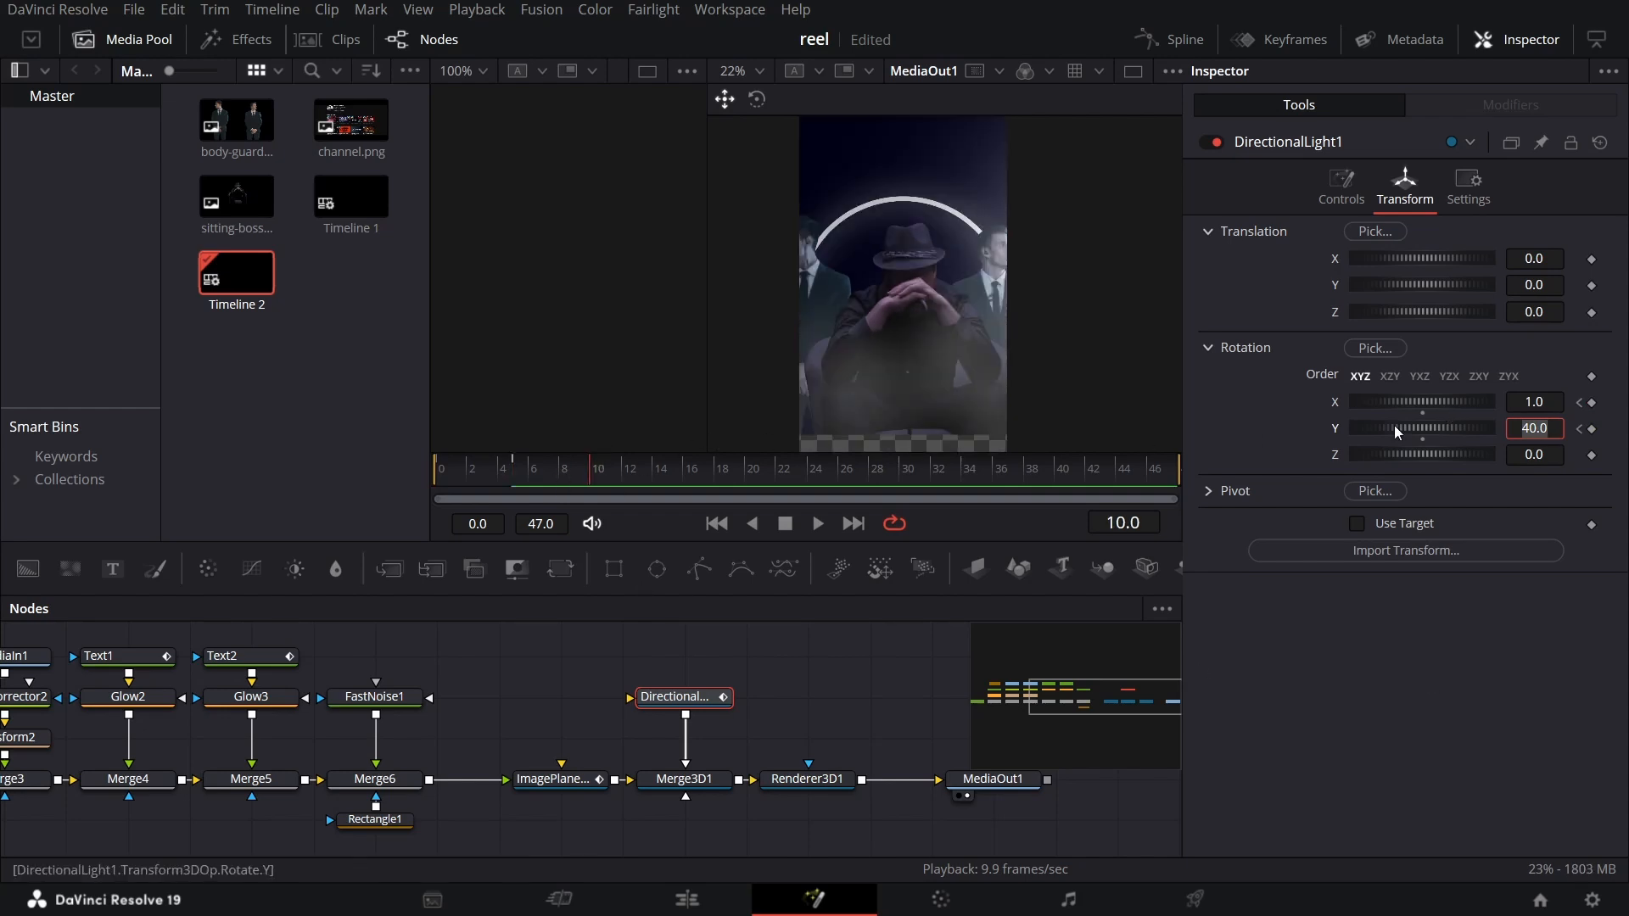
{"action": "left_click", "coordinate": [1532, 402]}
{"action": "type", "text": "9"}
{"action": "key", "text": "Tab"}
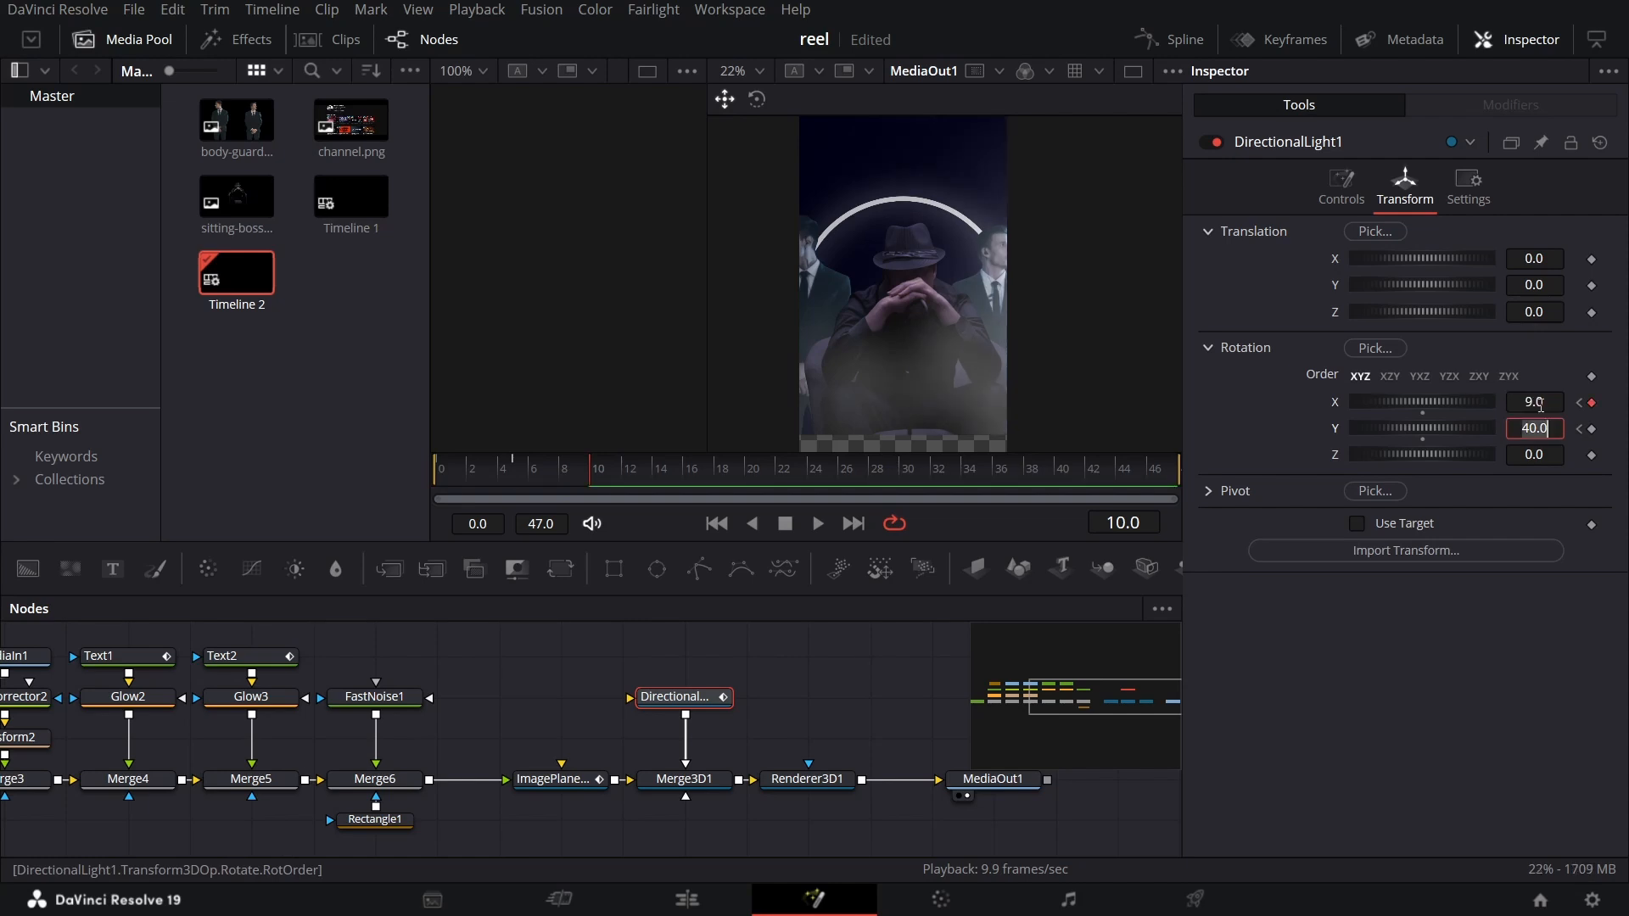
Keyframe the directional light's X rotation at 3 on frame 13 and at 10 on frame 15
{"action": "left_click", "coordinate": [634, 473]}
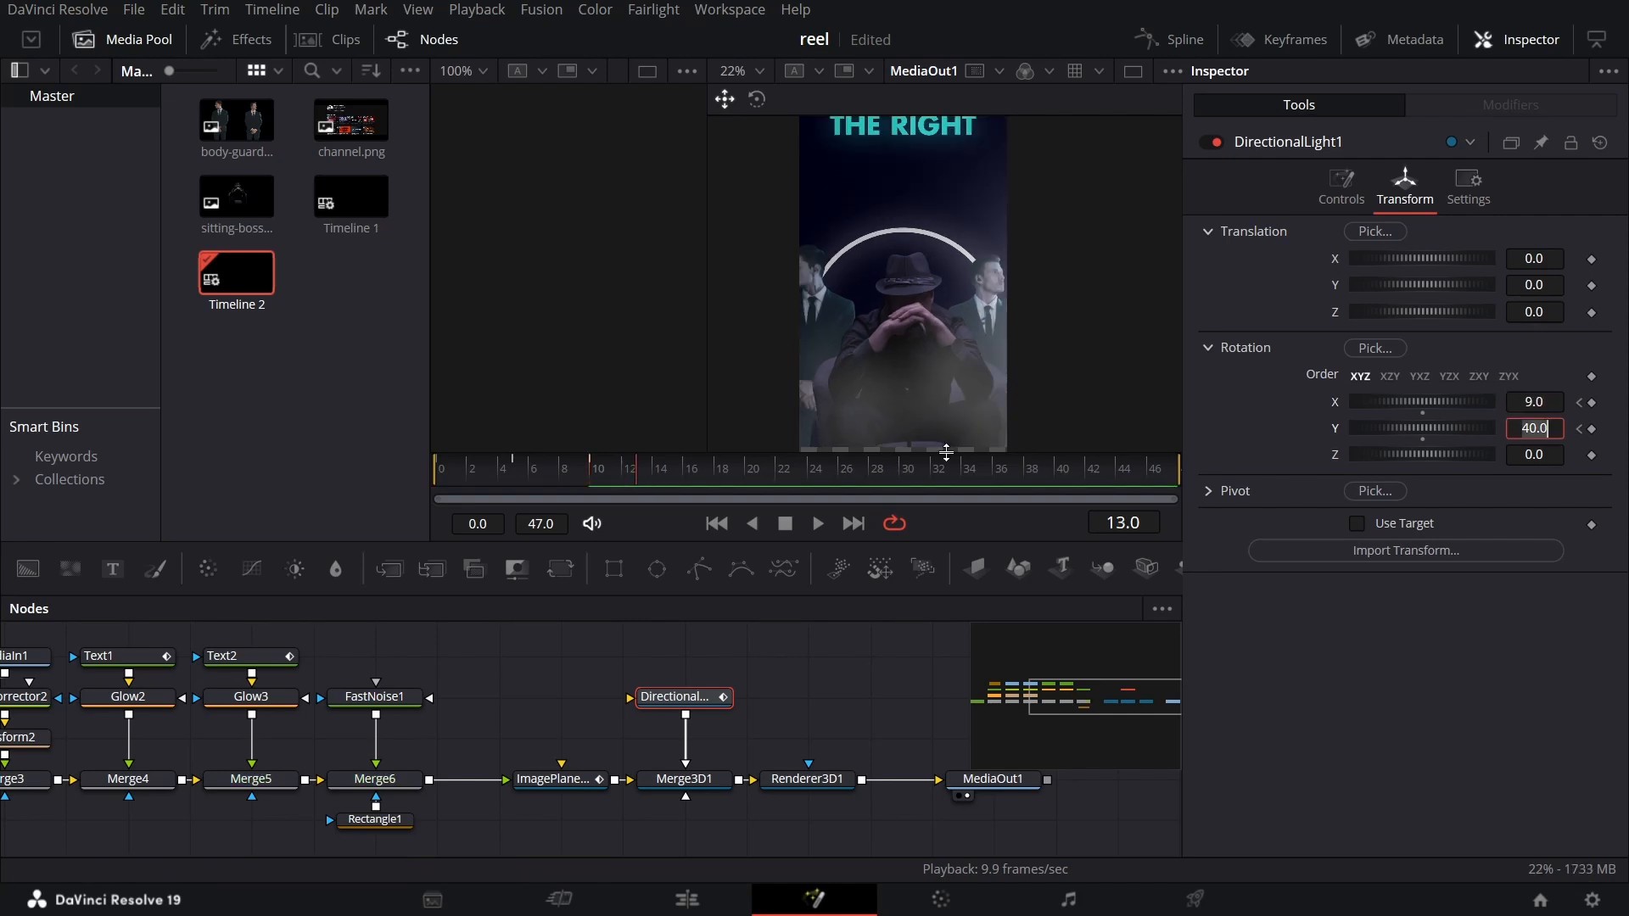
{"action": "left_click", "coordinate": [1531, 403]}
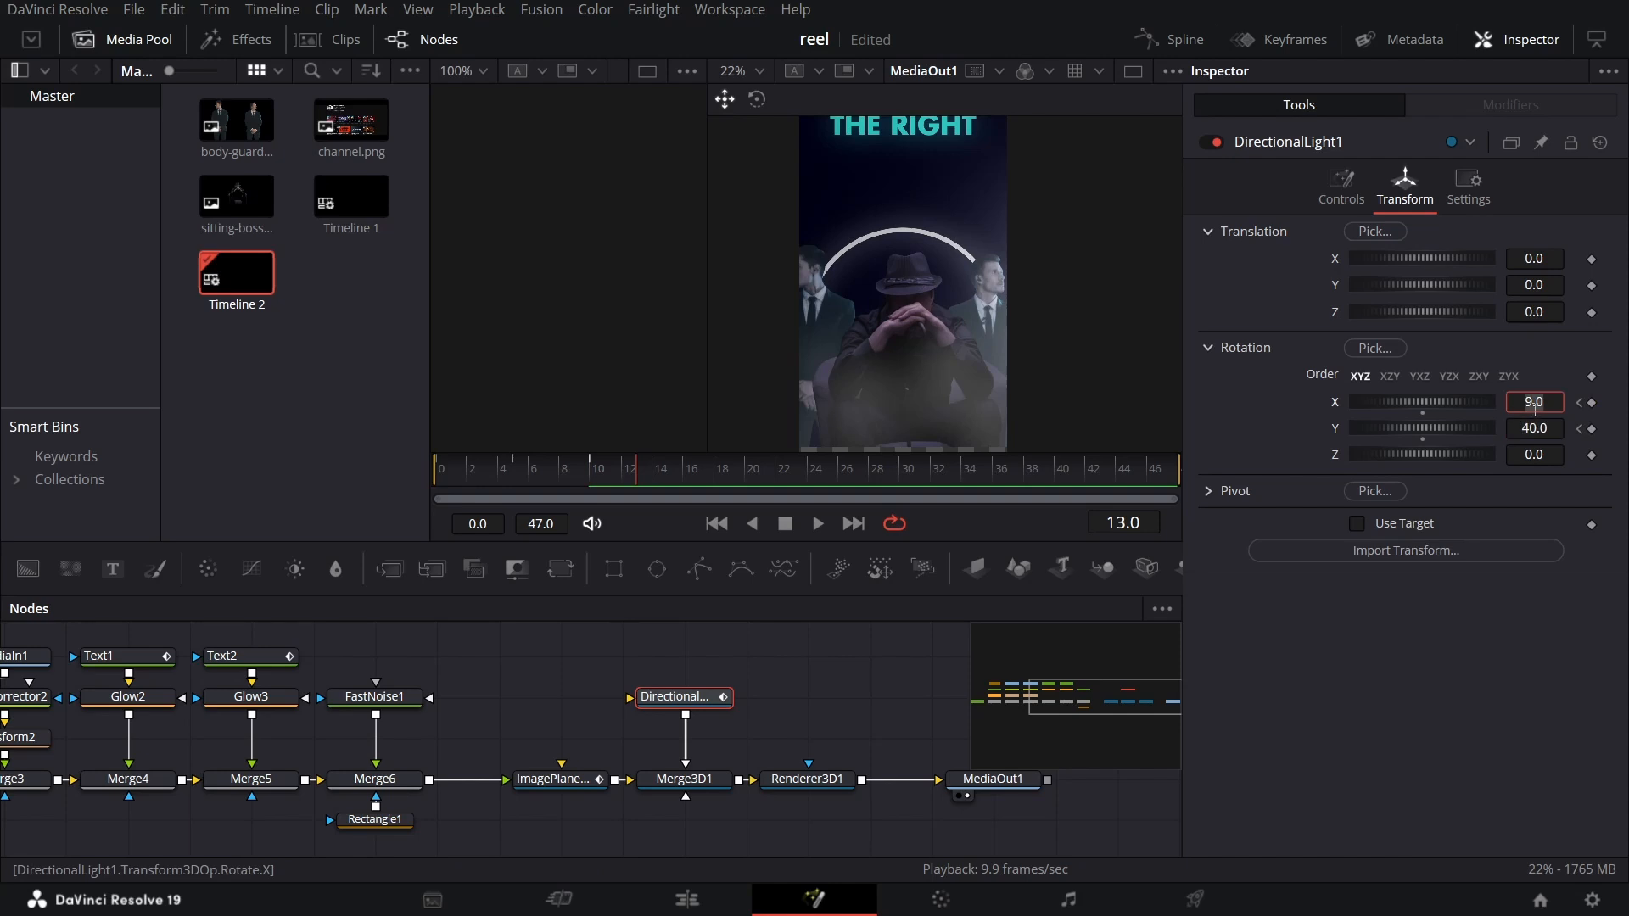
{"action": "type", "text": "3"}
{"action": "key", "text": "Tab"}
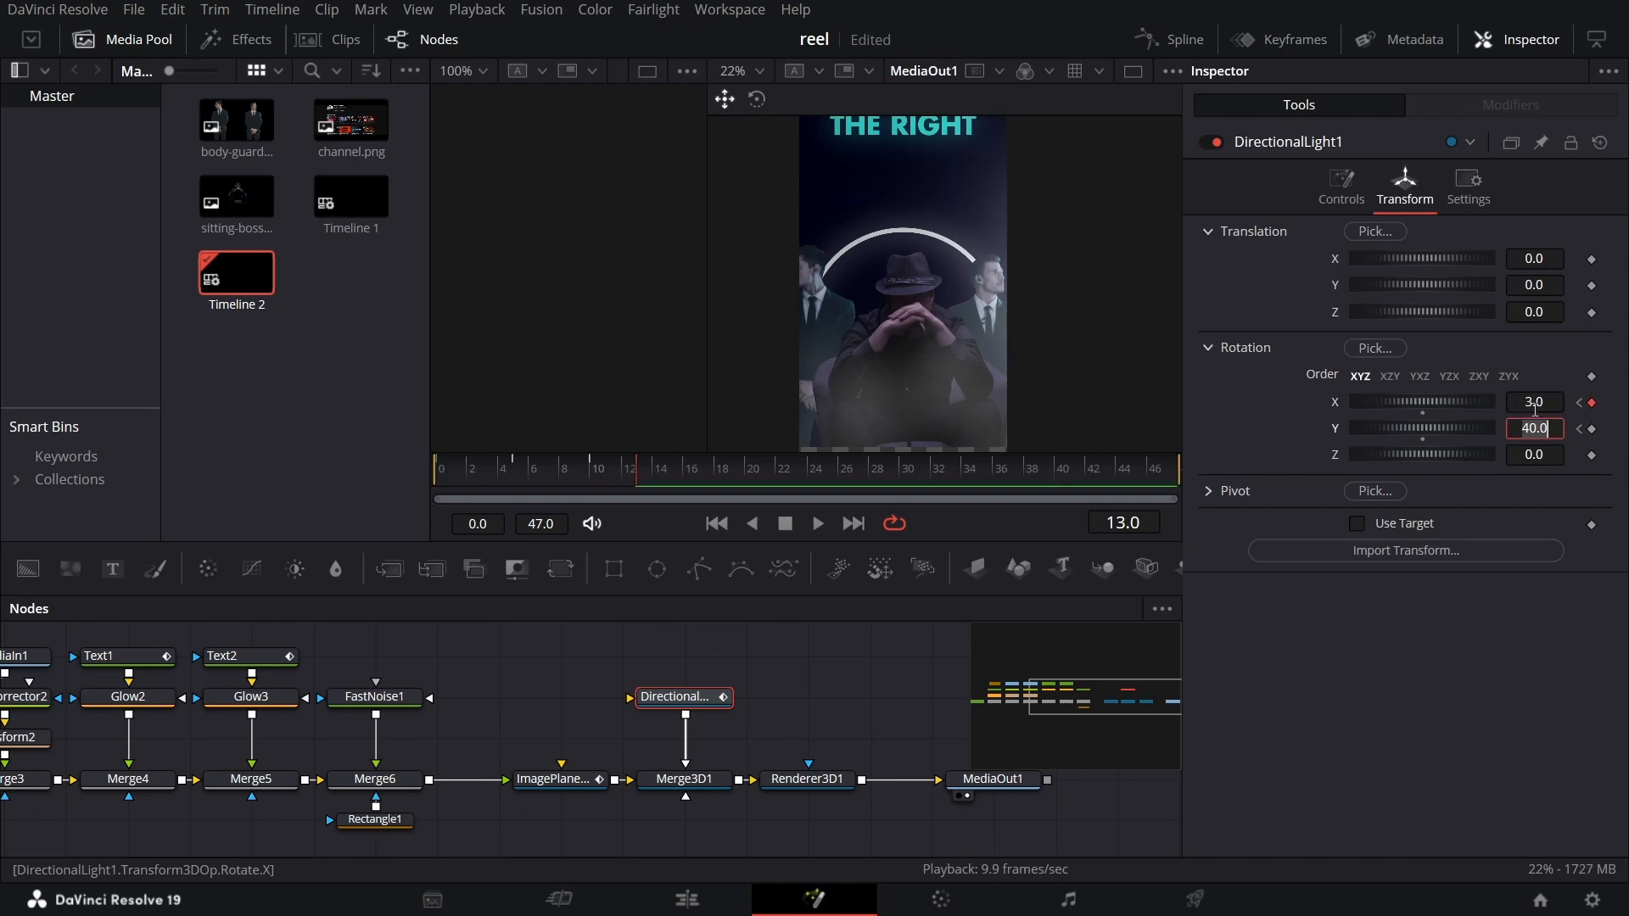
{"action": "left_click", "coordinate": [668, 472]}
{"action": "left_click", "coordinate": [1531, 401]}
{"action": "type", "text": "15"}
{"action": "key", "text": "Tab"}
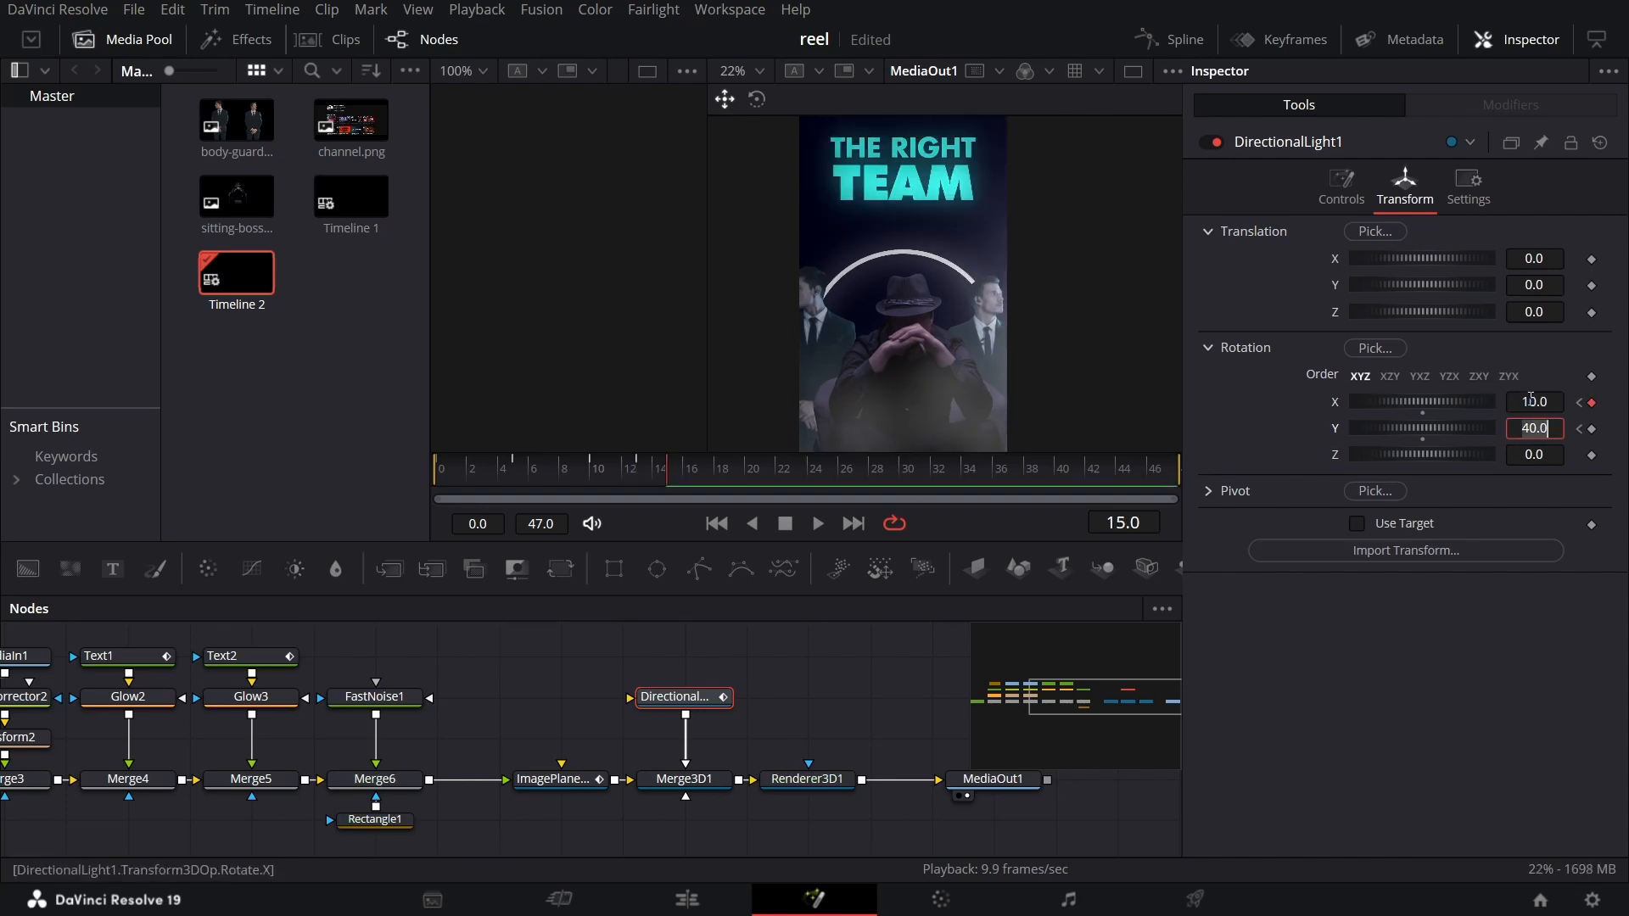
Hold the directional light's Y rotation with a keyframe at frame 16 and set it to 80 at frame 20
{"action": "left_click", "coordinate": [687, 476]}
{"action": "left_click", "coordinate": [1591, 429]}
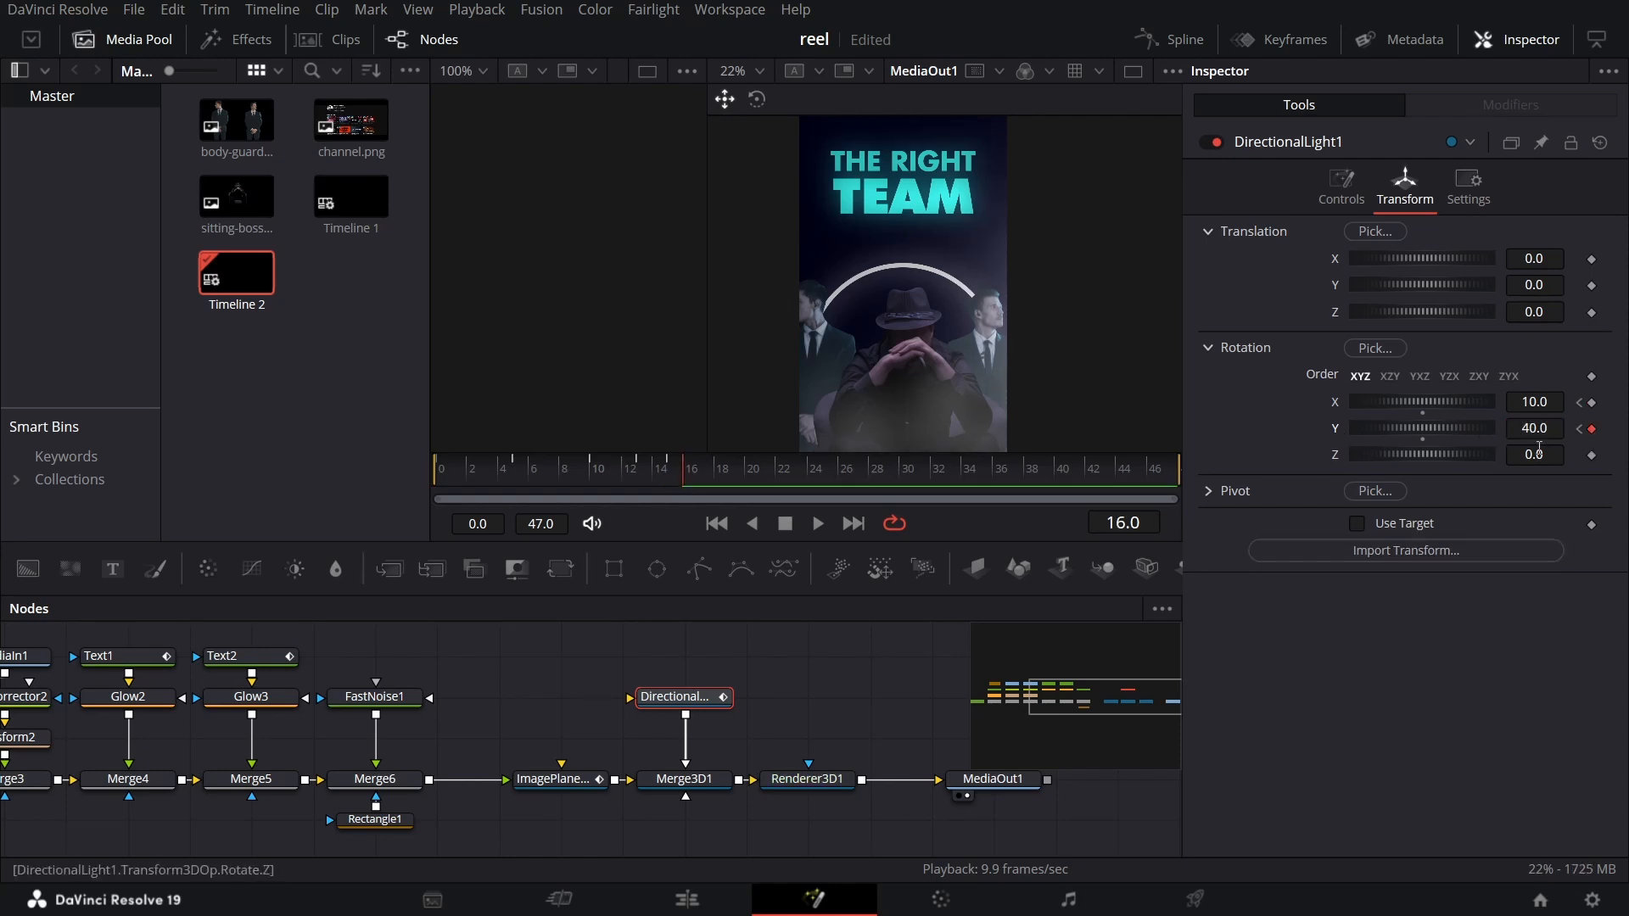
{"action": "left_click", "coordinate": [747, 471]}
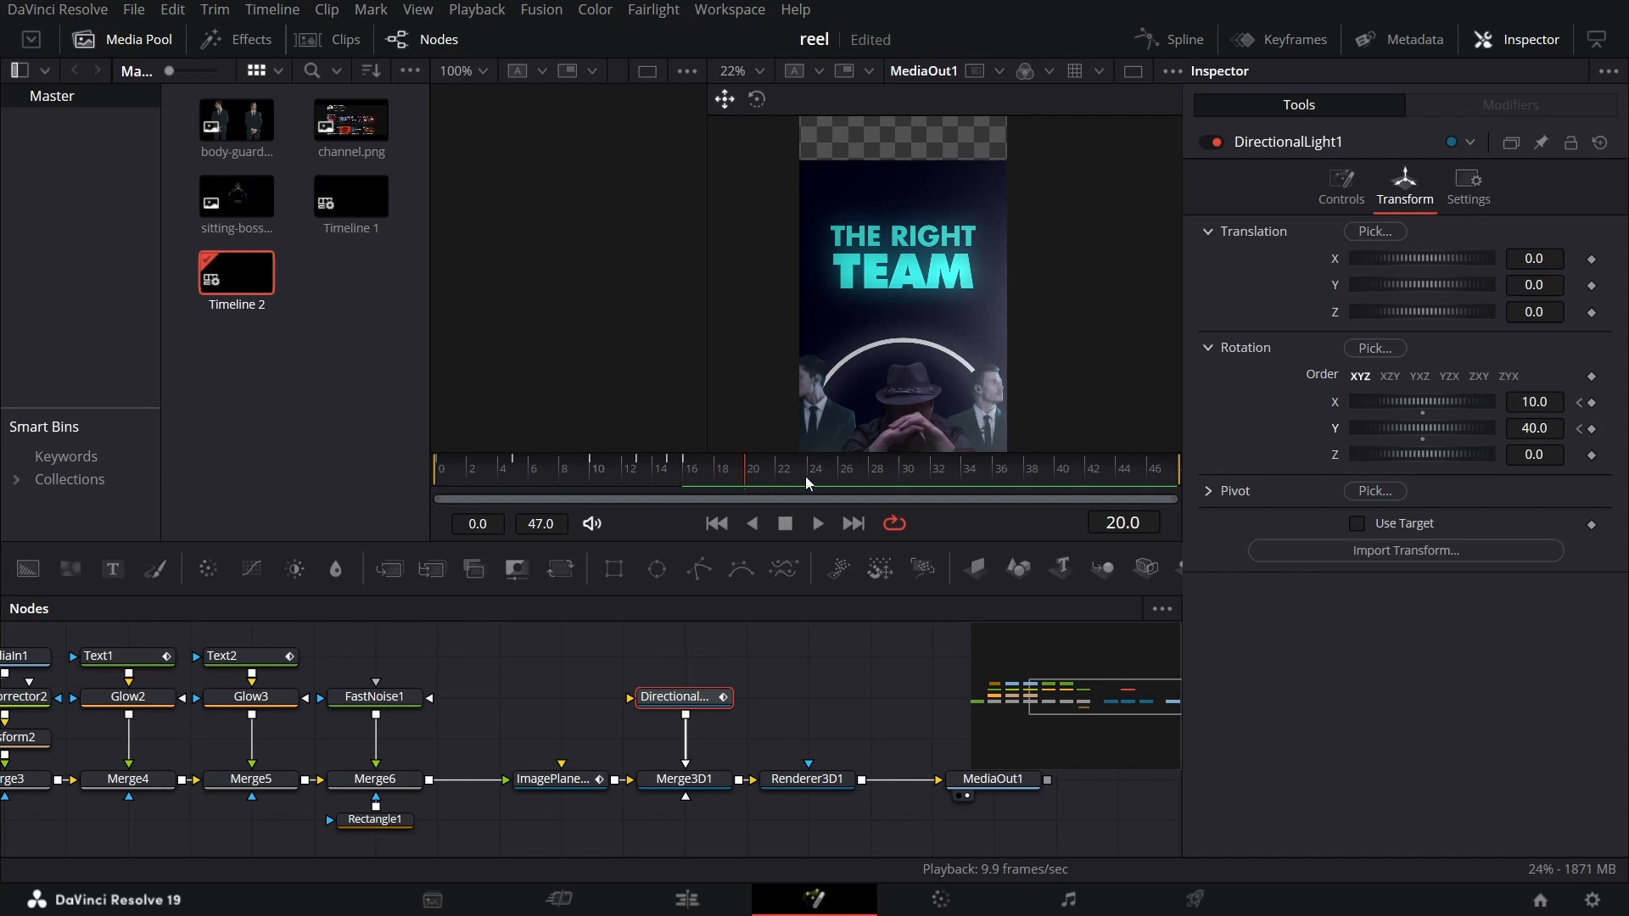
{"action": "left_click", "coordinate": [1534, 429]}
{"action": "type", "text": "80"}
{"action": "key", "text": "Tab"}
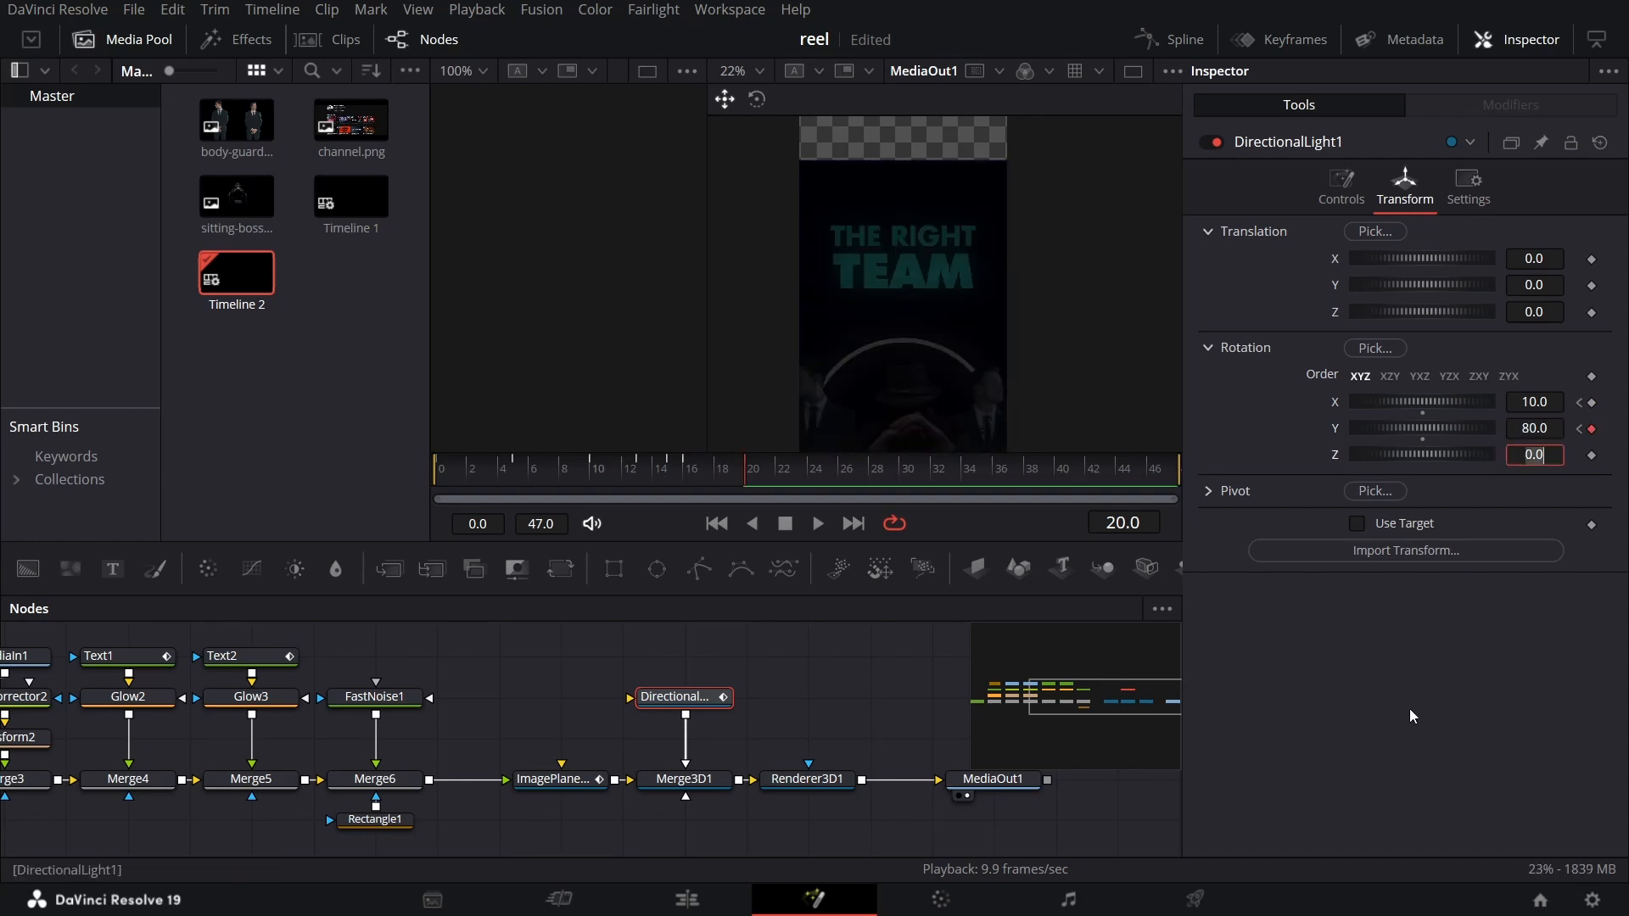
Play the composition to review the animated lighting
{"action": "left_click", "coordinate": [503, 478]}
{"action": "key", "text": "space"}
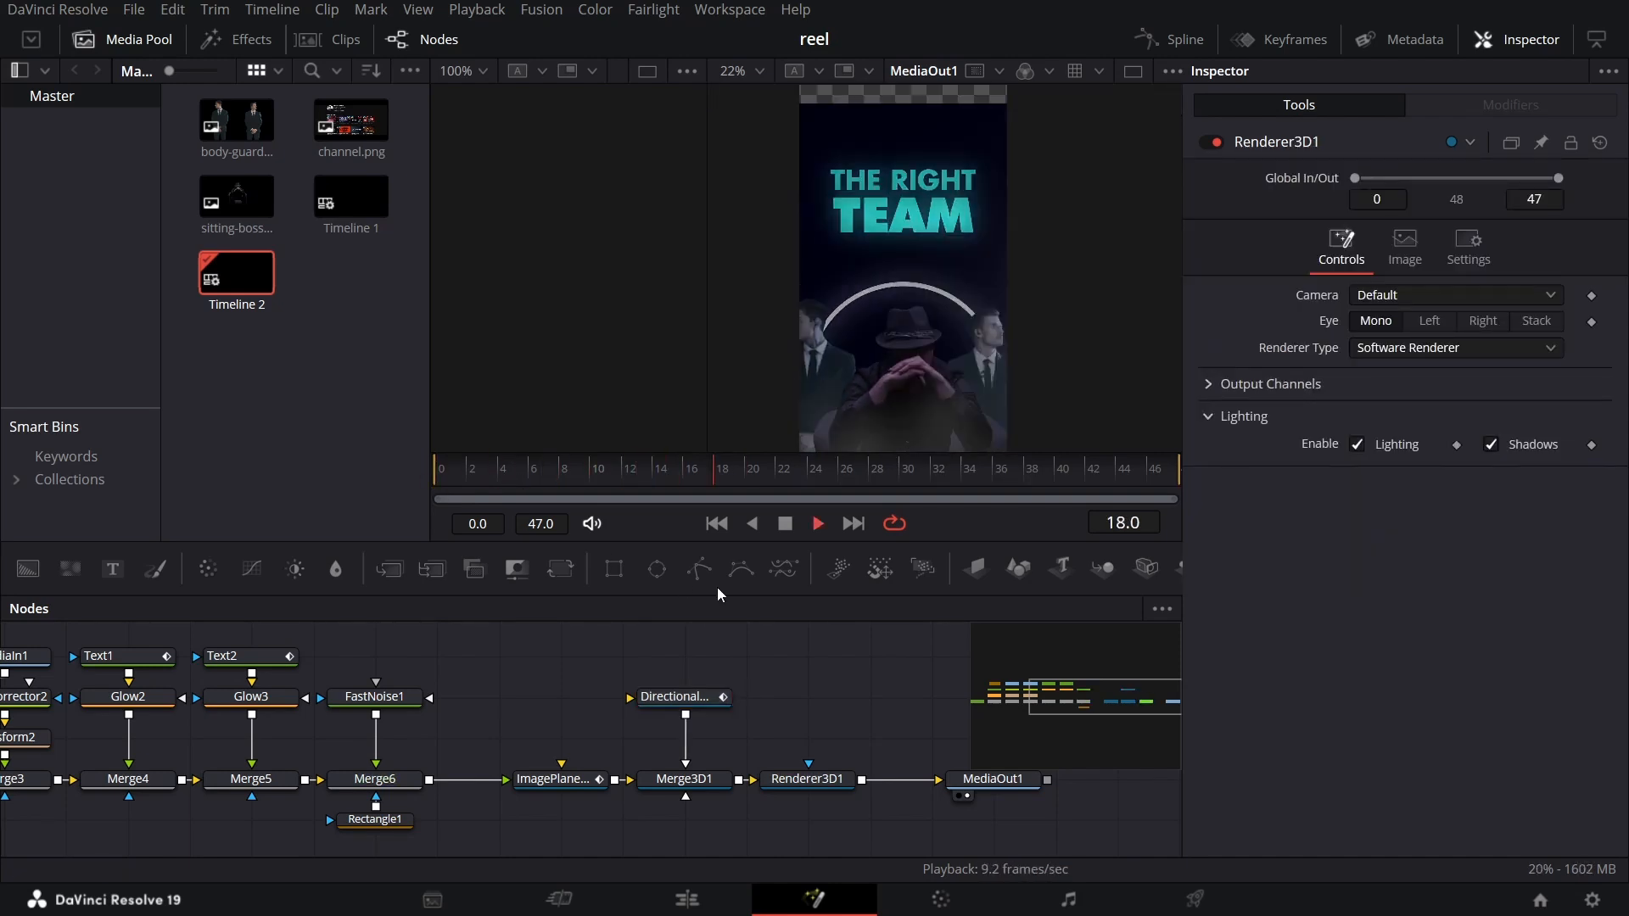
{"action": "key", "text": "space"}
Move MediaOut1 farther from Renderer3D1 and add two Text nodes, Text3 and Text4, above the gap
{"action": "left_click_drag", "start_coordinate": [842, 685], "coordinate": [496, 687]}
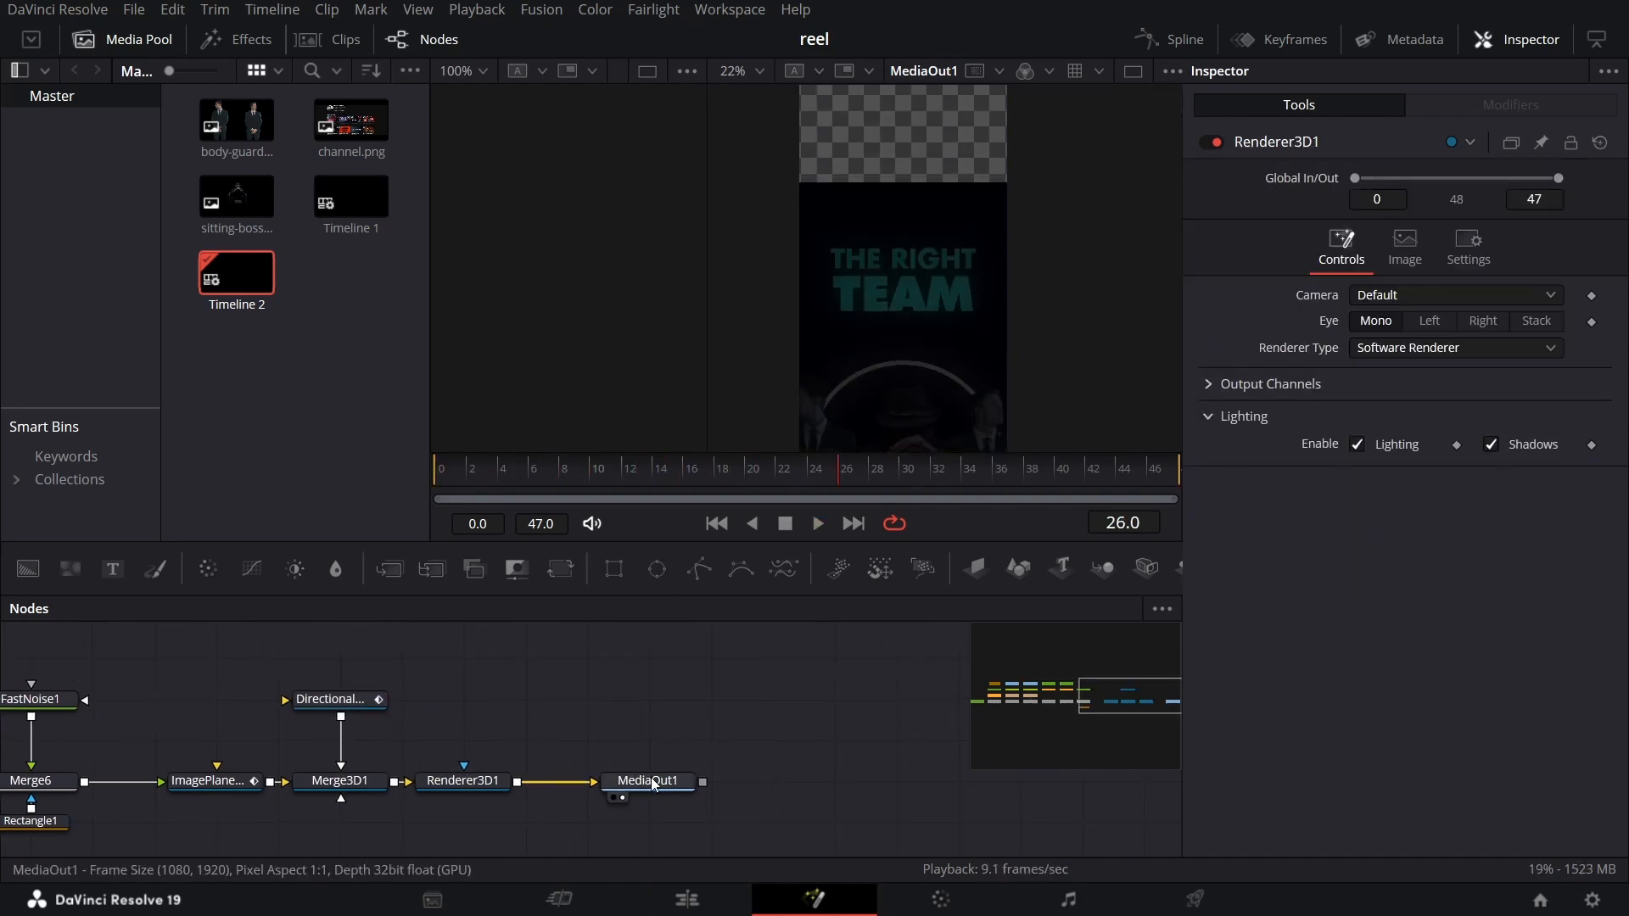
{"action": "left_click_drag", "start_coordinate": [675, 780], "coordinate": [924, 781]}
{"action": "left_click", "coordinate": [449, 792]}
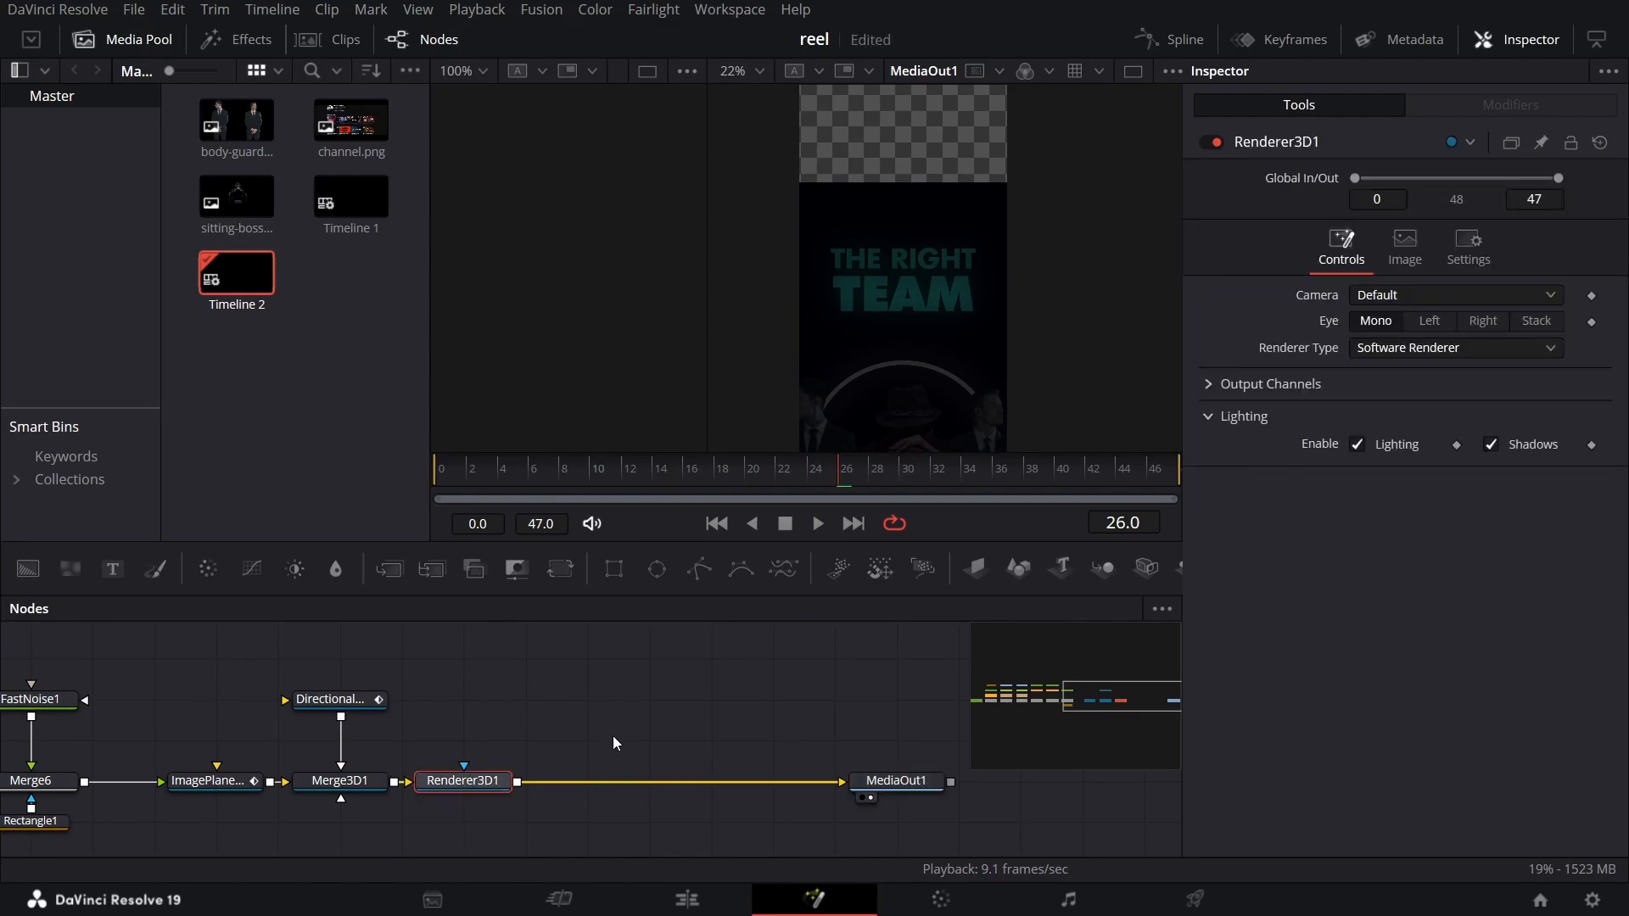
{"action": "left_click_drag", "start_coordinate": [112, 568], "coordinate": [359, 641]}
{"action": "left_click_drag", "start_coordinate": [611, 663], "coordinate": [611, 664]}
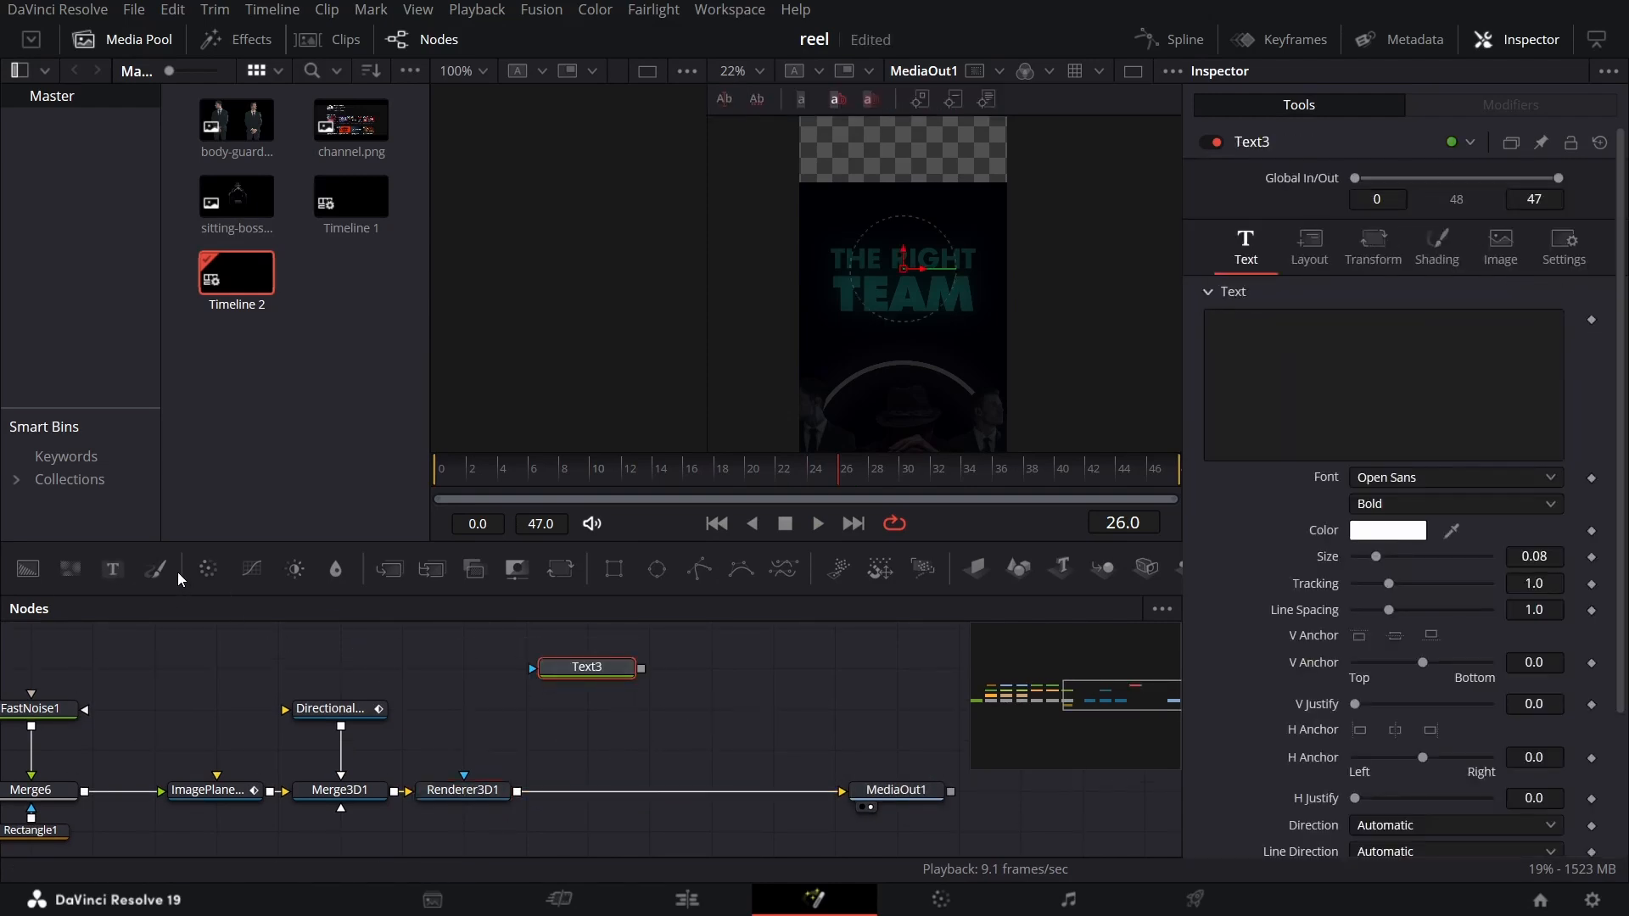
{"action": "left_click_drag", "start_coordinate": [112, 569], "coordinate": [735, 667]}
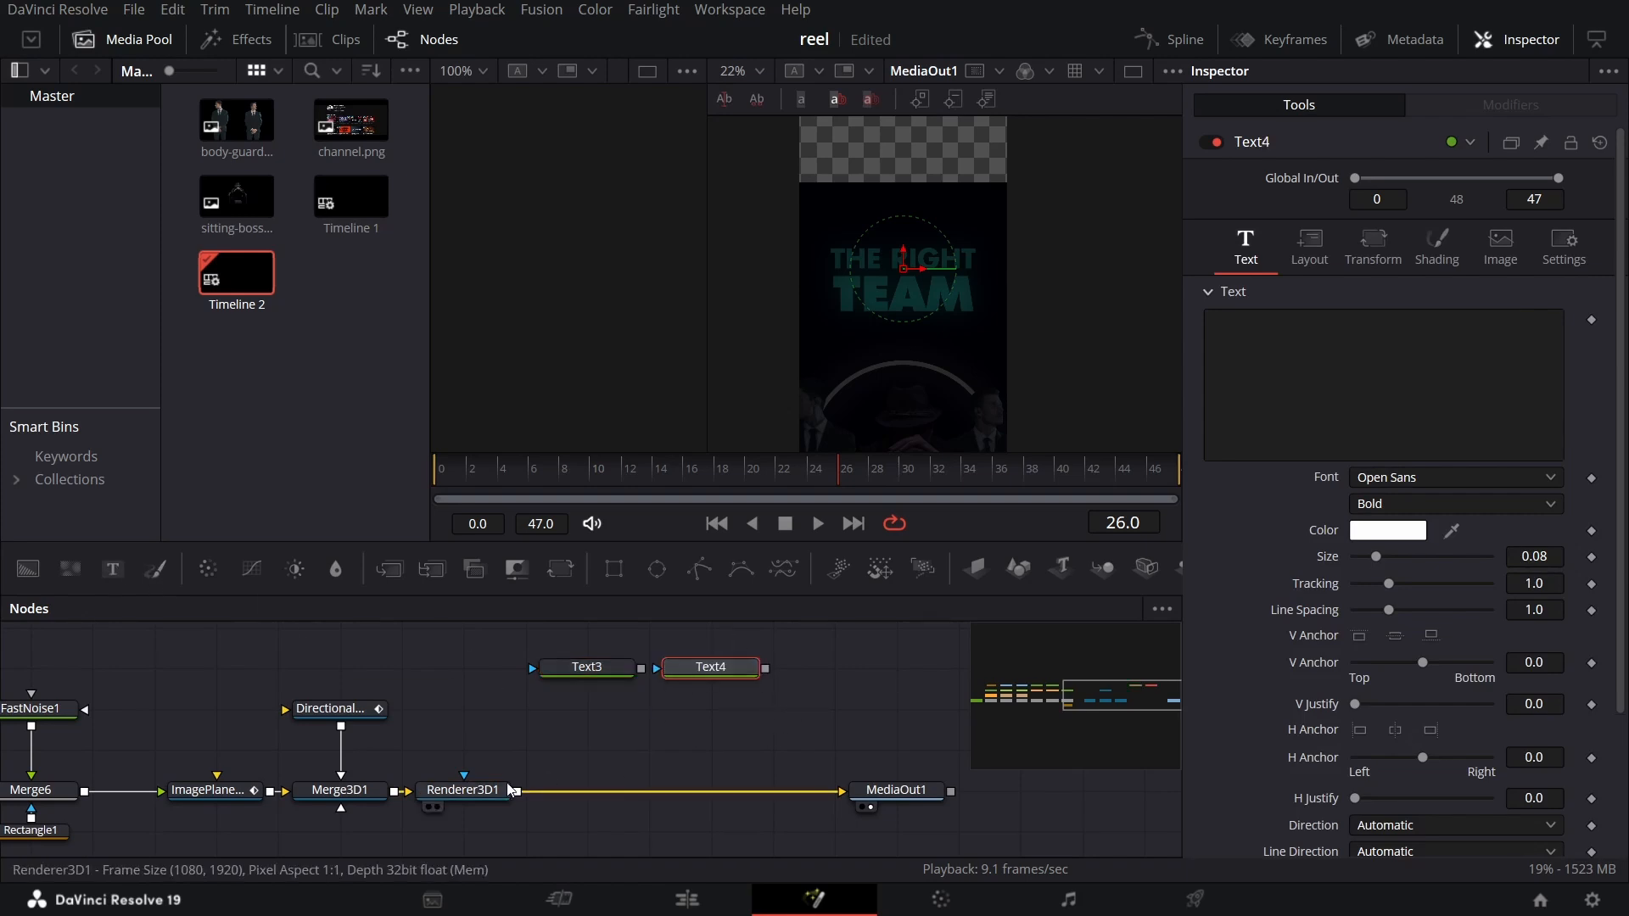
Insert two Merge nodes after Renderer3D1 and connect Text3 to Merge7 and Text4 to Merge8 as foregrounds
{"action": "left_click", "coordinate": [472, 793]}
{"action": "left_click", "coordinate": [390, 569]}
{"action": "left_click", "coordinate": [390, 569]}
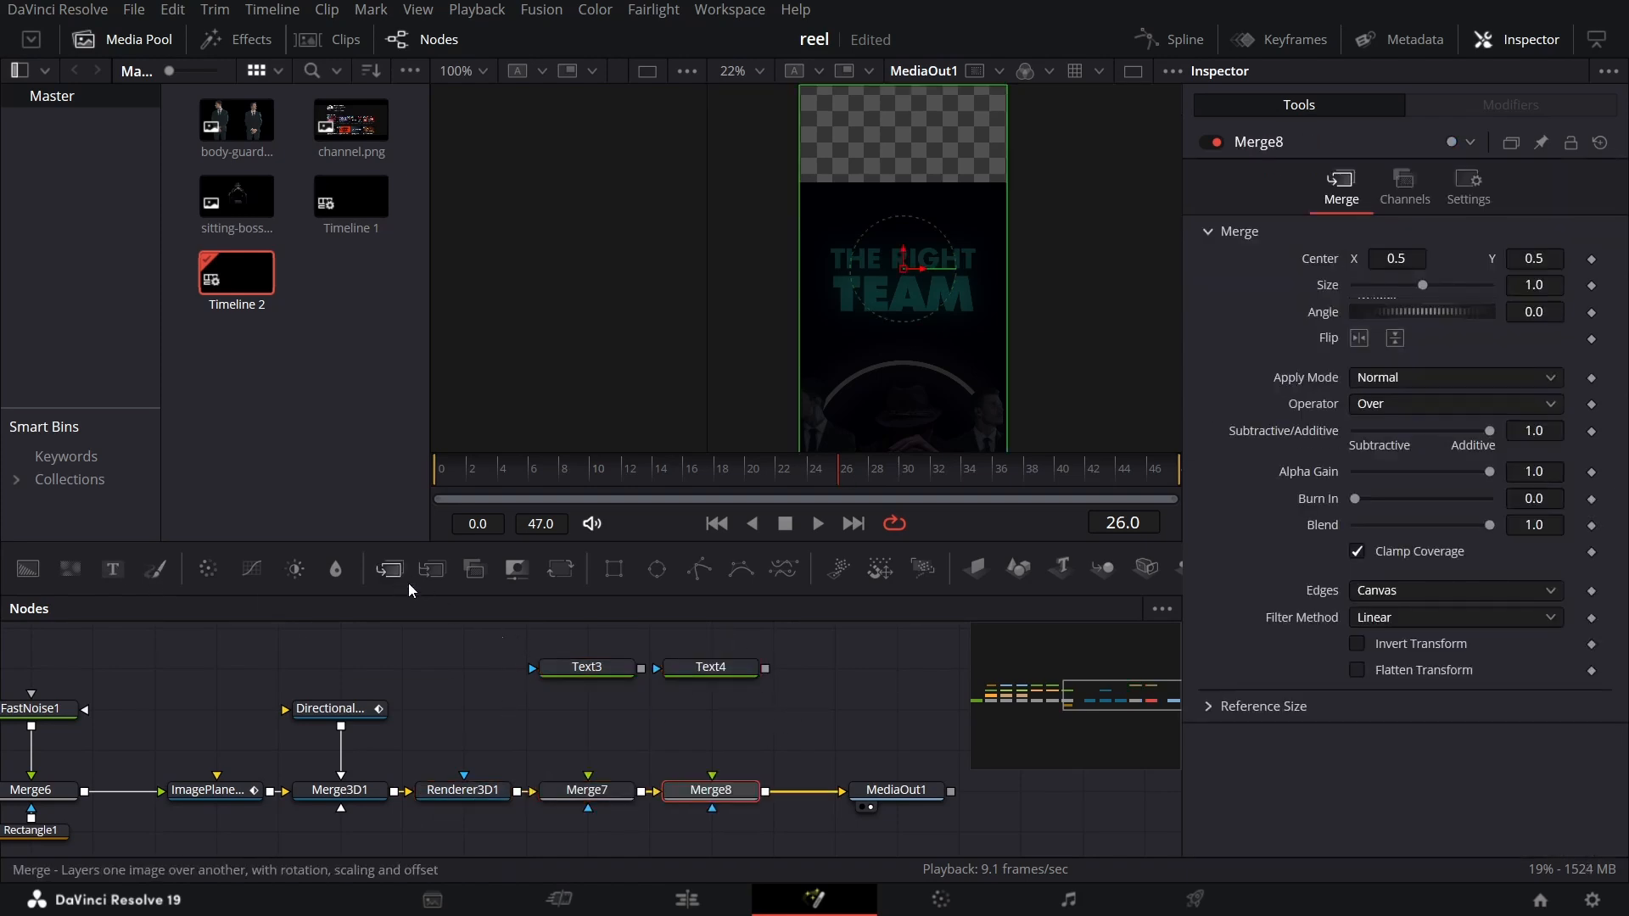
{"action": "left_click_drag", "start_coordinate": [642, 668], "coordinate": [598, 797]}
{"action": "left_click_drag", "start_coordinate": [765, 668], "coordinate": [713, 787]}
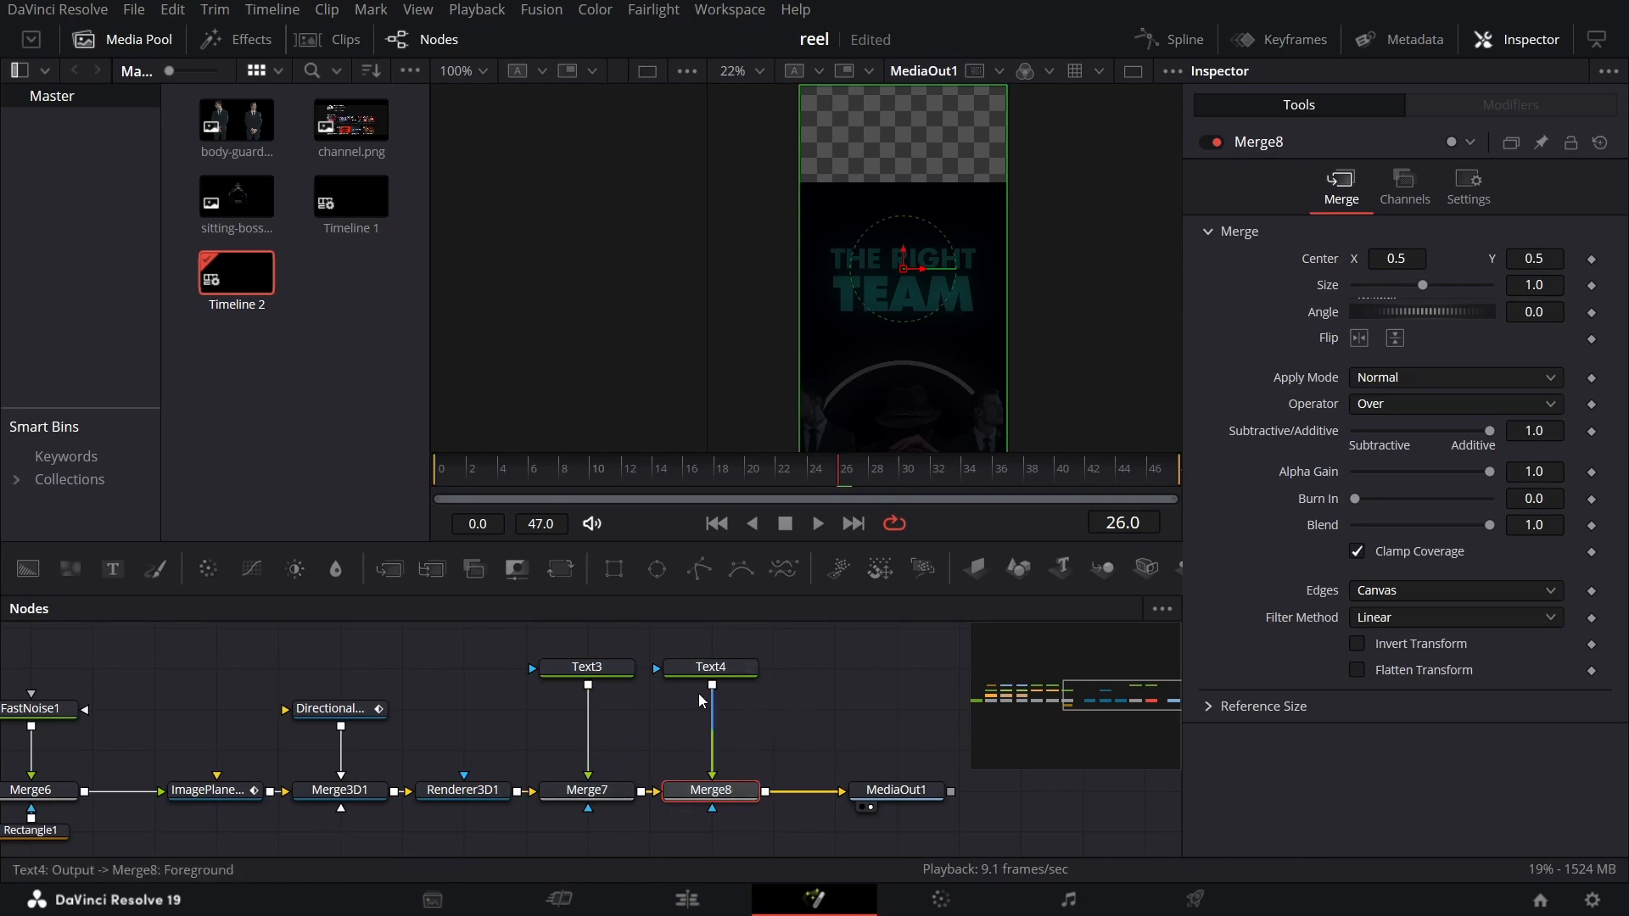
Set Text3 to "FOR BUSINESS" in the Futura BdCn BT font with a size of 0.18
{"action": "left_click", "coordinate": [625, 669]}
{"action": "left_click", "coordinate": [1350, 378]}
{"action": "type", "text": "FOR BUSINESS"}
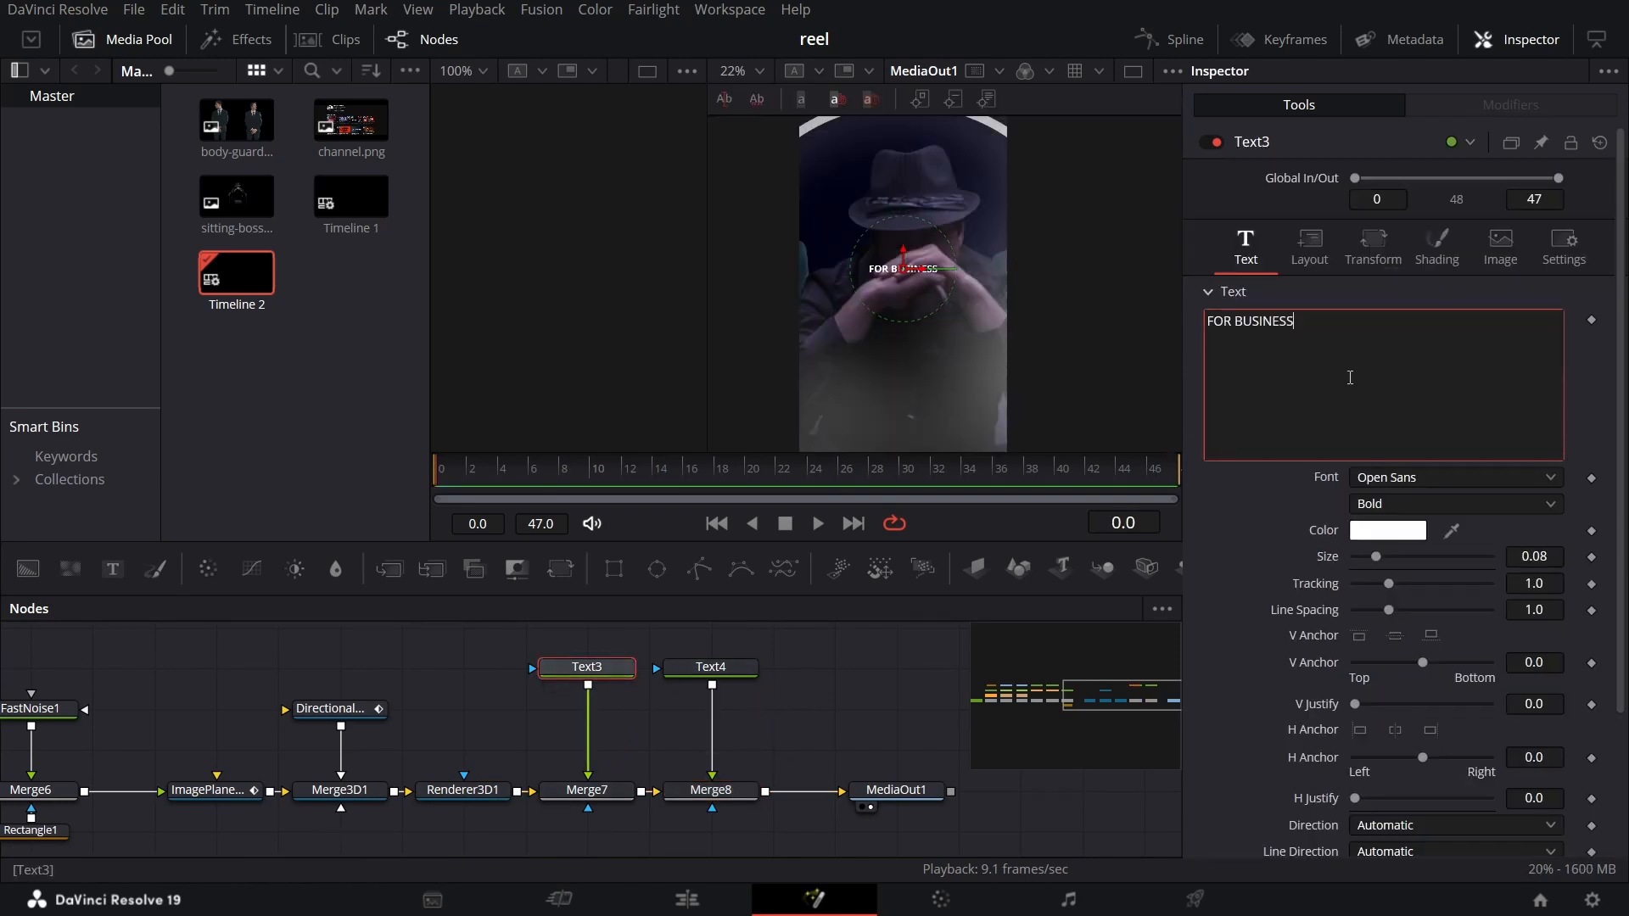
{"action": "left_click", "coordinate": [1398, 478]}
{"action": "type", "text": "fu"}
{"action": "key", "text": "Down"}
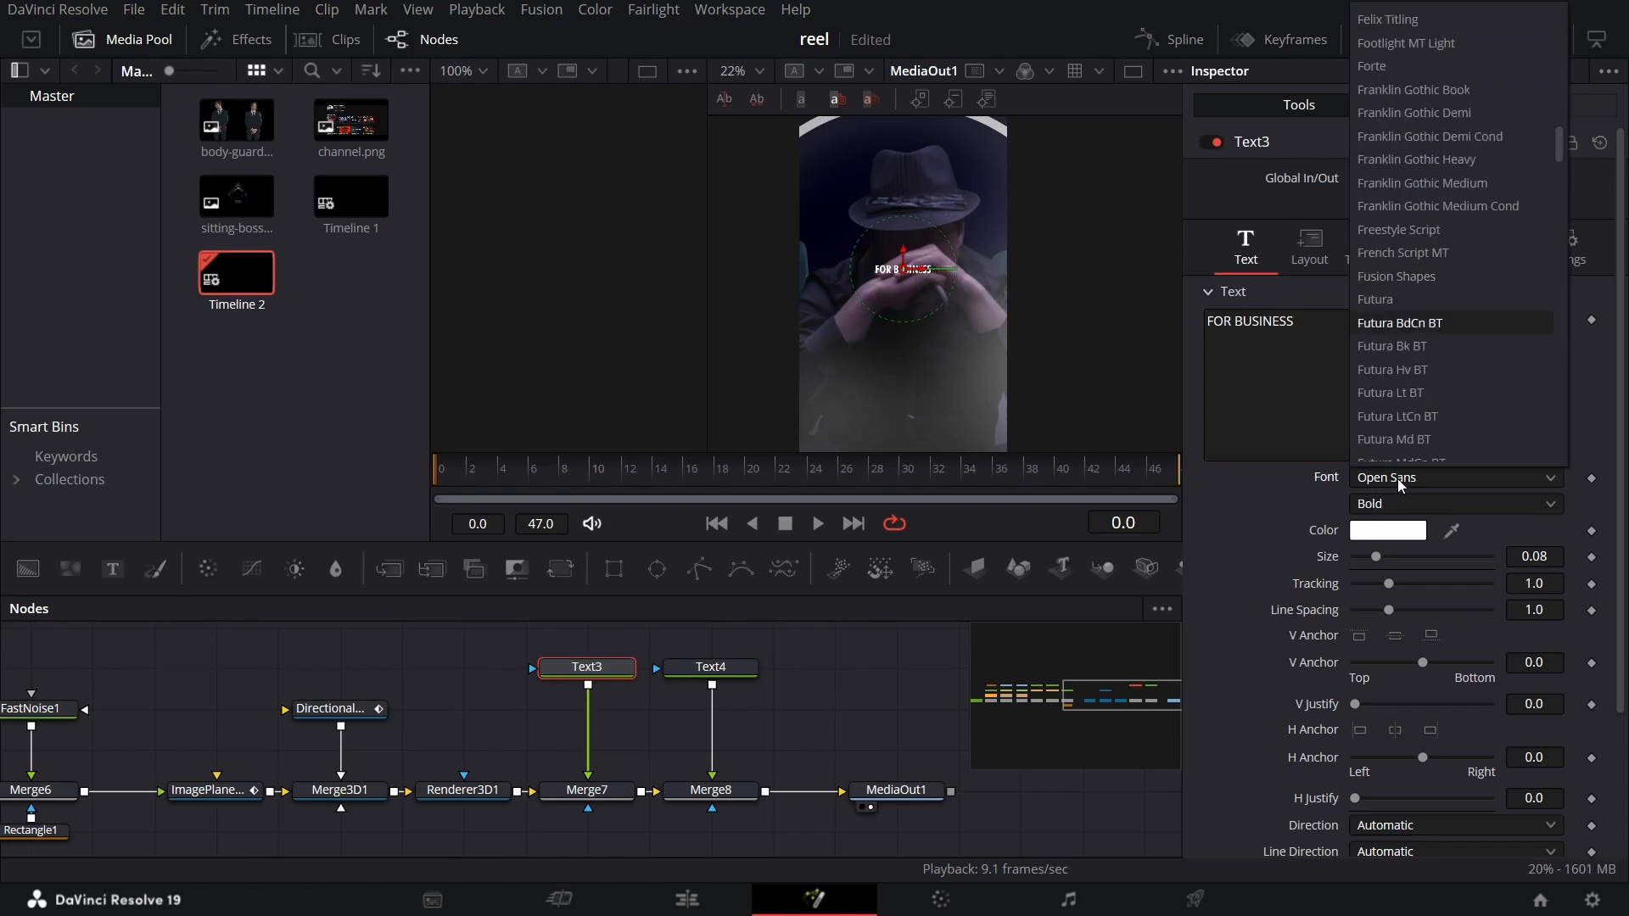
{"action": "key", "text": "Return"}
{"action": "left_click", "coordinate": [1558, 556]}
{"action": "left_click_drag", "start_coordinate": [1560, 559], "coordinate": [1532, 557]}
{"action": "type", "text": "18"}
{"action": "key", "text": "Tab"}
Enter four hyphens "----" as the text of Text4
{"action": "left_click", "coordinate": [717, 673]}
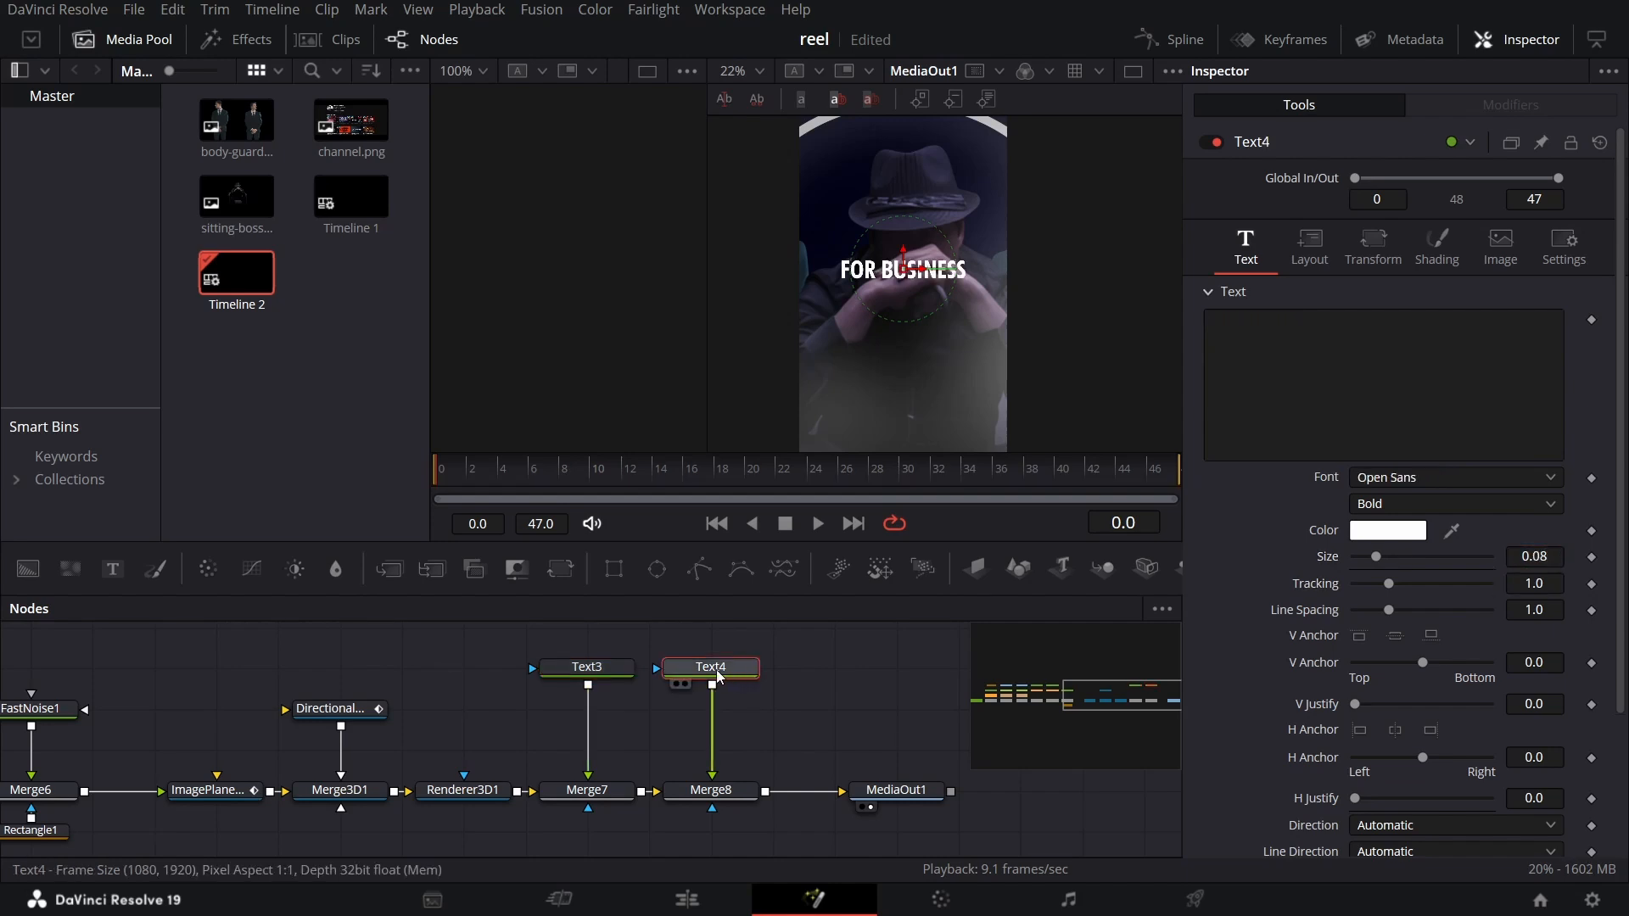
{"action": "left_click", "coordinate": [1271, 379]}
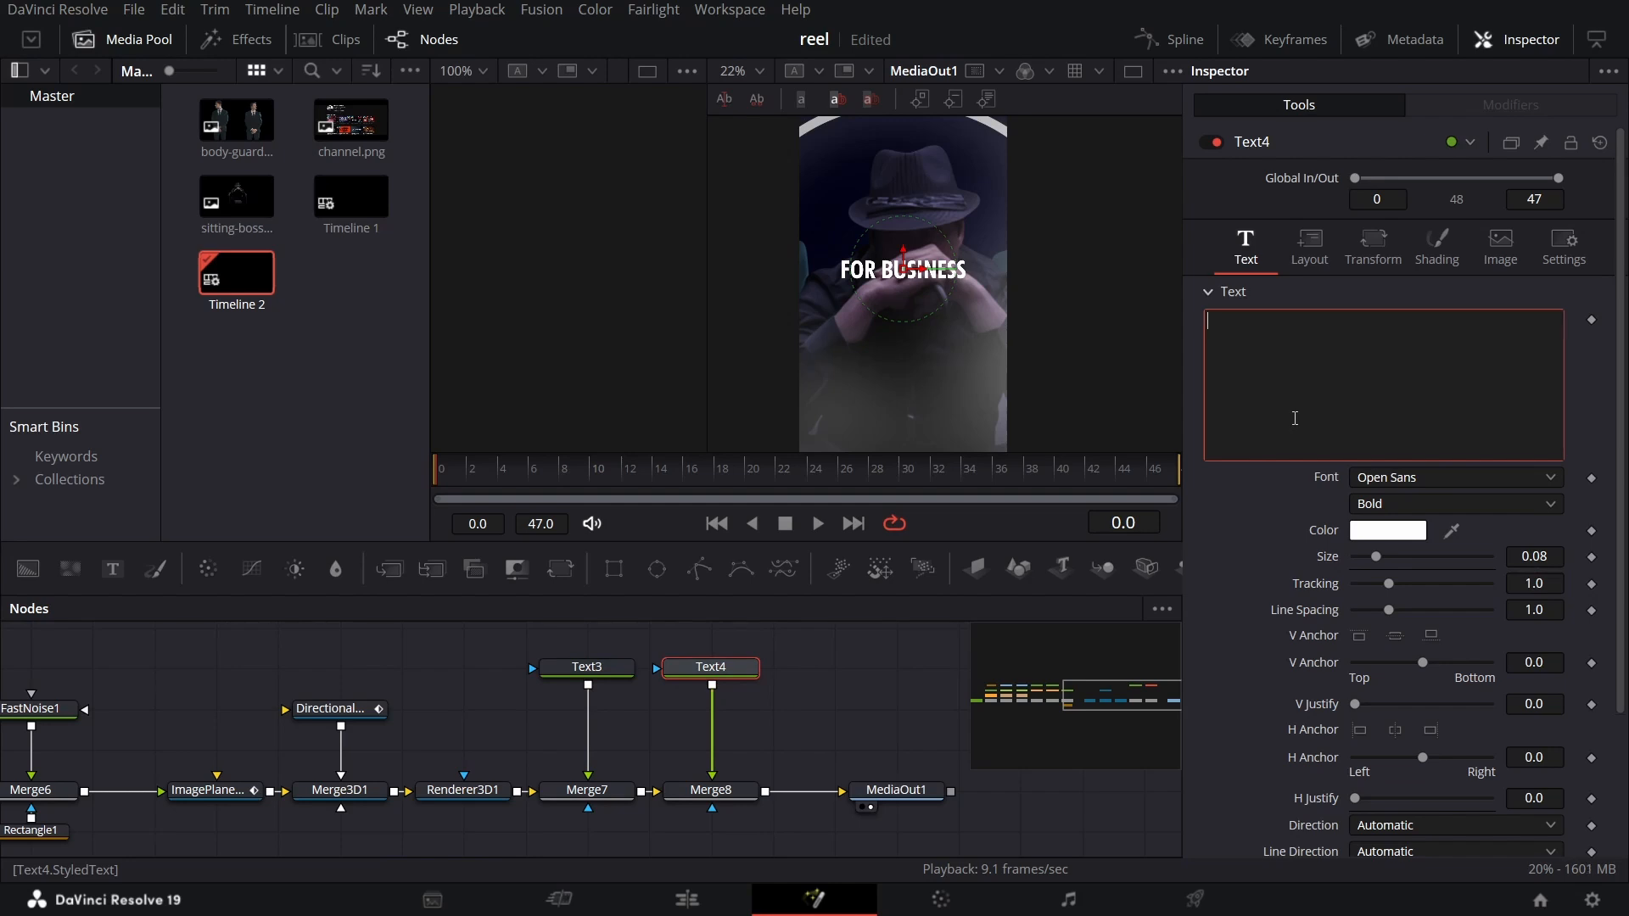
{"action": "type", "text": "----"}
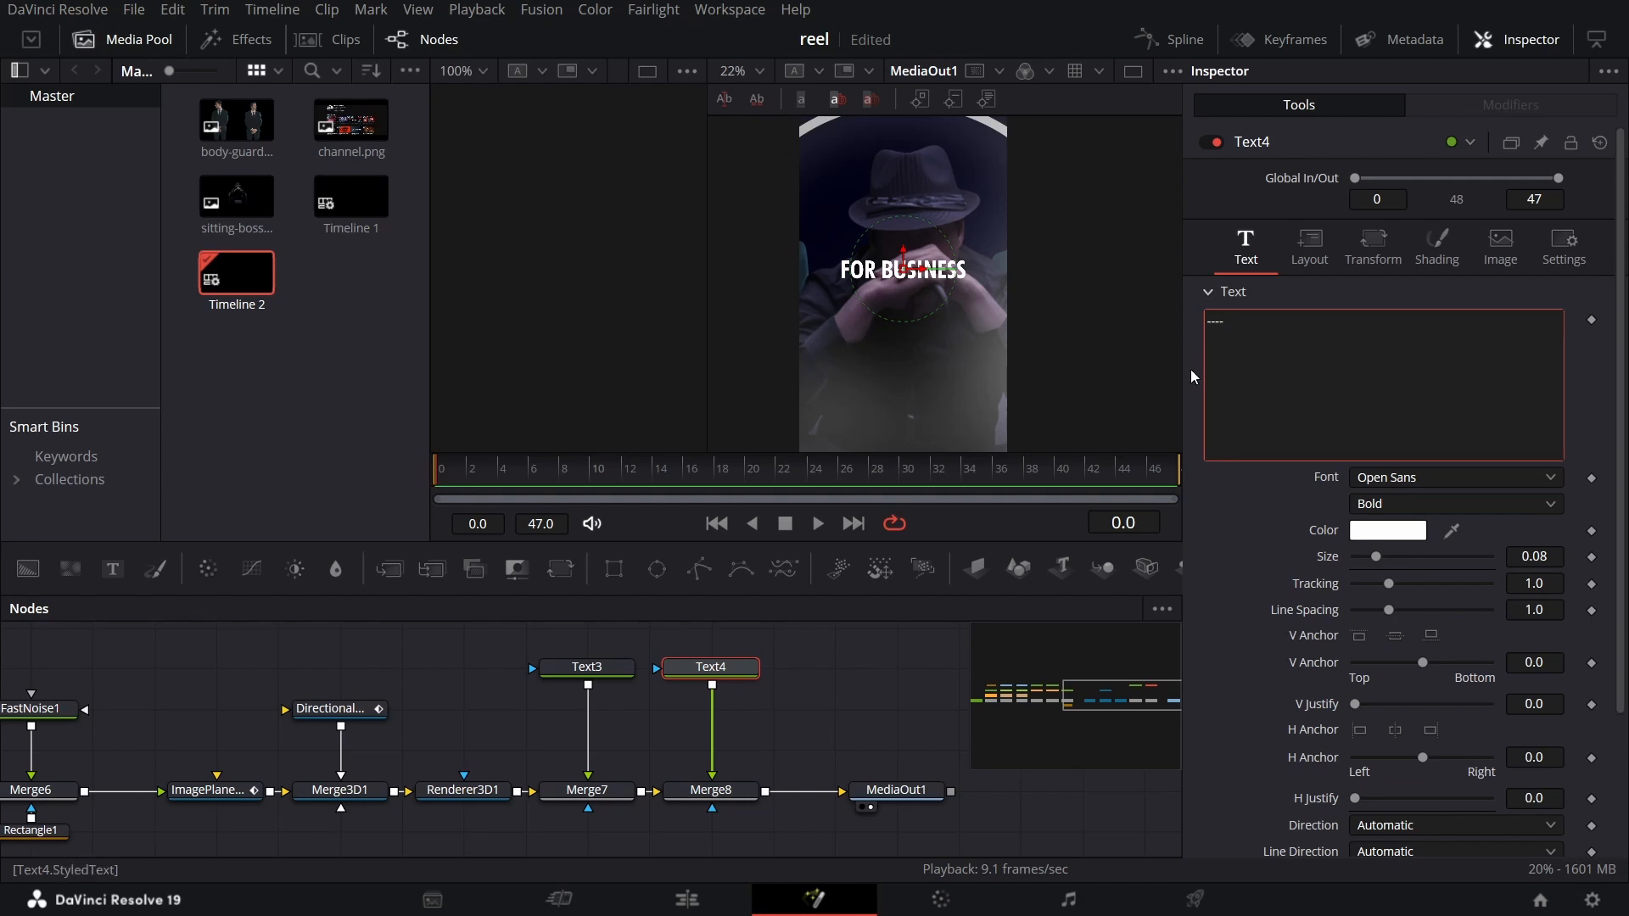
Replace the text of Text4 with a longer row of 28 hyphens
{"action": "key", "text": "ctrl+a"}
{"action": "type", "text": "----"}
{"action": "type", "text": "----"}
{"action": "type", "text": "----"}
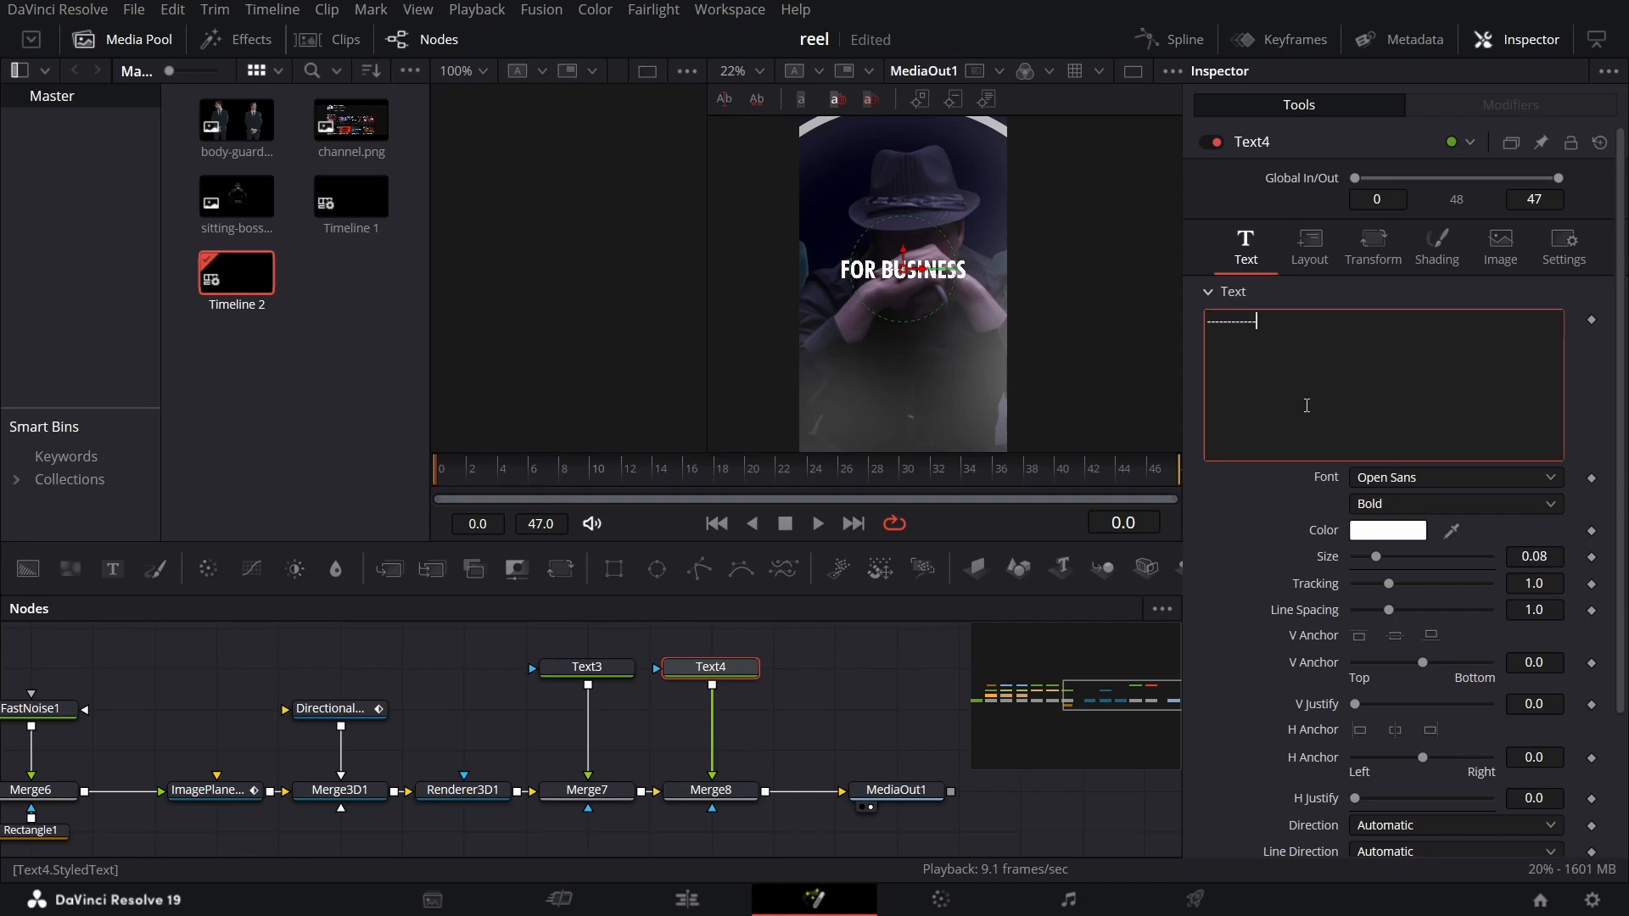
{"action": "type", "text": "----"}
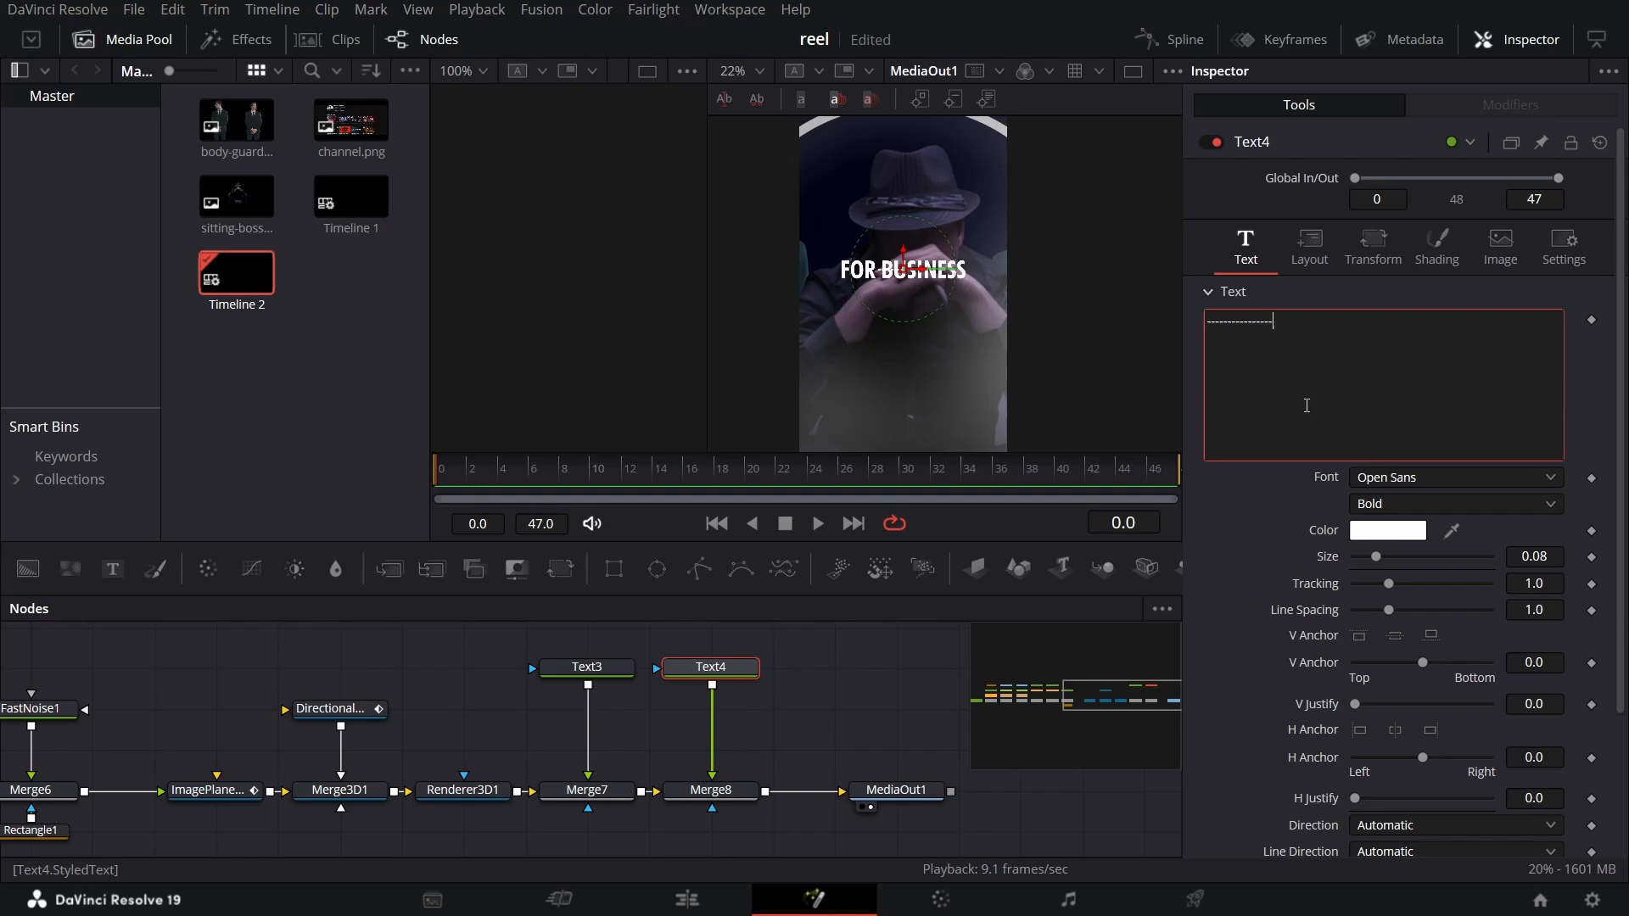
{"action": "type", "text": "----"}
{"action": "type", "text": "--------"}
Set the size of the Text4 dashes to 0.4
{"action": "left_click", "coordinate": [1553, 555]}
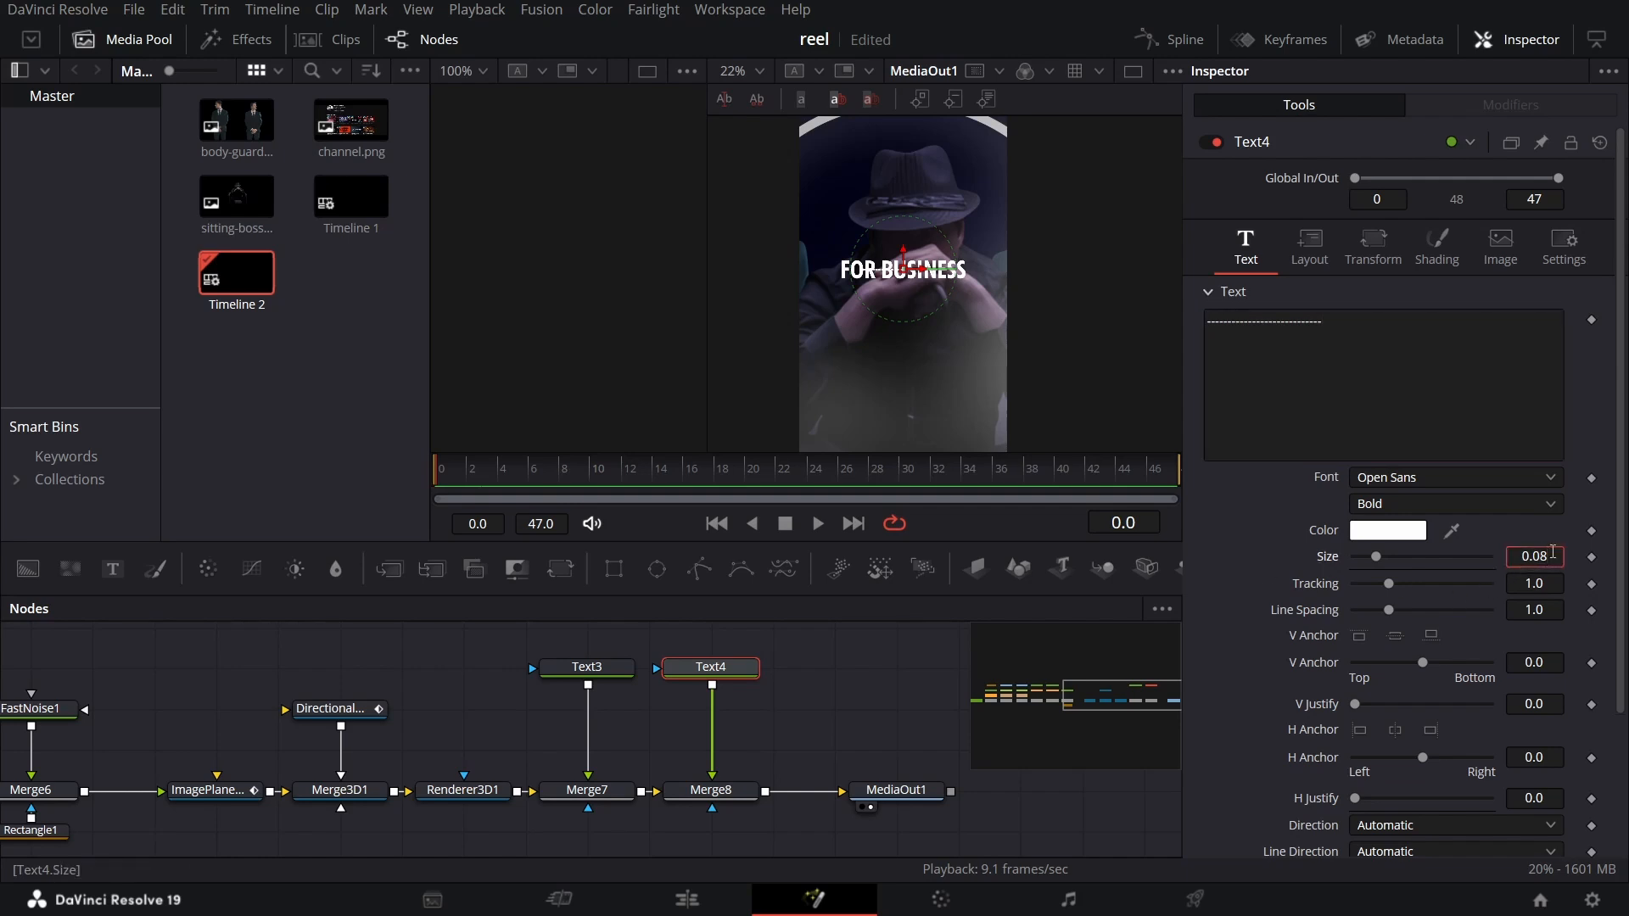
{"action": "key", "text": "BackSpace"}
{"action": "key", "text": "BackSpace"}
{"action": "key", "text": "BackSpace"}
{"action": "key", "text": "BackSpace"}
{"action": "type", "text": "0.4"}
{"action": "key", "text": "Tab"}
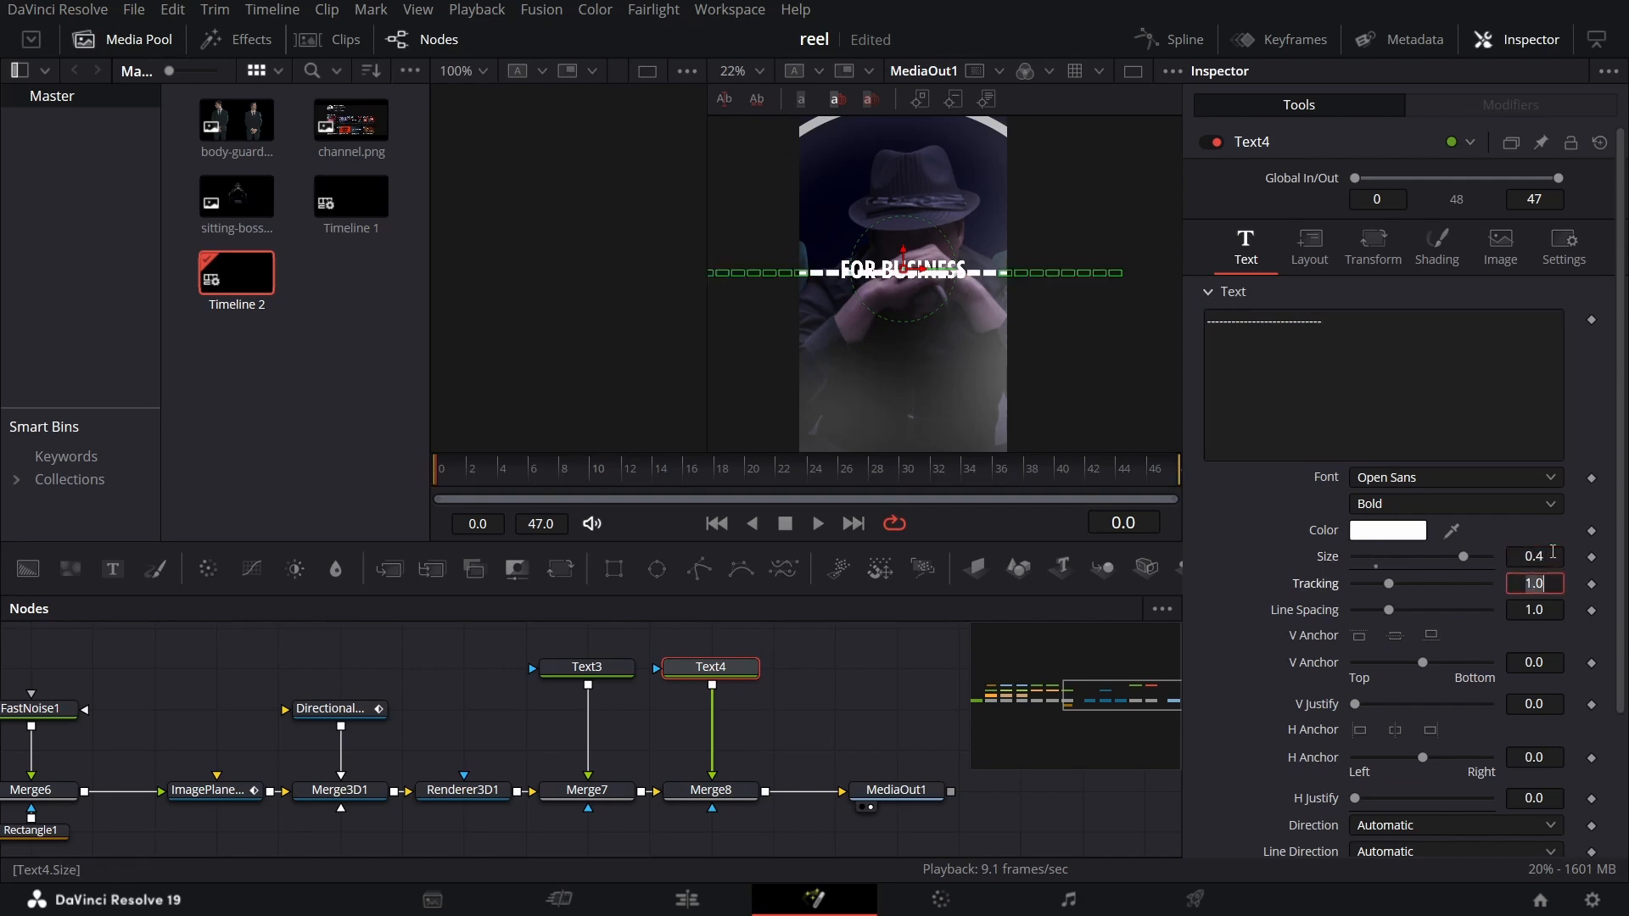
Switch Text4's layout type to Path and draw a closed four-point path around the "FOR BUSINESS" text
{"action": "left_click", "coordinate": [1309, 251]}
{"action": "left_click", "coordinate": [1359, 317]}
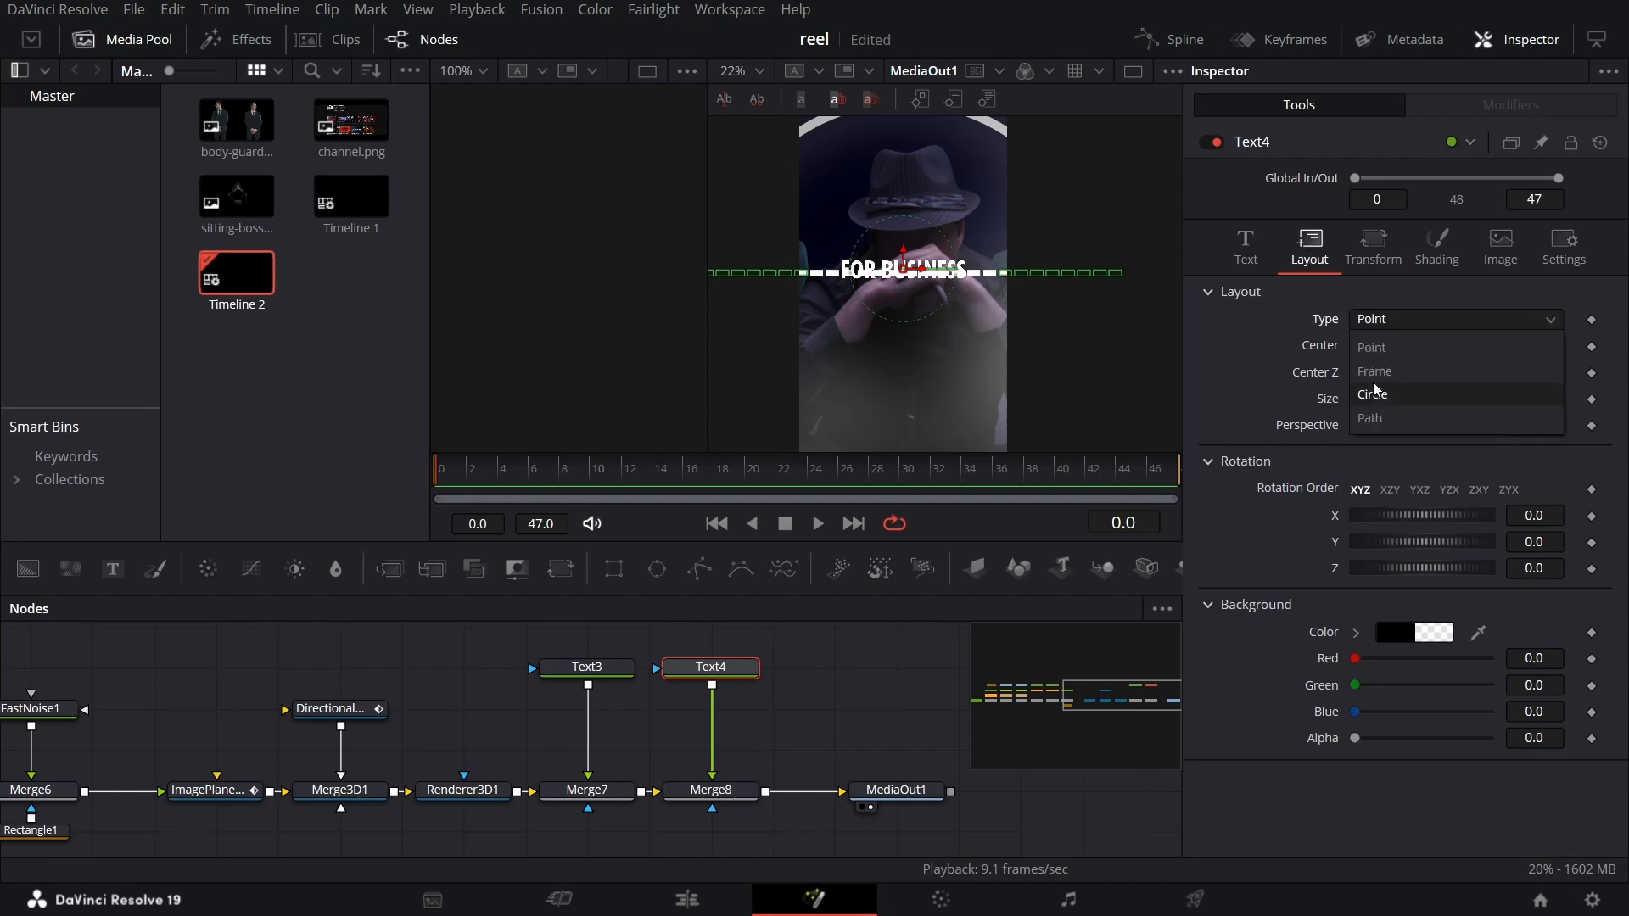
{"action": "left_click", "coordinate": [1383, 414]}
{"action": "scroll", "coordinate": [1018, 356], "scroll_direction": "up", "scroll_amount": 4}
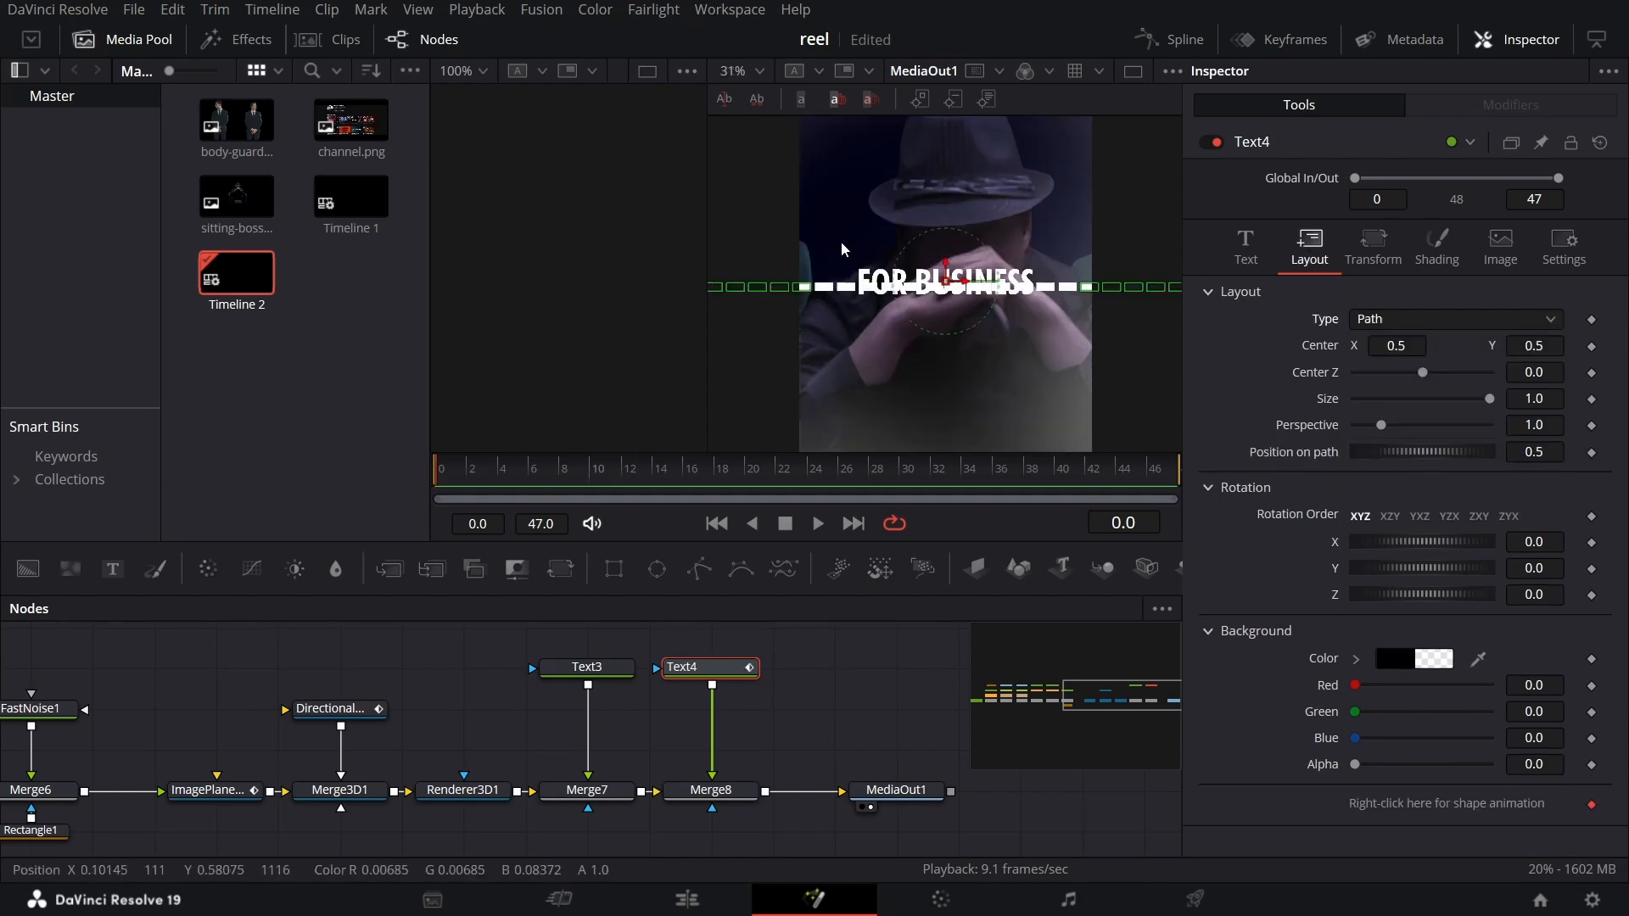
{"action": "scroll", "coordinate": [933, 341], "scroll_direction": "up", "scroll_amount": 3}
{"action": "scroll", "coordinate": [925, 337], "scroll_direction": "down", "scroll_amount": 2}
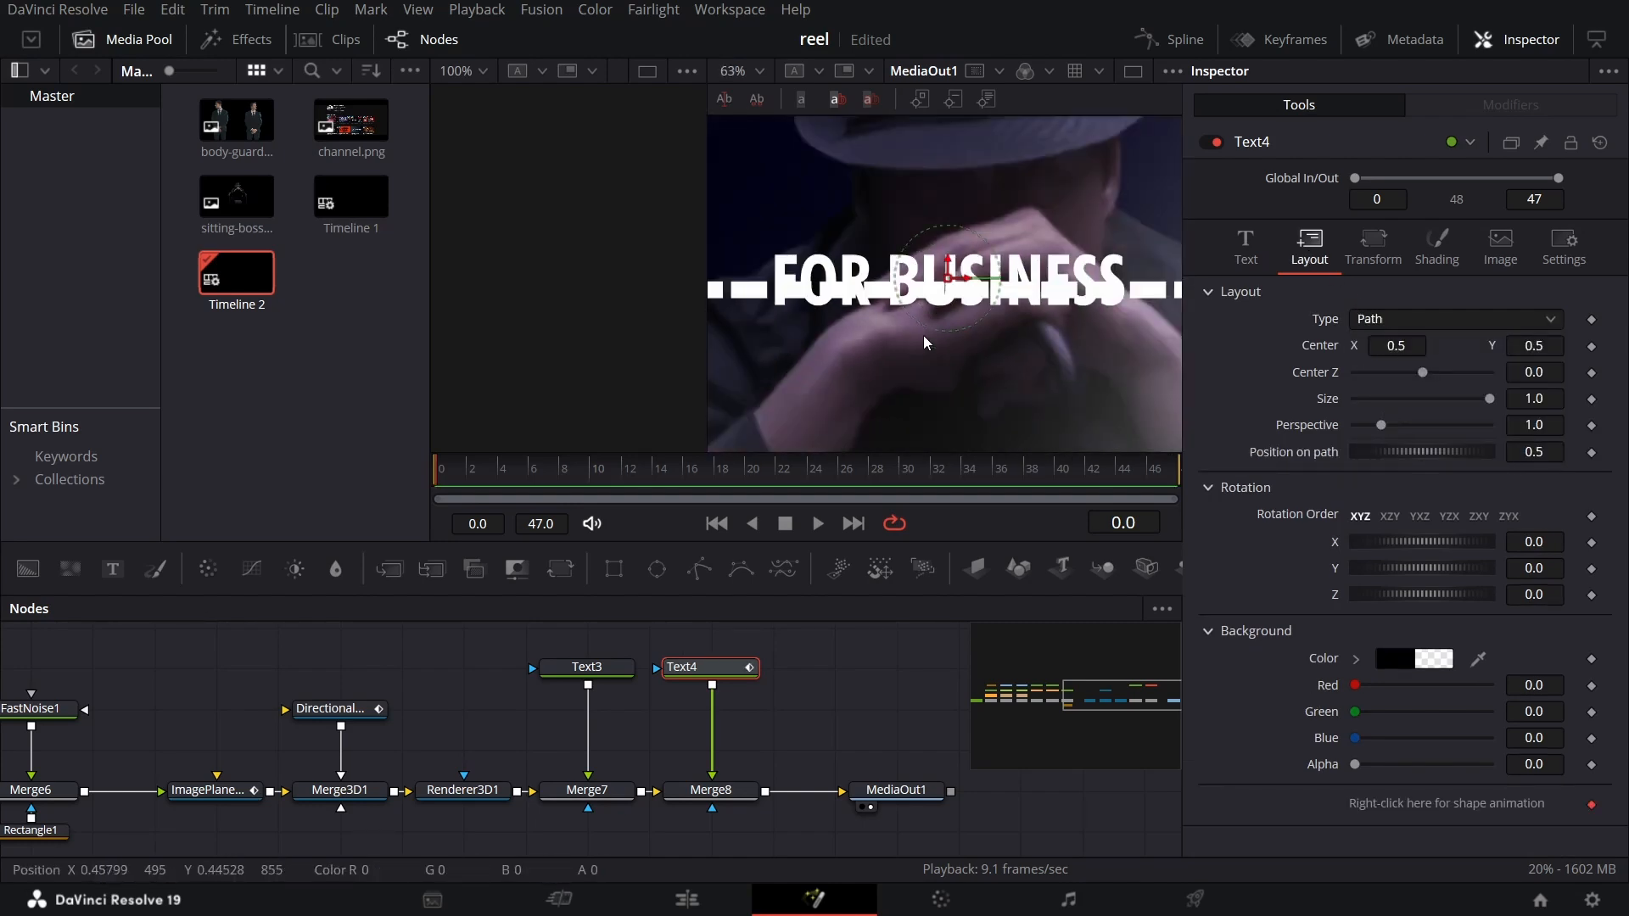
{"action": "left_click", "coordinate": [766, 236]}
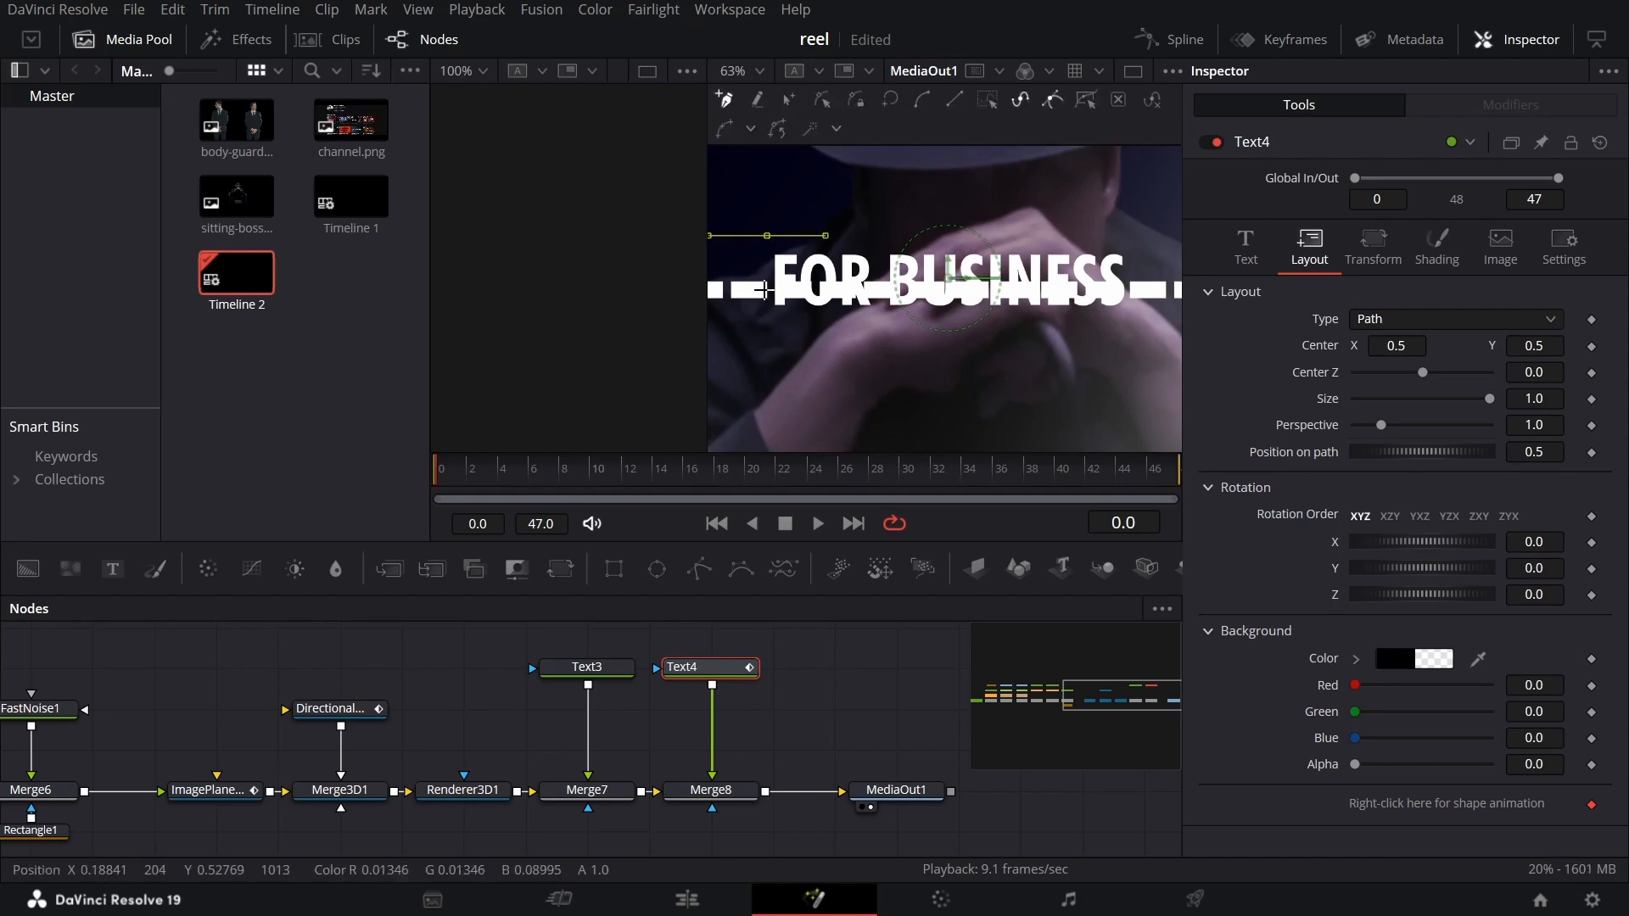
{"action": "left_click", "coordinate": [764, 357]}
{"action": "left_click", "coordinate": [1177, 357]}
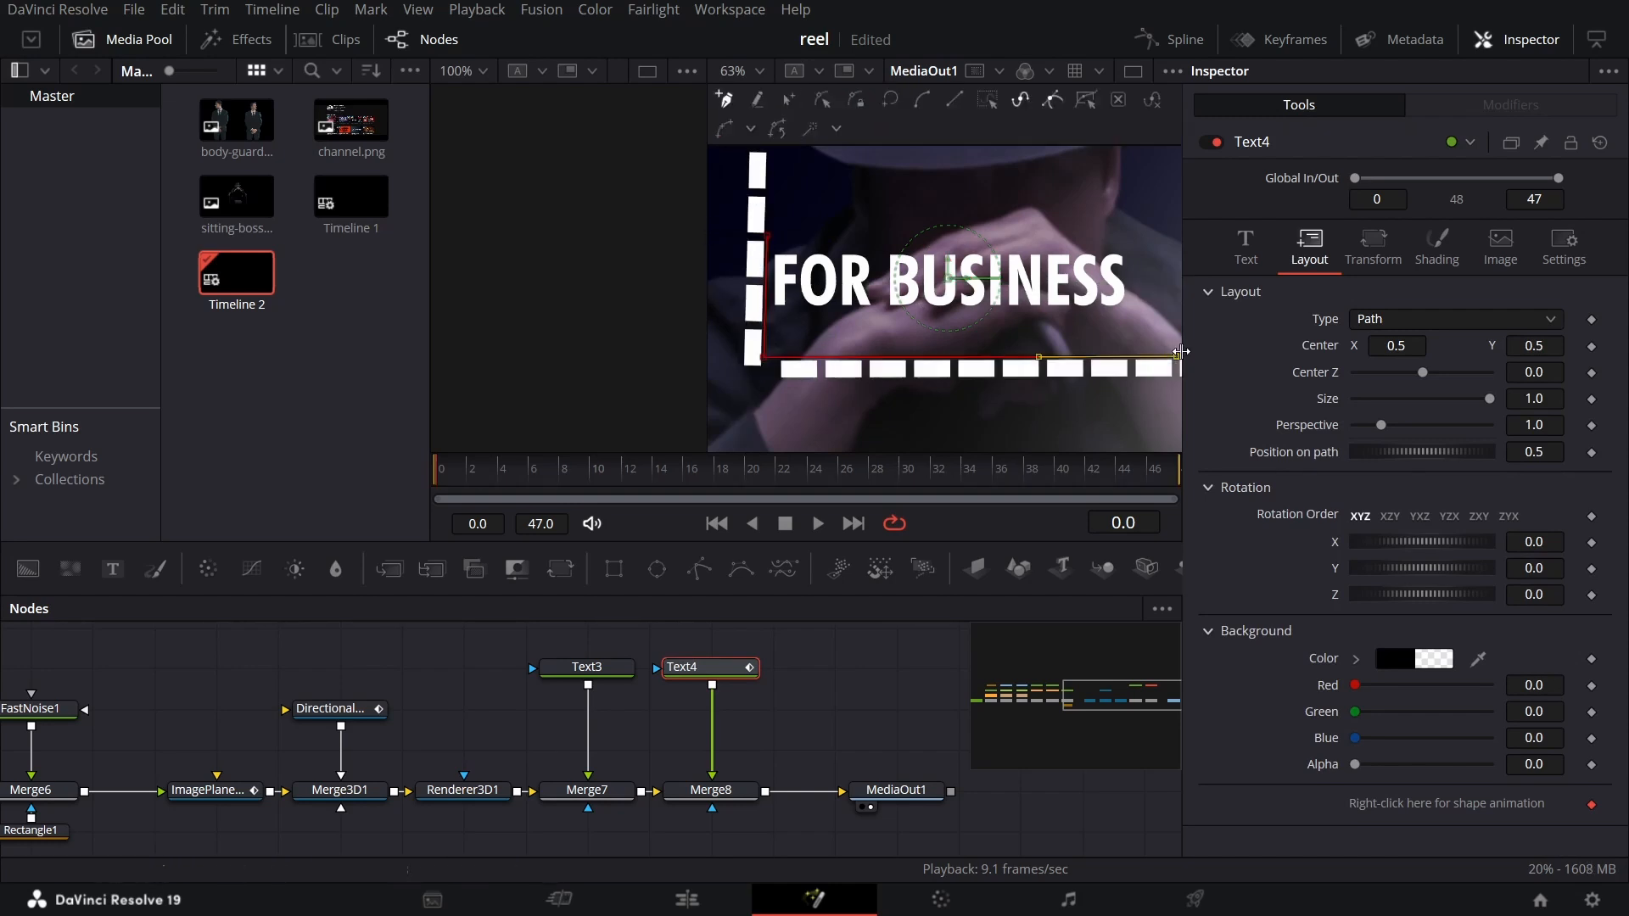
{"action": "left_click", "coordinate": [1152, 208]}
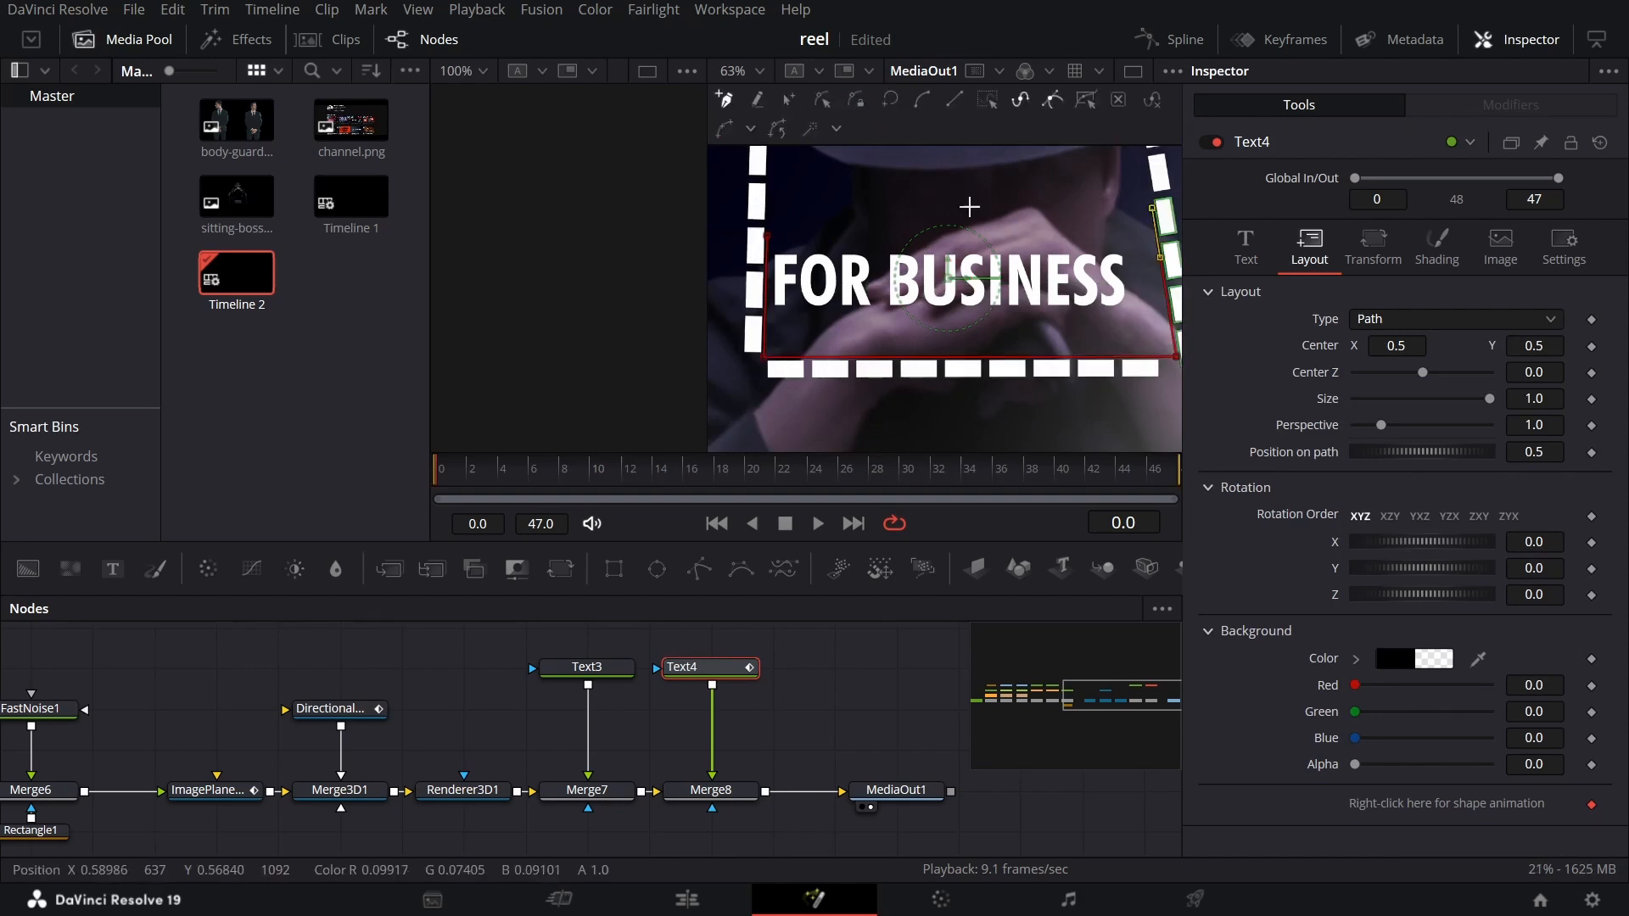
{"action": "left_click", "coordinate": [767, 241]}
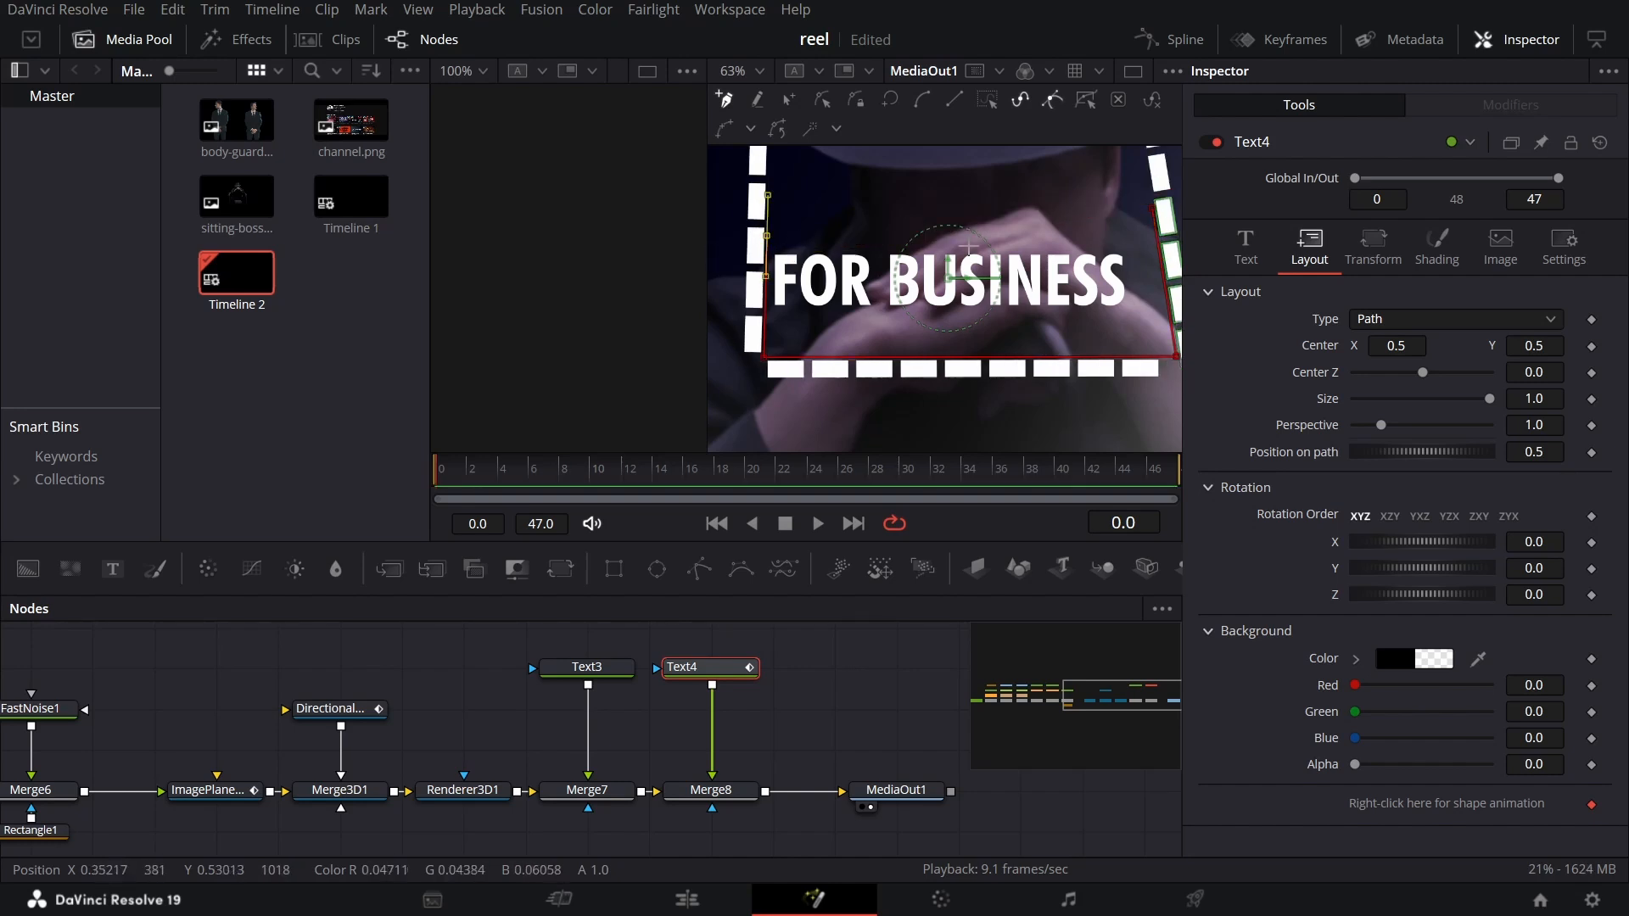
Straighten the path by aligning its two upper corners, making the upper edge horizontal and the right side vertical
{"action": "scroll", "coordinate": [1021, 261], "scroll_direction": "up", "scroll_amount": 1}
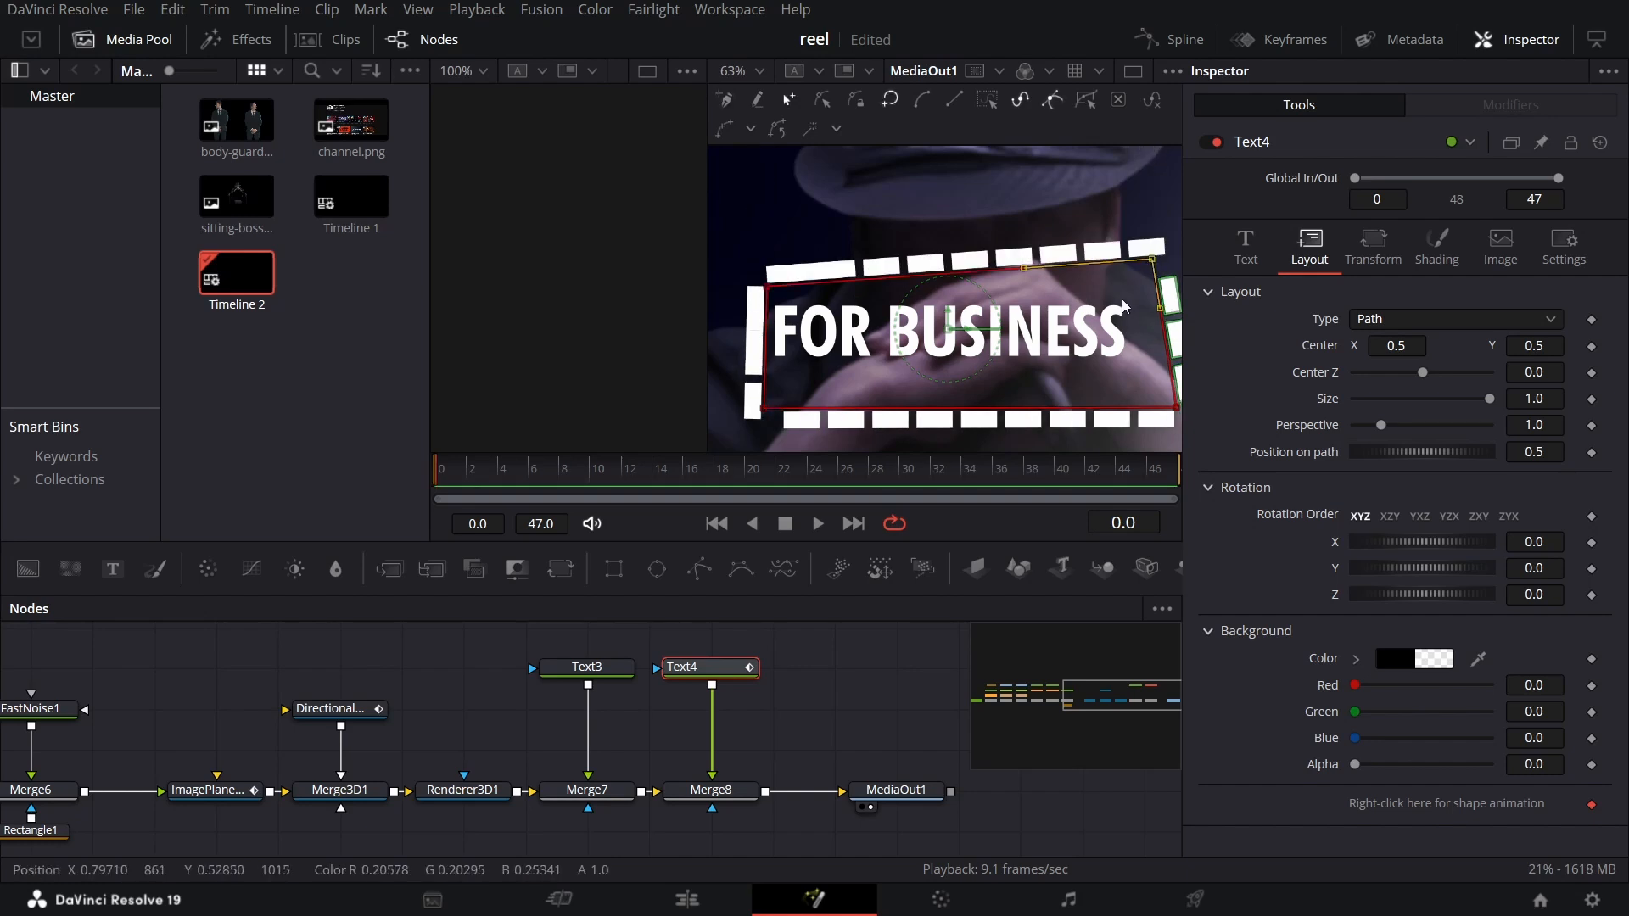
{"action": "scroll", "coordinate": [977, 304], "scroll_direction": "down", "scroll_amount": 2}
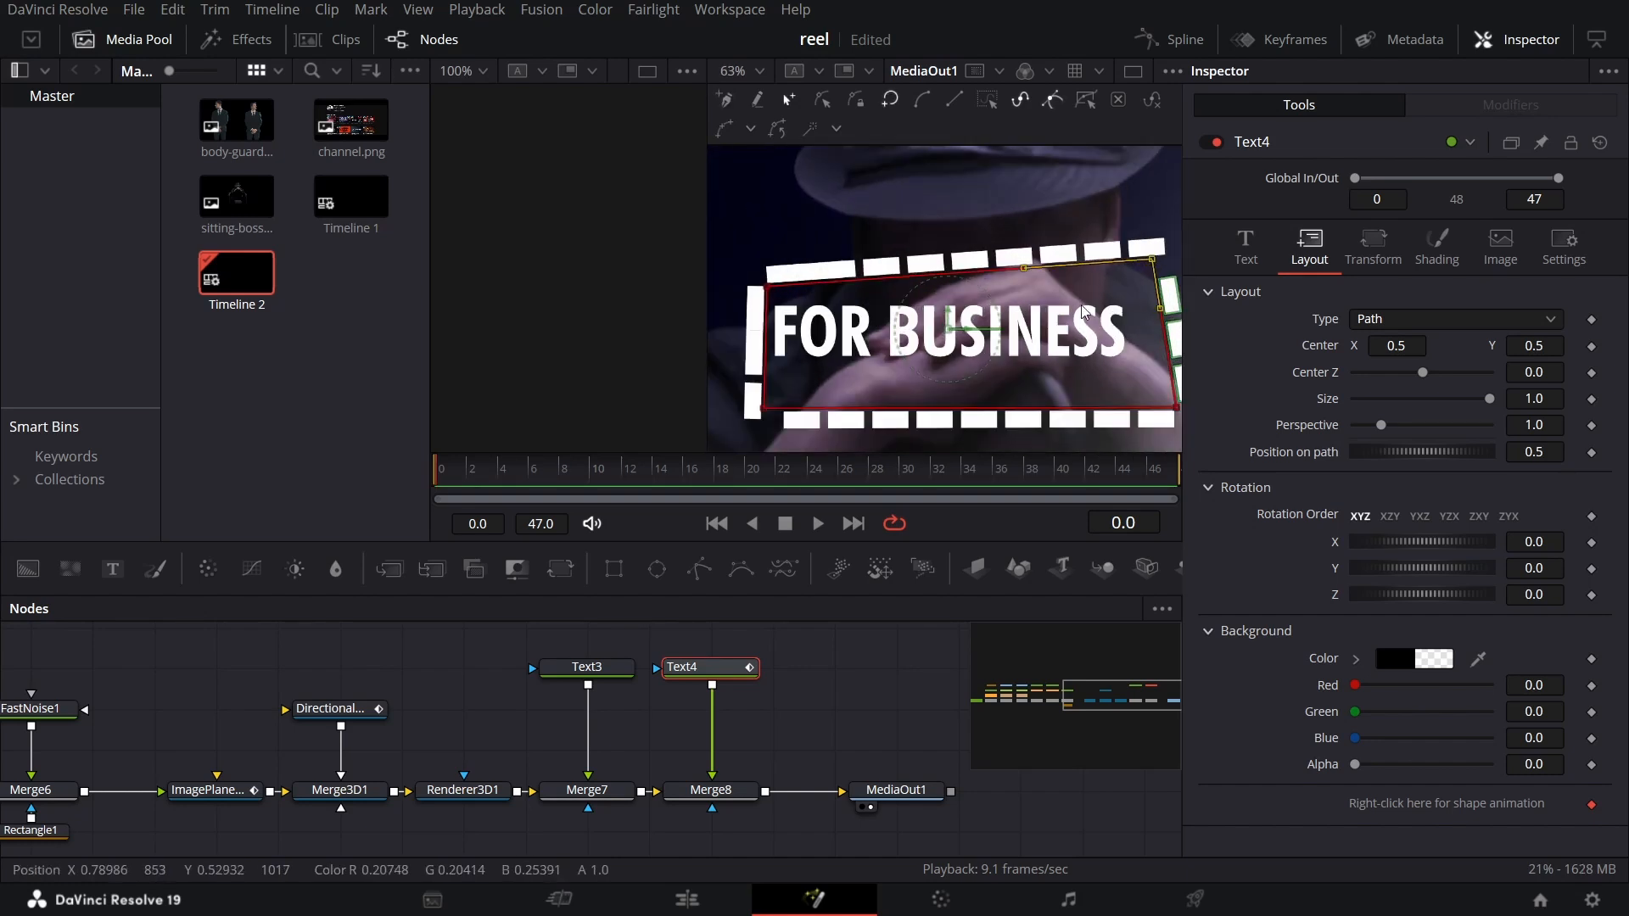
{"action": "left_click_drag", "start_coordinate": [1008, 333], "coordinate": [975, 302]}
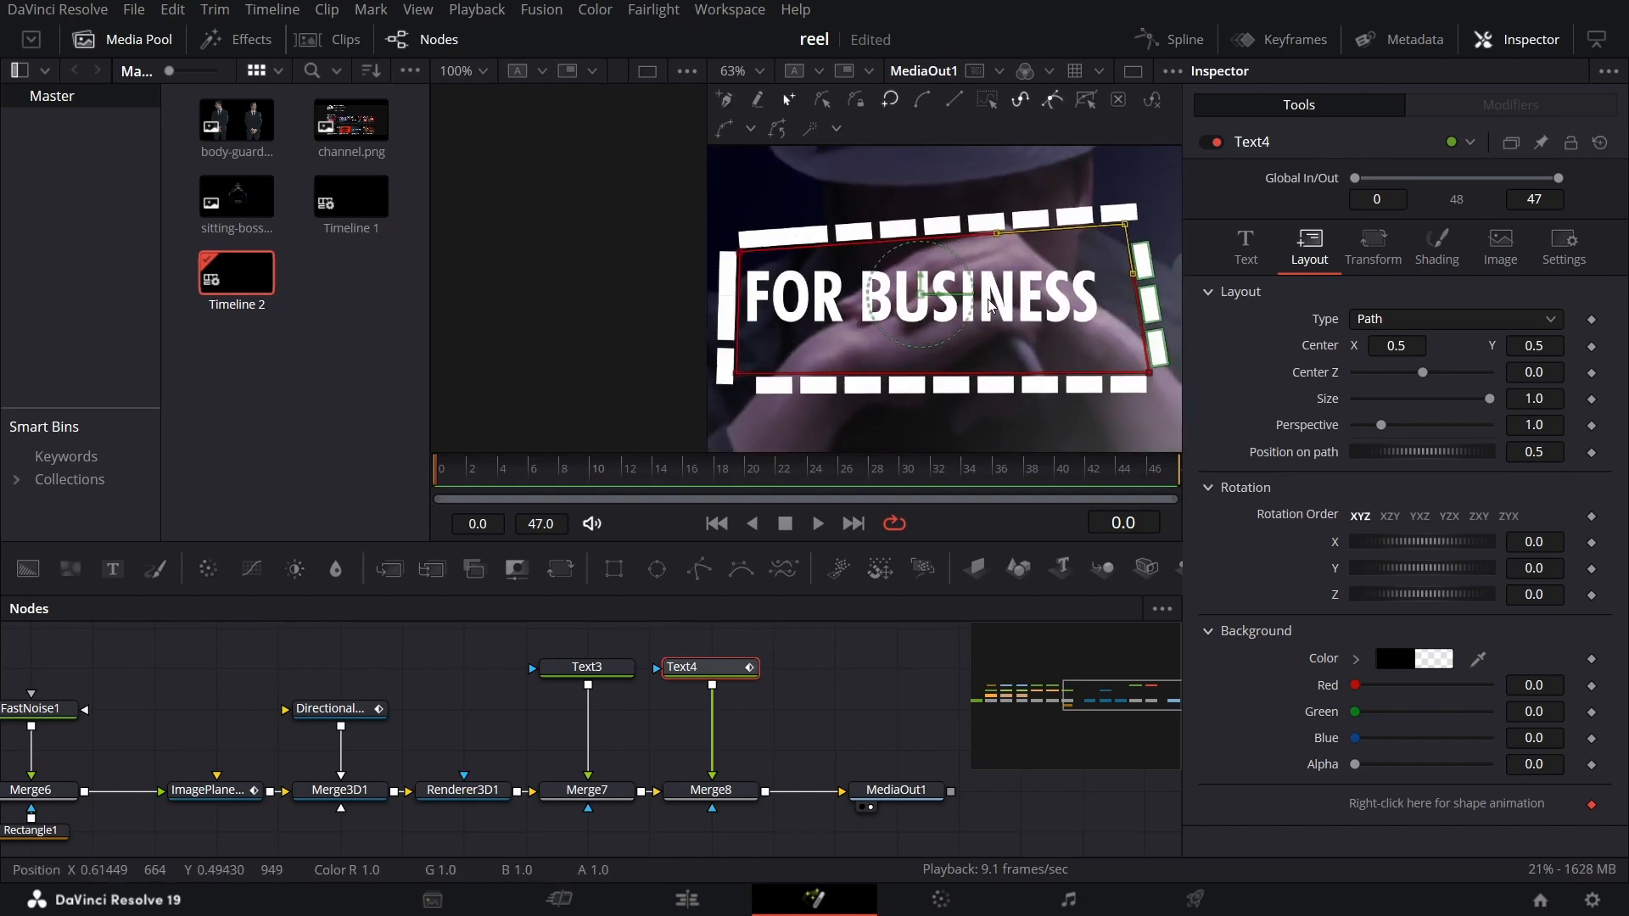
{"action": "scroll", "coordinate": [976, 302], "scroll_direction": "down", "scroll_amount": 2}
{"action": "scroll", "coordinate": [901, 291], "scroll_direction": "up", "scroll_amount": 2}
{"action": "left_click_drag", "start_coordinate": [769, 259], "coordinate": [769, 230]}
{"action": "left_click_drag", "start_coordinate": [933, 342], "coordinate": [893, 344]}
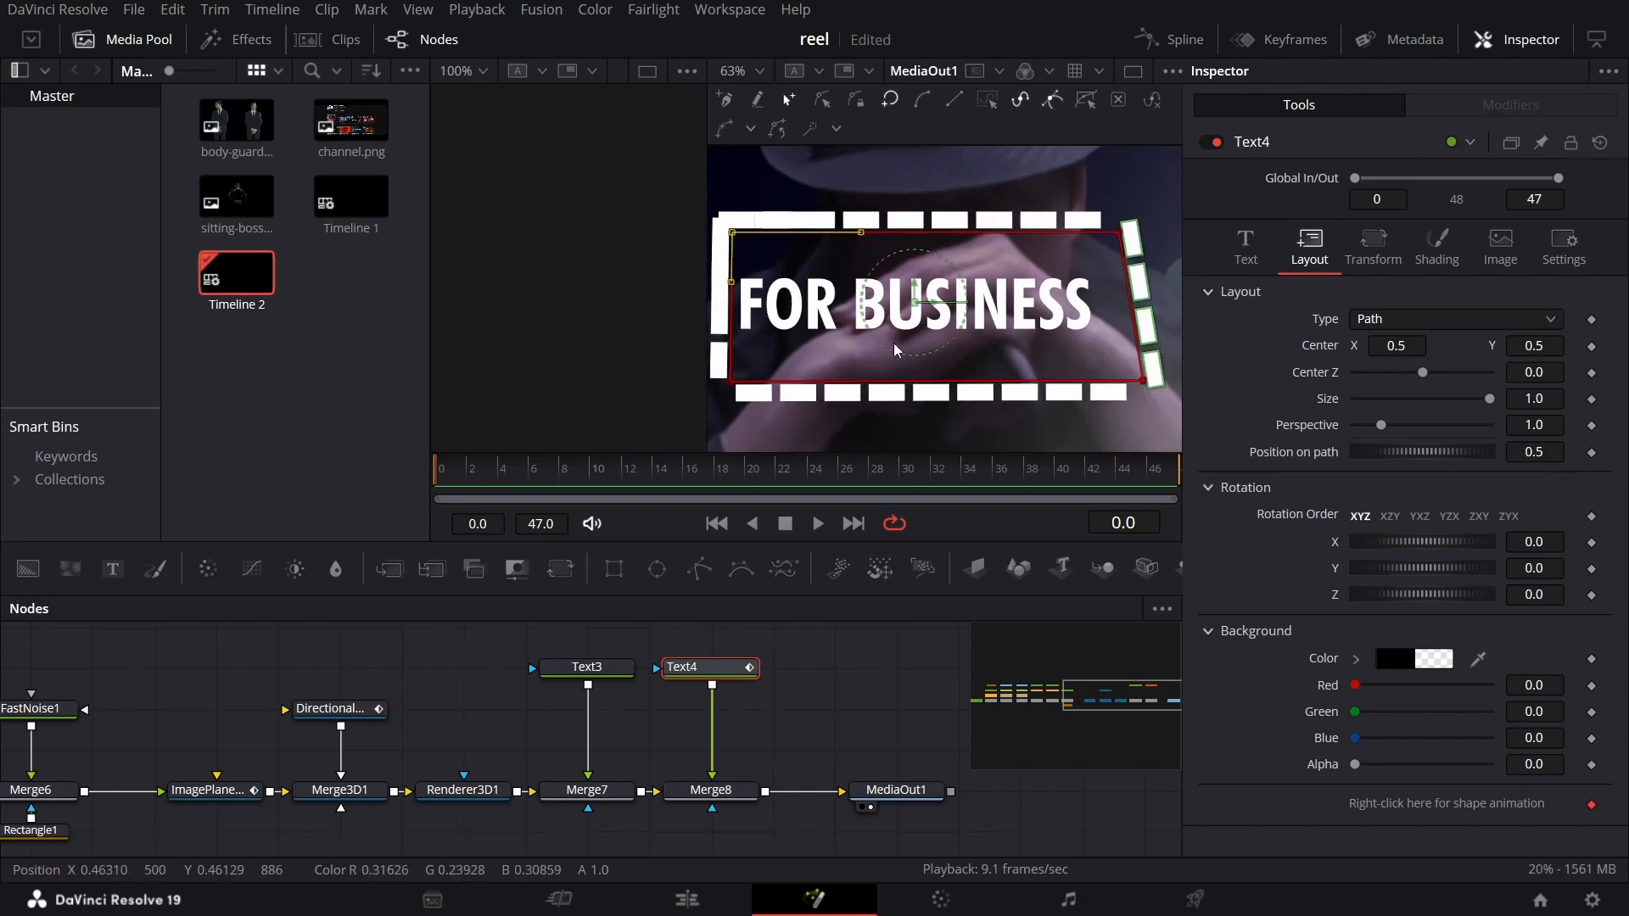
{"action": "left_click_drag", "start_coordinate": [1122, 234], "coordinate": [1146, 239]}
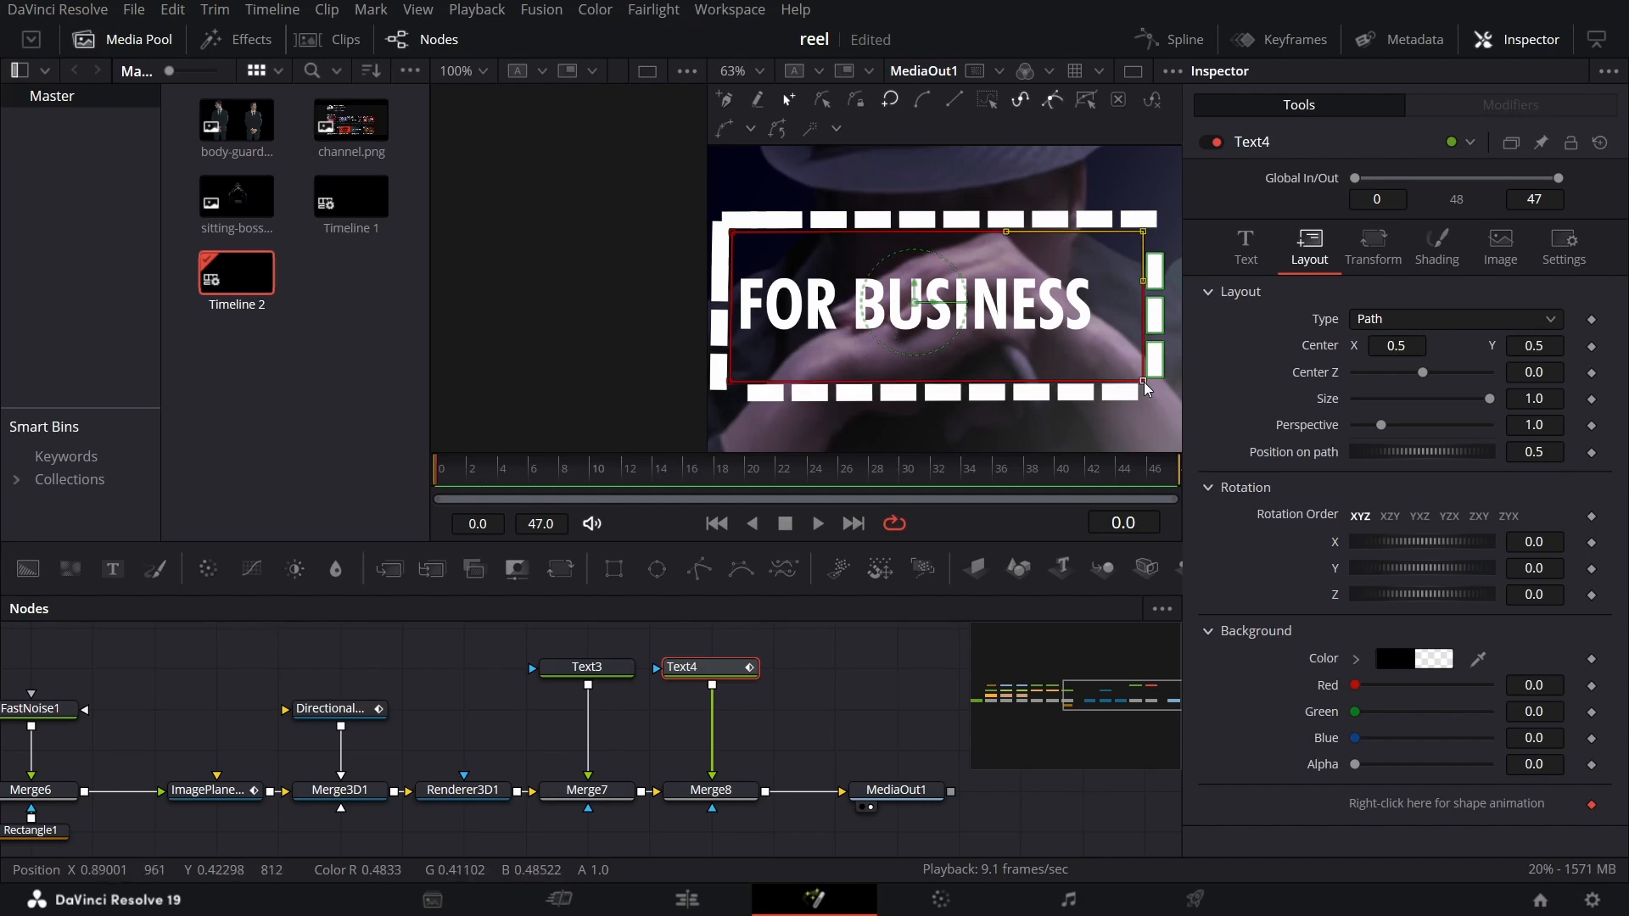
Raise the path's two lower corners to tighten the dashed frame beneath "FOR BUSINESS"
{"action": "left_click_drag", "start_coordinate": [740, 280], "coordinate": [768, 296]}
{"action": "scroll", "coordinate": [761, 293], "scroll_direction": "up", "scroll_amount": 3}
{"action": "scroll", "coordinate": [747, 298], "scroll_direction": "down", "scroll_amount": 3}
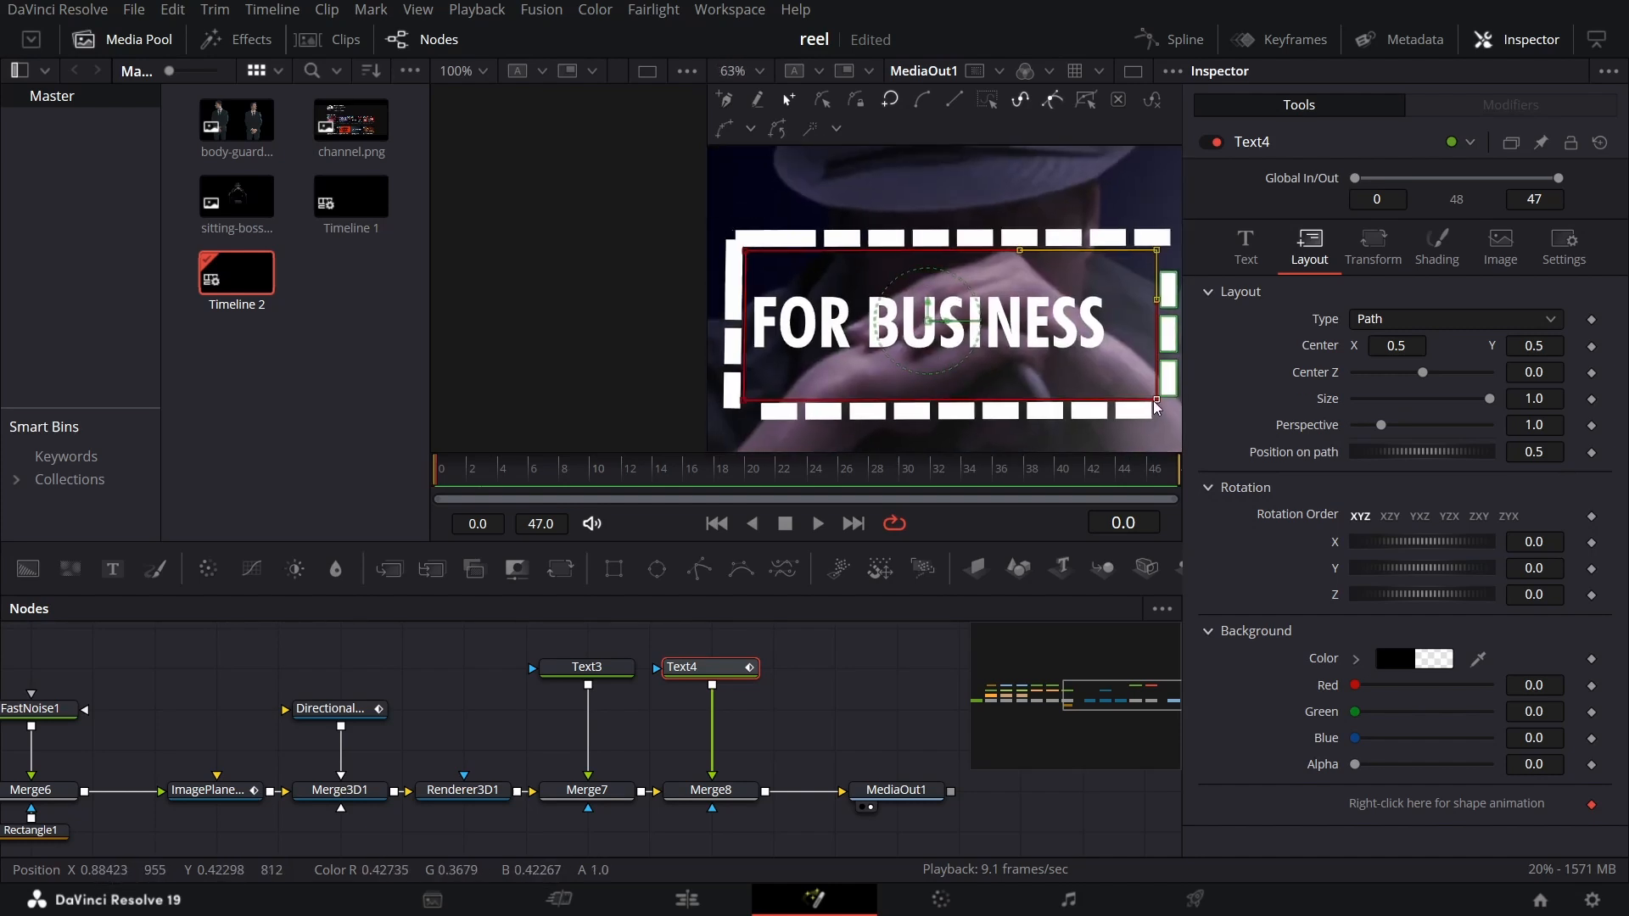
{"action": "left_click_drag", "start_coordinate": [1154, 398], "coordinate": [1155, 366]}
{"action": "left_click_drag", "start_coordinate": [743, 399], "coordinate": [747, 370]}
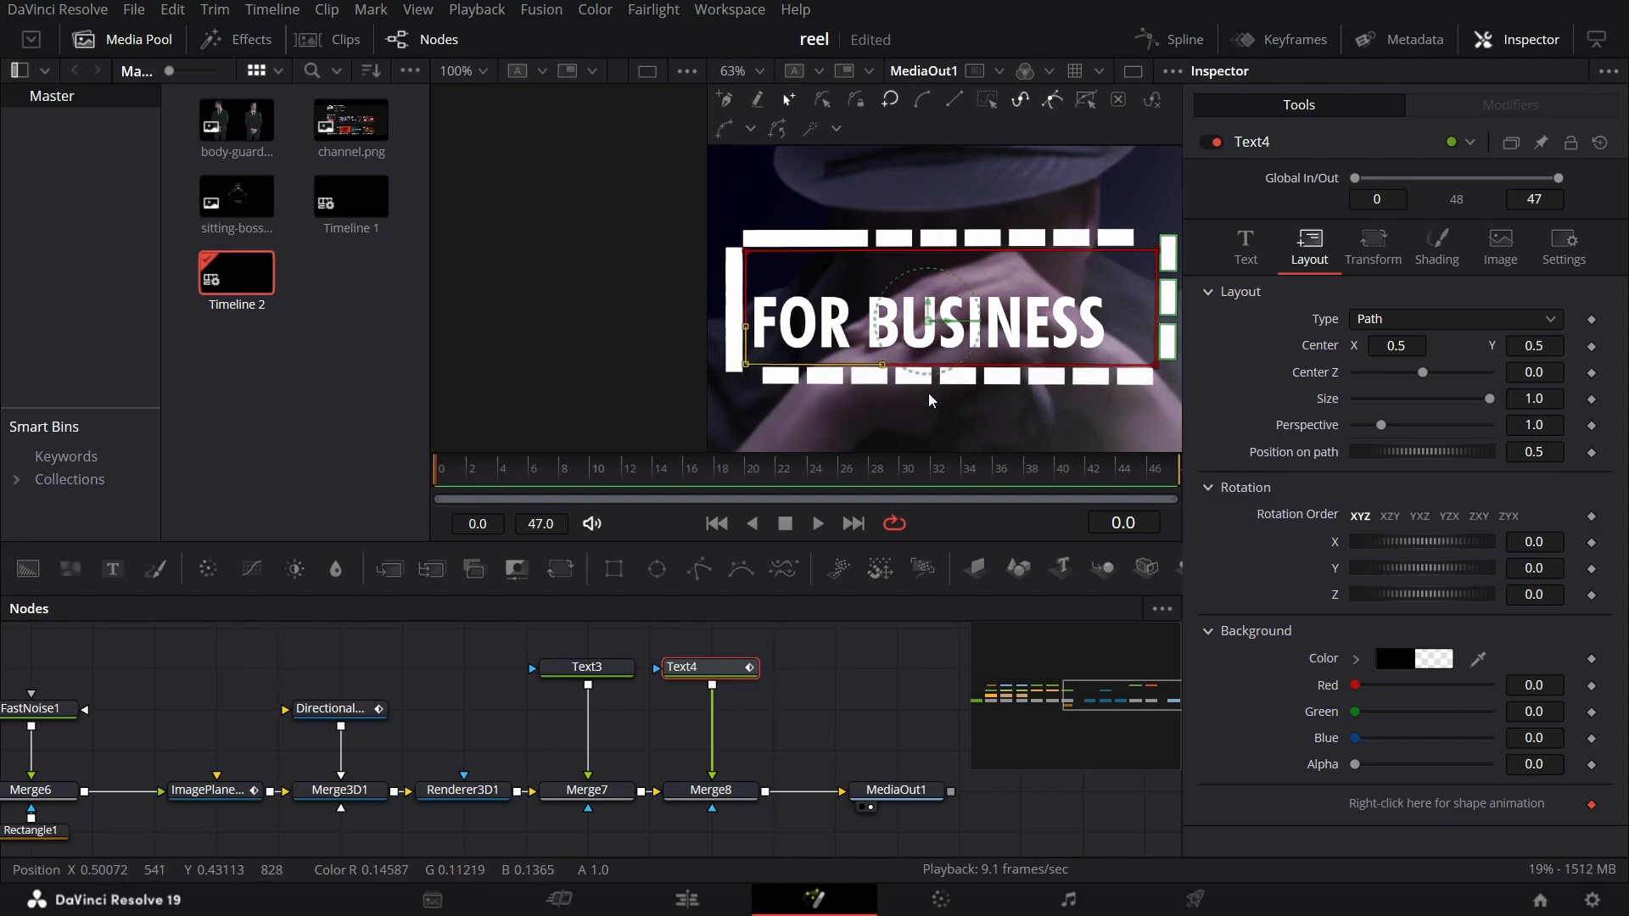
Change Text4's font style to Light to thin the dashes
{"action": "left_click", "coordinate": [1246, 250]}
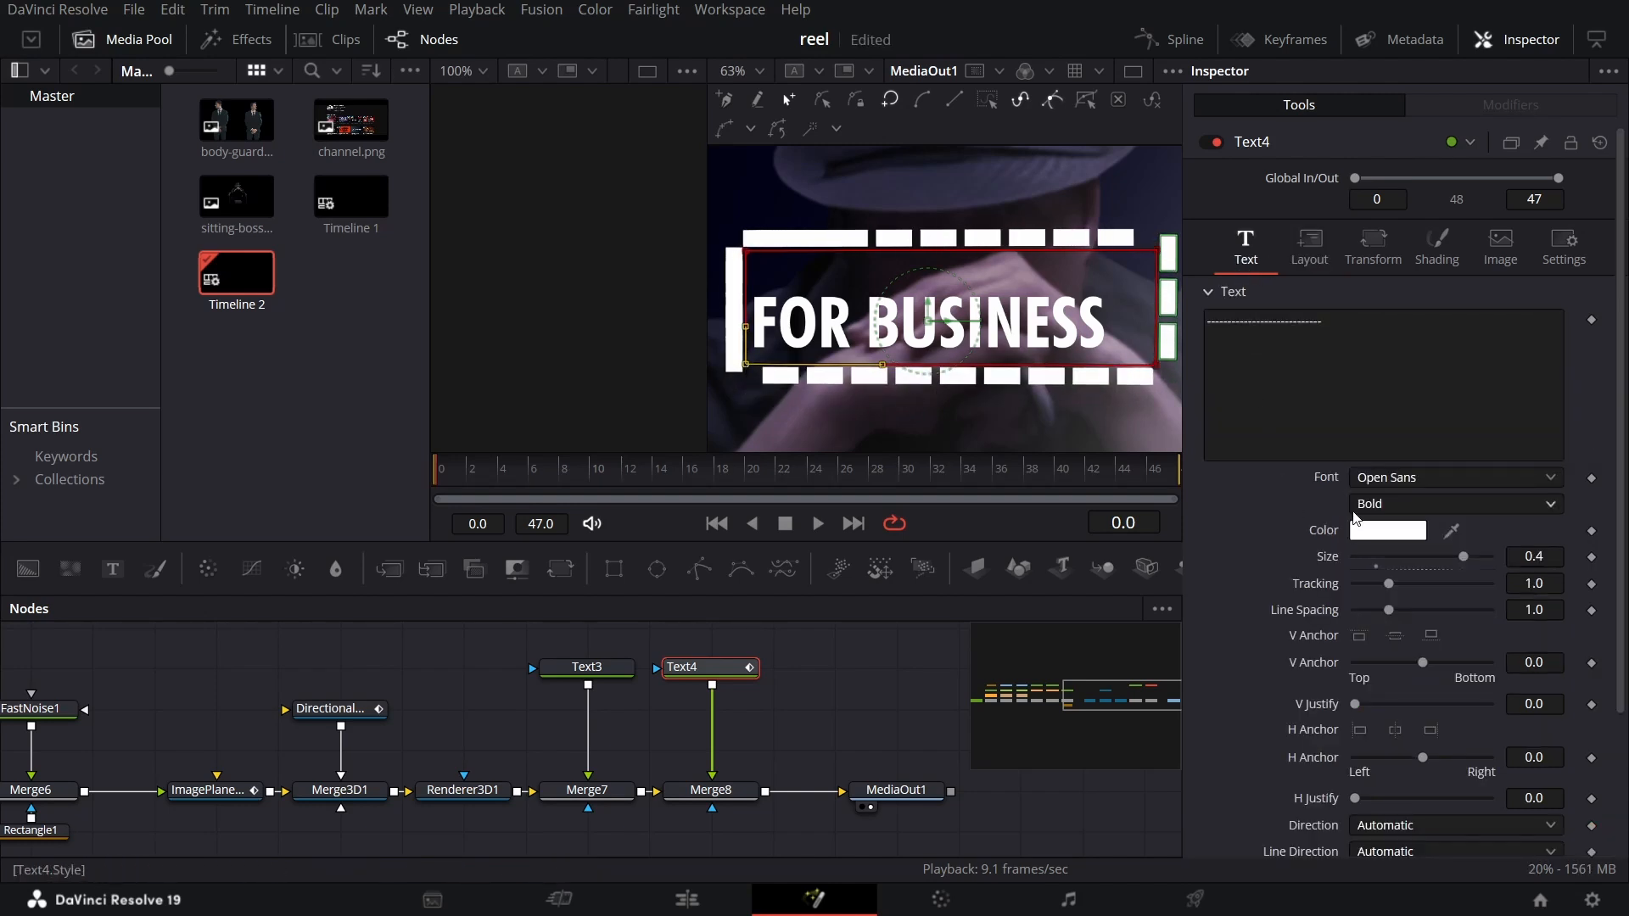
{"action": "left_click", "coordinate": [1355, 508]}
{"action": "left_click", "coordinate": [1375, 532]}
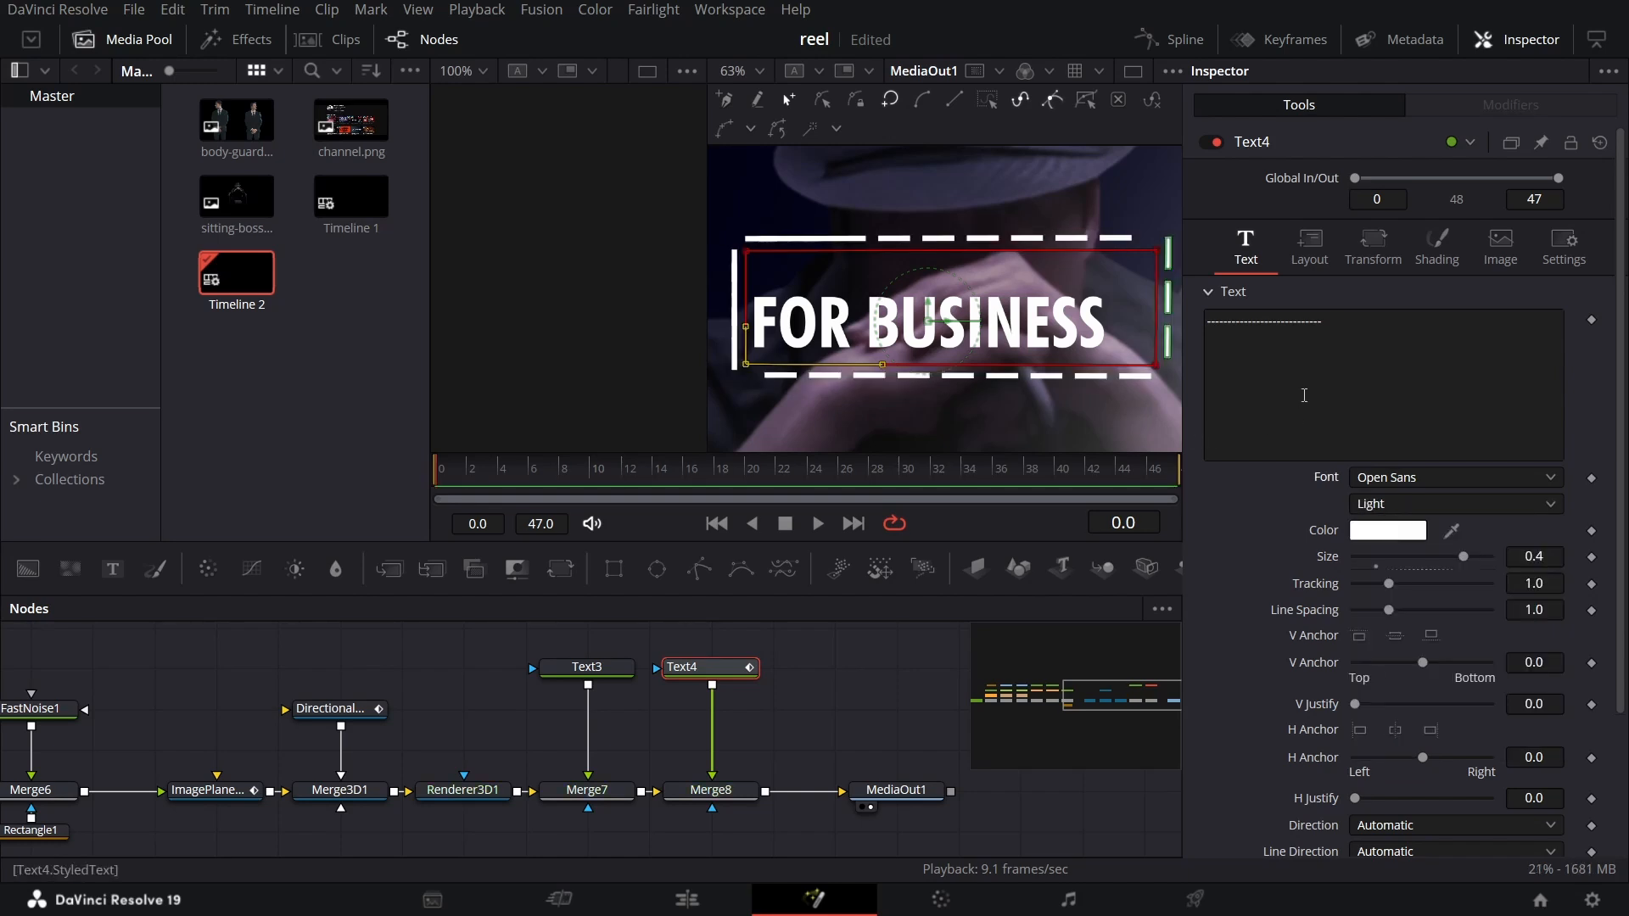
{"action": "left_click", "coordinate": [1309, 248]}
{"action": "left_click", "coordinate": [1373, 248]}
{"action": "left_click", "coordinate": [1315, 255]}
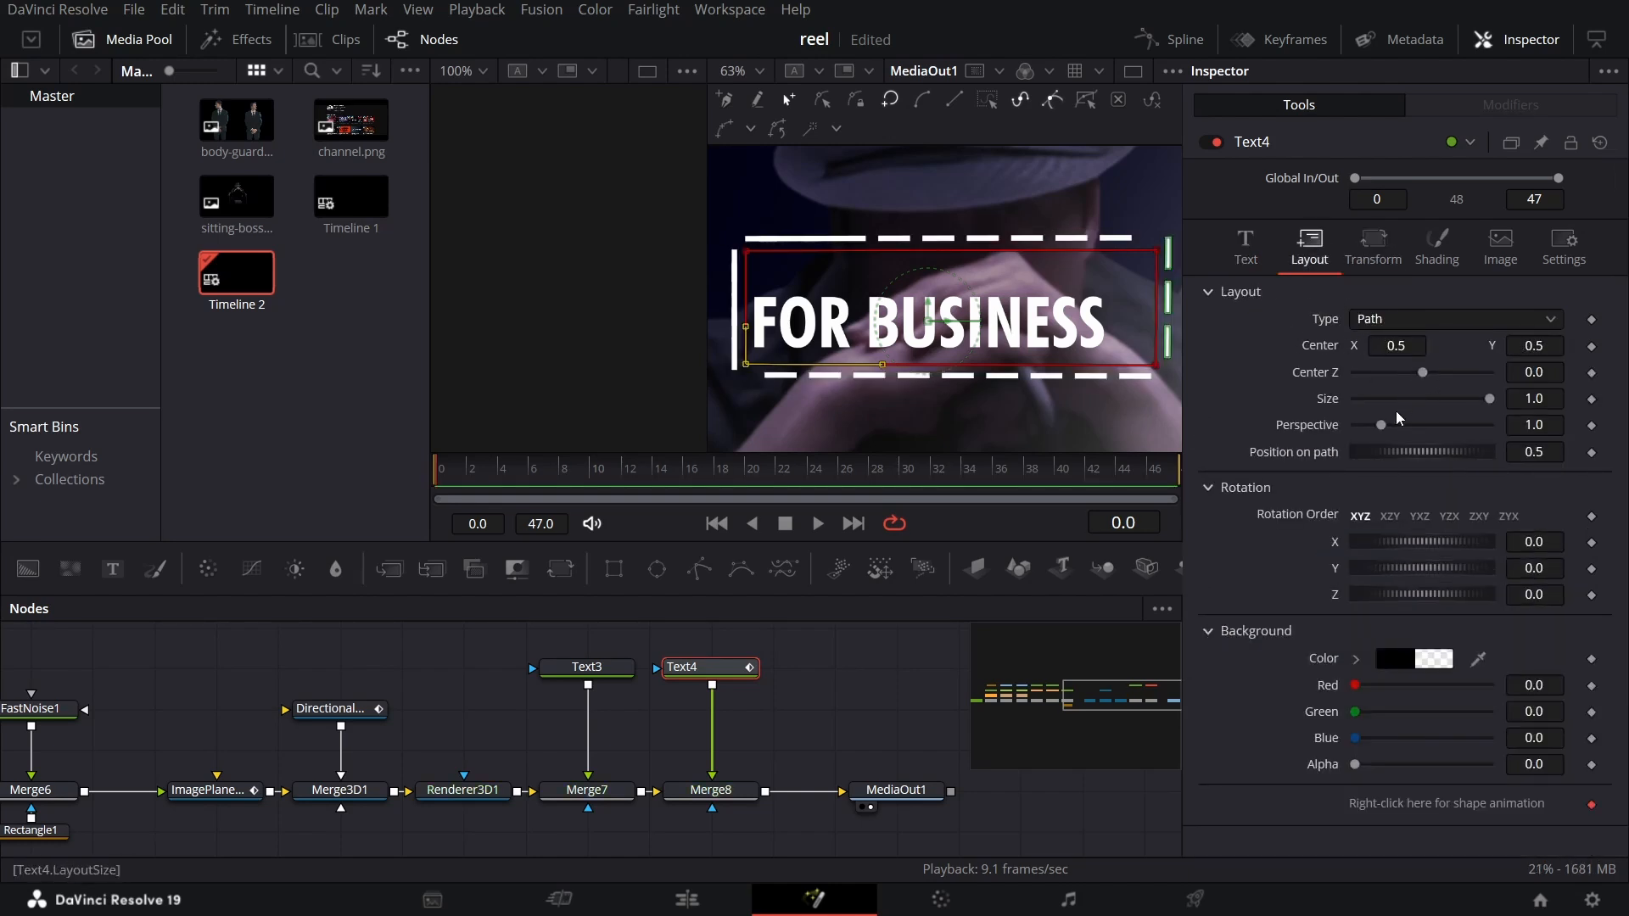
{"action": "mouse_move", "coordinate": [1410, 449]}
{"action": "left_mouse_down"}
{"action": "mouse_move", "coordinate": [1447, 451]}
{"action": "mouse_move", "coordinate": [1418, 456]}
{"action": "left_mouse_up"}
{"action": "left_click", "coordinate": [1422, 463]}
Increase Text4's tracking to about 1.29 so the dashes spread evenly around the whole path
{"action": "left_click", "coordinate": [1246, 246]}
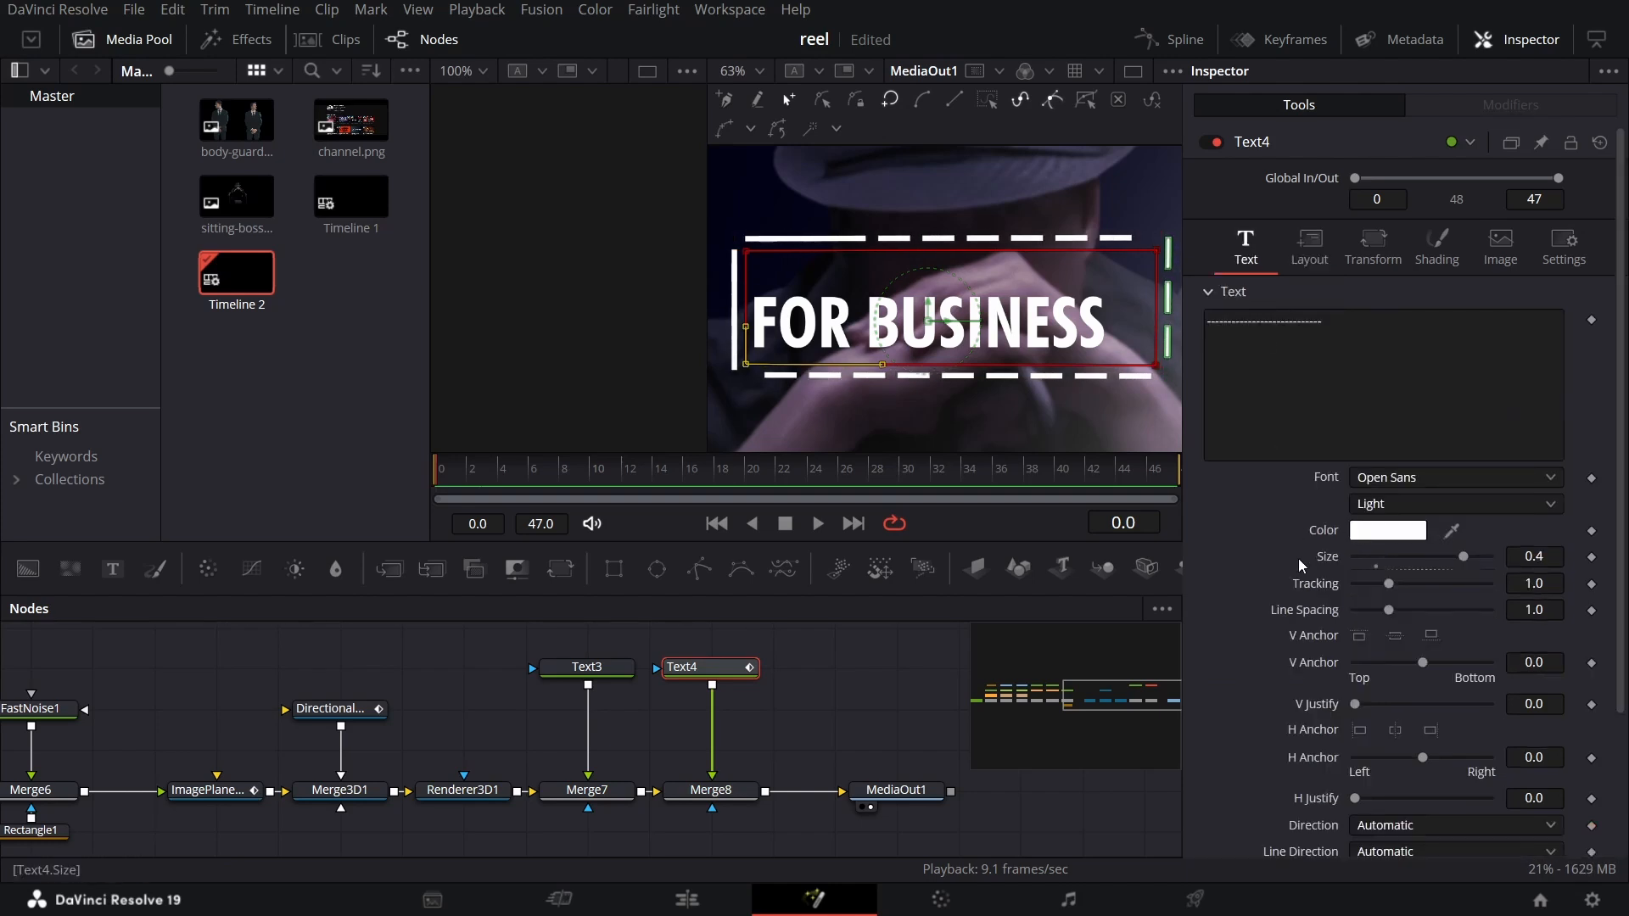
{"action": "left_click_drag", "start_coordinate": [1398, 584], "coordinate": [1394, 585]}
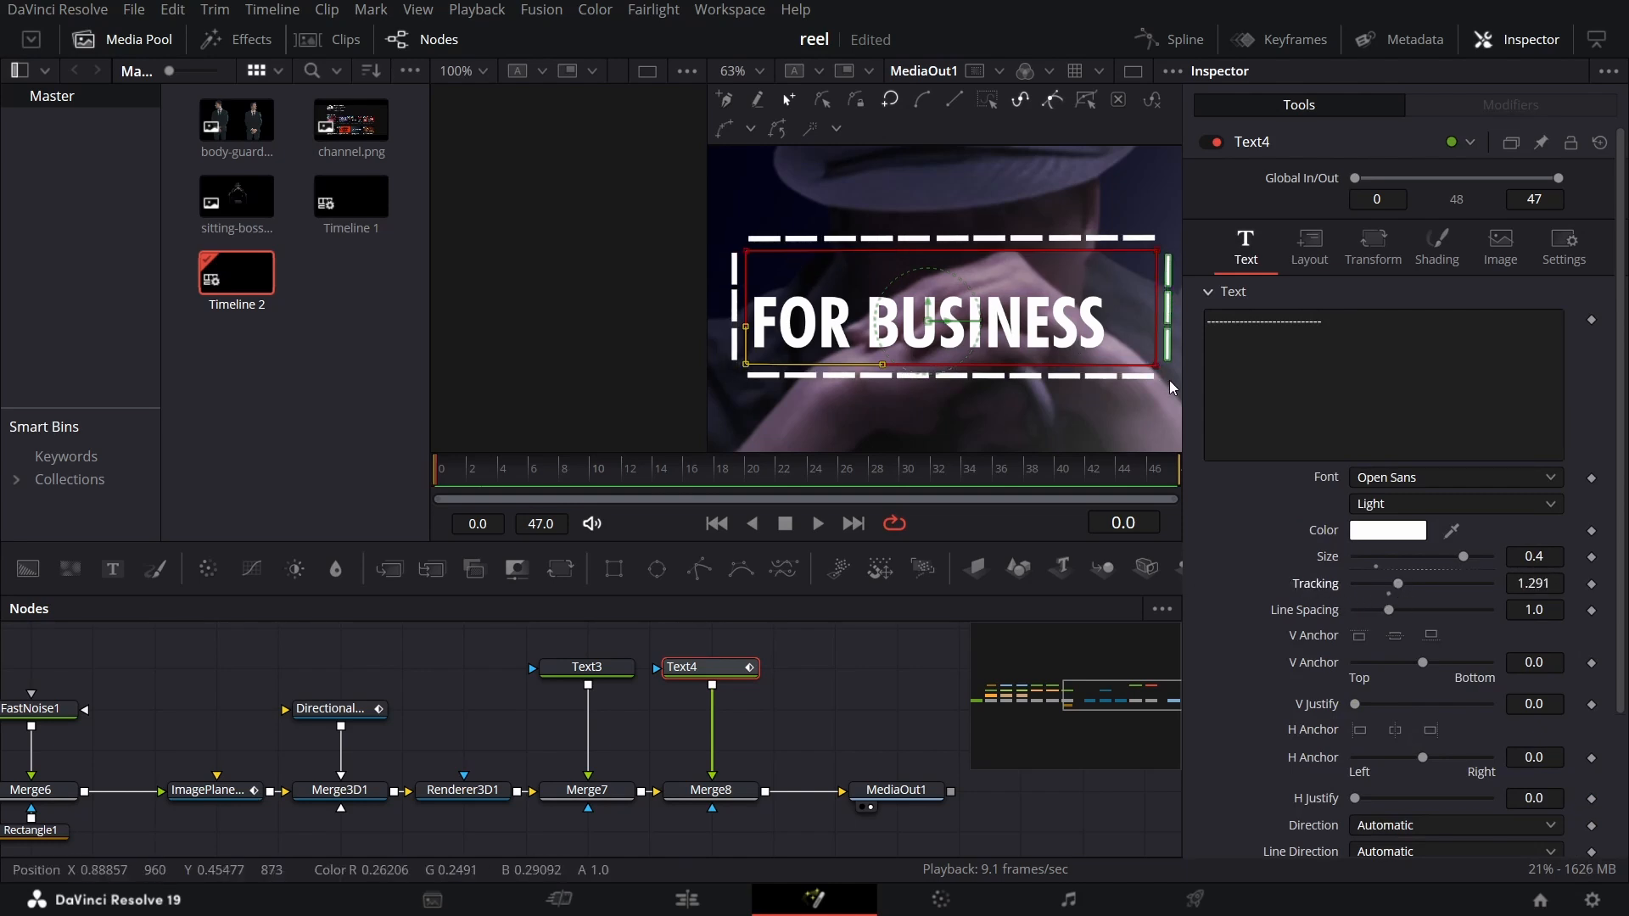
{"action": "left_click_drag", "start_coordinate": [1547, 582], "coordinate": [1545, 582]}
Center the dashed frame around "FOR BUSINESS" by setting Text4's layout center to X 0.459 and Y 0.485
{"action": "left_click", "coordinate": [929, 345]}
{"action": "left_click_drag", "start_coordinate": [929, 346], "coordinate": [918, 309]}
{"action": "left_click", "coordinate": [1306, 251]}
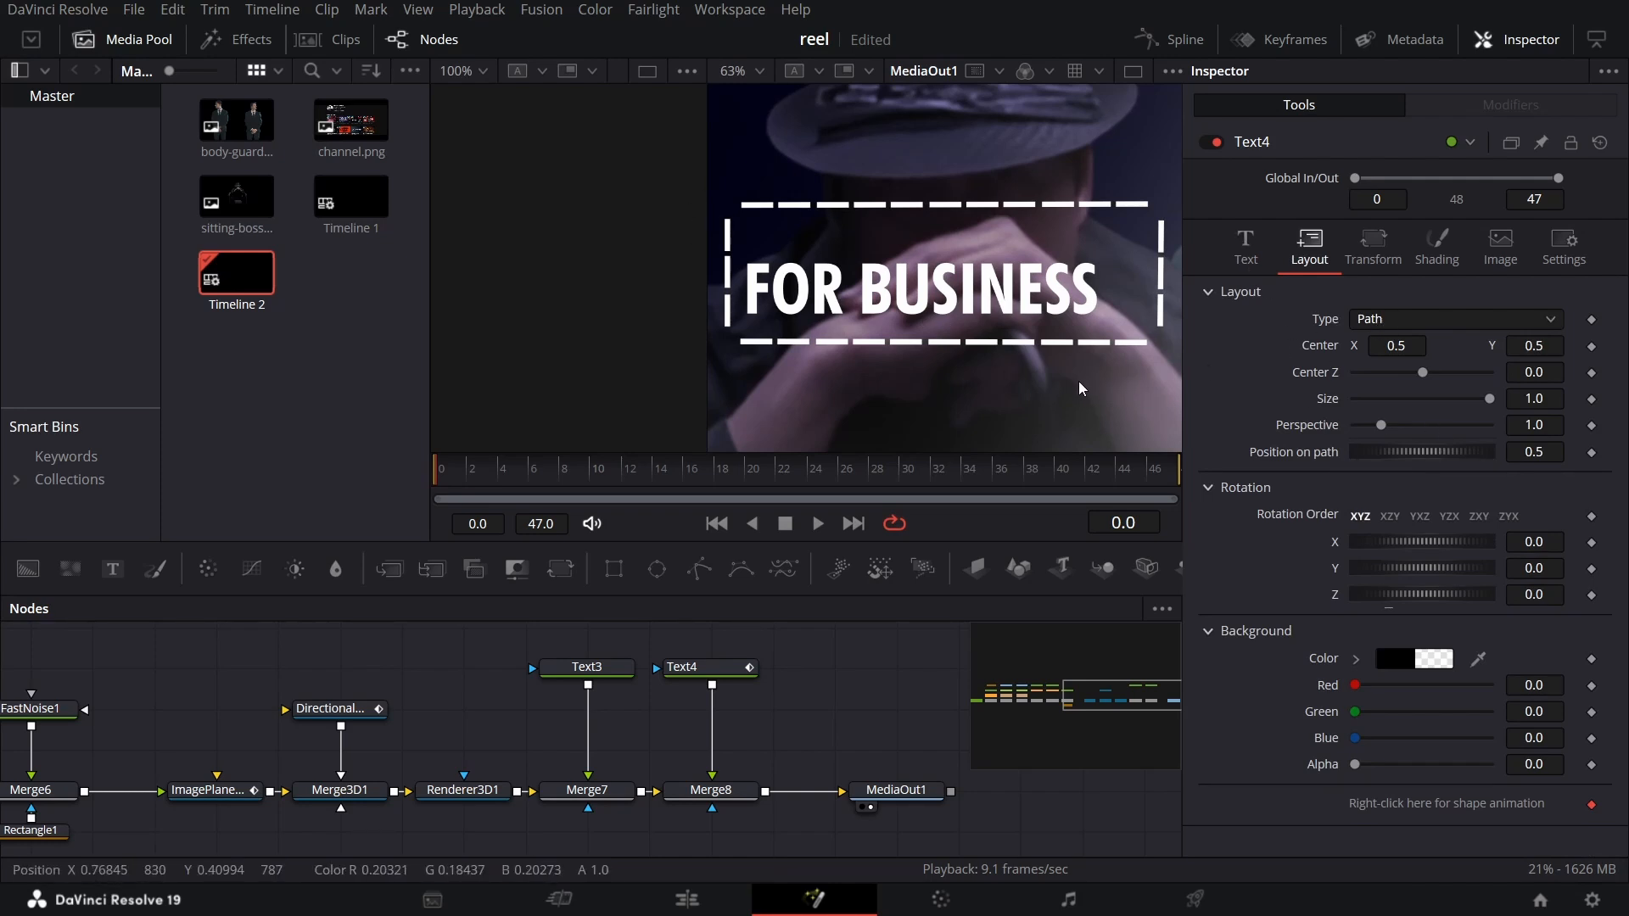
{"action": "left_click_drag", "start_coordinate": [1422, 380], "coordinate": [1429, 375]}
{"action": "left_click_drag", "start_coordinate": [1396, 345], "coordinate": [1377, 346]}
{"action": "key", "text": "ctrl+z"}
{"action": "key", "text": "ctrl+z"}
{"action": "left_click_drag", "start_coordinate": [892, 338], "coordinate": [930, 338]}
{"action": "scroll", "coordinate": [930, 338], "scroll_direction": "down", "scroll_amount": 2}
{"action": "left_click_drag", "start_coordinate": [1533, 346], "coordinate": [1527, 345]}
{"action": "scroll", "coordinate": [929, 324], "scroll_direction": "down", "scroll_amount": 2}
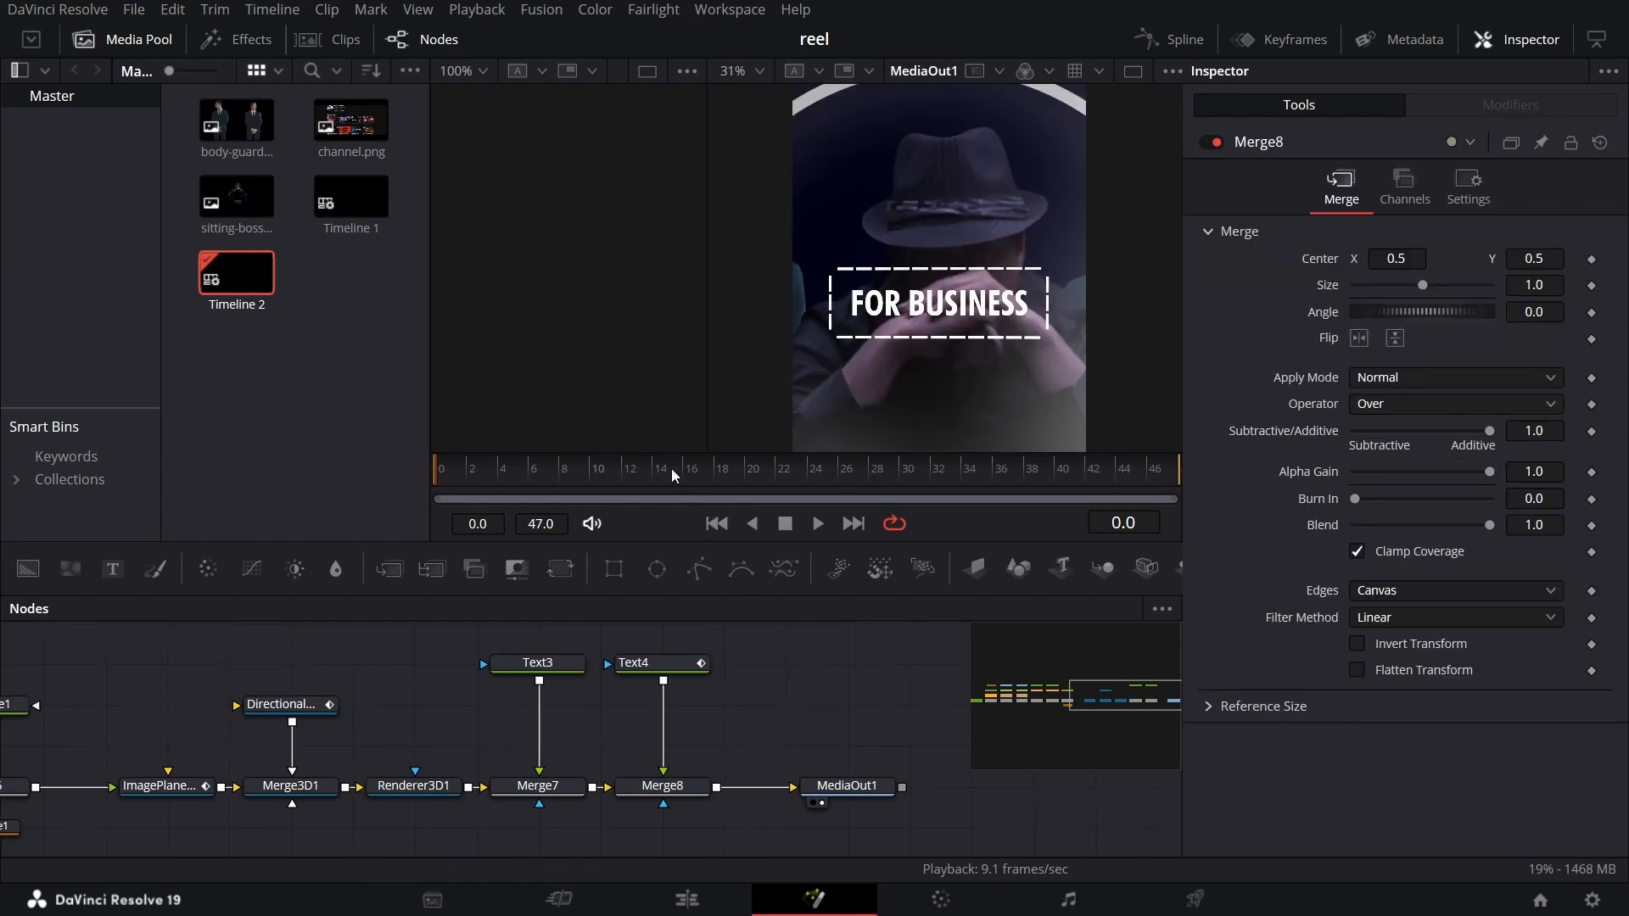
Keyframe Text3's layout center at frame 15 with a Y value of 1.12
{"action": "left_click", "coordinate": [673, 475]}
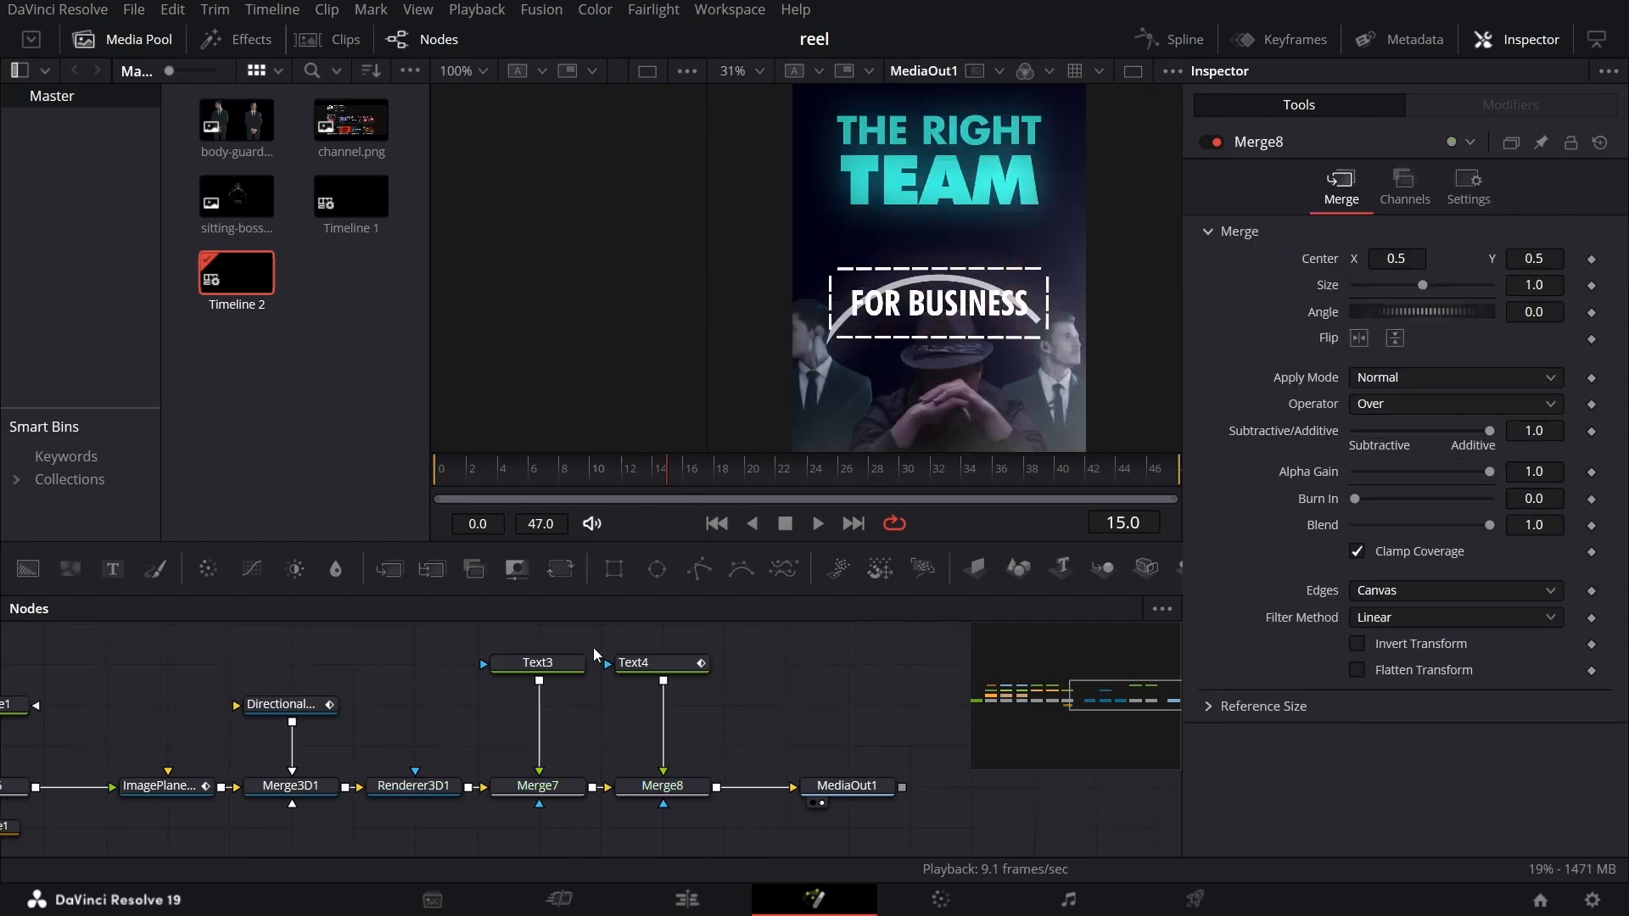
{"action": "left_click", "coordinate": [577, 670]}
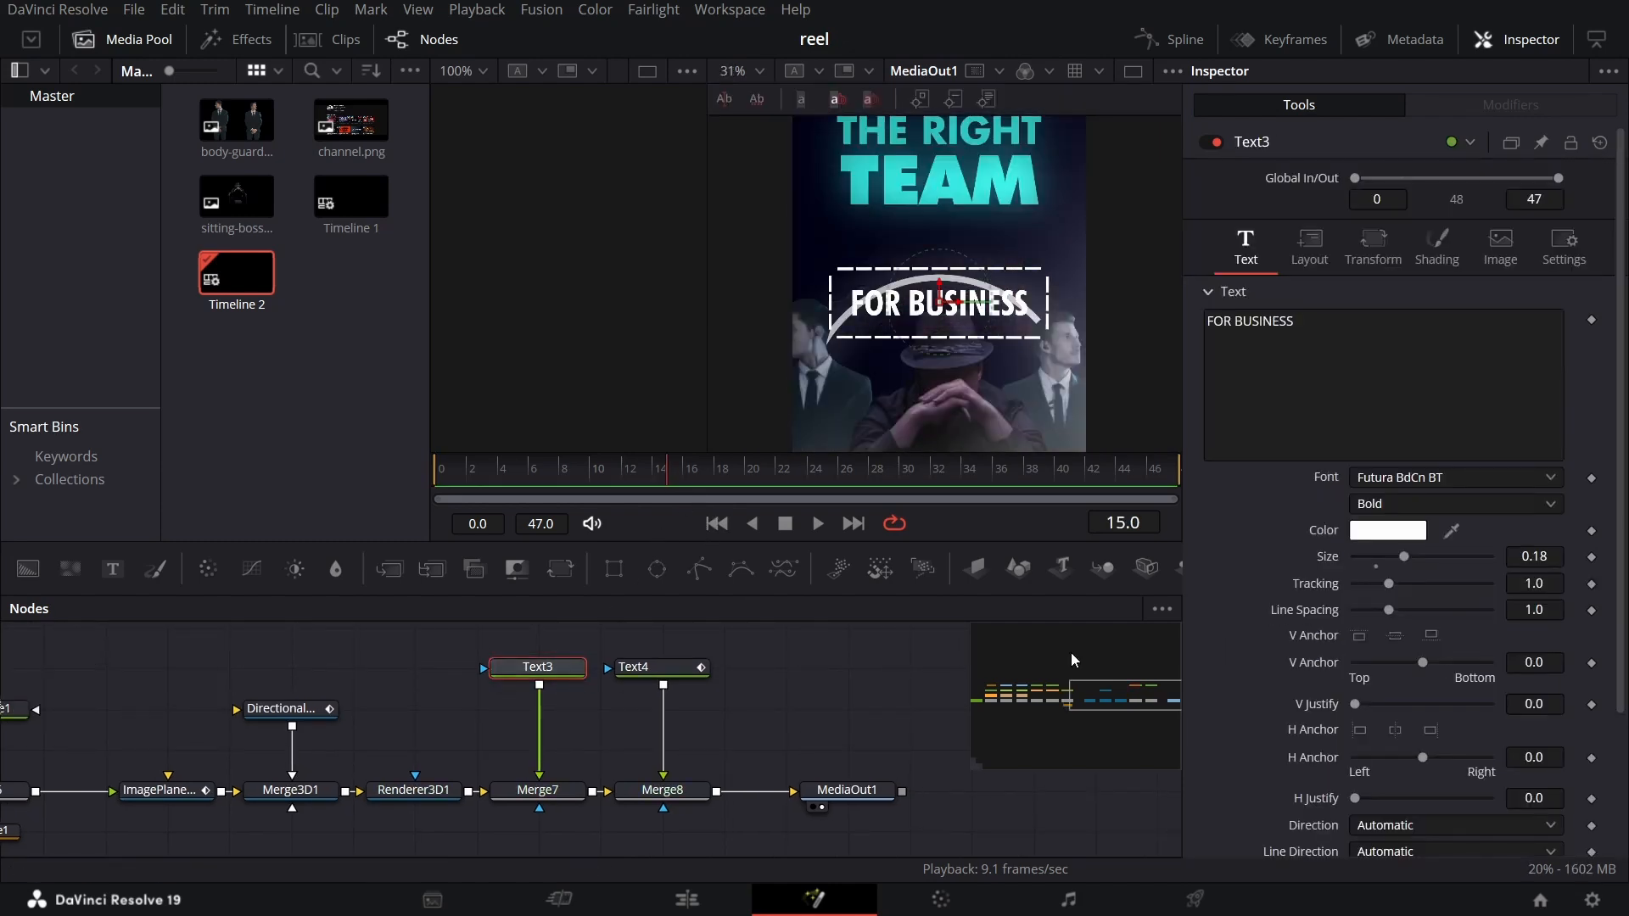
{"action": "left_click", "coordinate": [1324, 265]}
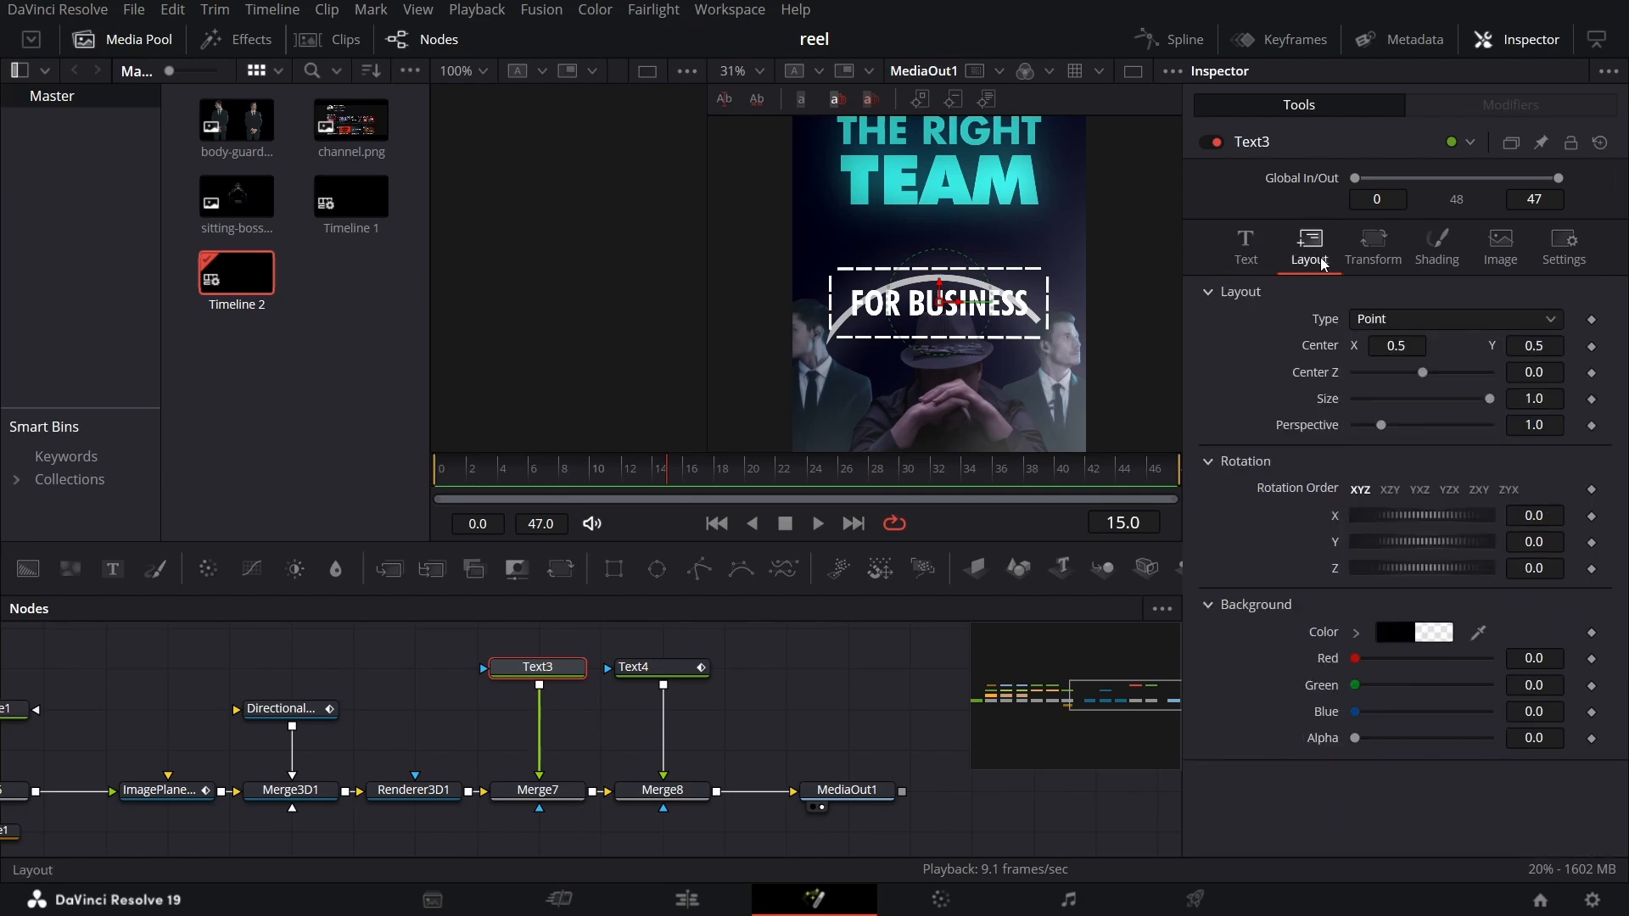
{"action": "left_click", "coordinate": [1592, 346]}
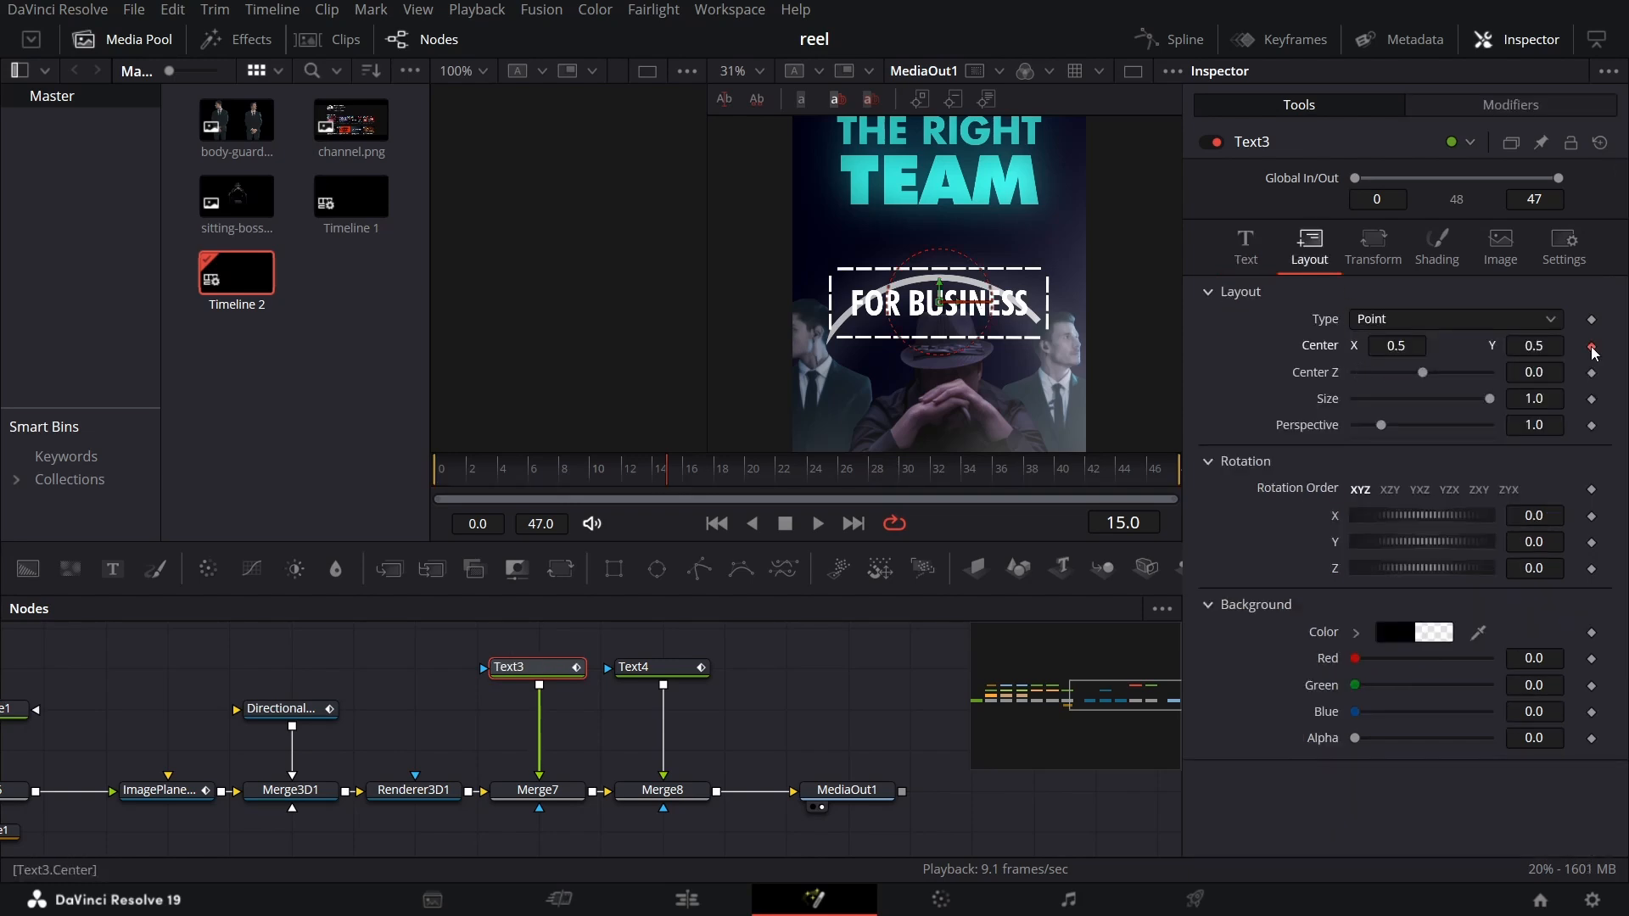
{"action": "left_click", "coordinate": [1543, 347]}
{"action": "type", "text": "1.12"}
{"action": "key", "text": "Tab"}
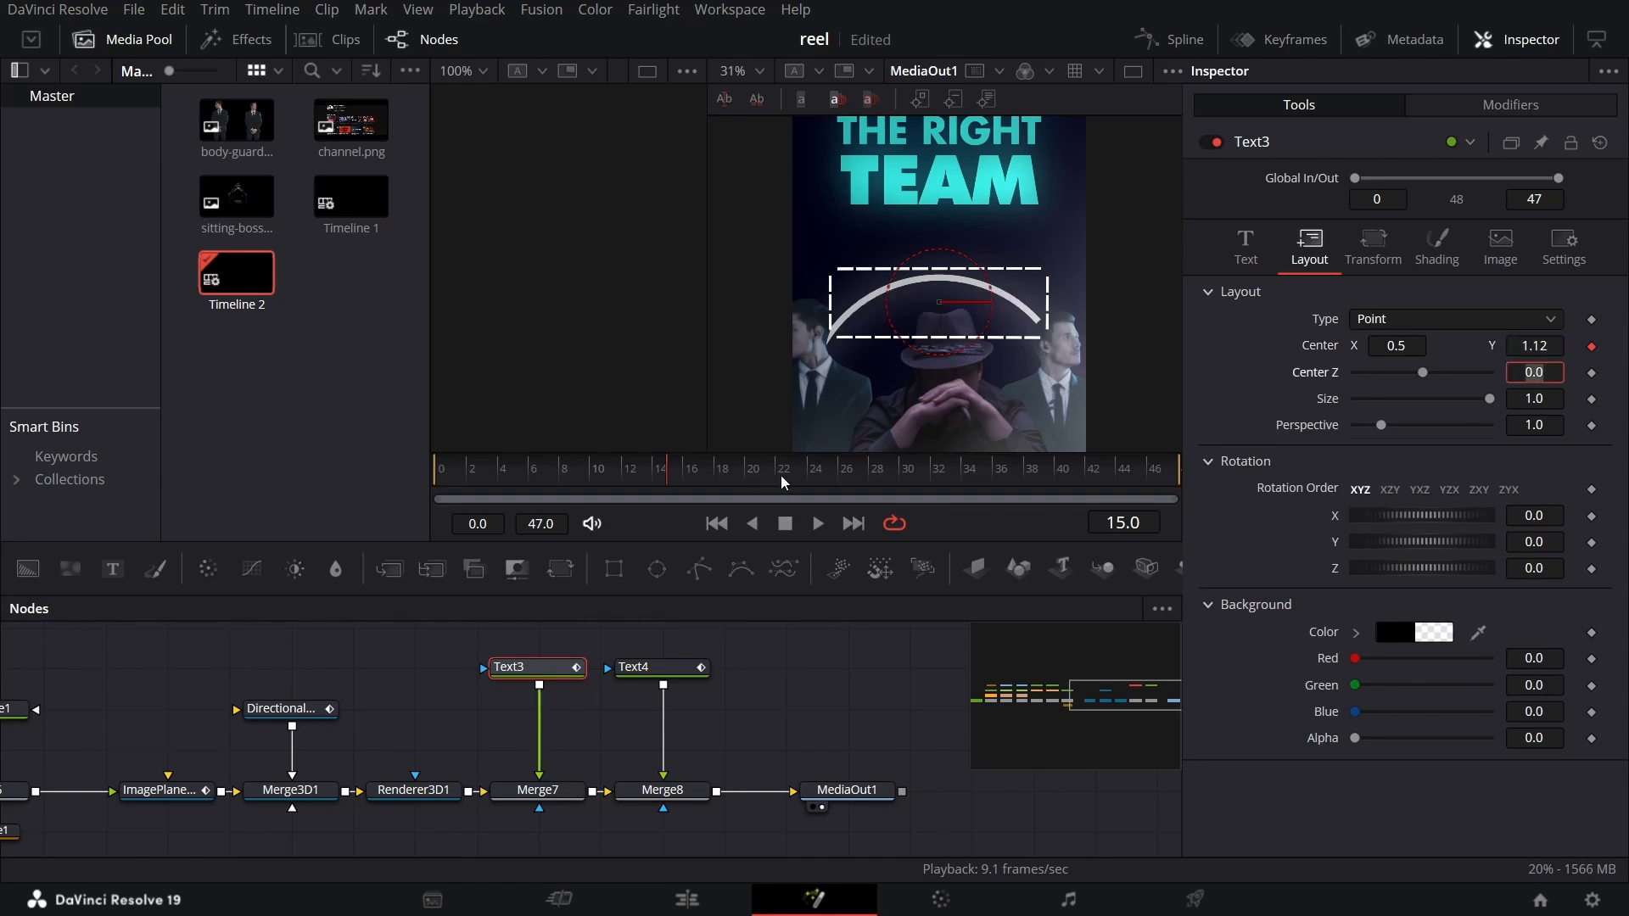
At frame 24, set Text3's layout center Y to 0.6 to add its second keyframe
{"action": "left_click", "coordinate": [812, 476]}
{"action": "left_click", "coordinate": [1525, 346]}
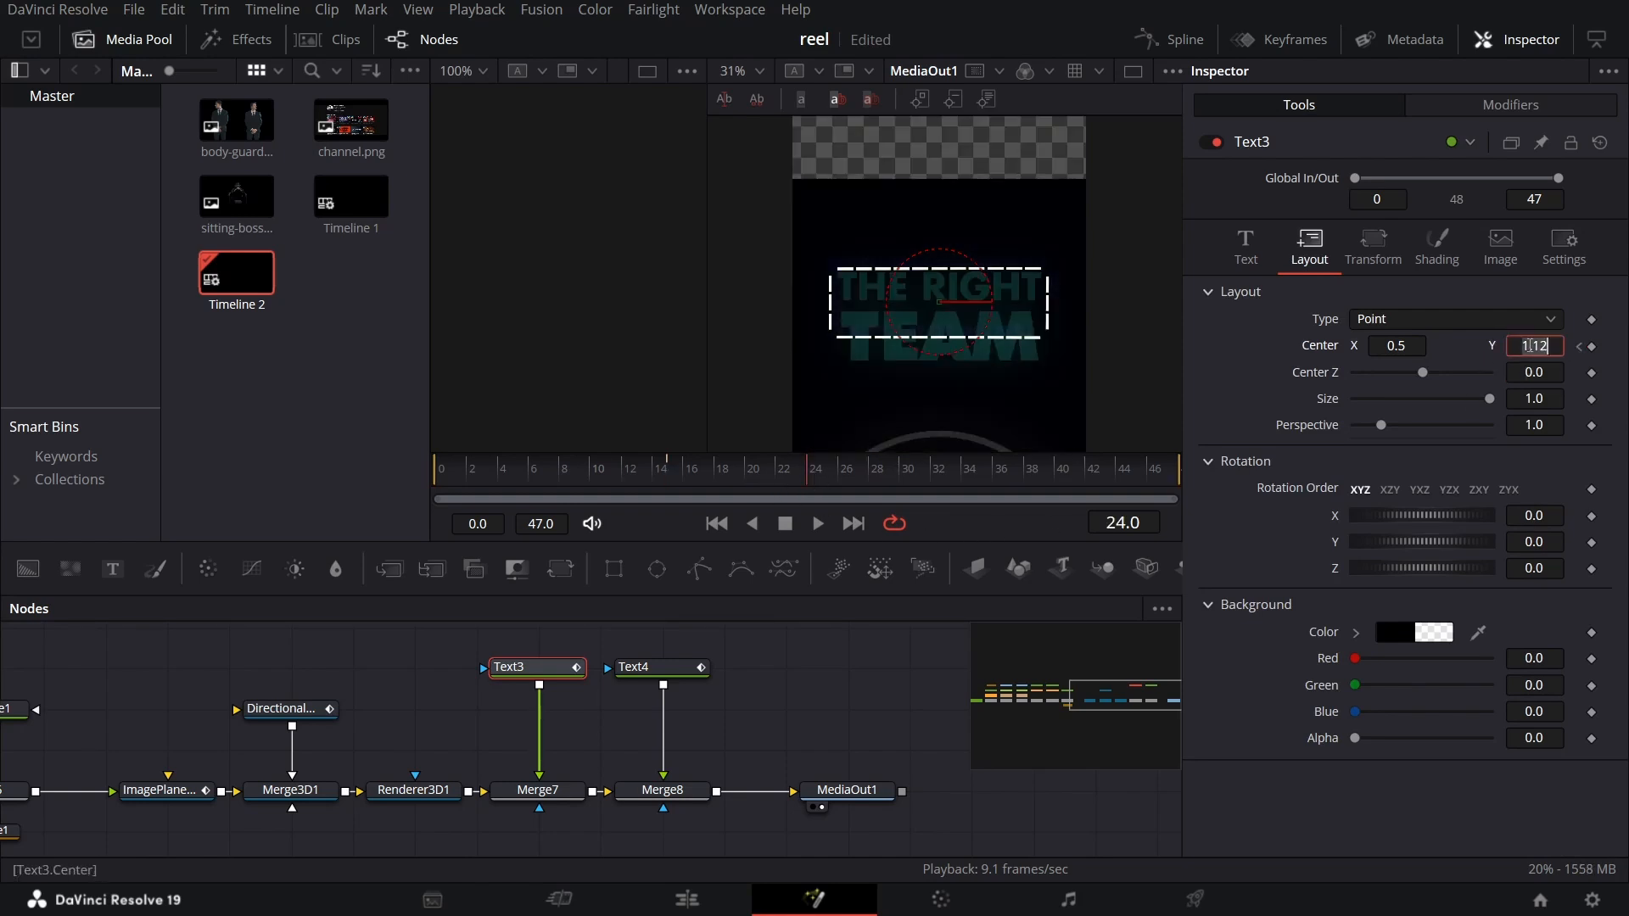
{"action": "type", "text": "0.6"}
{"action": "key", "text": "Return"}
Keyframe Text4's layout center at frame 15 with a Y value of 1.05
{"action": "left_click", "coordinate": [648, 669]}
{"action": "mouse_move", "coordinate": [692, 477]}
{"action": "left_mouse_down"}
{"action": "mouse_move", "coordinate": [658, 475]}
{"action": "mouse_move", "coordinate": [677, 476]}
{"action": "left_mouse_up"}
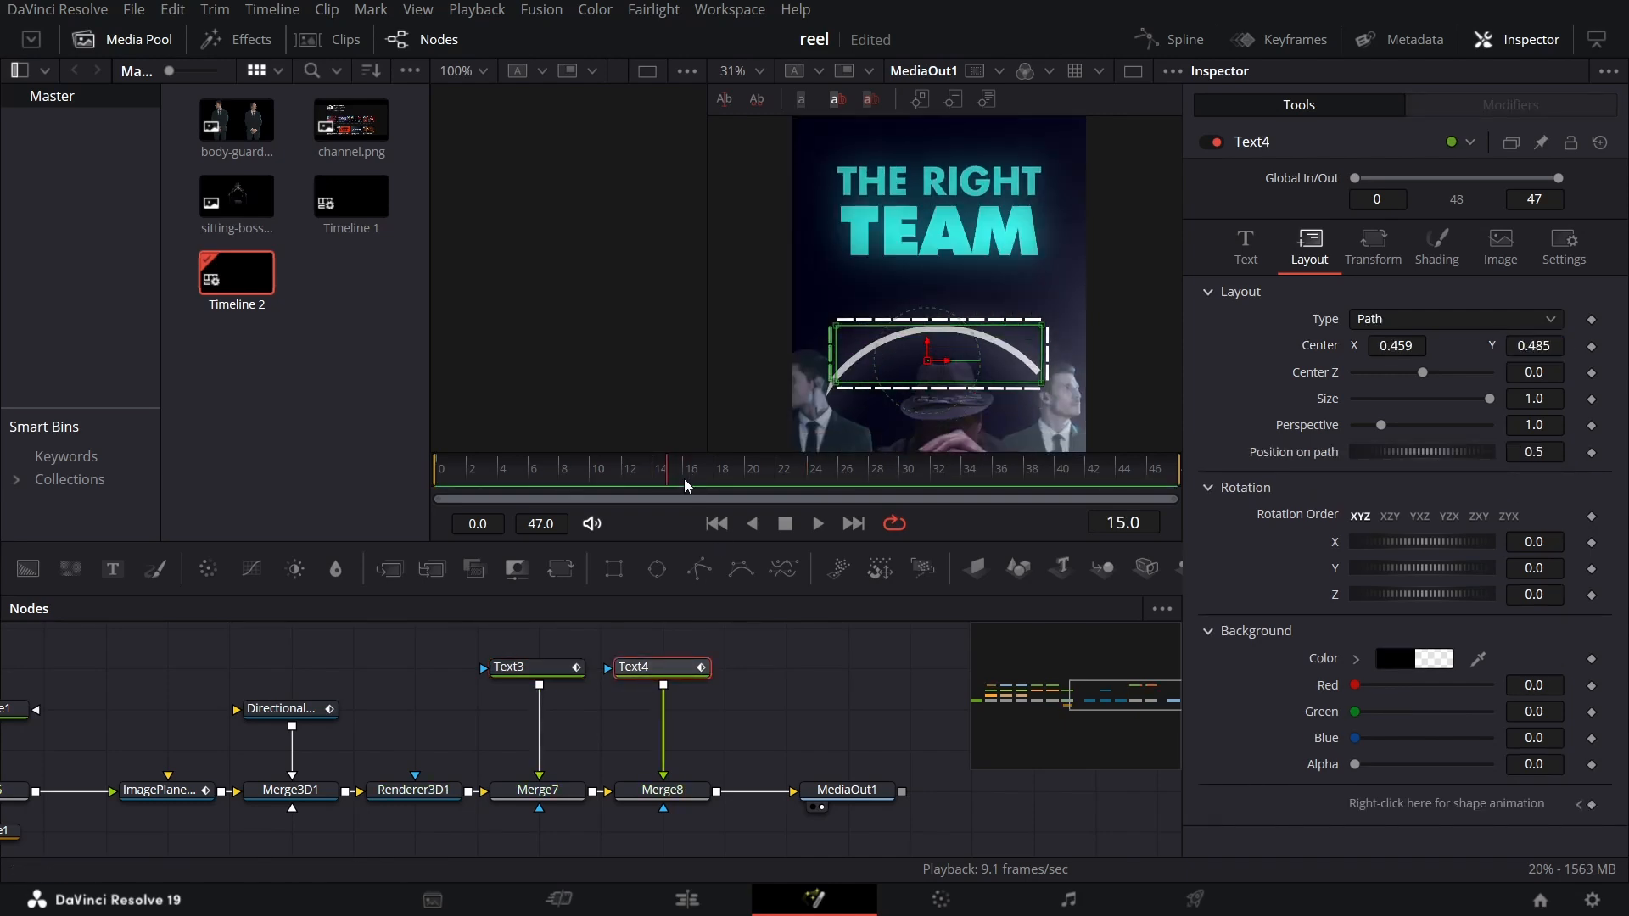
{"action": "left_click", "coordinate": [1592, 347]}
{"action": "left_click", "coordinate": [1553, 347]}
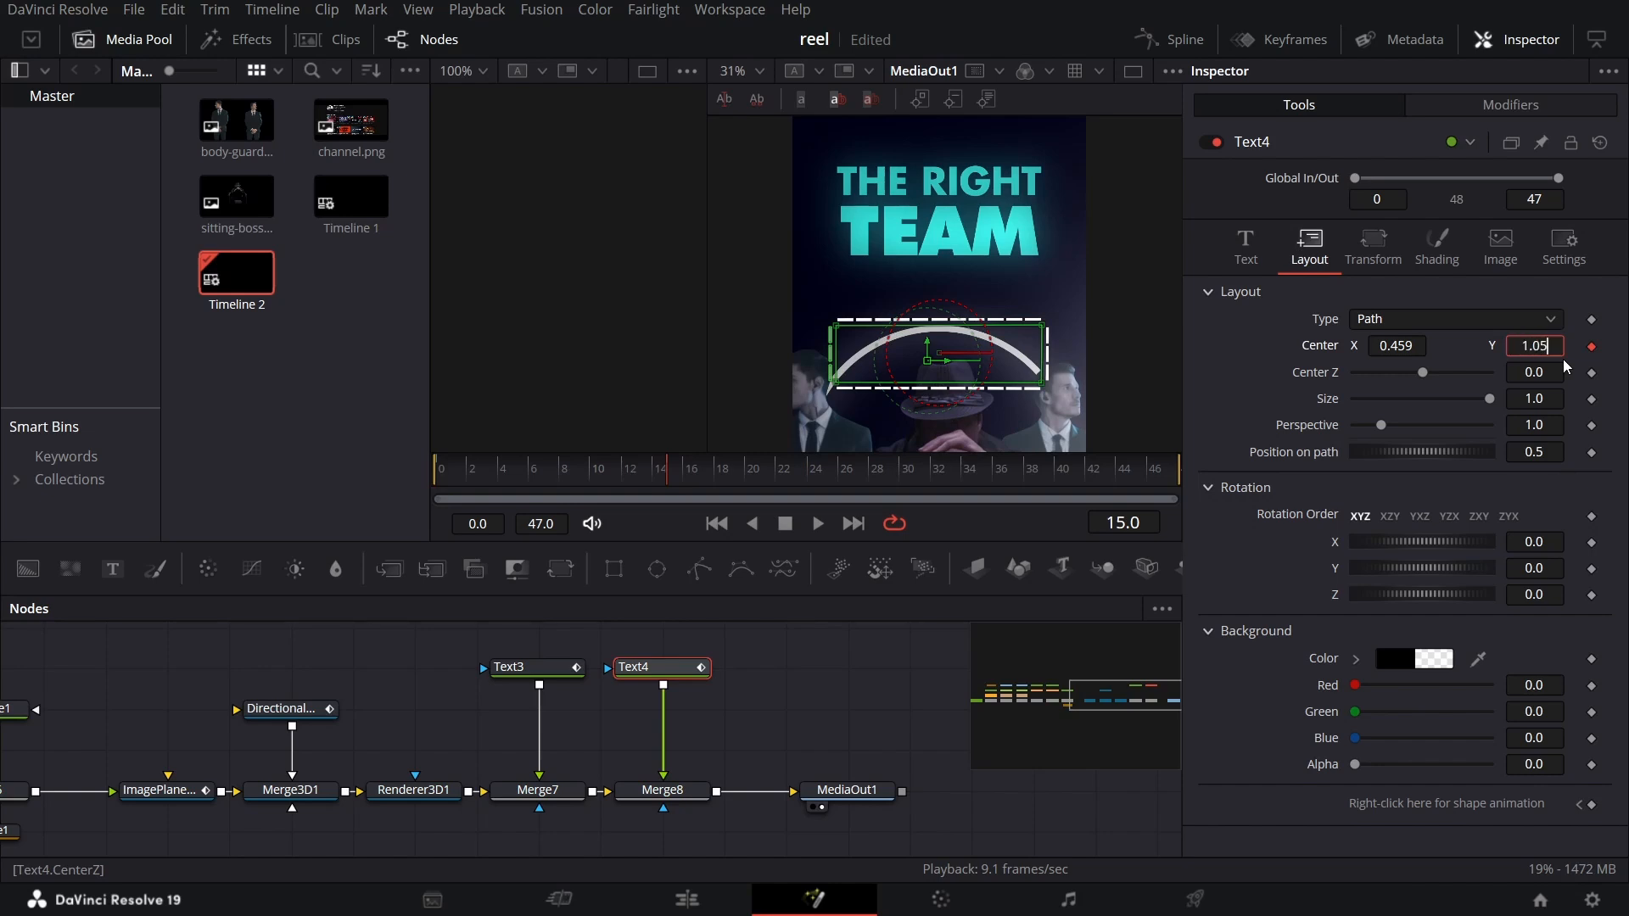
{"action": "key", "text": "Tab"}
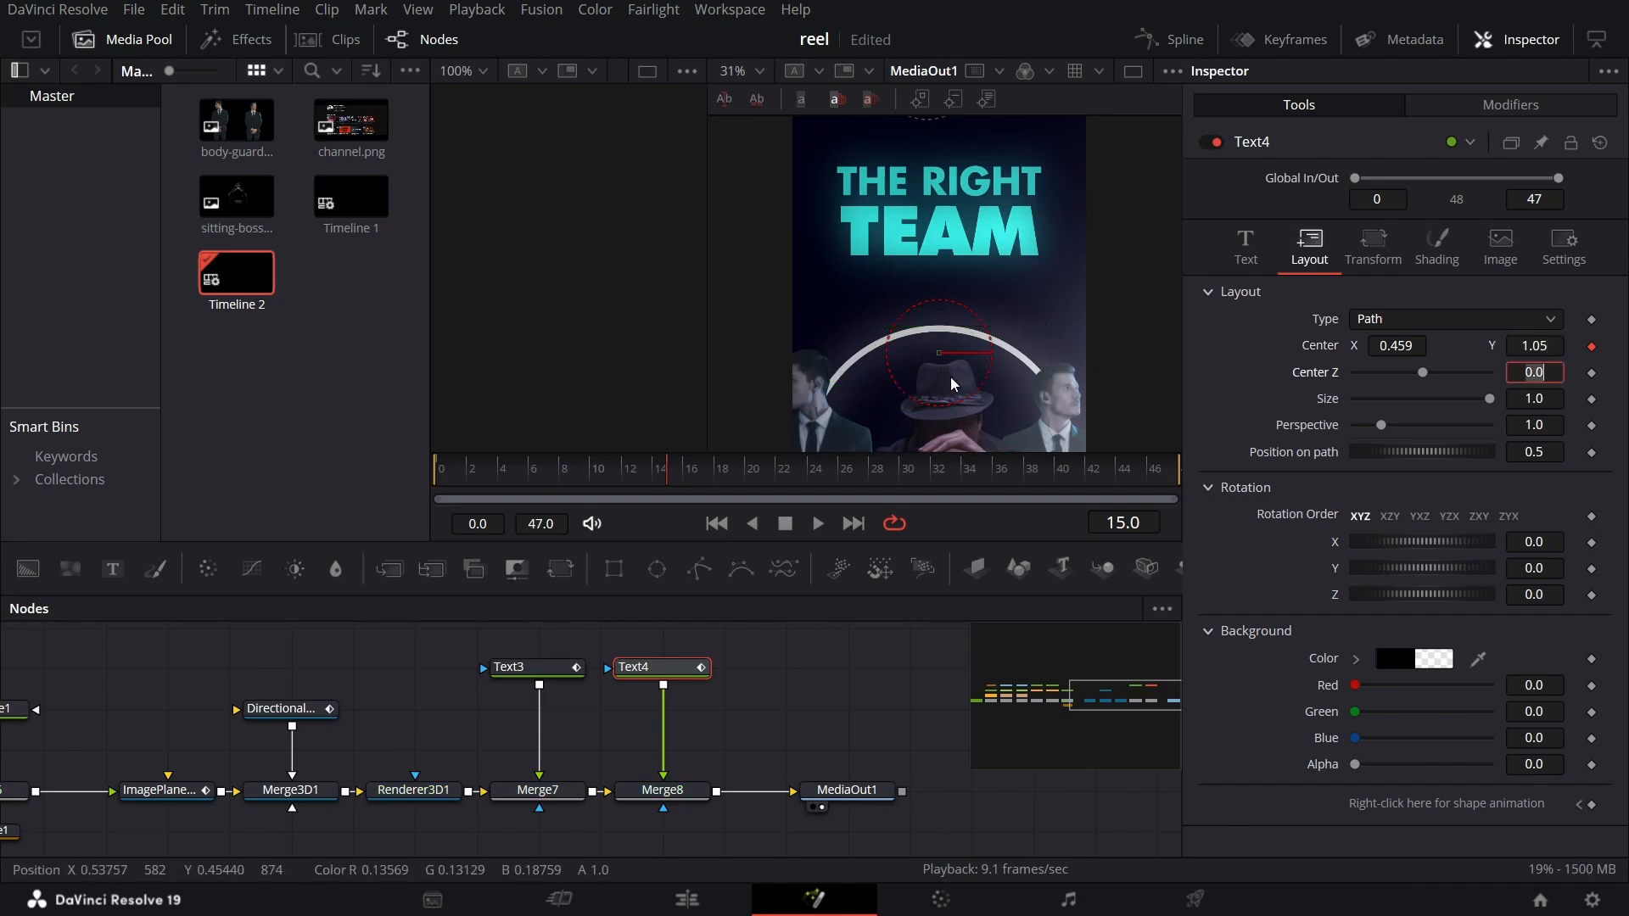
At frame 24, set Text4's layout center Y to 0.6 to add its second position keyframe
{"action": "left_click_drag", "start_coordinate": [720, 475], "coordinate": [806, 480]}
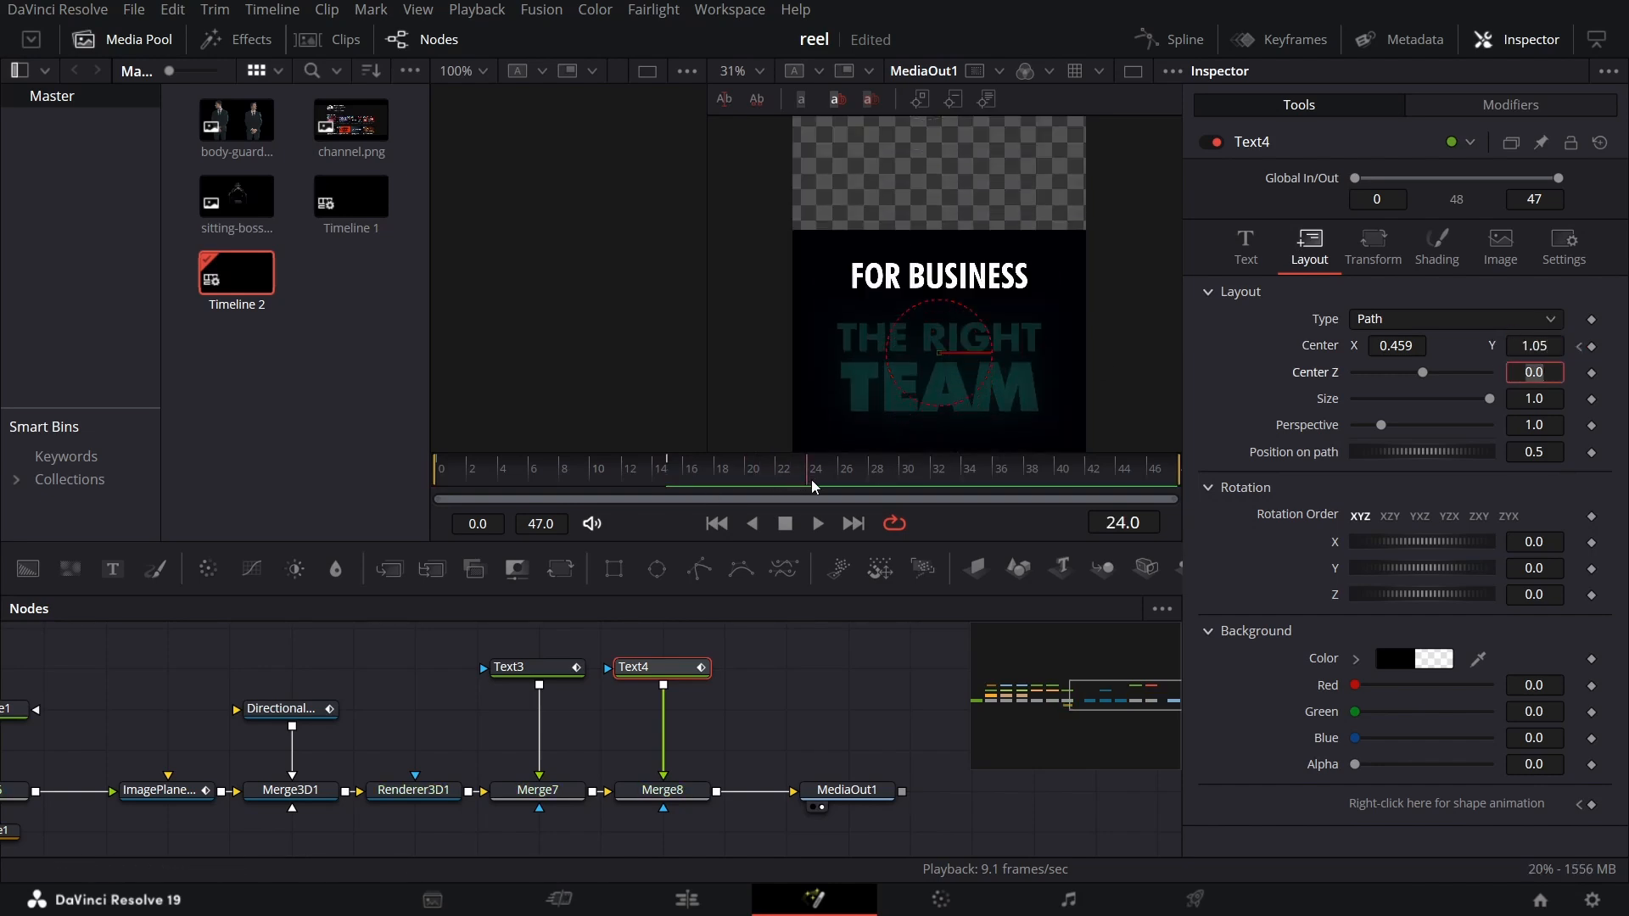
{"action": "left_click", "coordinate": [1527, 346]}
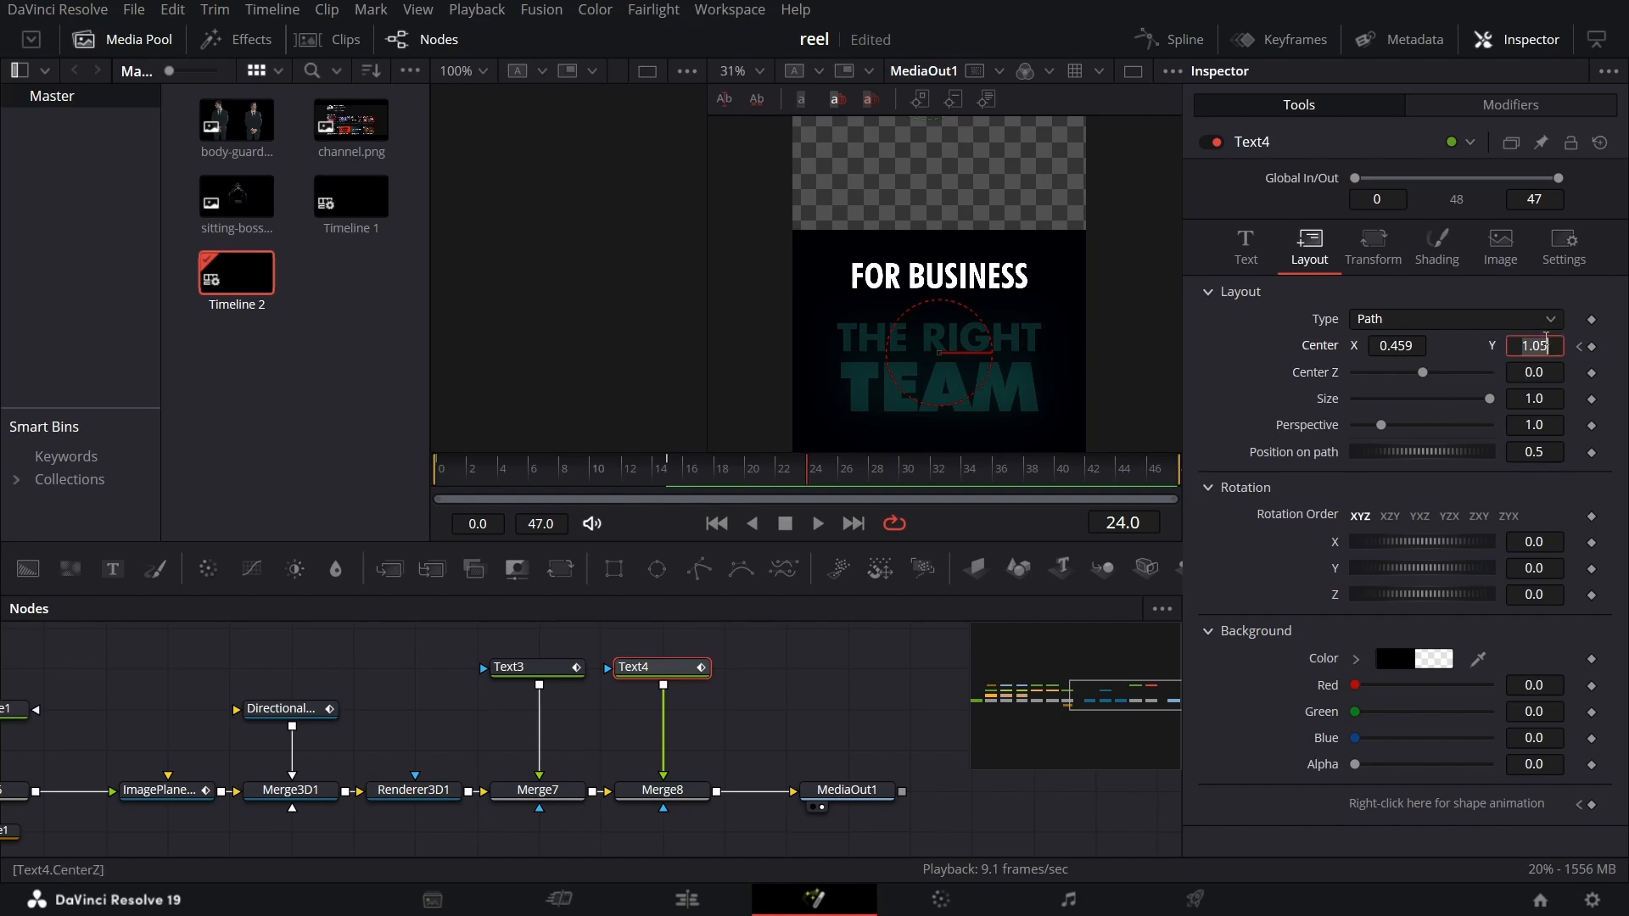
{"action": "type", "text": "0.6"}
{"action": "key", "text": "Tab"}
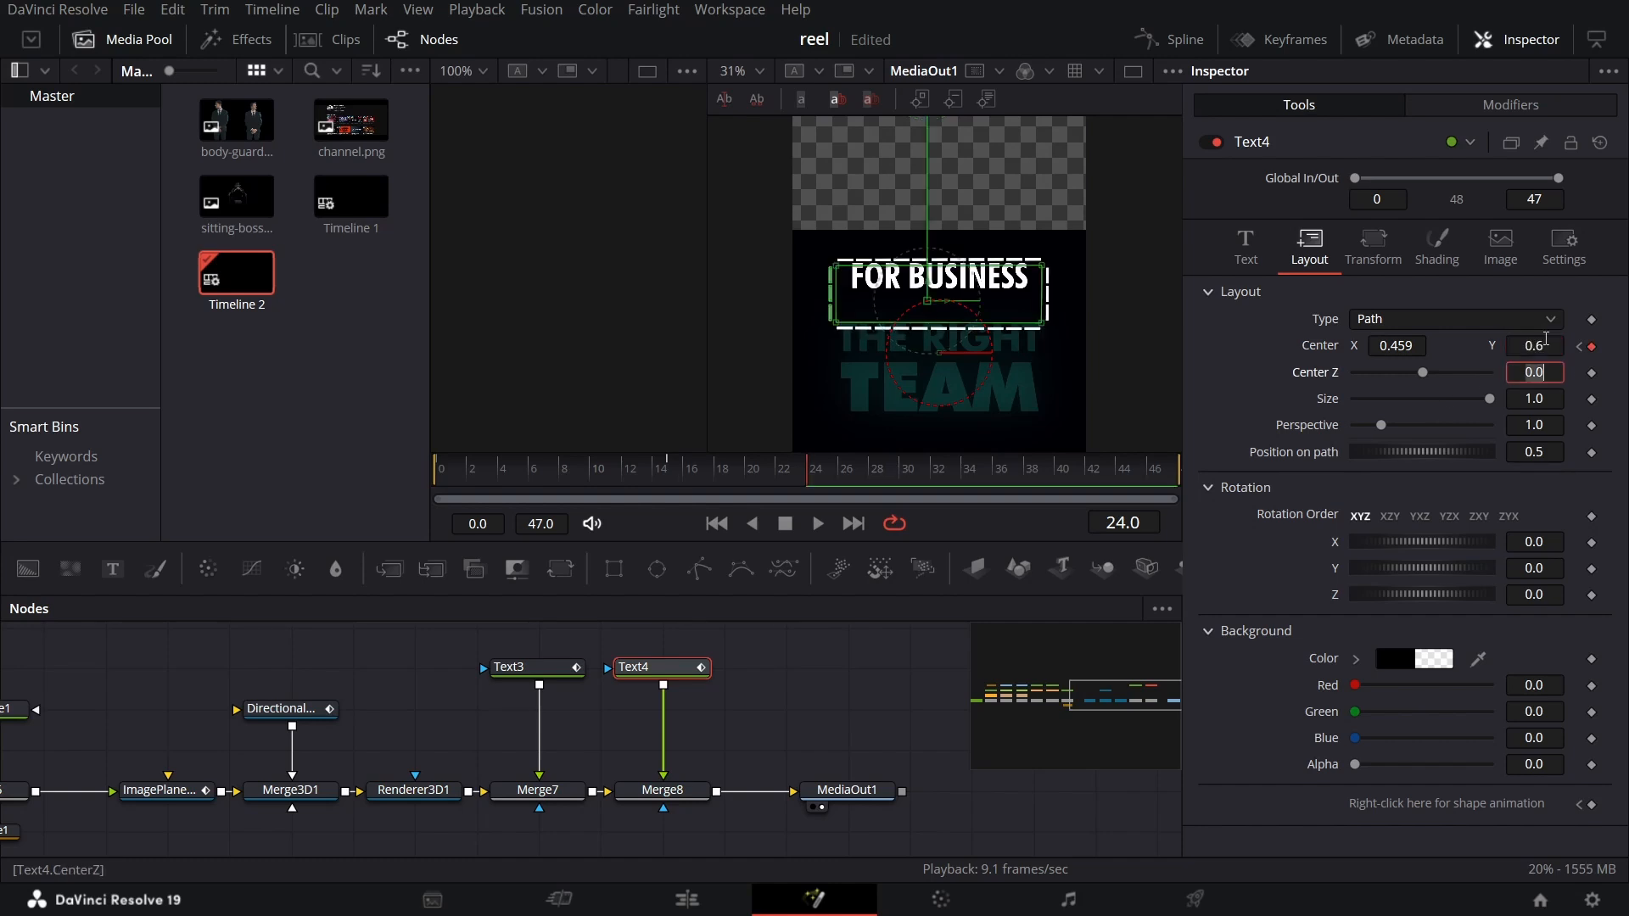
Move Text4's dashed frame up at frame 24 to a center Y of about 0.635 so it encloses "FOR BUSINESS" evenly
{"action": "left_click", "coordinate": [928, 285]}
{"action": "left_click_drag", "start_coordinate": [928, 285], "coordinate": [928, 274]}
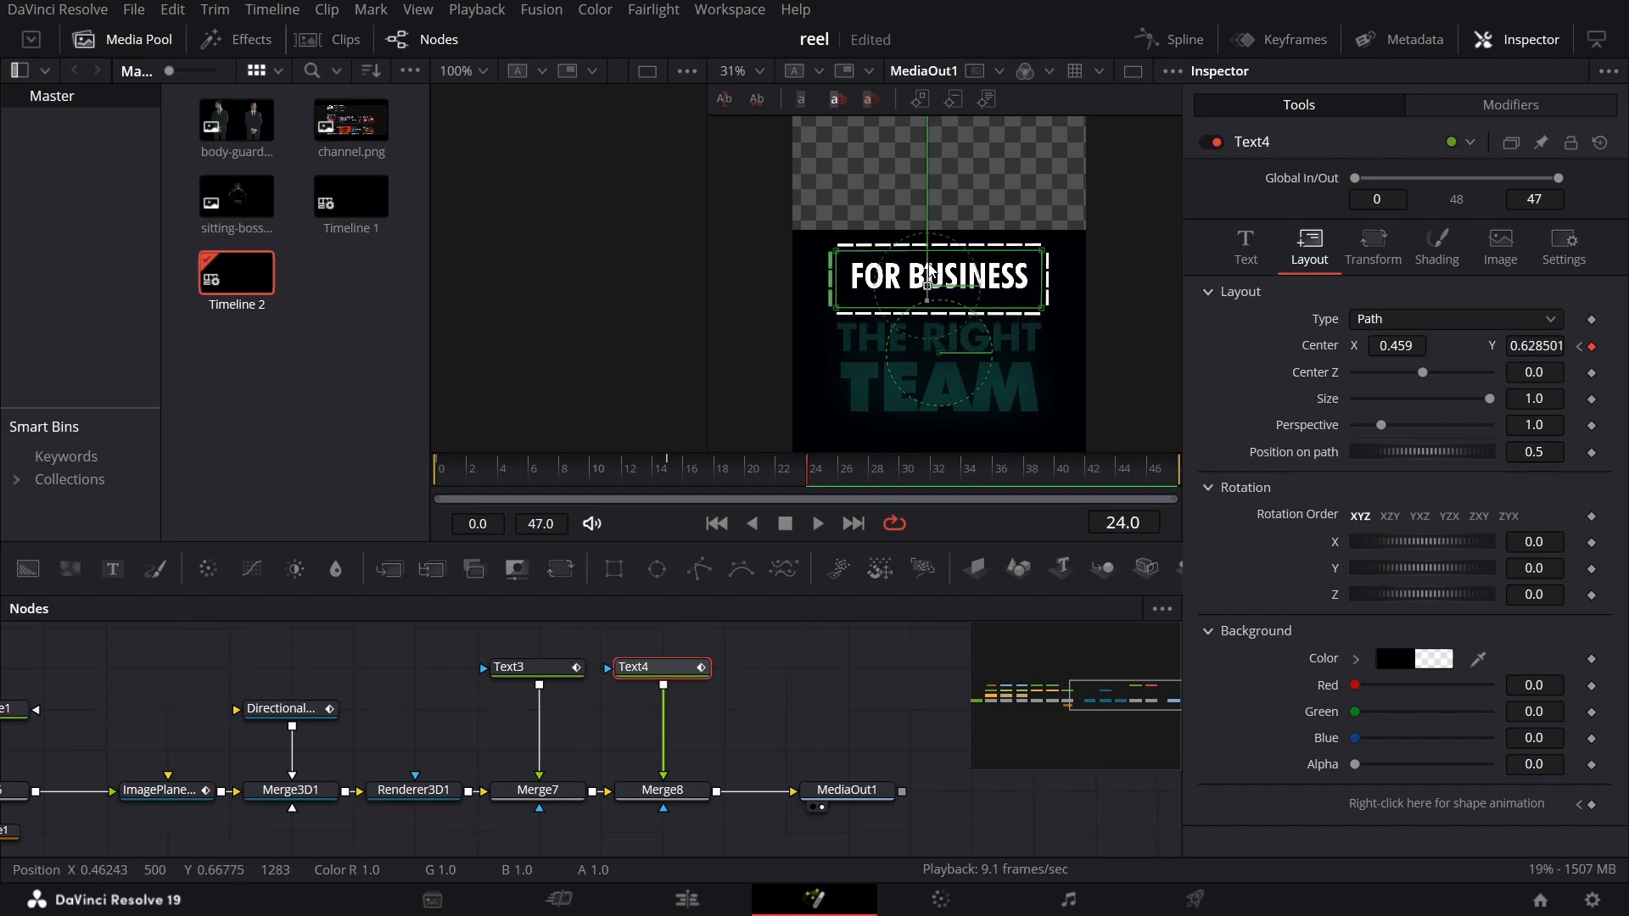
{"action": "left_click", "coordinate": [1536, 345]}
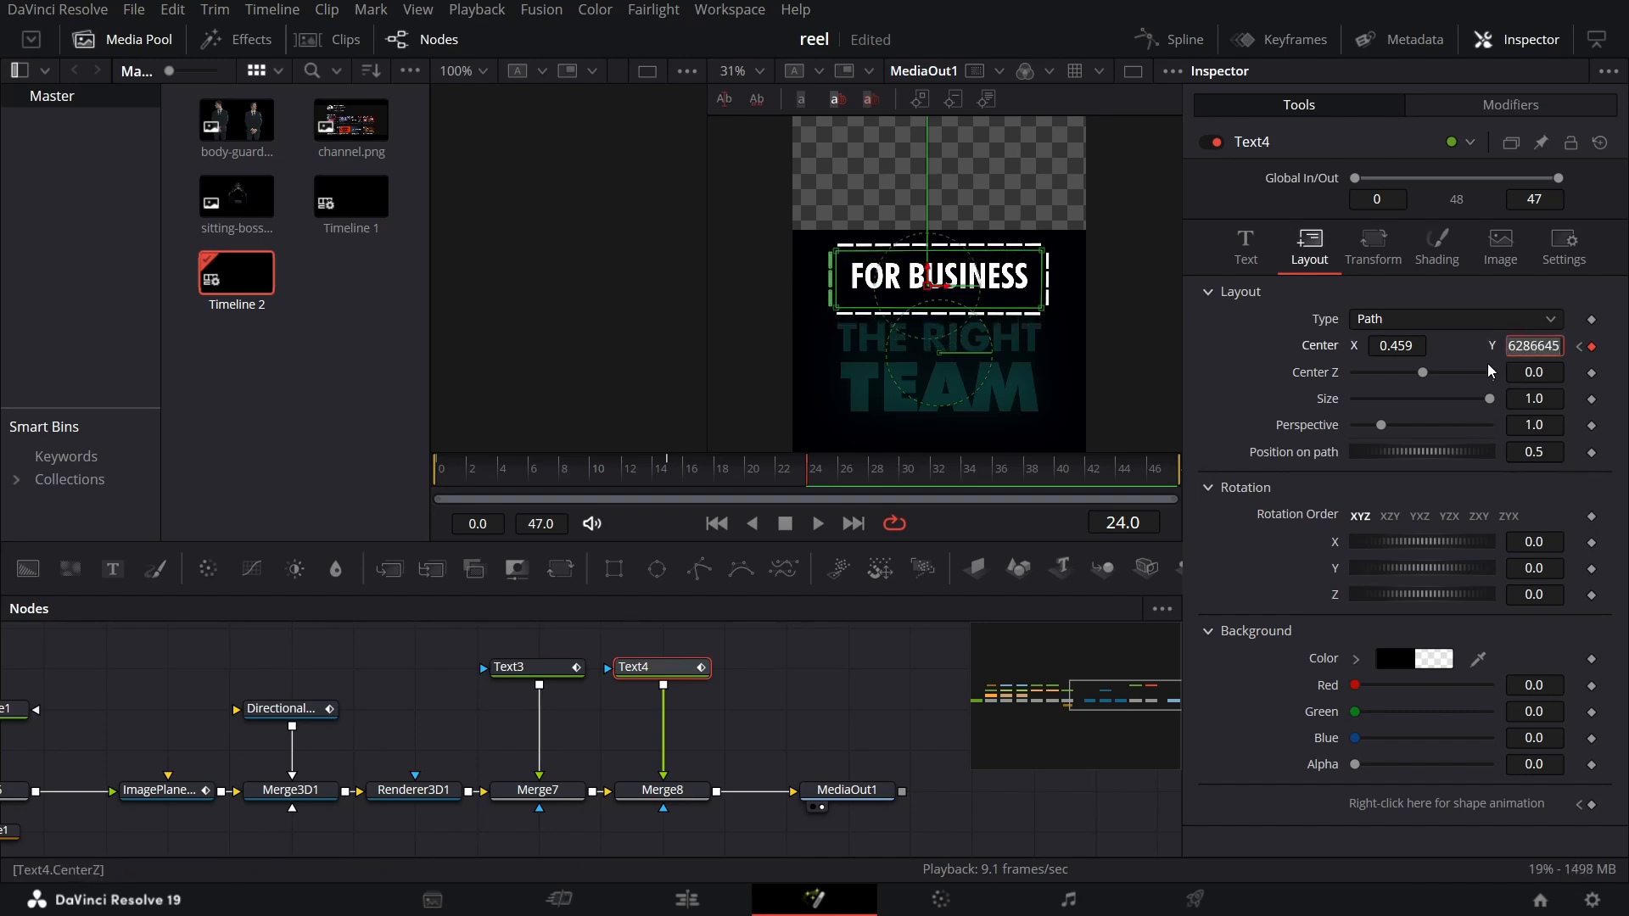
{"action": "left_click", "coordinate": [1470, 341]}
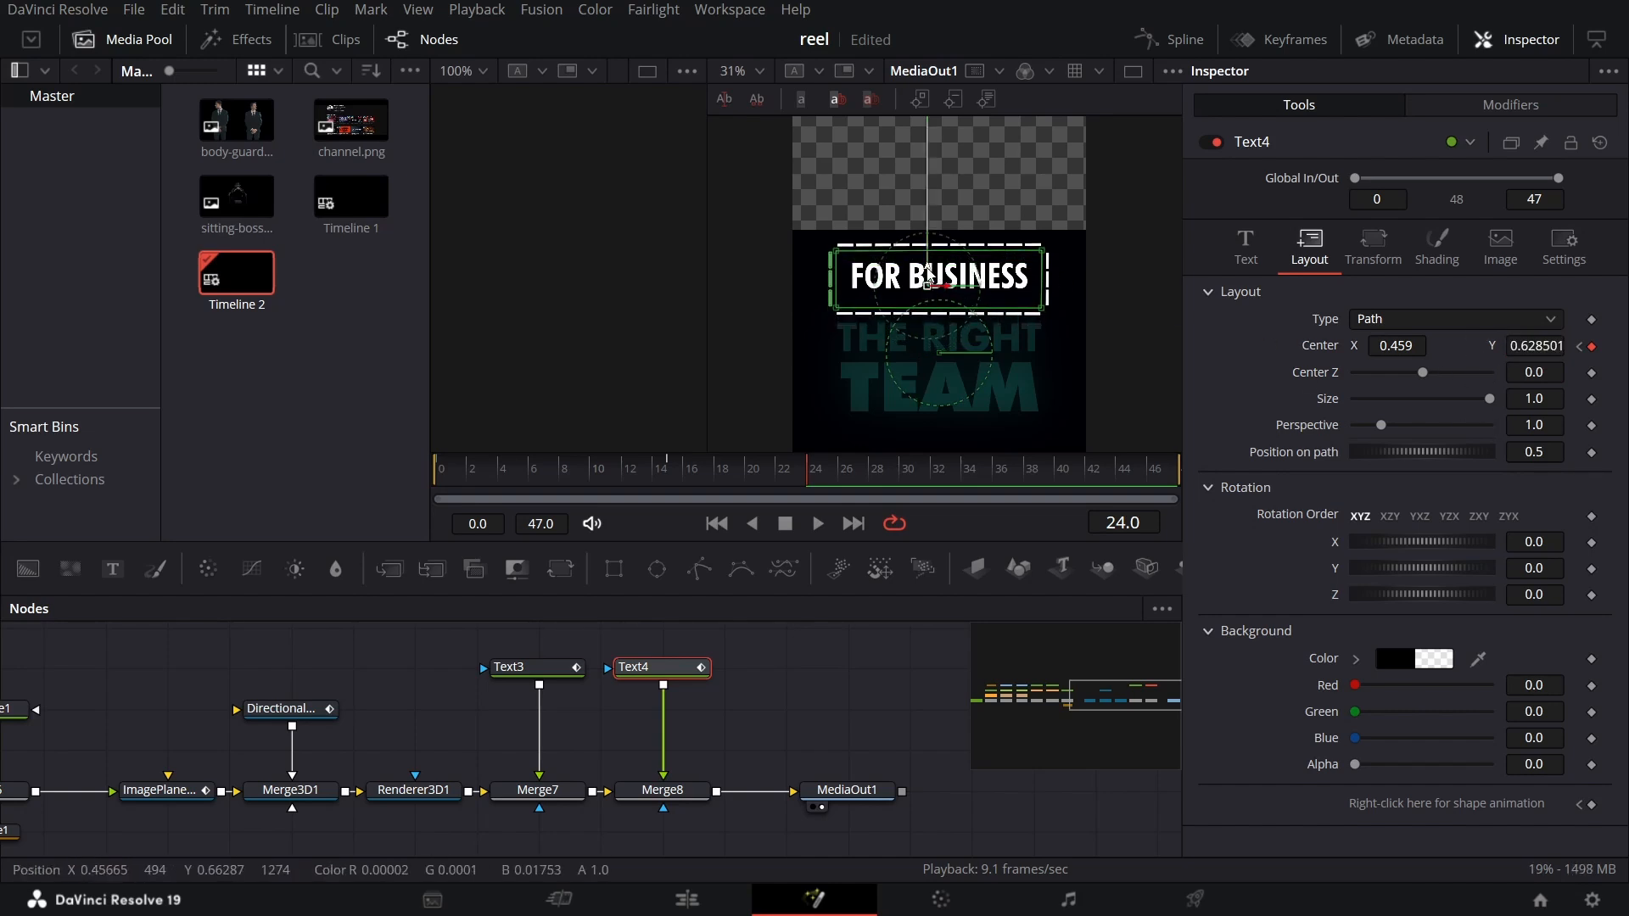
{"action": "left_click_drag", "start_coordinate": [928, 273], "coordinate": [928, 271]}
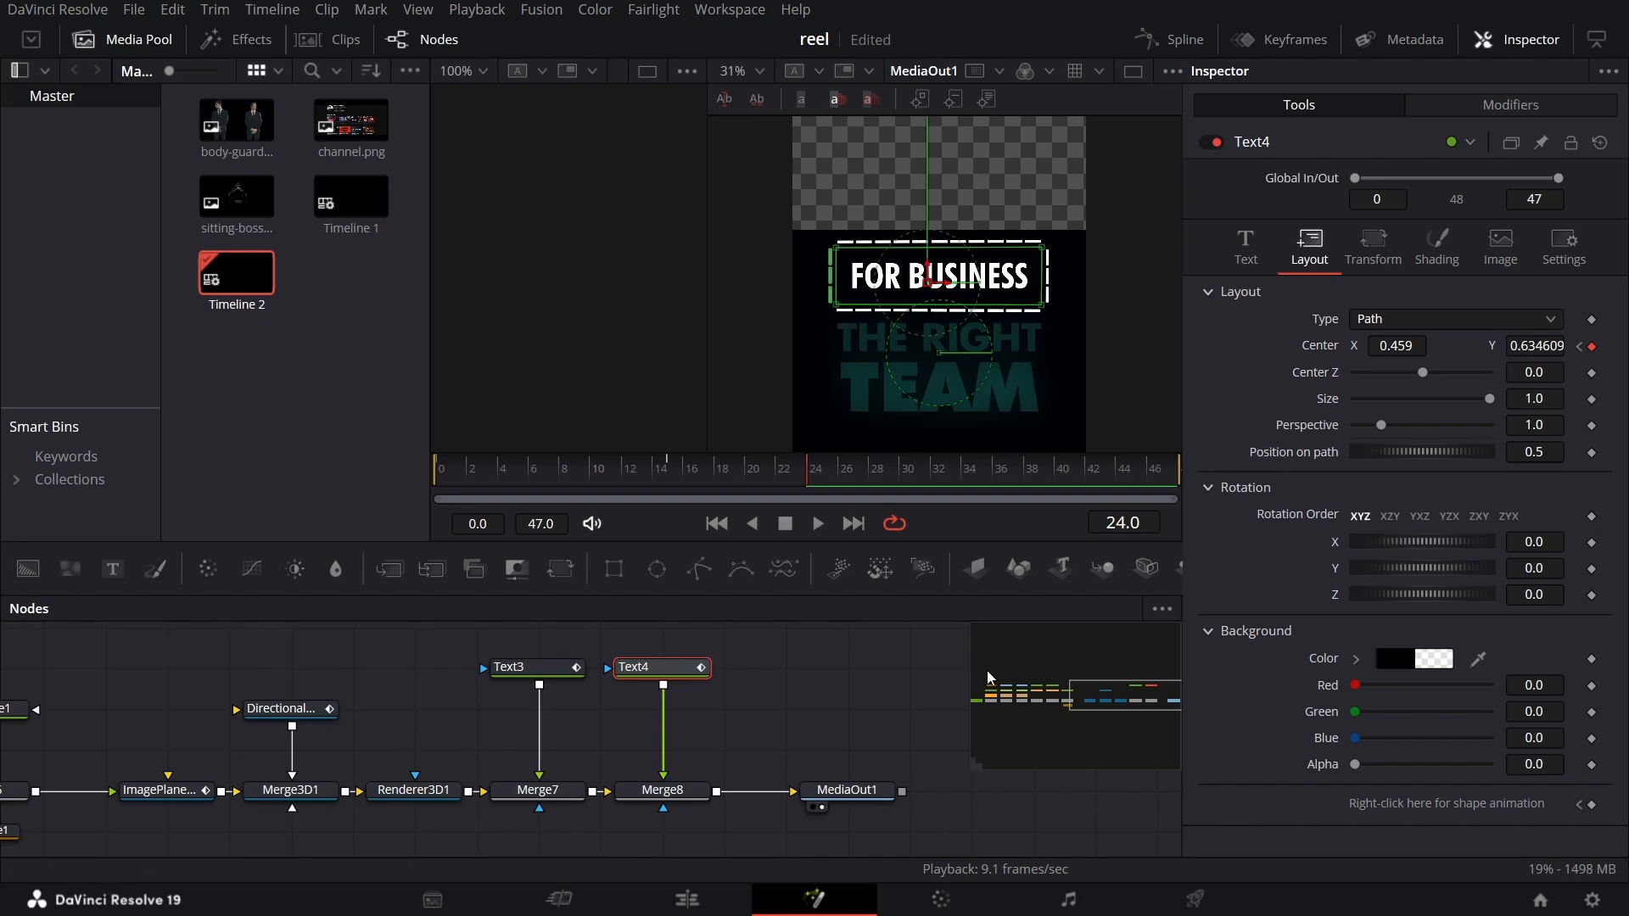
{"action": "left_click", "coordinate": [923, 676]}
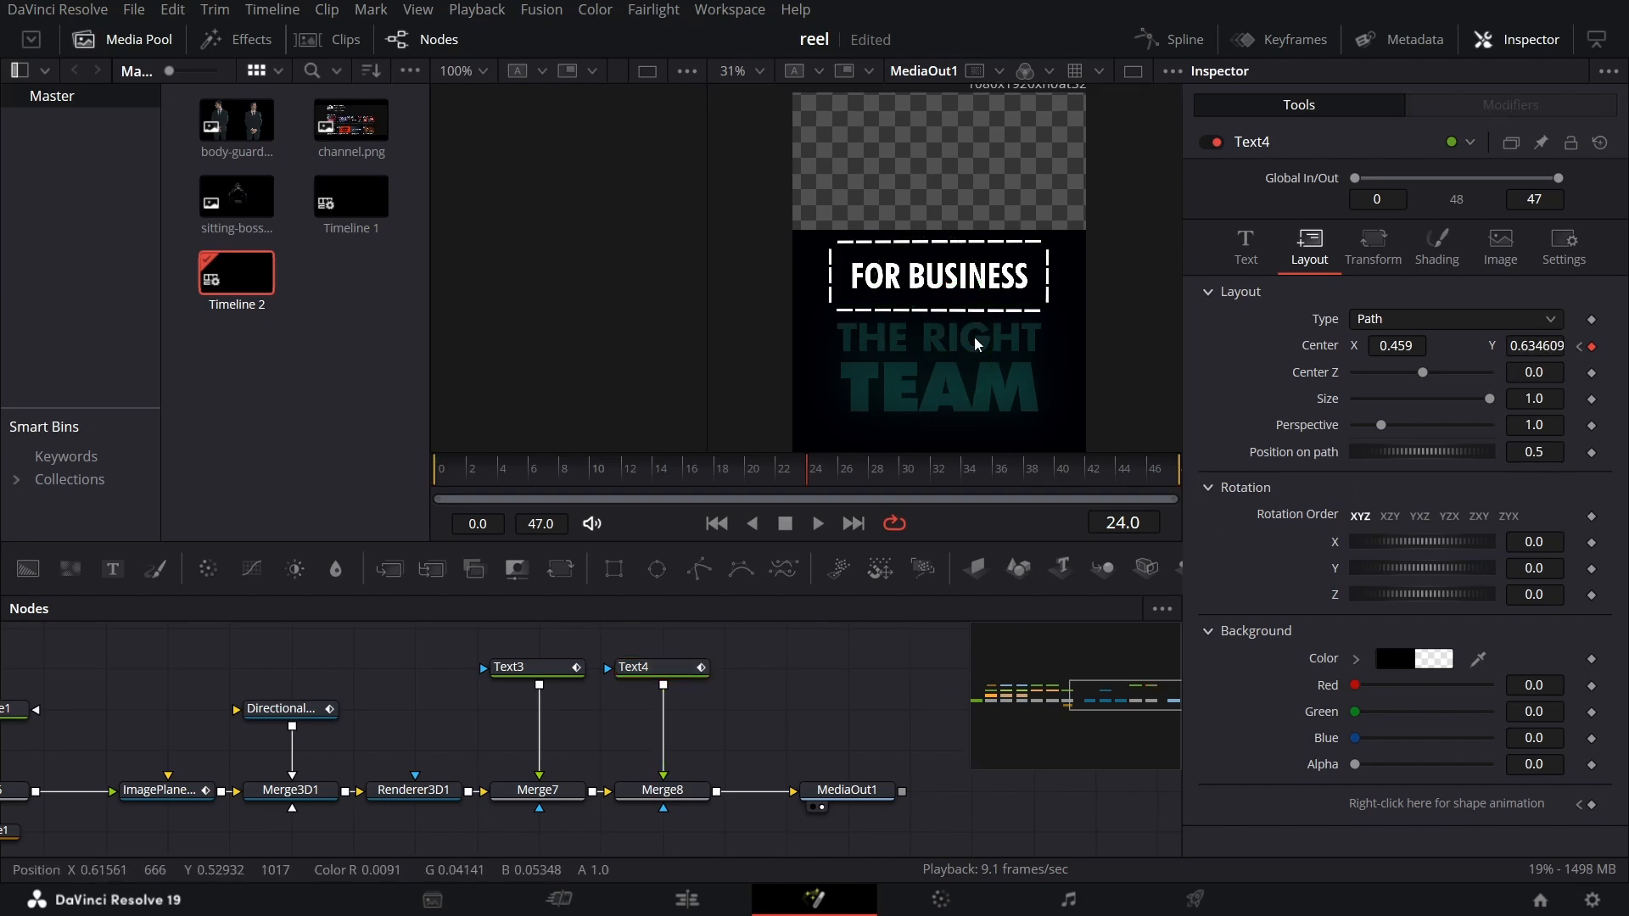
Play the composition from the start and inspect the canvas's upper edge for stray dashed-frame lines
{"action": "left_click", "coordinate": [435, 485]}
{"action": "scroll", "coordinate": [924, 284], "scroll_direction": "down", "scroll_amount": 2}
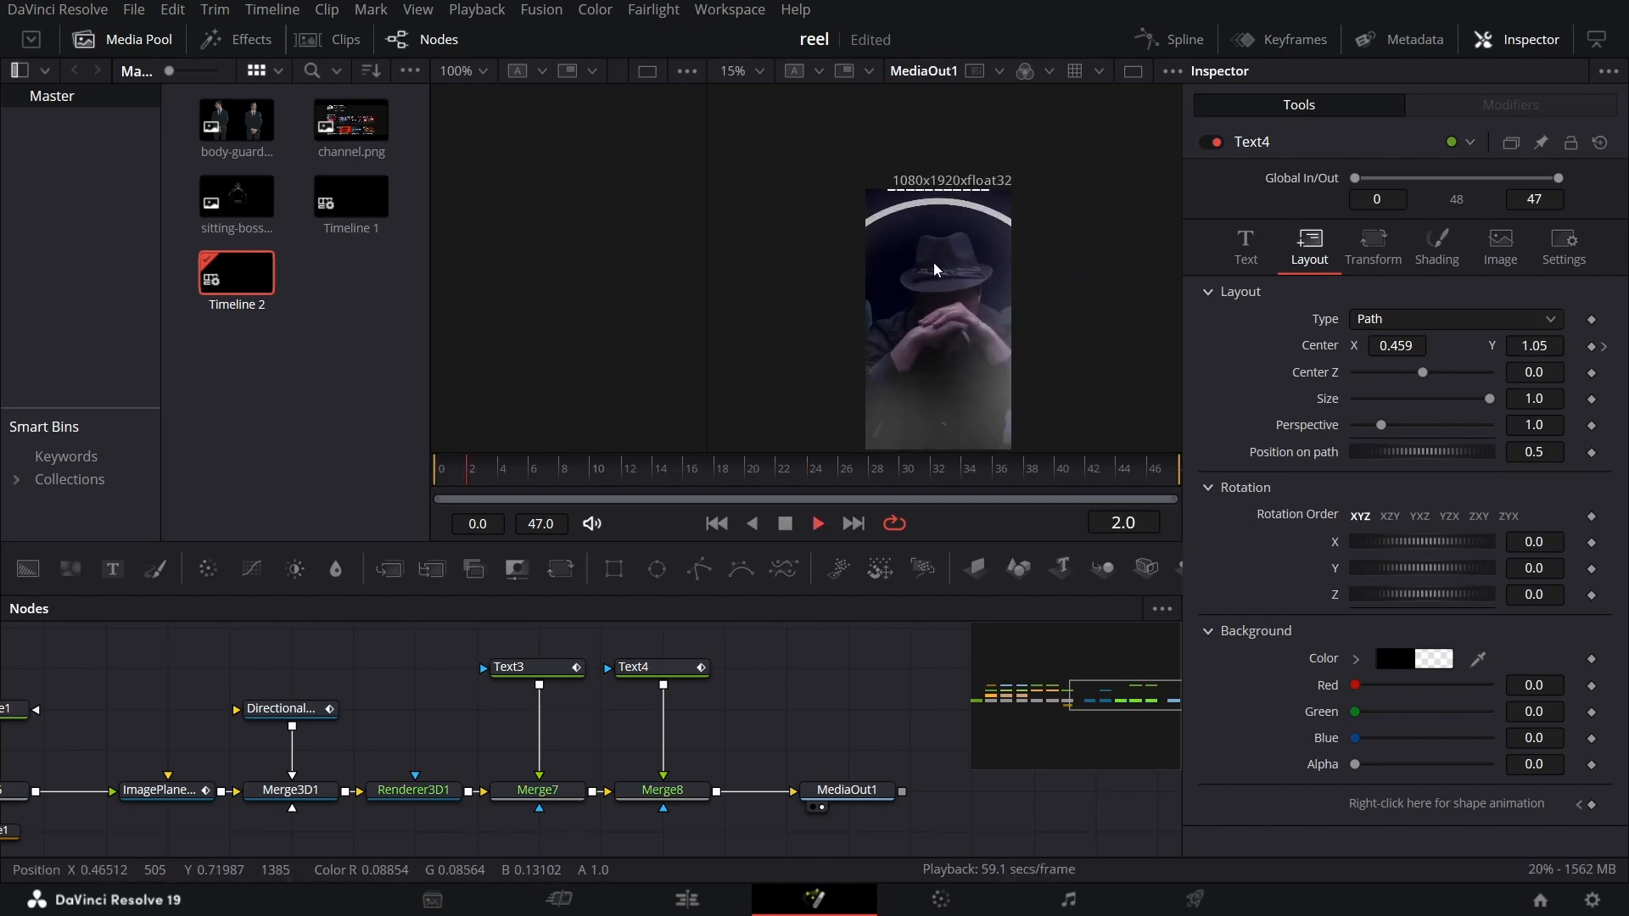
{"action": "scroll", "coordinate": [934, 207], "scroll_direction": "up", "scroll_amount": 3}
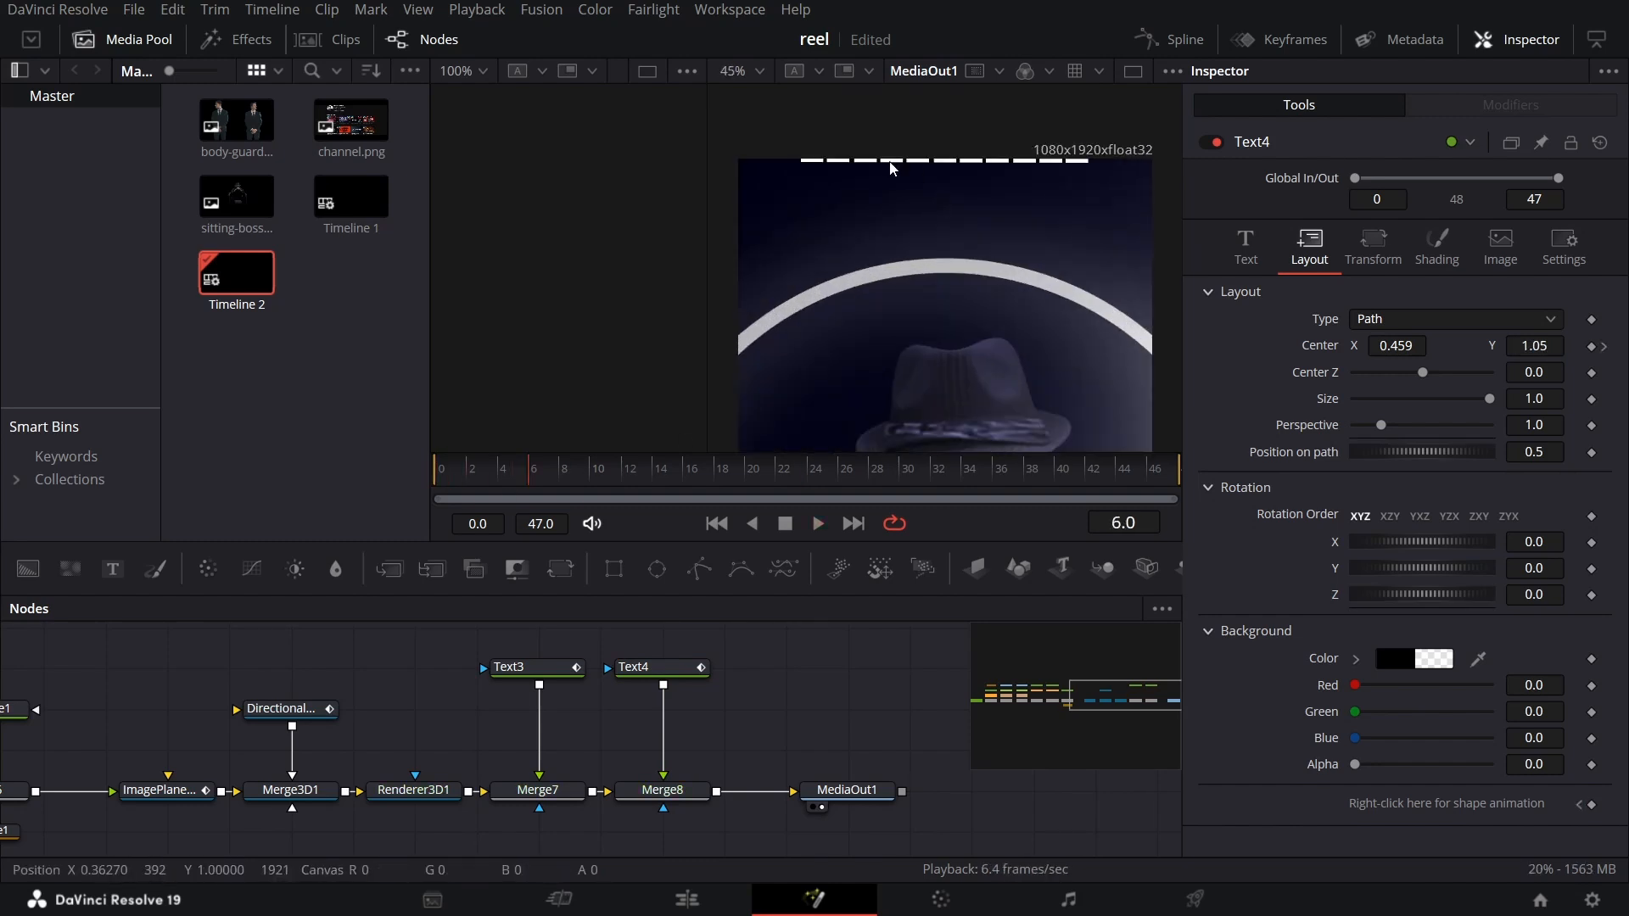
At frame 15, raise Text4's layout center Y to about 1.064 so the dashed frame starts outside the canvas
{"action": "left_click", "coordinate": [645, 667]}
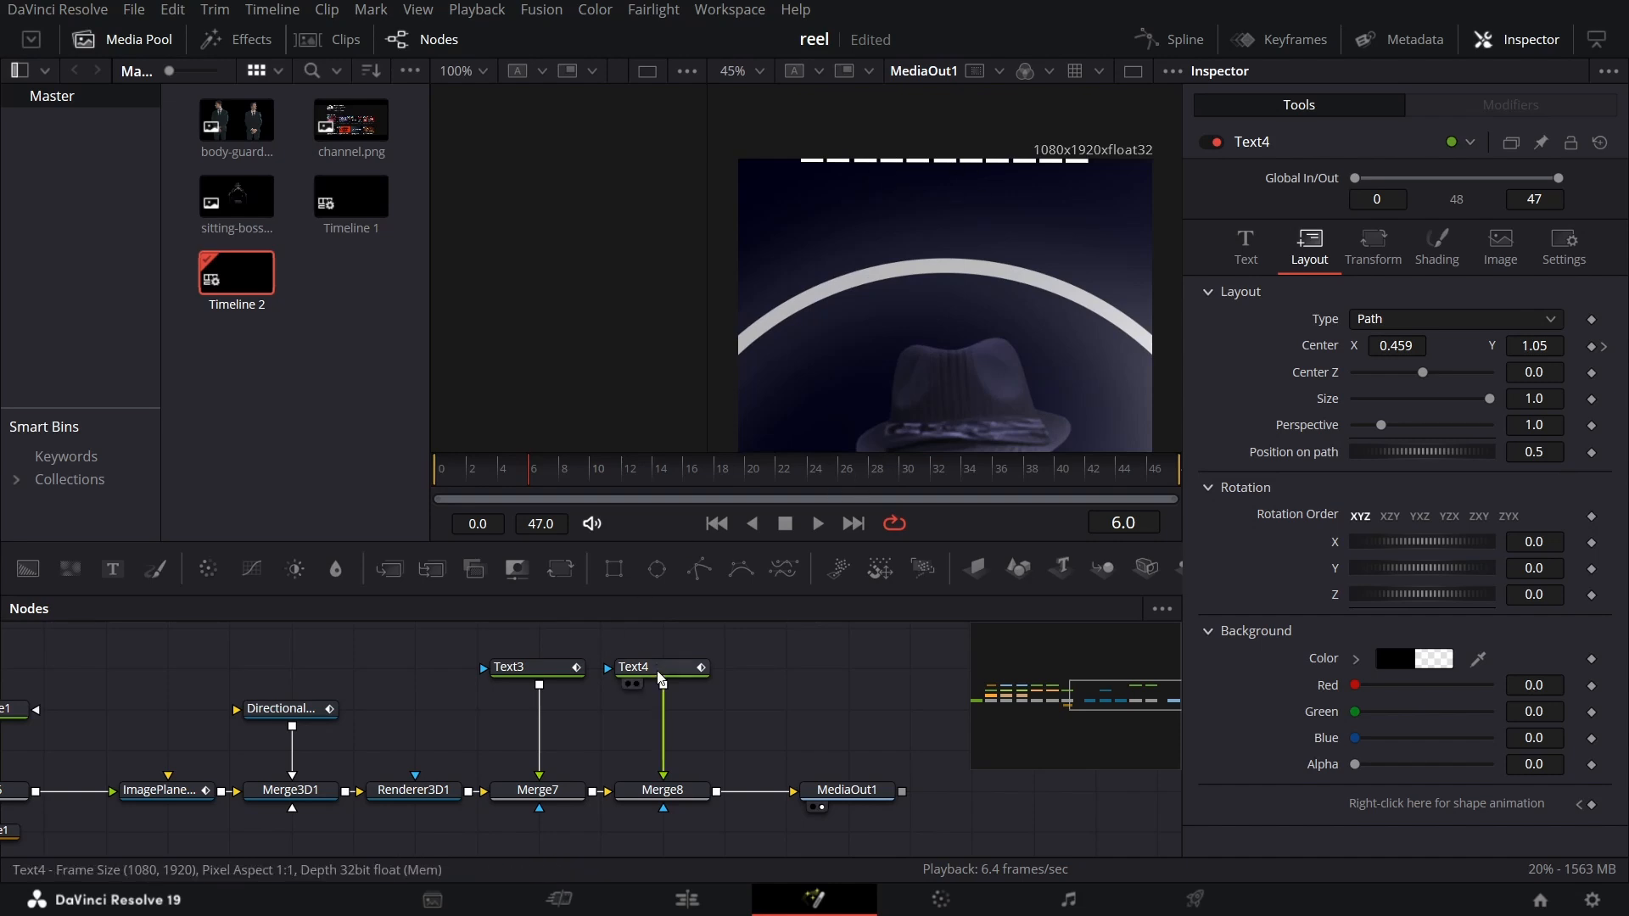
{"action": "left_click", "coordinate": [666, 473]}
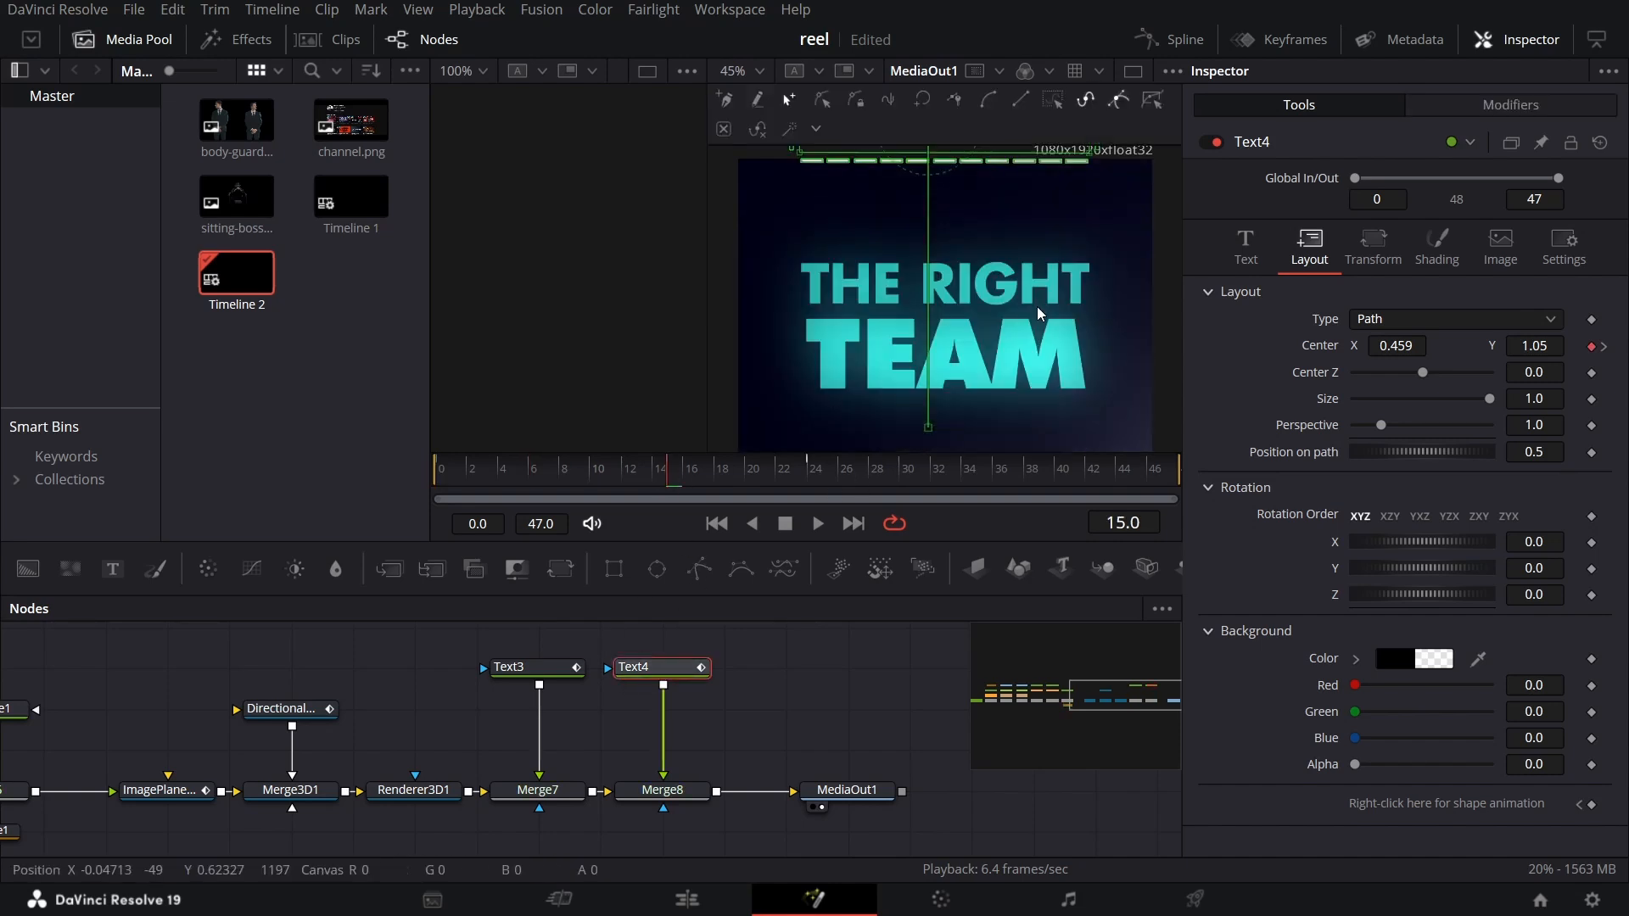
{"action": "scroll", "coordinate": [976, 280], "scroll_direction": "up", "scroll_amount": 1}
{"action": "left_click_drag", "start_coordinate": [929, 162], "coordinate": [930, 145]}
Play the animation from frame 0 to check how the dashed frame and "FOR BUSINESS" come in
{"action": "left_click_drag", "start_coordinate": [666, 474], "coordinate": [429, 480]}
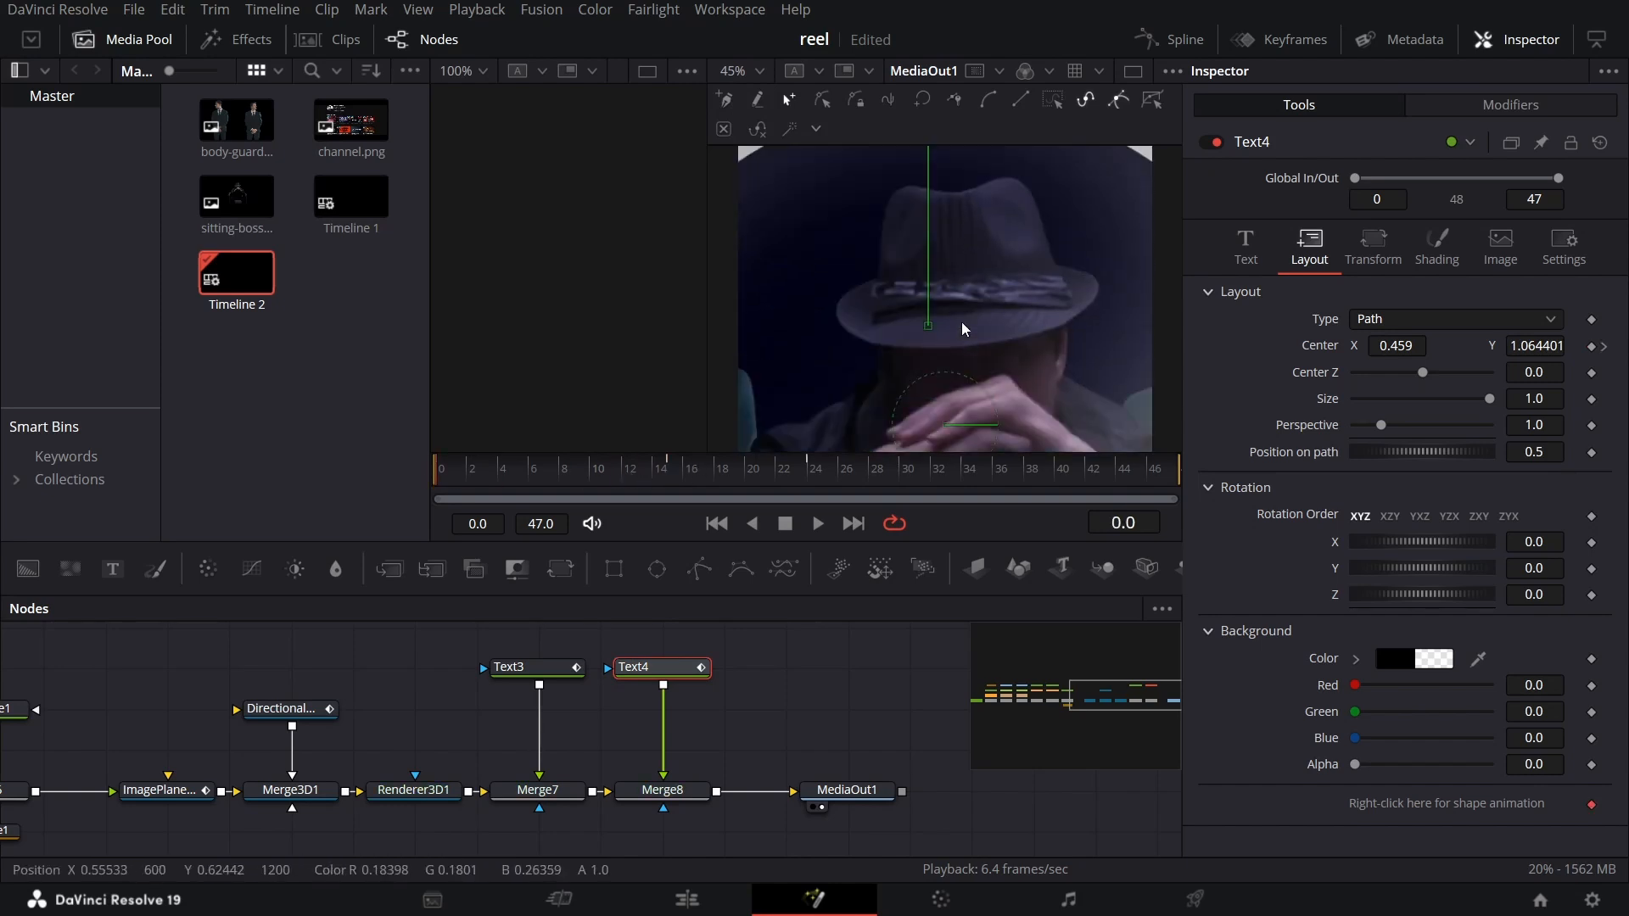
{"action": "scroll", "coordinate": [969, 333], "scroll_direction": "down", "scroll_amount": 2}
{"action": "left_click", "coordinate": [845, 692]}
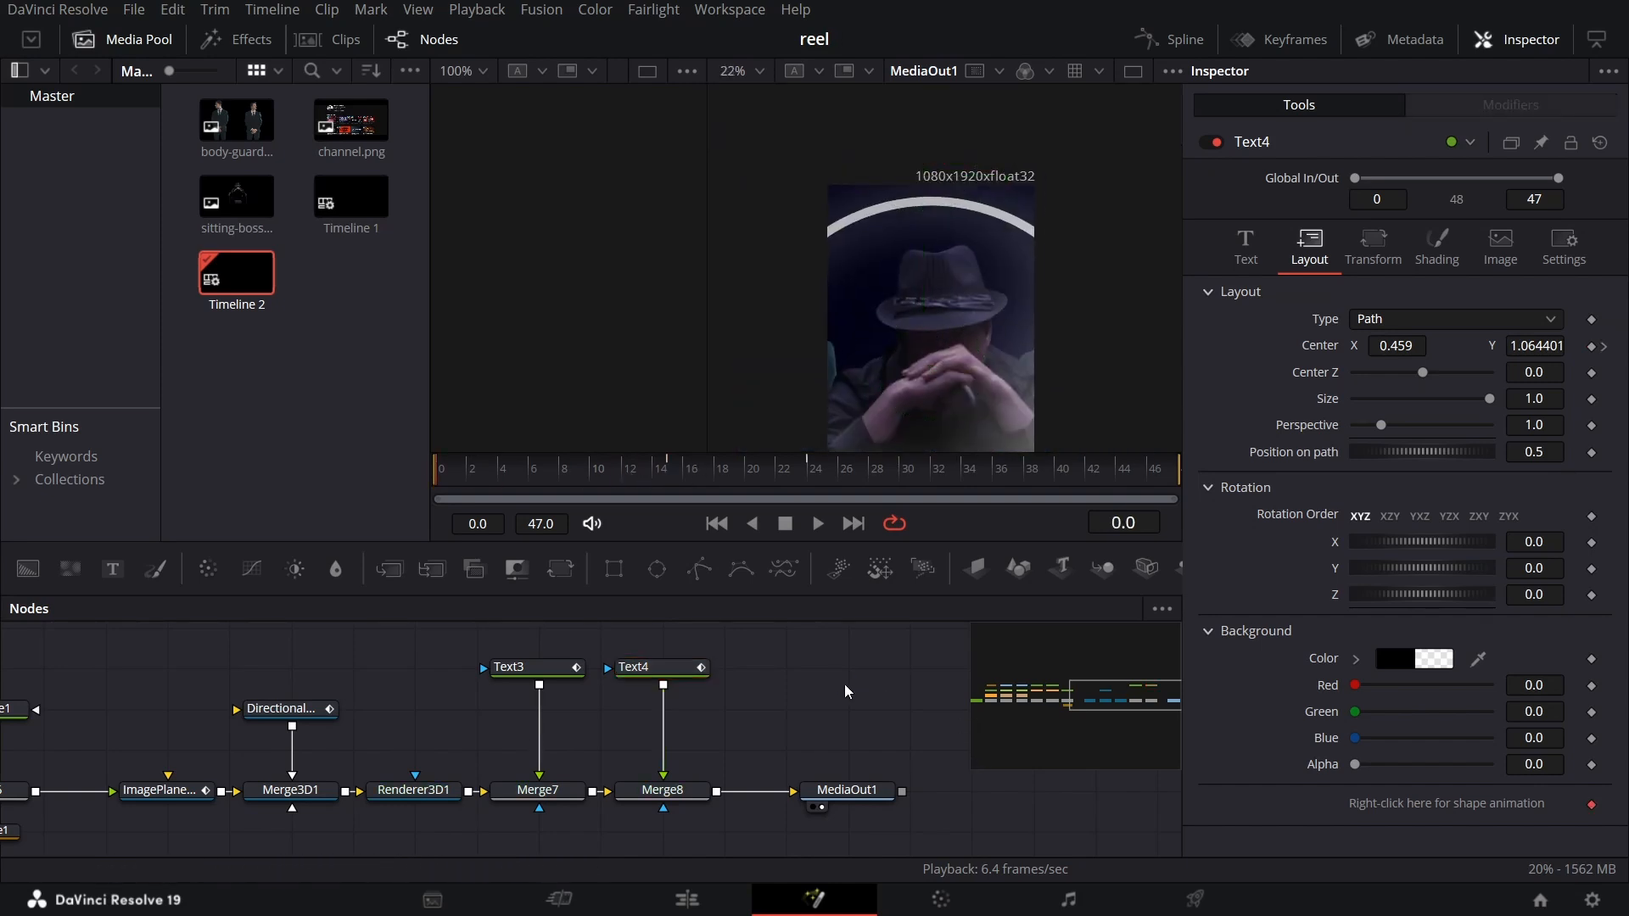
{"action": "key", "text": "space"}
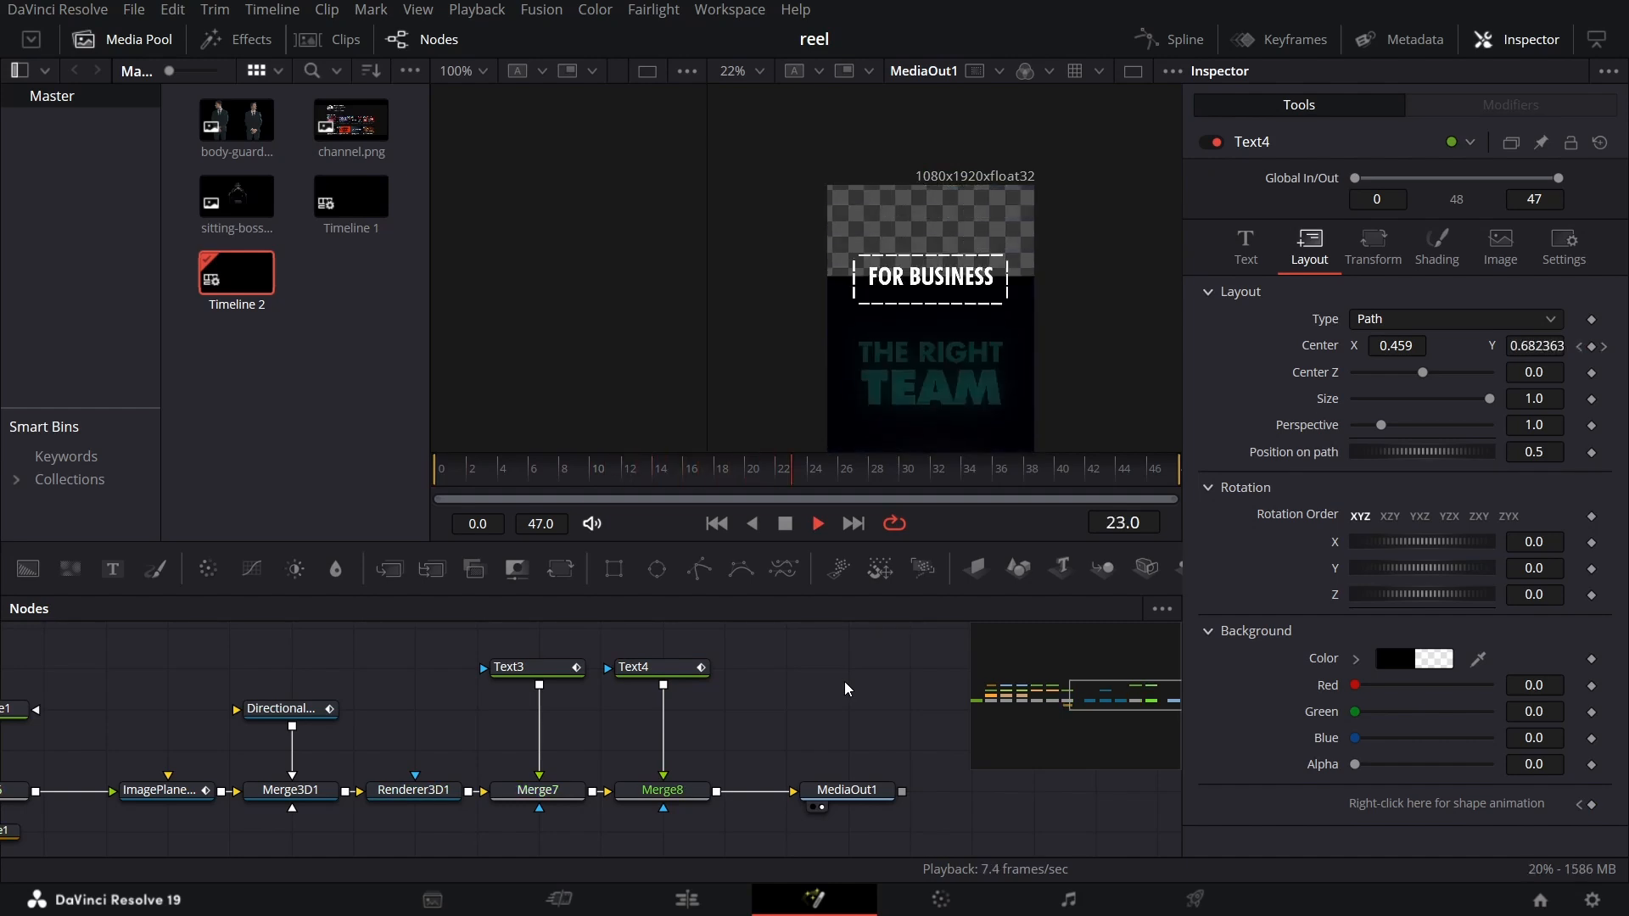
{"action": "key", "text": "space"}
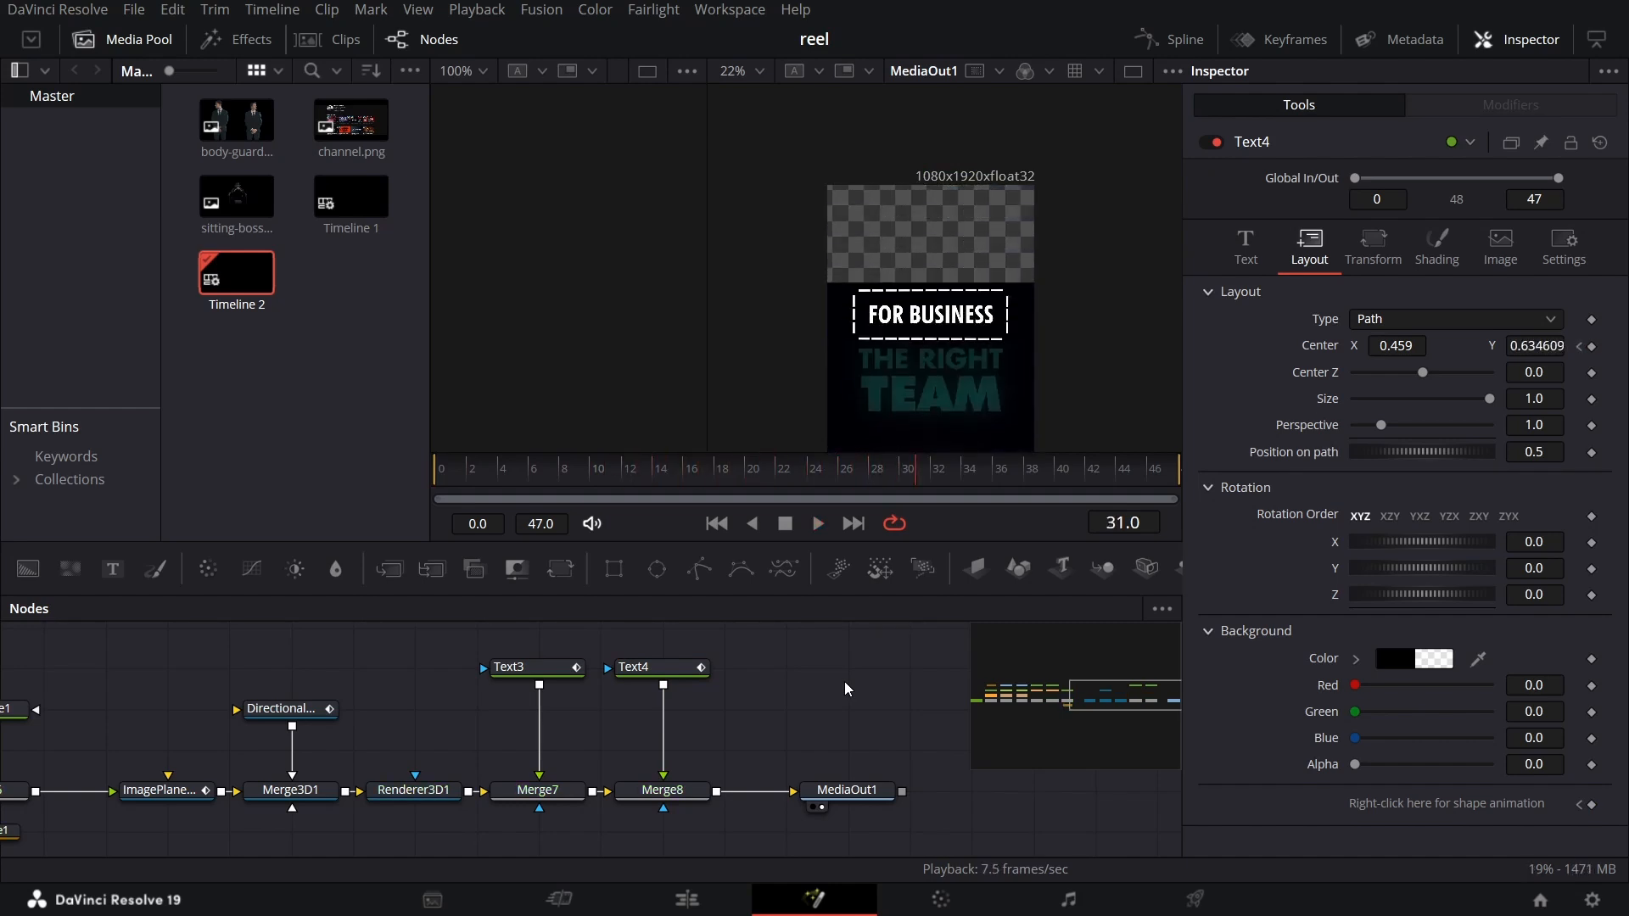
Add a Follower modifier to Text3's "FOR BUSINESS" text and show the modifier's settings
{"action": "left_click", "coordinate": [511, 667]}
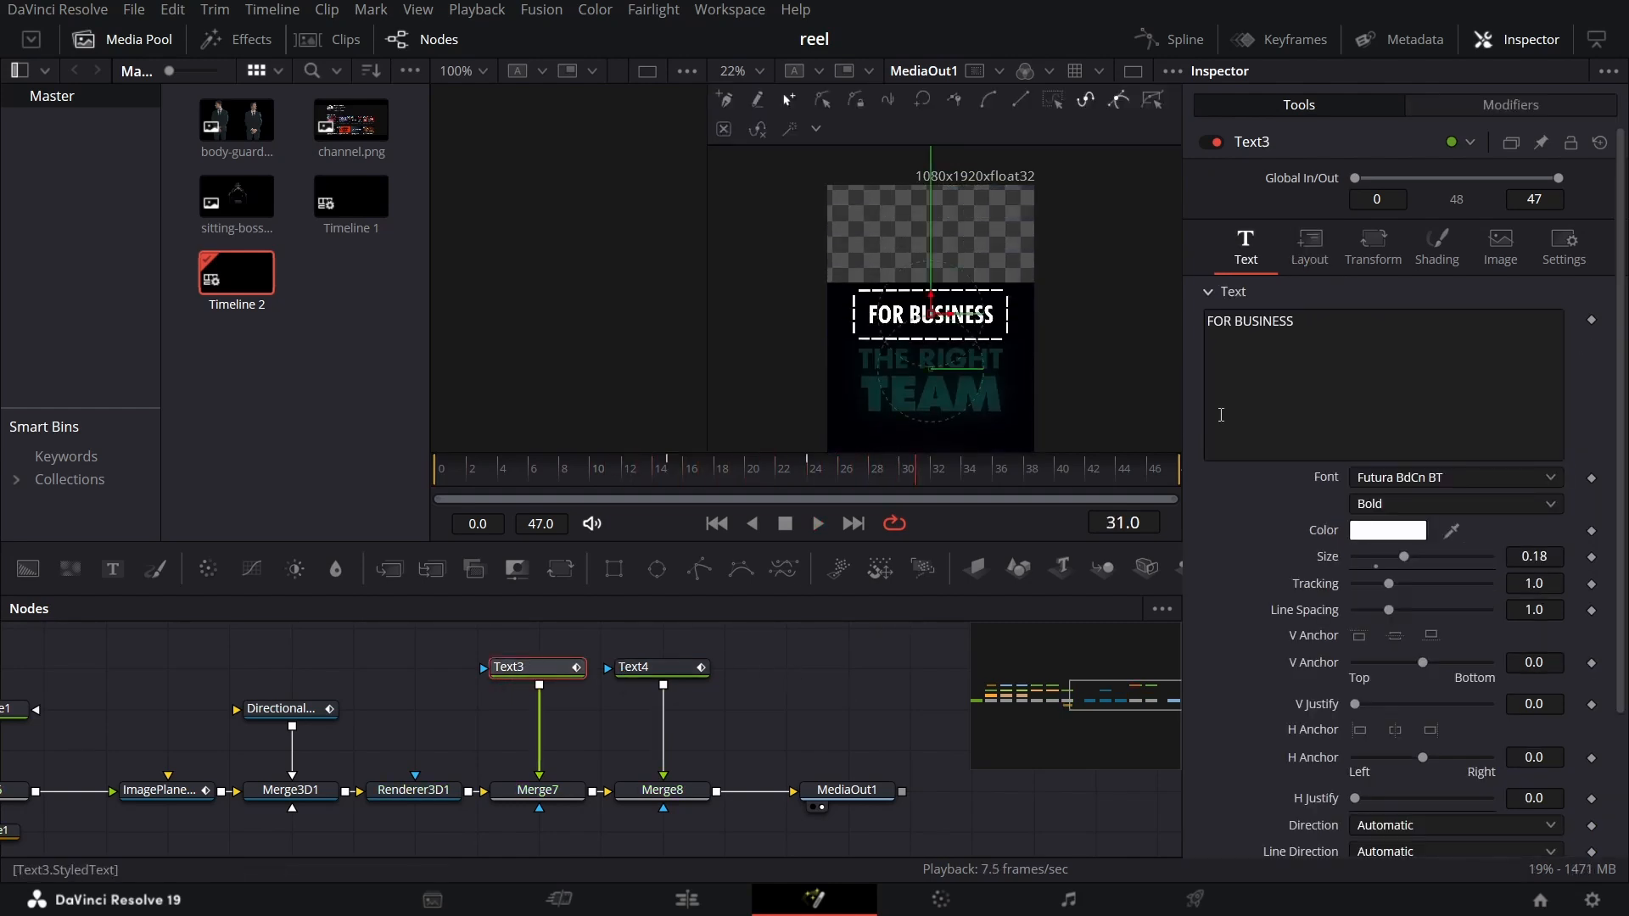
{"action": "right_click", "coordinate": [1297, 356]}
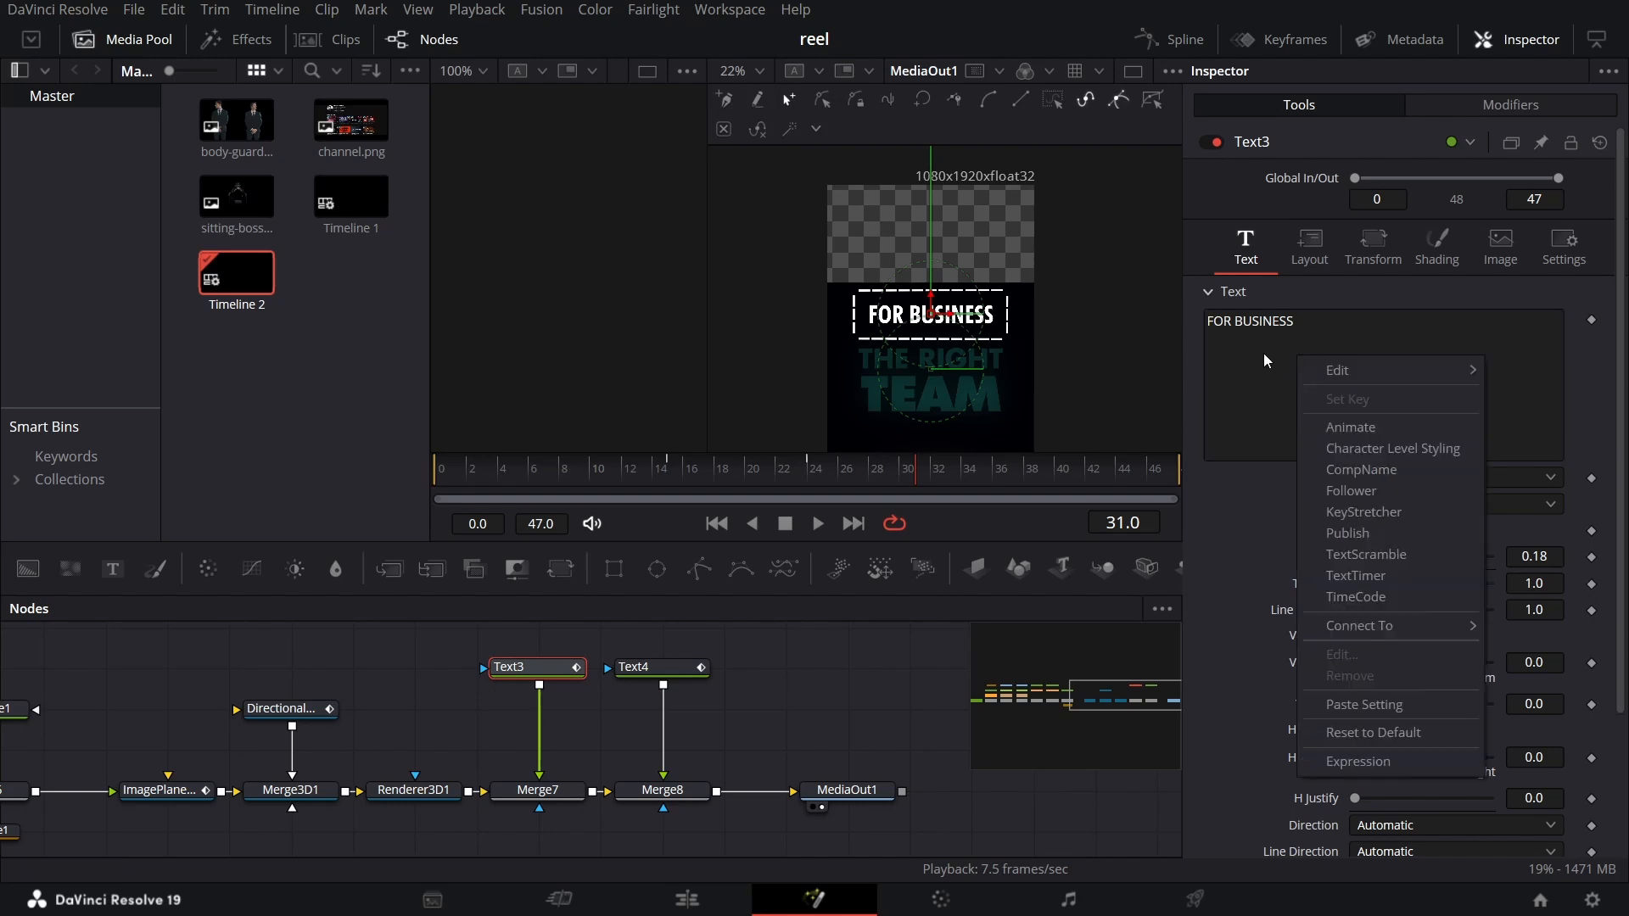
{"action": "left_click", "coordinate": [1362, 492]}
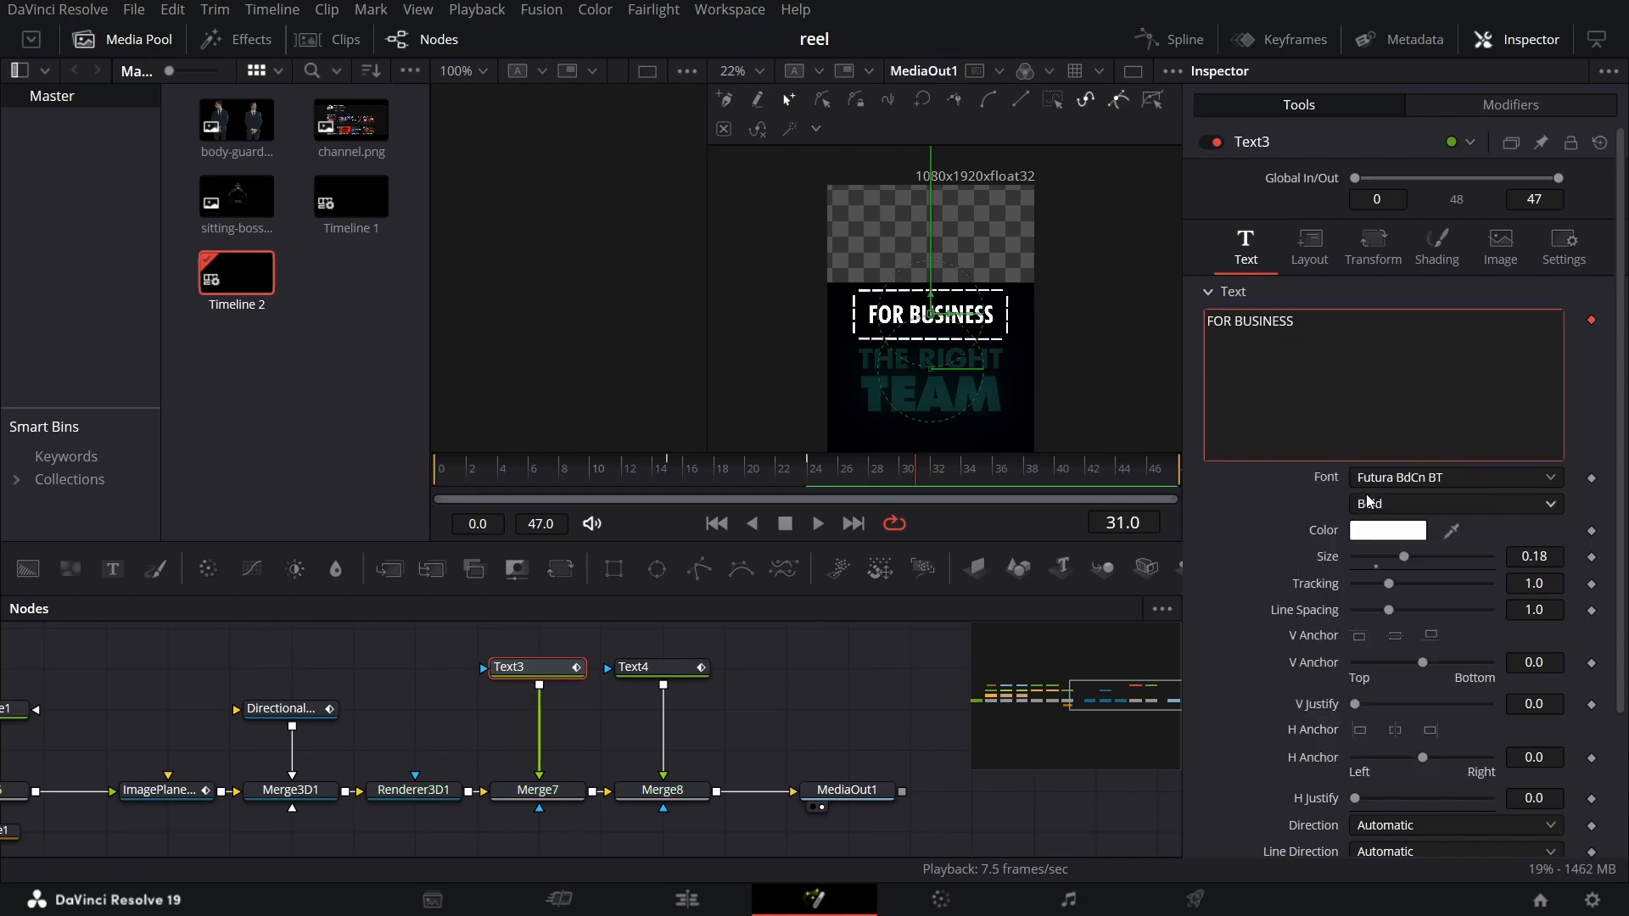
{"action": "left_click", "coordinate": [1505, 105]}
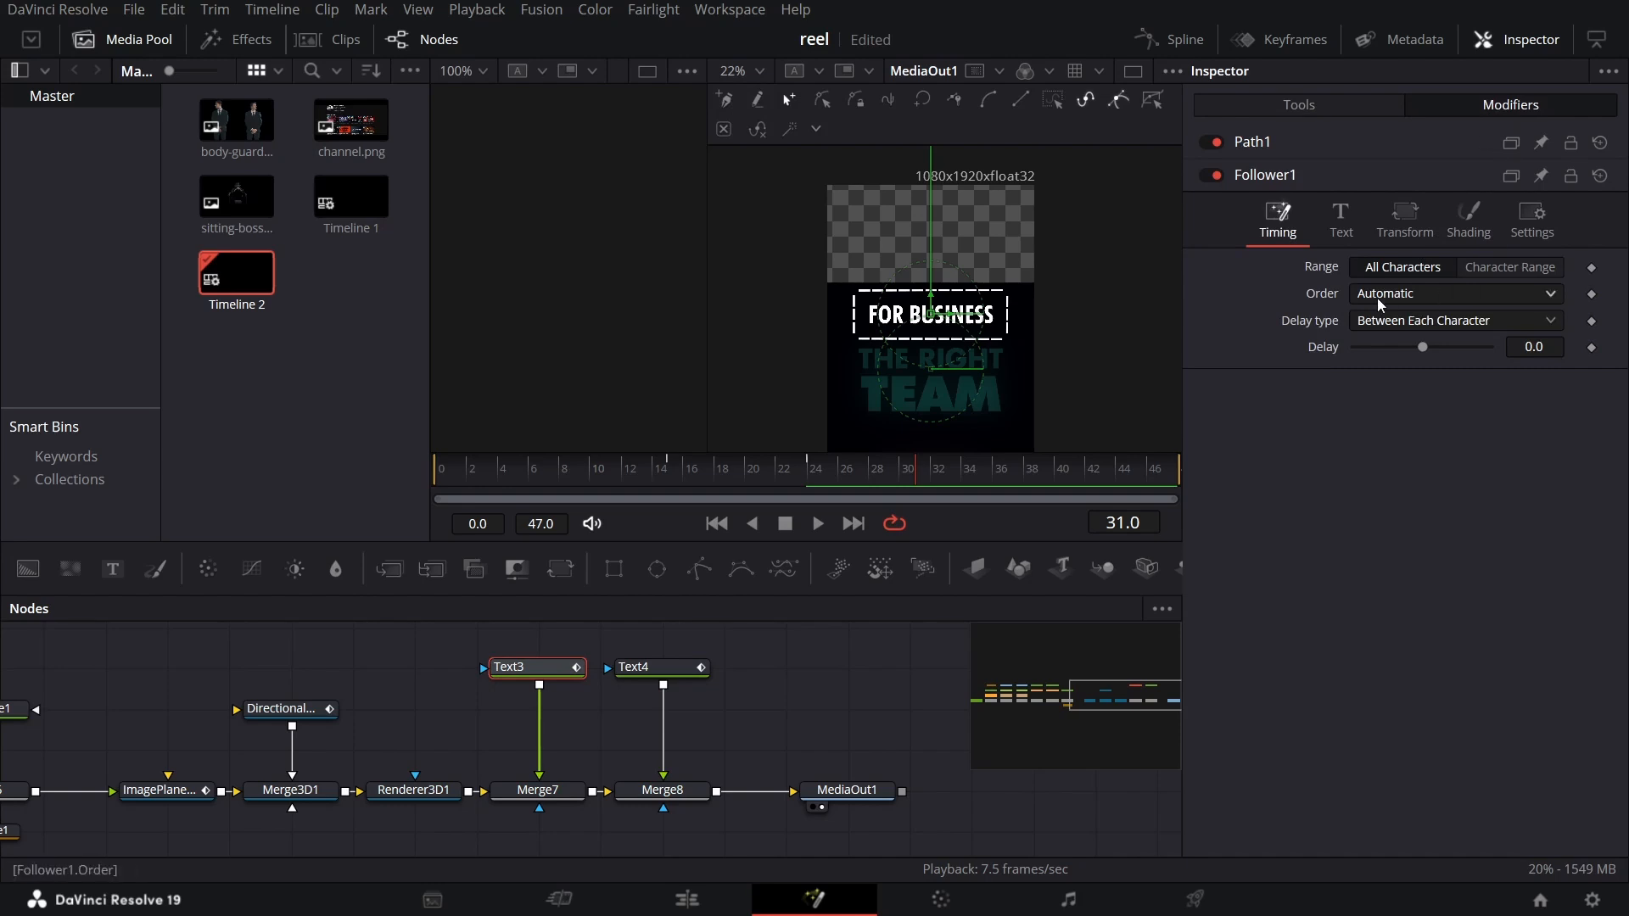
Set the Follower's order to Left to Right with a delay of 0.1 between each character
{"action": "left_click", "coordinate": [1412, 293]}
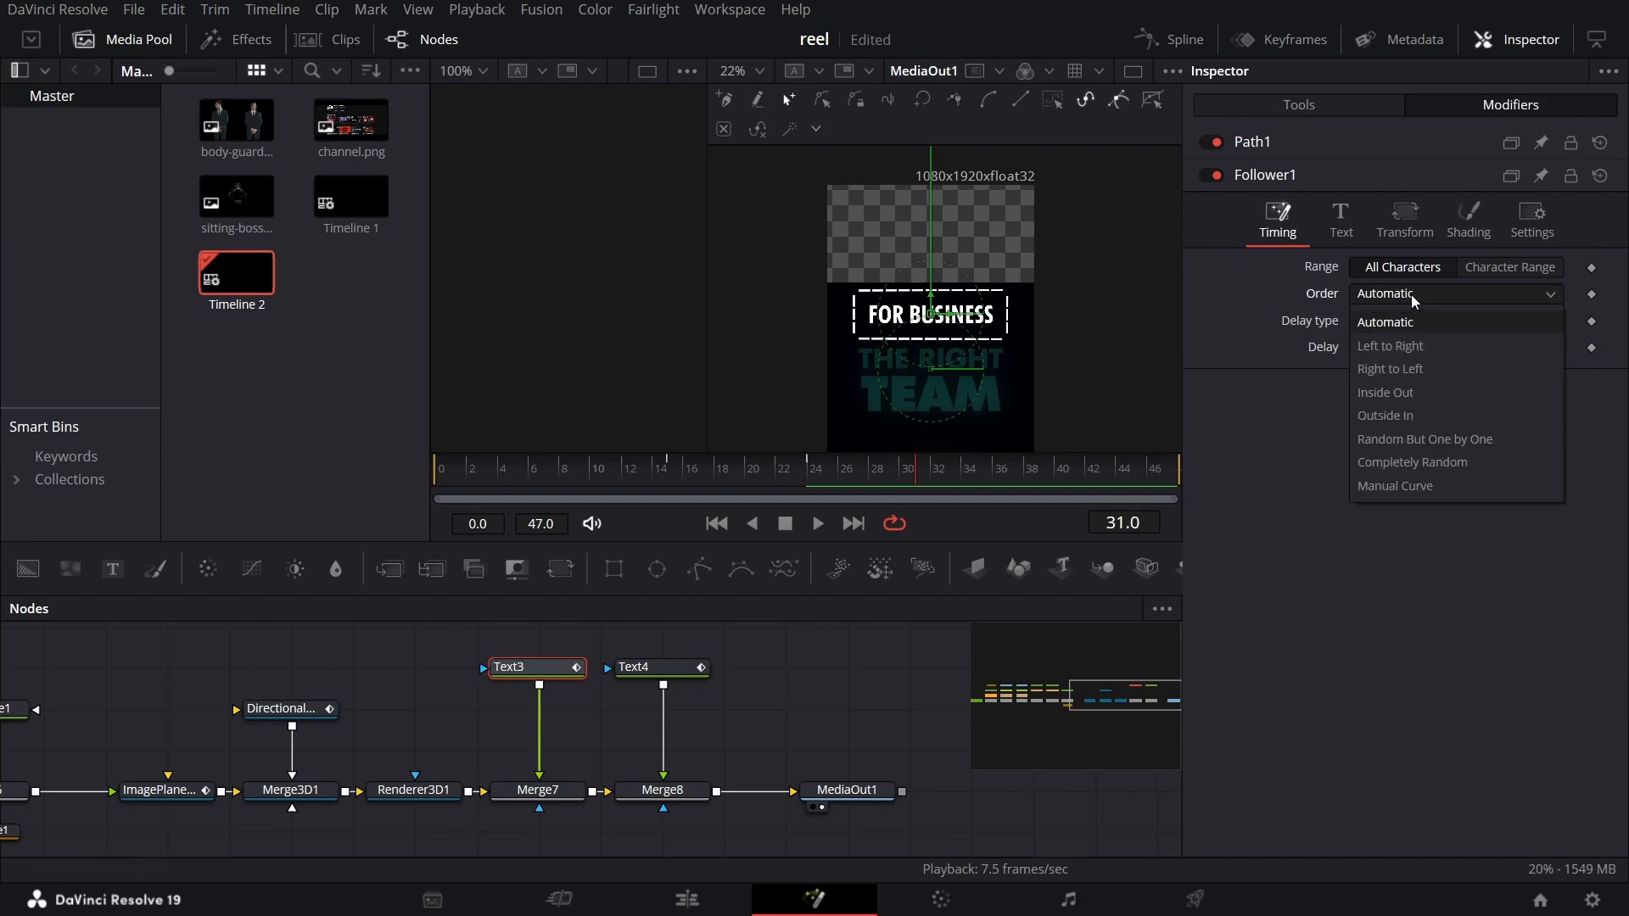
{"action": "left_click", "coordinate": [1388, 345]}
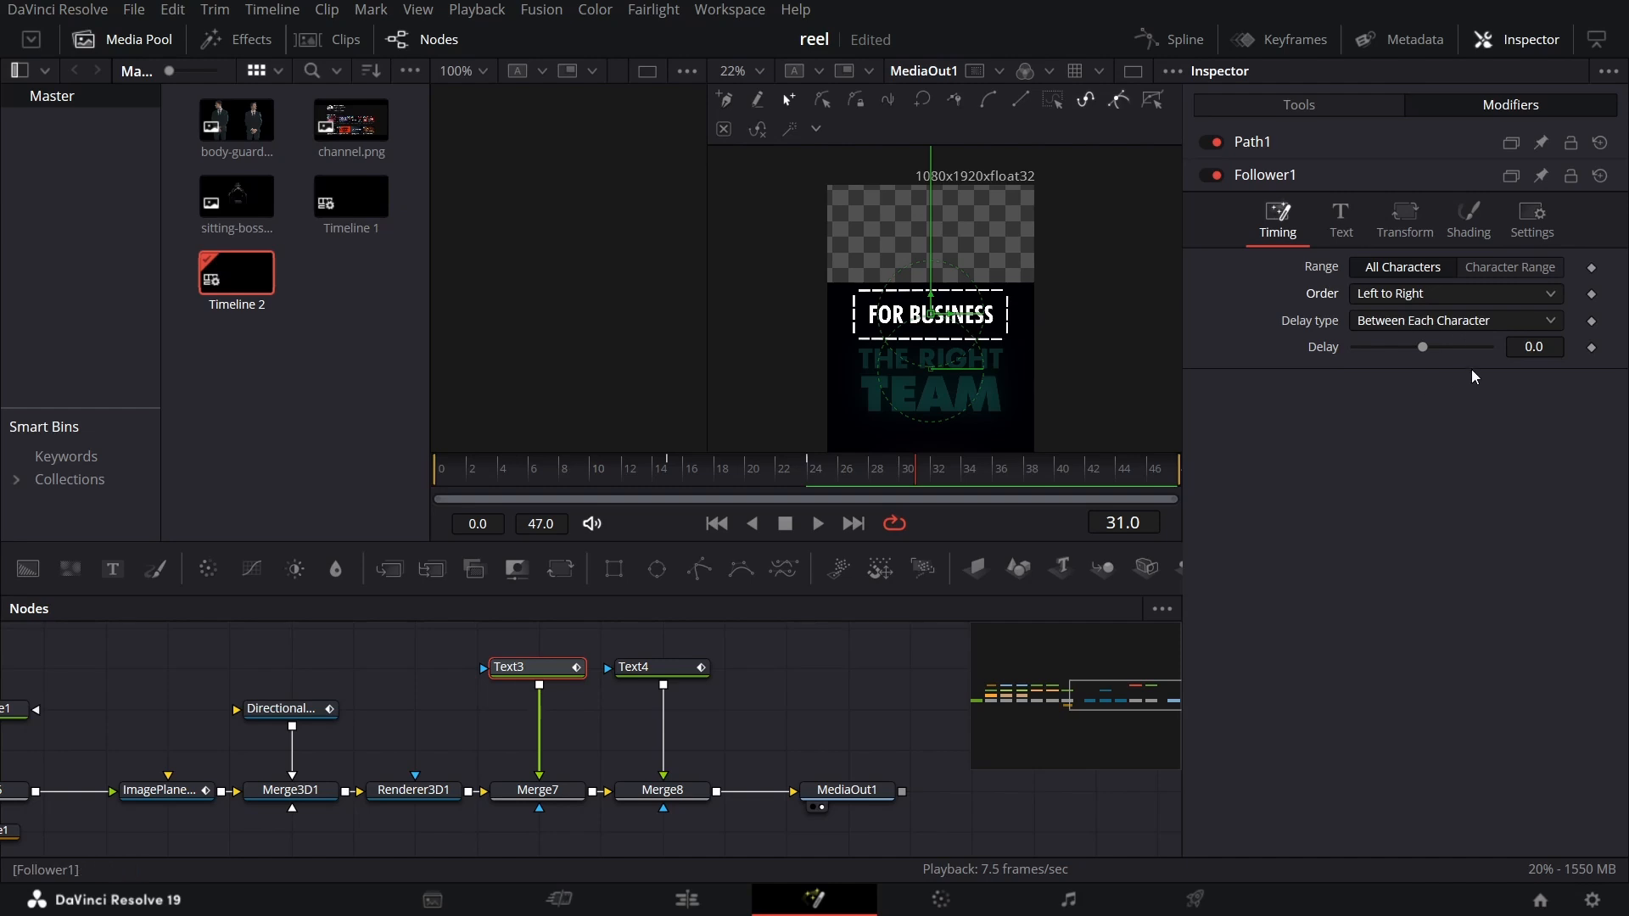
{"action": "left_click", "coordinate": [1555, 345]}
{"action": "key", "text": "BackSpace"}
{"action": "type", "text": "1"}
{"action": "key", "text": "Return"}
At frame 20, keyframe the Follower's character size X and Y at 0
{"action": "left_click", "coordinate": [1400, 223]}
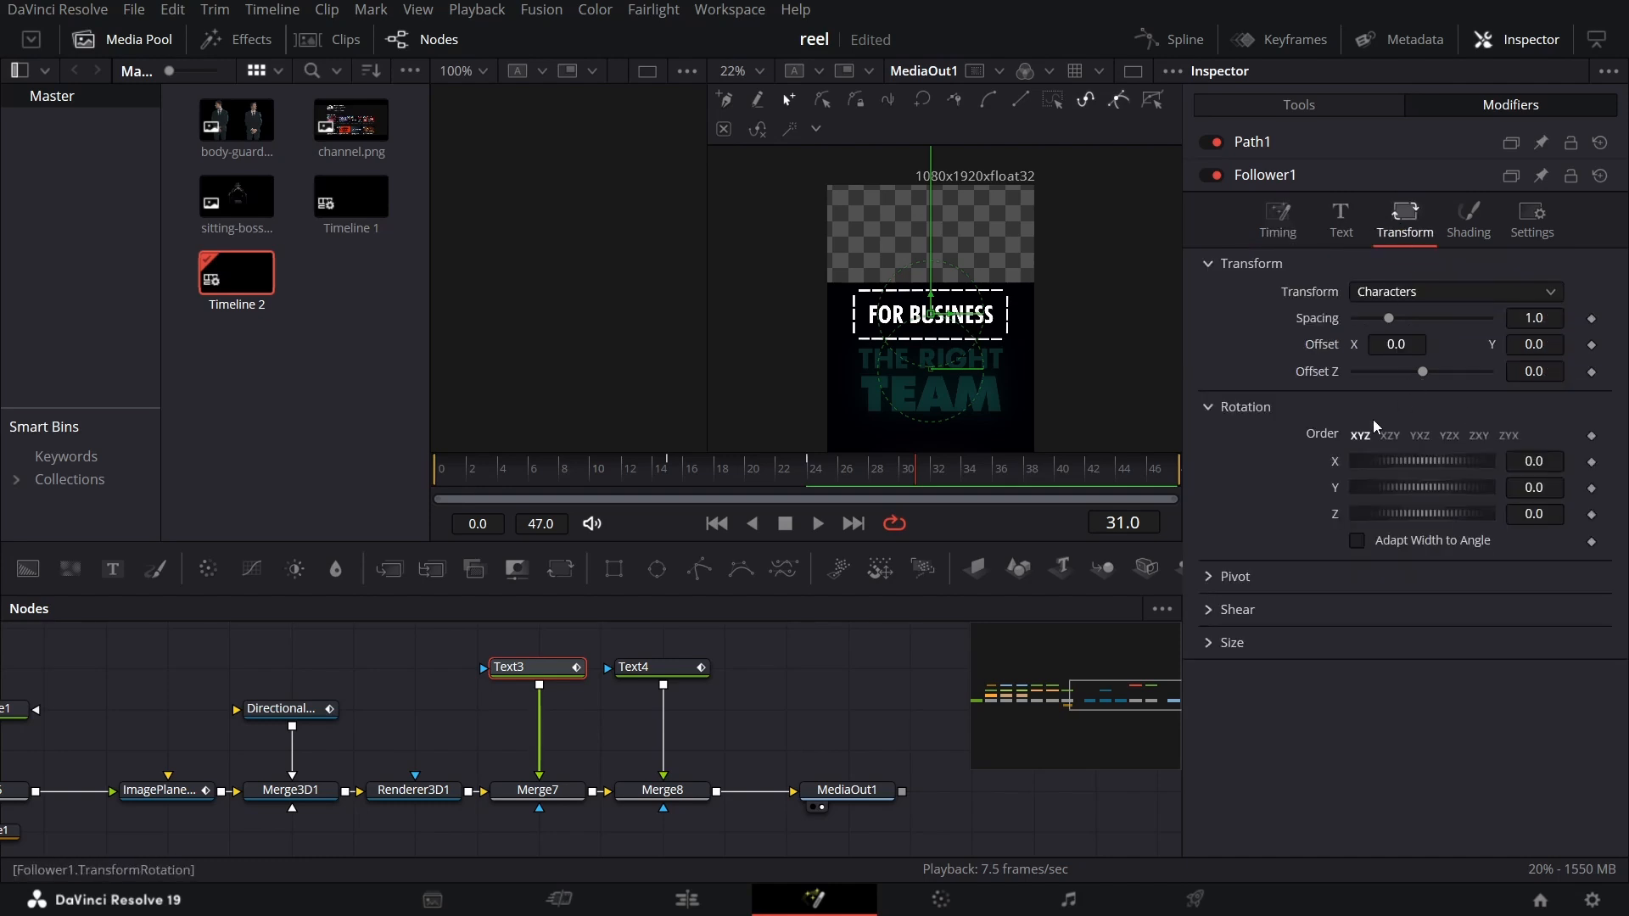
{"action": "left_click", "coordinate": [1208, 642]}
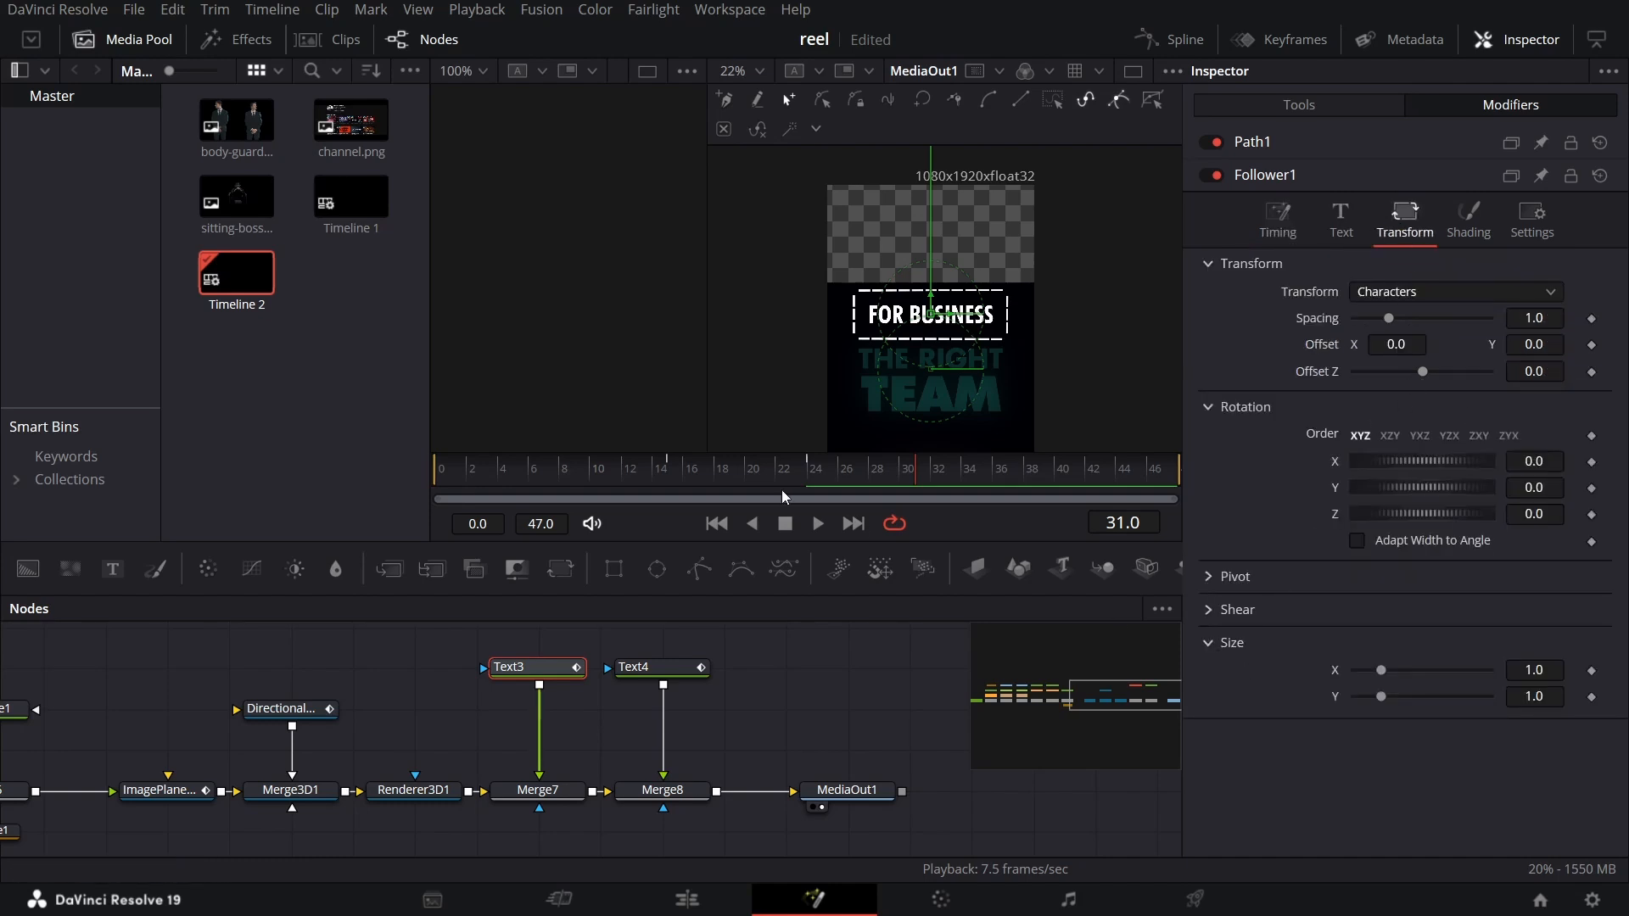
{"action": "left_click", "coordinate": [754, 473]}
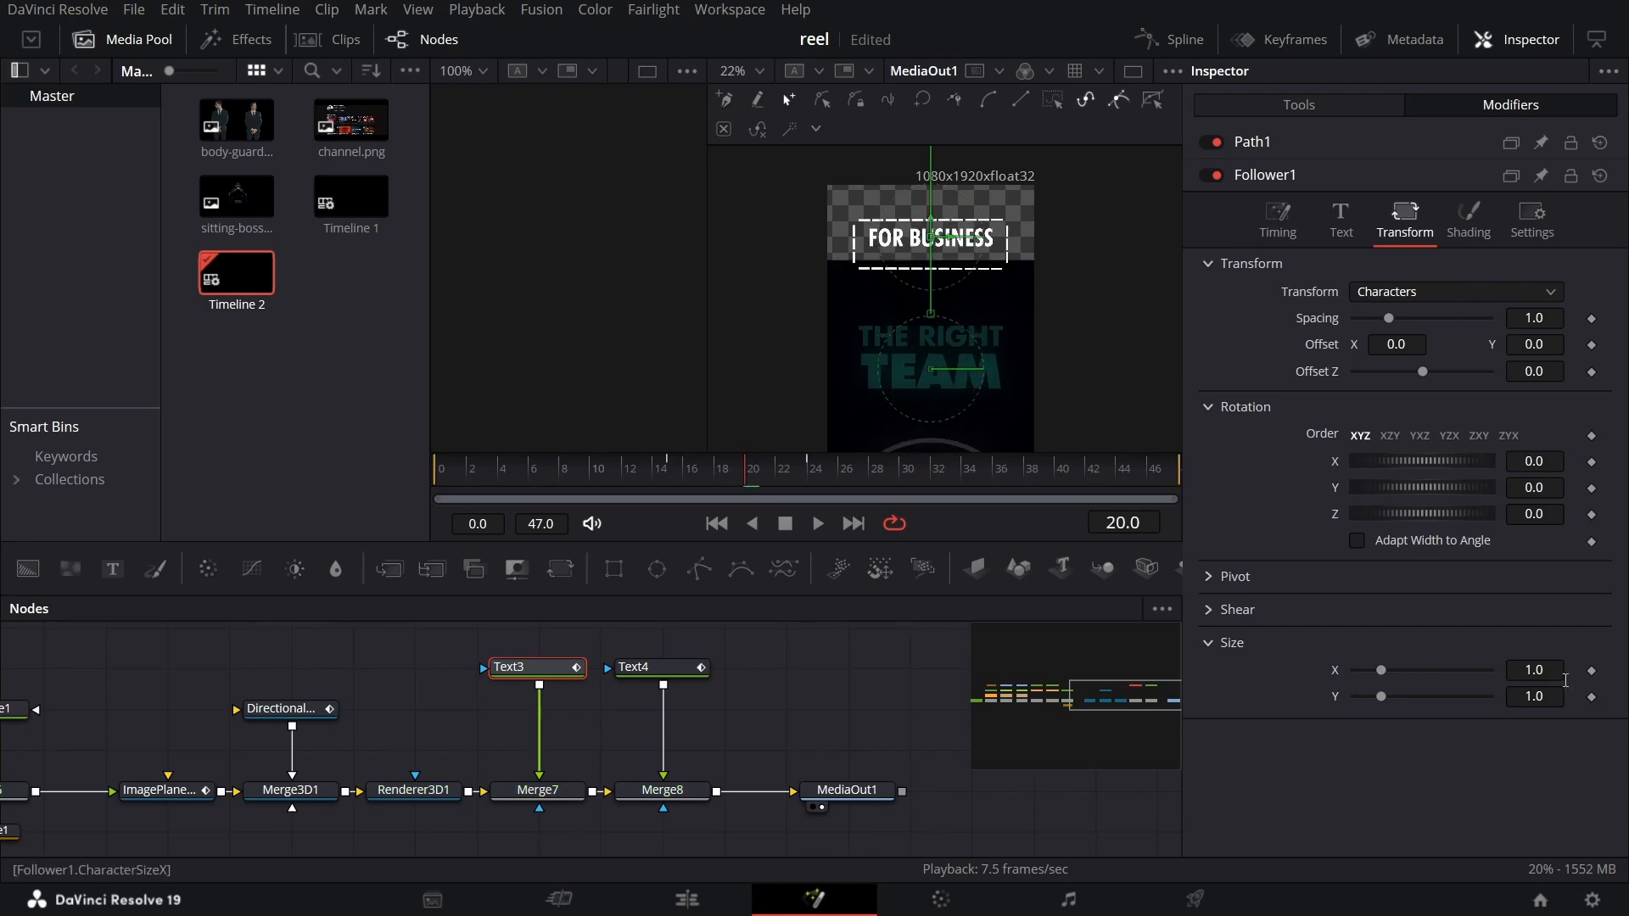
{"action": "left_click", "coordinate": [1592, 697]}
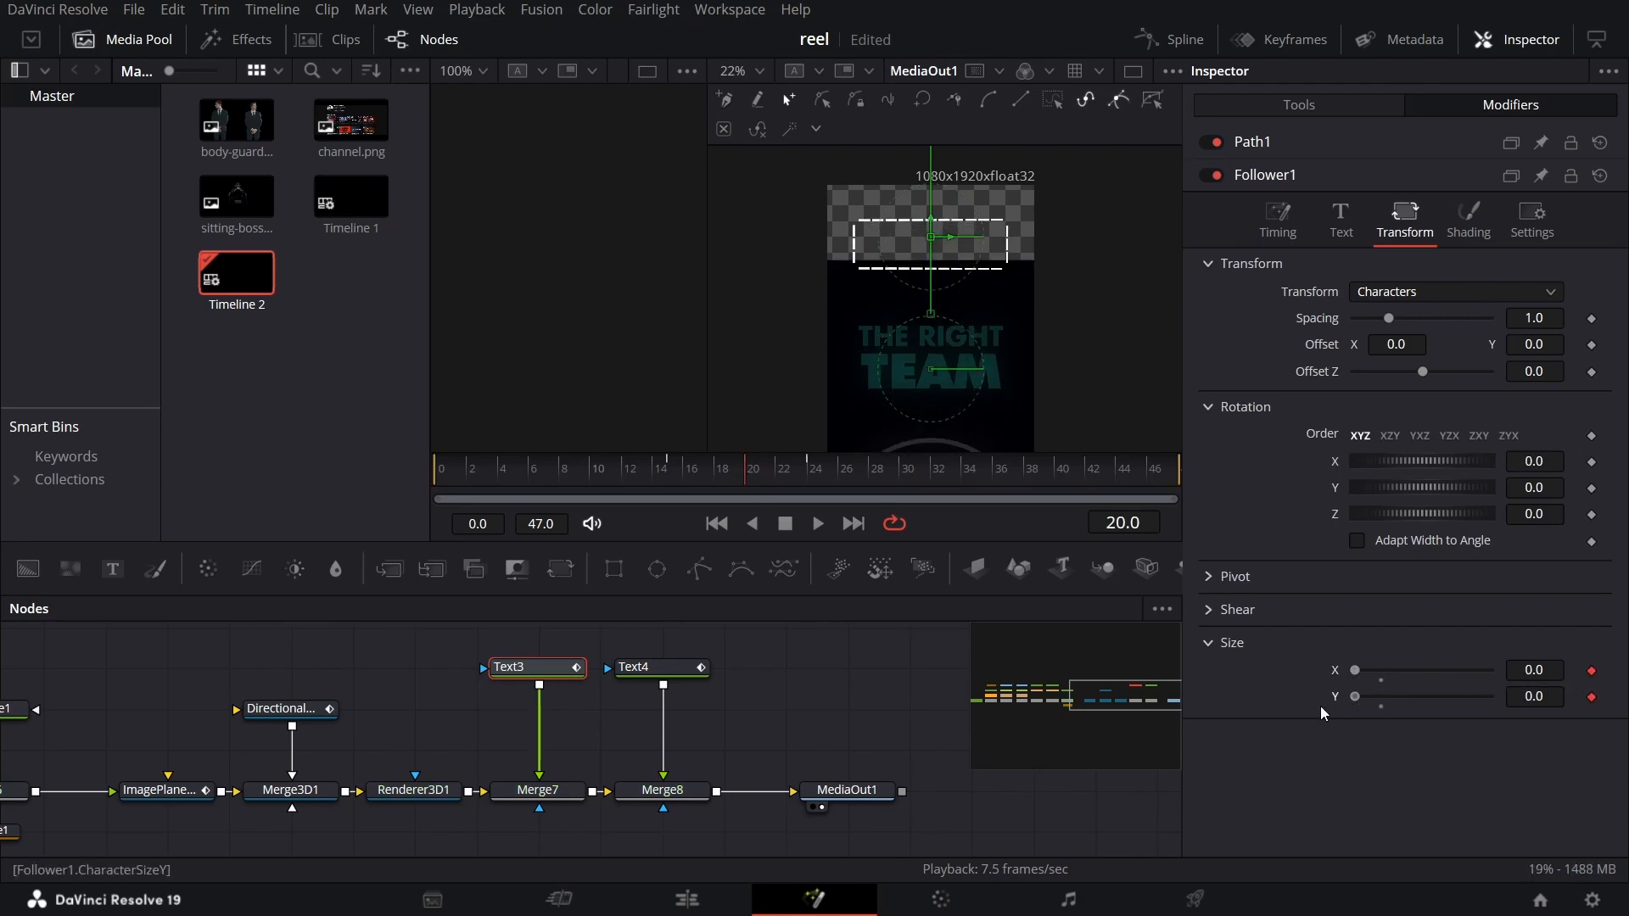
At frame 25, set the Follower's character size X and Y to 1 to finish the letter scale-up
{"action": "left_click", "coordinate": [829, 473]}
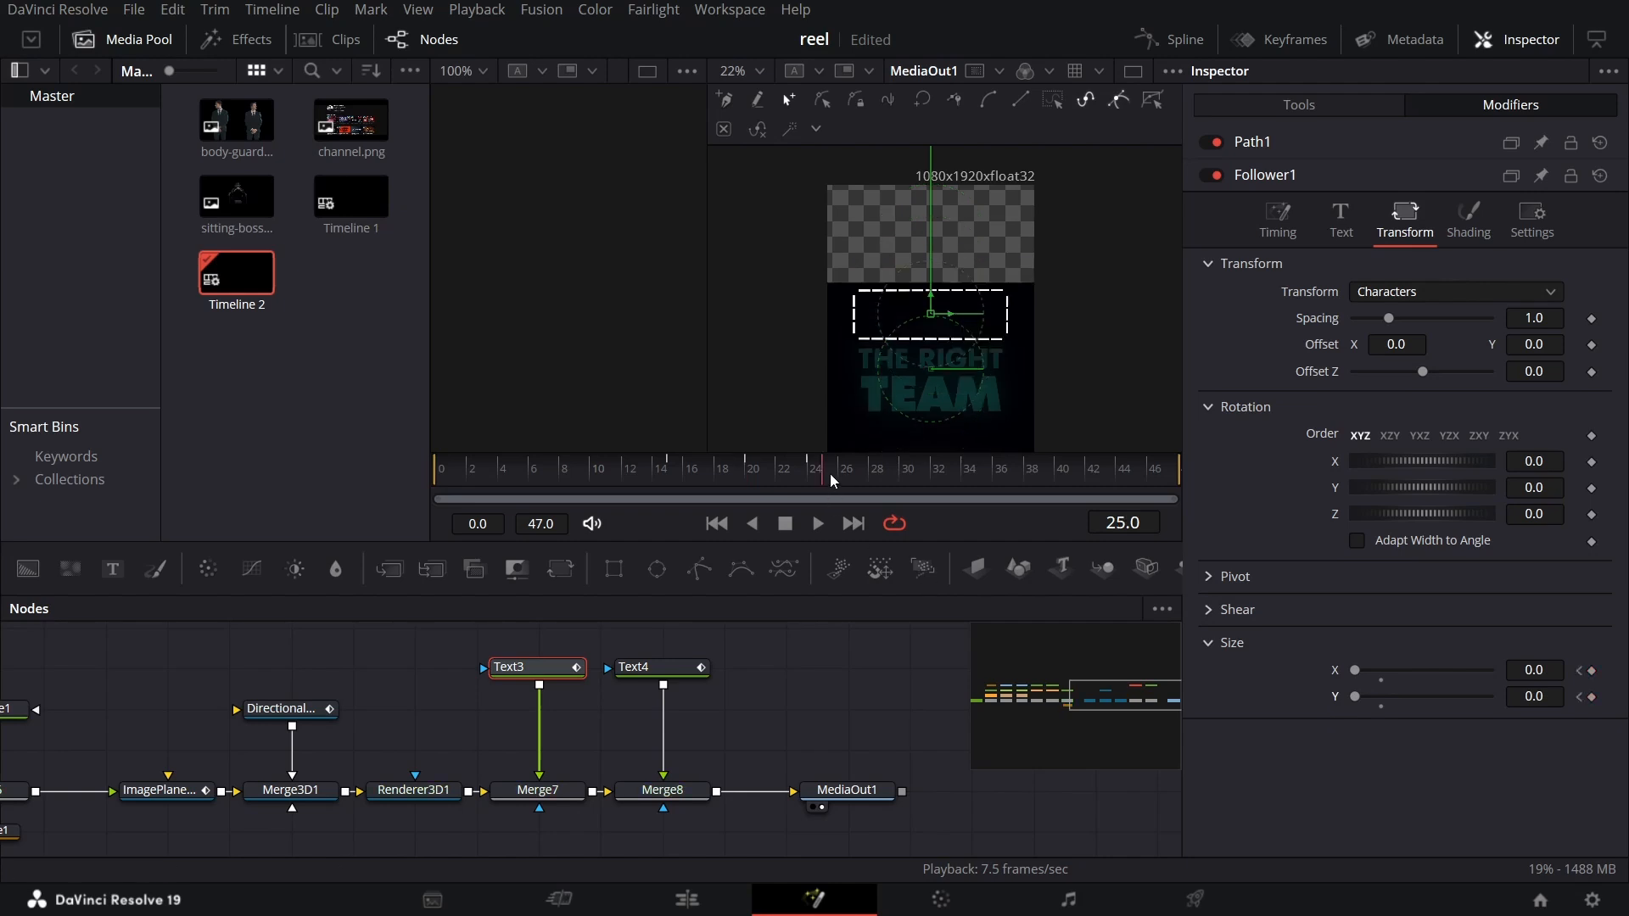
{"action": "left_click", "coordinate": [1548, 666]}
{"action": "type", "text": "1"}
{"action": "key", "text": "Tab"}
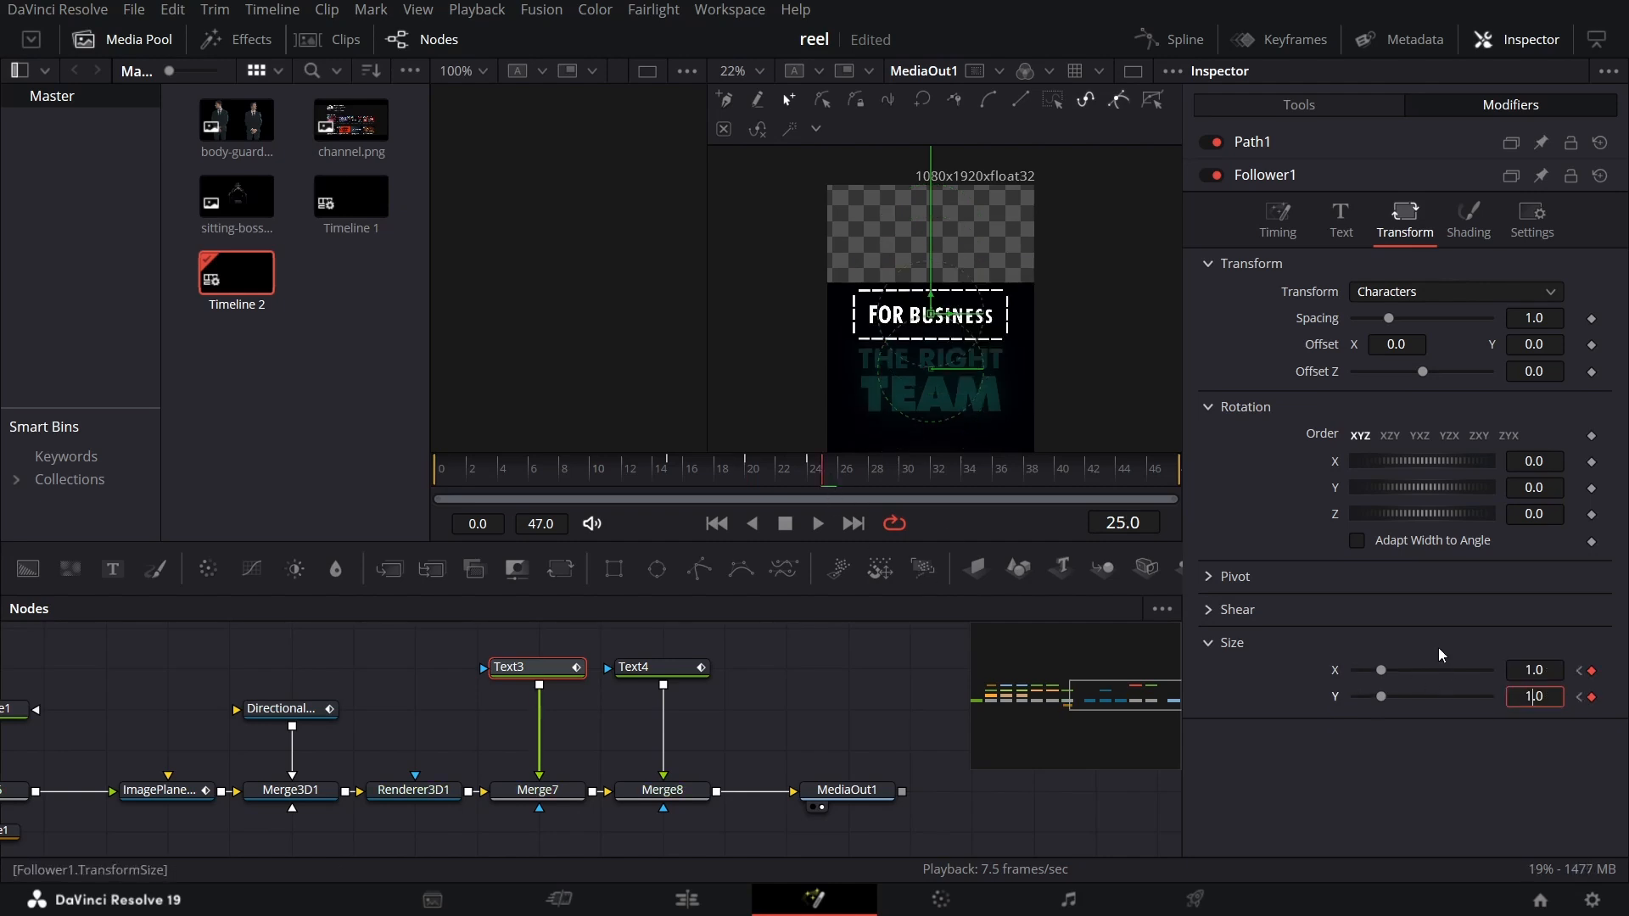
Play the frames around the scale-up to check the letter-by-letter reveal of "FOR BUSINESS"
{"action": "left_click", "coordinate": [638, 476]}
{"action": "key", "text": "space"}
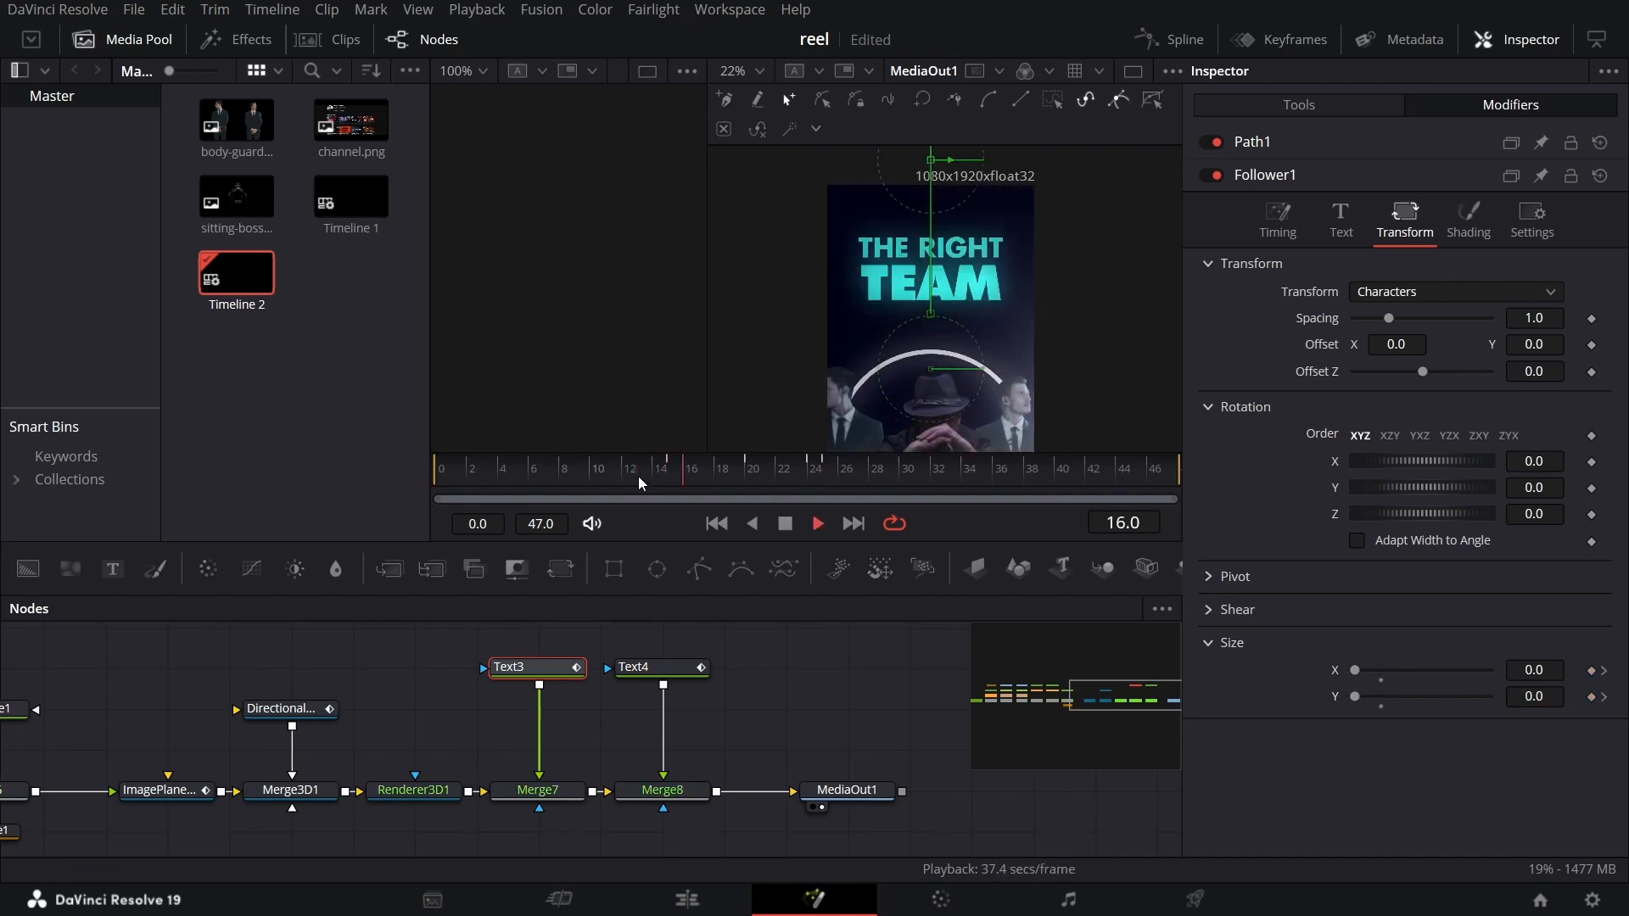
{"action": "left_click_drag", "start_coordinate": [701, 470], "coordinate": [757, 470]}
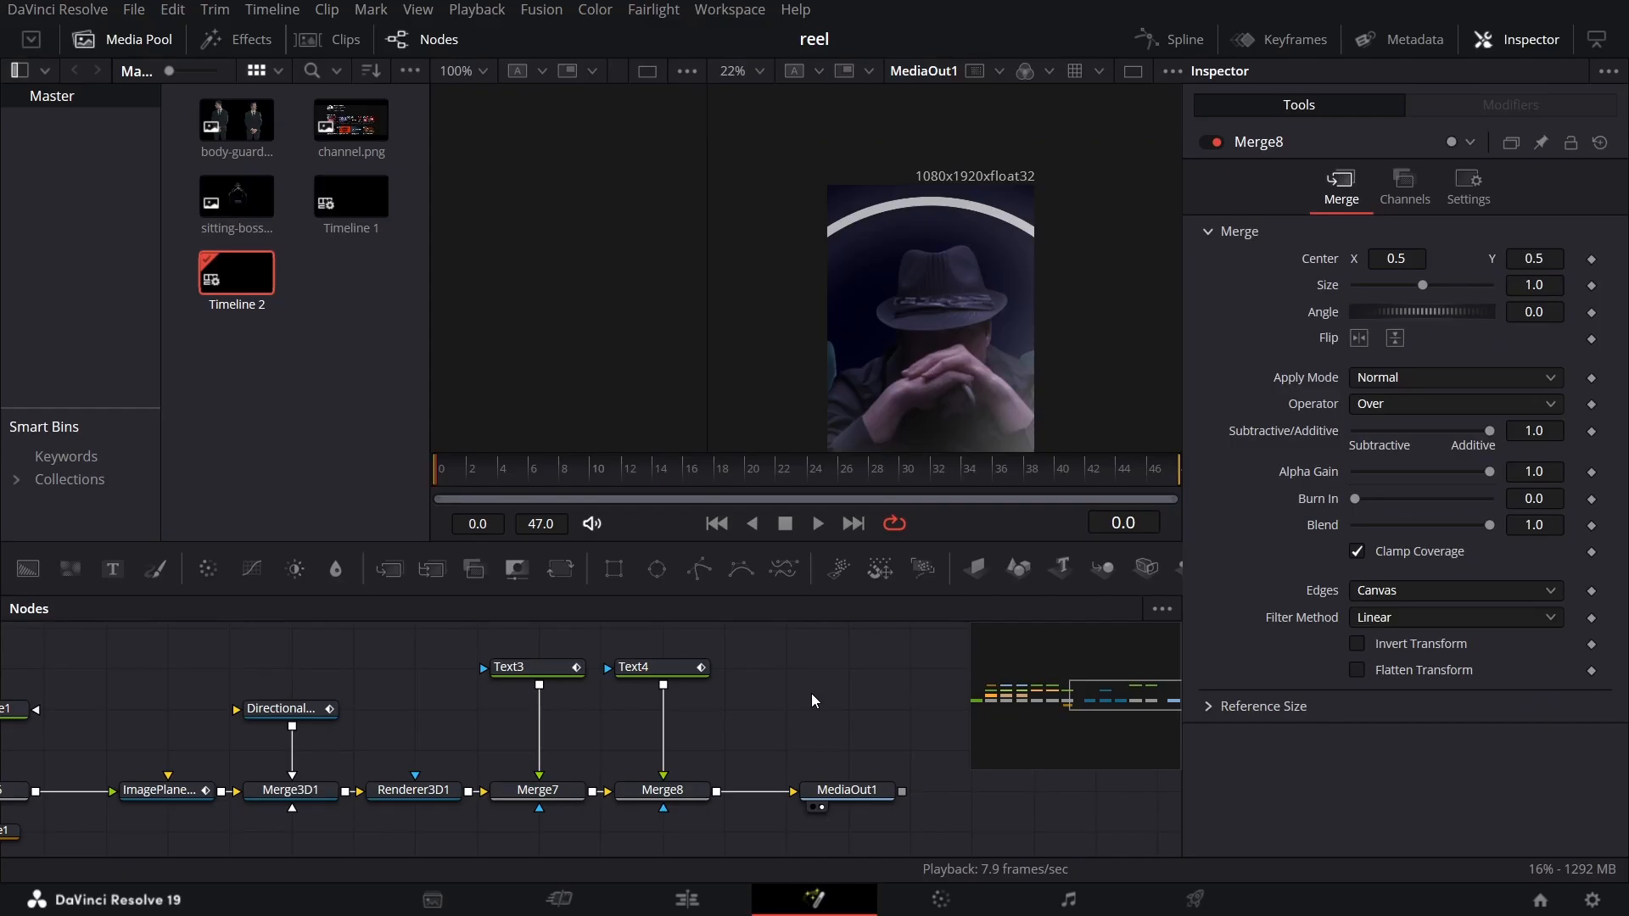
Insert a Transform node between Merge8 and MediaOut1
{"action": "left_click", "coordinate": [657, 790]}
{"action": "left_click_drag", "start_coordinate": [817, 721], "coordinate": [683, 728]}
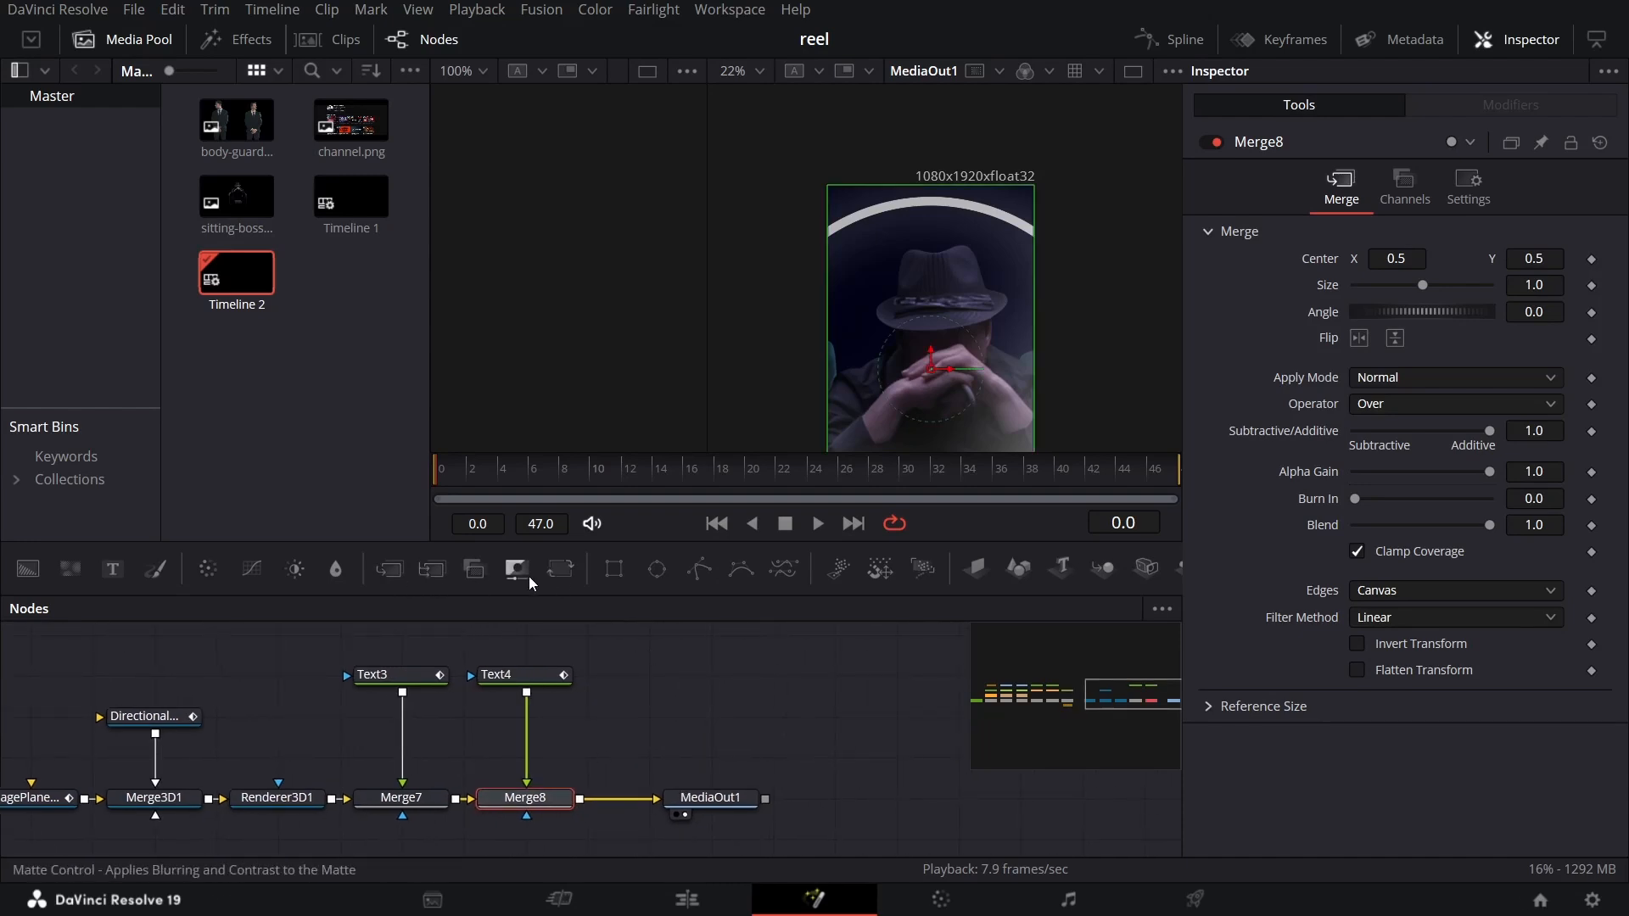
{"action": "left_click", "coordinate": [561, 569]}
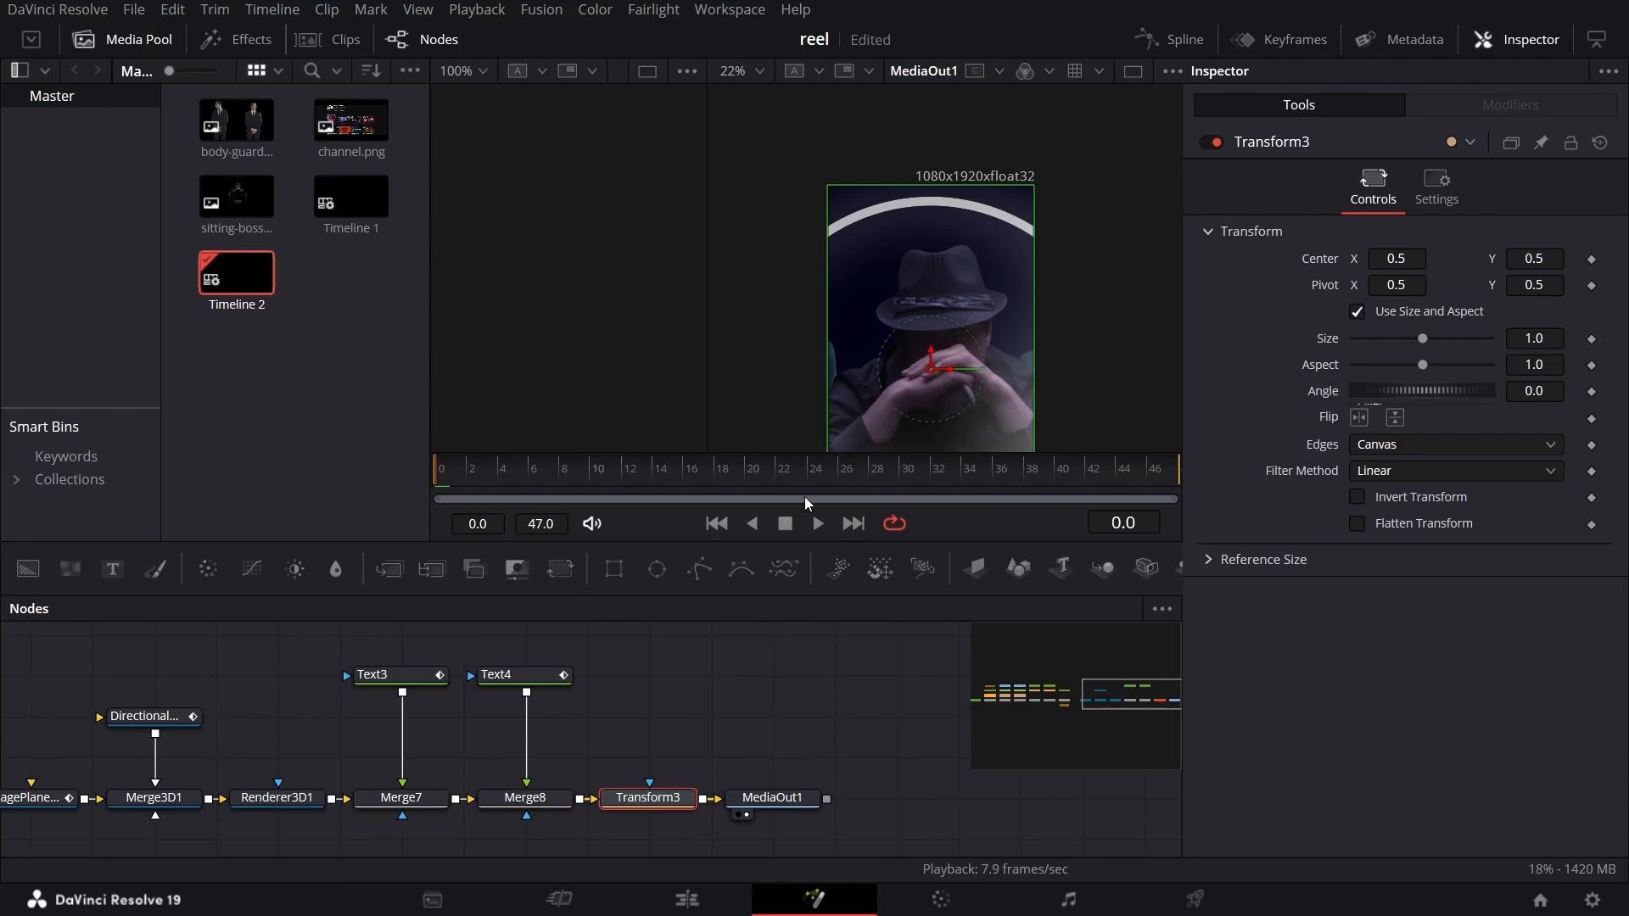
At frame 25, keyframe Transform3's center, size and angle at their default values
{"action": "left_click", "coordinate": [825, 471]}
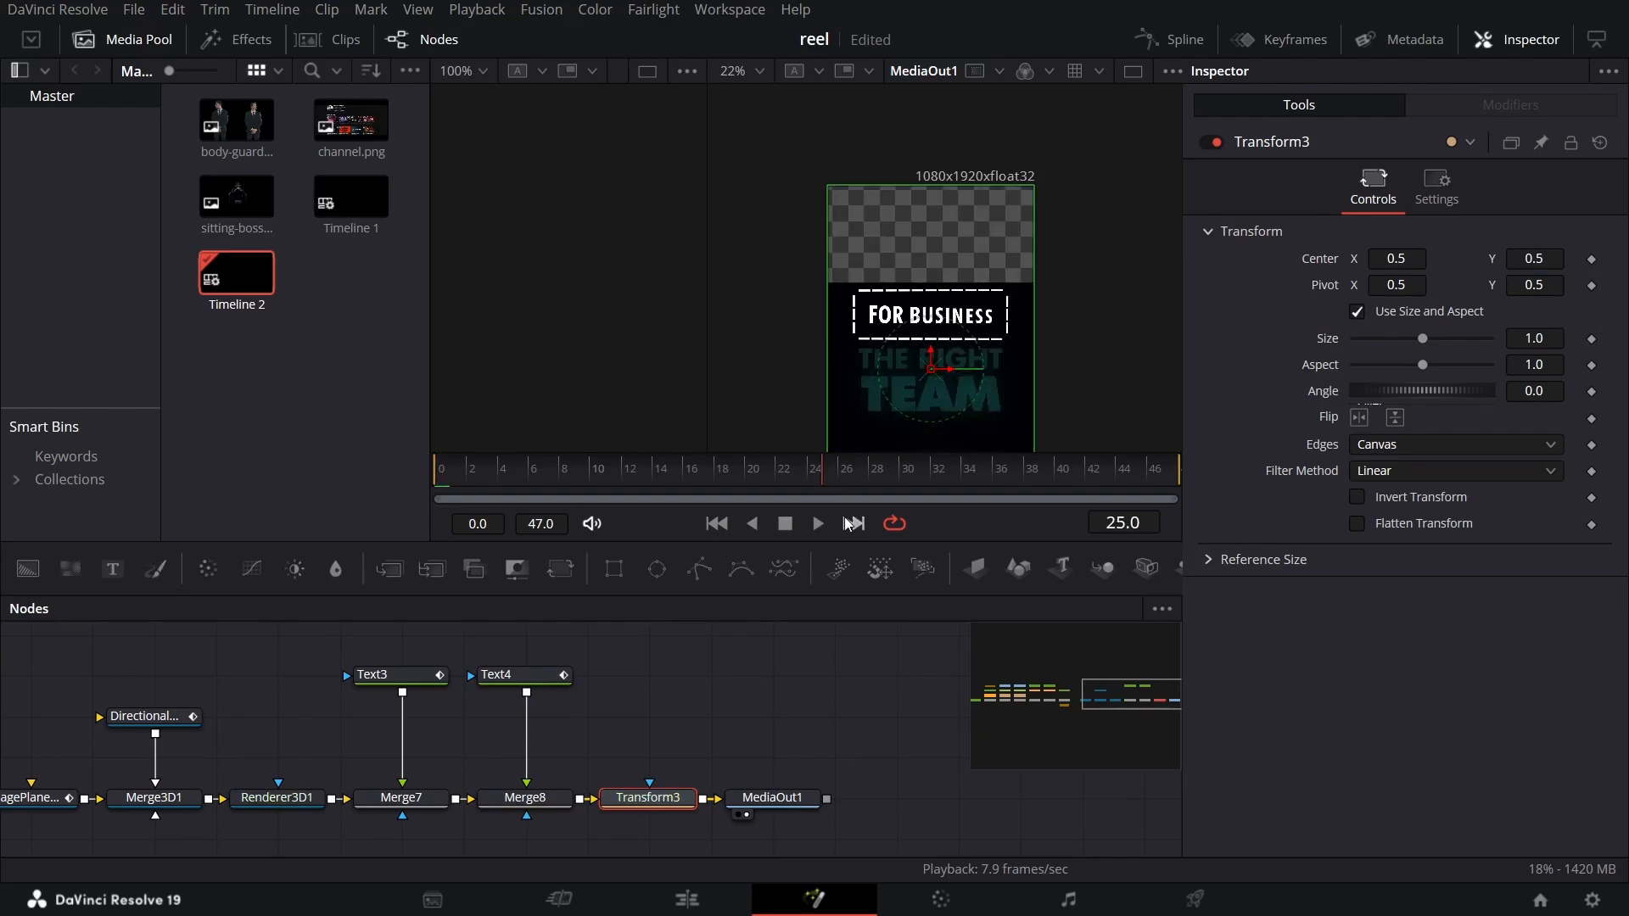
{"action": "left_click", "coordinate": [1592, 258]}
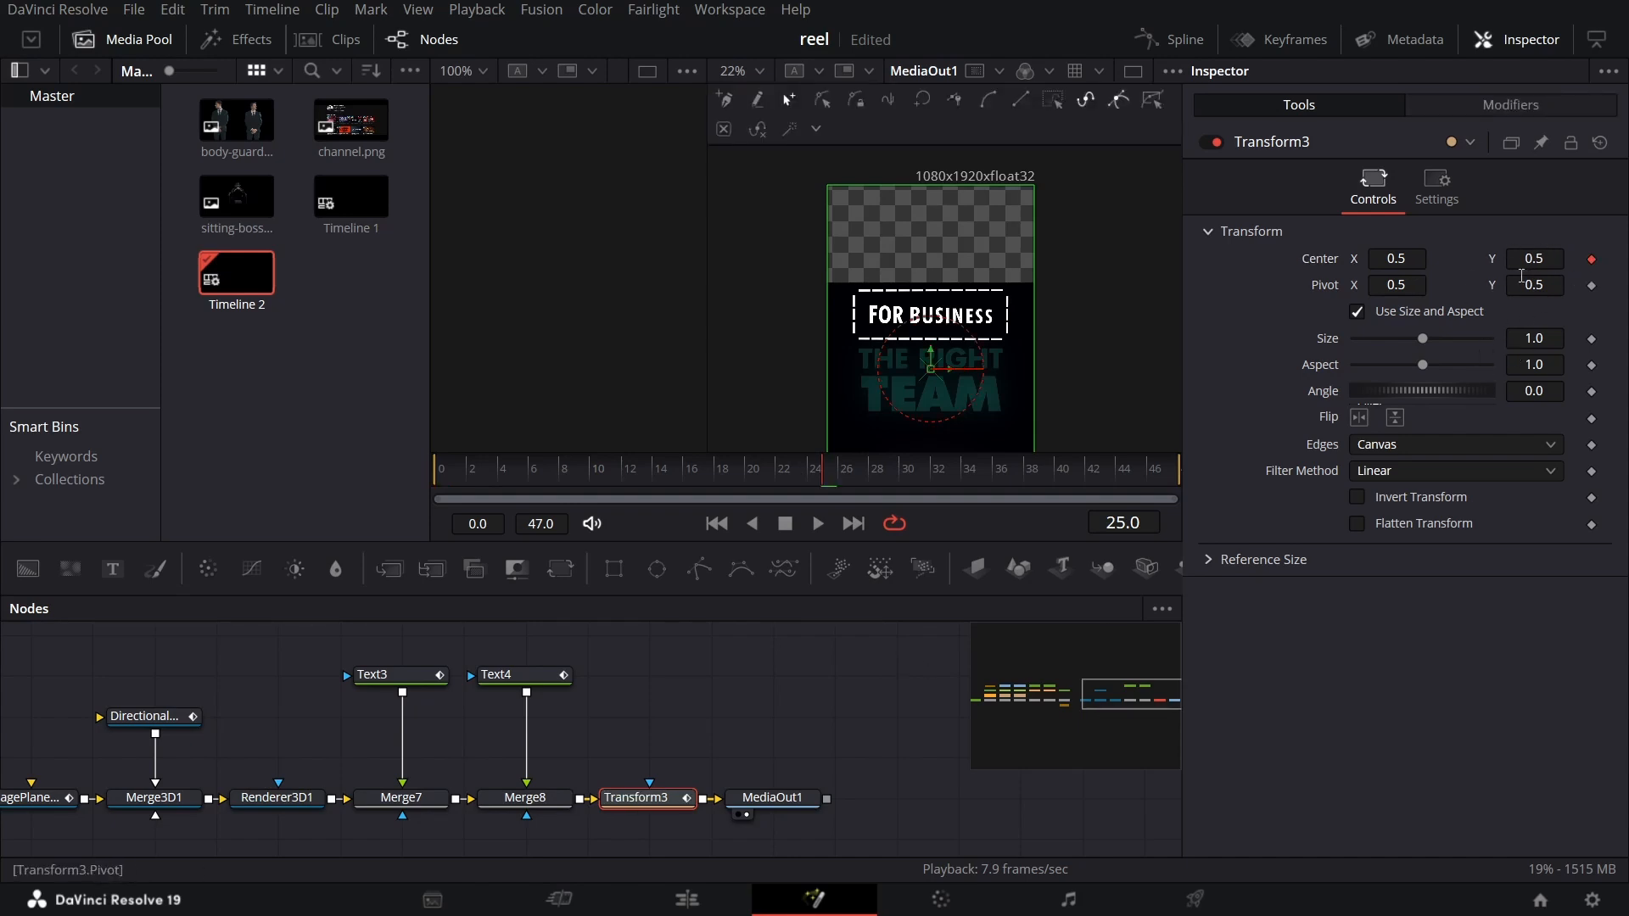
{"action": "left_click", "coordinate": [1591, 338]}
{"action": "left_click", "coordinate": [1591, 391]}
At frame 30, set Transform3's center Y to 0.4, size to 0.8 and angle to 26
{"action": "left_click_drag", "start_coordinate": [913, 469], "coordinate": [903, 477]}
{"action": "left_click", "coordinate": [1553, 255]}
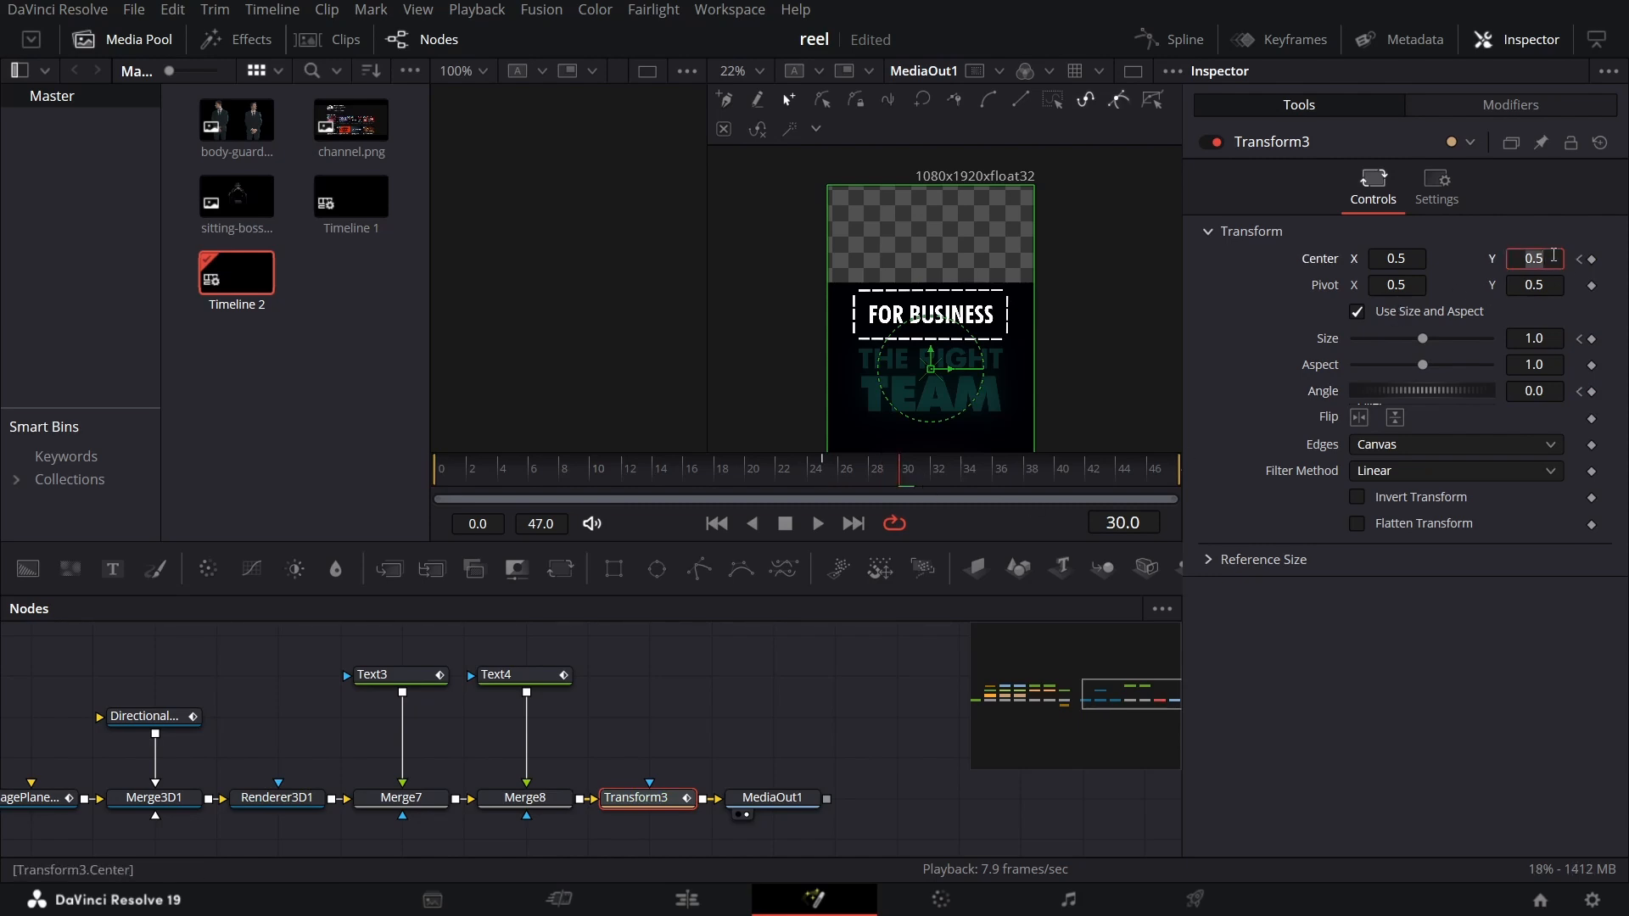
{"action": "key", "text": "Tab"}
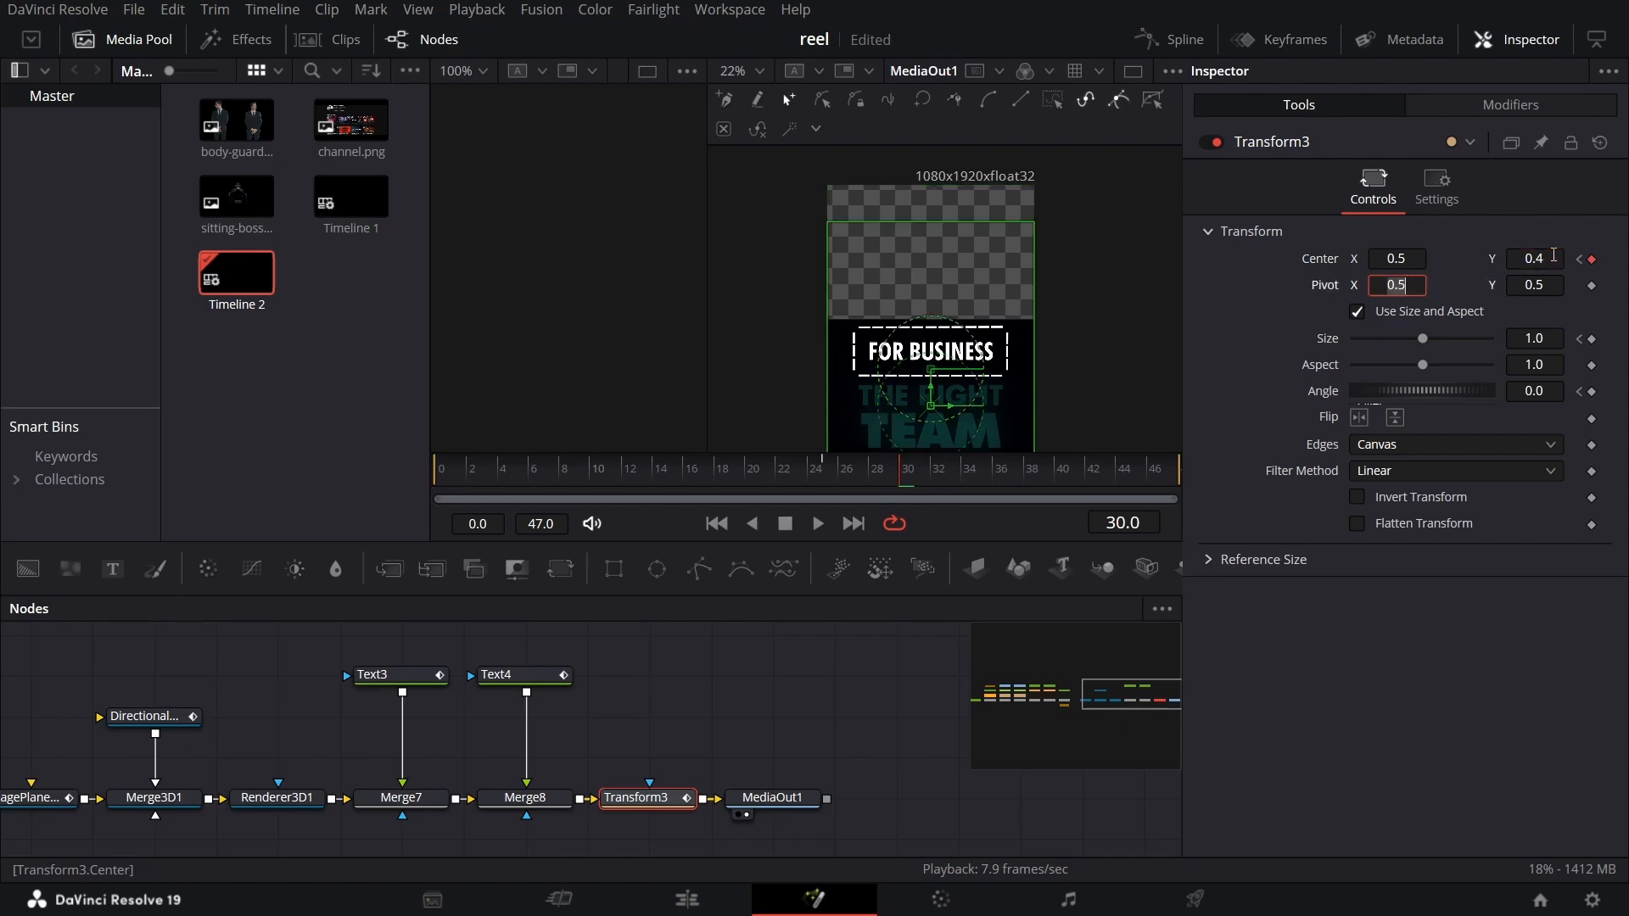
{"action": "left_click", "coordinate": [1542, 339]}
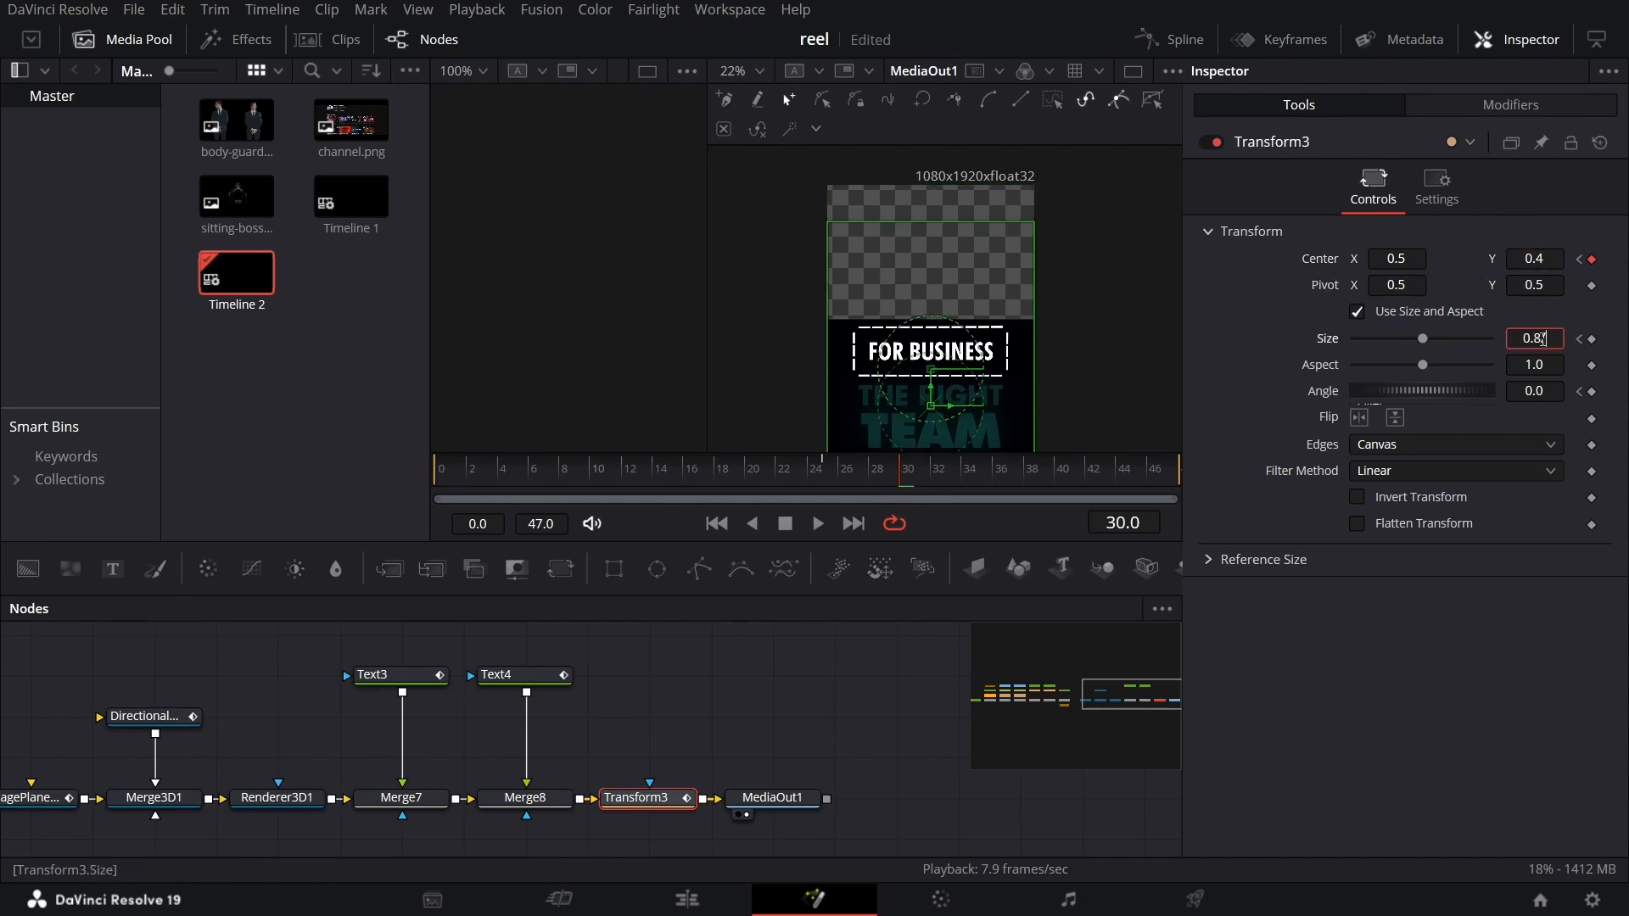
{"action": "key", "text": "Tab"}
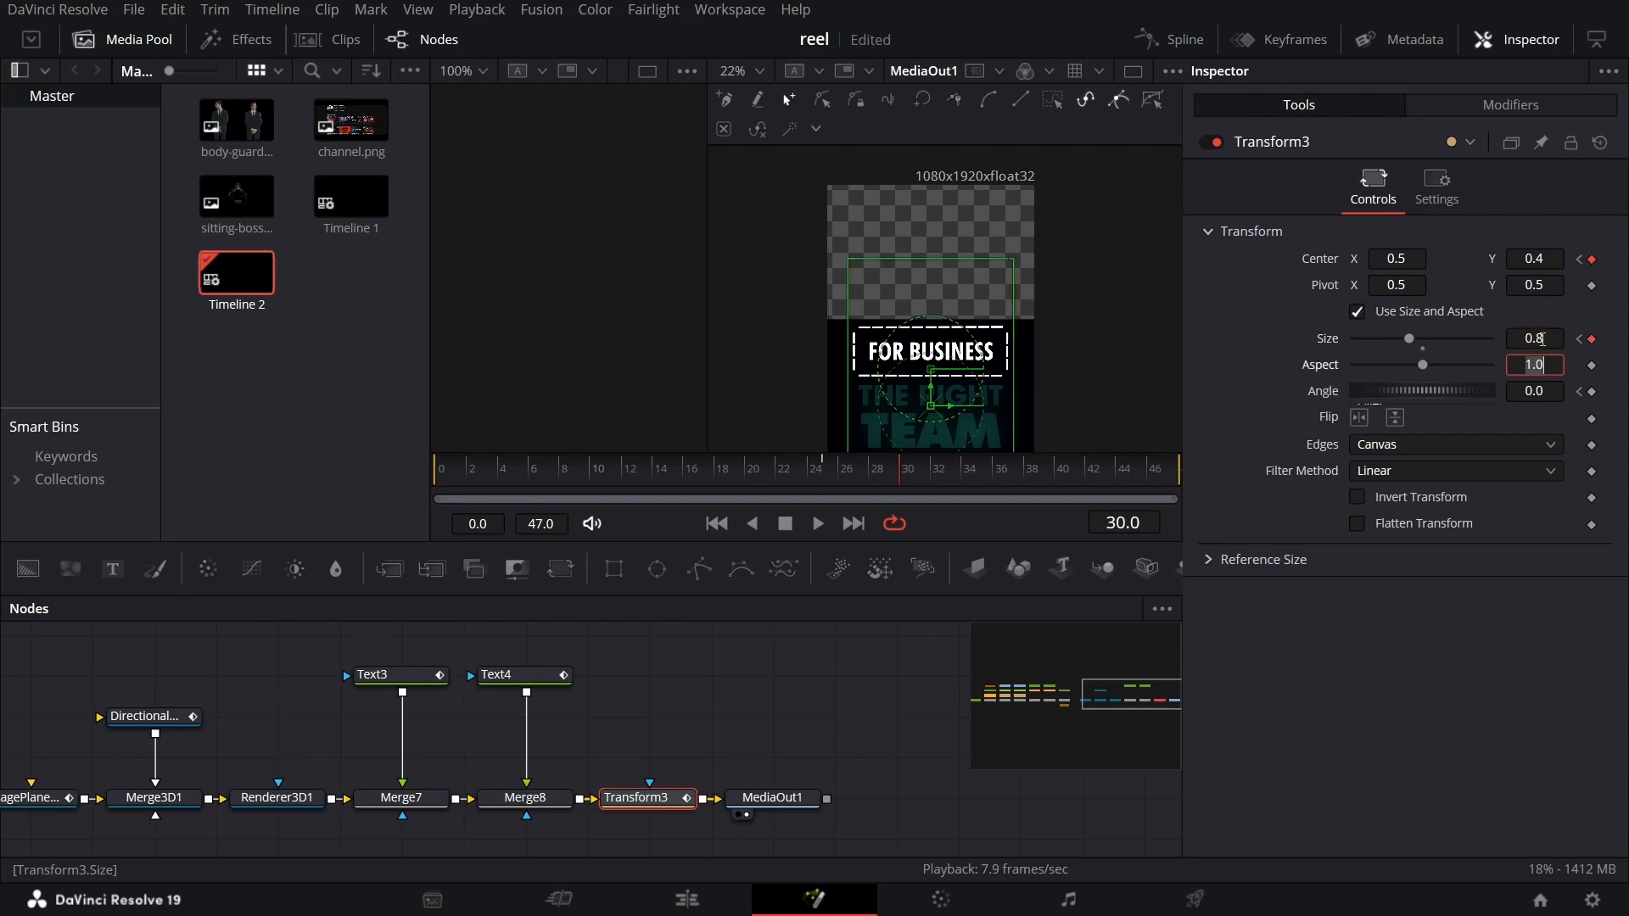
{"action": "left_click", "coordinate": [1542, 389]}
{"action": "type", "text": "26"}
{"action": "key", "text": "Tab"}
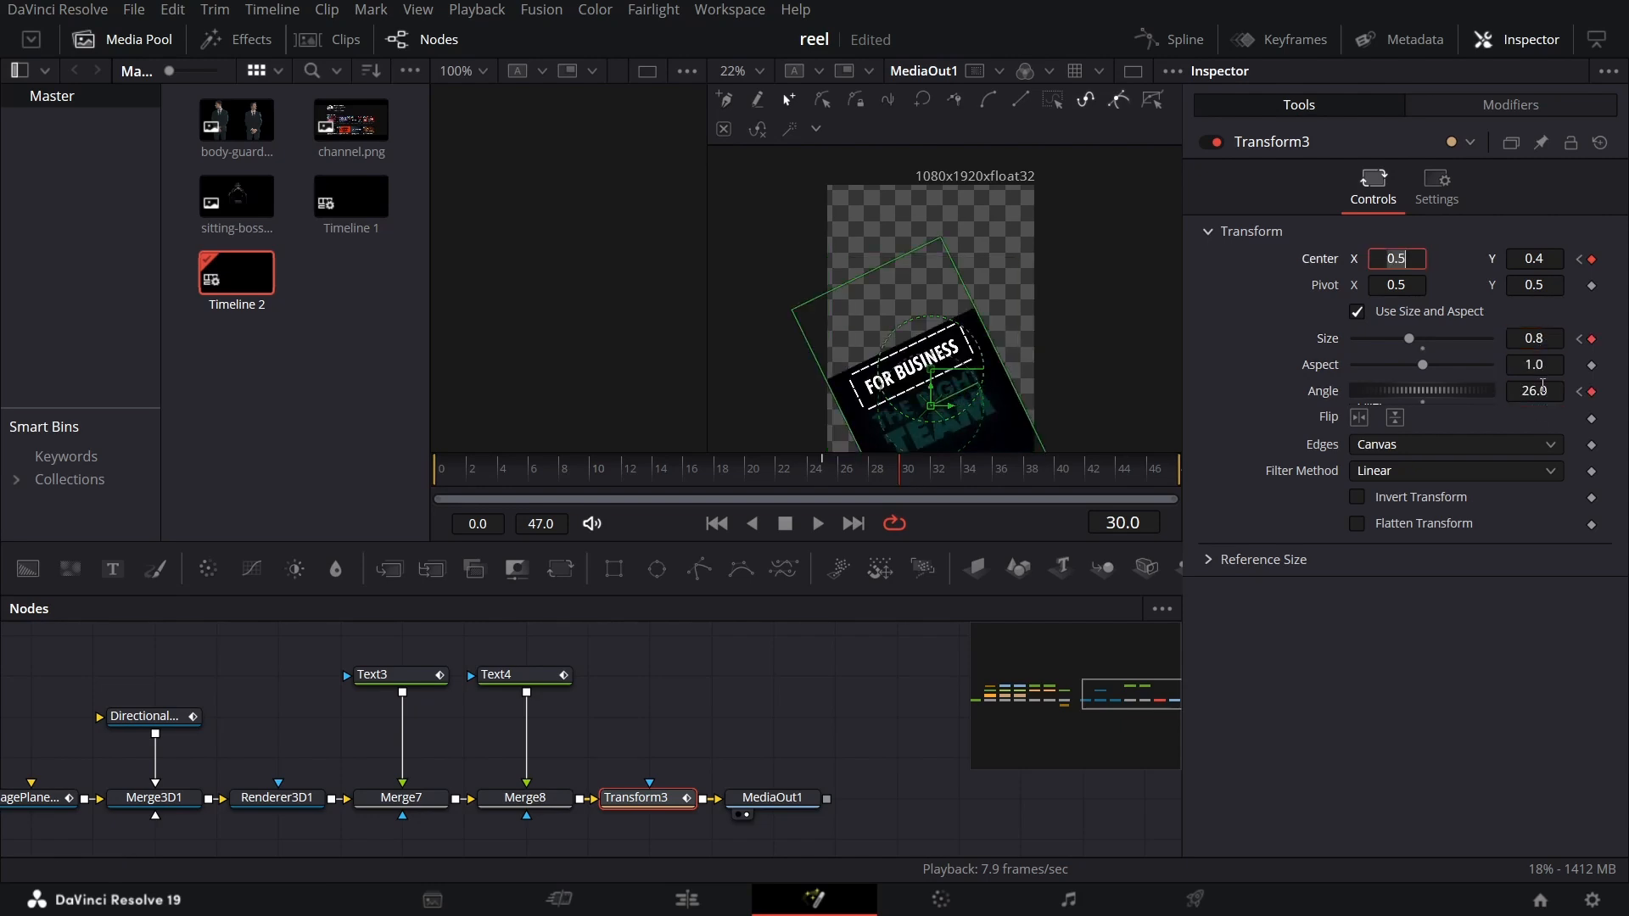
Enable motion blur on Transform3 with quality 5
{"action": "left_click", "coordinate": [1422, 199]}
{"action": "left_click", "coordinate": [1383, 457]}
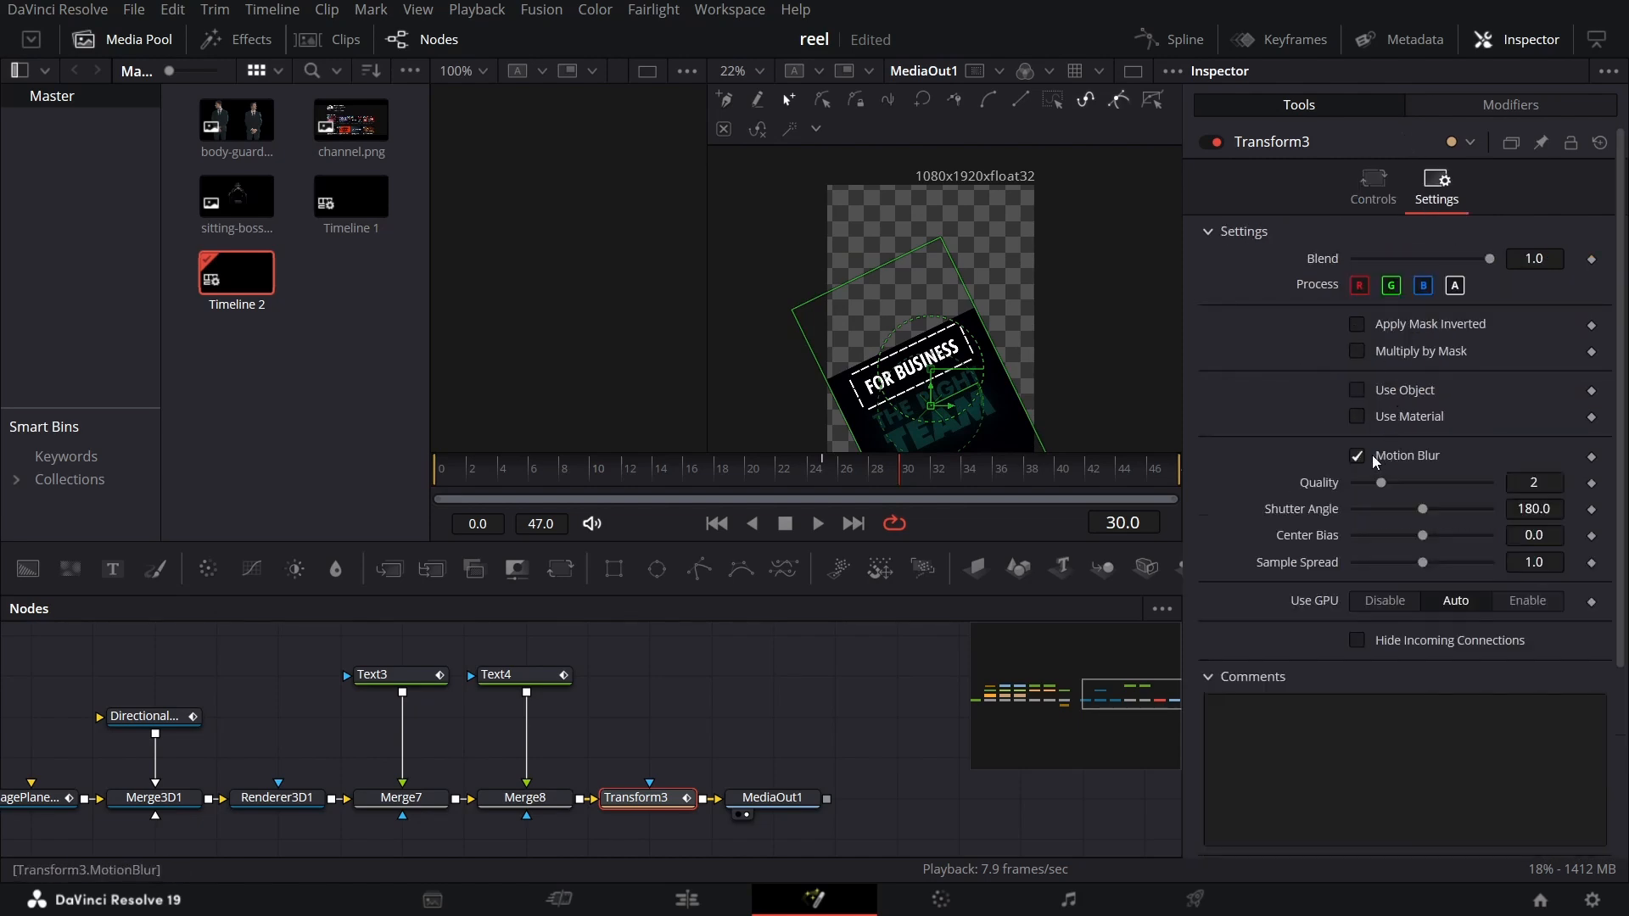
{"action": "left_click", "coordinate": [1534, 482]}
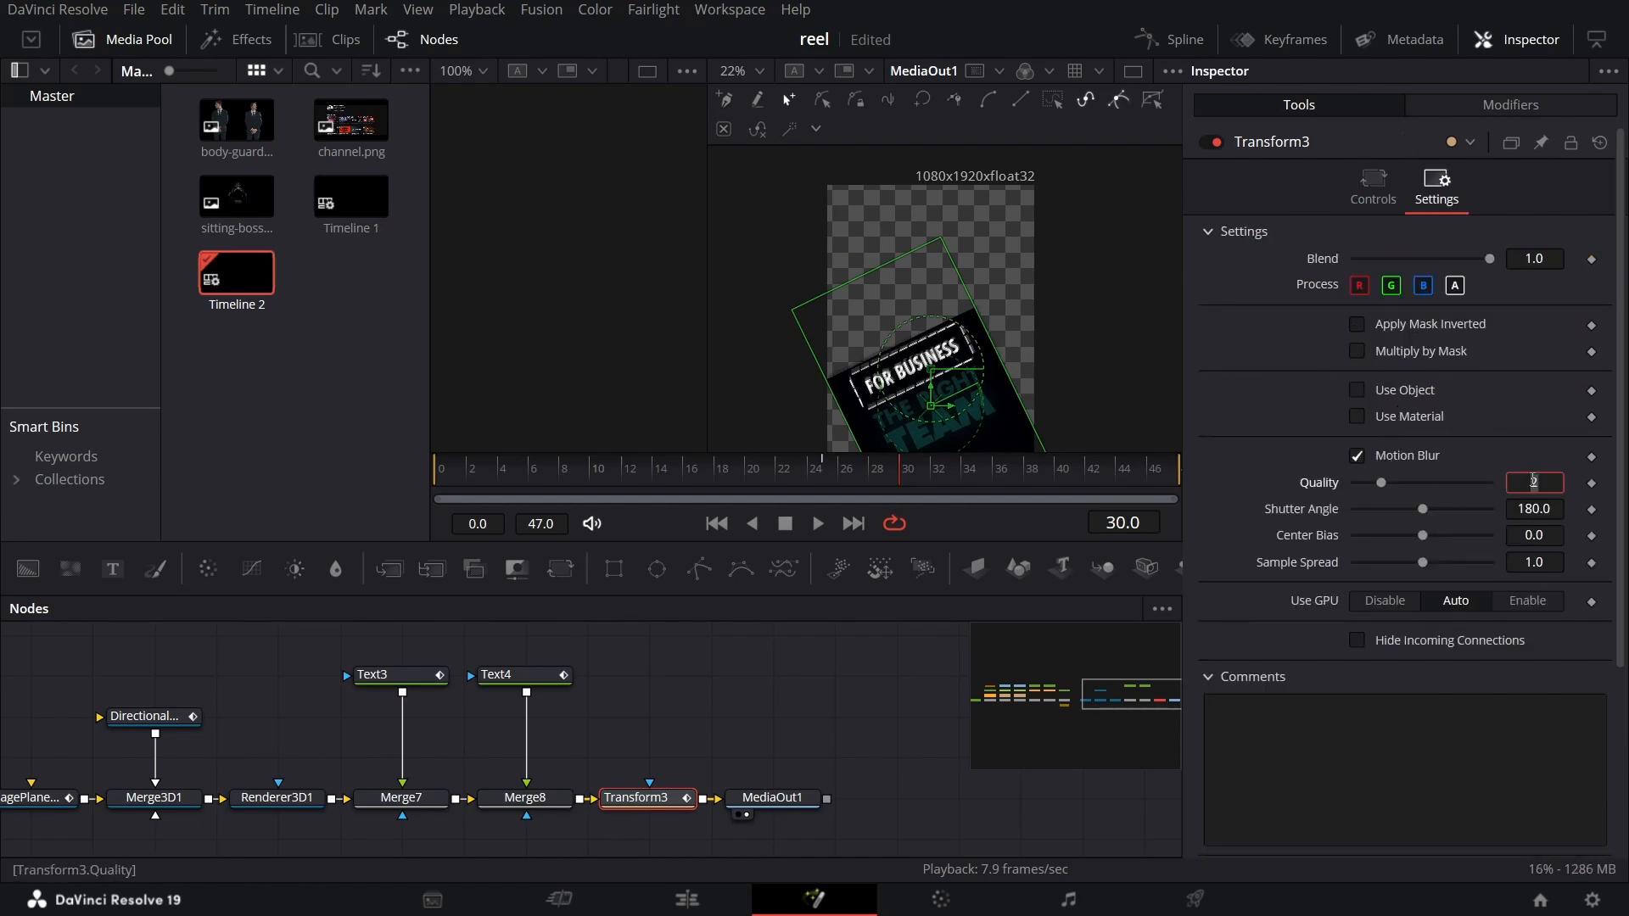
{"action": "type", "text": "5"}
{"action": "key", "text": "Tab"}
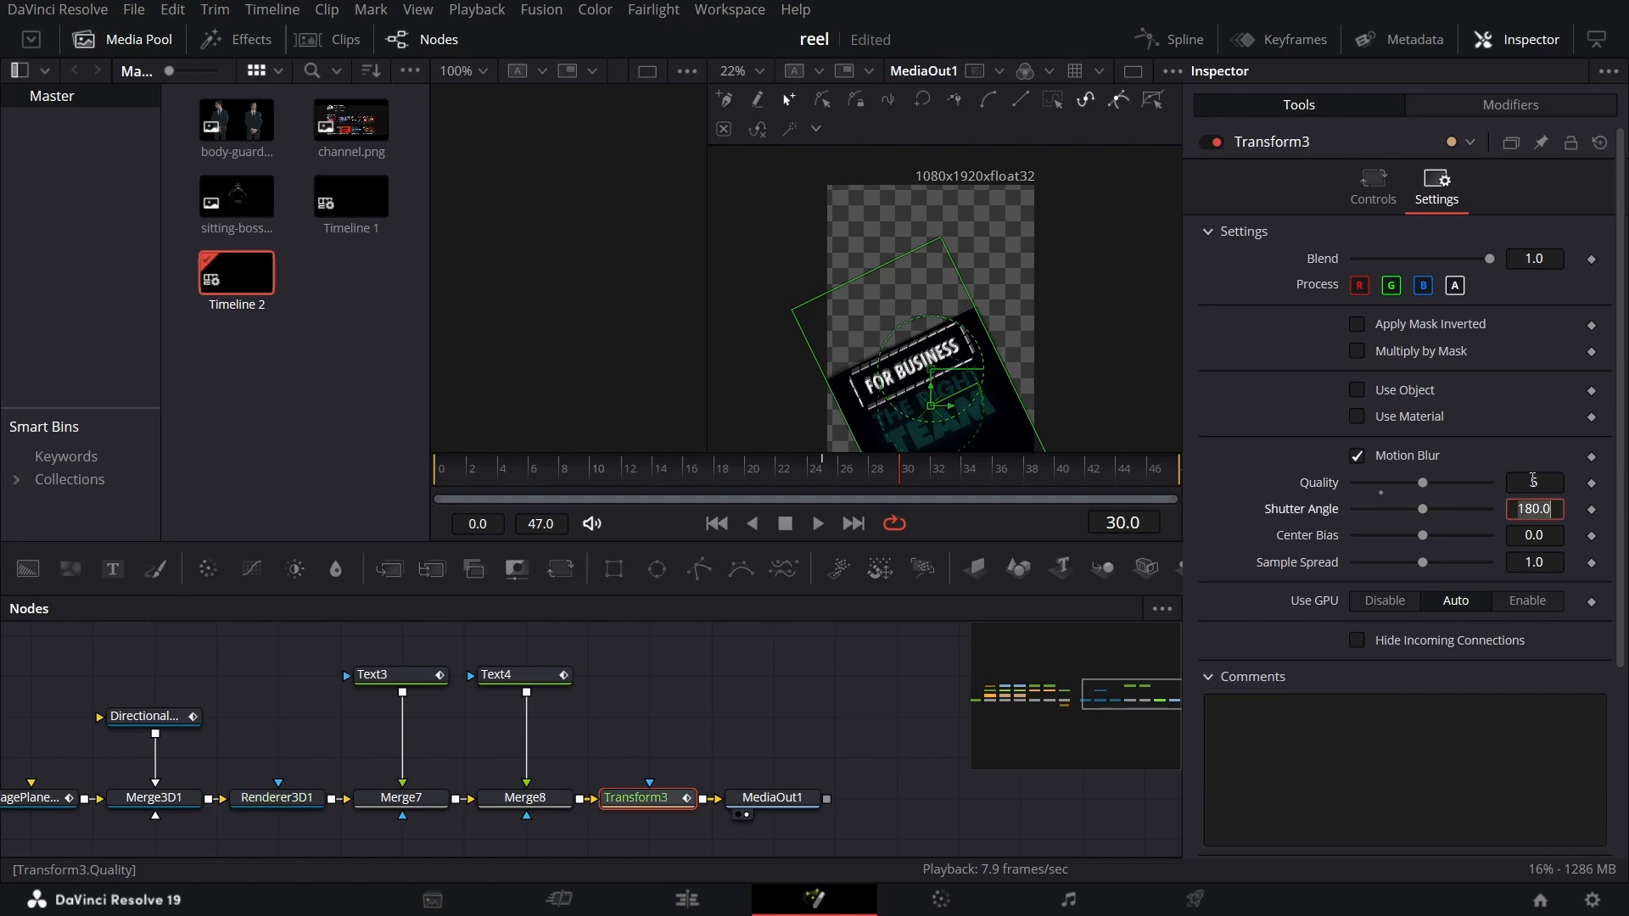
Play the composition from just before frame 25 to check Transform3's blurred tilt and shrink
{"action": "left_click", "coordinate": [766, 682]}
{"action": "left_click", "coordinate": [798, 475]}
{"action": "key", "text": "space"}
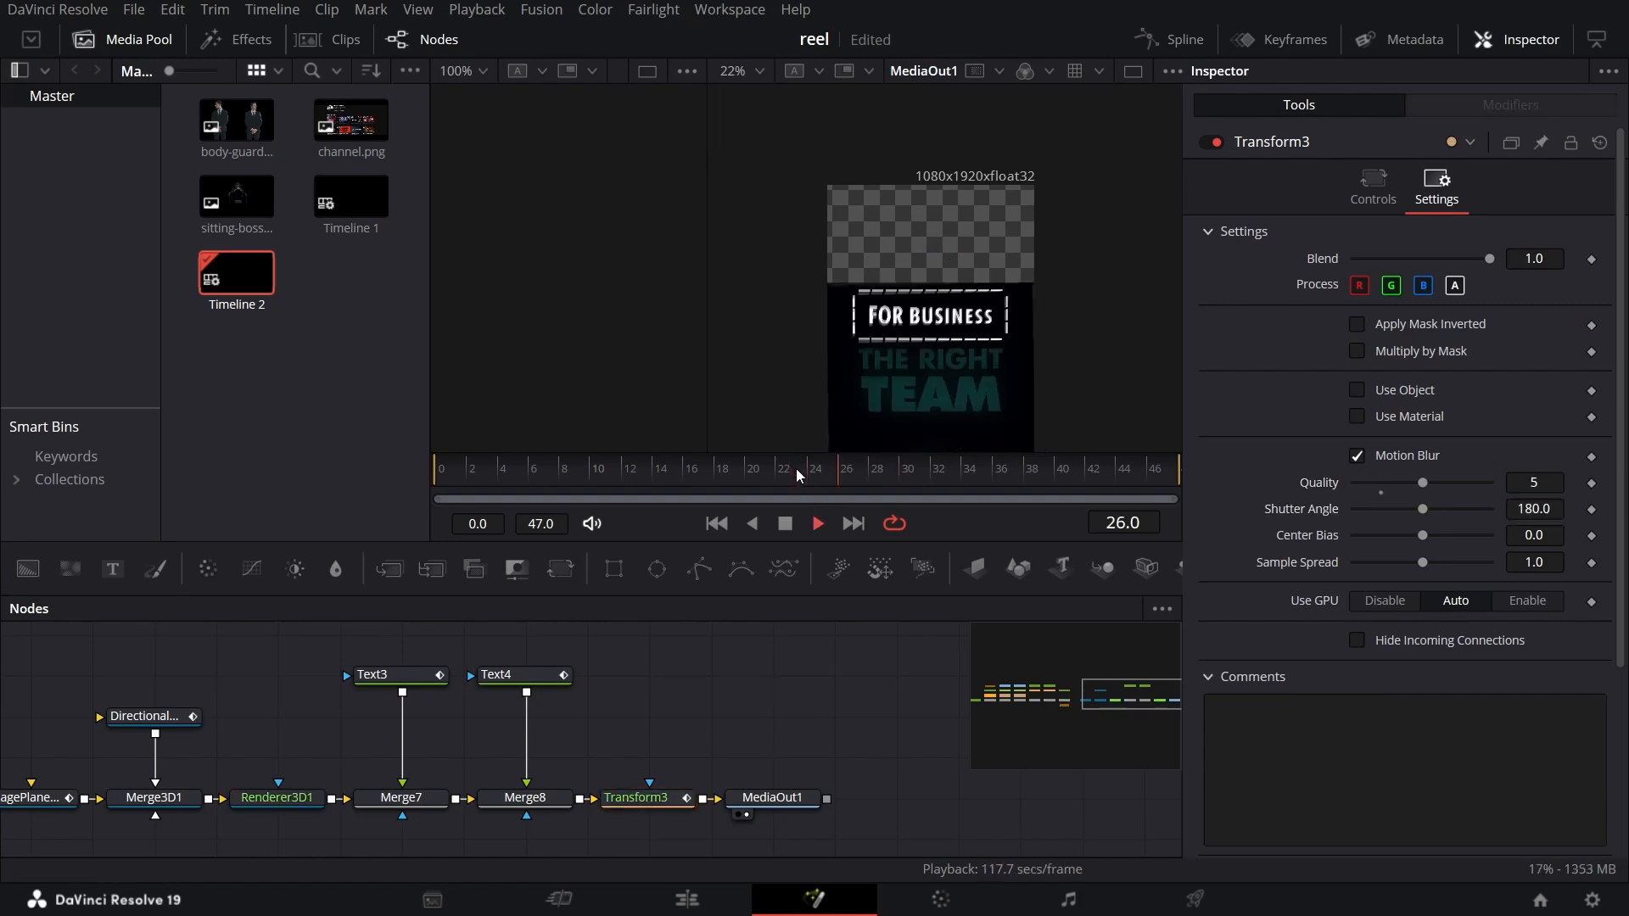
{"action": "key", "text": "space"}
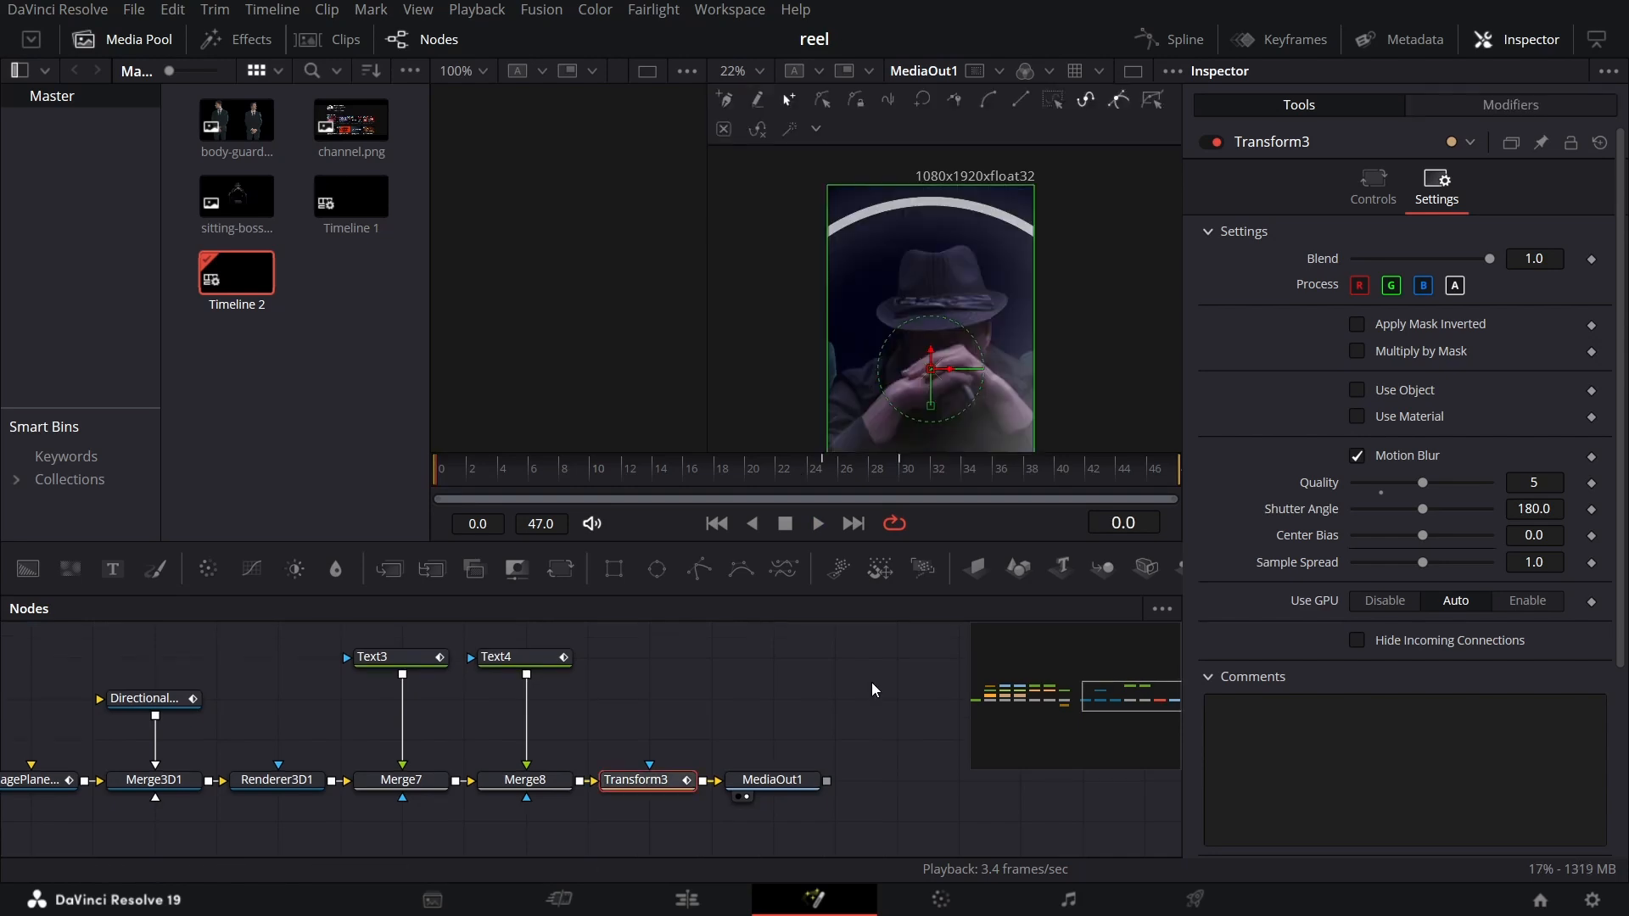
Insert a Merge between Transform3 and MediaOut1 and feed it a black Background masked by an Ellipse
{"action": "left_click_drag", "start_coordinate": [521, 699], "coordinate": [261, 706]}
{"action": "left_click_drag", "start_coordinate": [390, 568], "coordinate": [524, 809]}
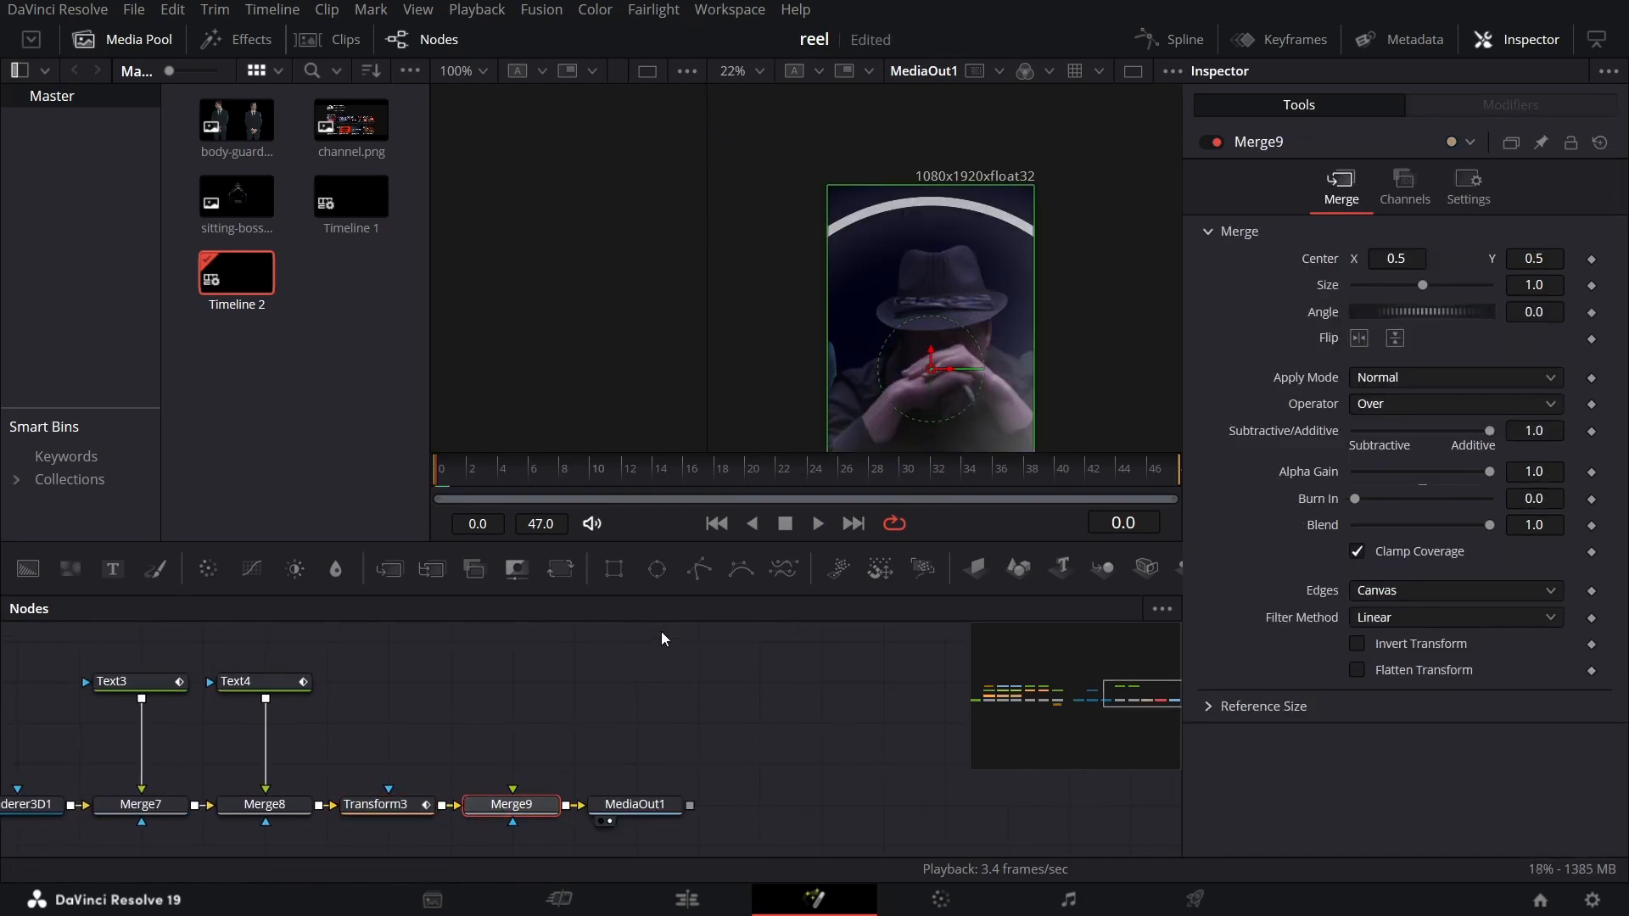
{"action": "left_click_drag", "start_coordinate": [656, 568], "coordinate": [549, 696]}
{"action": "left_click_drag", "start_coordinate": [28, 568], "coordinate": [610, 742]}
{"action": "left_click_drag", "start_coordinate": [557, 683], "coordinate": [544, 812]}
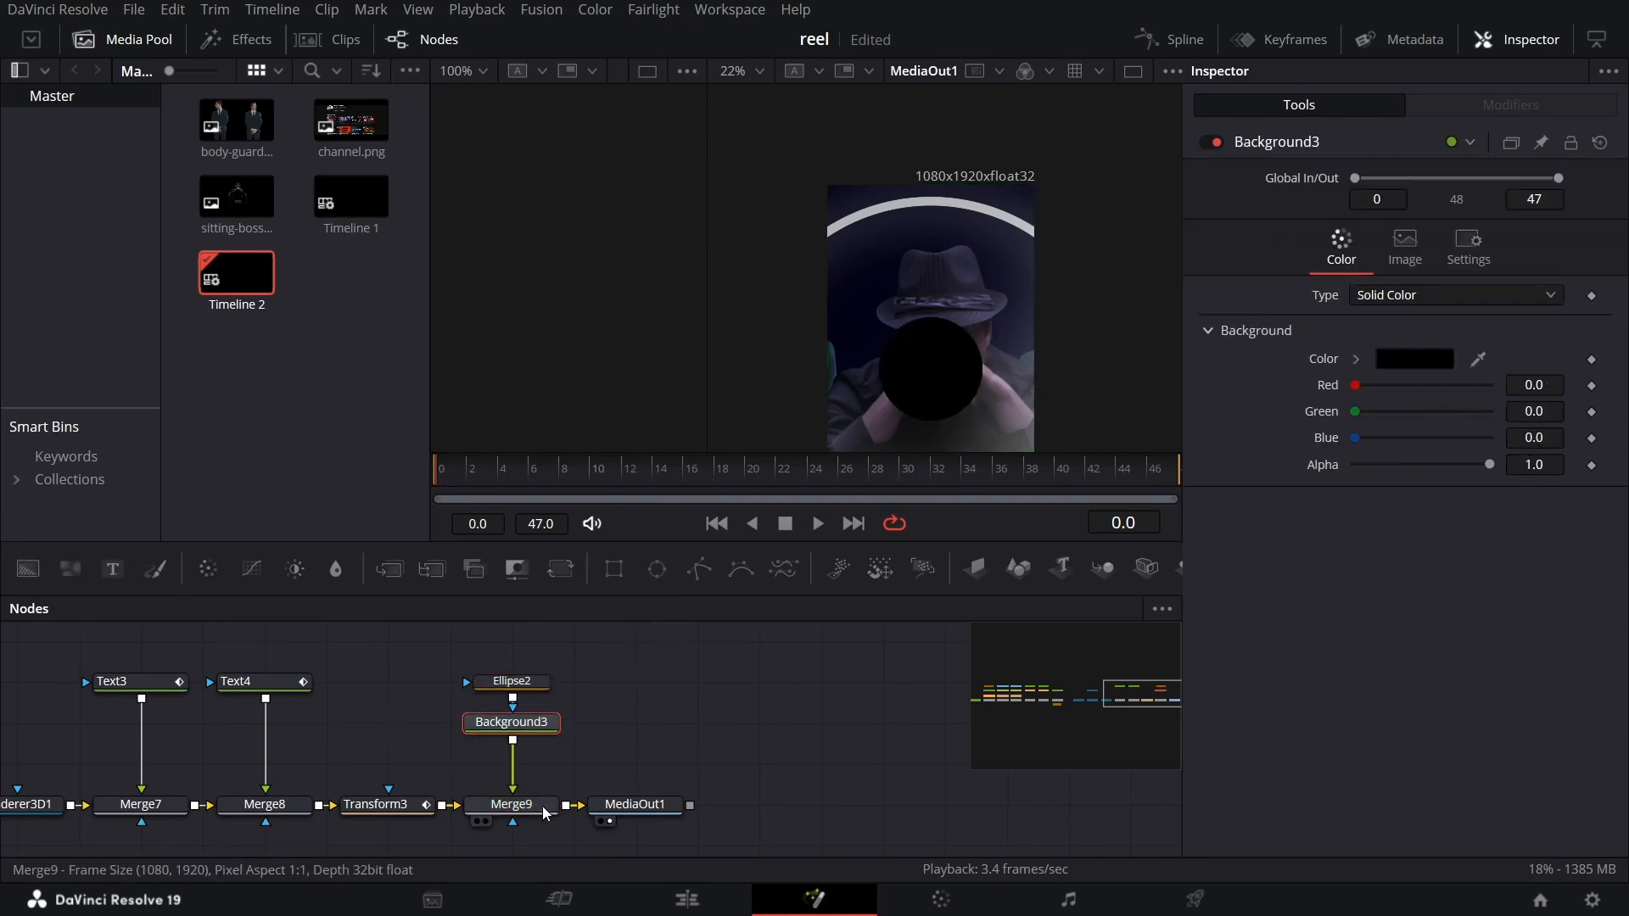
At frame 25, keyframe Ellipse2's width and height at 0
{"action": "left_click", "coordinate": [539, 689]}
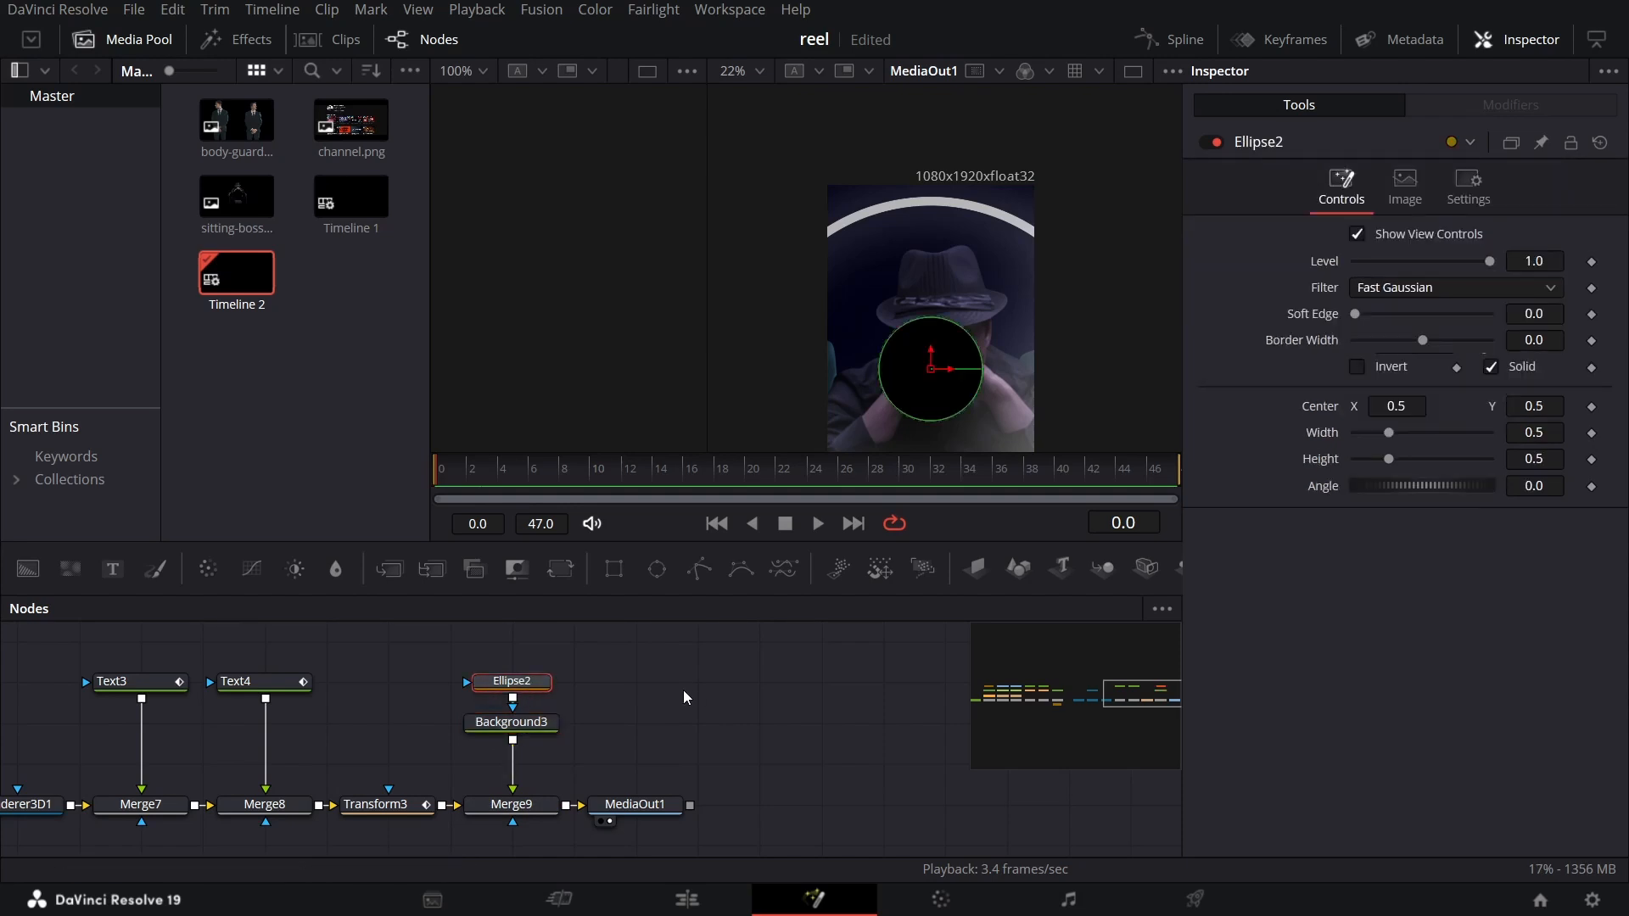
{"action": "left_click", "coordinate": [827, 475]}
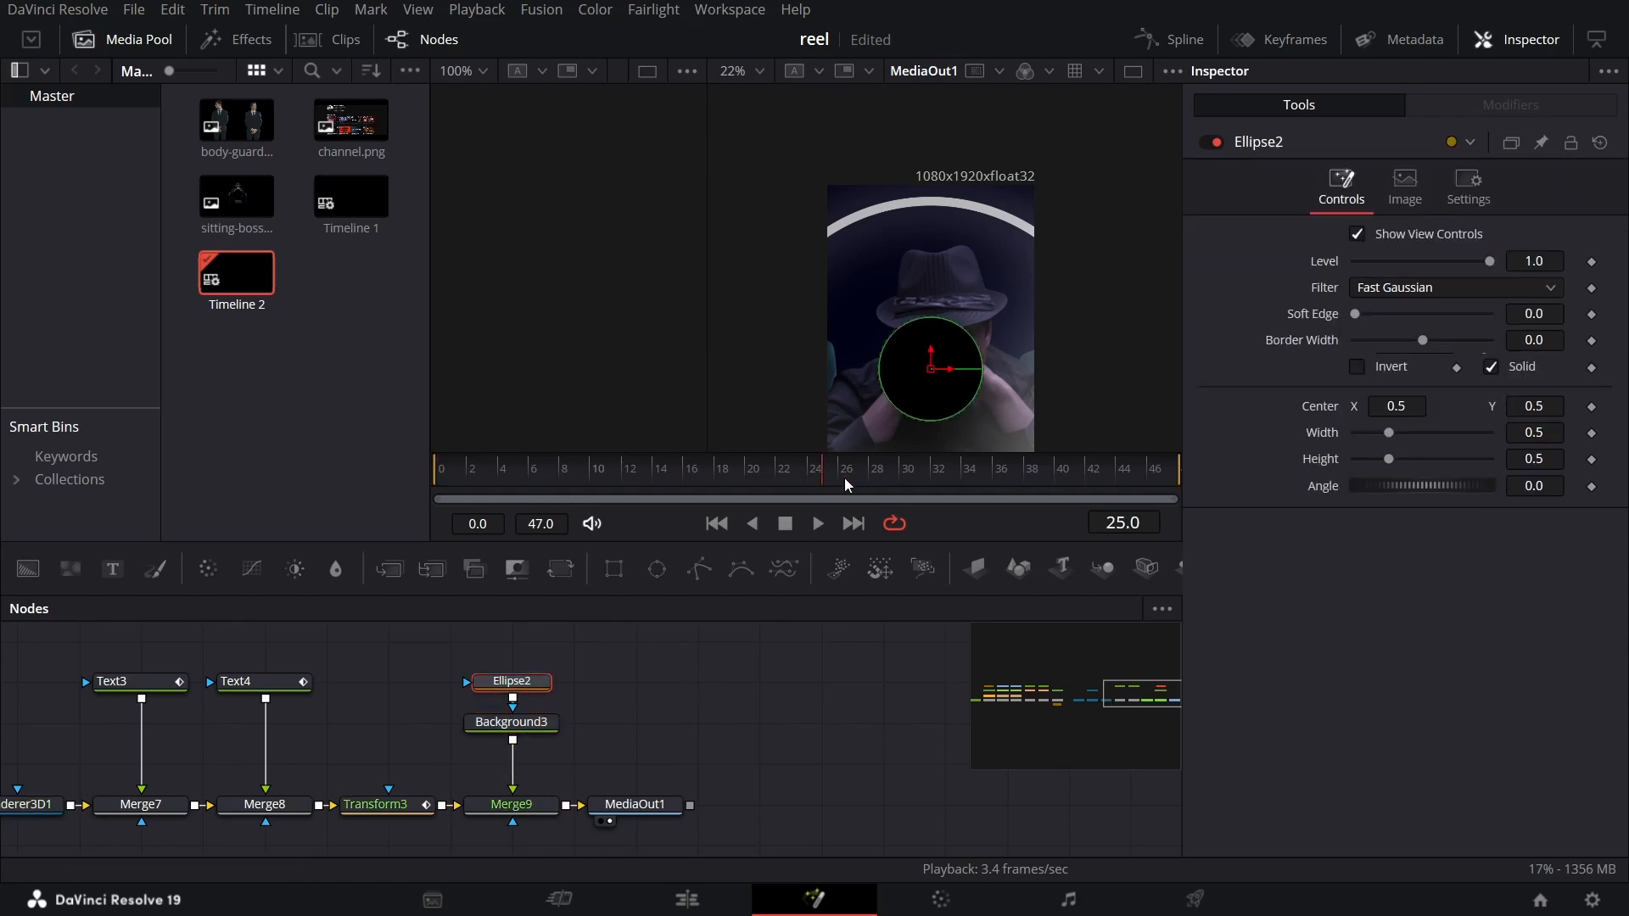
{"action": "left_click", "coordinate": [1591, 432]}
{"action": "left_click", "coordinate": [1591, 459]}
{"action": "left_click_drag", "start_coordinate": [1389, 459], "coordinate": [1325, 447]}
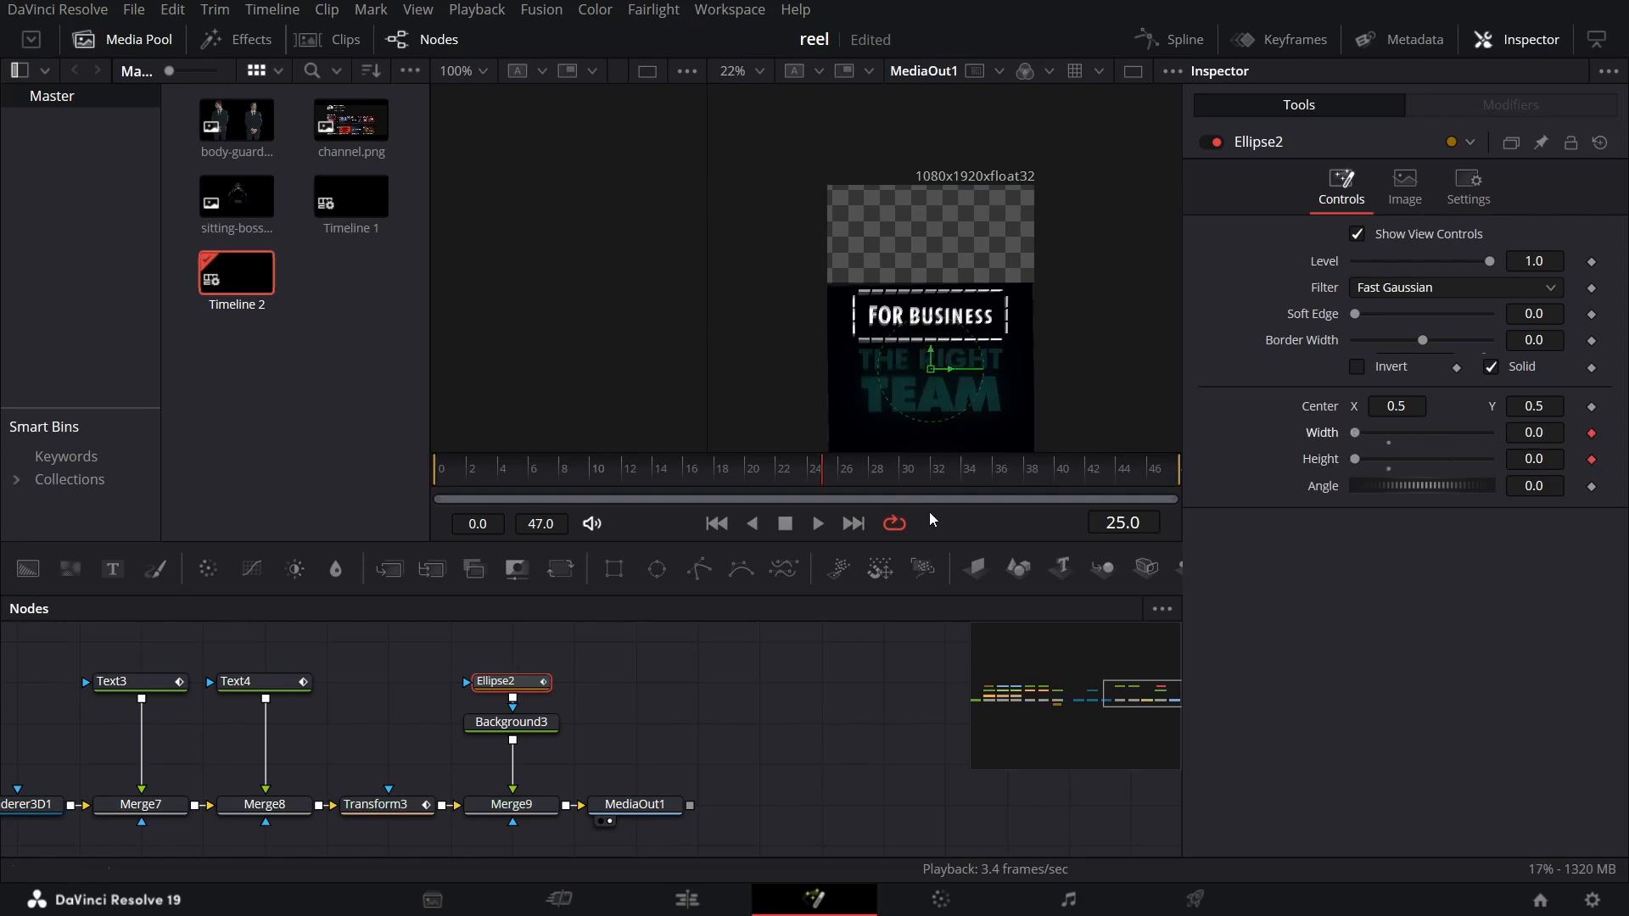
At frame 27, set Ellipse2's width and height to 2, and raise its soft edge to 0.2
{"action": "left_click", "coordinate": [1527, 434]}
{"action": "type", "text": "2"}
{"action": "left_click", "coordinate": [1544, 458]}
{"action": "type", "text": "2"}
{"action": "key", "text": "Return"}
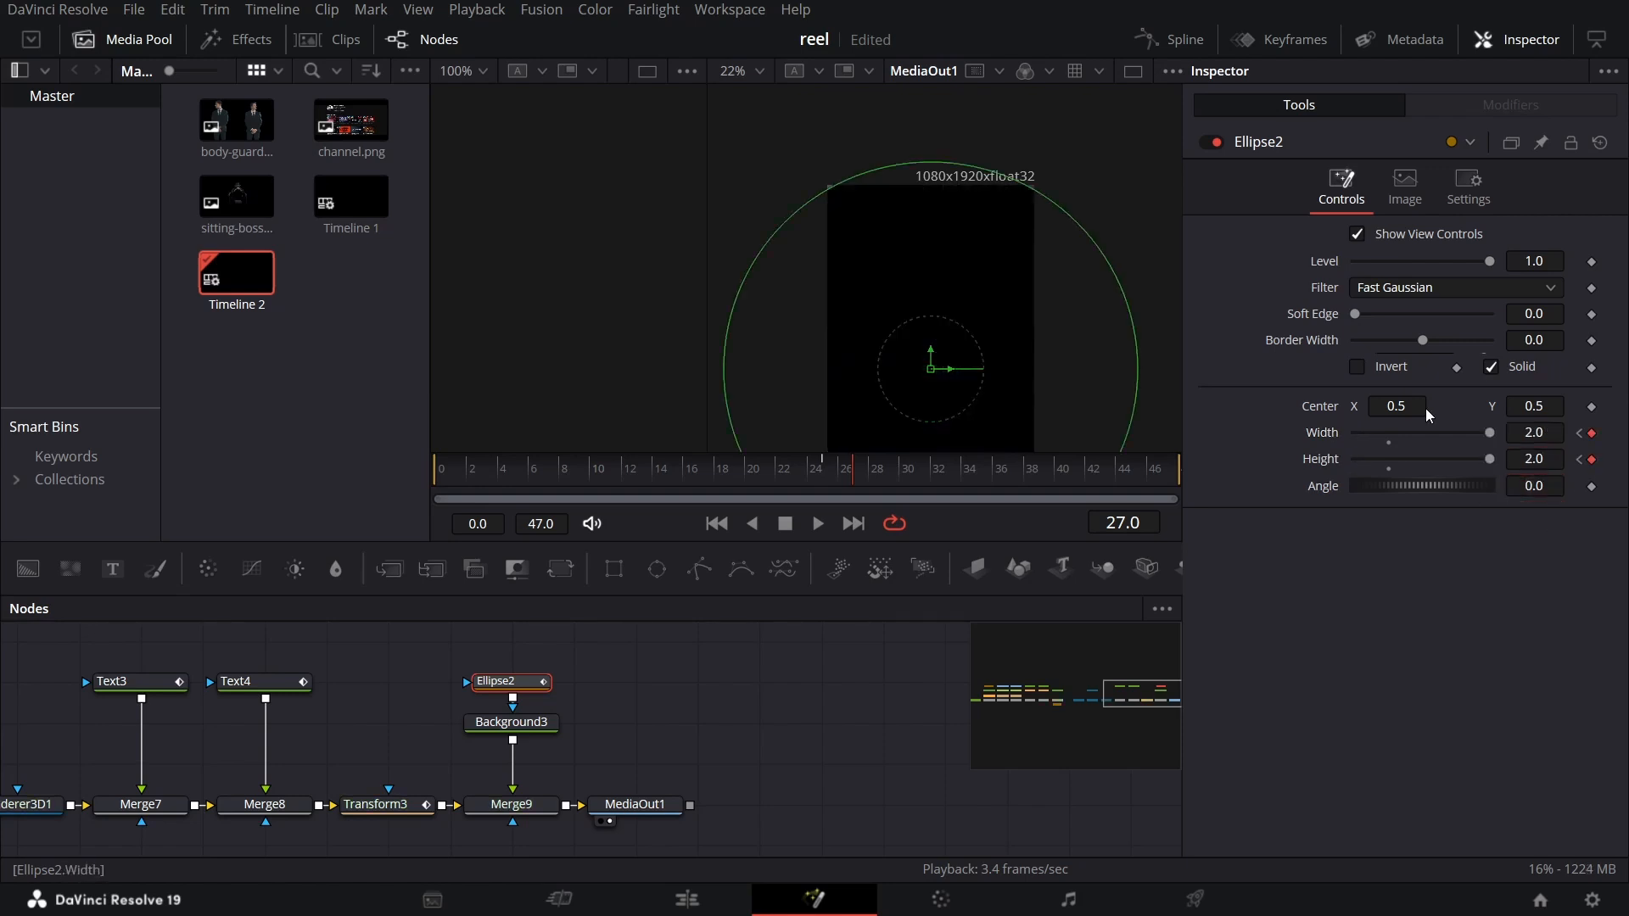
{"action": "left_click_drag", "start_coordinate": [1357, 317], "coordinate": [1533, 339]}
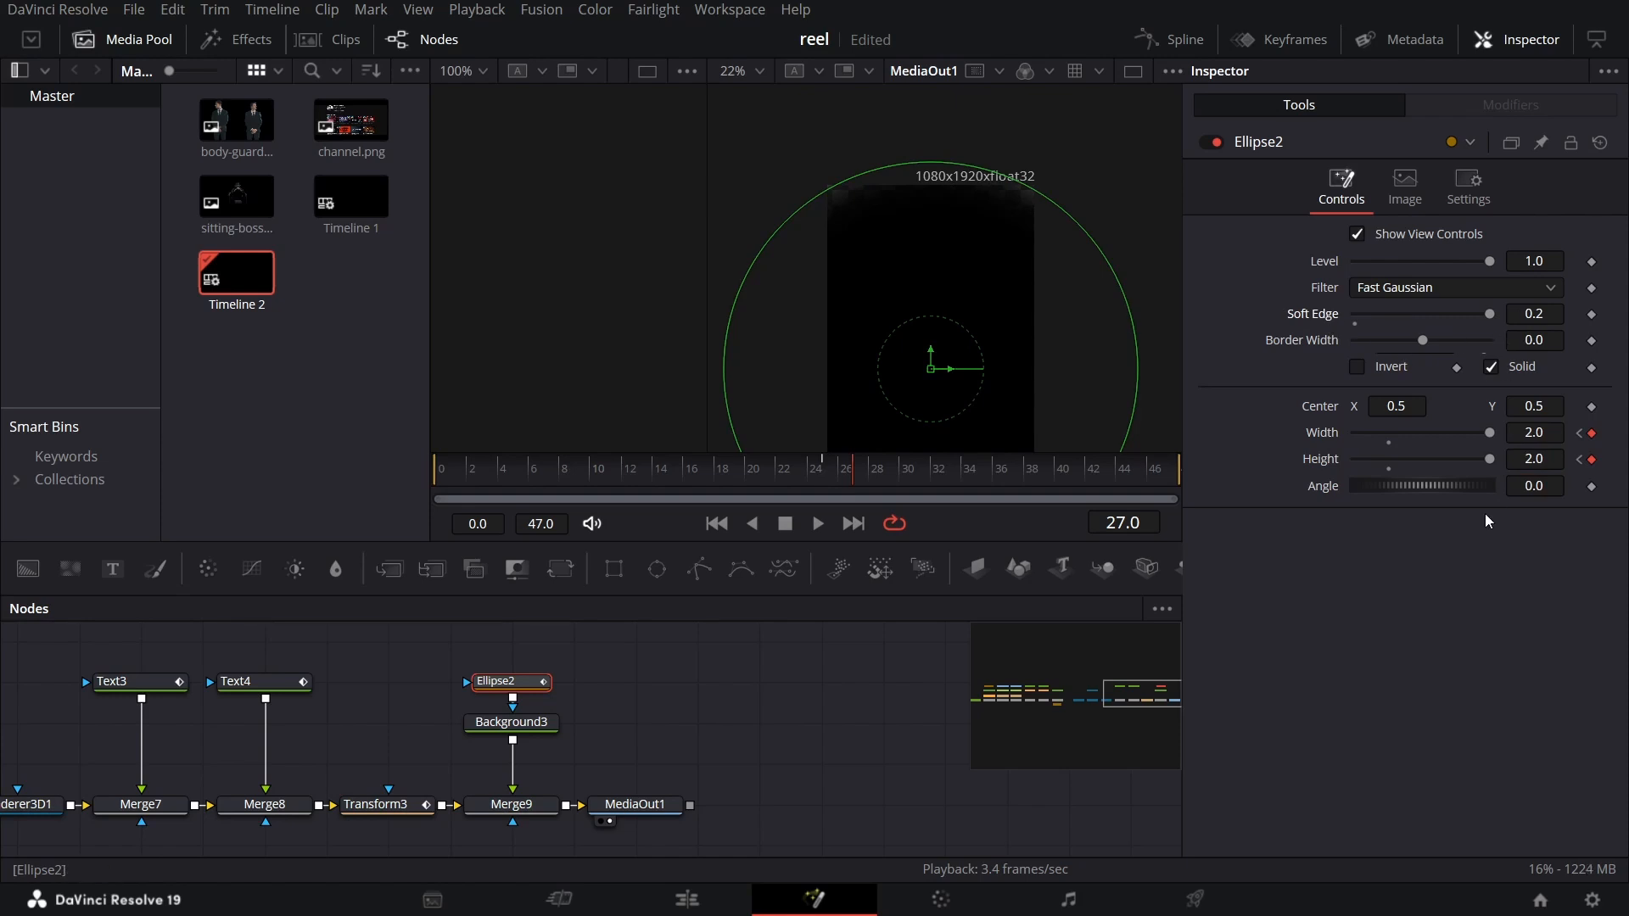
Play the frames around 25 to check the growing black ellipse
{"action": "left_click", "coordinate": [802, 466]}
{"action": "key", "text": "space"}
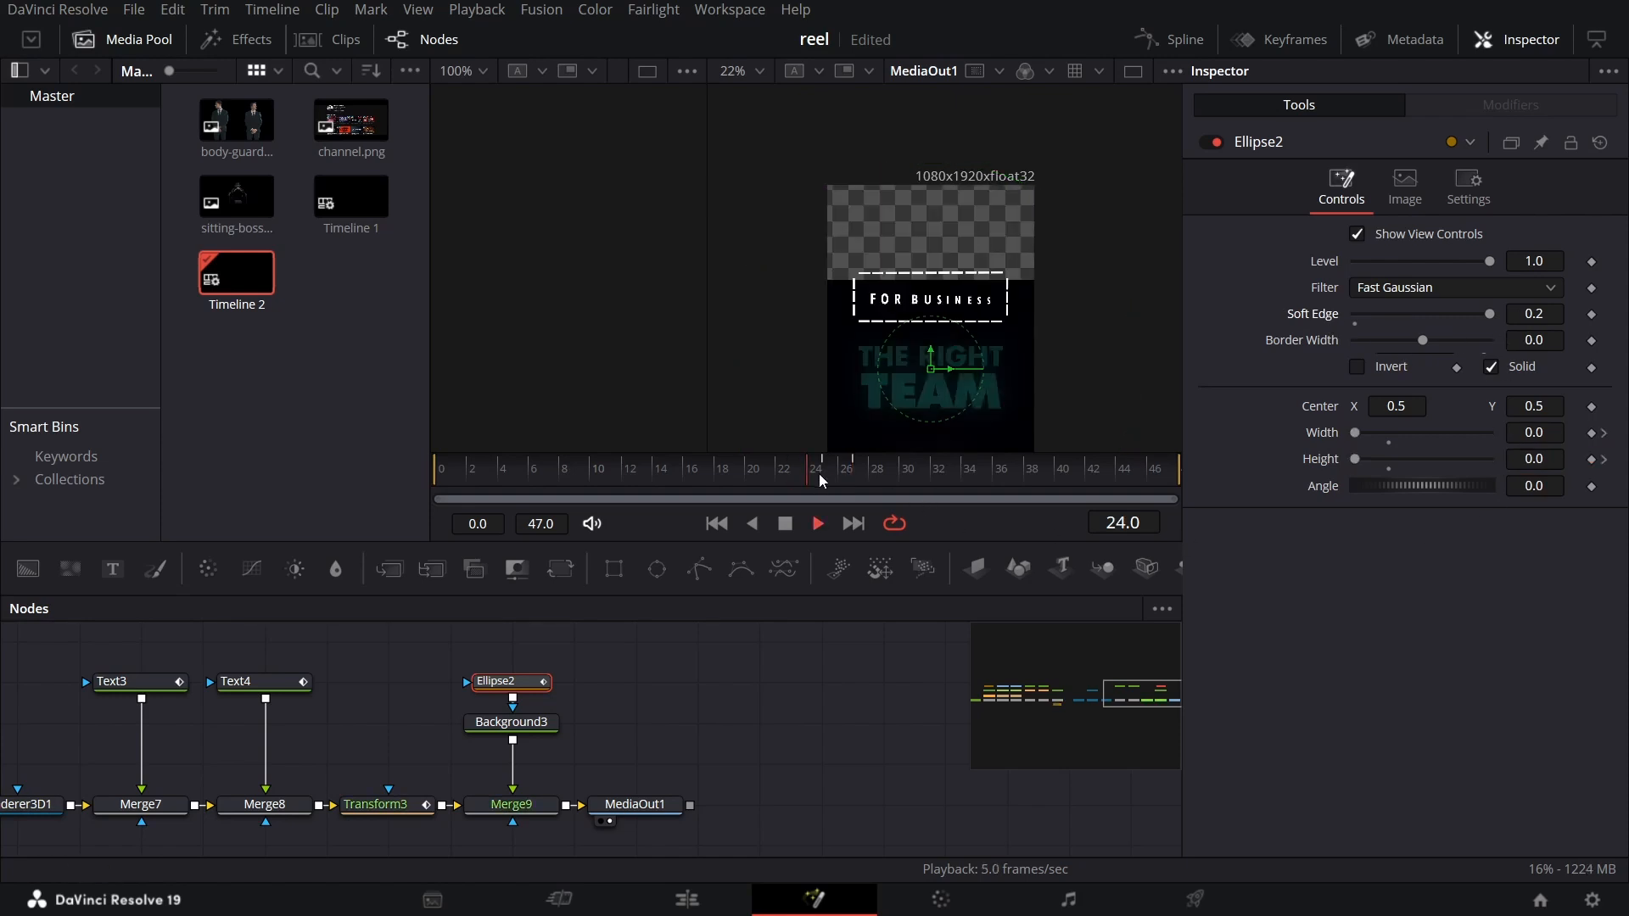
{"action": "key", "text": "space"}
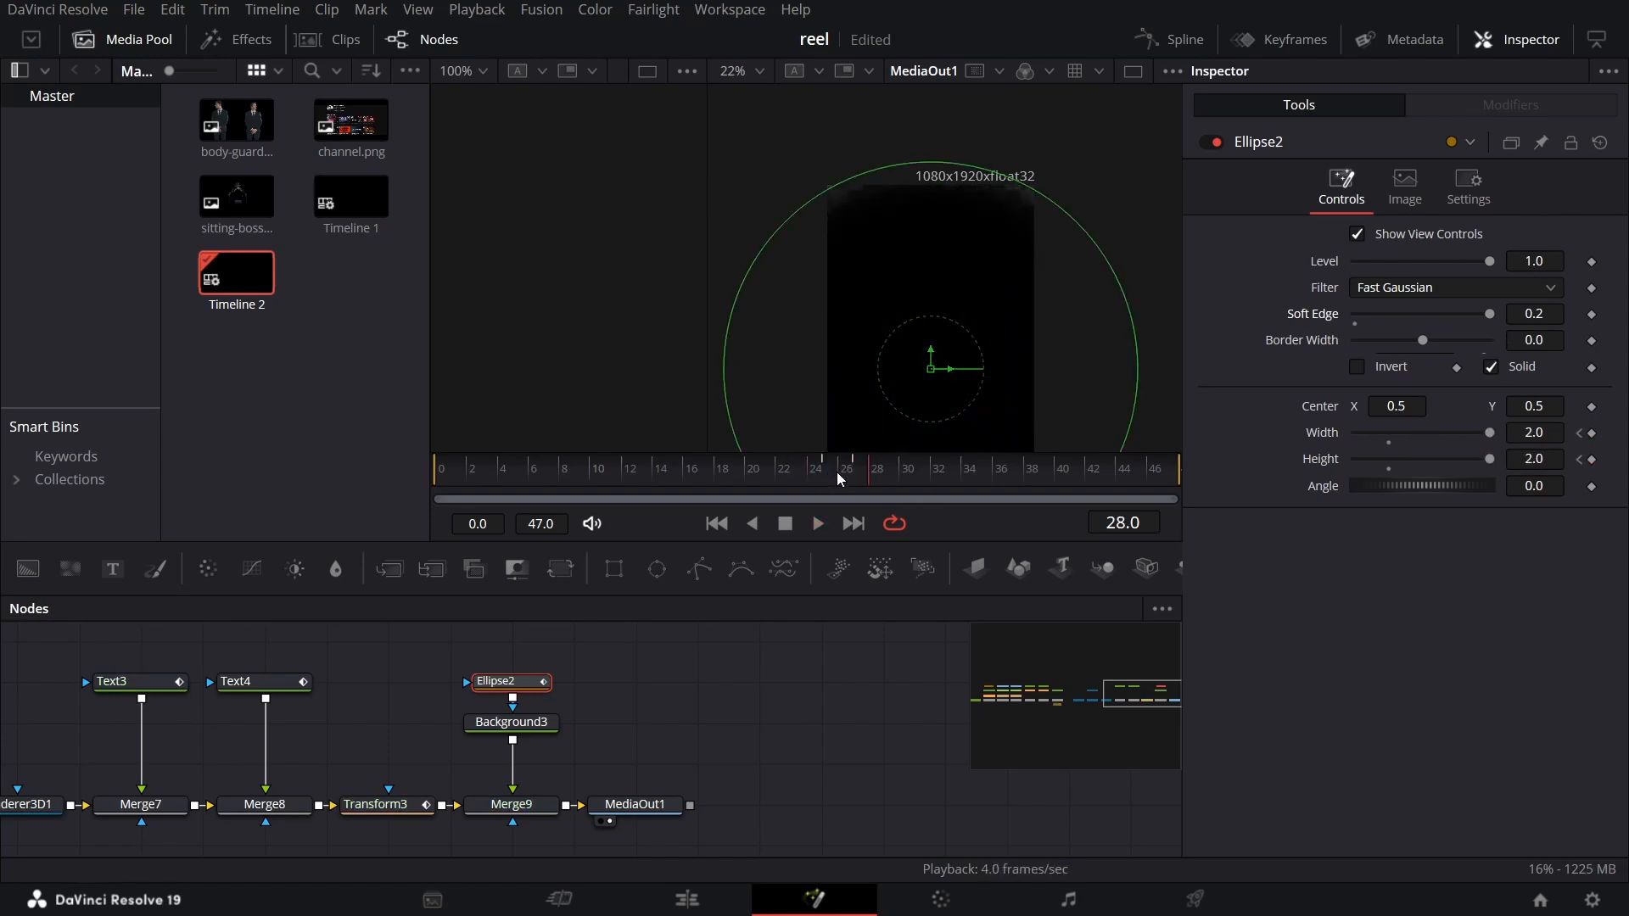
Change Merge9's apply mode to Screen
{"action": "left_click", "coordinate": [523, 813]}
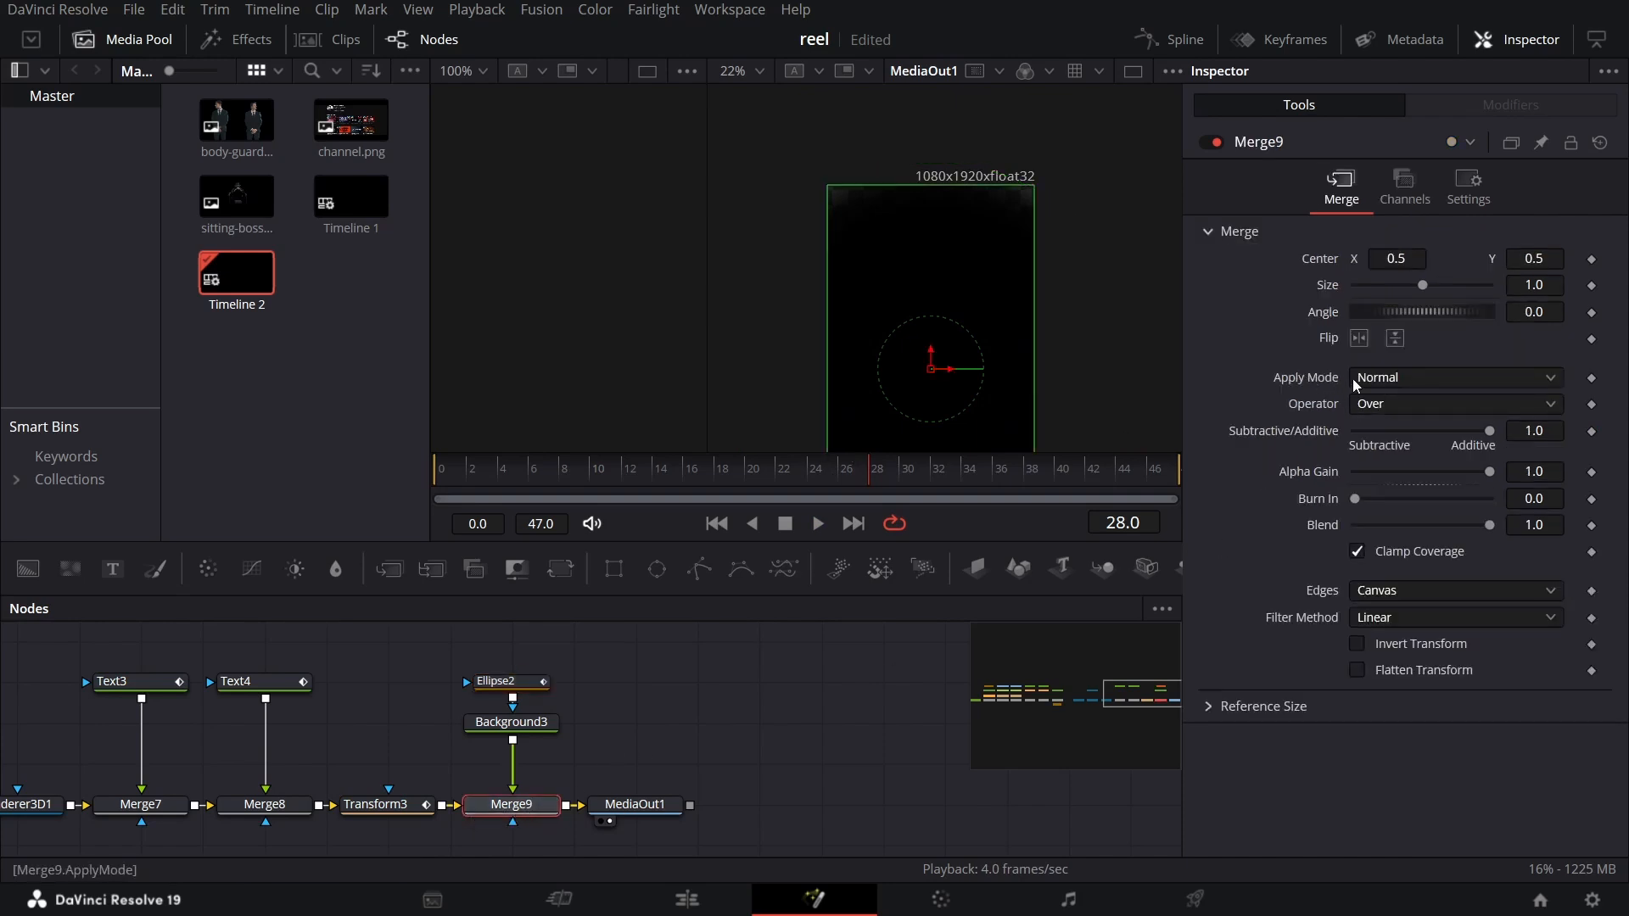
{"action": "left_click", "coordinate": [1417, 382]}
{"action": "left_click", "coordinate": [1391, 430]}
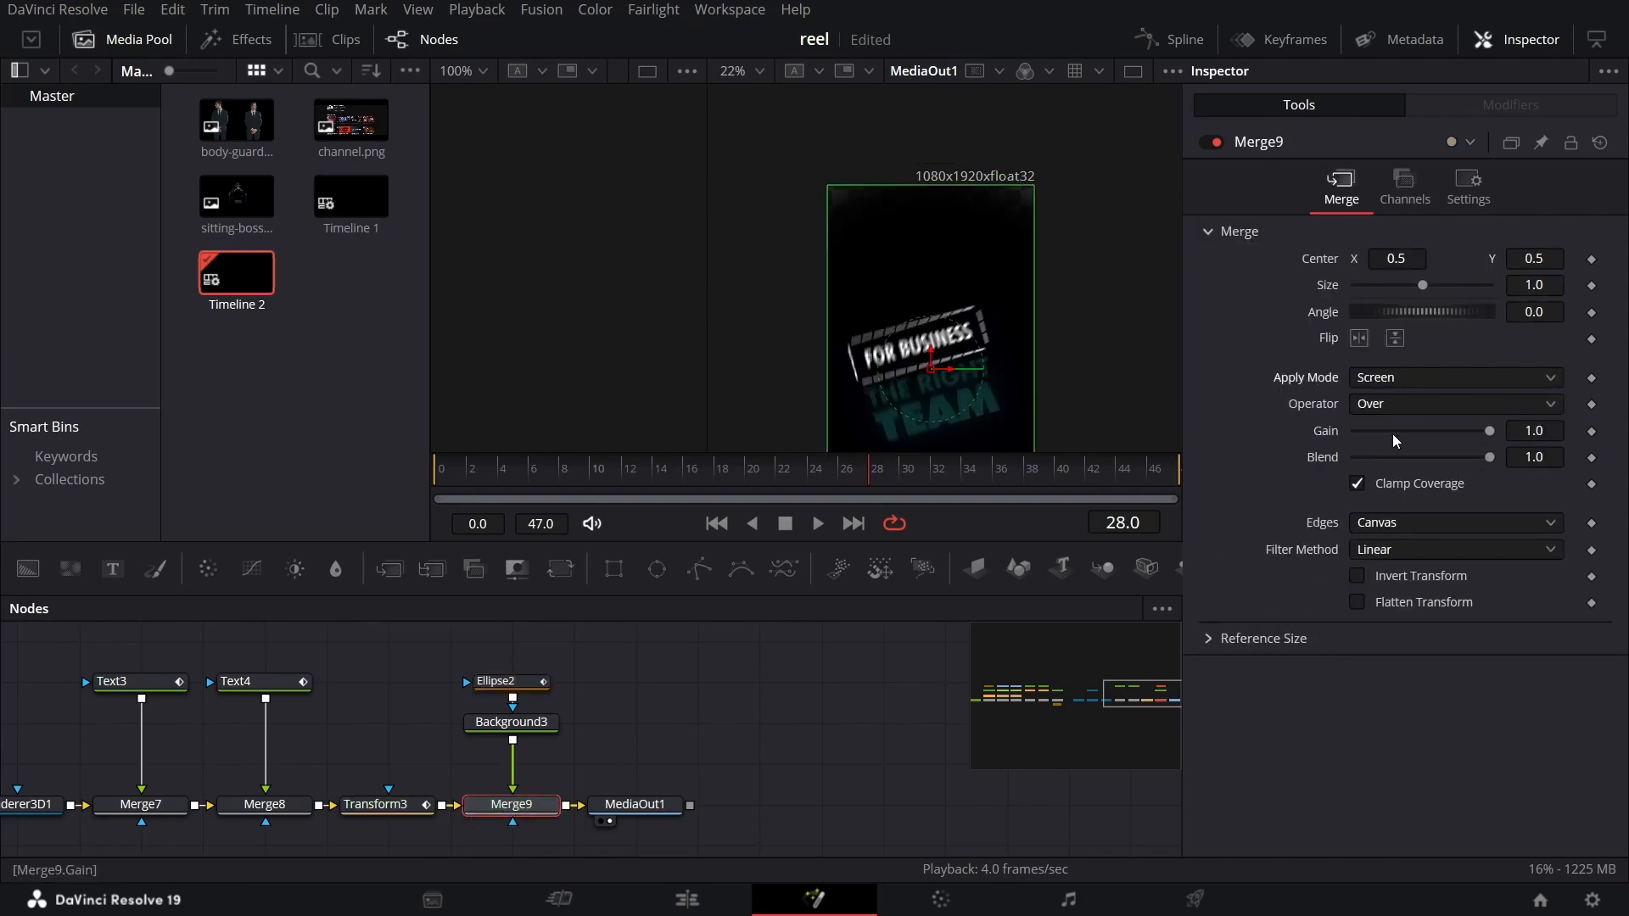
Play the ending frames to check the transition with the Screen blend
{"action": "left_click", "coordinate": [782, 466]}
{"action": "key", "text": "space"}
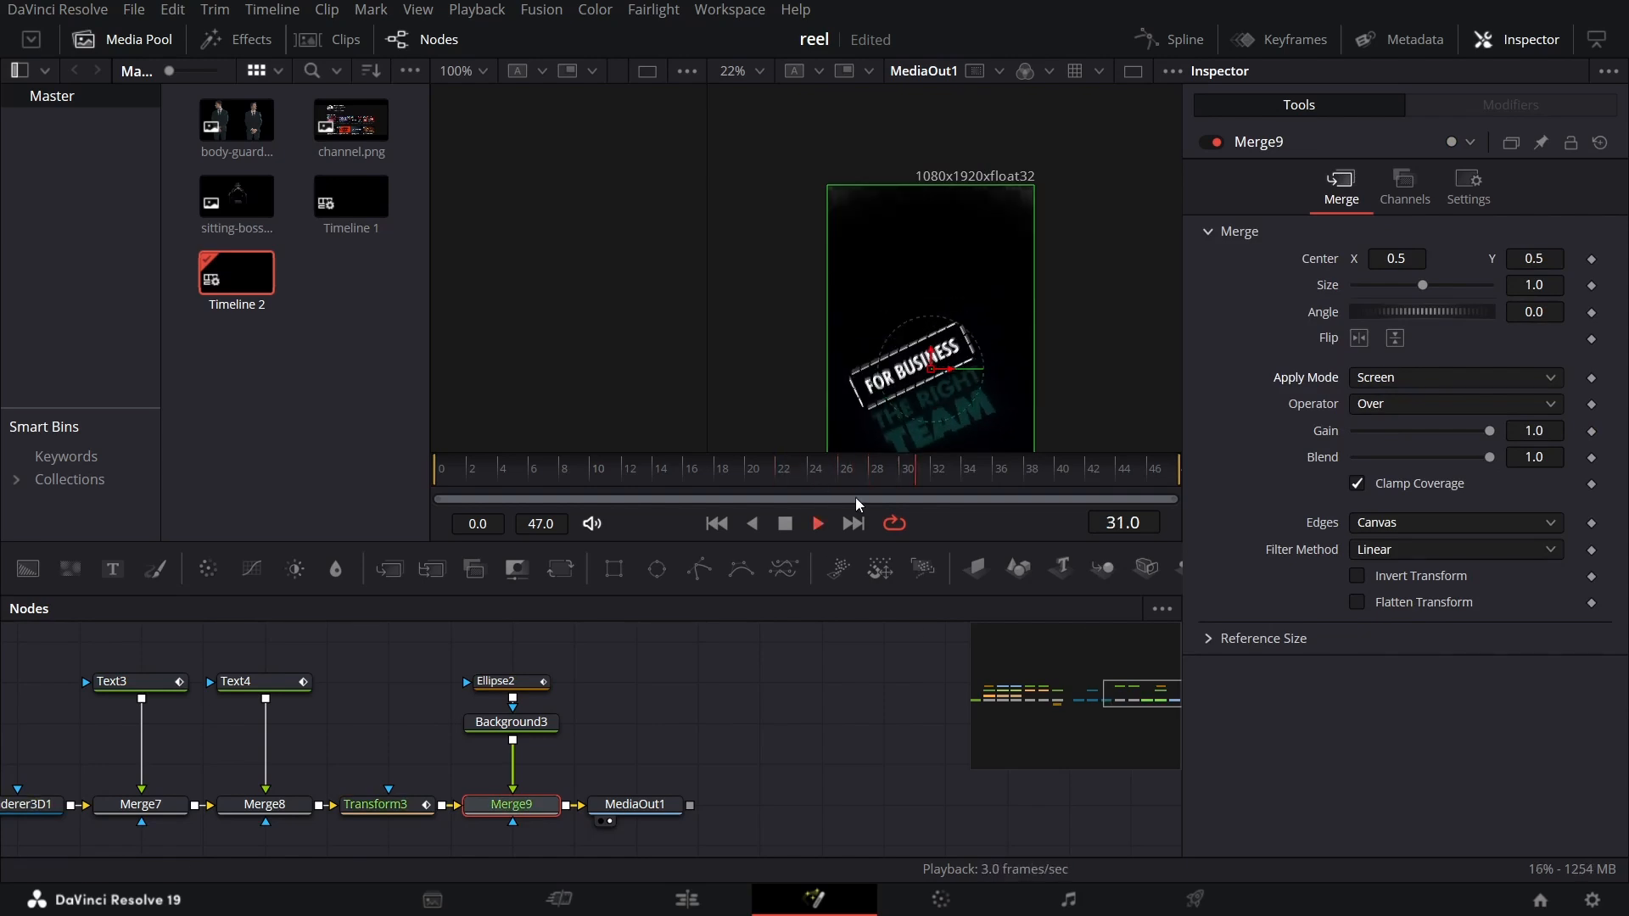
{"action": "key", "text": "space"}
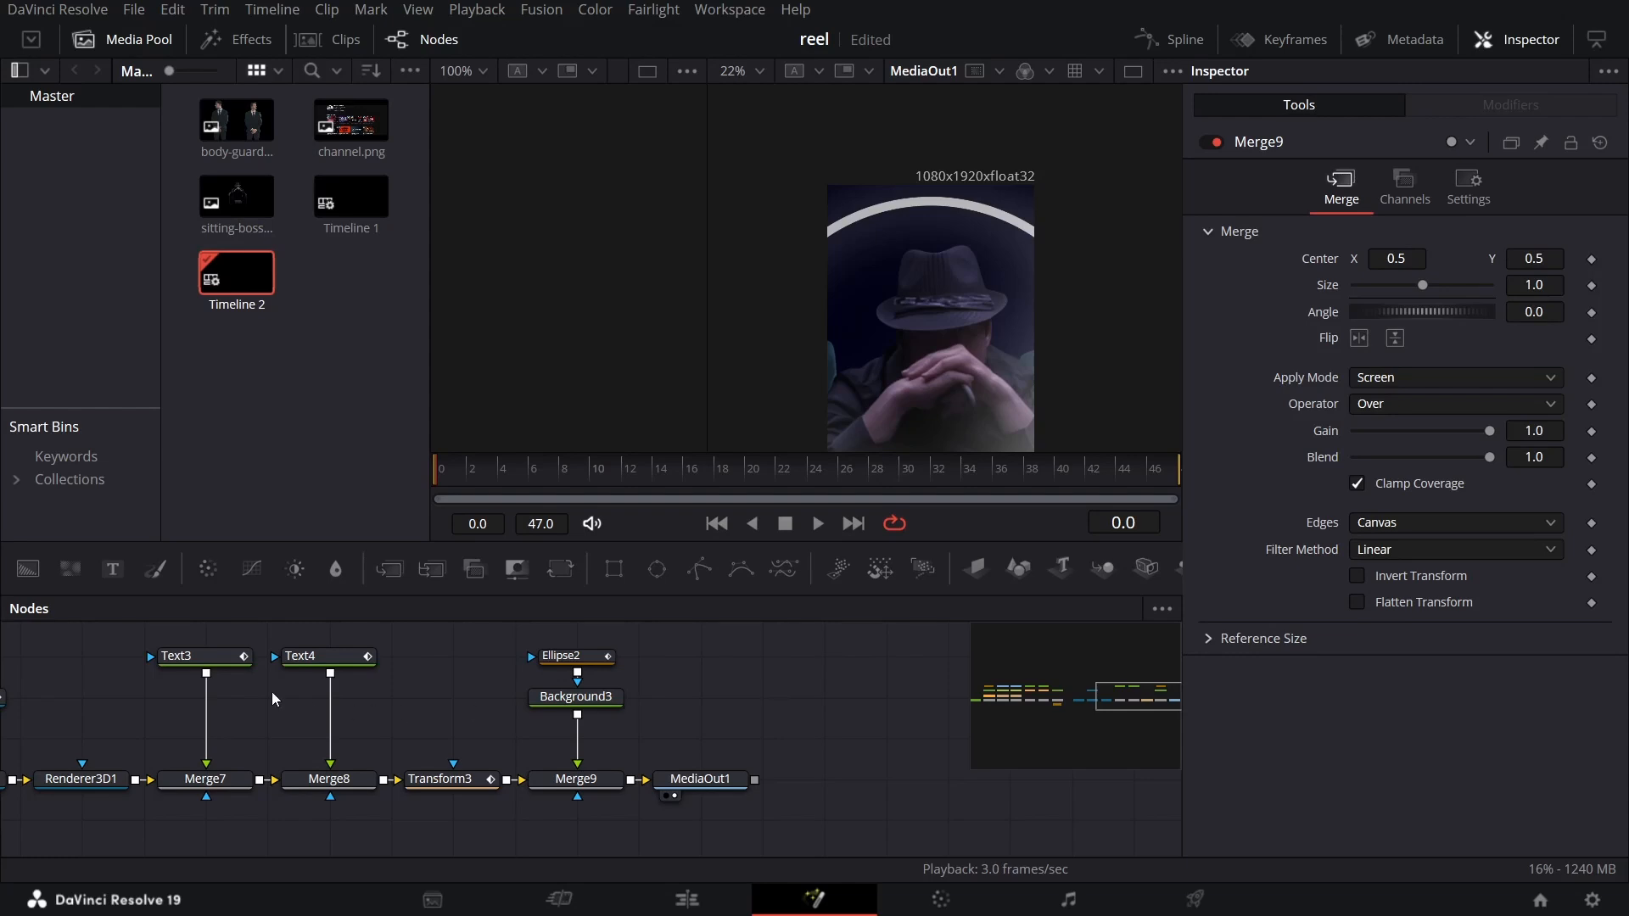
Set the alpha of Background1, at the start of the node chain, to 0
{"action": "left_click_drag", "start_coordinate": [336, 709], "coordinate": [957, 712]}
{"action": "left_click_drag", "start_coordinate": [187, 673], "coordinate": [1102, 676]}
{"action": "left_click", "coordinate": [434, 789]}
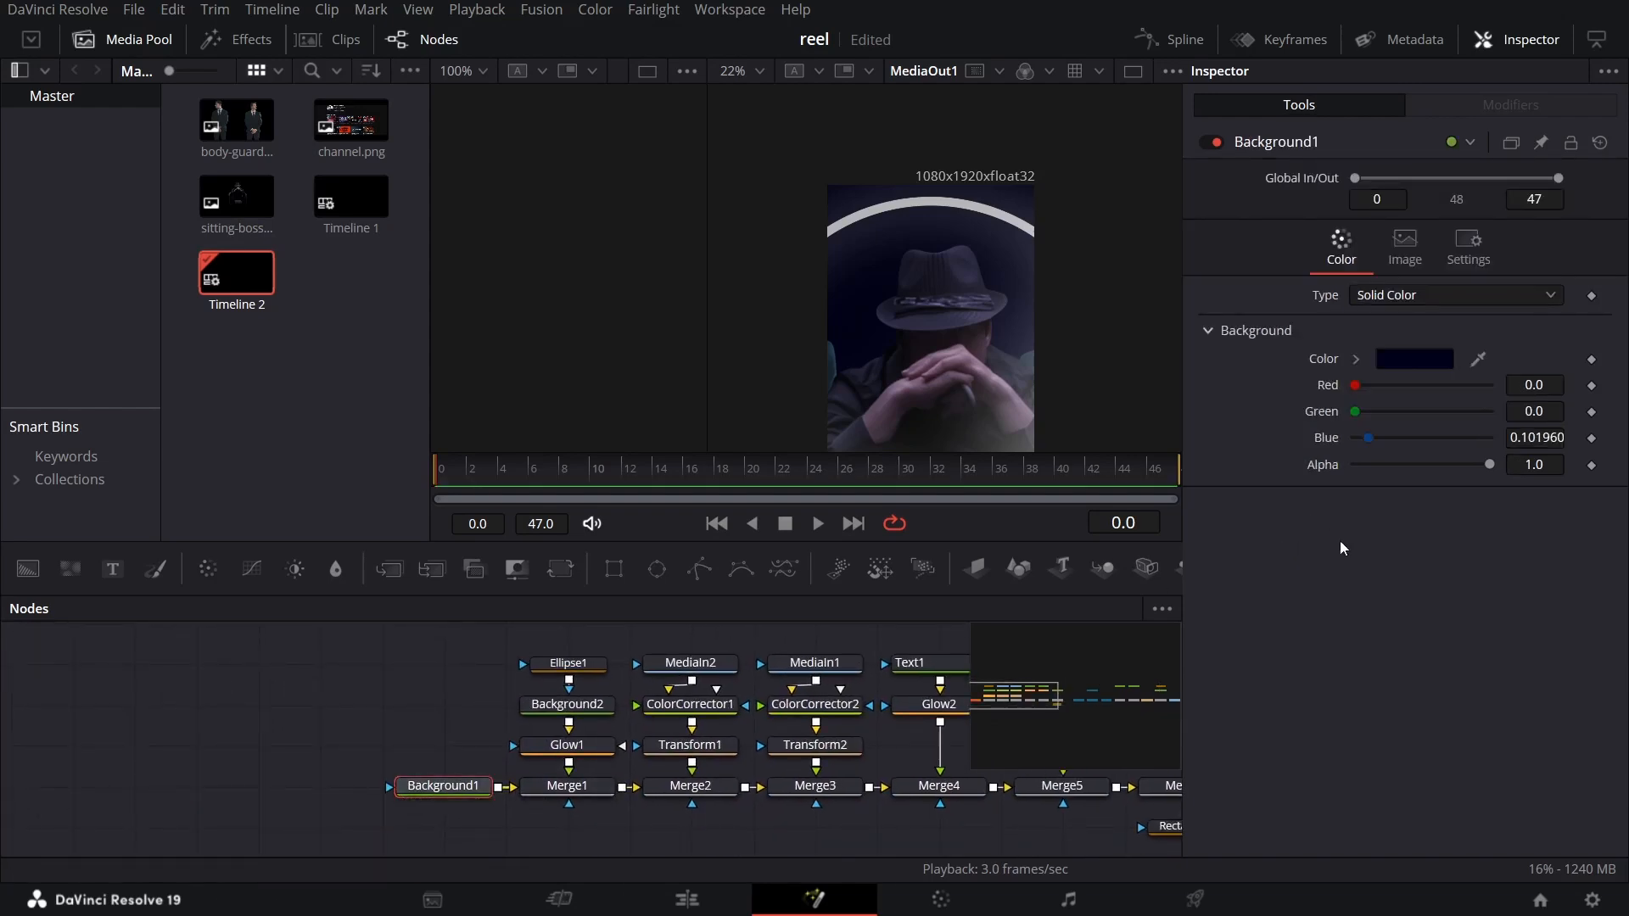
{"action": "left_click_drag", "start_coordinate": [1486, 465], "coordinate": [1313, 470]}
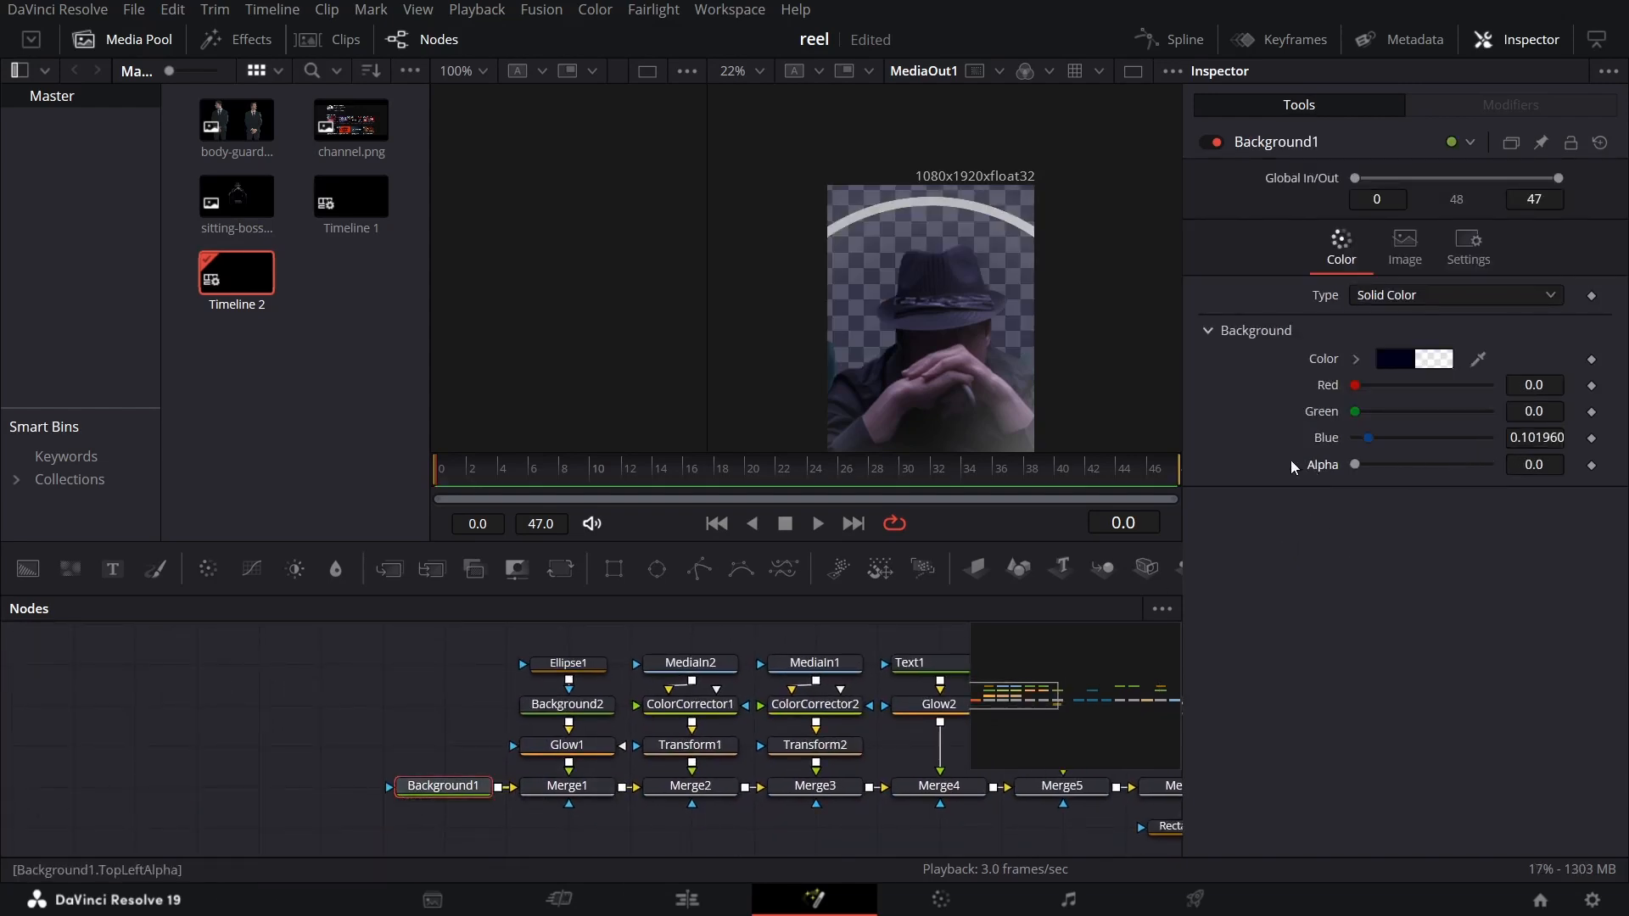
{"action": "left_click", "coordinate": [1355, 360]}
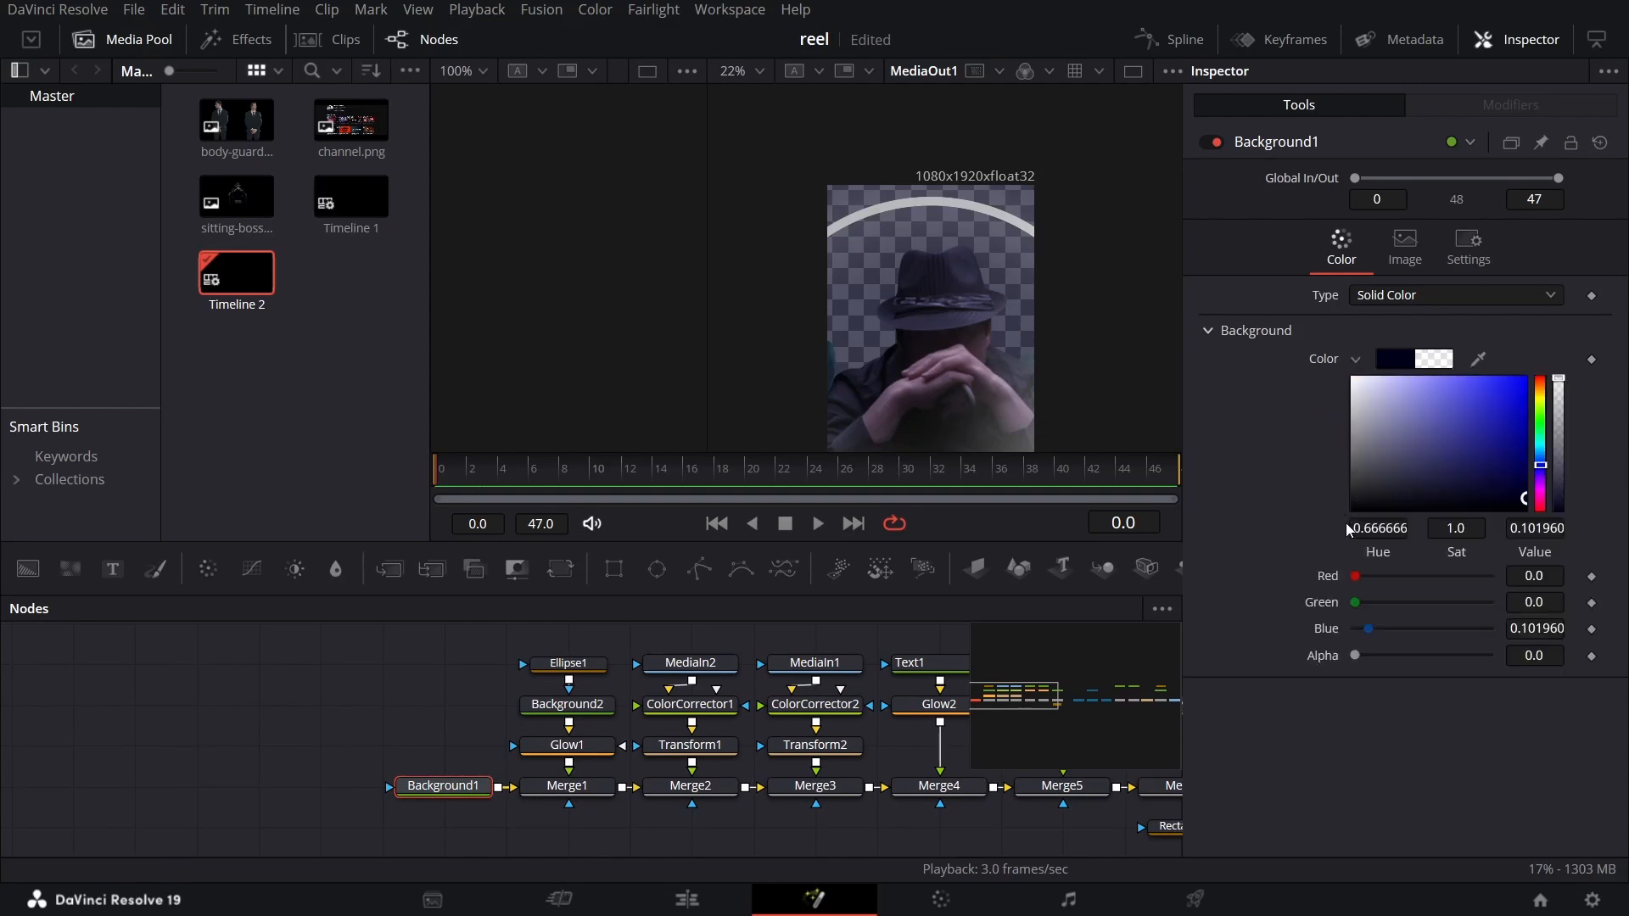
{"action": "left_click", "coordinate": [1356, 361]}
Switch to the Edit page, play the timeline and inspect the lower edge of the frame around frame 11
{"action": "left_click_drag", "start_coordinate": [831, 741], "coordinate": [560, 723]}
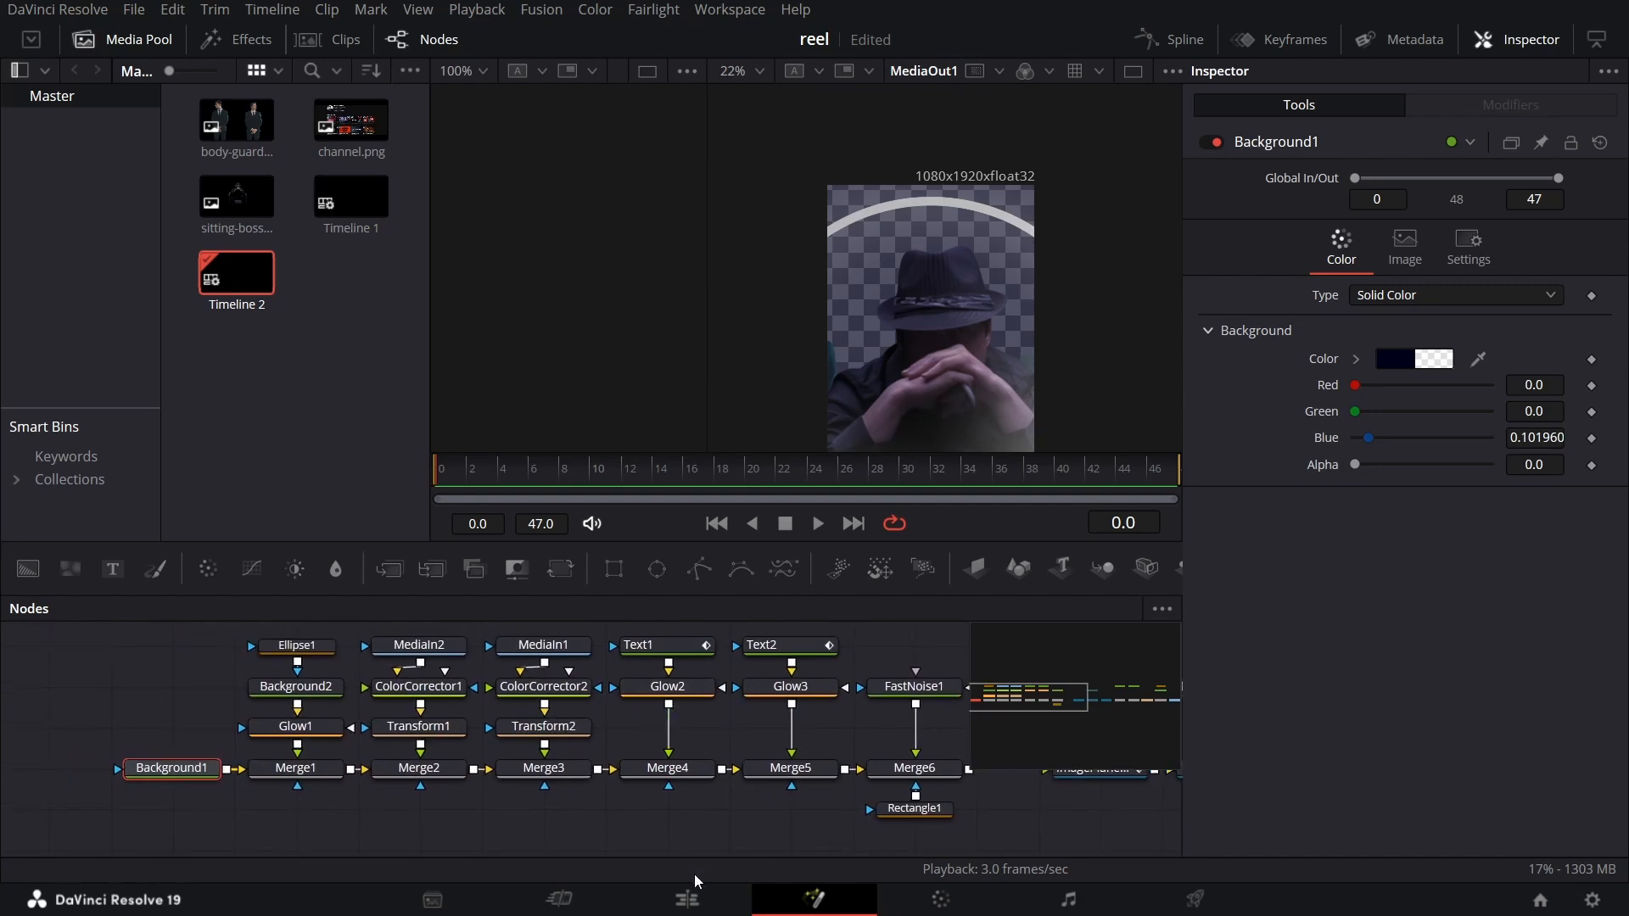
{"action": "left_click", "coordinate": [687, 898]}
{"action": "key", "text": "space"}
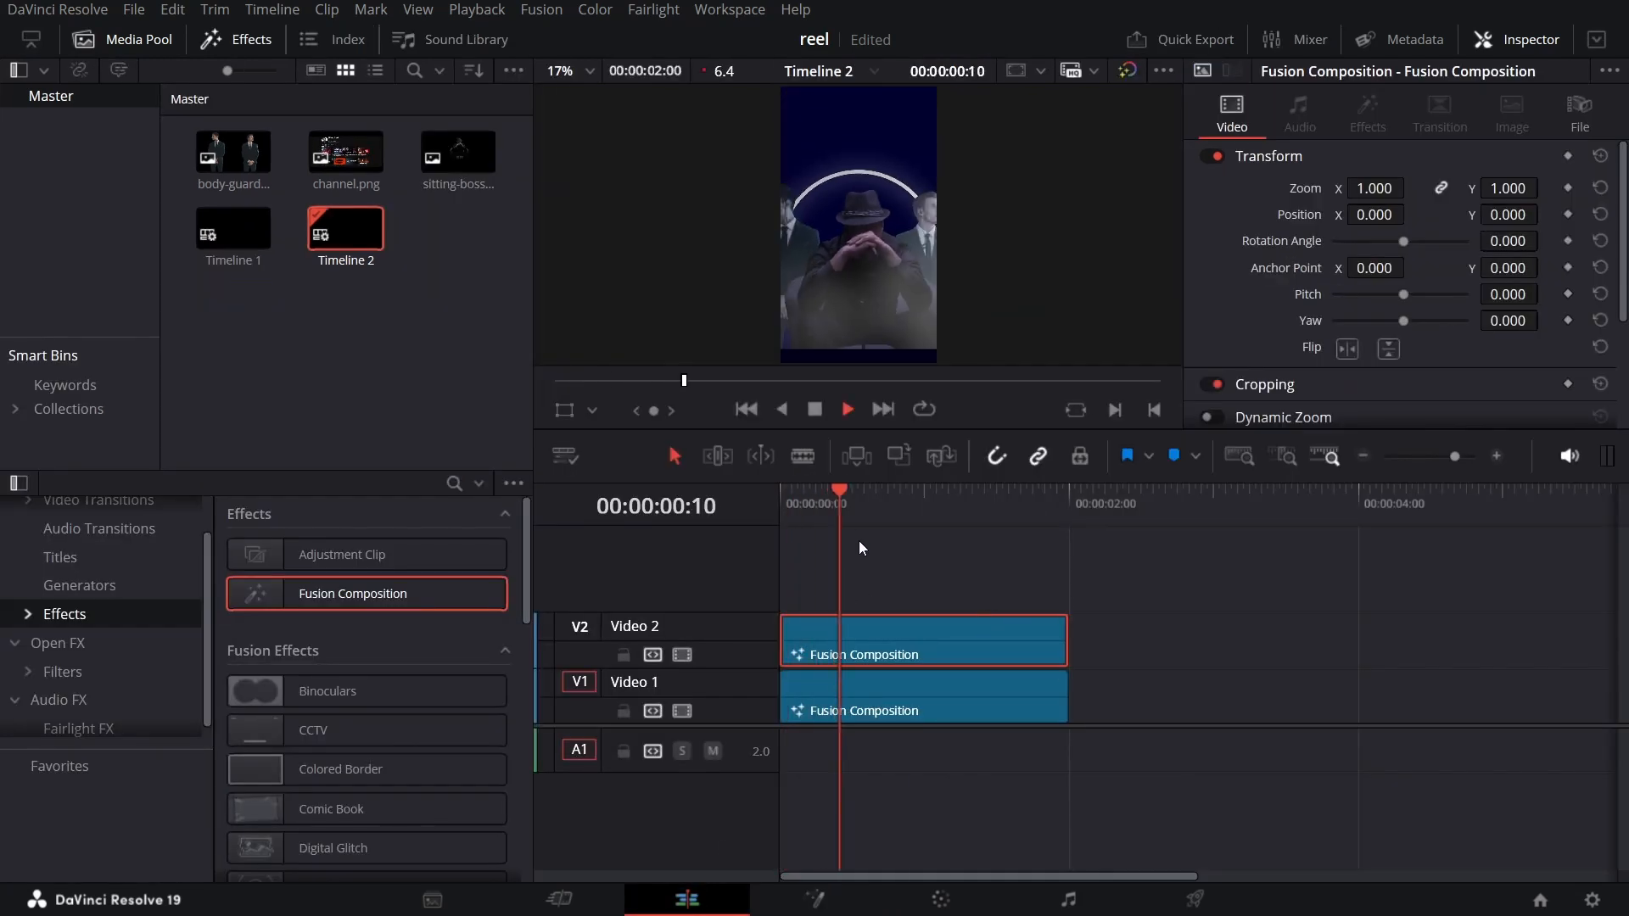
{"action": "left_click_drag", "start_coordinate": [928, 514], "coordinate": [844, 502]}
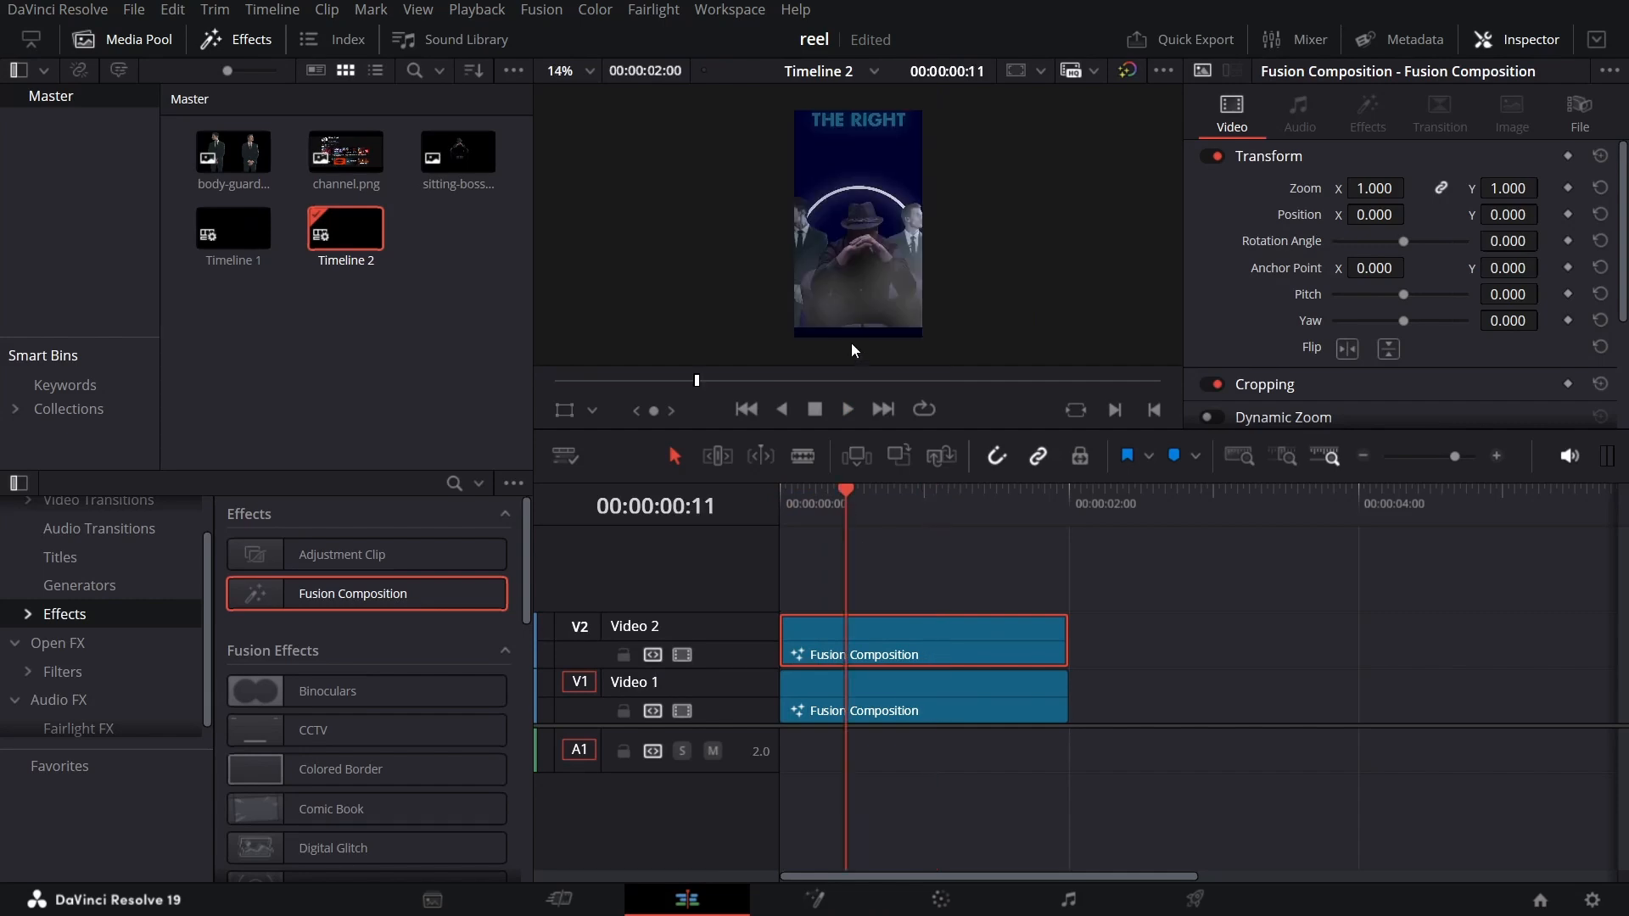
{"action": "scroll", "coordinate": [837, 324], "scroll_direction": "up", "scroll_amount": 5}
{"action": "scroll", "coordinate": [838, 332], "scroll_direction": "up", "scroll_amount": 2}
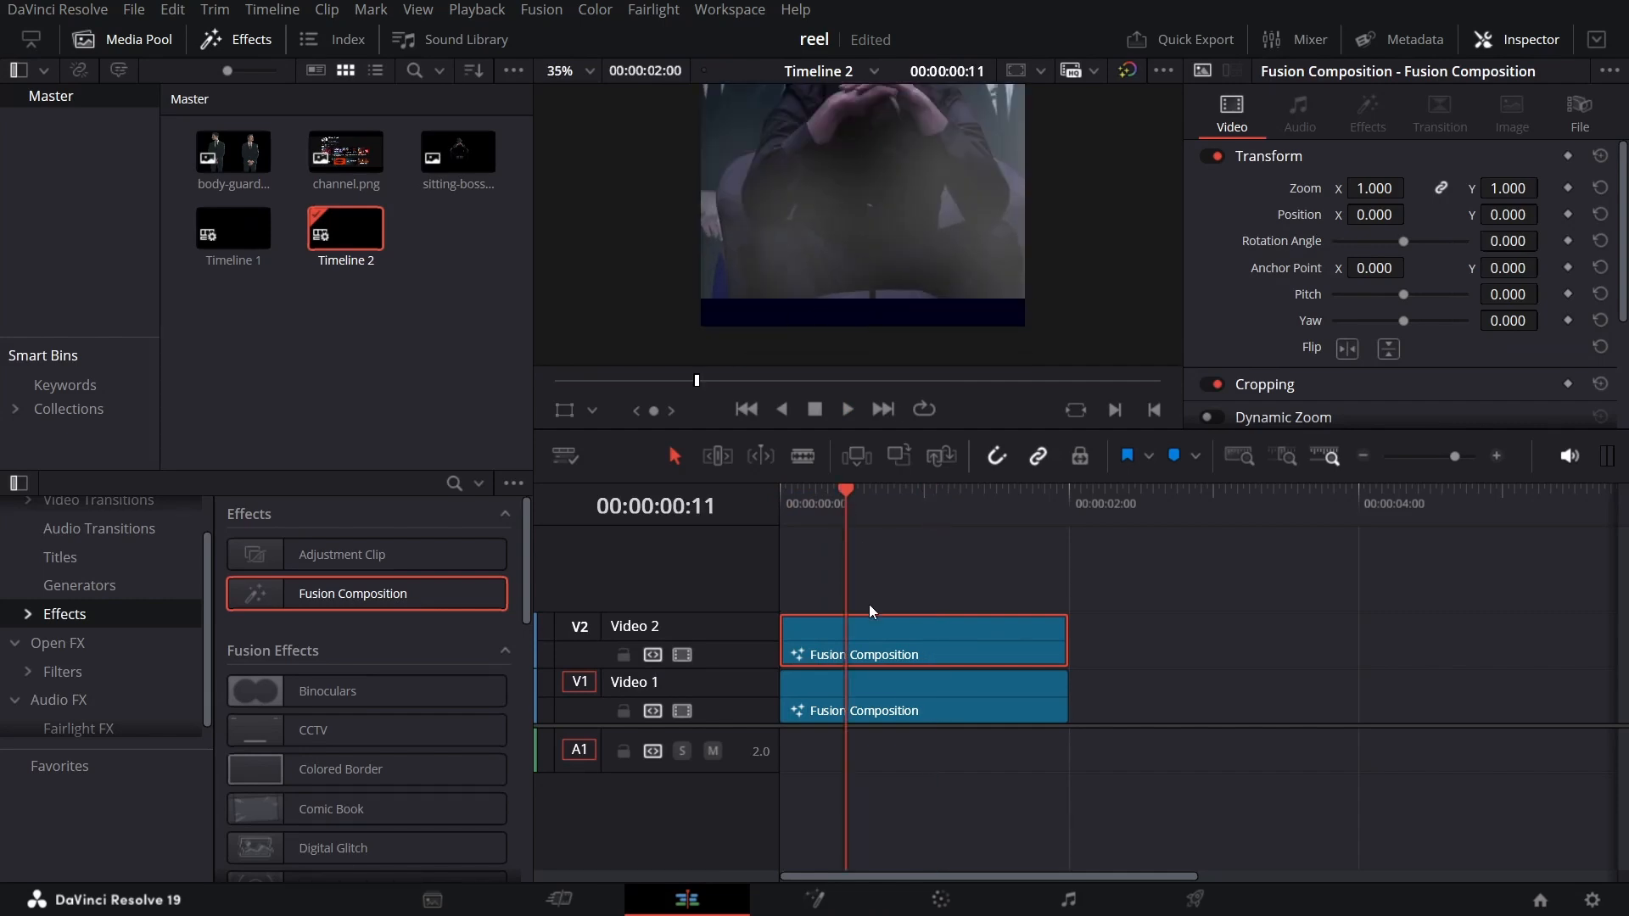
{"action": "mouse_move", "coordinate": [844, 511]}
{"action": "left_mouse_down"}
{"action": "mouse_move", "coordinate": [892, 511]}
{"action": "mouse_move", "coordinate": [846, 516]}
{"action": "left_mouse_up"}
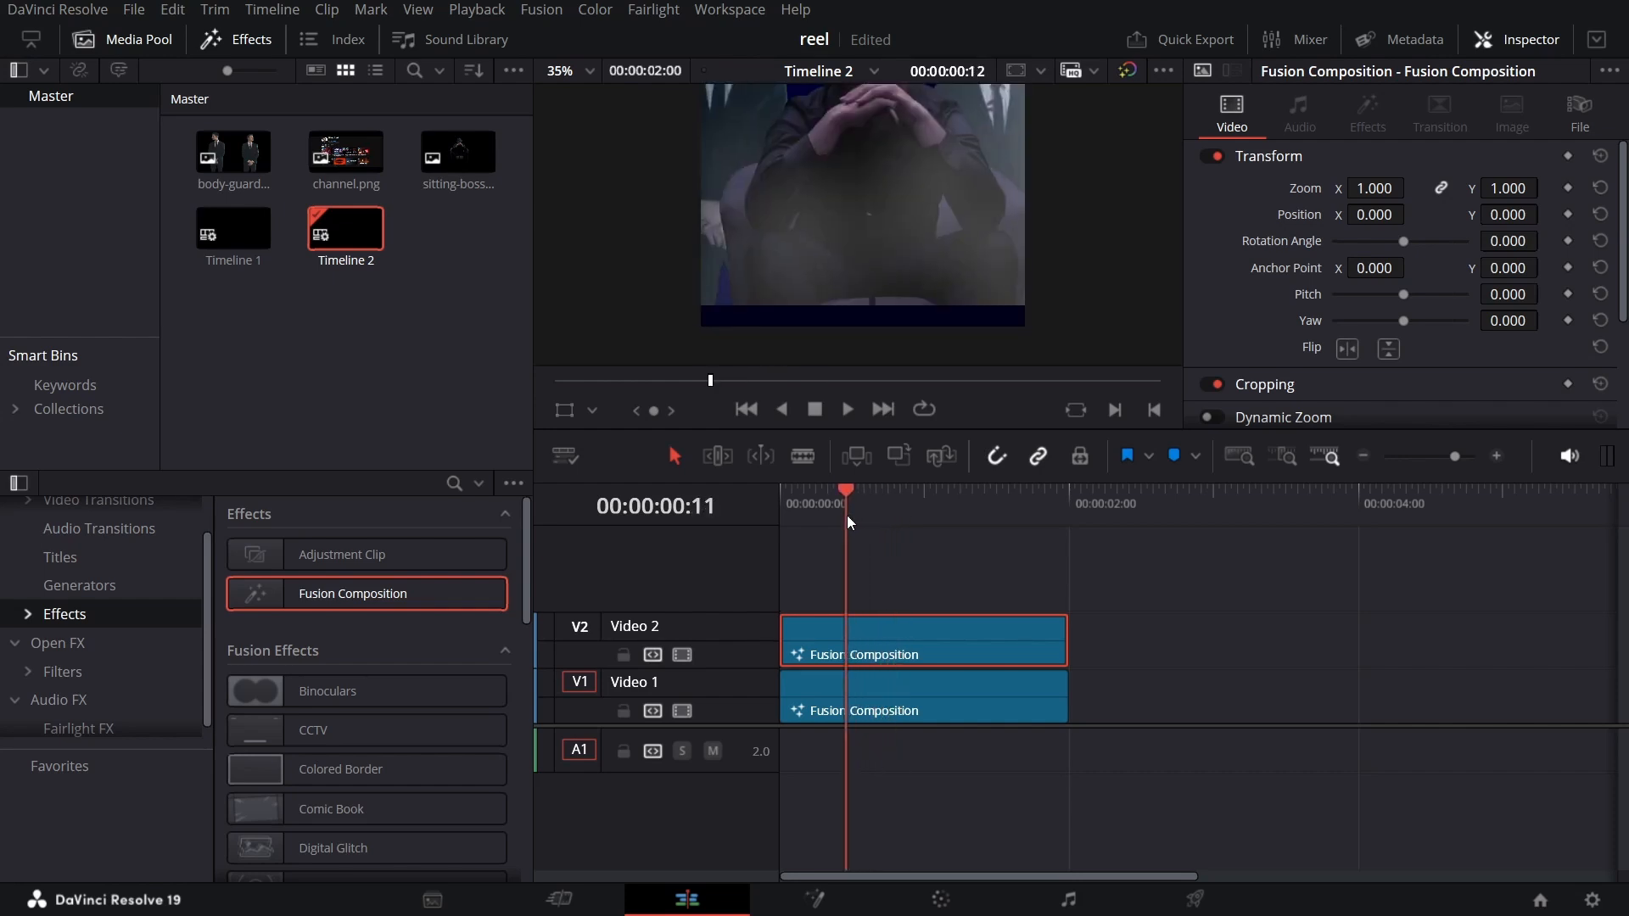
Reopen the Video 2 Fusion Composition on the Fusion page and change Background1's color to black
{"action": "right_click", "coordinate": [867, 638]}
{"action": "left_click", "coordinate": [970, 507]}
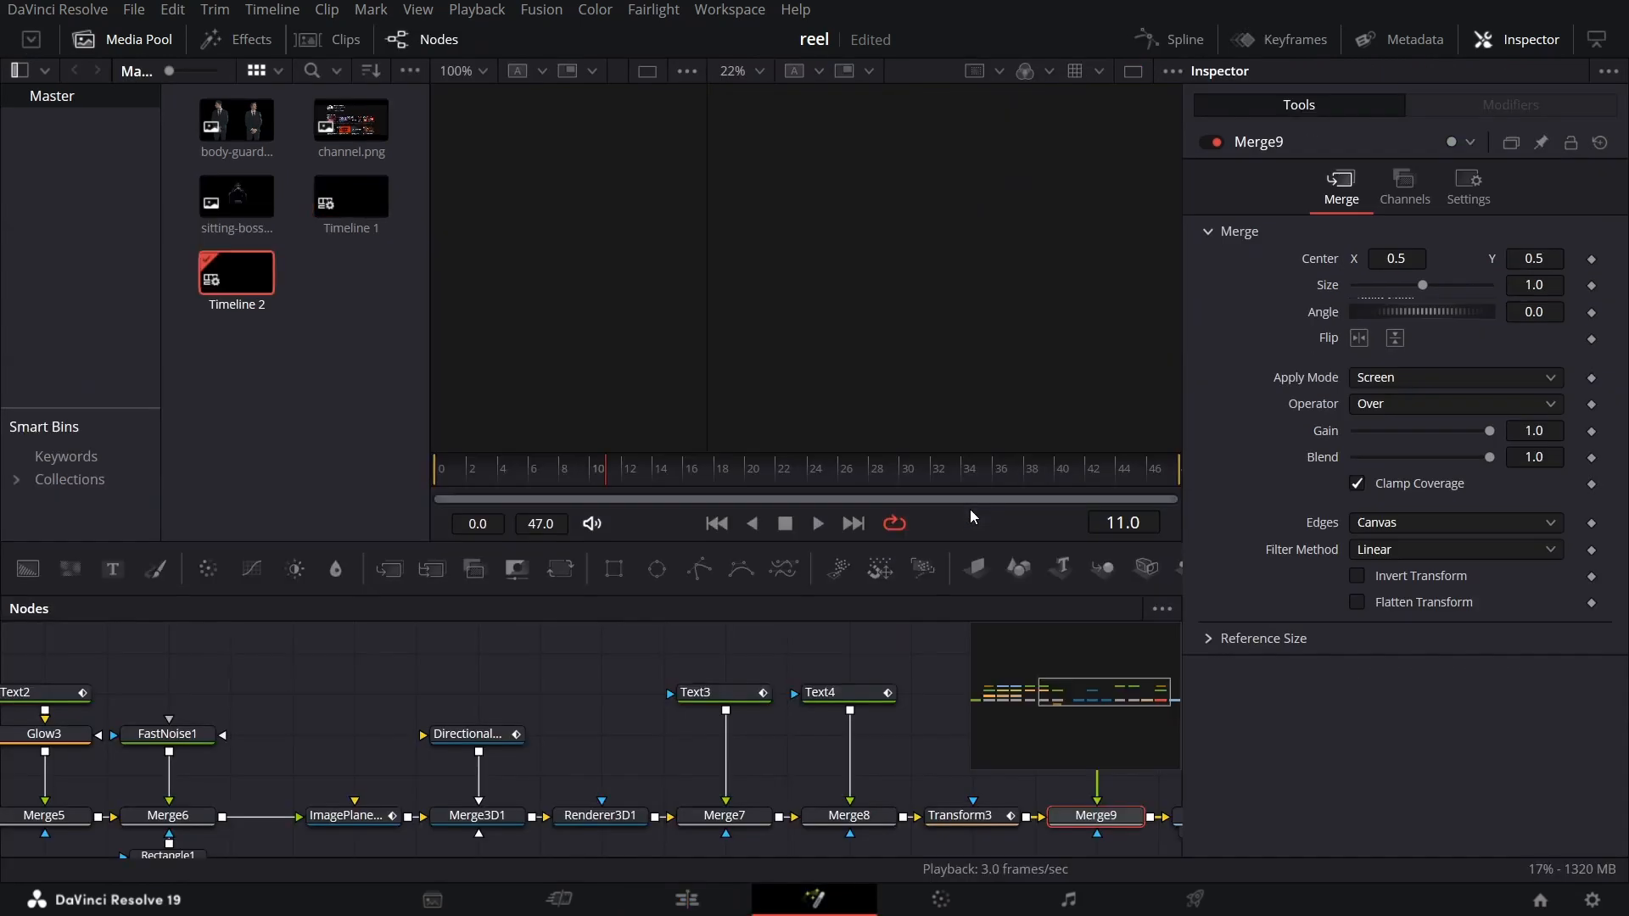
{"action": "left_click_drag", "start_coordinate": [362, 768], "coordinate": [611, 731]}
{"action": "left_click_drag", "start_coordinate": [396, 727], "coordinate": [936, 717]}
{"action": "scroll", "coordinate": [907, 417], "scroll_direction": "down", "scroll_amount": 2}
{"action": "left_click", "coordinate": [234, 774]}
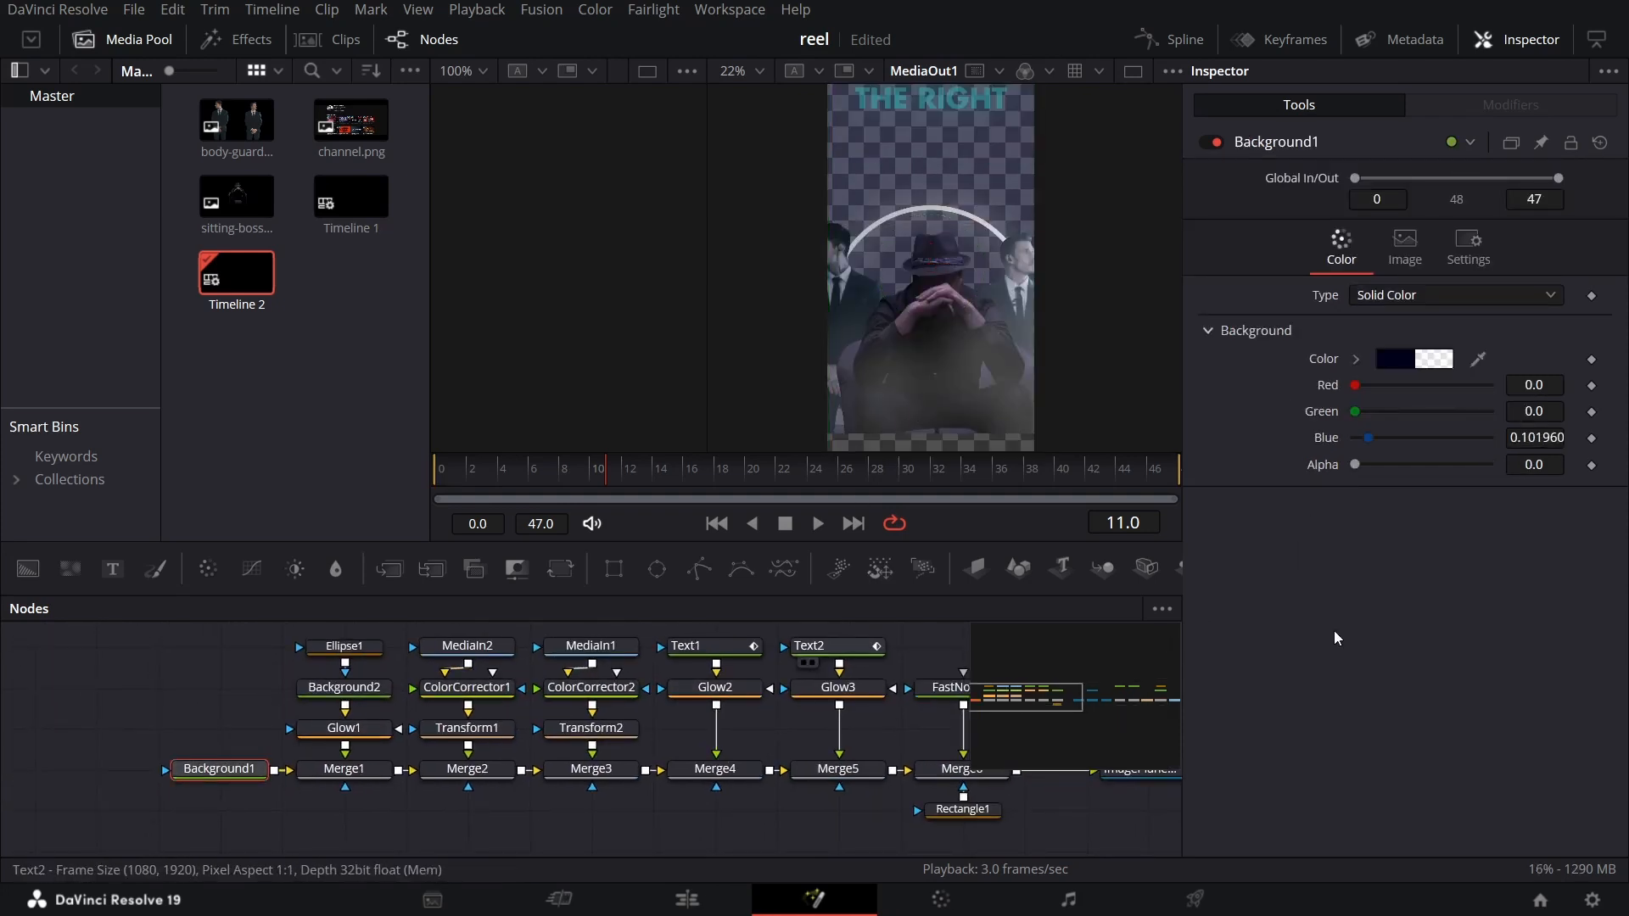
{"action": "left_click", "coordinate": [1355, 359]}
{"action": "left_click", "coordinate": [1351, 511]}
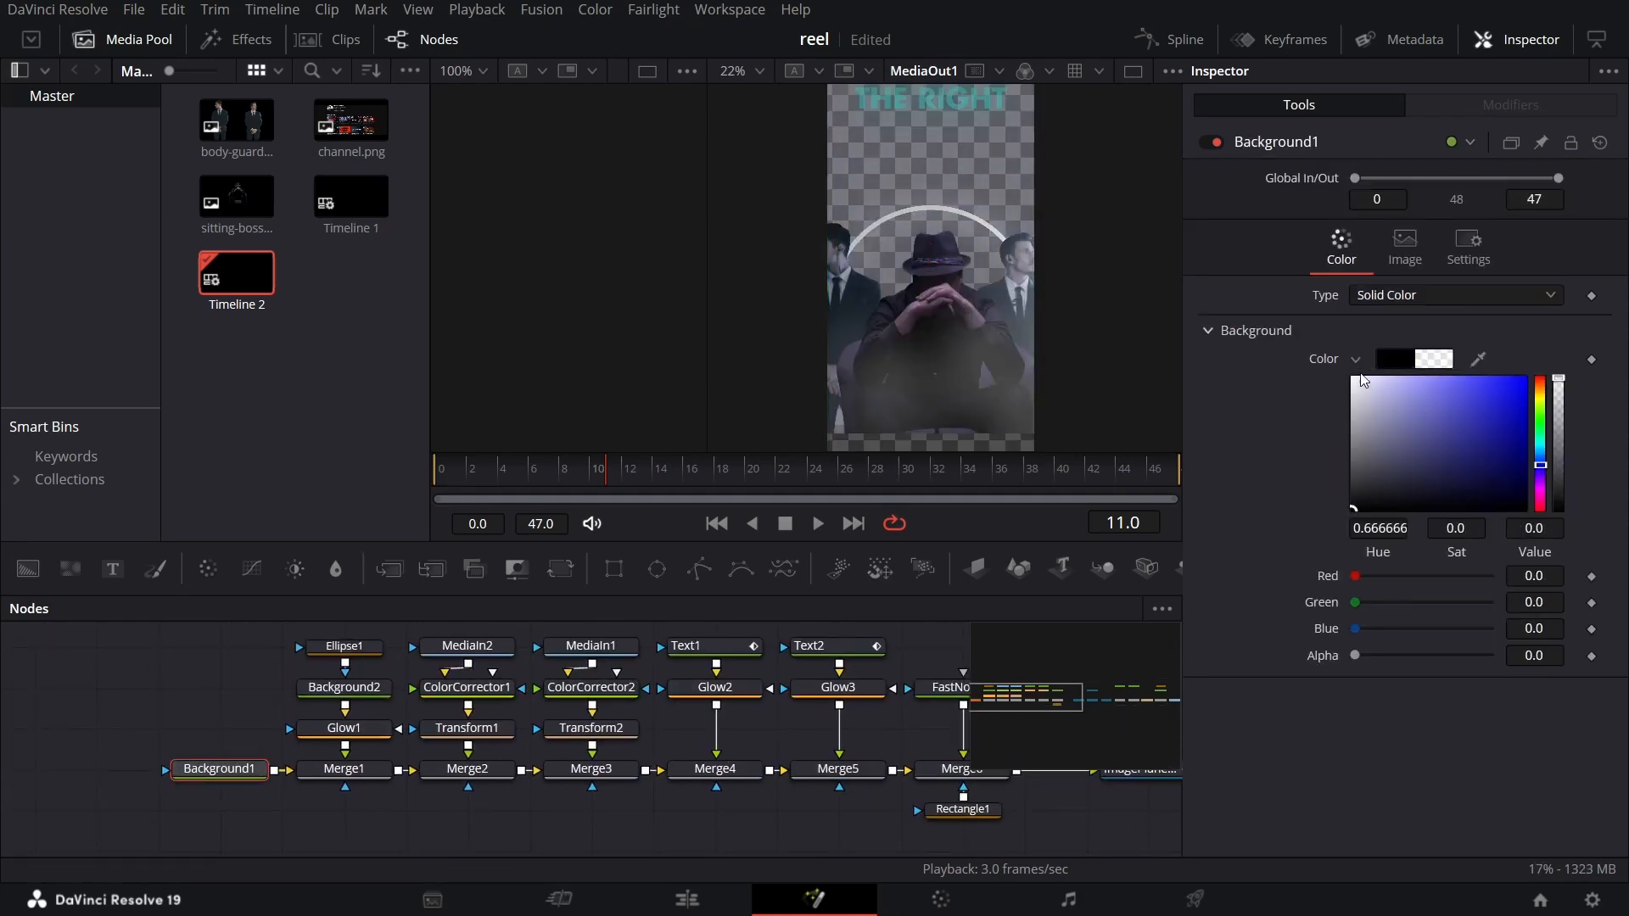
{"action": "left_click", "coordinate": [1355, 358]}
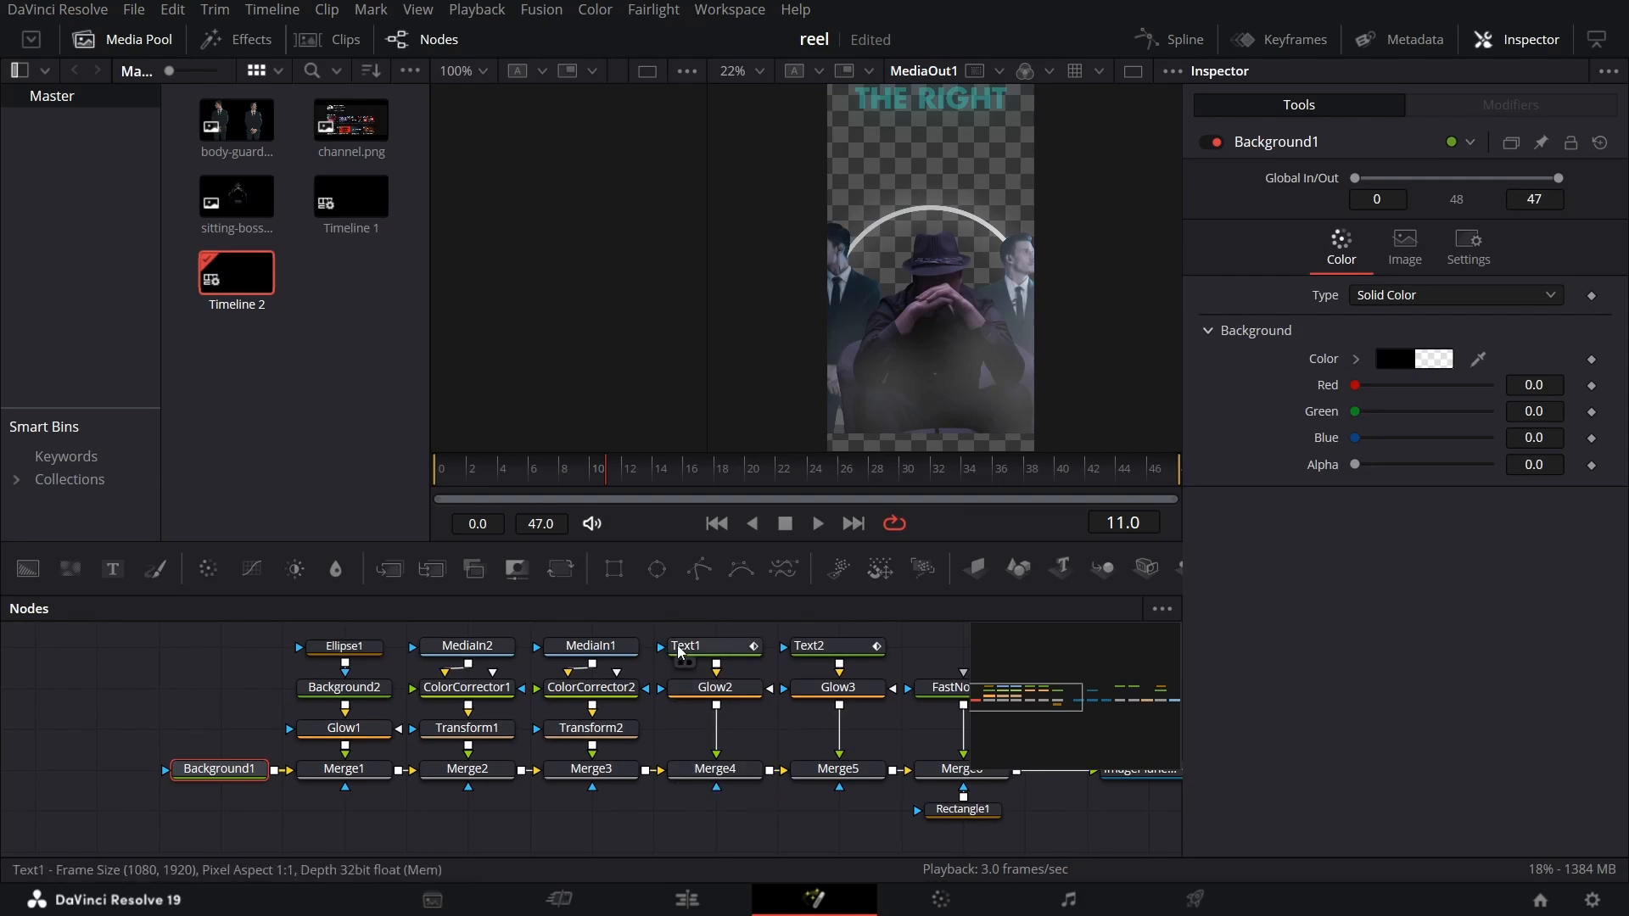
Show ImagePlane3D1's animation curves in the Spline editor and scrub frames 0 to 15 to examine the opening move
{"action": "left_click", "coordinate": [606, 789]}
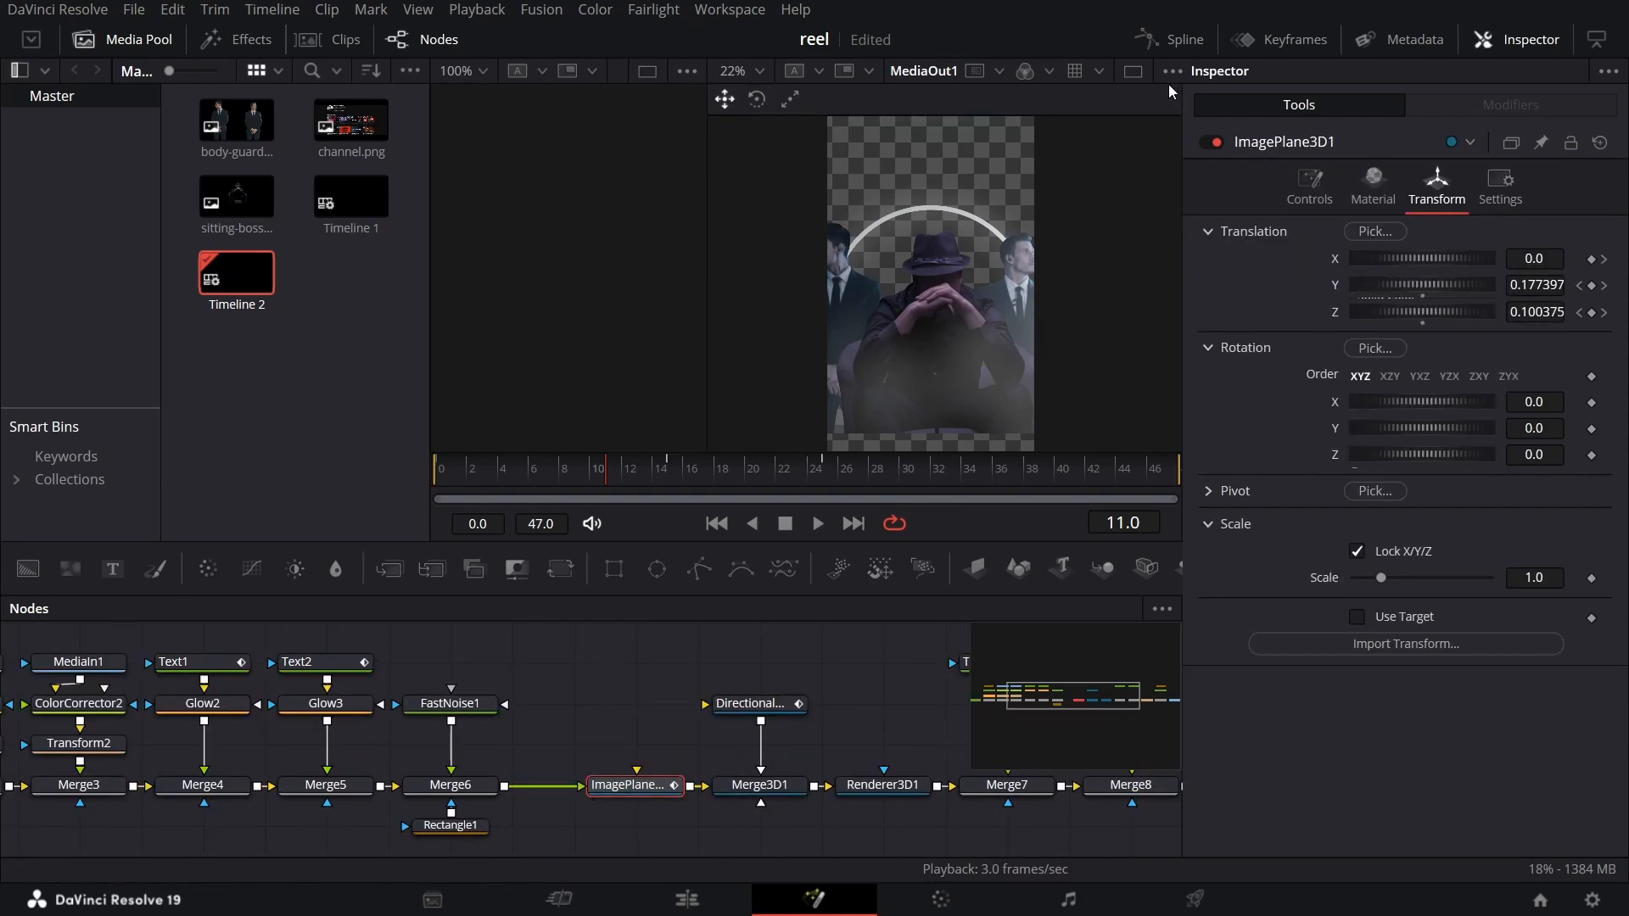
{"action": "left_click", "coordinate": [1154, 42]}
{"action": "left_click", "coordinate": [671, 474]}
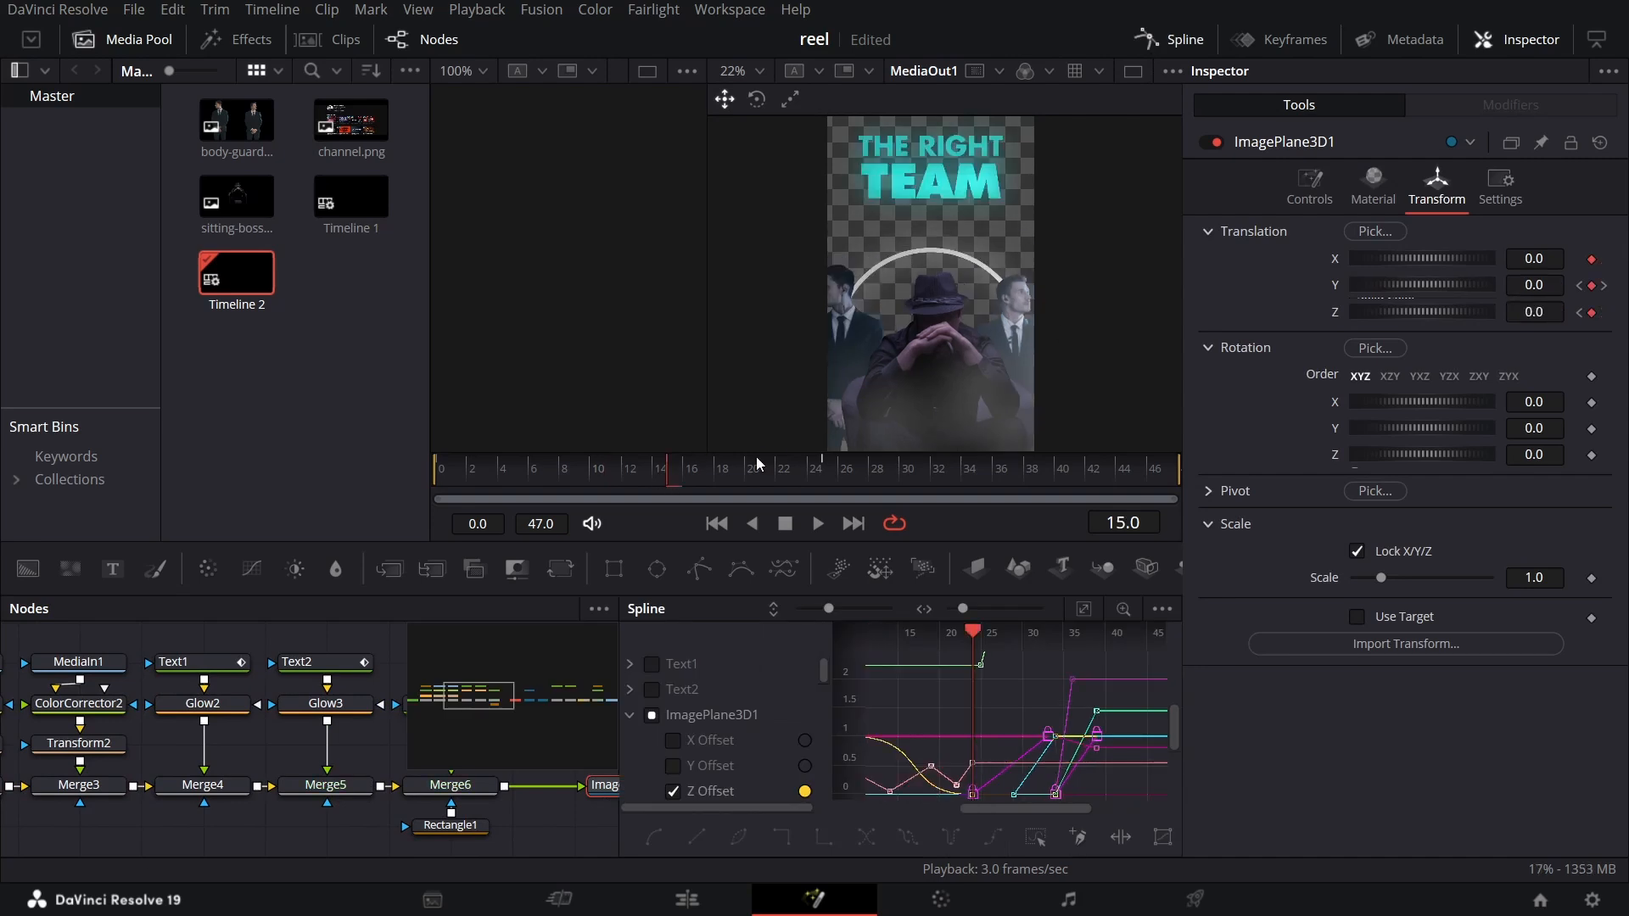
{"action": "left_click_drag", "start_coordinate": [569, 474], "coordinate": [436, 481]}
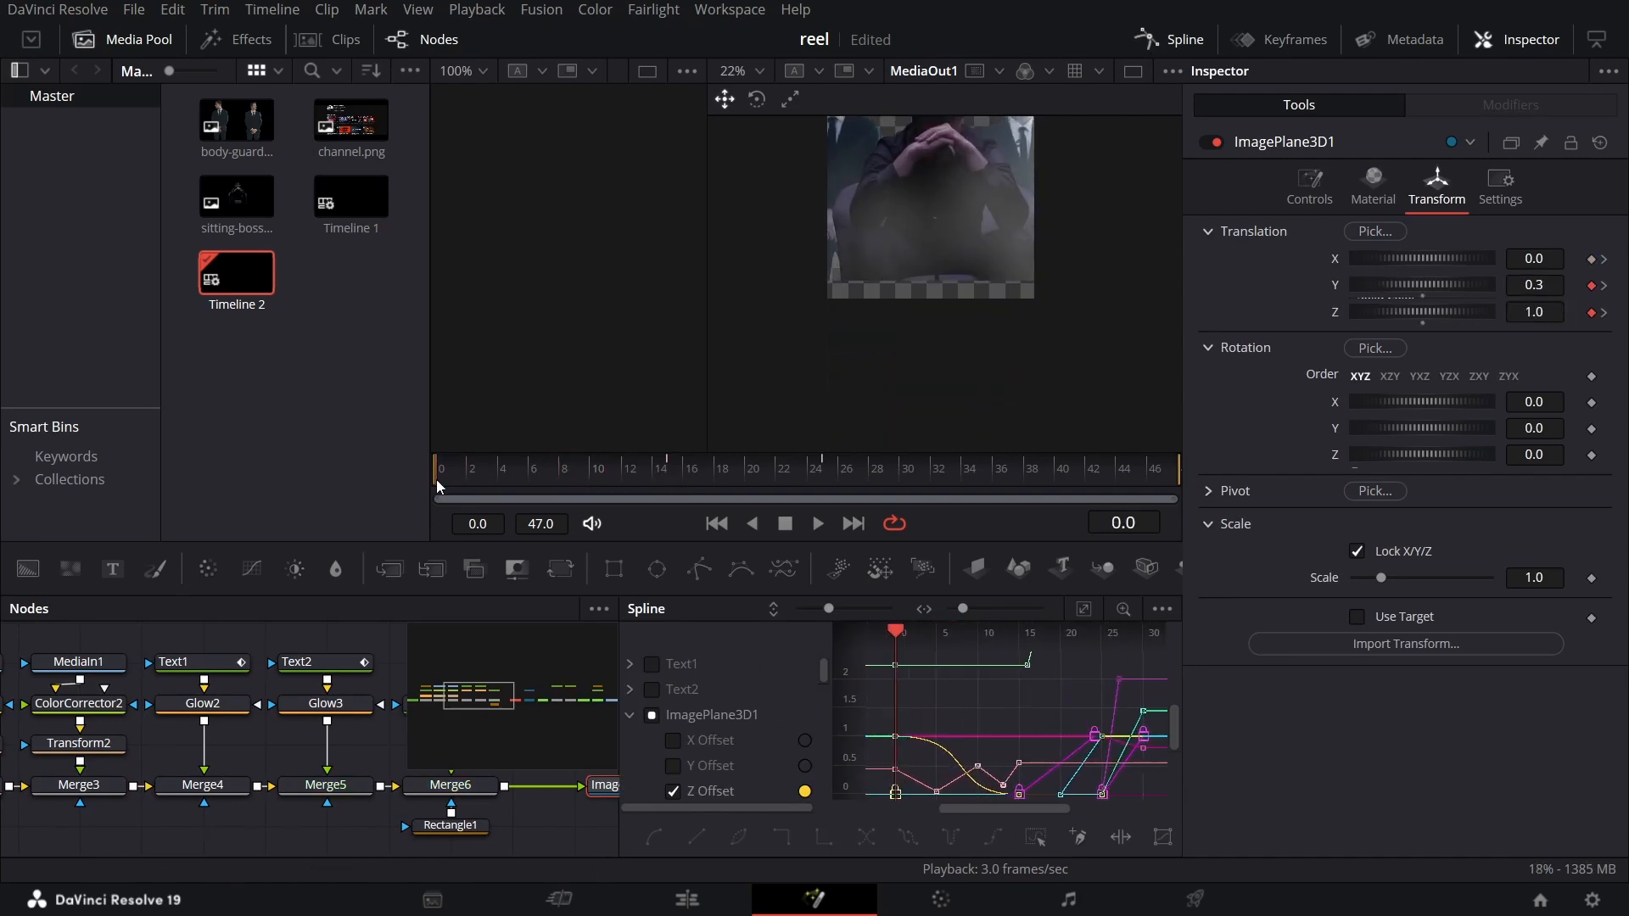
{"action": "scroll", "coordinate": [652, 719], "scroll_direction": "down", "scroll_amount": 3}
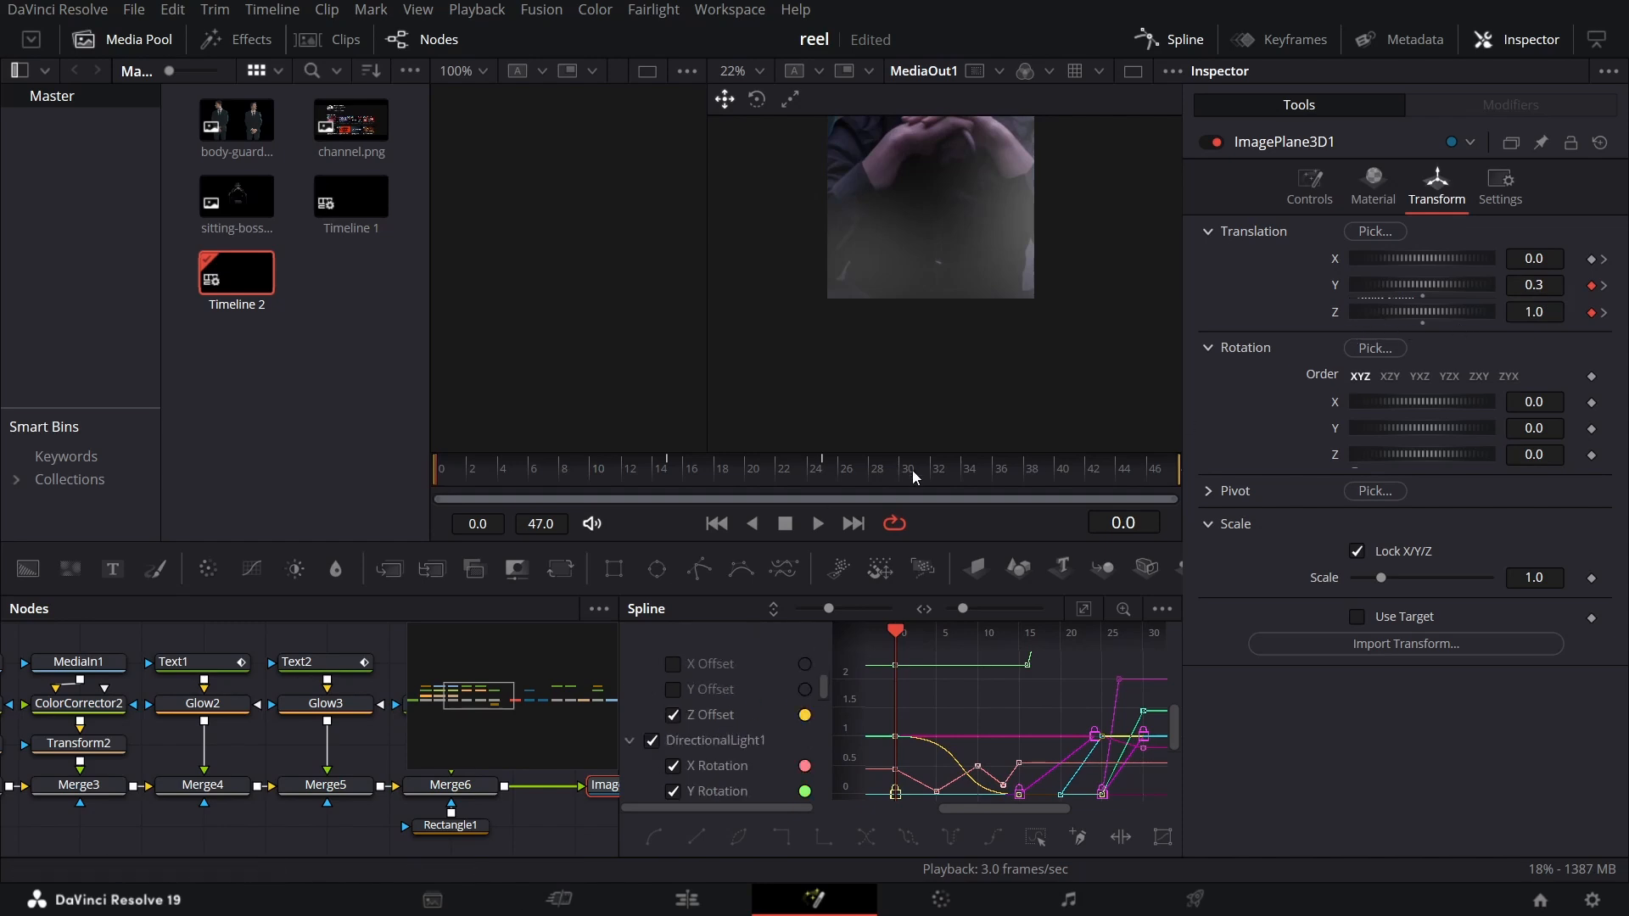
{"action": "left_click_drag", "start_coordinate": [512, 471], "coordinate": [668, 475]}
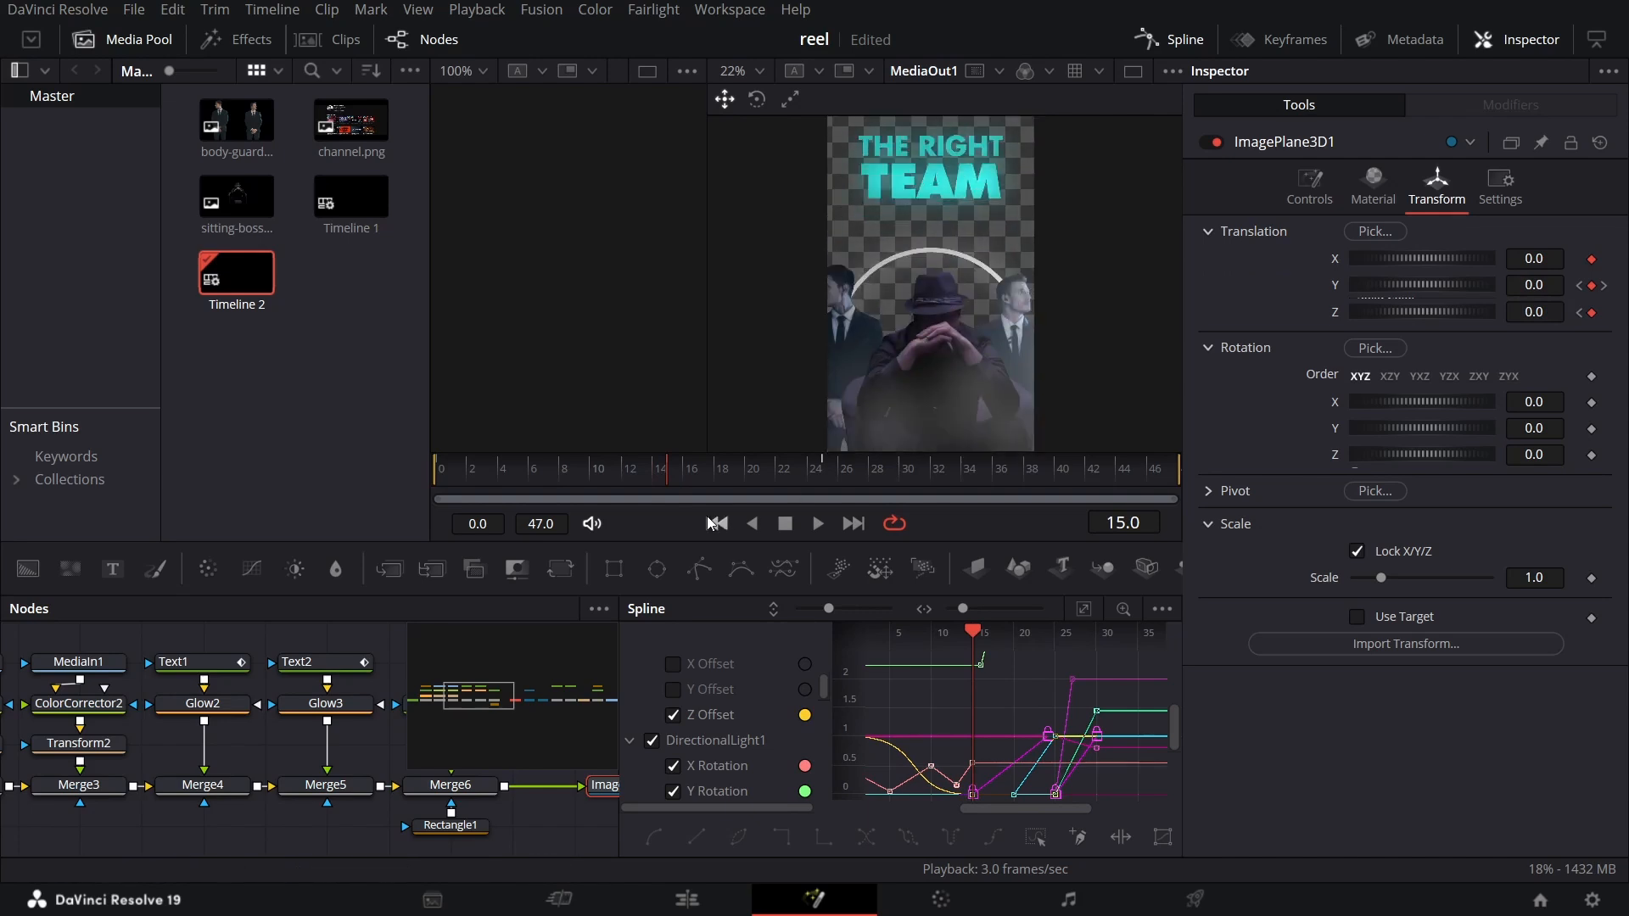
{"action": "left_click_drag", "start_coordinate": [765, 472], "coordinate": [567, 477]}
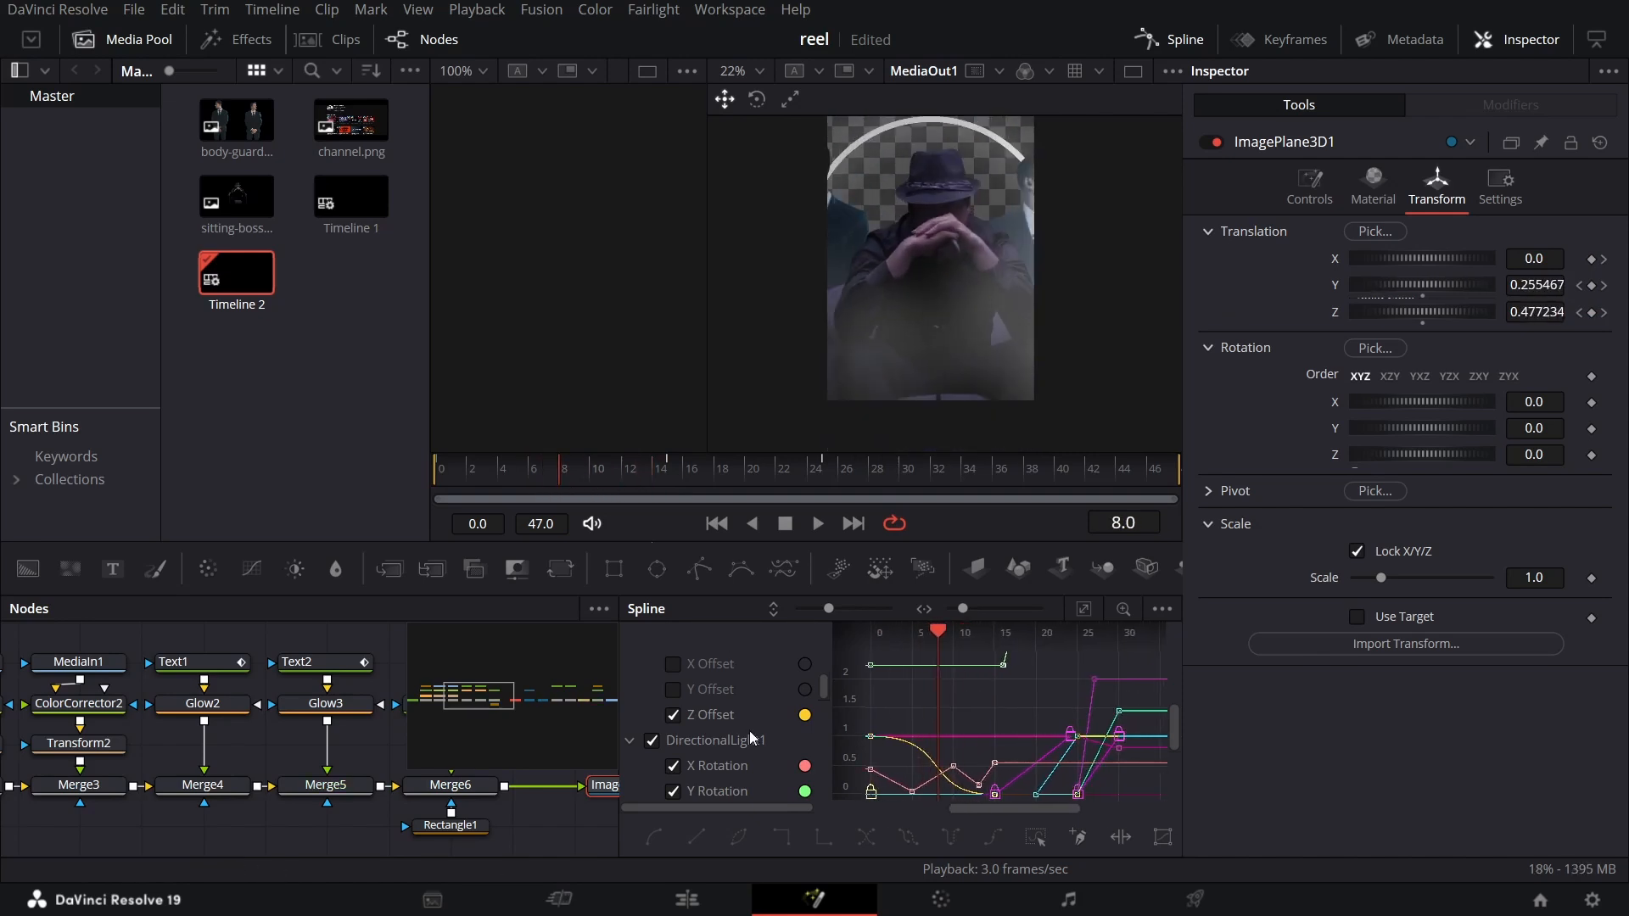
Hide the DirectionalLight1, text, Transform3 and Ellipse2 curves in the Spline editor, leaving ImagePlane3D1's Z Offset curve displayed
{"action": "scroll", "coordinate": [721, 733], "scroll_direction": "down", "scroll_amount": 3}
{"action": "left_click", "coordinate": [651, 663]}
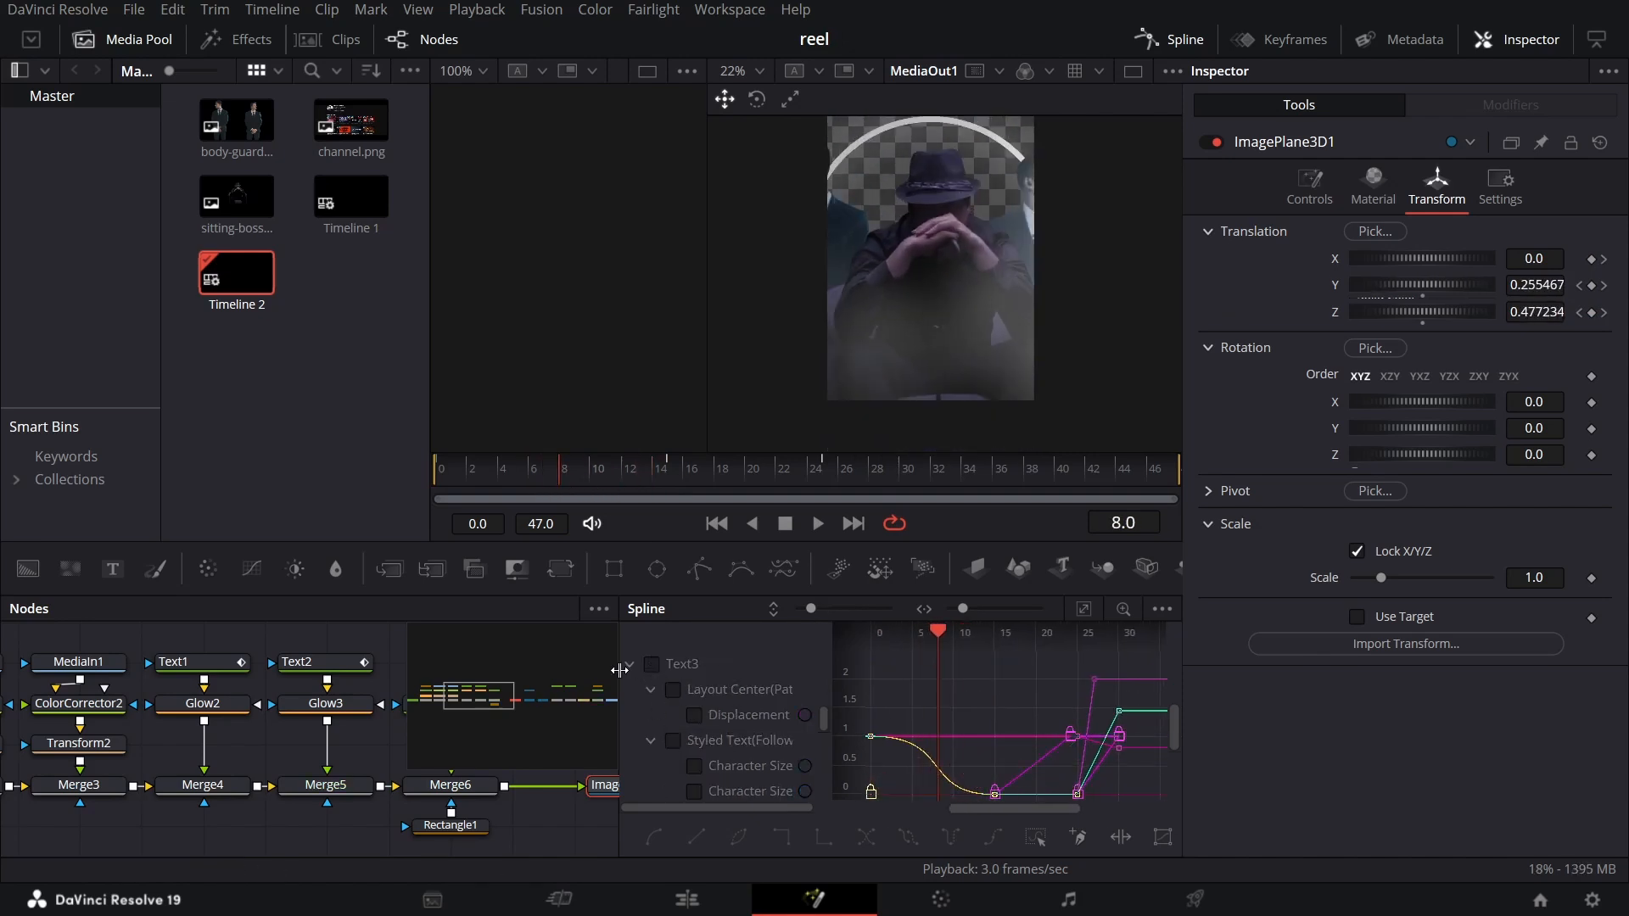
{"action": "left_click", "coordinate": [628, 664]}
{"action": "left_click", "coordinate": [629, 689]}
{"action": "left_click", "coordinate": [652, 689]}
{"action": "left_click", "coordinate": [652, 714]}
{"action": "left_click", "coordinate": [629, 714]}
{"action": "left_click", "coordinate": [654, 741]}
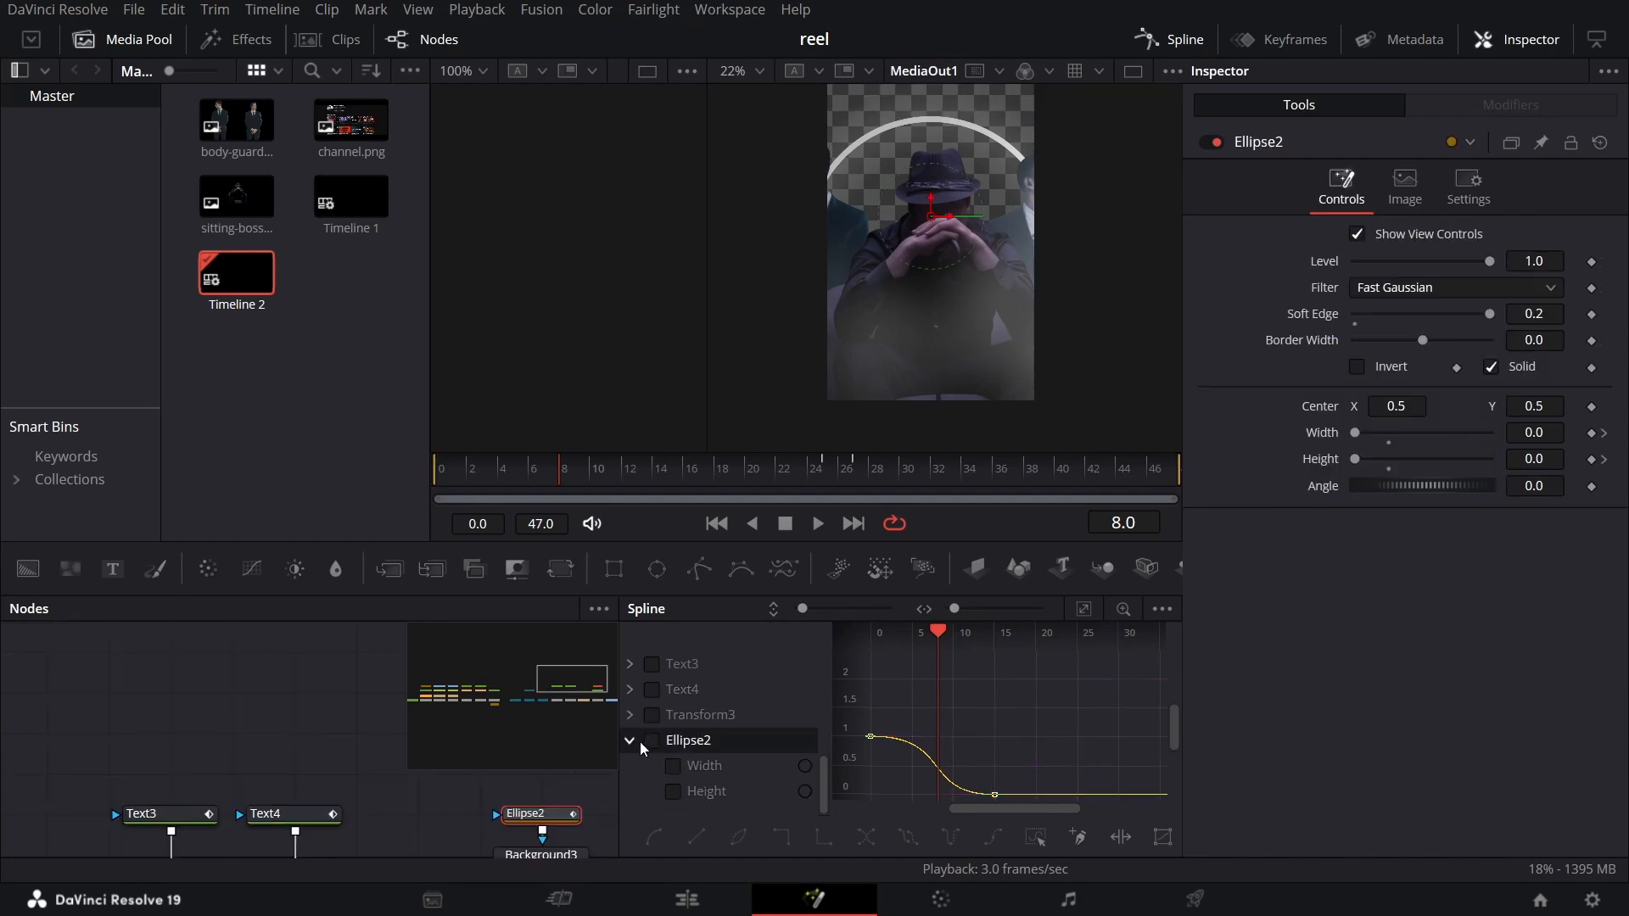
{"action": "scroll", "coordinate": [703, 747], "scroll_direction": "up", "scroll_amount": 5}
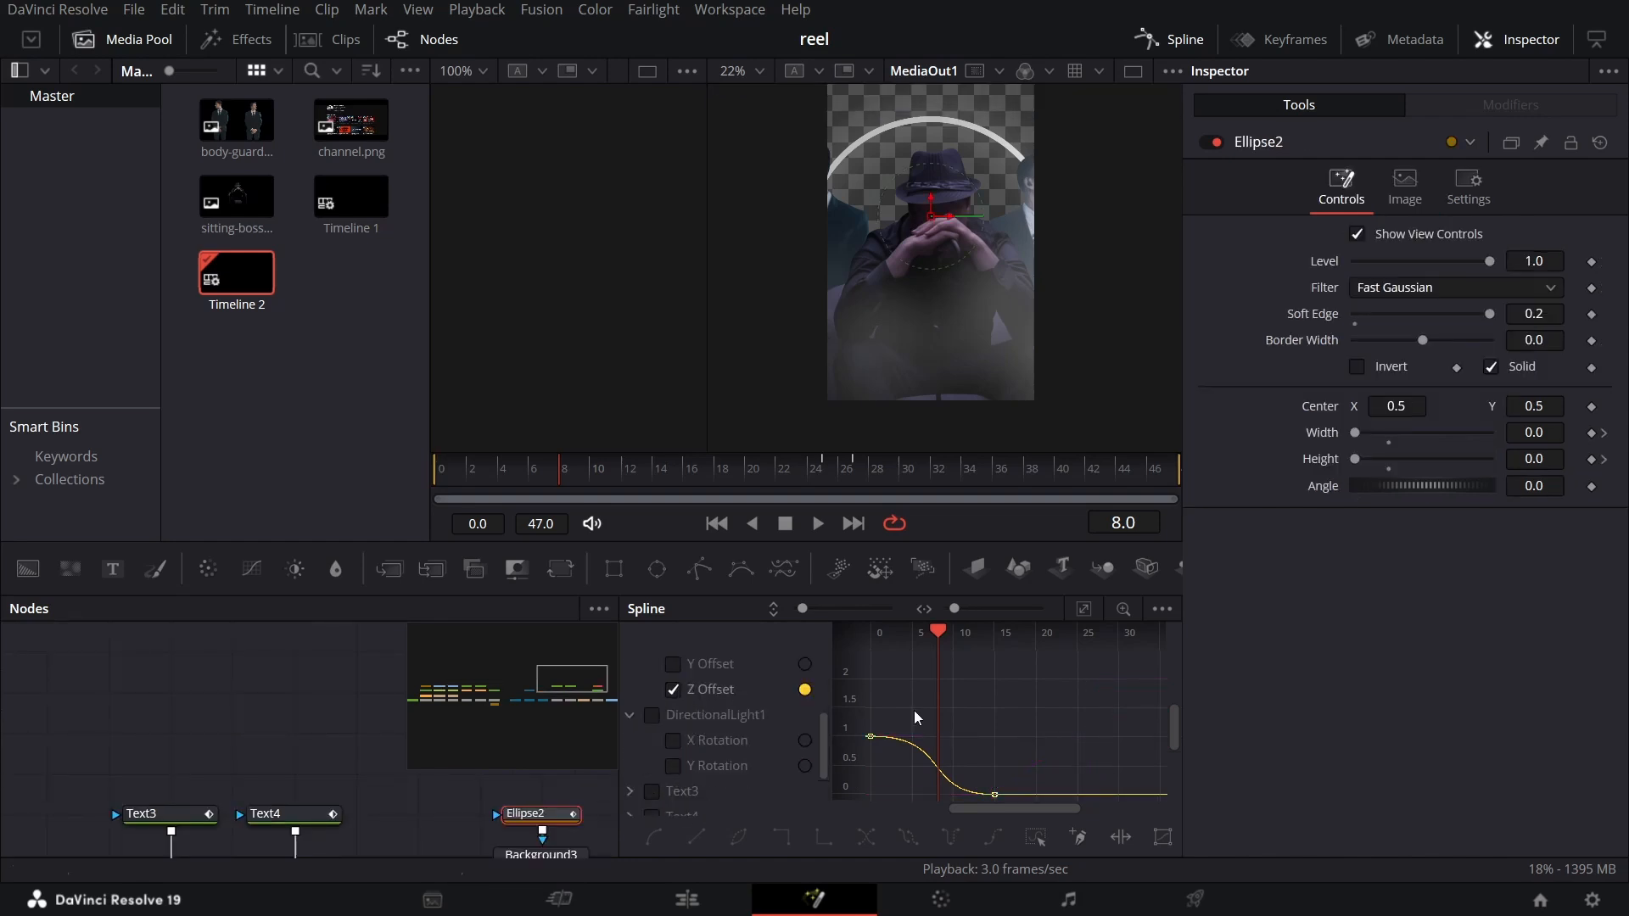
Fit the Z Offset curve in view and shorten the ease handles of its keyframes at frames 0 and 15
{"action": "left_click", "coordinate": [1083, 610]}
{"action": "left_click_drag", "start_coordinate": [873, 642], "coordinate": [884, 717]}
{"action": "left_click", "coordinate": [887, 667]}
{"action": "left_click", "coordinate": [1093, 752]}
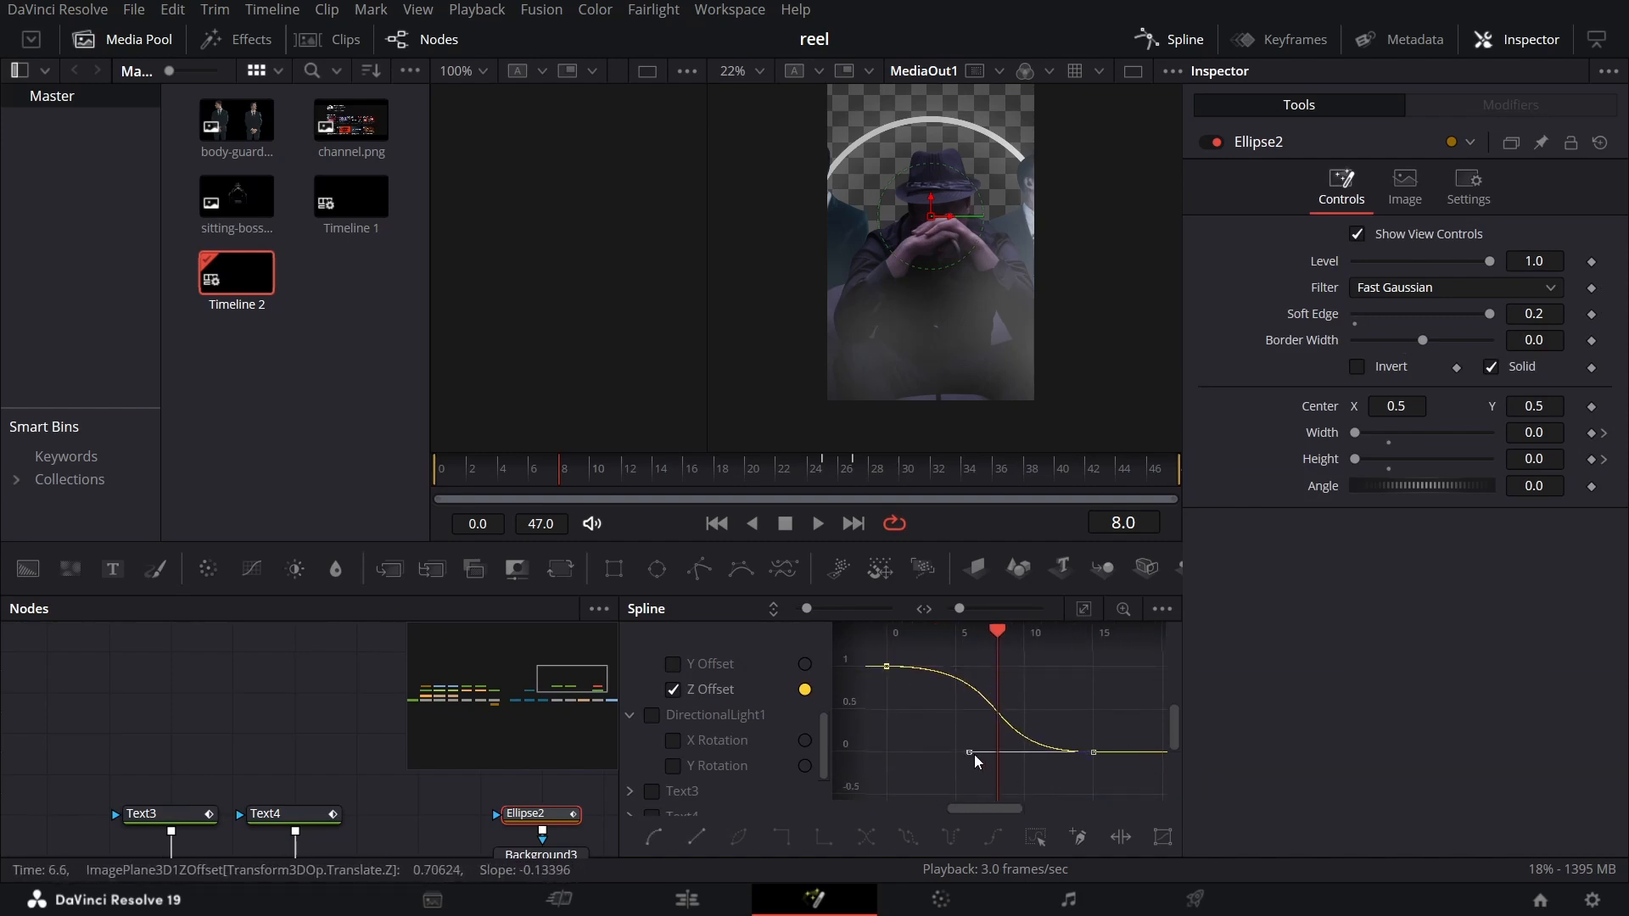
{"action": "left_click_drag", "start_coordinate": [969, 752], "coordinate": [1044, 752]}
{"action": "left_click", "coordinate": [886, 667]}
{"action": "left_click_drag", "start_coordinate": [1020, 673], "coordinate": [939, 674]}
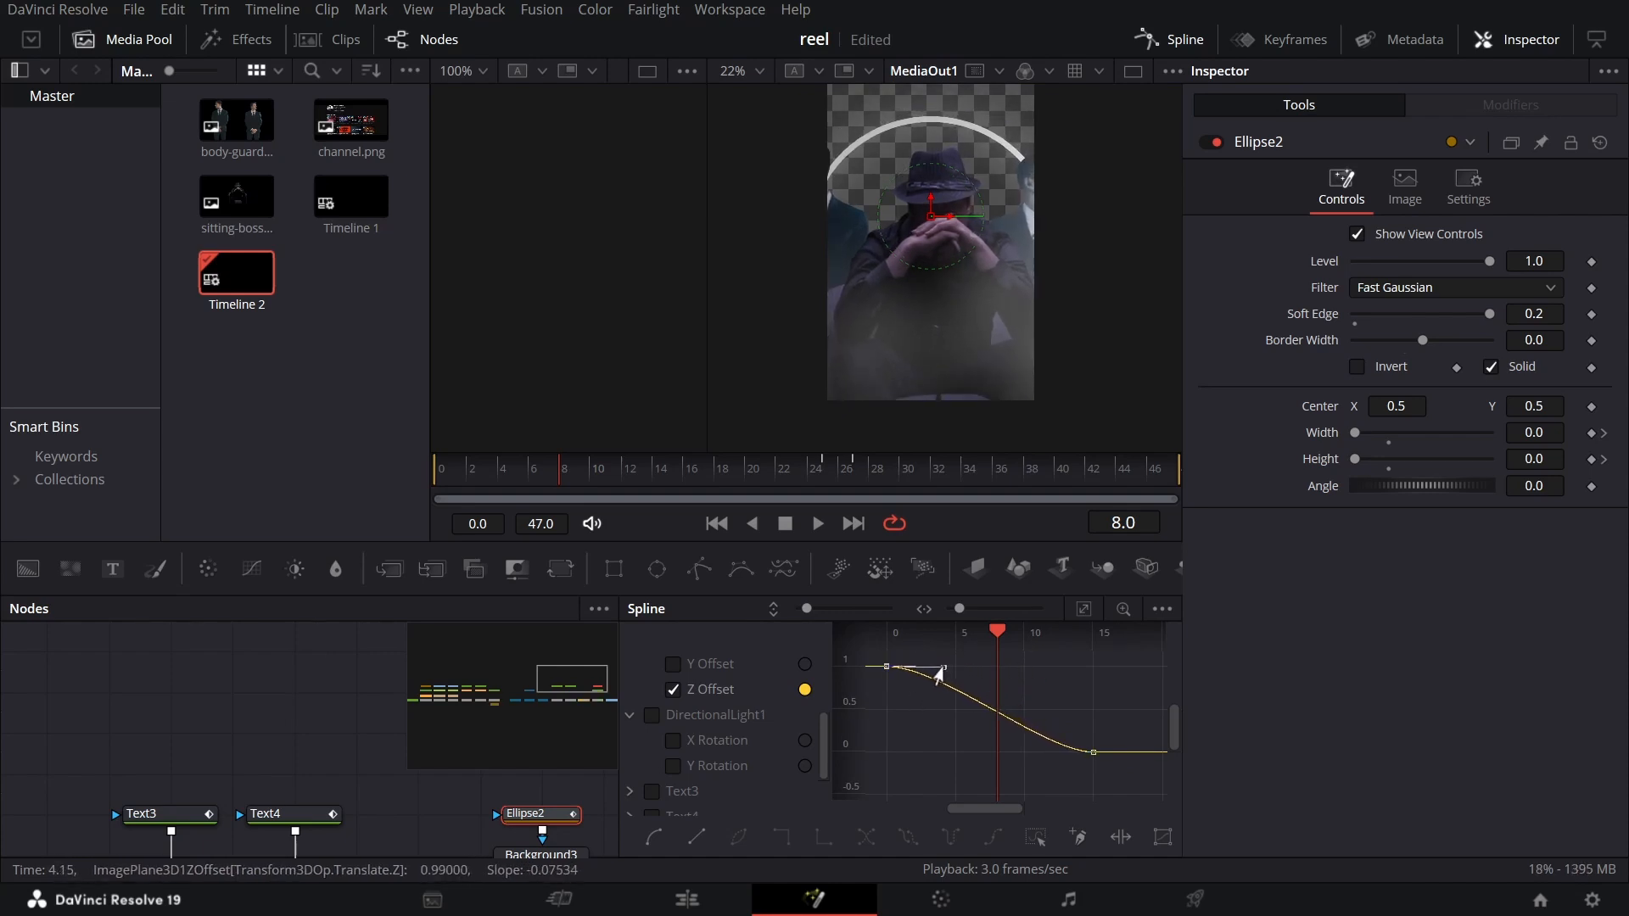
Lengthen the frame 0 keyframe's handle on the Z Offset curve to about frame 10 and scrub the opening frames
{"action": "left_click", "coordinate": [597, 480]}
{"action": "left_click_drag", "start_coordinate": [994, 691], "coordinate": [1102, 695]}
{"action": "left_click_drag", "start_coordinate": [962, 676], "coordinate": [1040, 677]}
{"action": "left_click", "coordinate": [487, 477]}
{"action": "left_click_drag", "start_coordinate": [456, 475], "coordinate": [548, 480]}
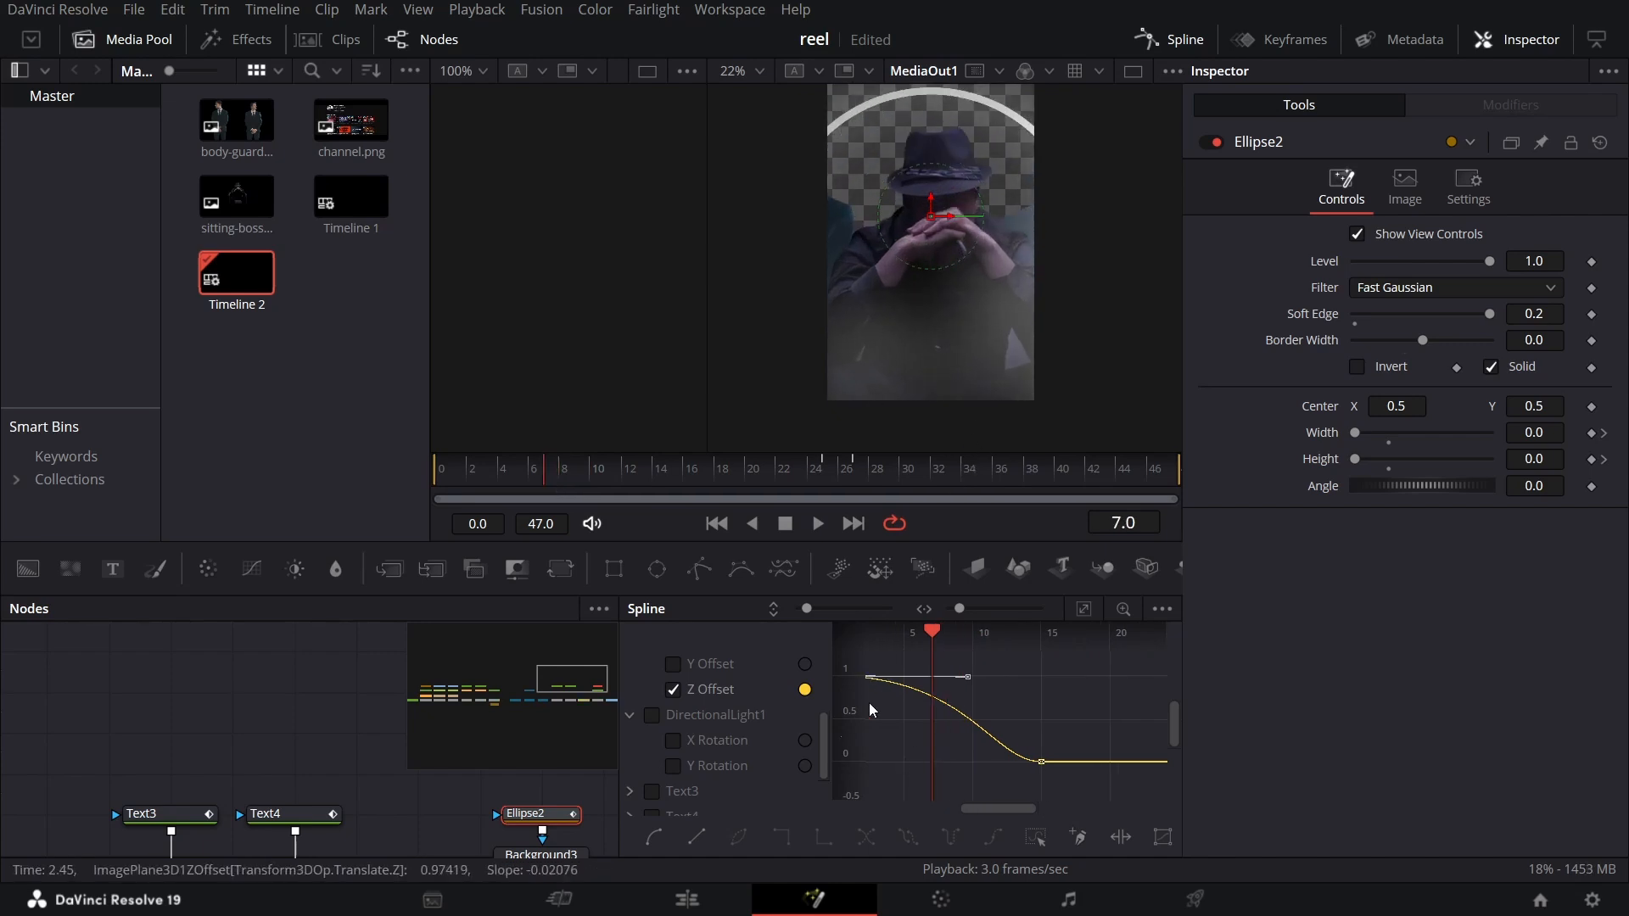
{"action": "left_click_drag", "start_coordinate": [1021, 686], "coordinate": [1086, 703]}
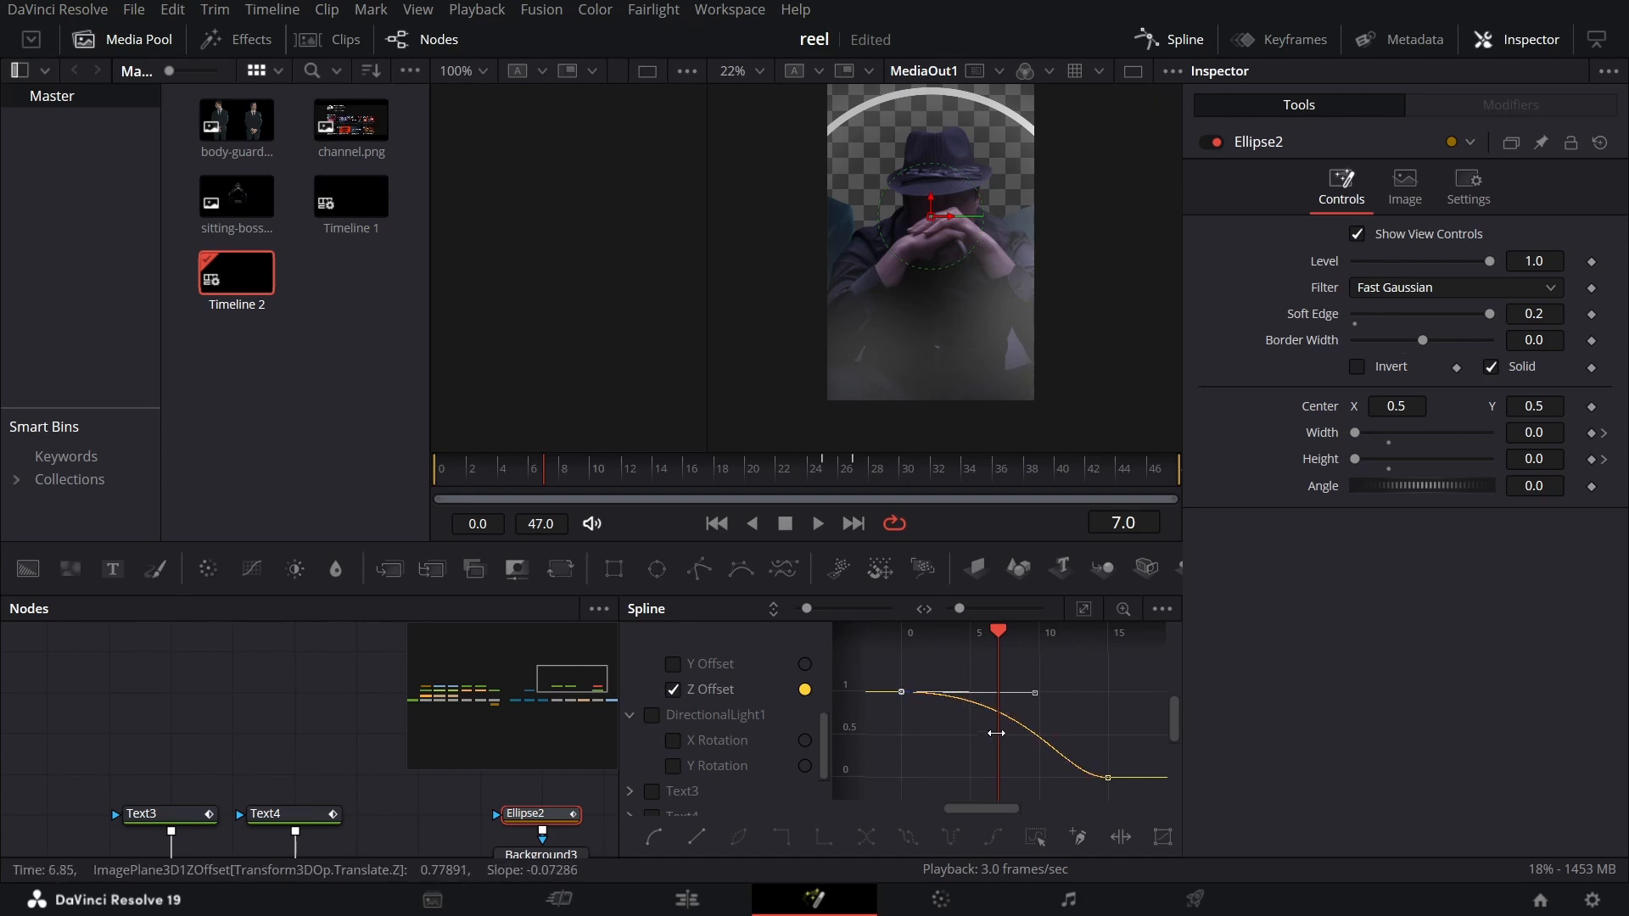
Close the Spline editor, switch to the Edit page and play the timeline from the start to check the reshaped zoom
{"action": "left_click", "coordinate": [1168, 39]}
{"action": "left_click", "coordinate": [735, 899]}
{"action": "left_click", "coordinate": [769, 509]}
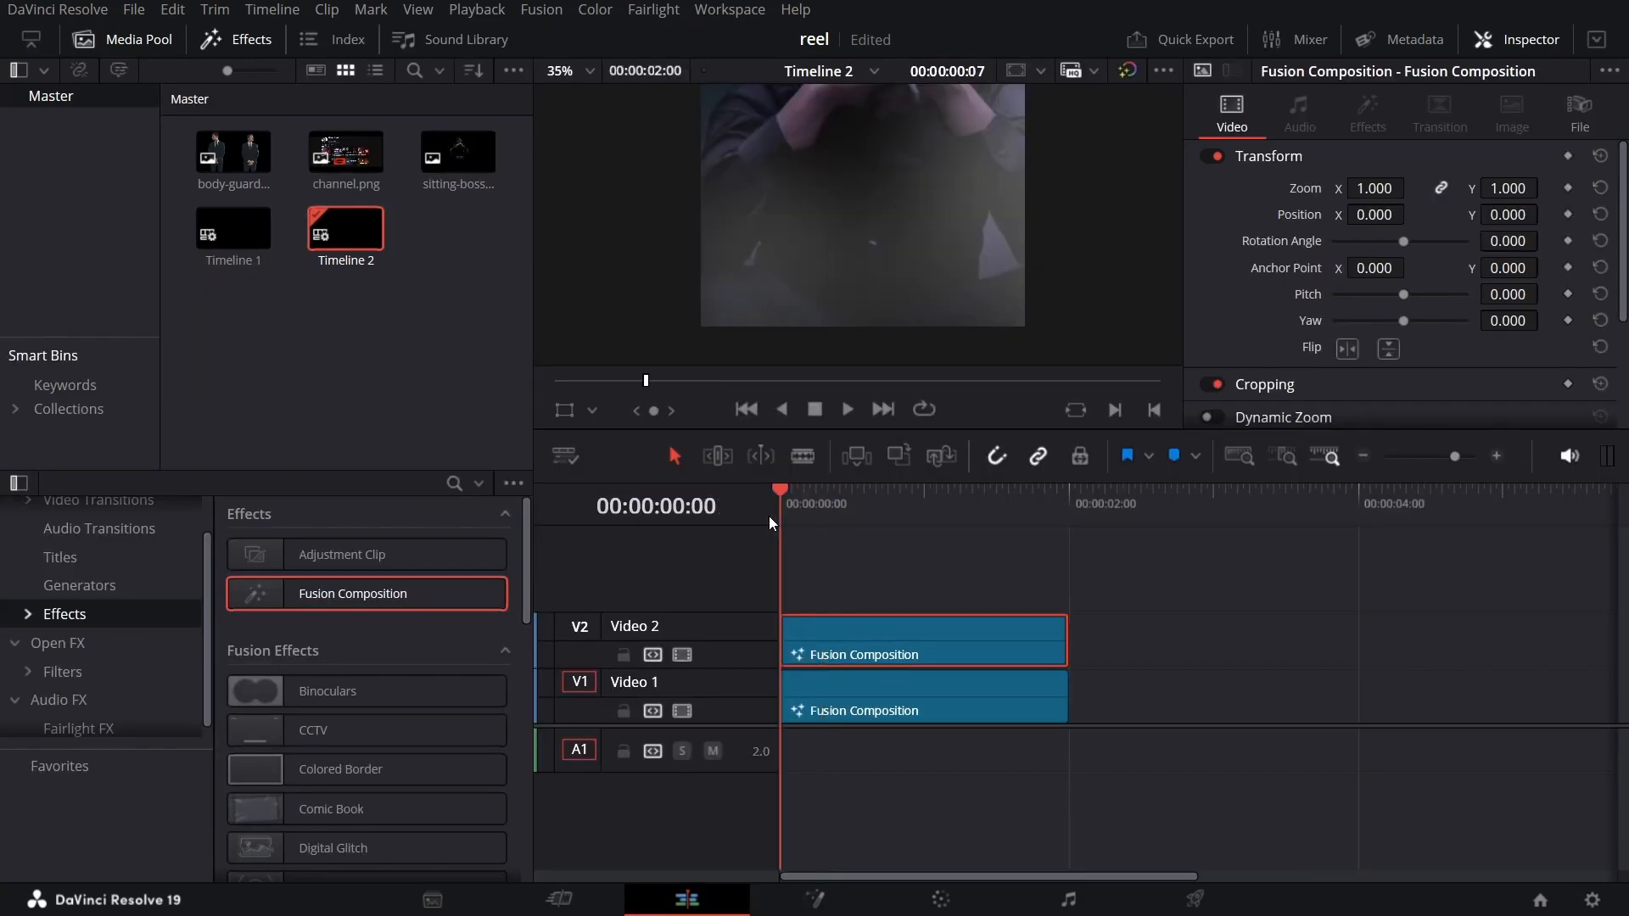
{"action": "key", "text": "space"}
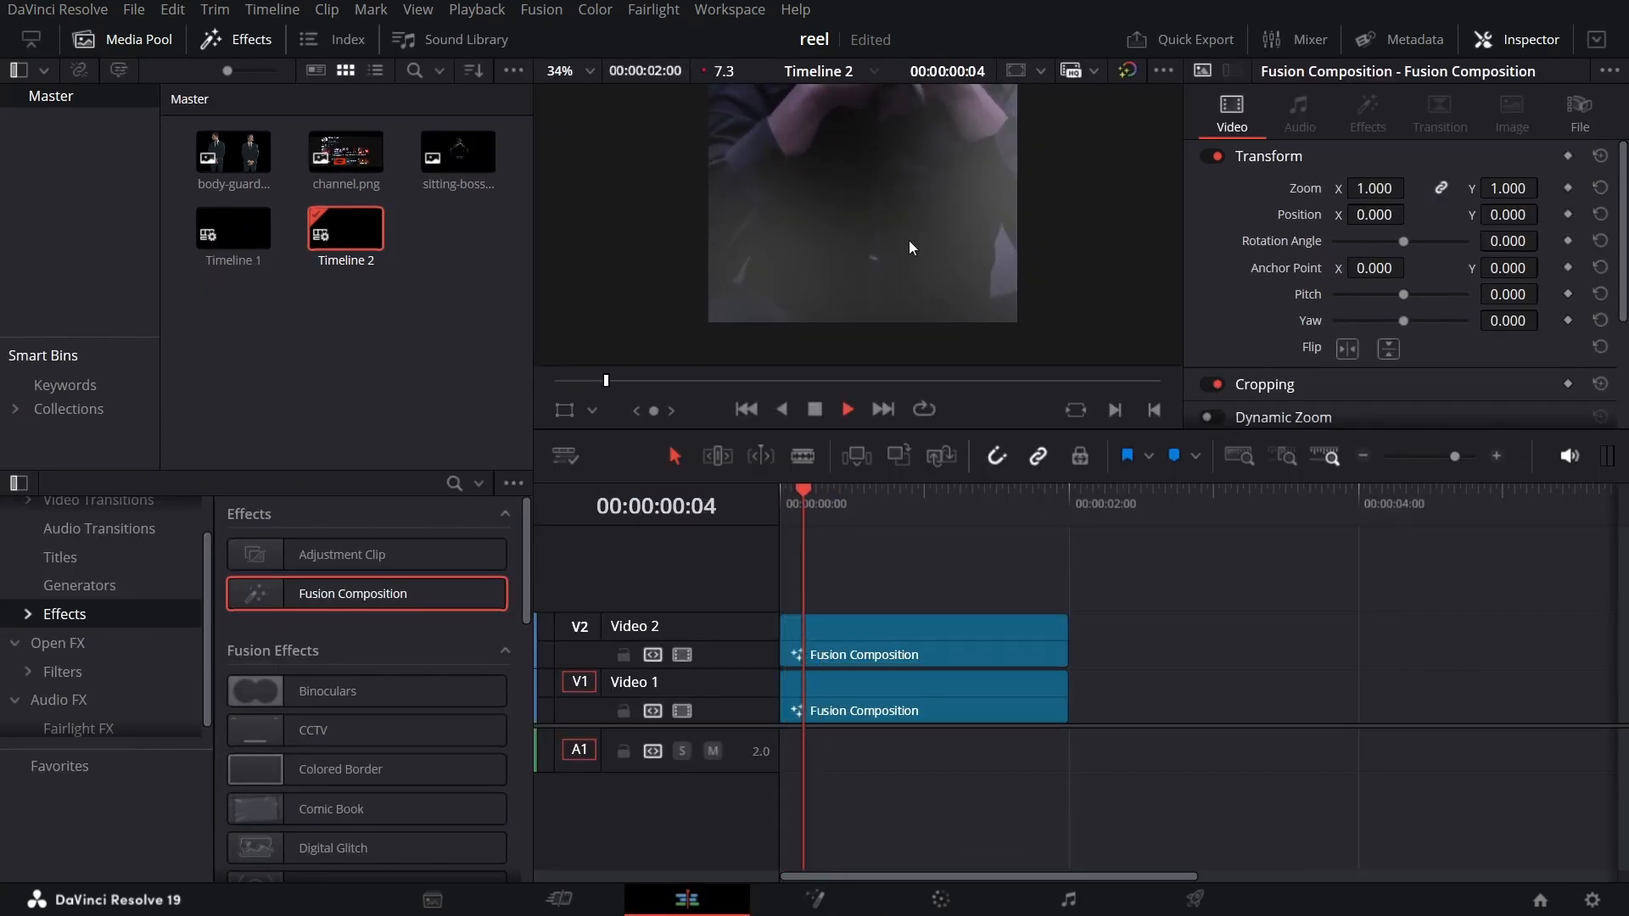
{"action": "scroll", "coordinate": [908, 241], "scroll_direction": "down", "scroll_amount": 3}
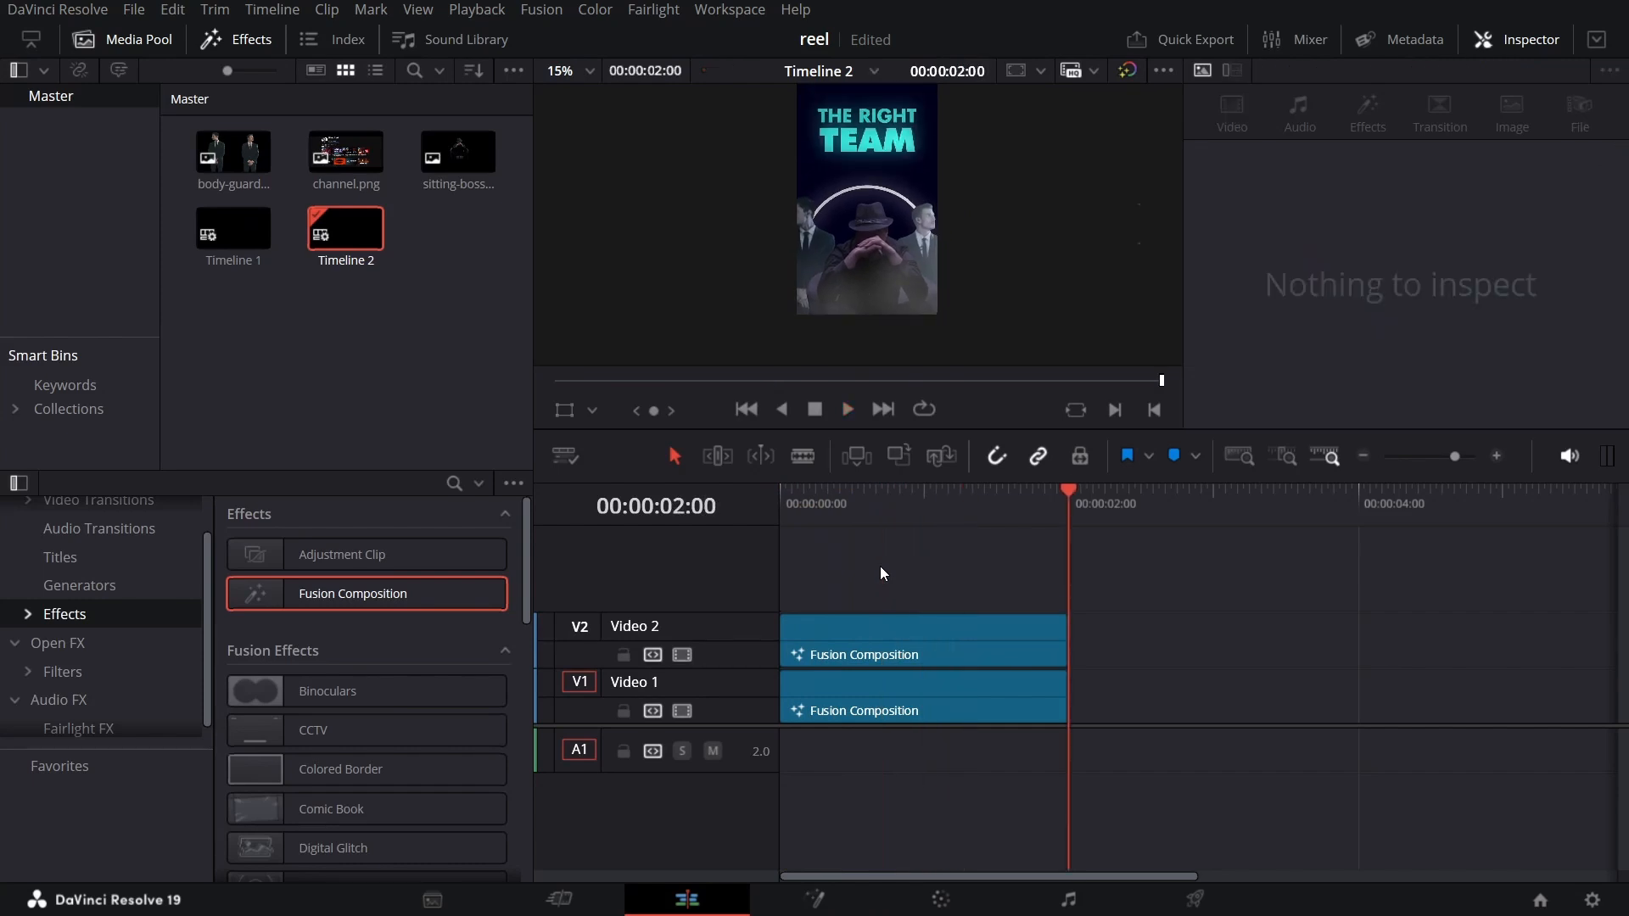
{"action": "left_click", "coordinate": [911, 512]}
{"action": "left_click_drag", "start_coordinate": [911, 511], "coordinate": [1069, 513]}
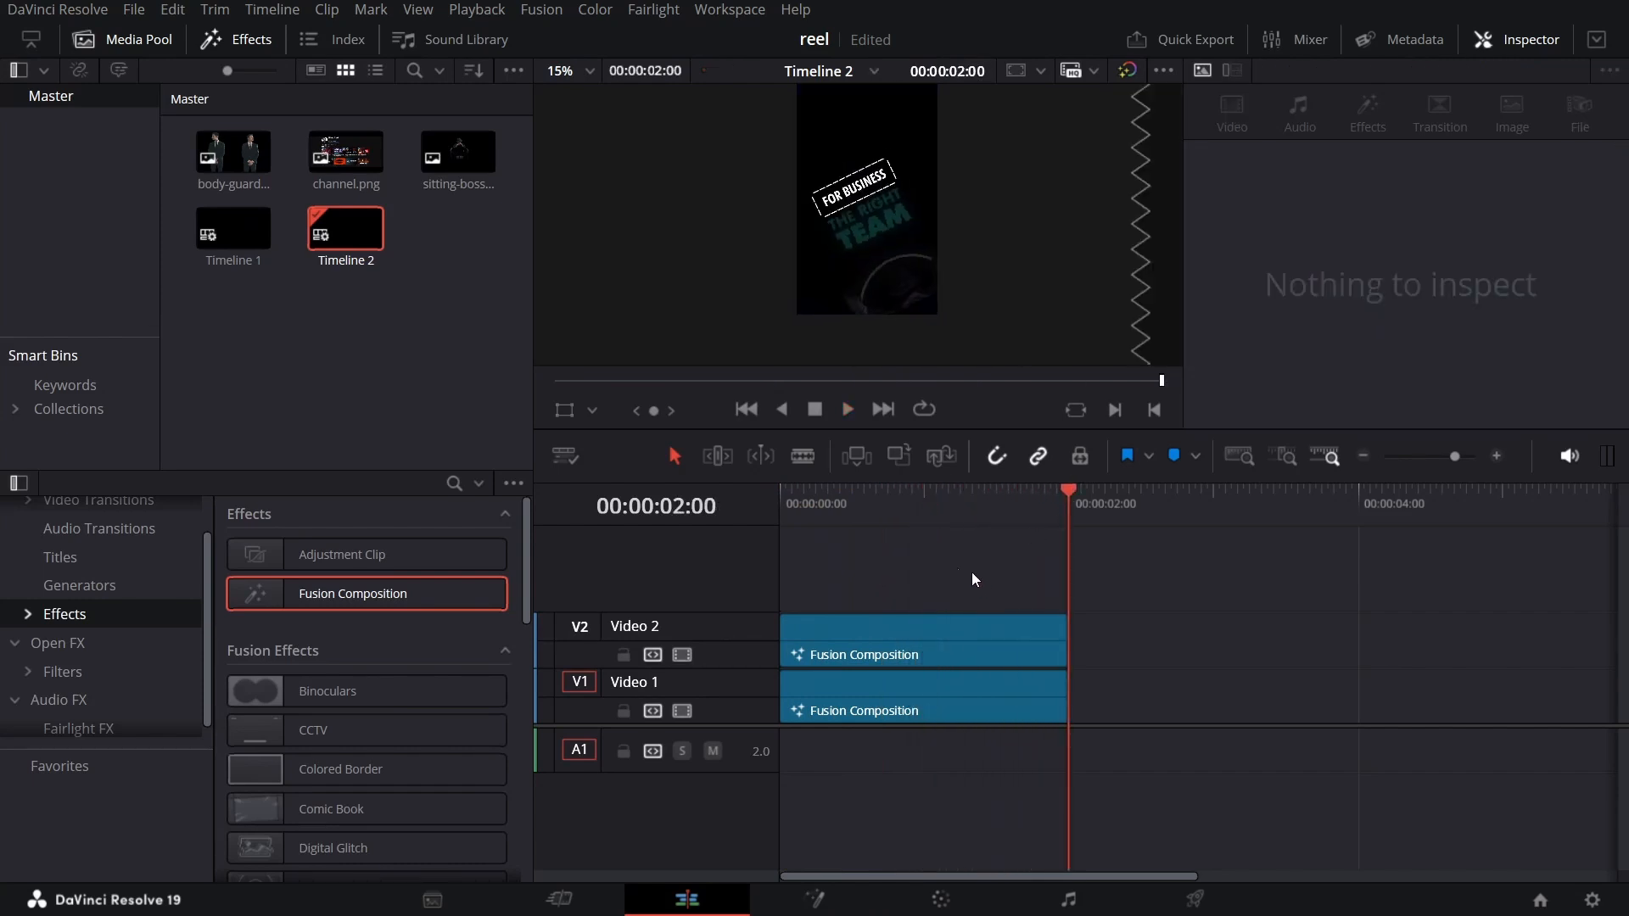
Add a Fusion Composition on Video 3, set its duration to 20 frames and align its end with the two-second mark
{"action": "left_click_drag", "start_coordinate": [380, 598], "coordinate": [1005, 573]}
{"action": "right_click", "coordinate": [1004, 572]}
{"action": "left_click", "coordinate": [1084, 427]}
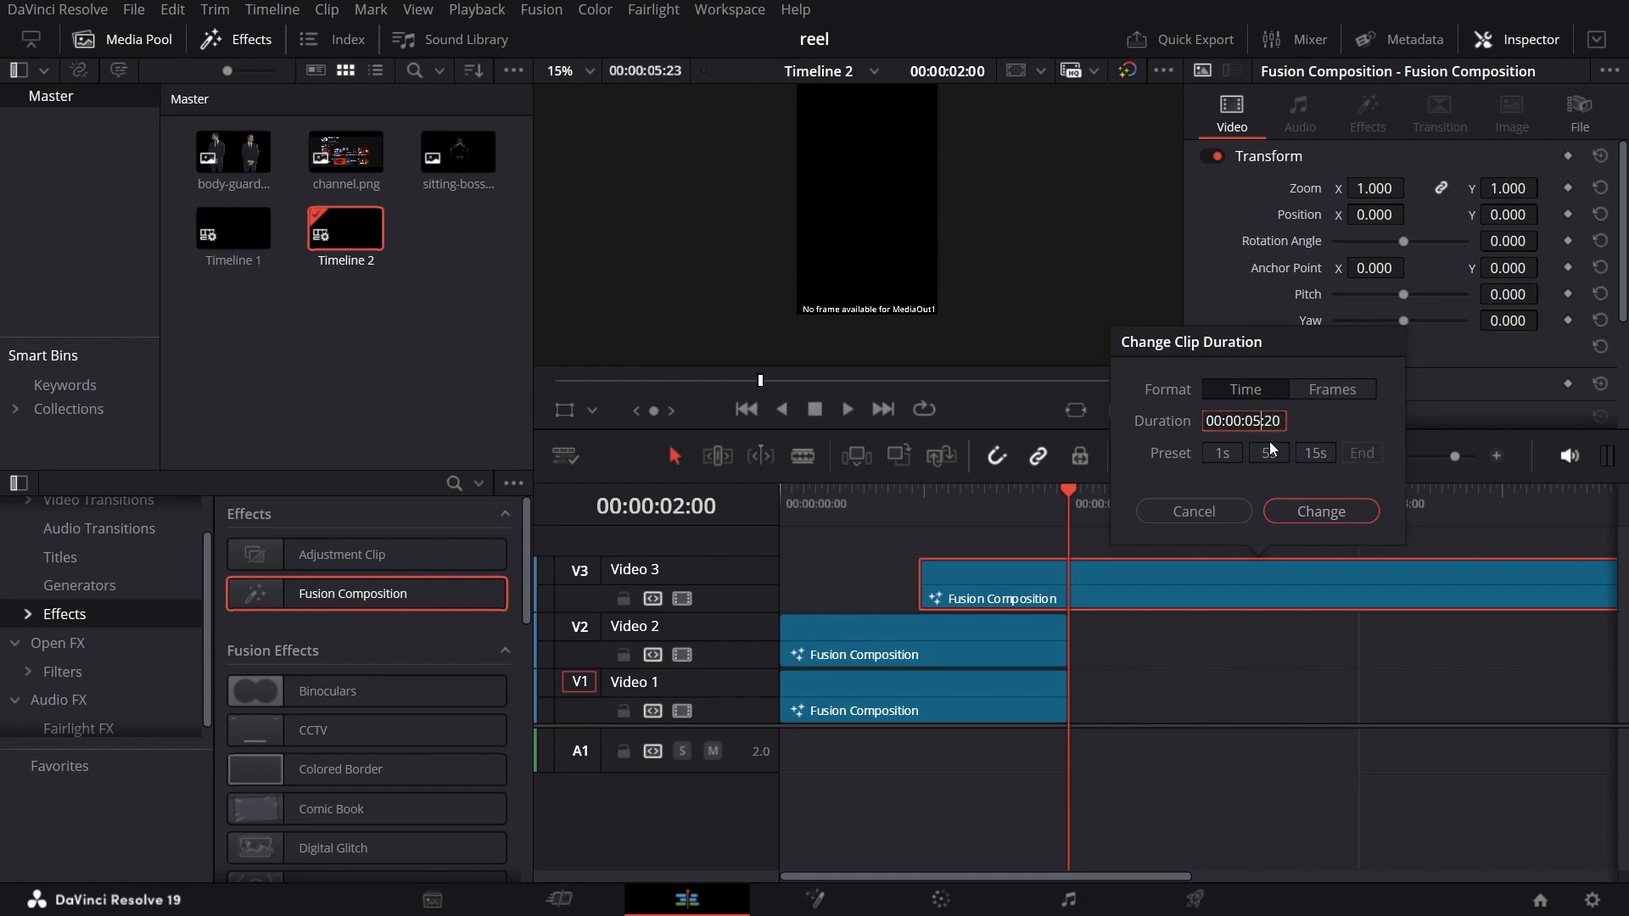
{"action": "key", "text": "Return"}
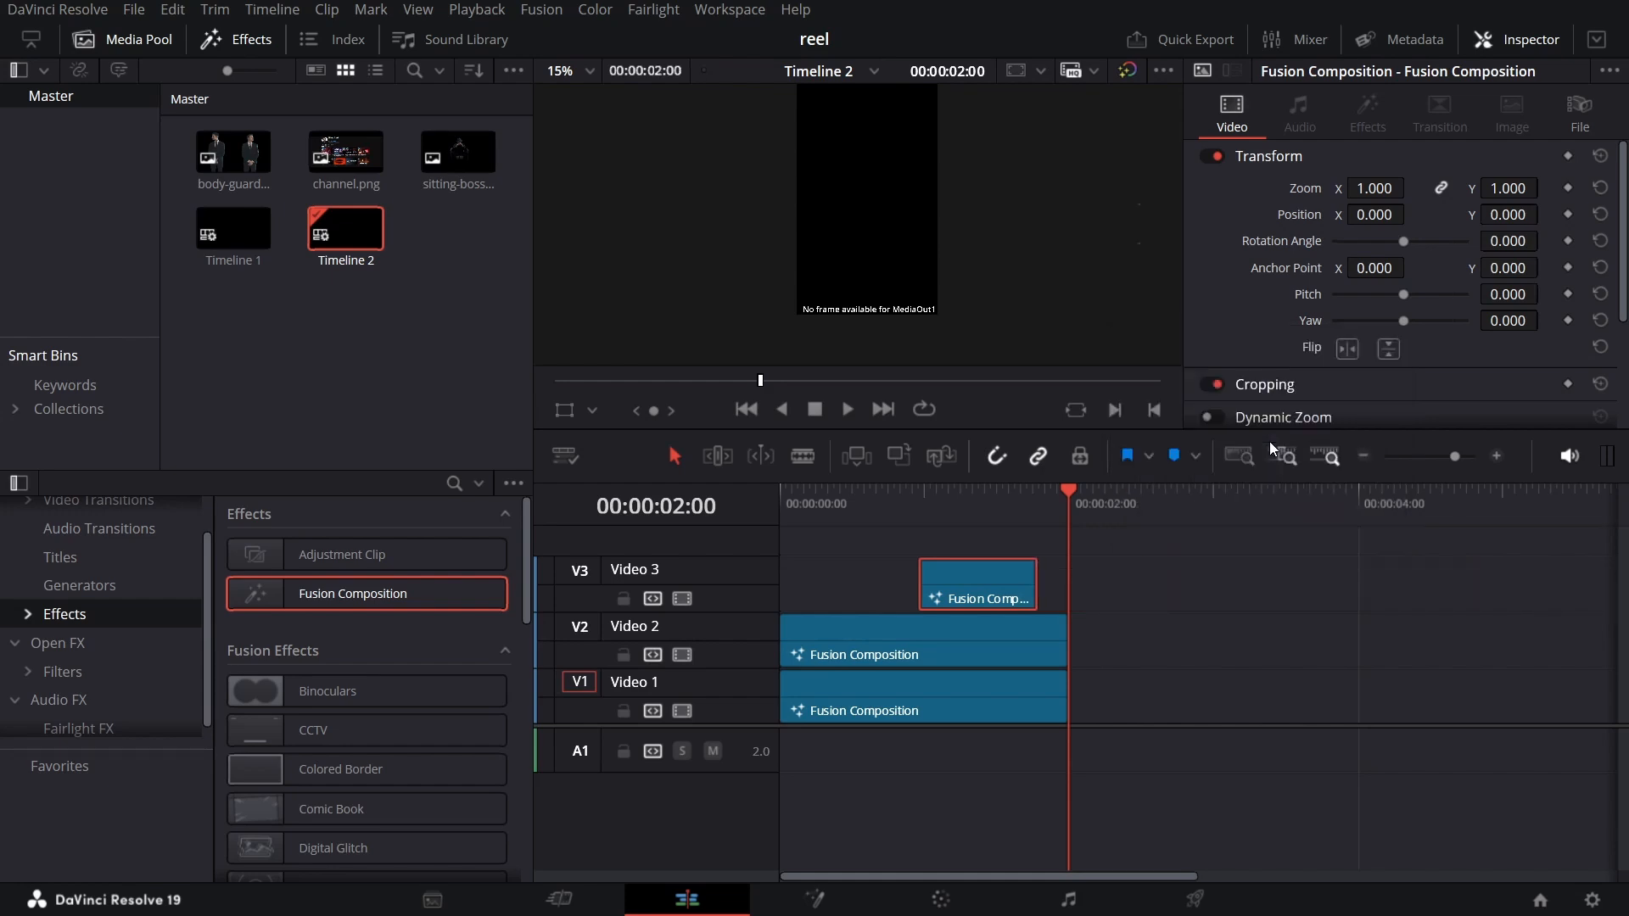
{"action": "left_click_drag", "start_coordinate": [970, 599], "coordinate": [1000, 599]}
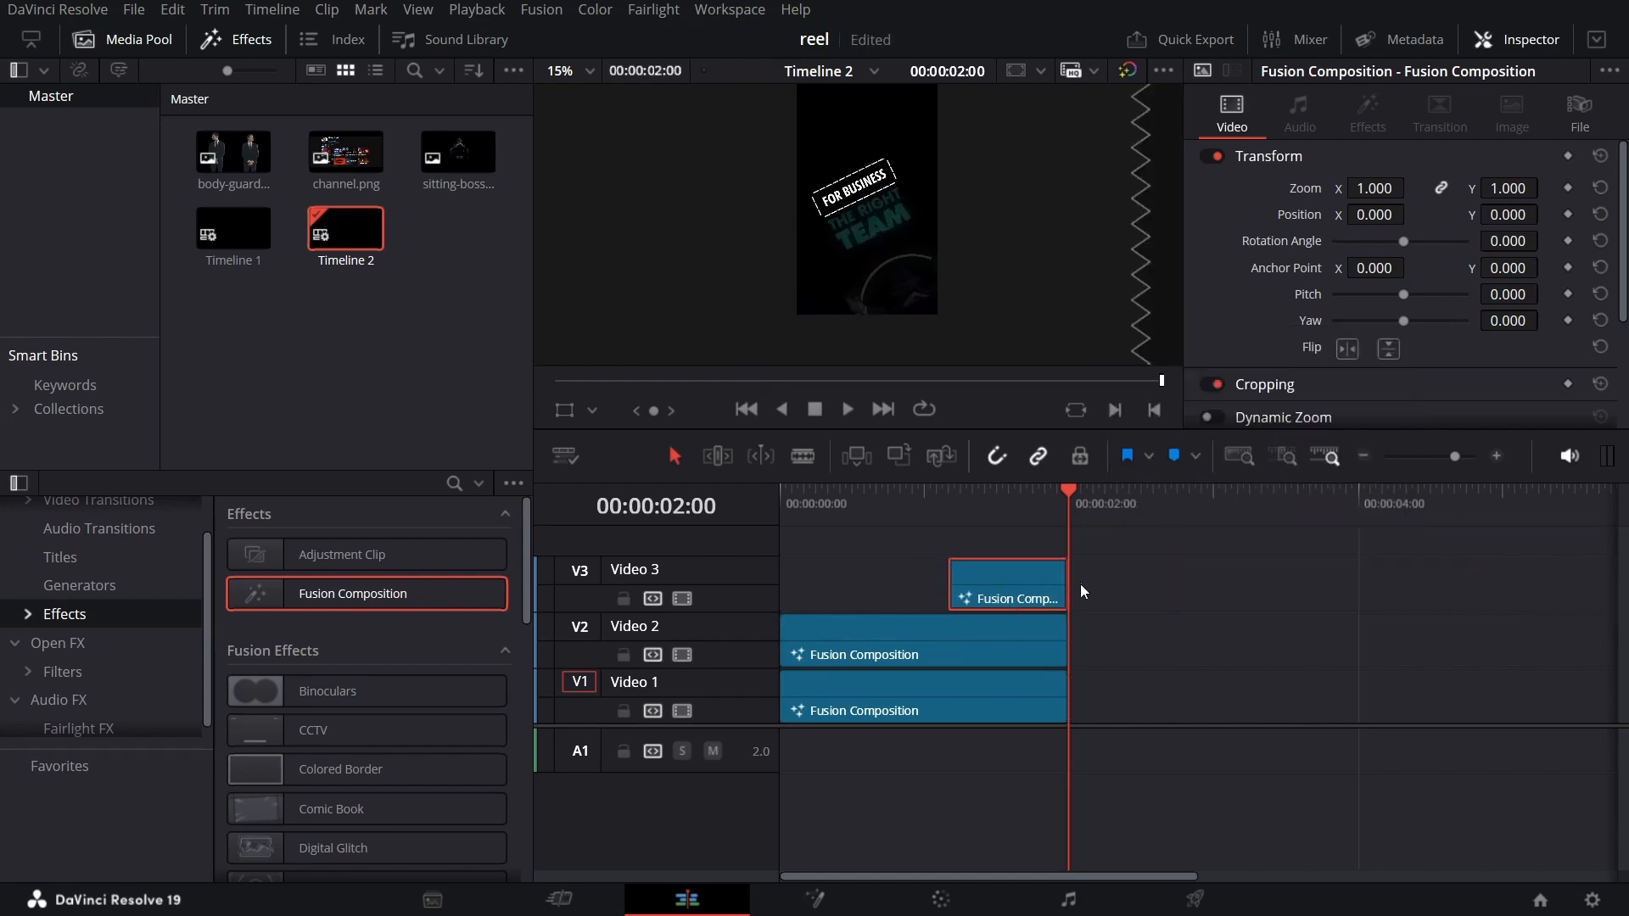
Open the Video 3 Fusion Composition on the Fusion page, add channel.png to its node graph and preview the image
{"action": "left_click_drag", "start_coordinate": [937, 499], "coordinate": [966, 553]}
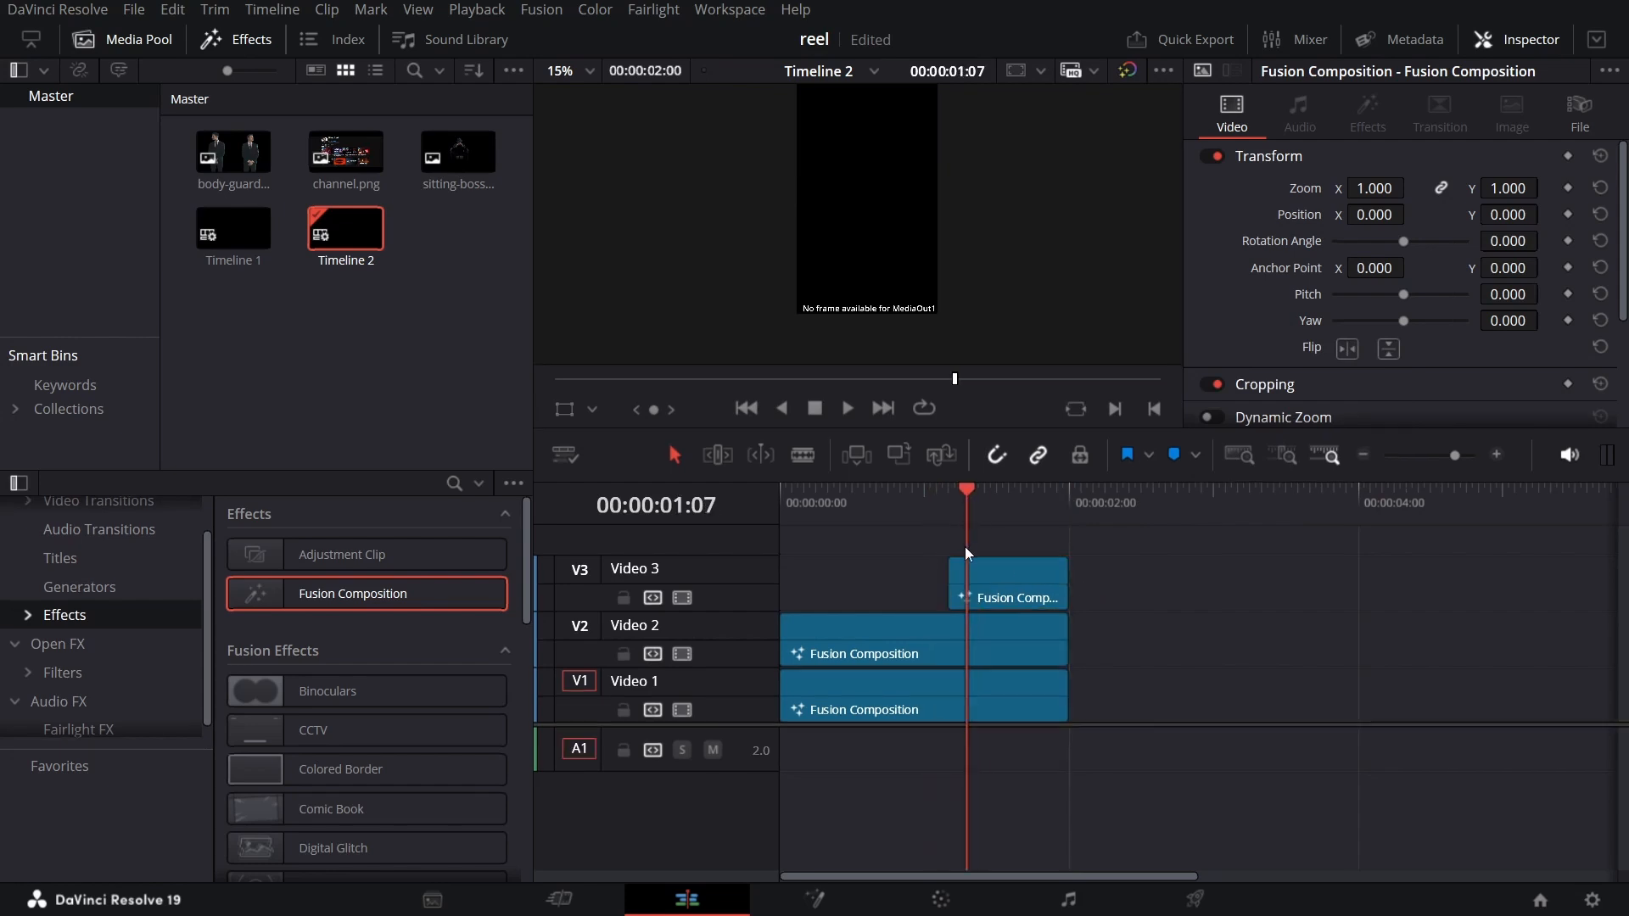
{"action": "right_click", "coordinate": [990, 577]}
{"action": "left_click", "coordinate": [1096, 433]}
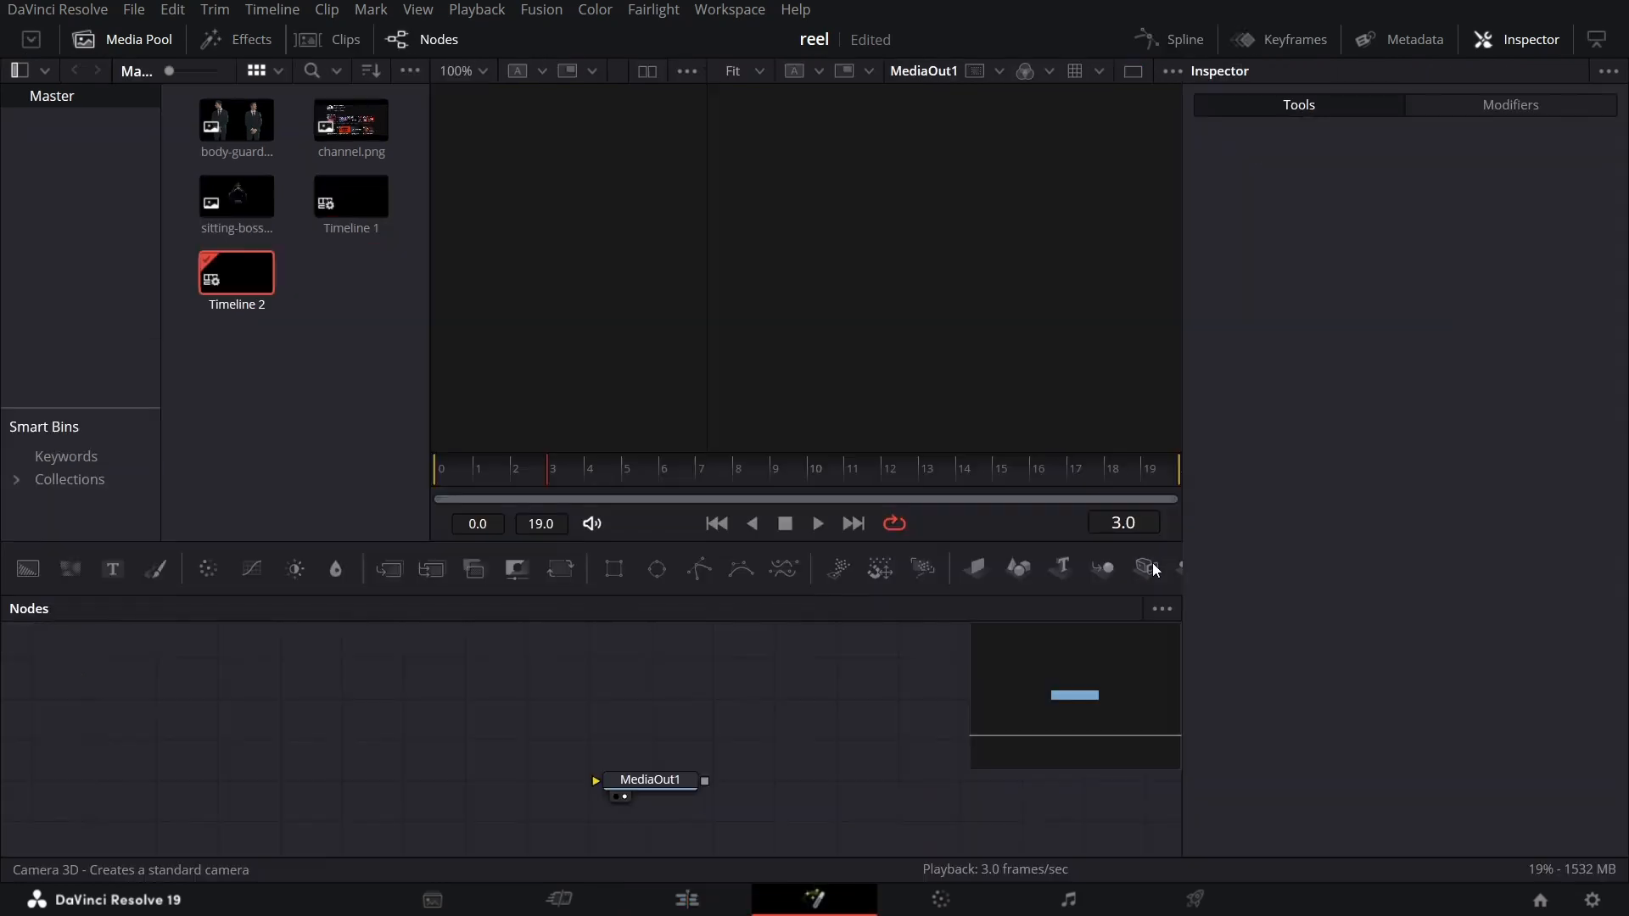
{"action": "left_click_drag", "start_coordinate": [349, 126], "coordinate": [200, 706]}
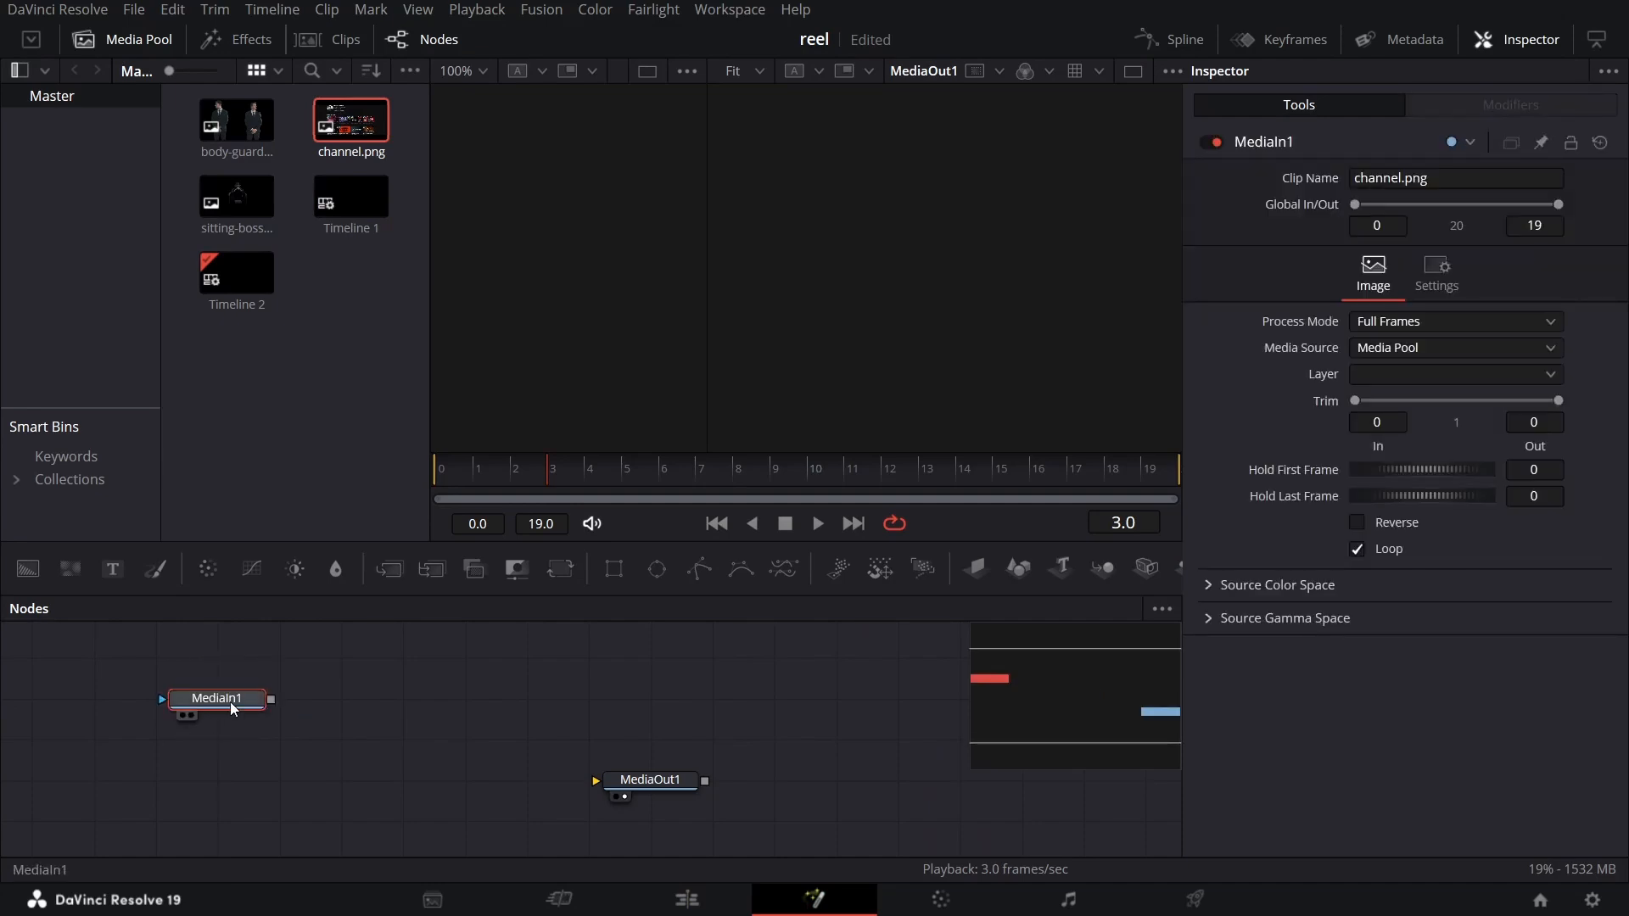
{"action": "key", "text": "1"}
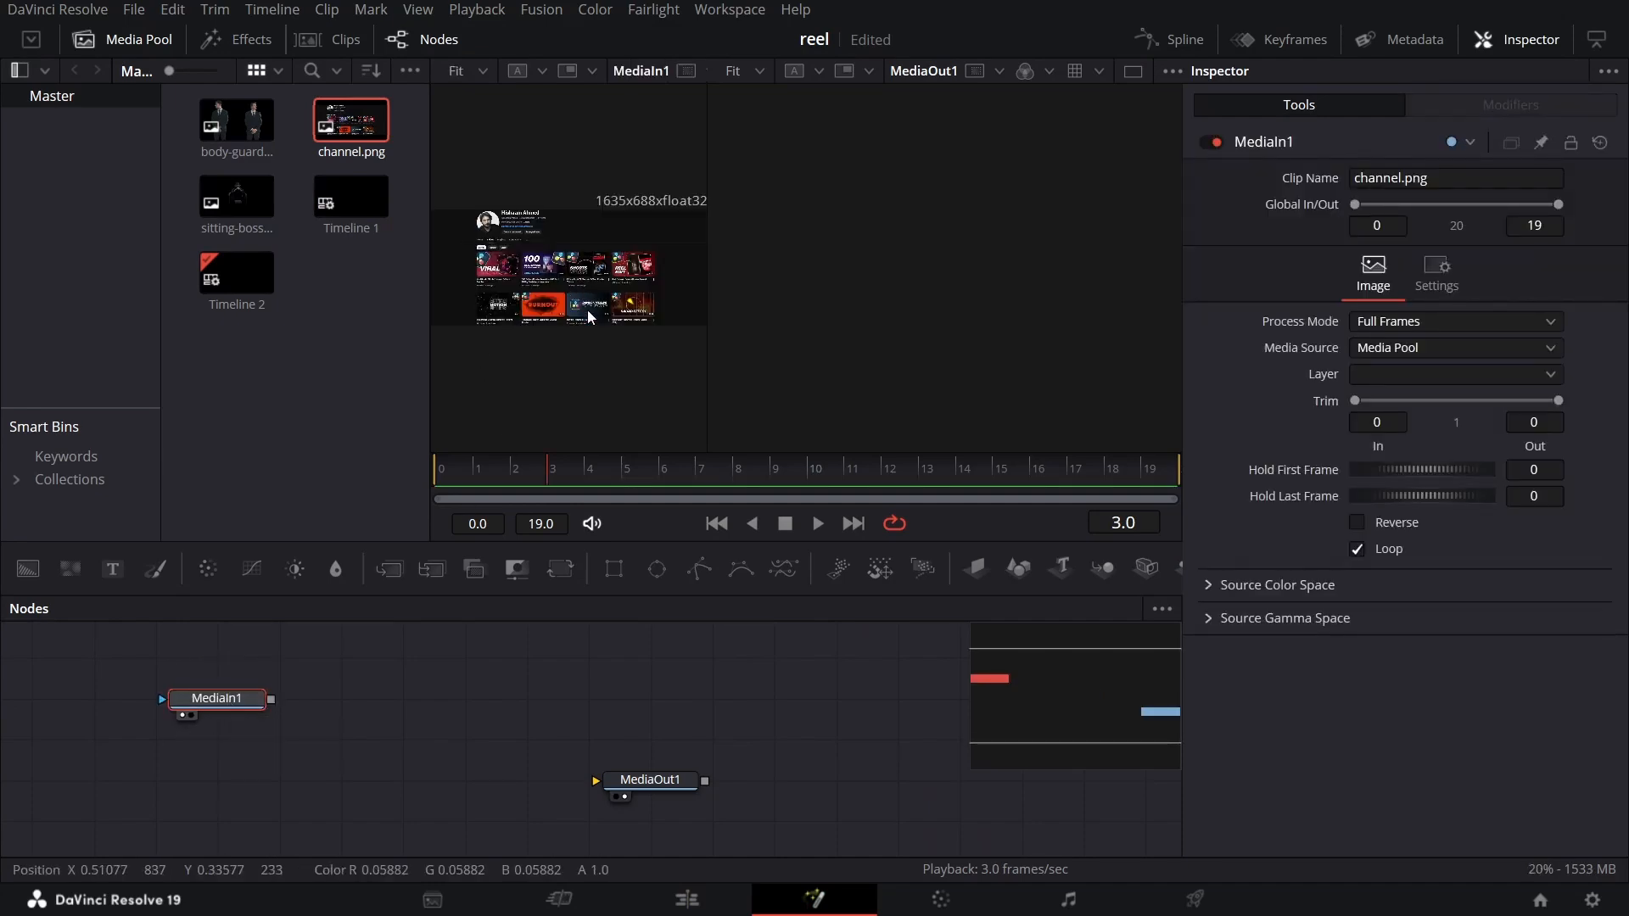
{"action": "key", "text": "1"}
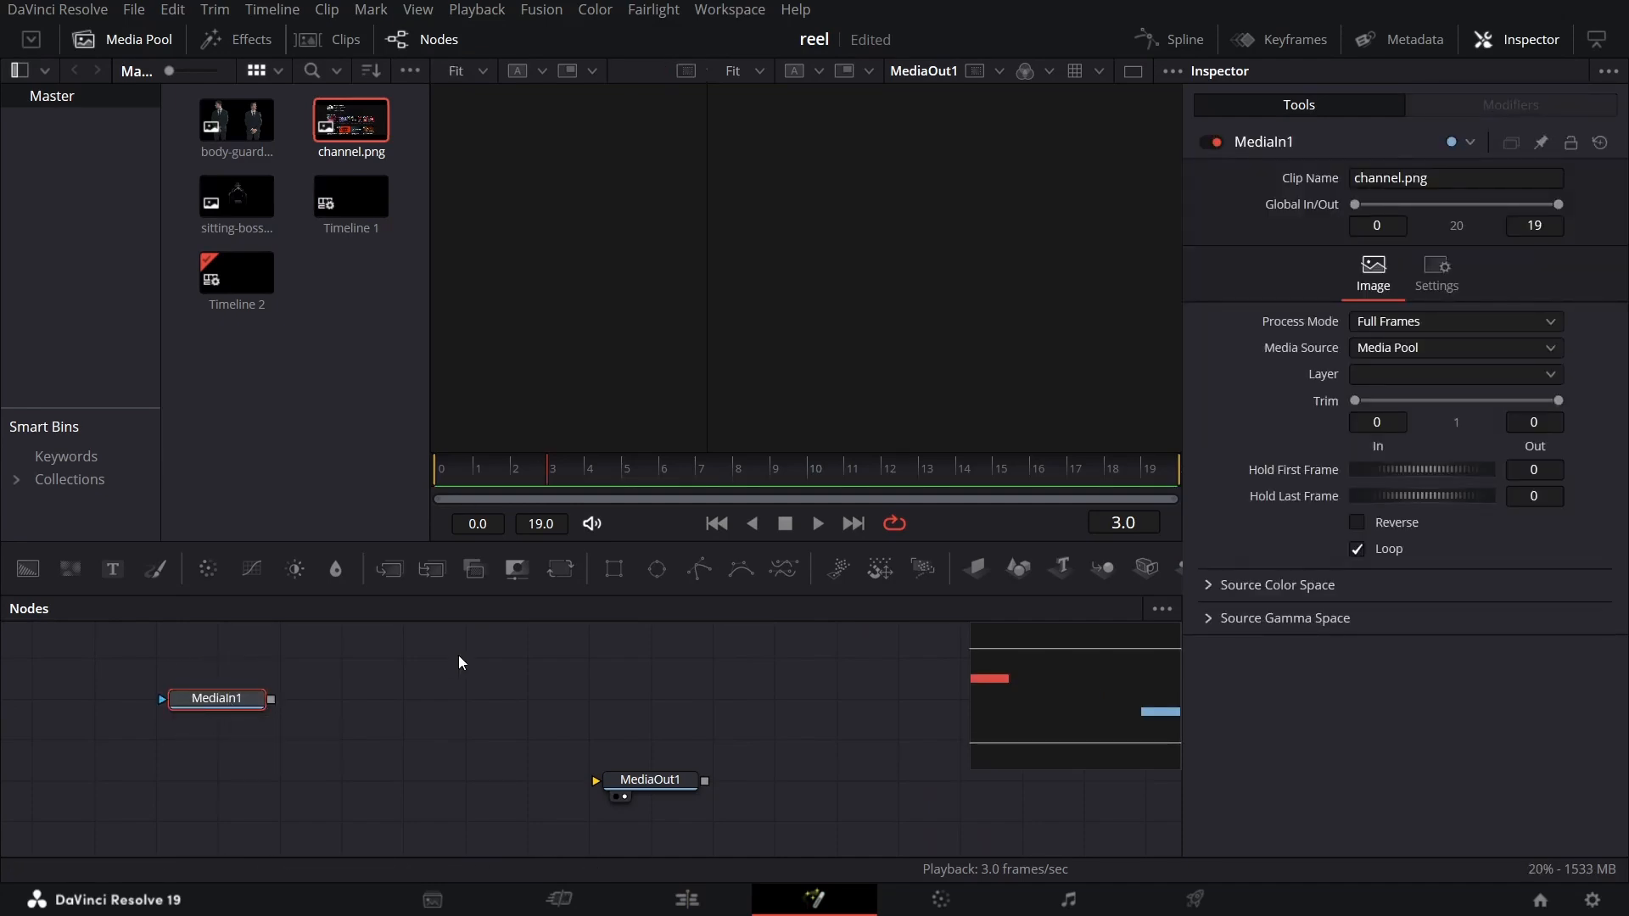
Feed MediaIn1 into a new Image Plane 3D, add a Renderer 3D after it and connect the renderer to MediaOut1
{"action": "left_click_drag", "start_coordinate": [971, 570], "coordinate": [218, 780]}
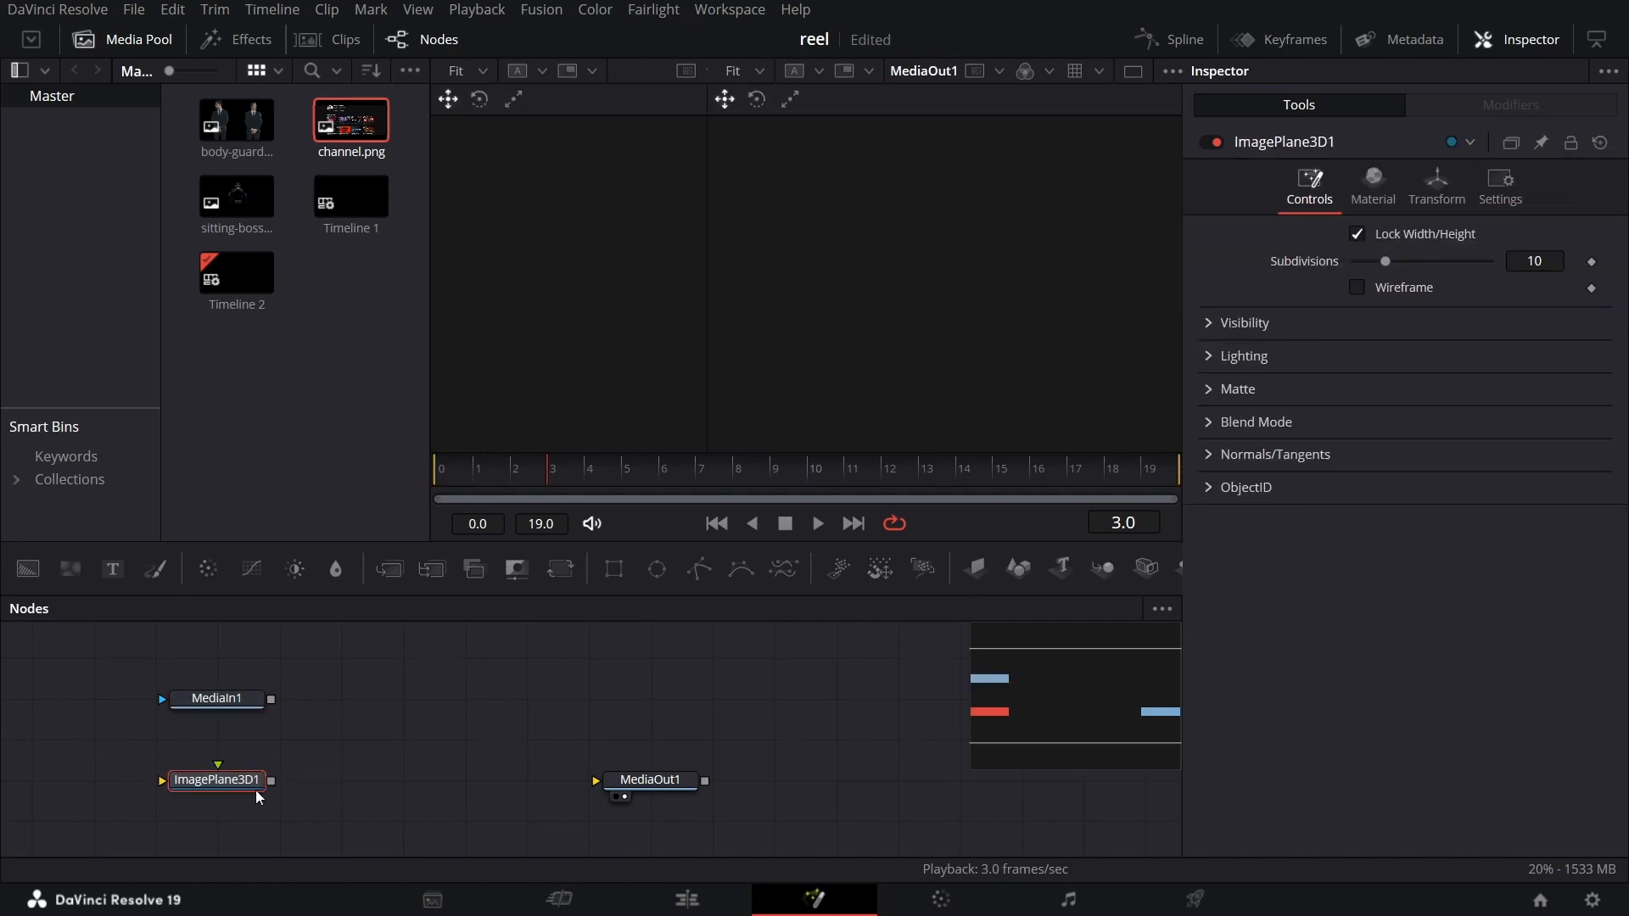
{"action": "left_click_drag", "start_coordinate": [272, 699], "coordinate": [259, 780]}
{"action": "key", "text": "shift+space"}
{"action": "type", "text": "Directional Light"}
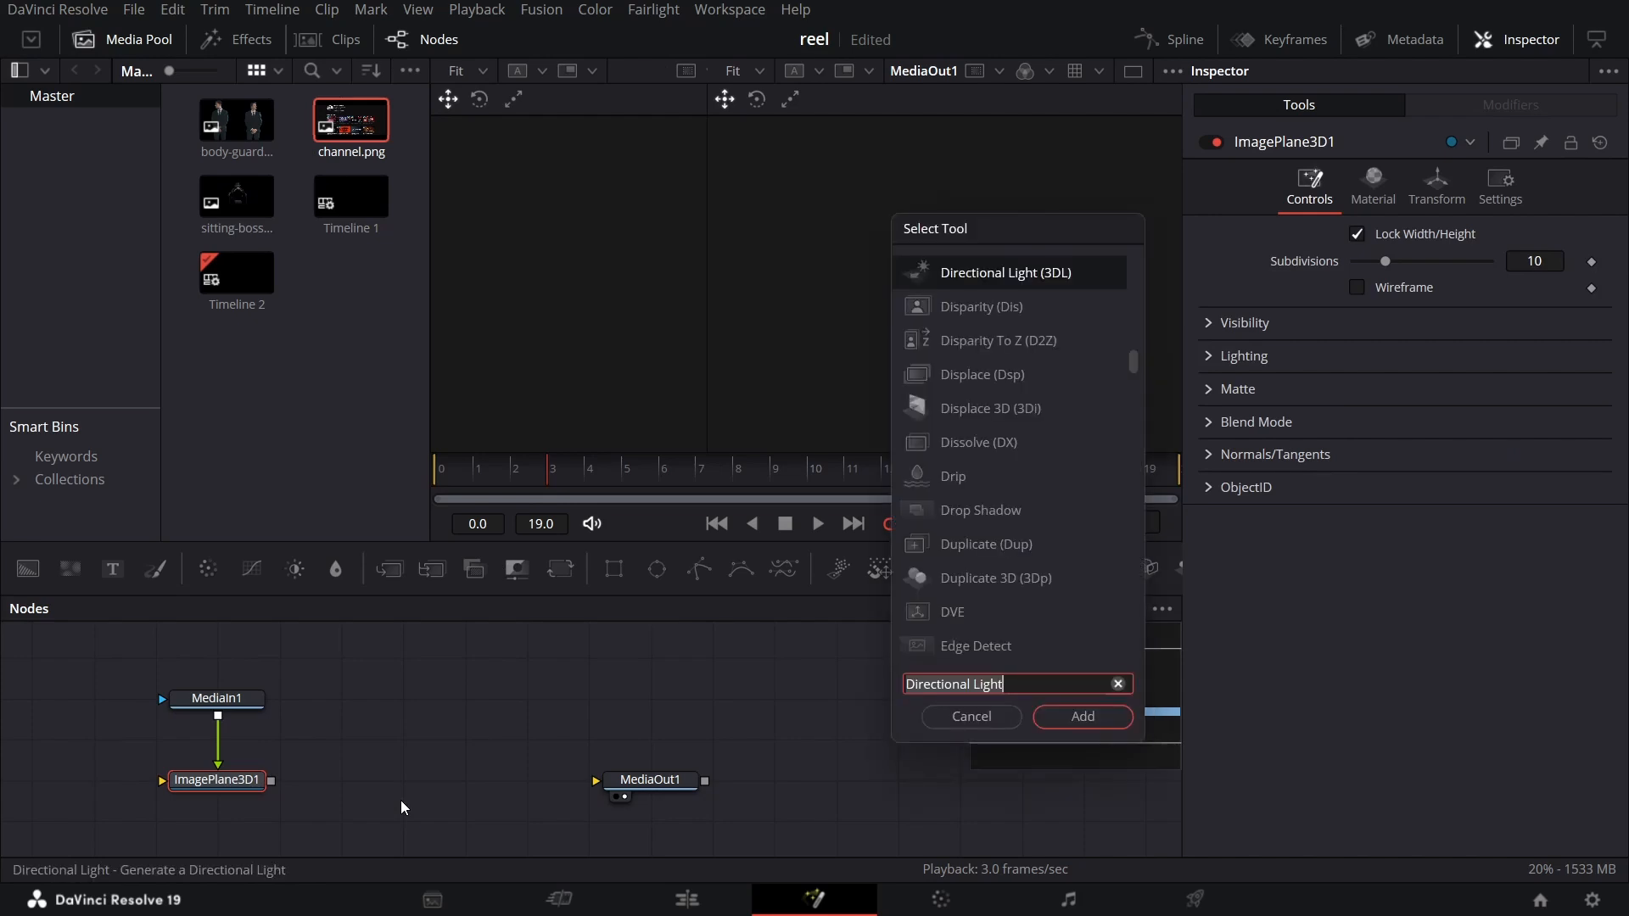
{"action": "key", "text": "ctrl+a"}
{"action": "type", "text": "render"}
{"action": "key", "text": "Return"}
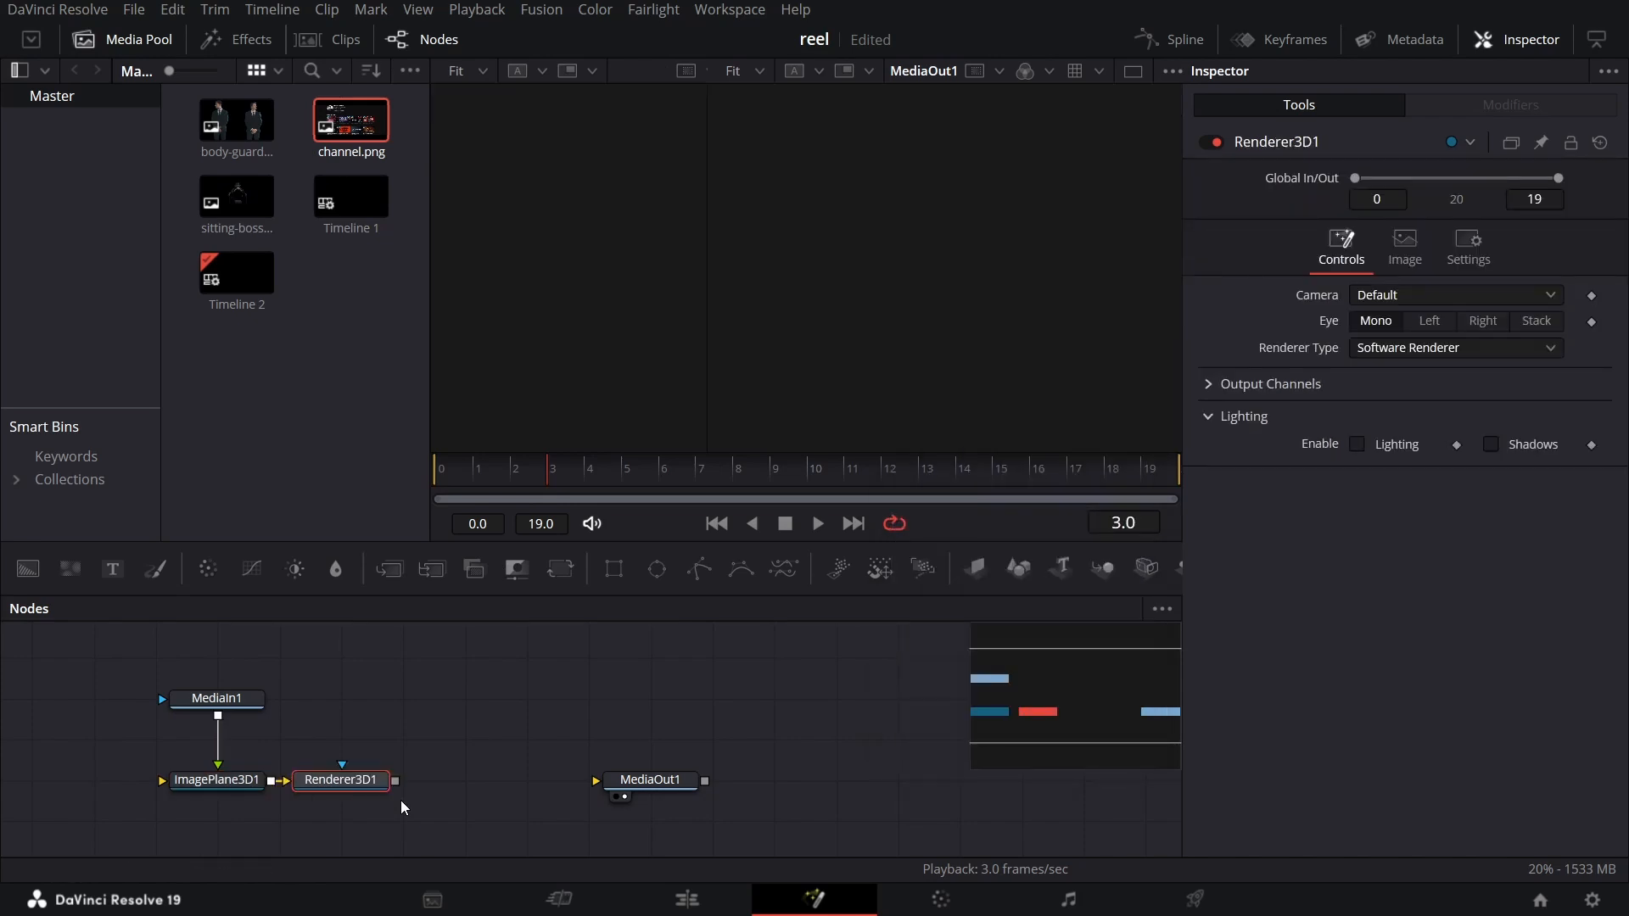
{"action": "left_click_drag", "start_coordinate": [395, 781], "coordinate": [631, 781]}
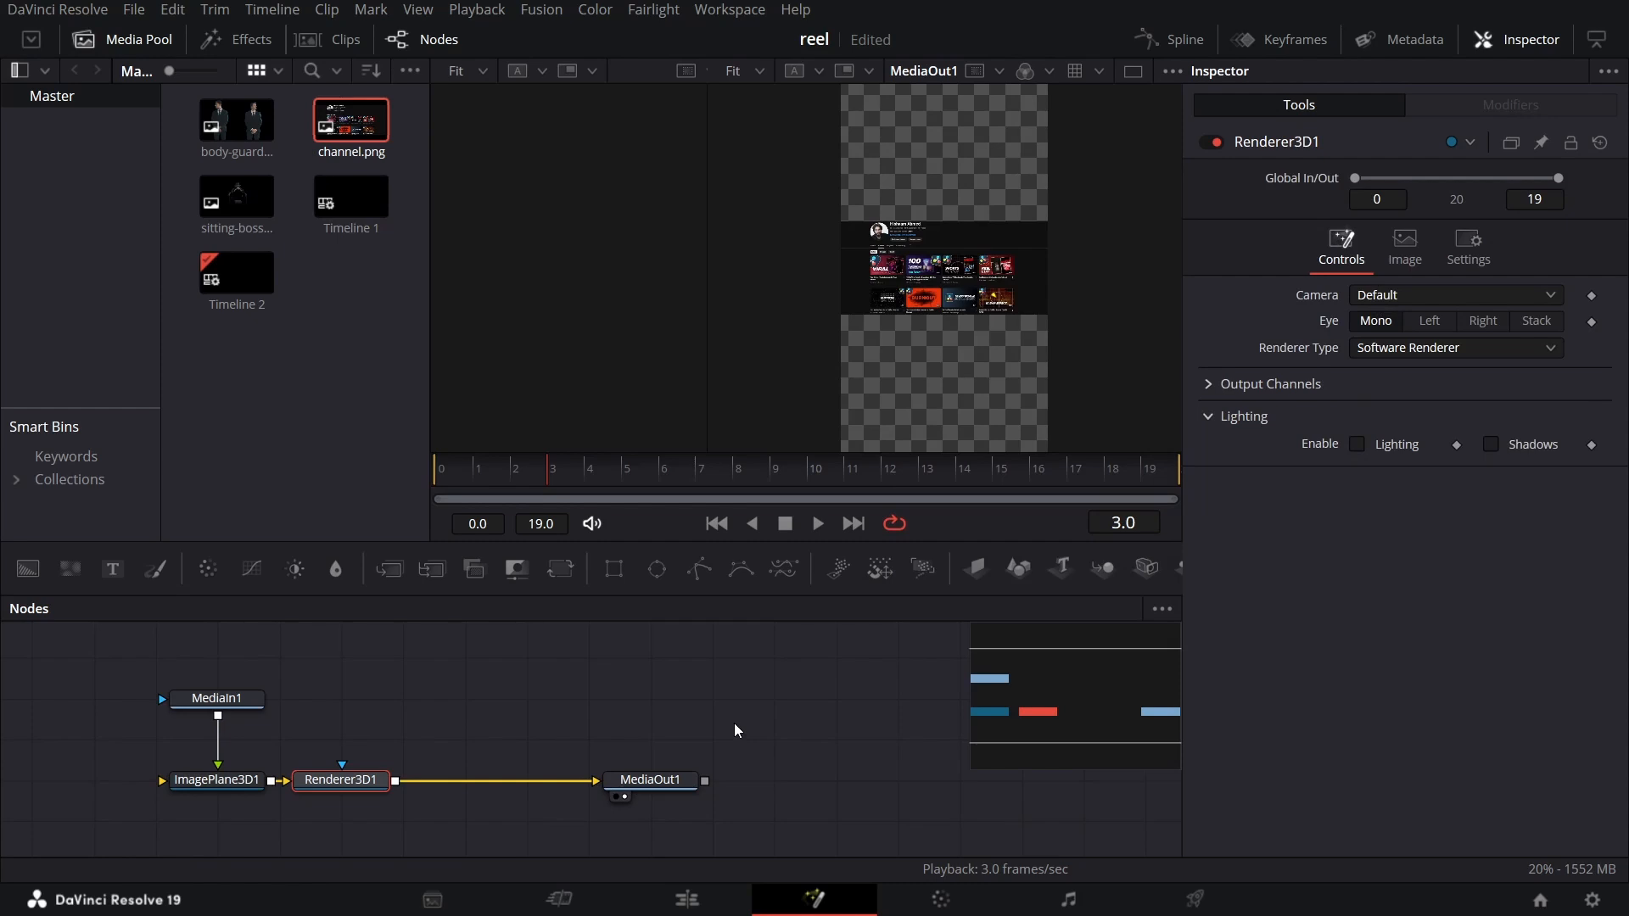
Set ImagePlane3D1's translation to 0.029 on X and 0.48 on Z
{"action": "left_click", "coordinate": [221, 788]}
{"action": "left_click", "coordinate": [340, 781]}
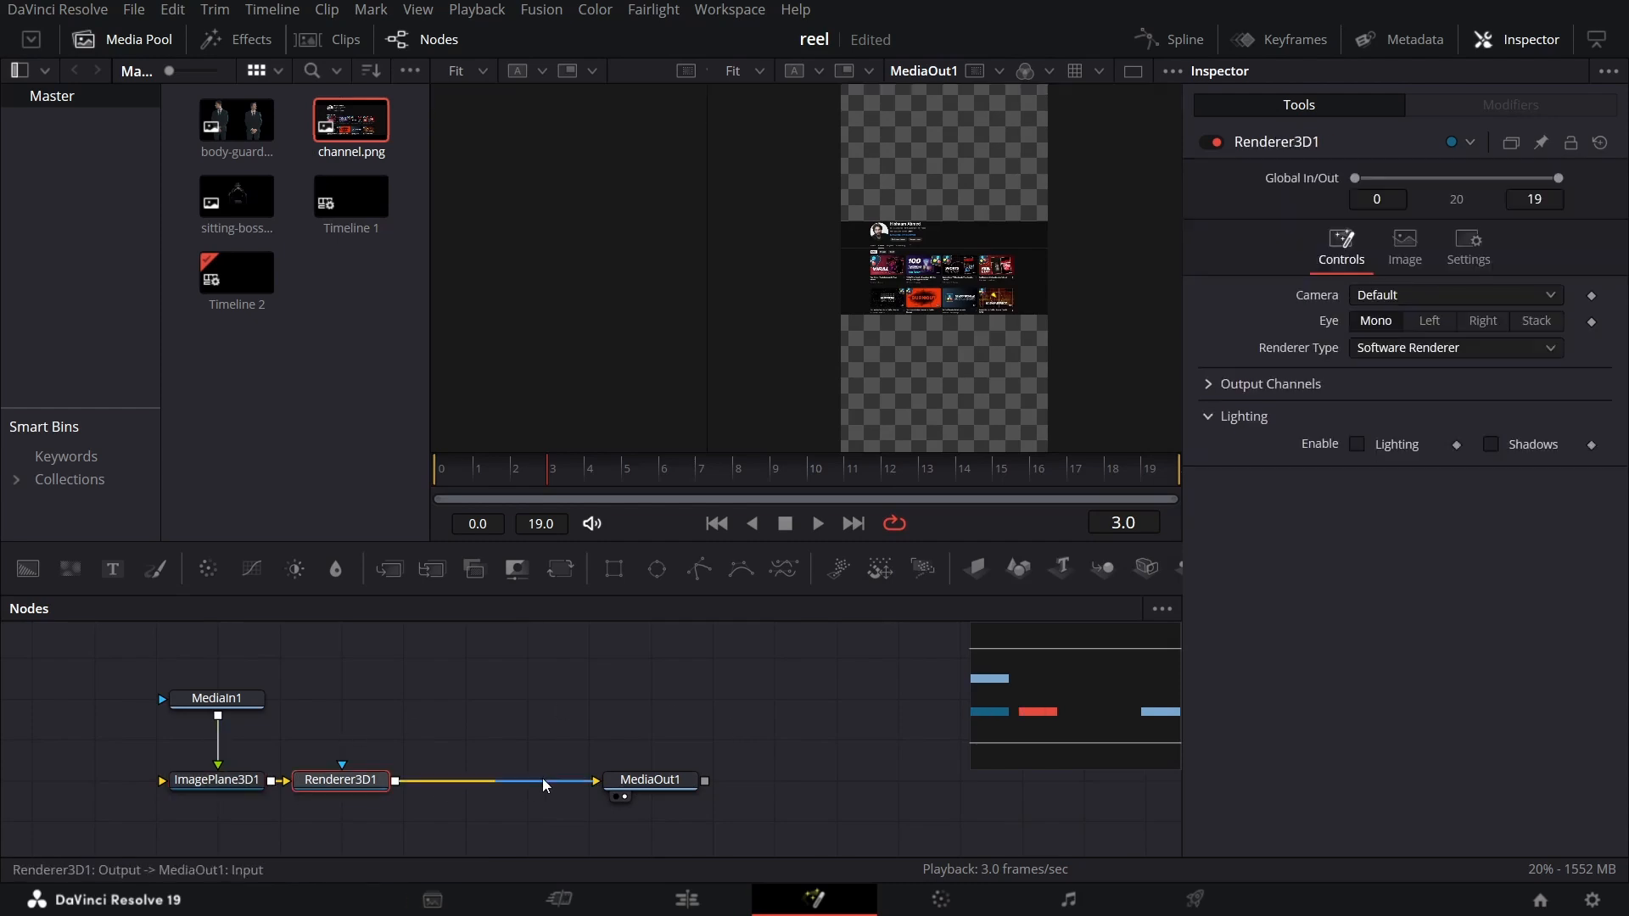
{"action": "left_click", "coordinate": [218, 784]}
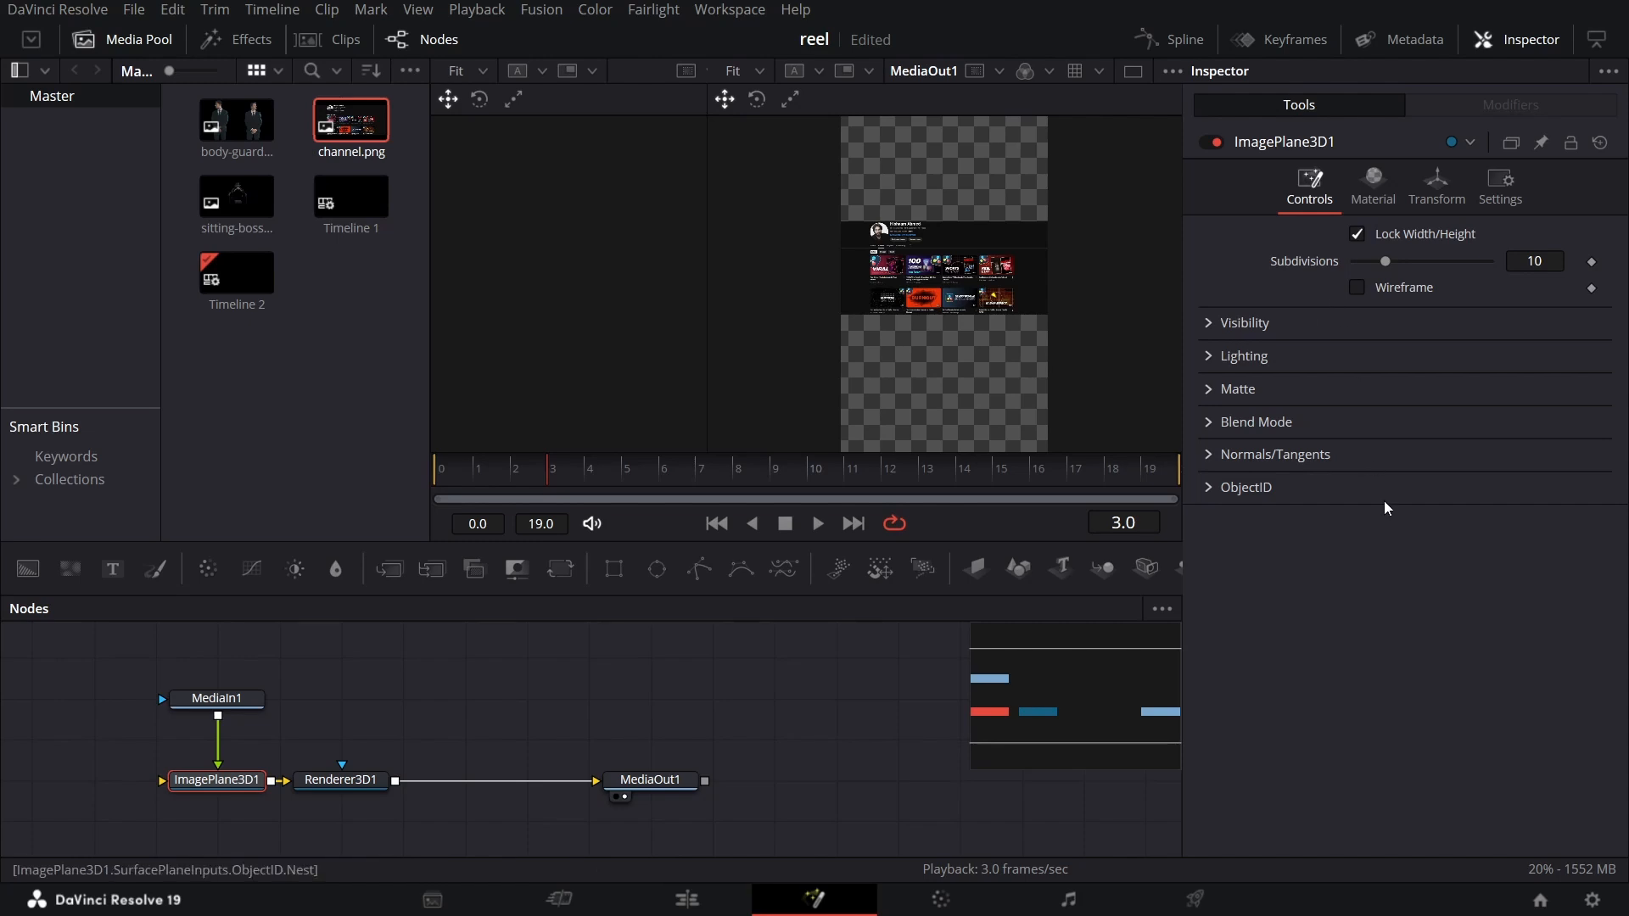
{"action": "left_click", "coordinate": [1435, 188]}
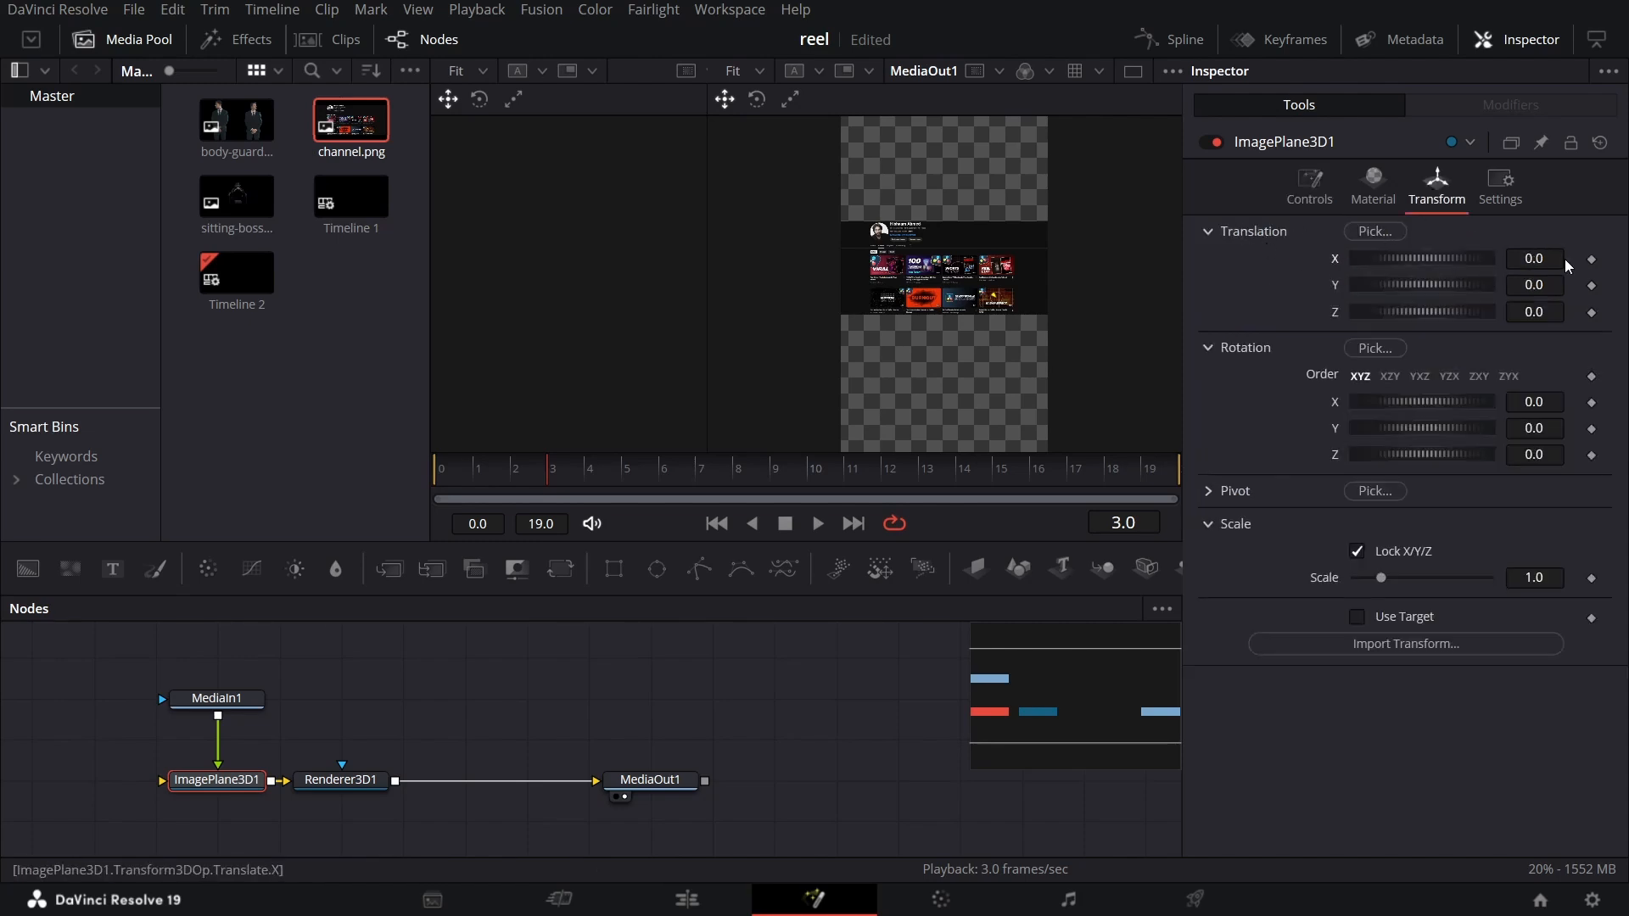
{"action": "type", "text": "0.029"}
{"action": "key", "text": "Tab"}
{"action": "key", "text": "Tab"}
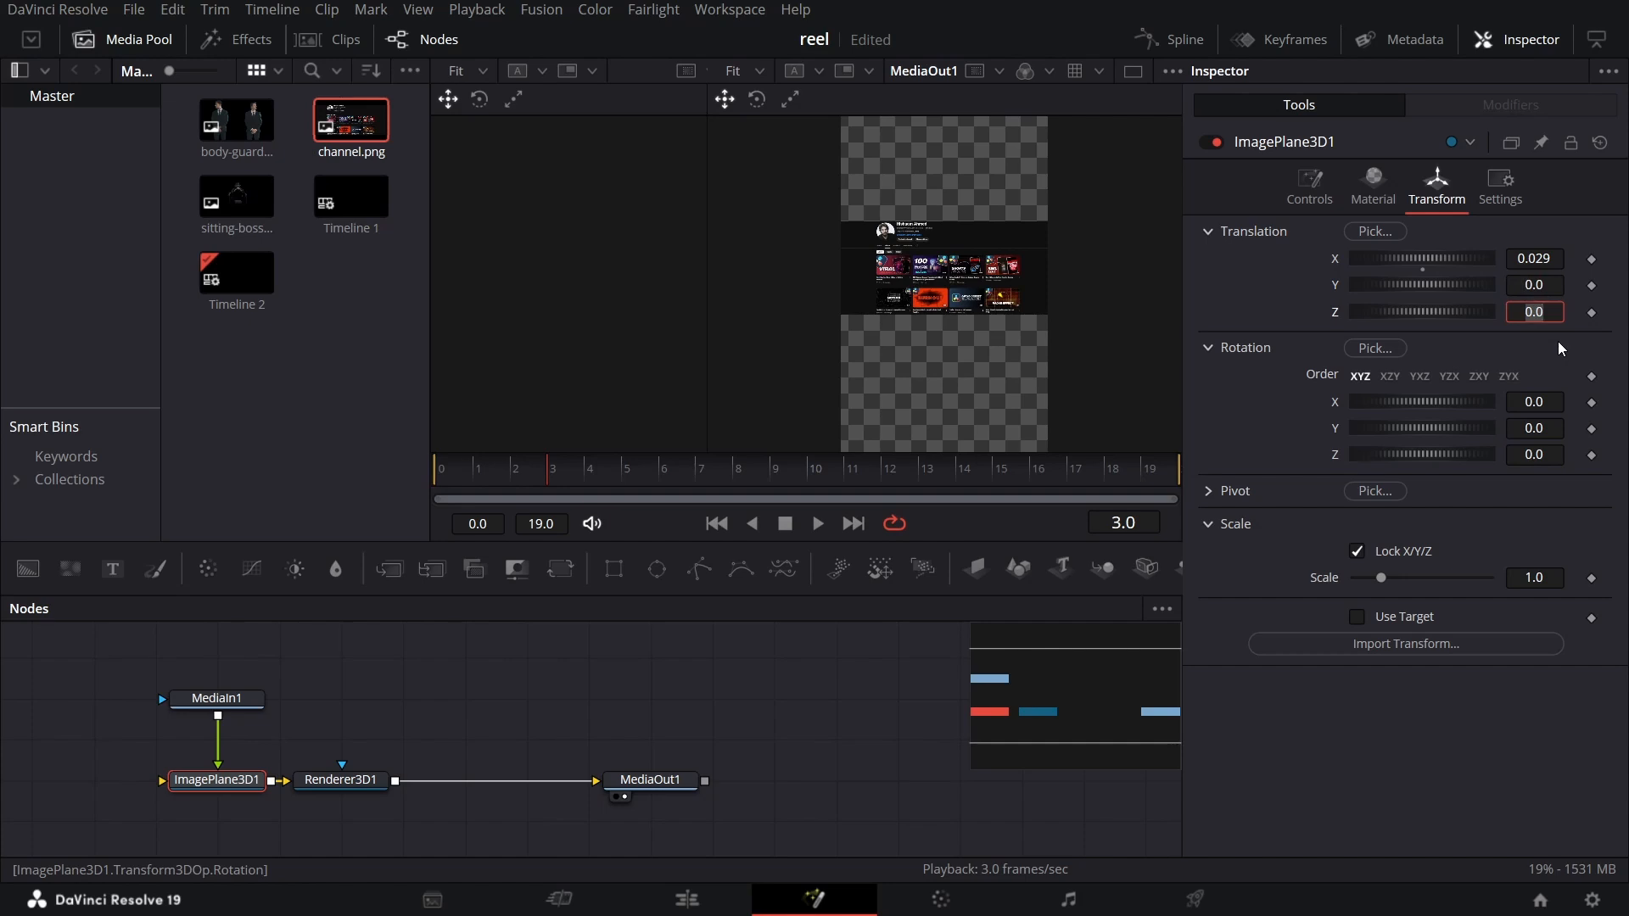
{"action": "type", "text": "0.48"}
{"action": "key", "text": "Tab"}
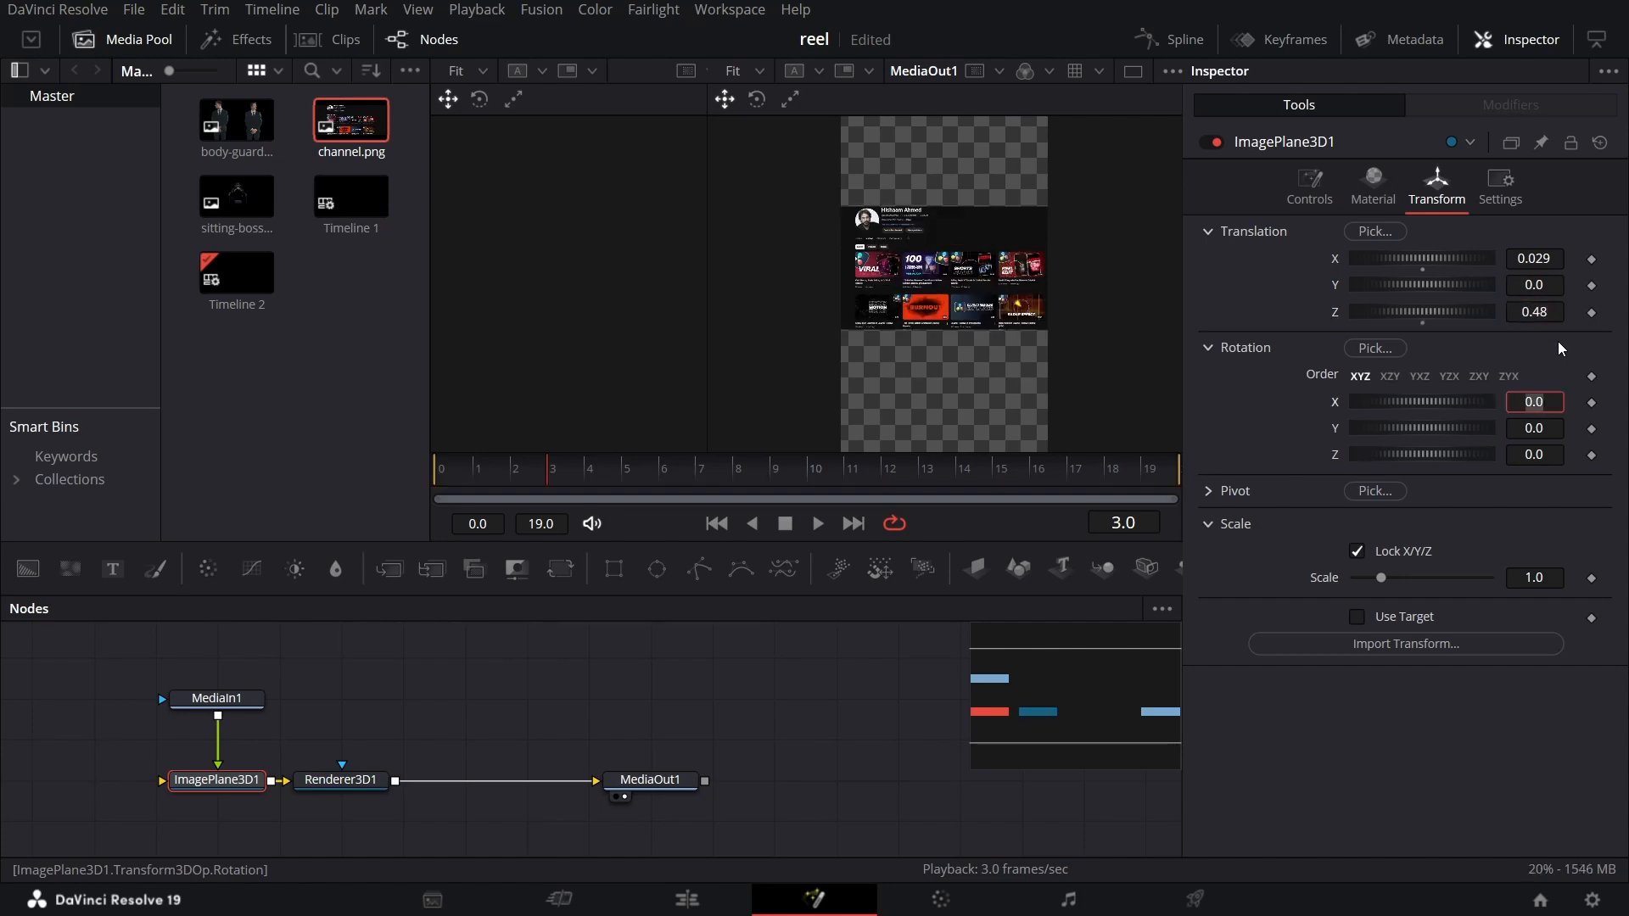
Rotate ImagePlane3D1 by 20.9 on Y and 5.2 on Z
{"action": "key", "text": "Tab"}
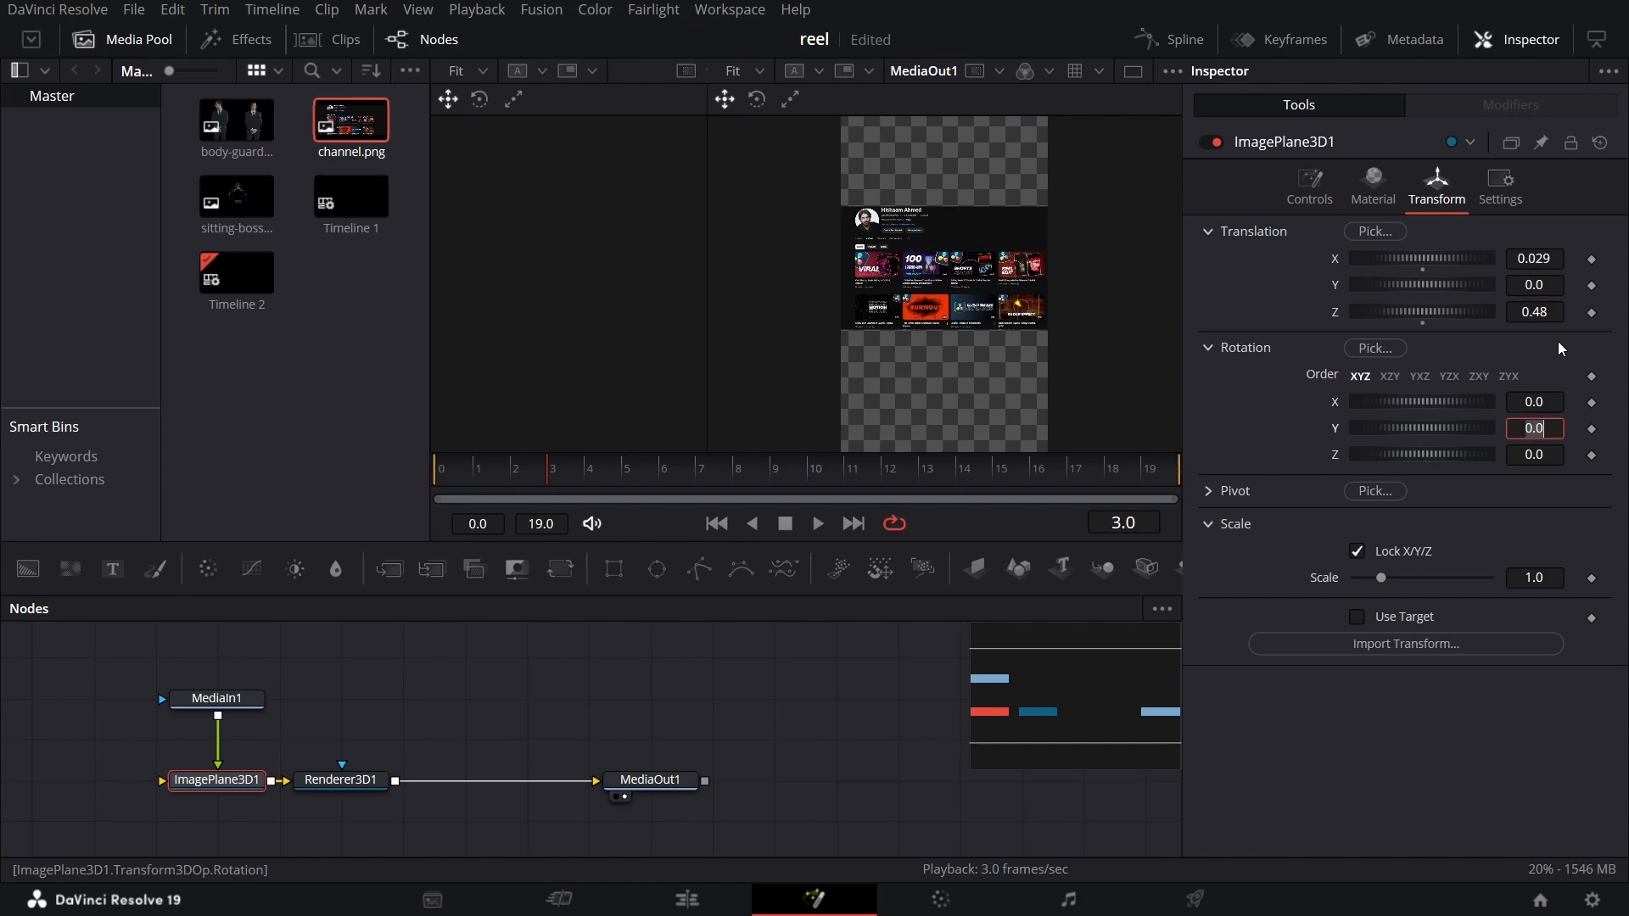
{"action": "type", "text": "20.9"}
{"action": "key", "text": "Tab"}
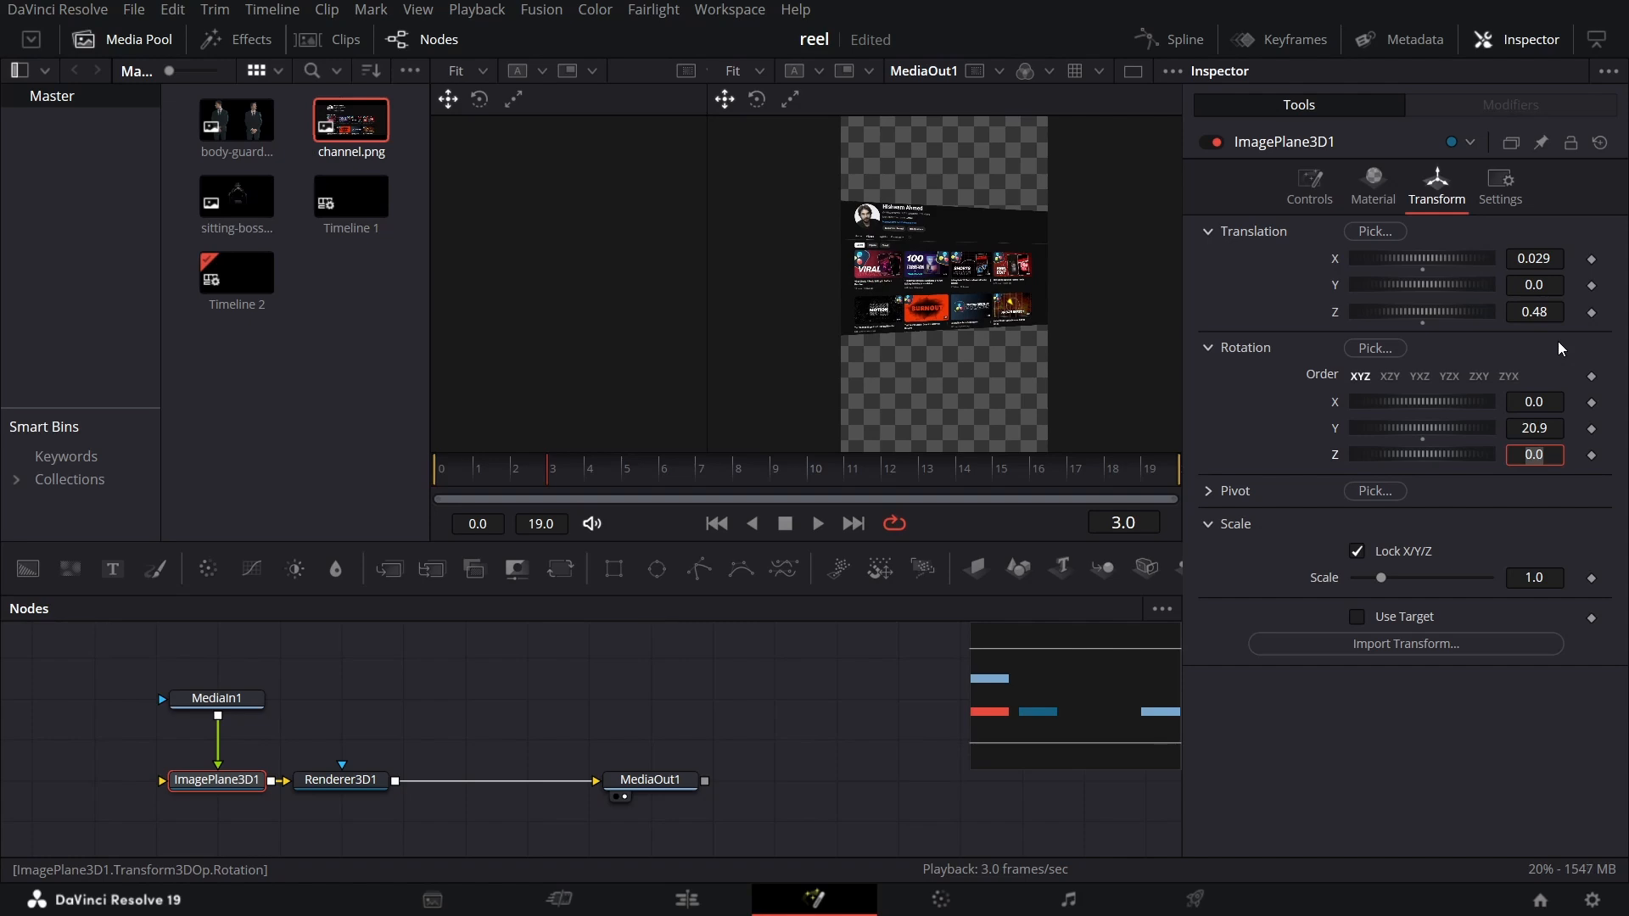
{"action": "type", "text": "5.2"}
{"action": "key", "text": "Tab"}
Unlock ImagePlane3D1's scale axes and set its Y scale to 1.5
{"action": "left_click", "coordinate": [1386, 552]}
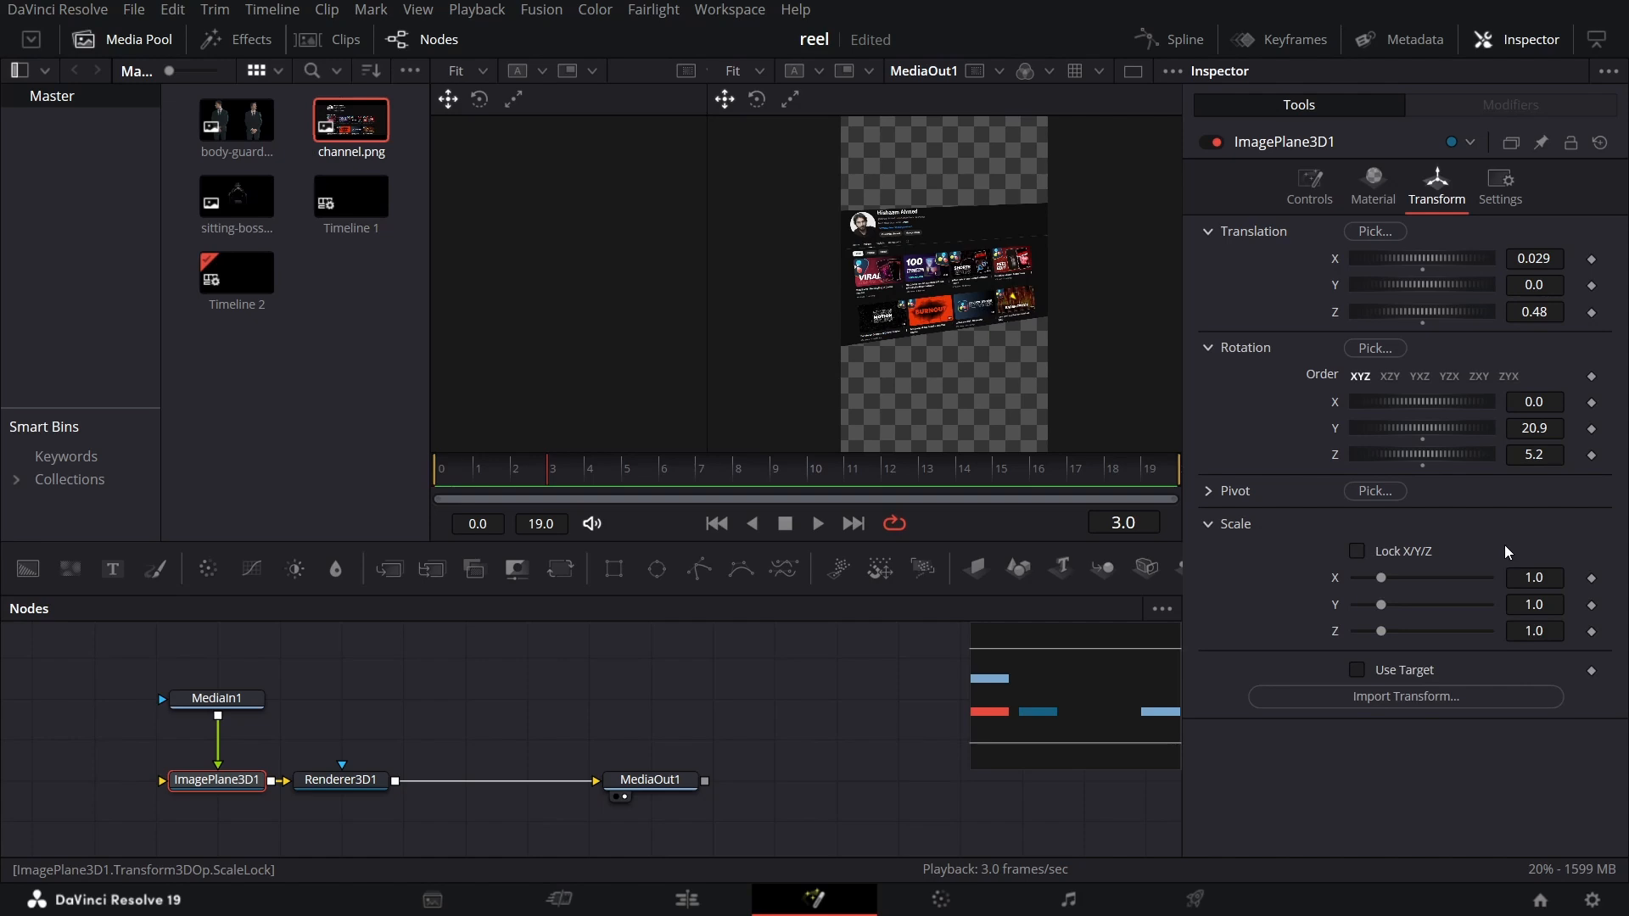
{"action": "left_click", "coordinate": [1555, 604]}
{"action": "key", "text": "BackSpace"}
{"action": "type", "text": "5"}
{"action": "key", "text": "Tab"}
{"action": "left_click", "coordinate": [670, 653]}
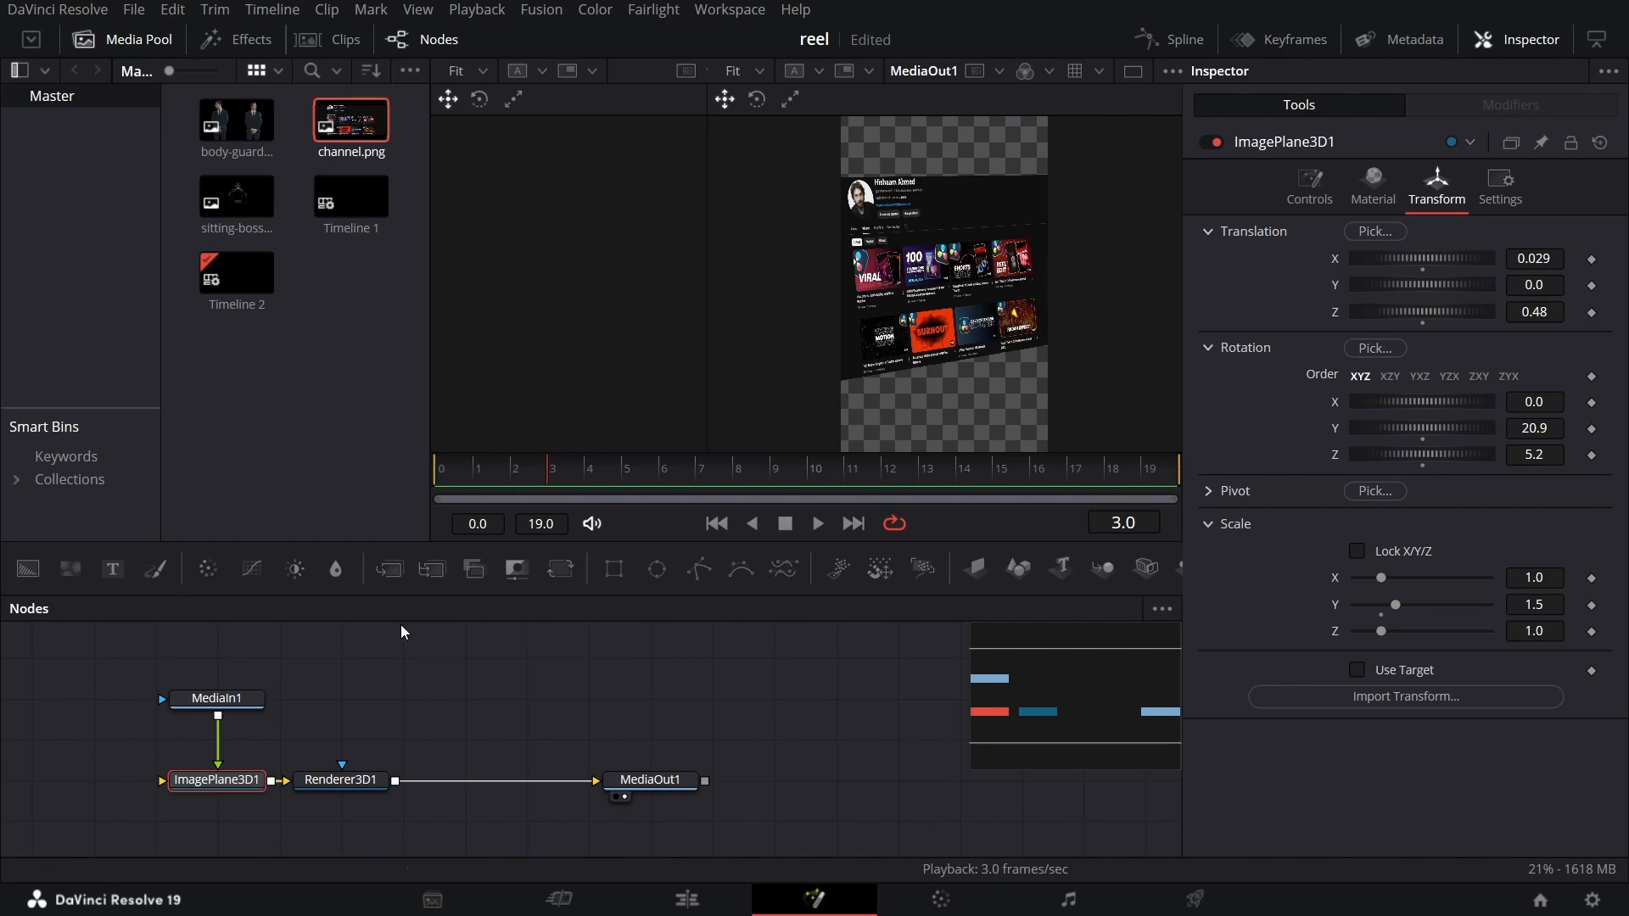
Mask Renderer3D1 with a new Ellipse using soft edge 0.2, width 1.5 and height 0.8
{"action": "left_click_drag", "start_coordinate": [657, 569], "coordinate": [370, 772]}
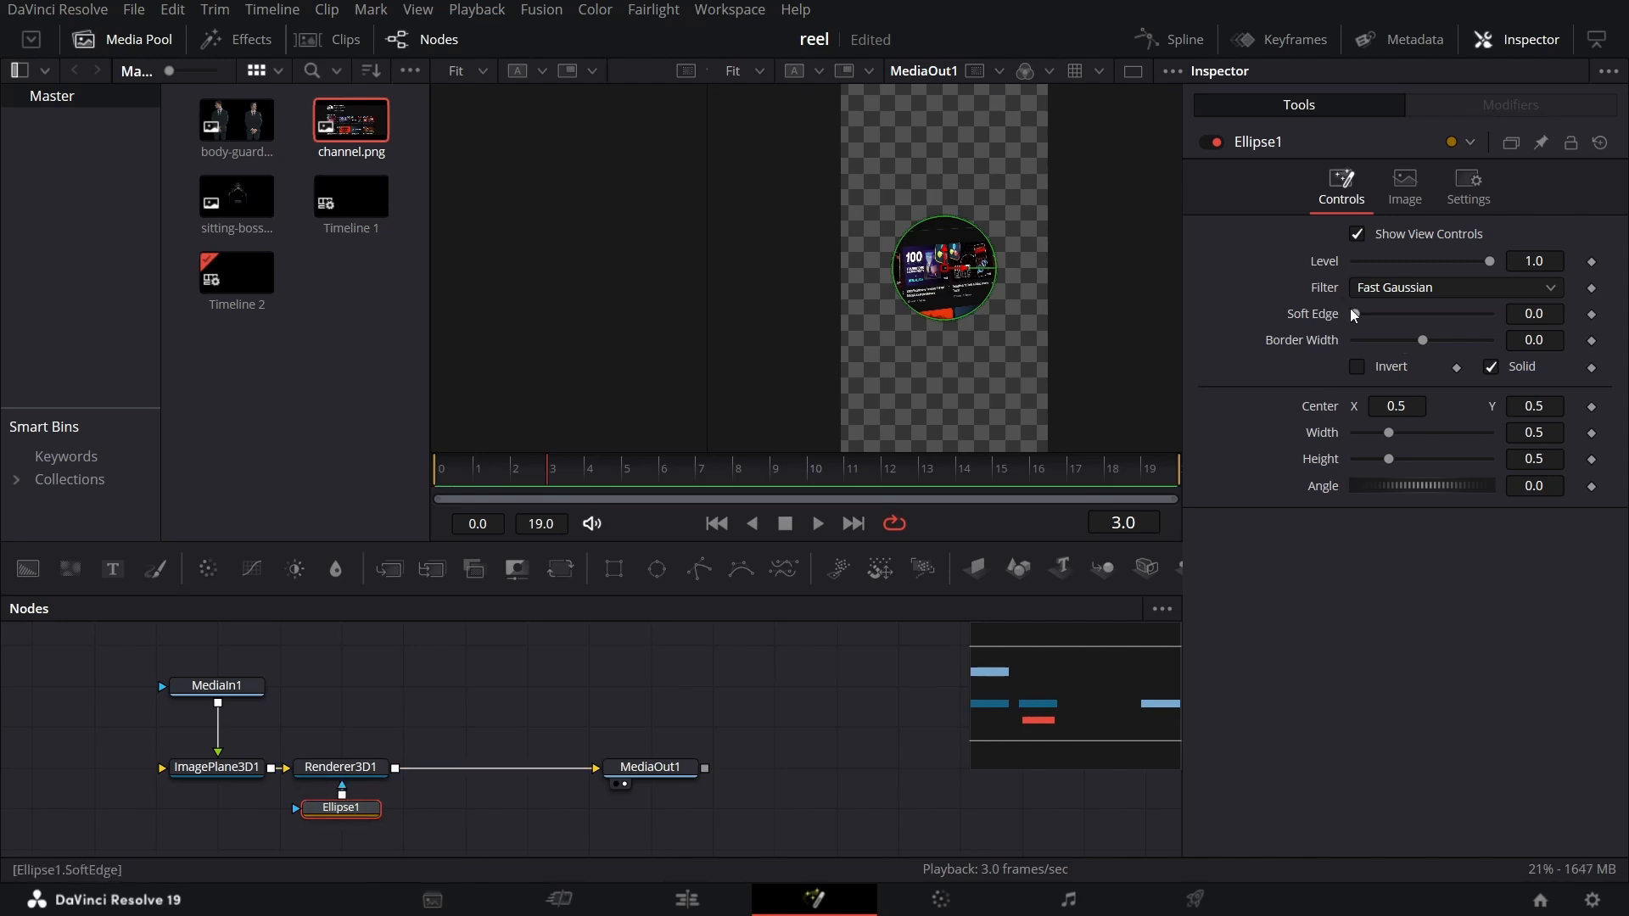
{"action": "left_click_drag", "start_coordinate": [1354, 314], "coordinate": [1491, 314]}
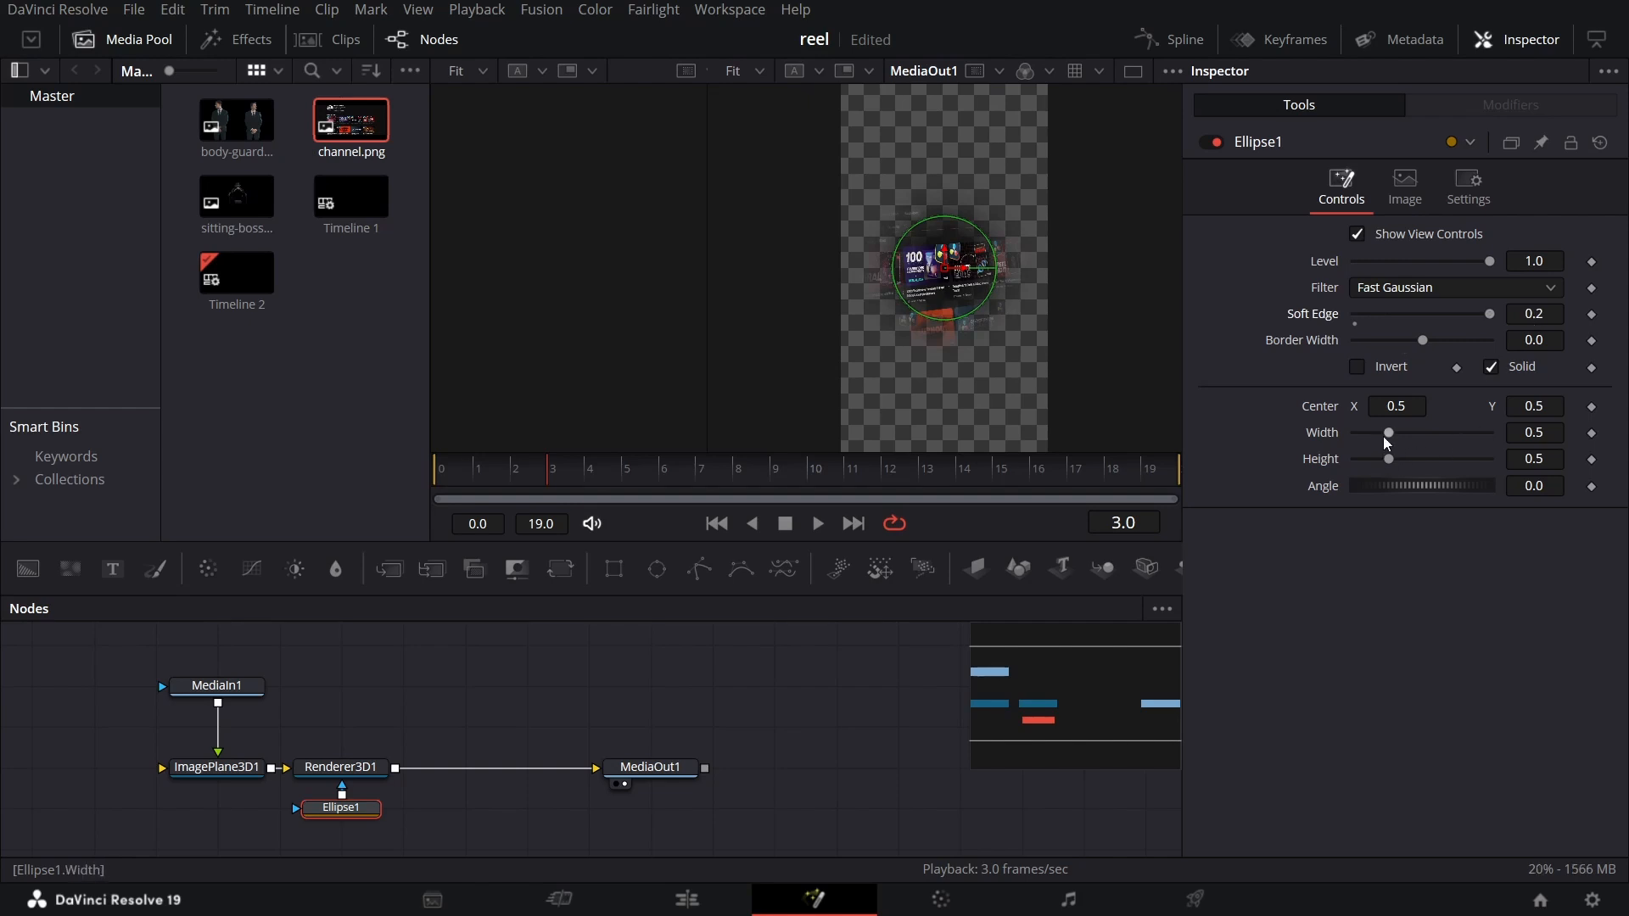
{"action": "left_click", "coordinate": [1532, 432]}
{"action": "type", "text": "1.5"}
{"action": "key", "text": "Tab"}
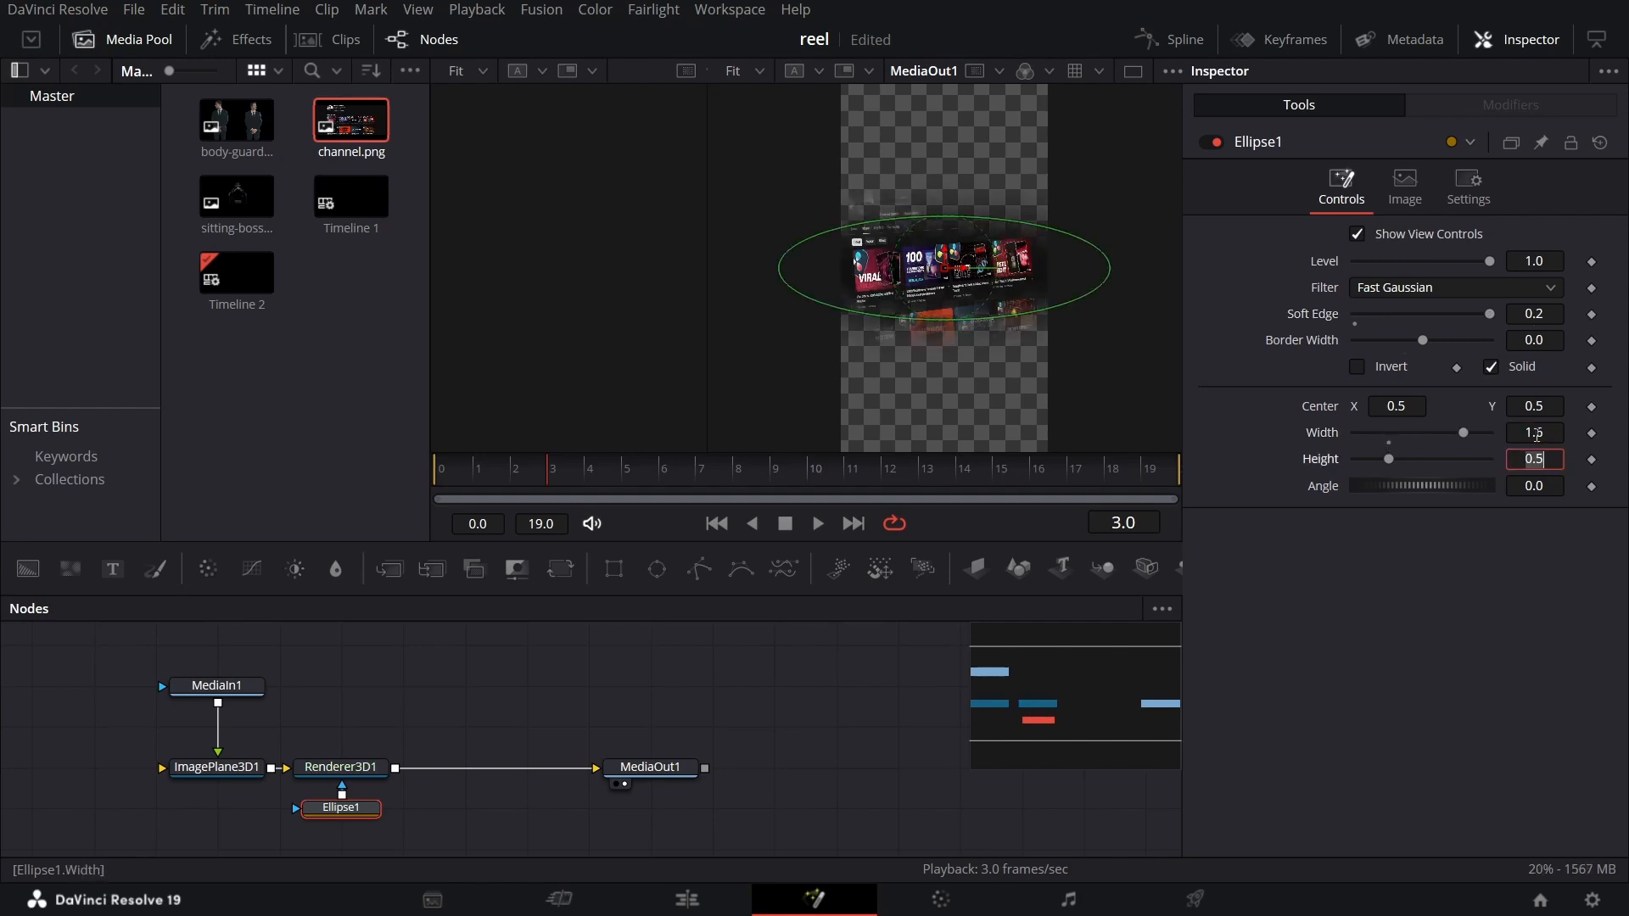
{"action": "type", "text": "0.8"}
{"action": "key", "text": "Return"}
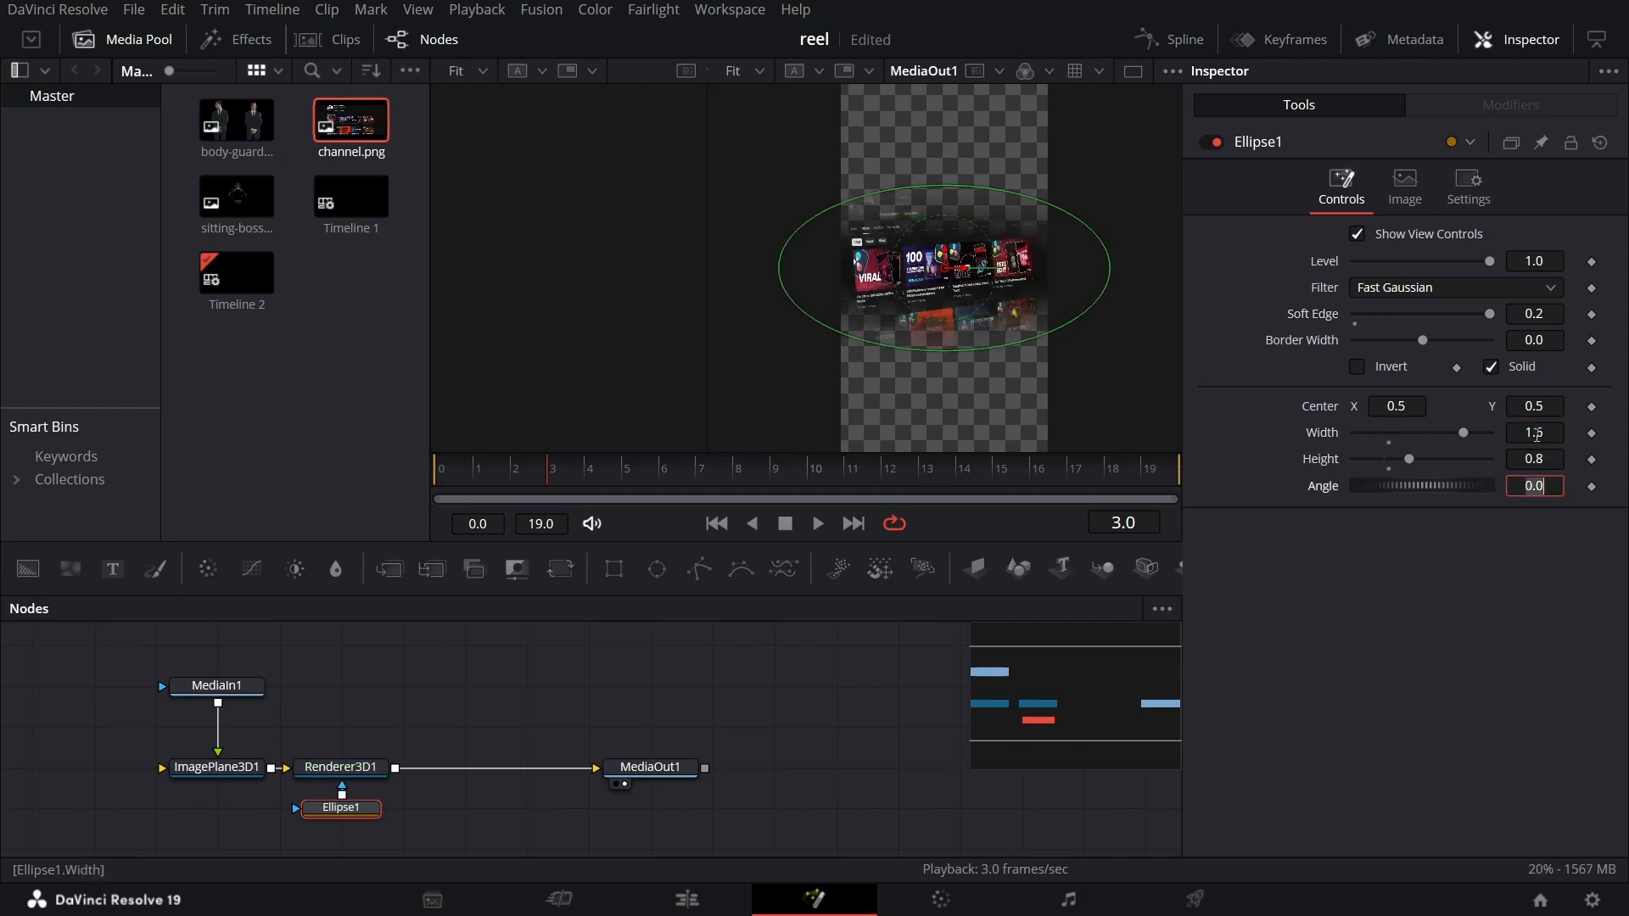
{"action": "left_click", "coordinate": [789, 684]}
Keyframe ImagePlane3D1's material opacity from 0 at frame 2 to 1 at frame 7, and play the fade from the start
{"action": "left_click", "coordinate": [217, 767]}
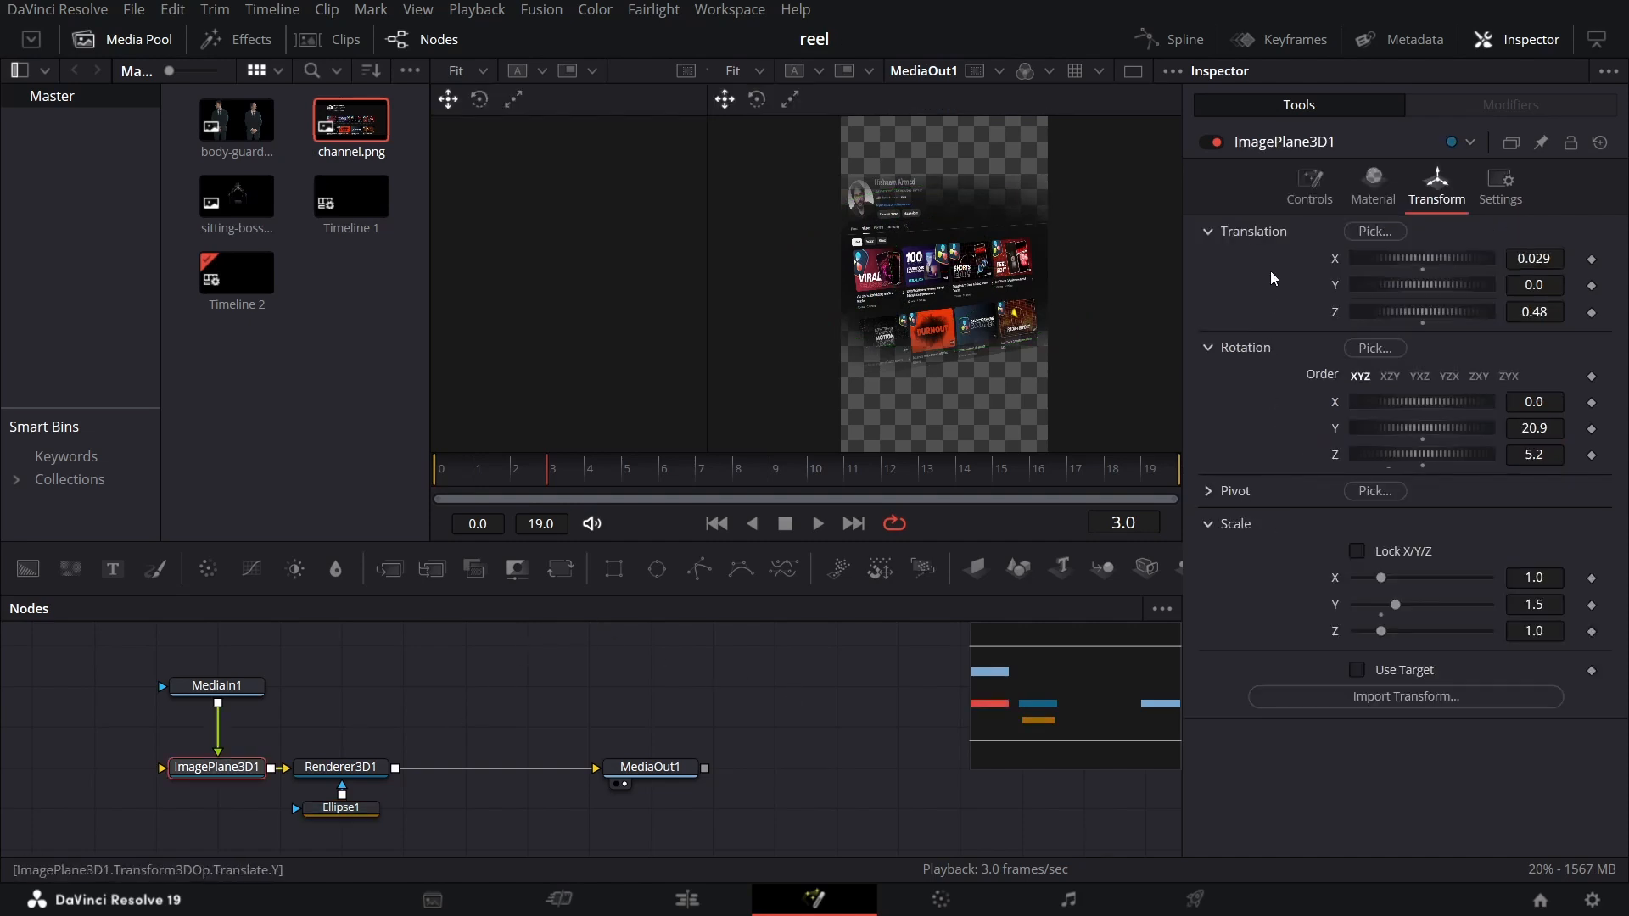
{"action": "left_click", "coordinate": [1310, 182]}
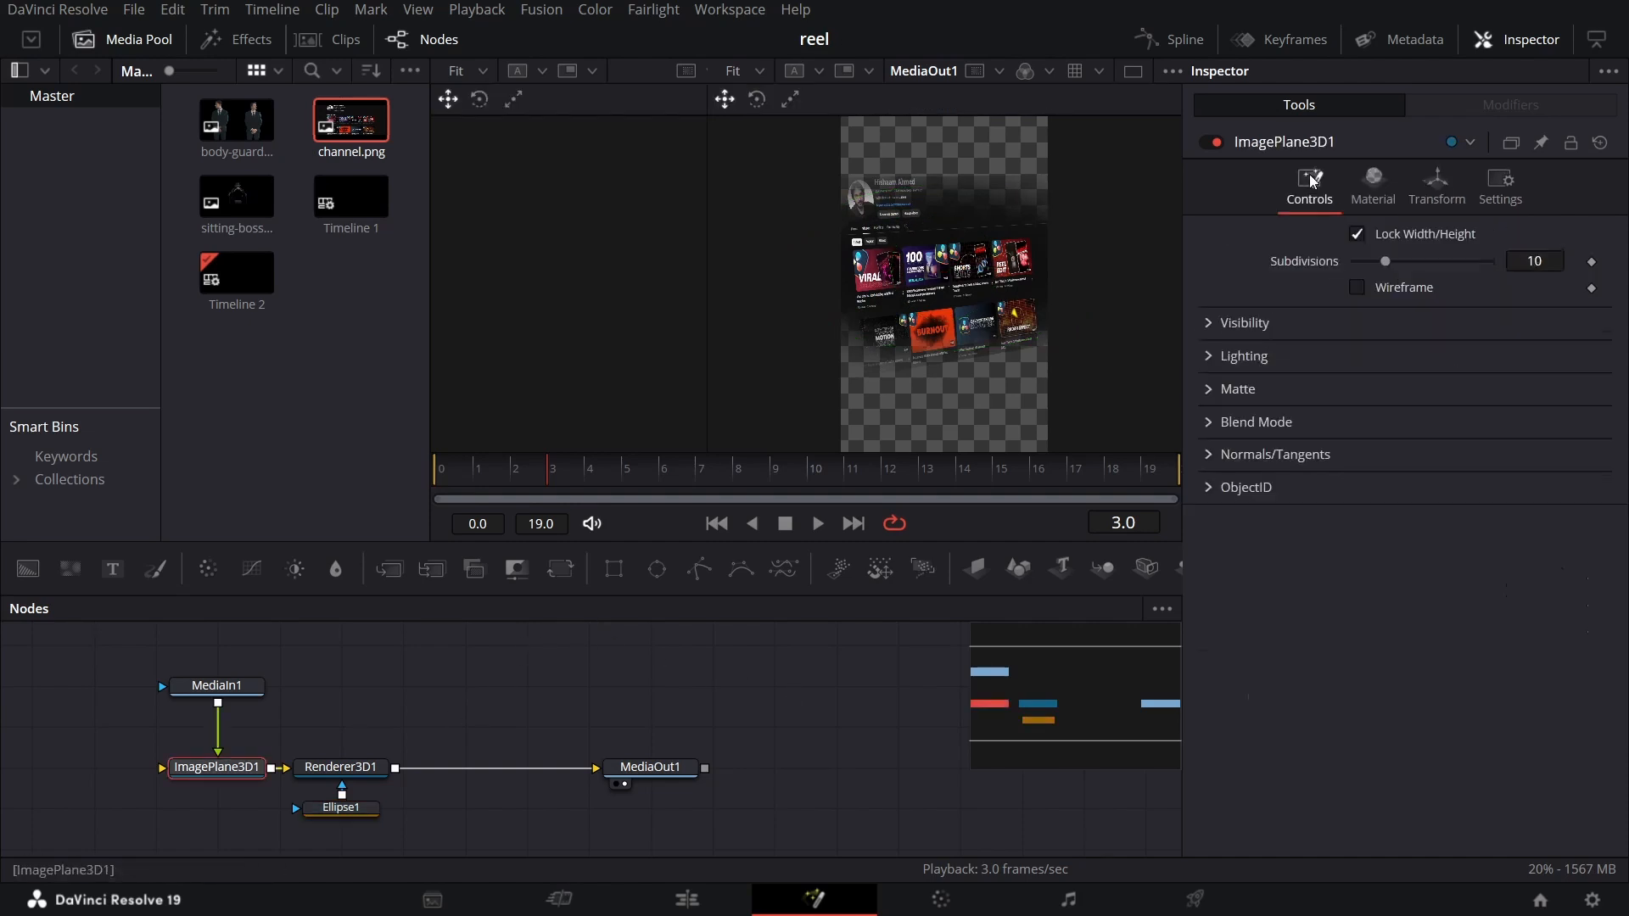
{"action": "left_click", "coordinate": [1371, 202]}
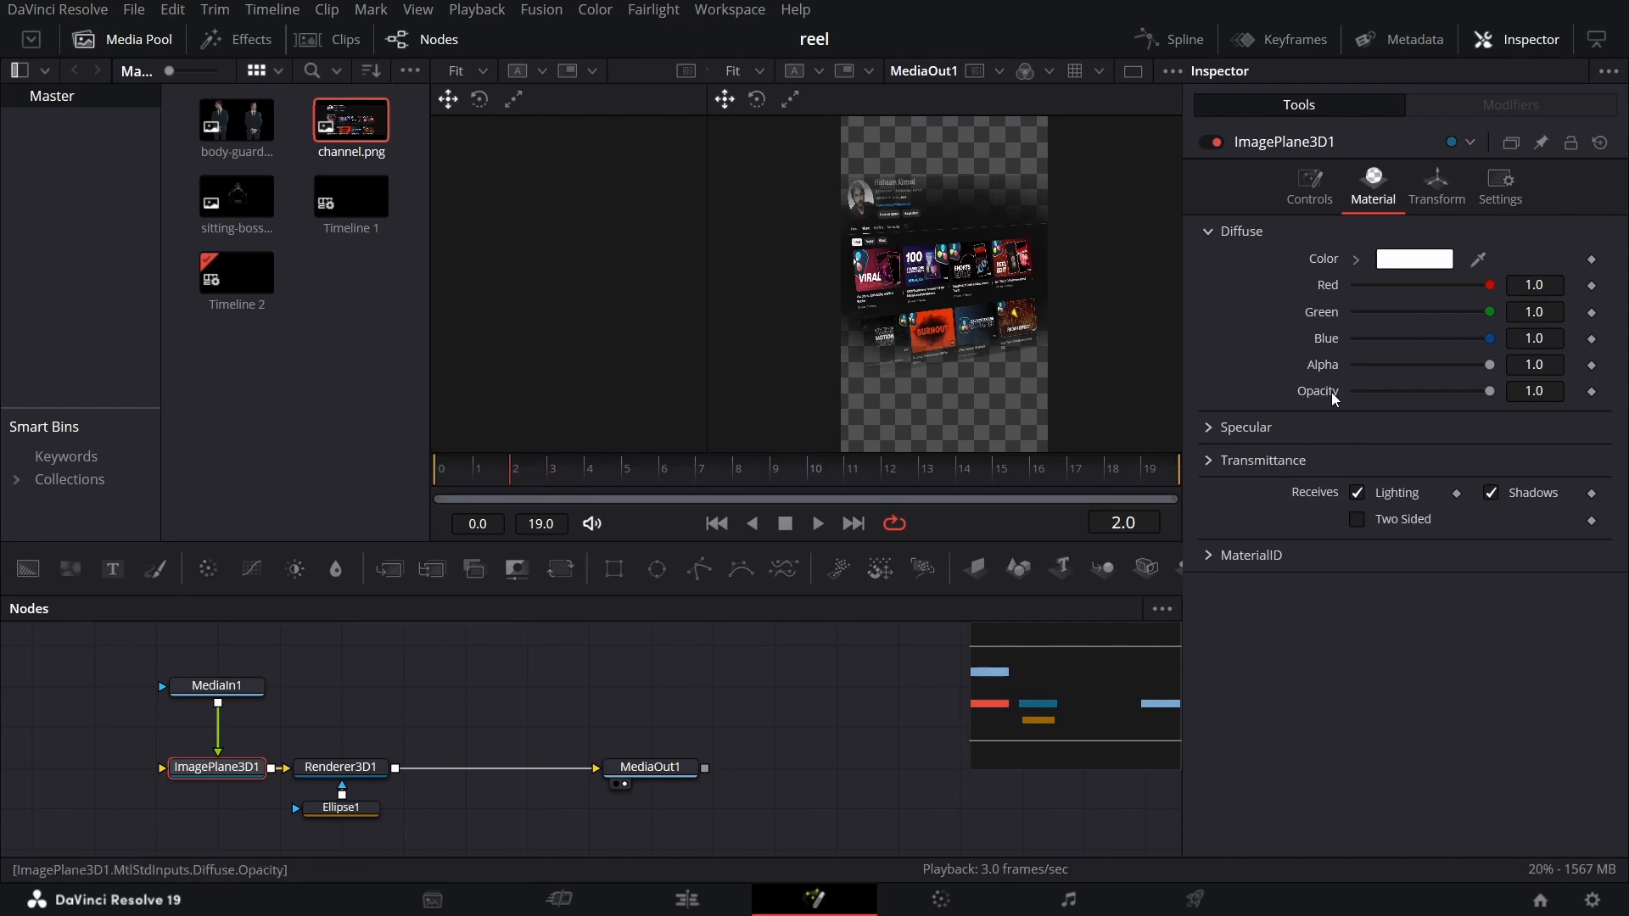
{"action": "left_click", "coordinate": [1590, 392]}
{"action": "left_click_drag", "start_coordinate": [1471, 392], "coordinate": [1316, 393]}
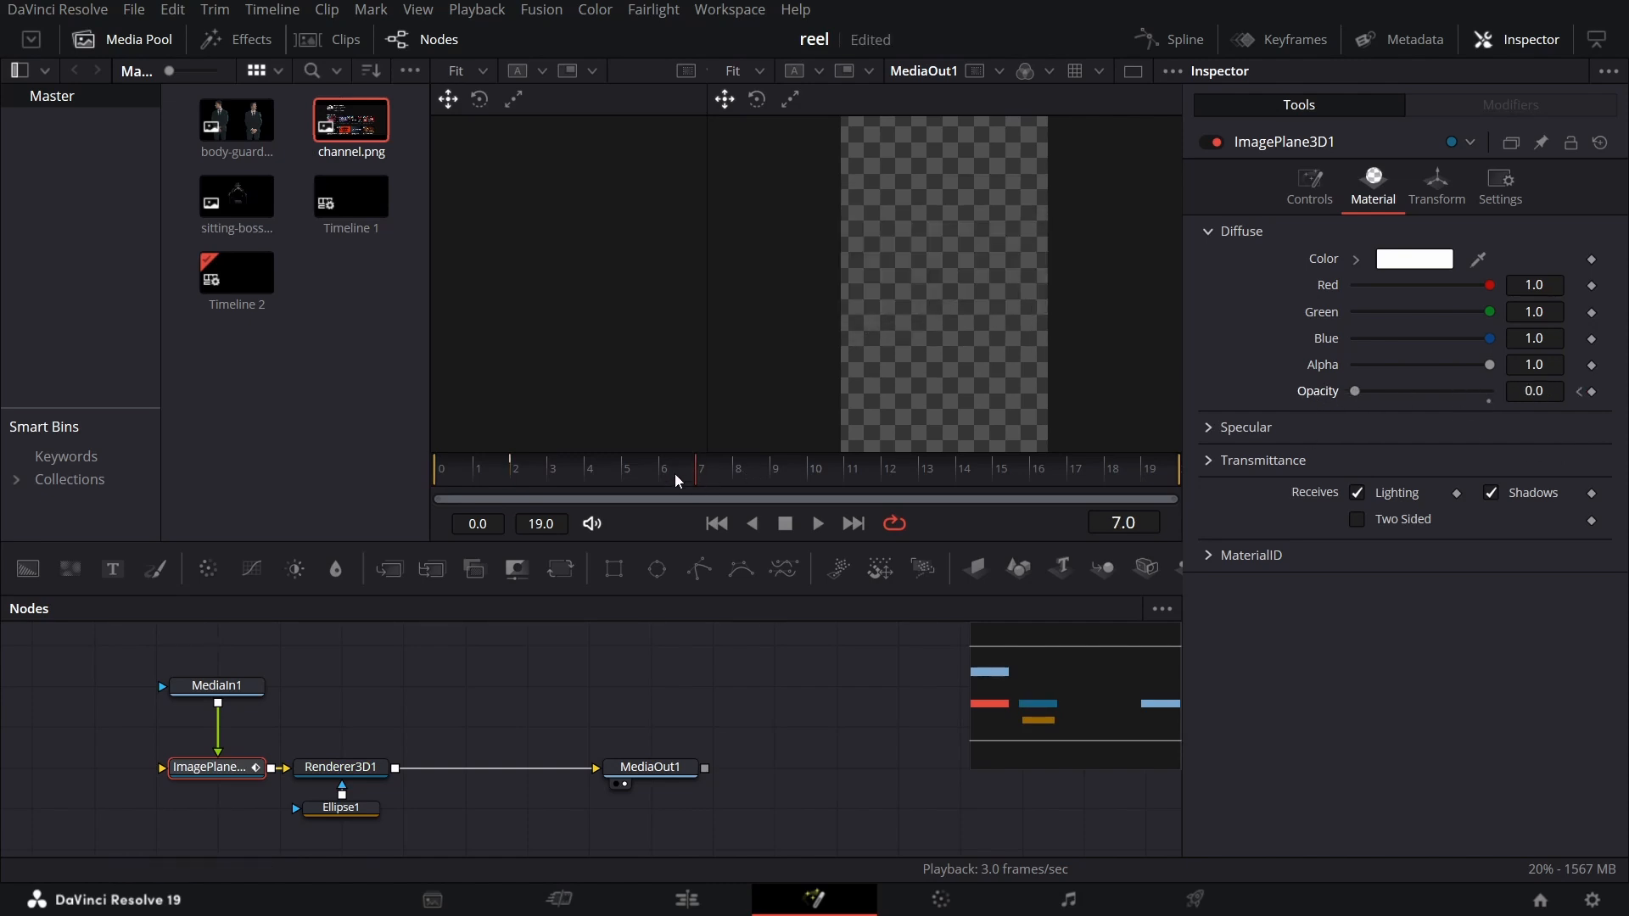
{"action": "left_click_drag", "start_coordinate": [1355, 392], "coordinate": [1498, 397]}
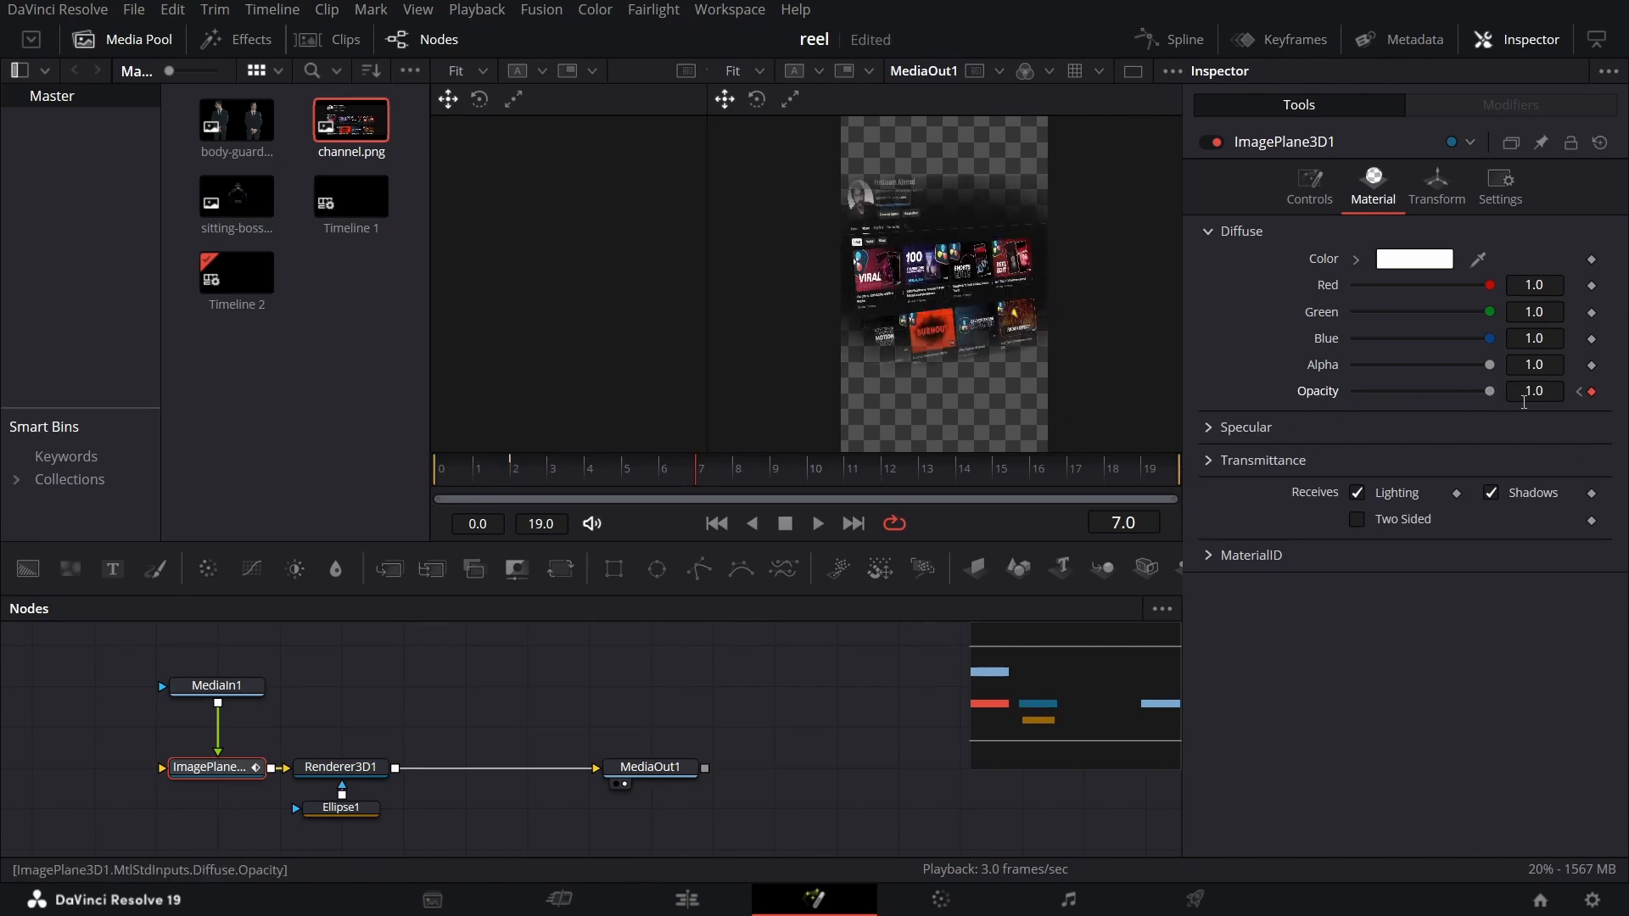
{"action": "left_click", "coordinate": [440, 476]}
{"action": "key", "text": "space"}
{"action": "key", "text": "space"}
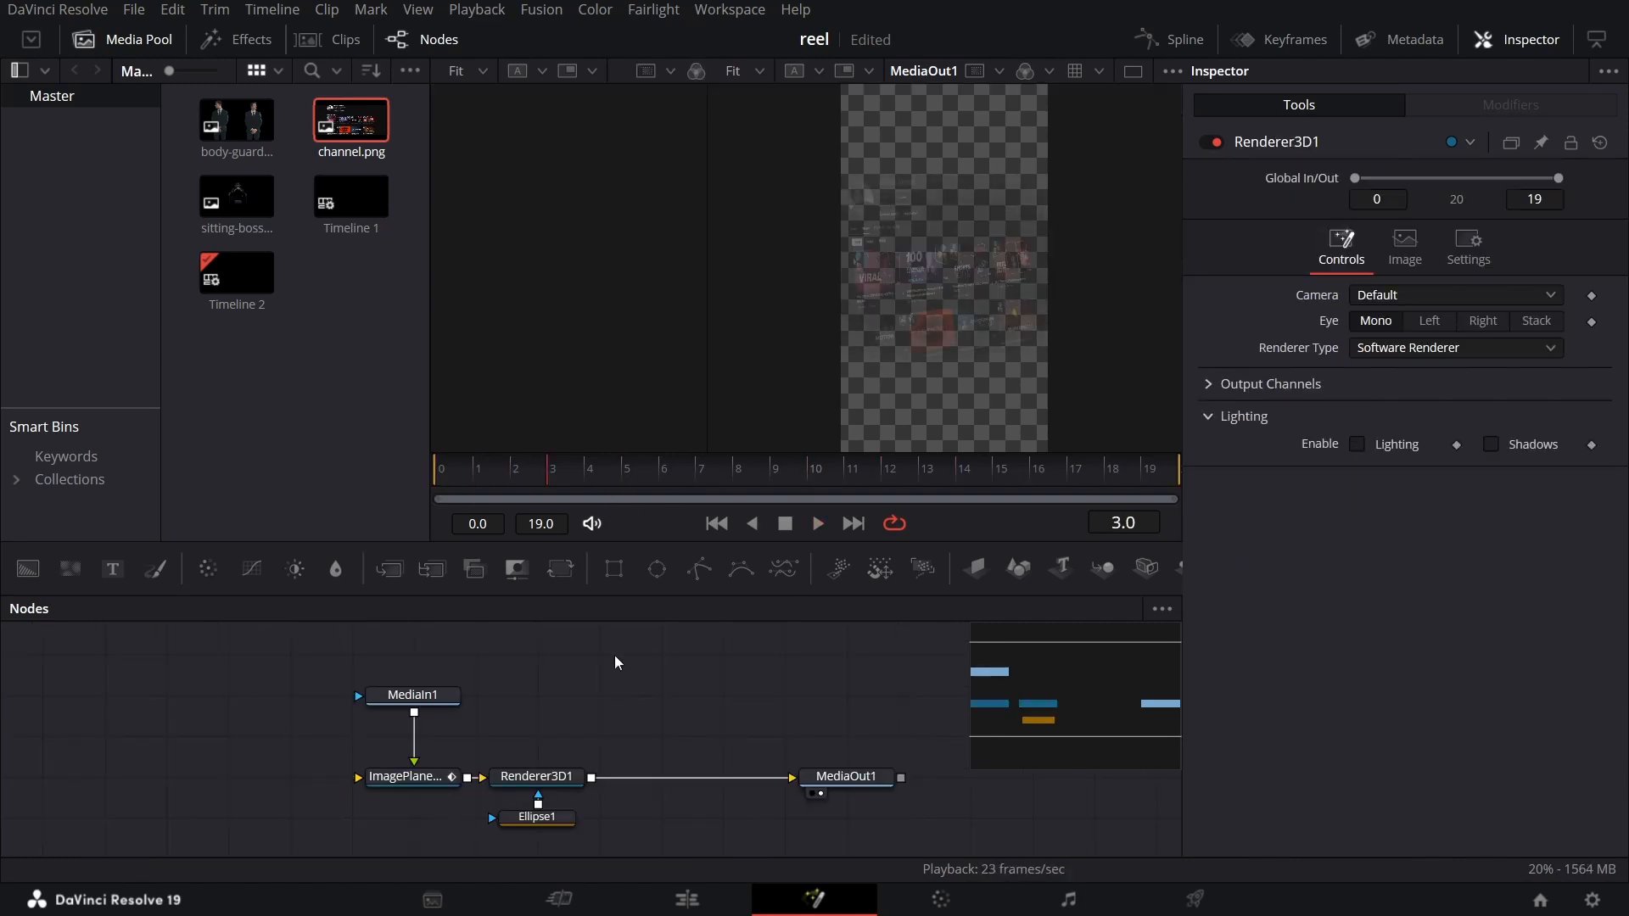
Add a black Background masked by a Rectangle and merge it over Renderer3D1's output ahead of MediaOut1
{"action": "mouse_move", "coordinate": [111, 577]}
{"action": "left_mouse_down"}
{"action": "mouse_move", "coordinate": [594, 690]}
{"action": "mouse_move", "coordinate": [89, 584]}
{"action": "left_mouse_up"}
{"action": "left_click_drag", "start_coordinate": [666, 699], "coordinate": [681, 726]}
{"action": "left_click_drag", "start_coordinate": [650, 592], "coordinate": [592, 778]}
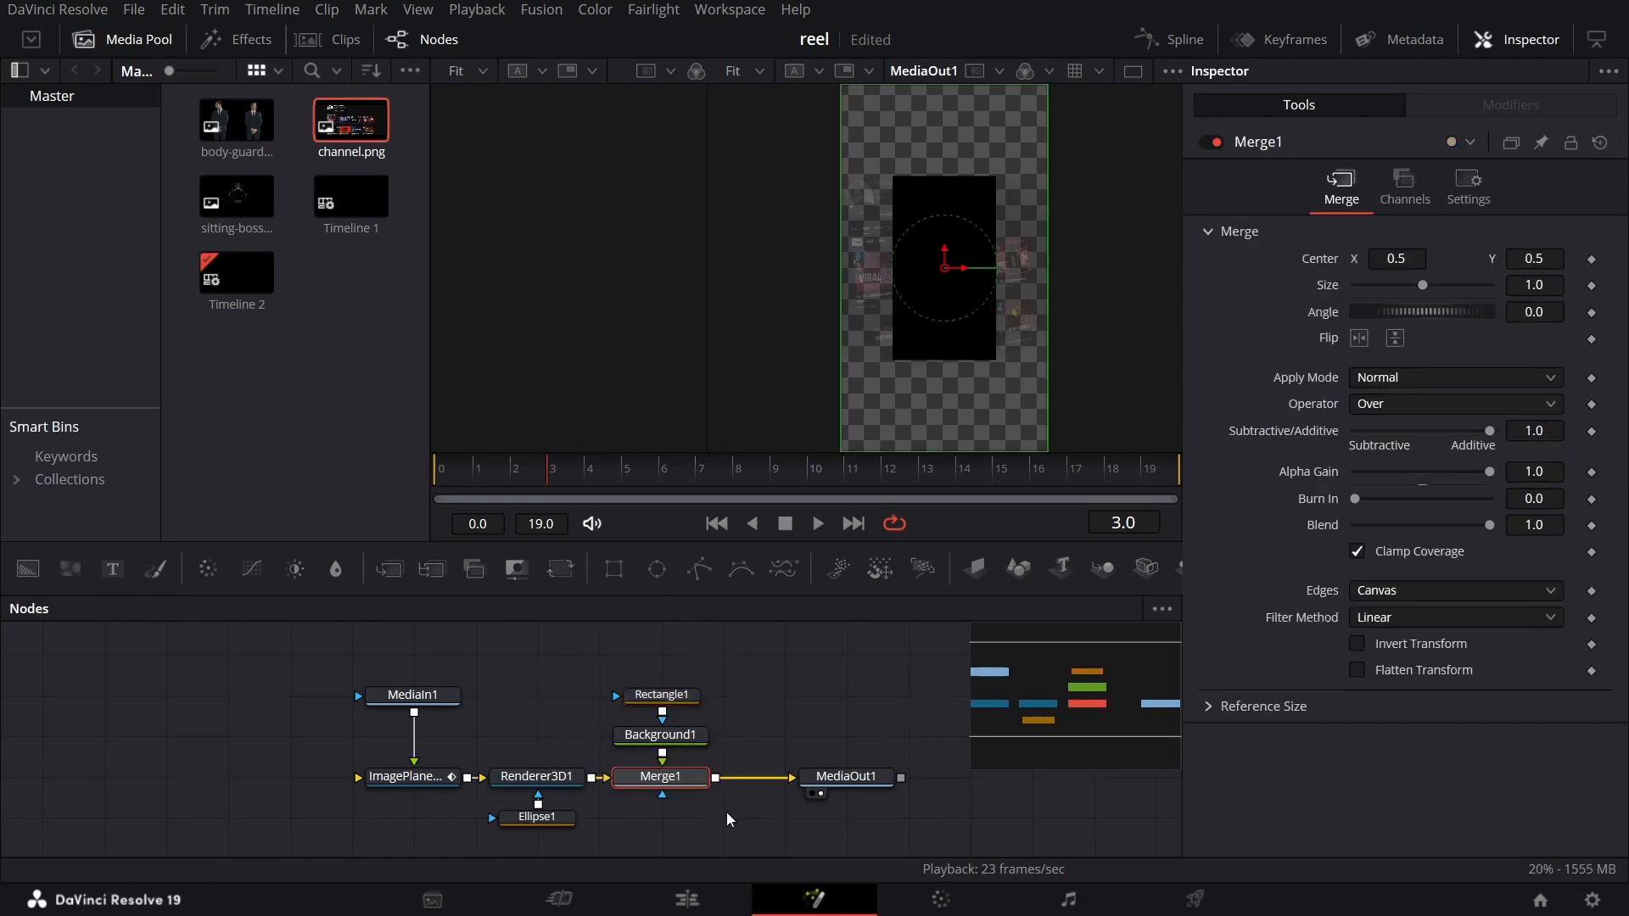
Set Rectangle1's width to 0.7, height to 0.1 and corner radius to 0.11
{"action": "left_click", "coordinate": [661, 694]}
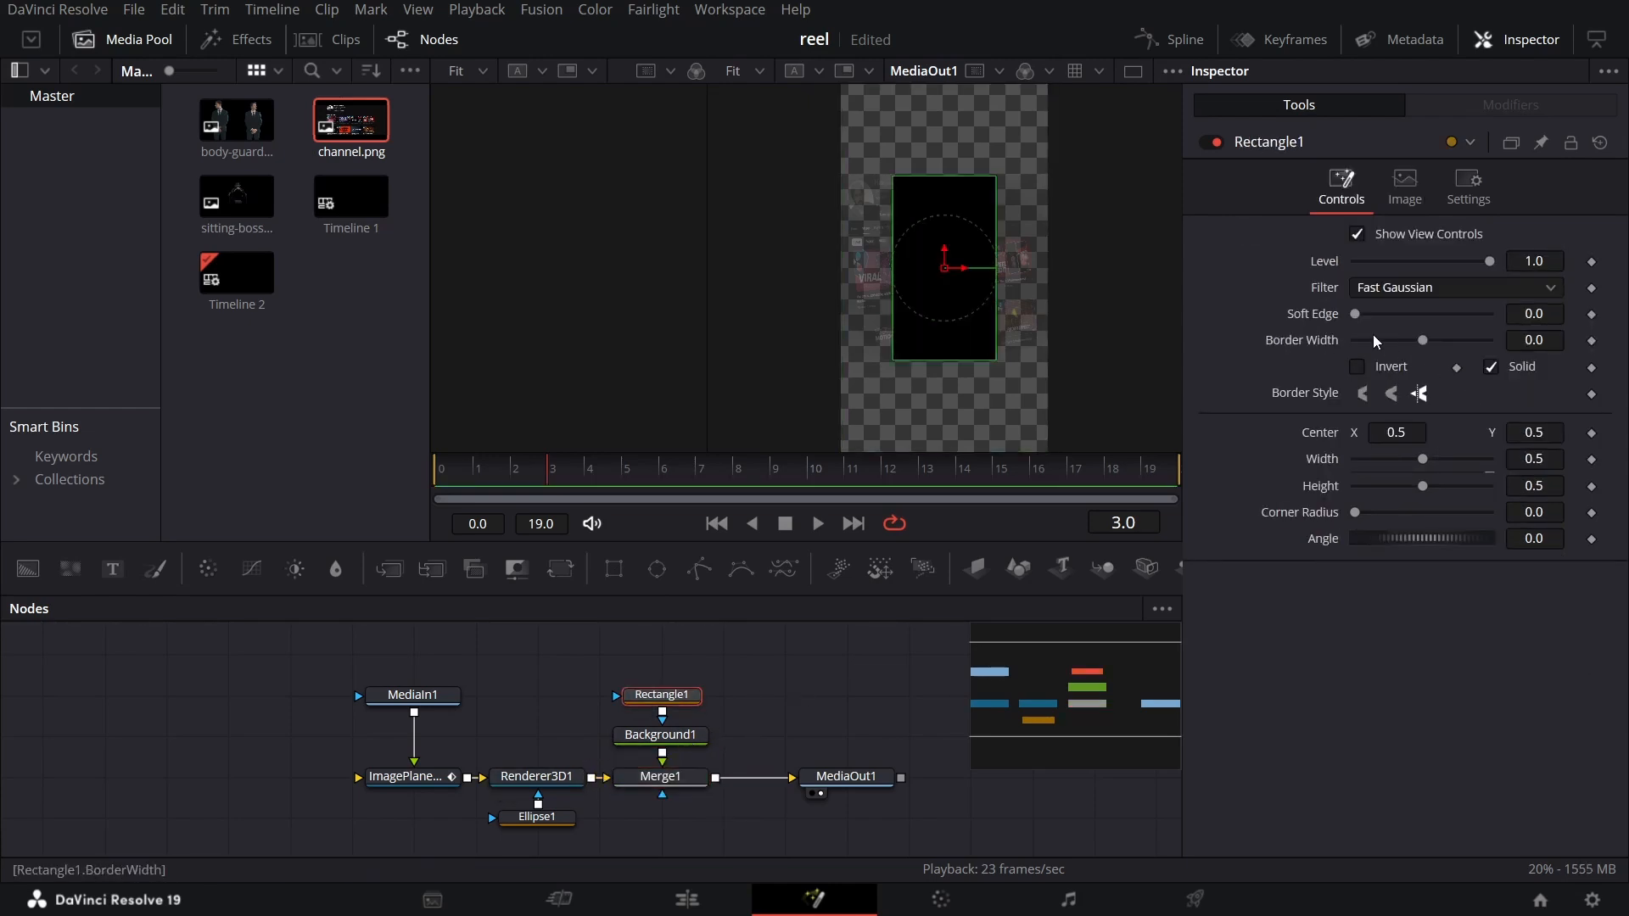
{"action": "left_click", "coordinate": [1548, 457]}
{"action": "type", "text": "7"}
{"action": "key", "text": "Tab"}
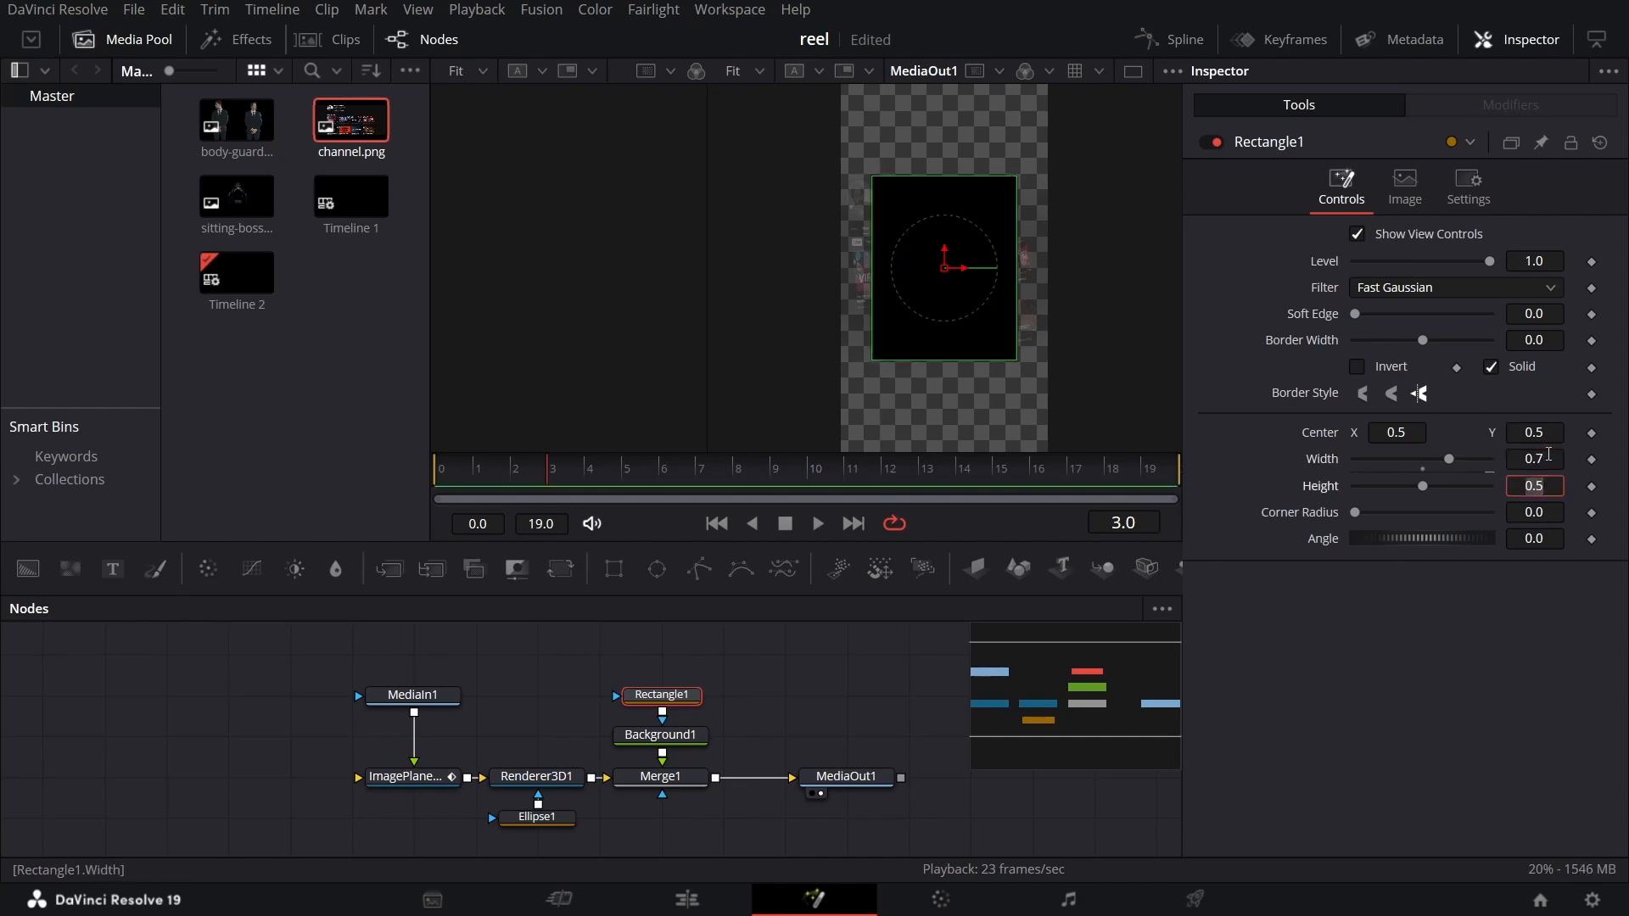
{"action": "type", "text": "0.1"}
{"action": "key", "text": "Tab"}
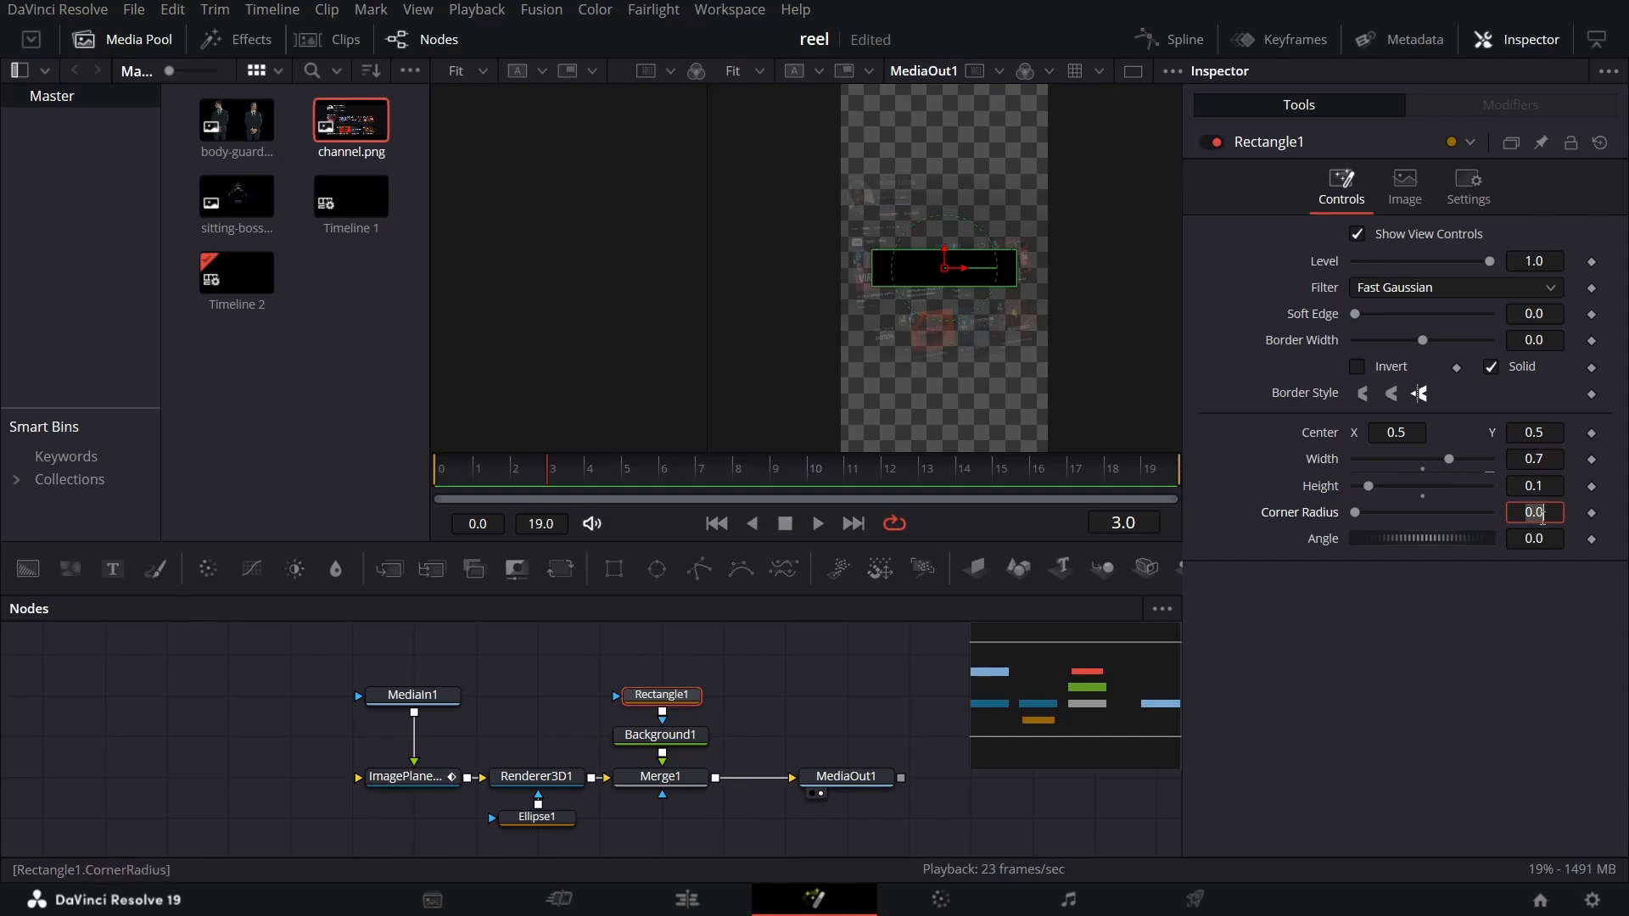
{"action": "type", "text": "0.11"}
{"action": "key", "text": "Return"}
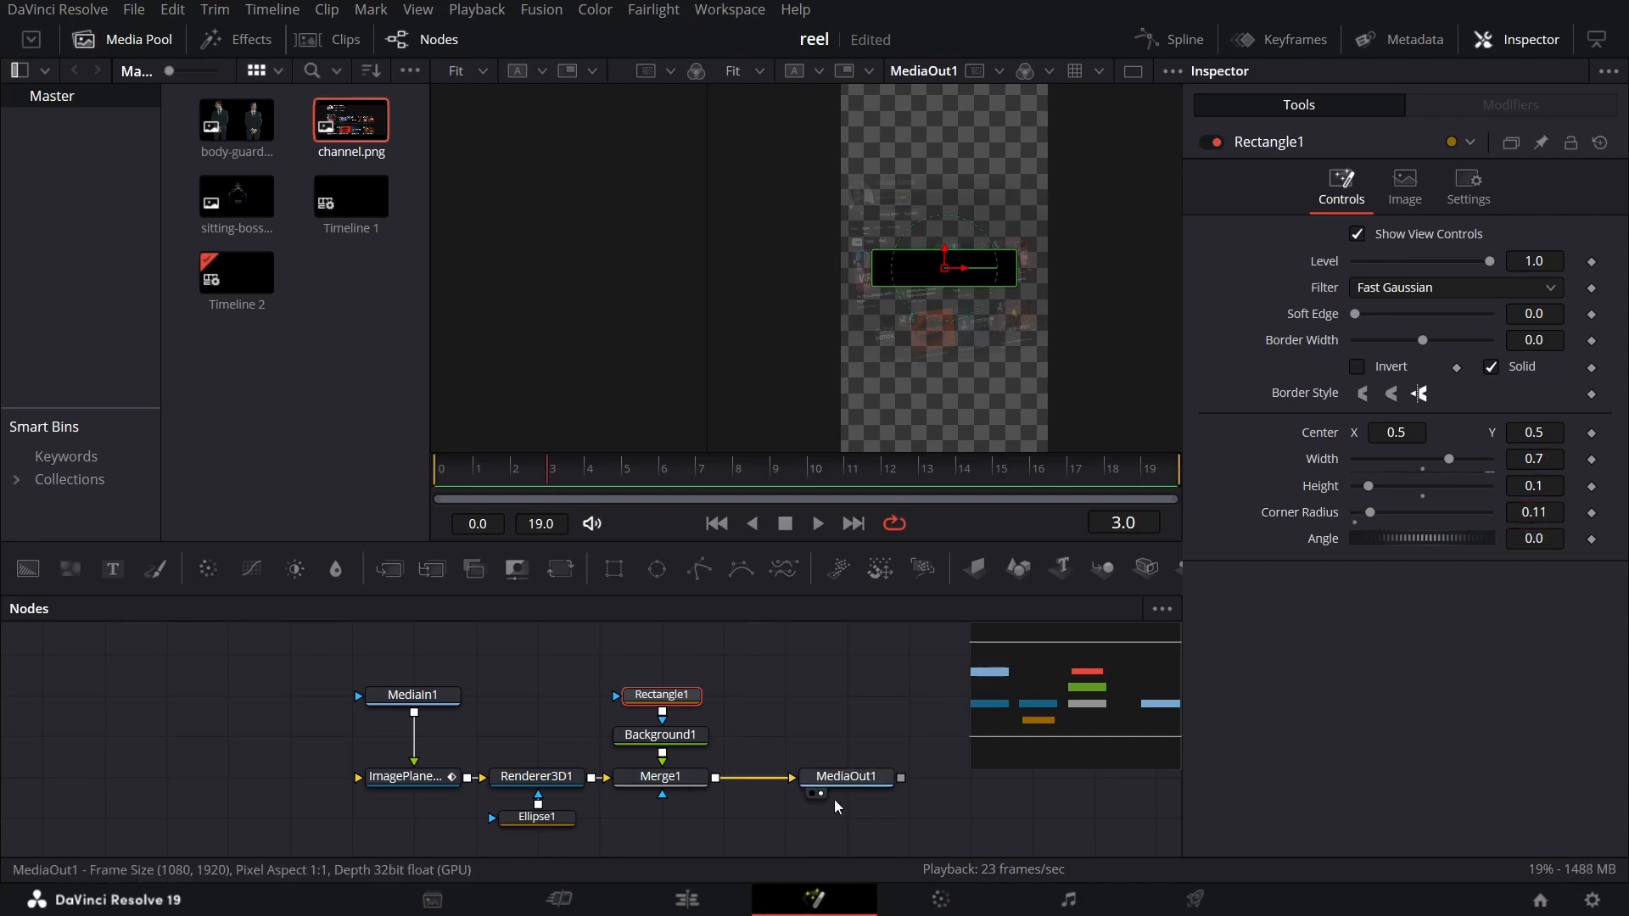
Keyframe Merge1's blend from 0 at frame 0 to 1 at frame 3
{"action": "left_click", "coordinate": [677, 782]}
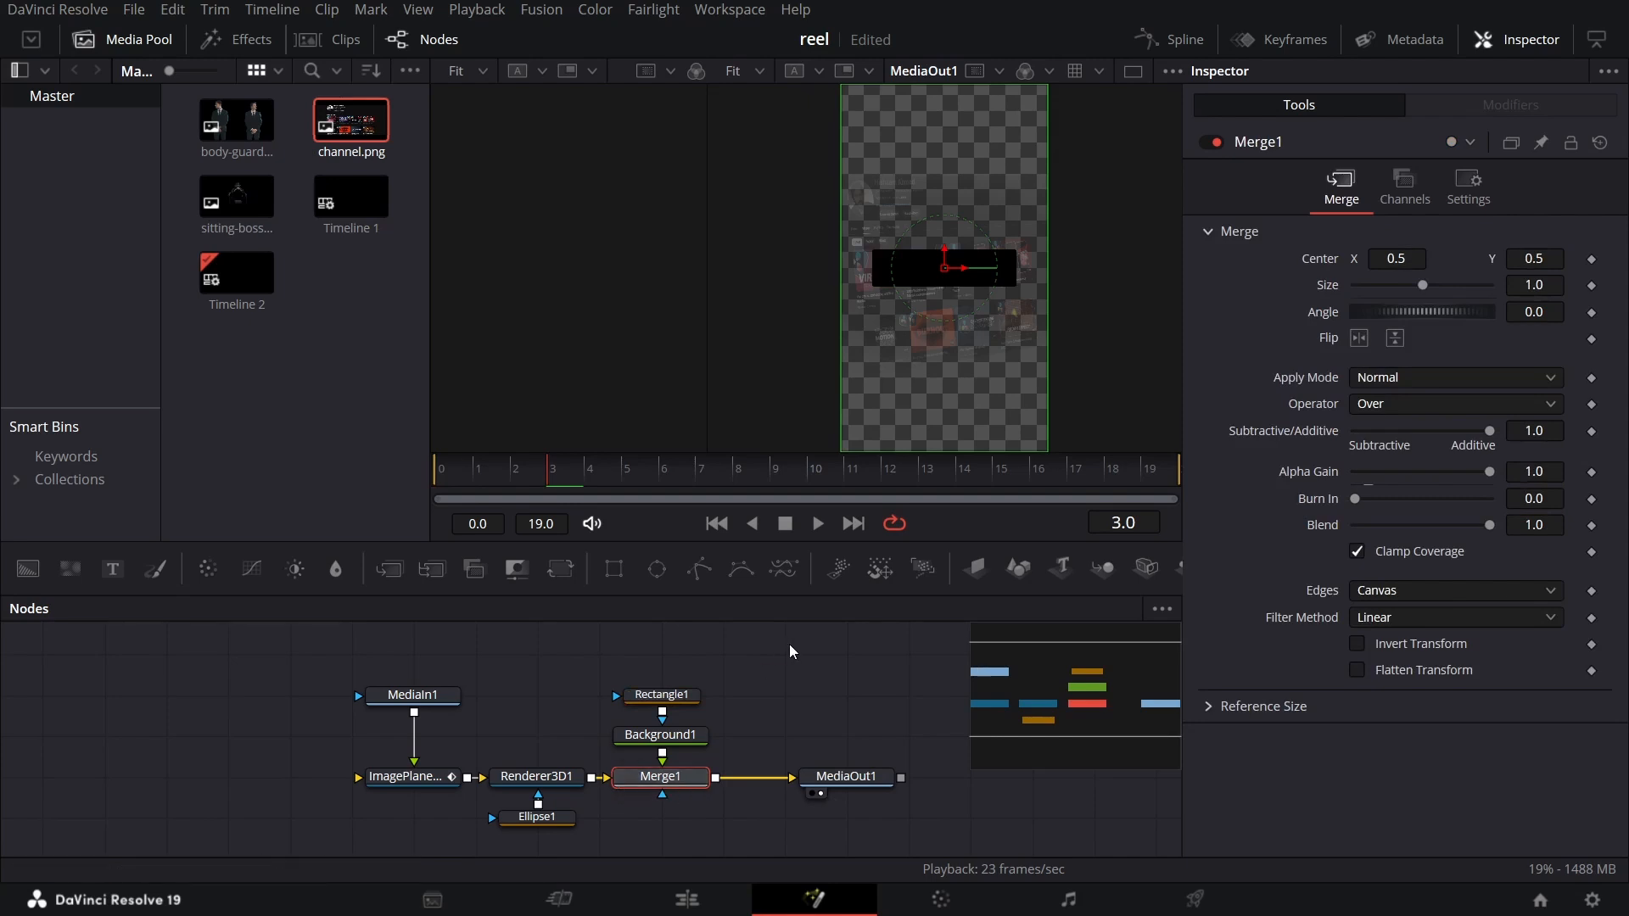
{"action": "left_click", "coordinate": [443, 475]}
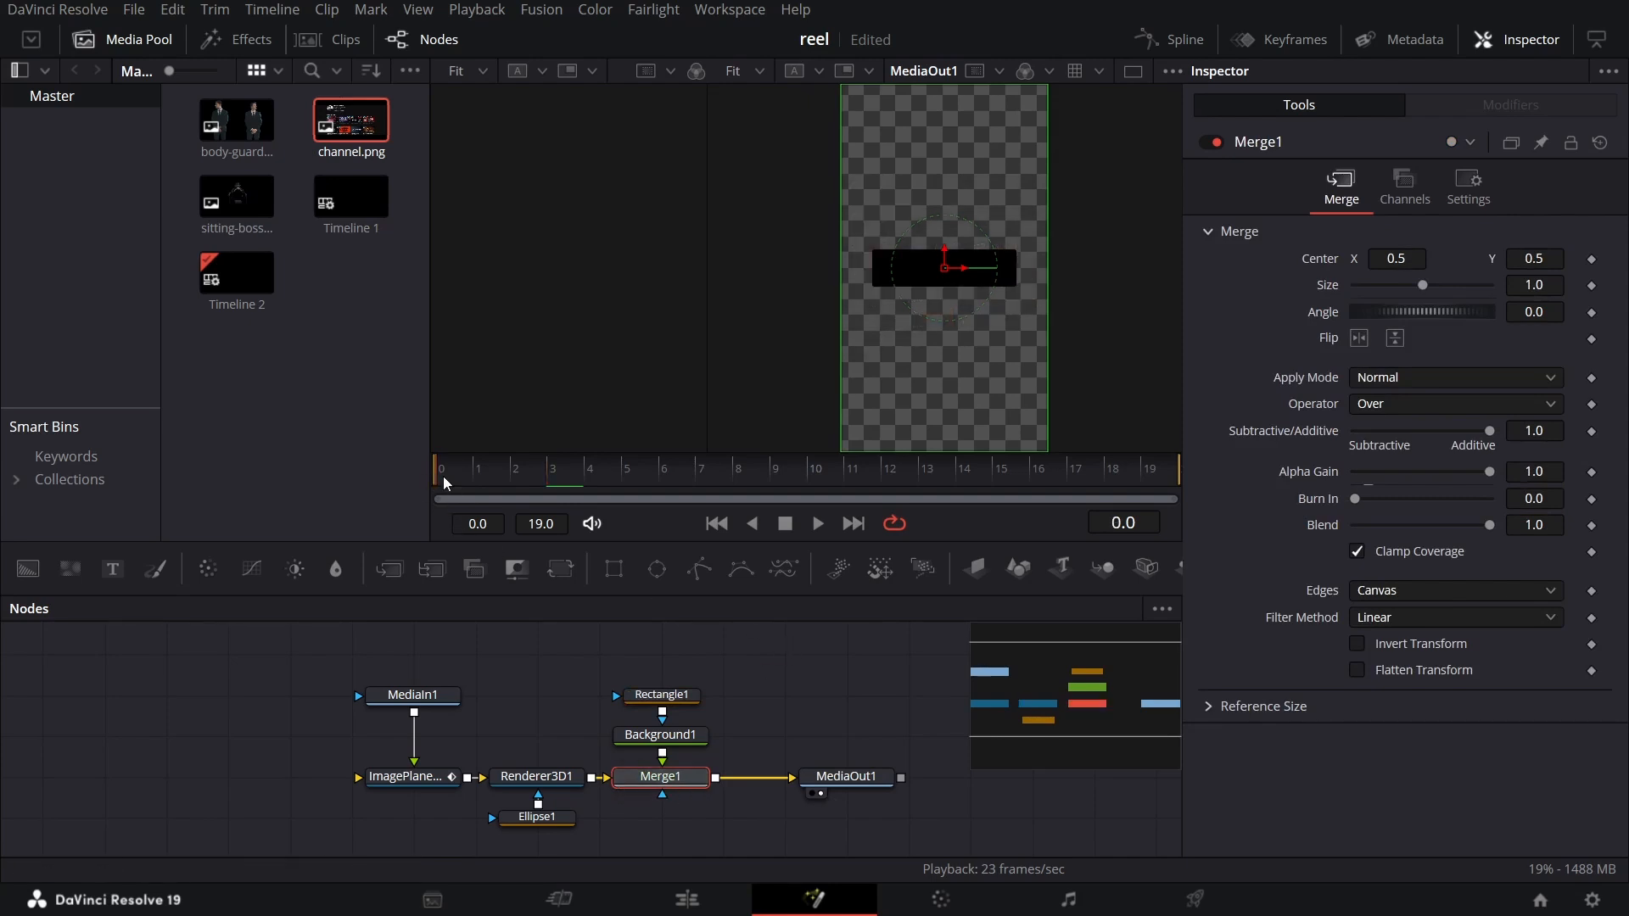
{"action": "left_click_drag", "start_coordinate": [1490, 525], "coordinate": [1313, 540]}
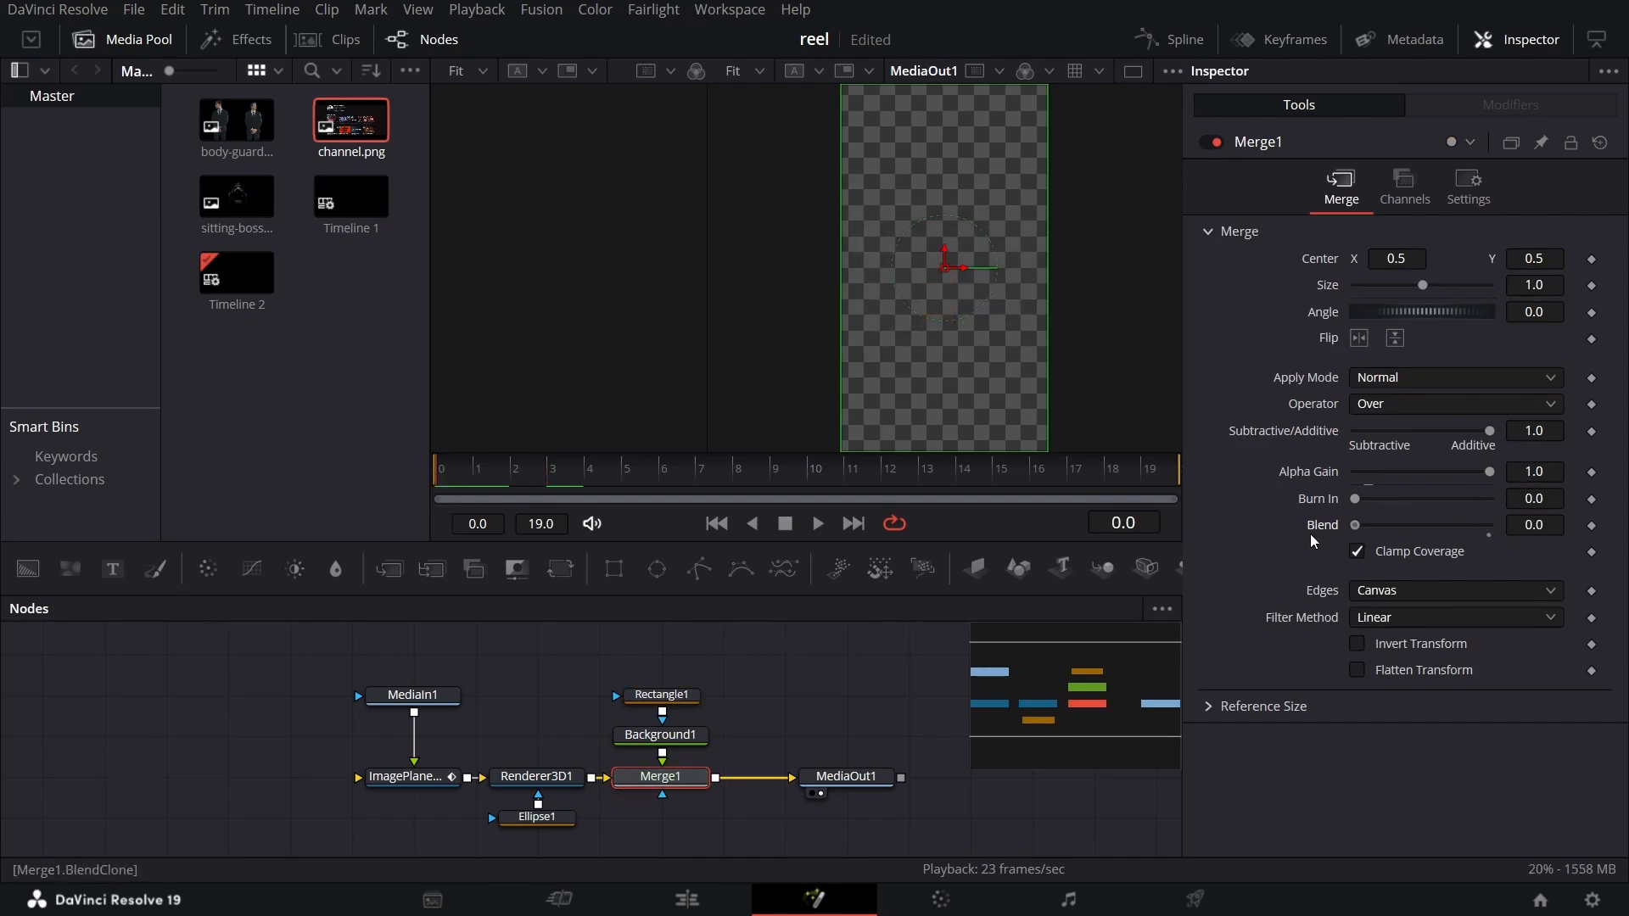
{"action": "left_click", "coordinate": [1592, 526]}
{"action": "left_click", "coordinate": [543, 482]}
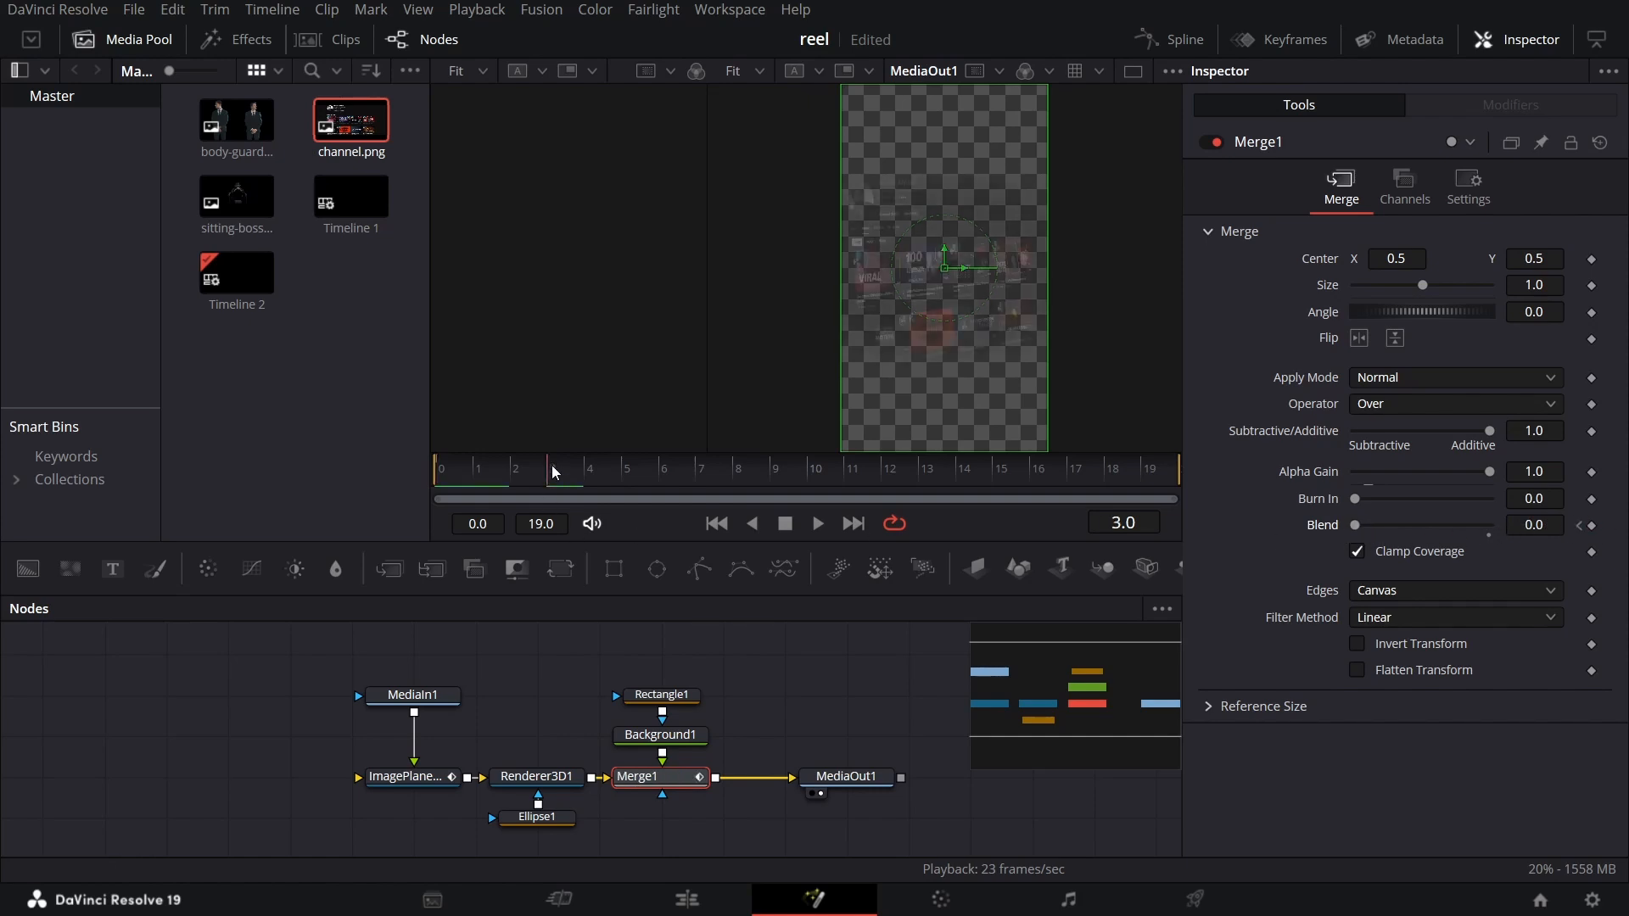
{"action": "left_click_drag", "start_coordinate": [1355, 525], "coordinate": [1491, 526]}
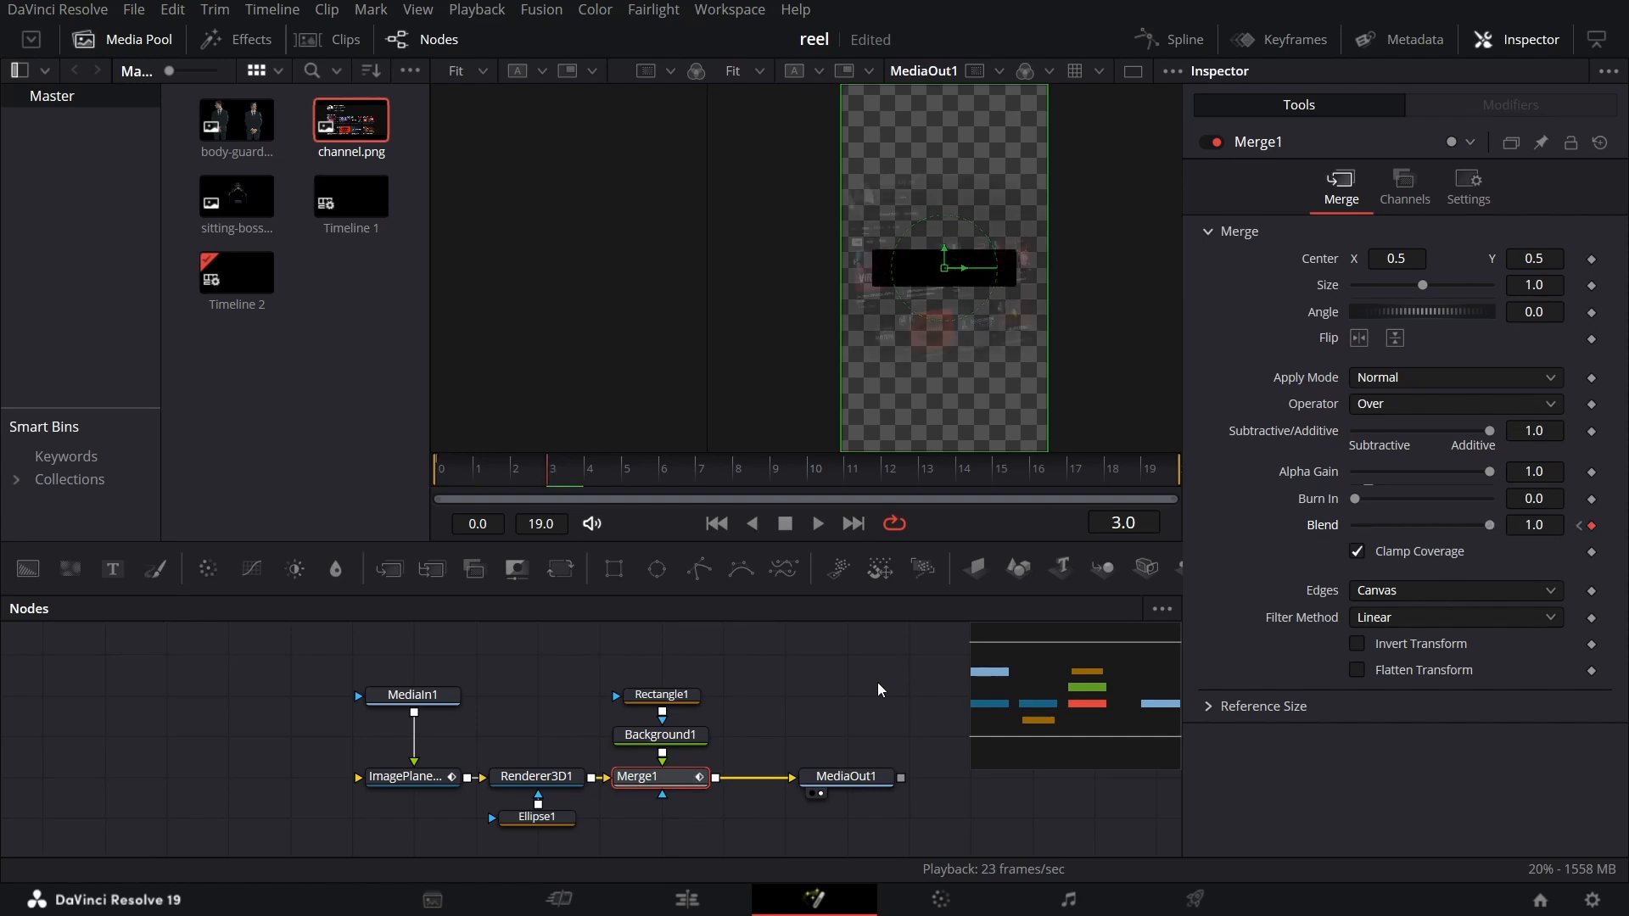
Merge a new Text node between Merge1 and MediaOut1 and enter "YOUR CONTENT" as its text
{"action": "left_click_drag", "start_coordinate": [112, 568], "coordinate": [763, 777]}
{"action": "left_click", "coordinate": [782, 695]}
{"action": "left_click", "coordinate": [1292, 375]}
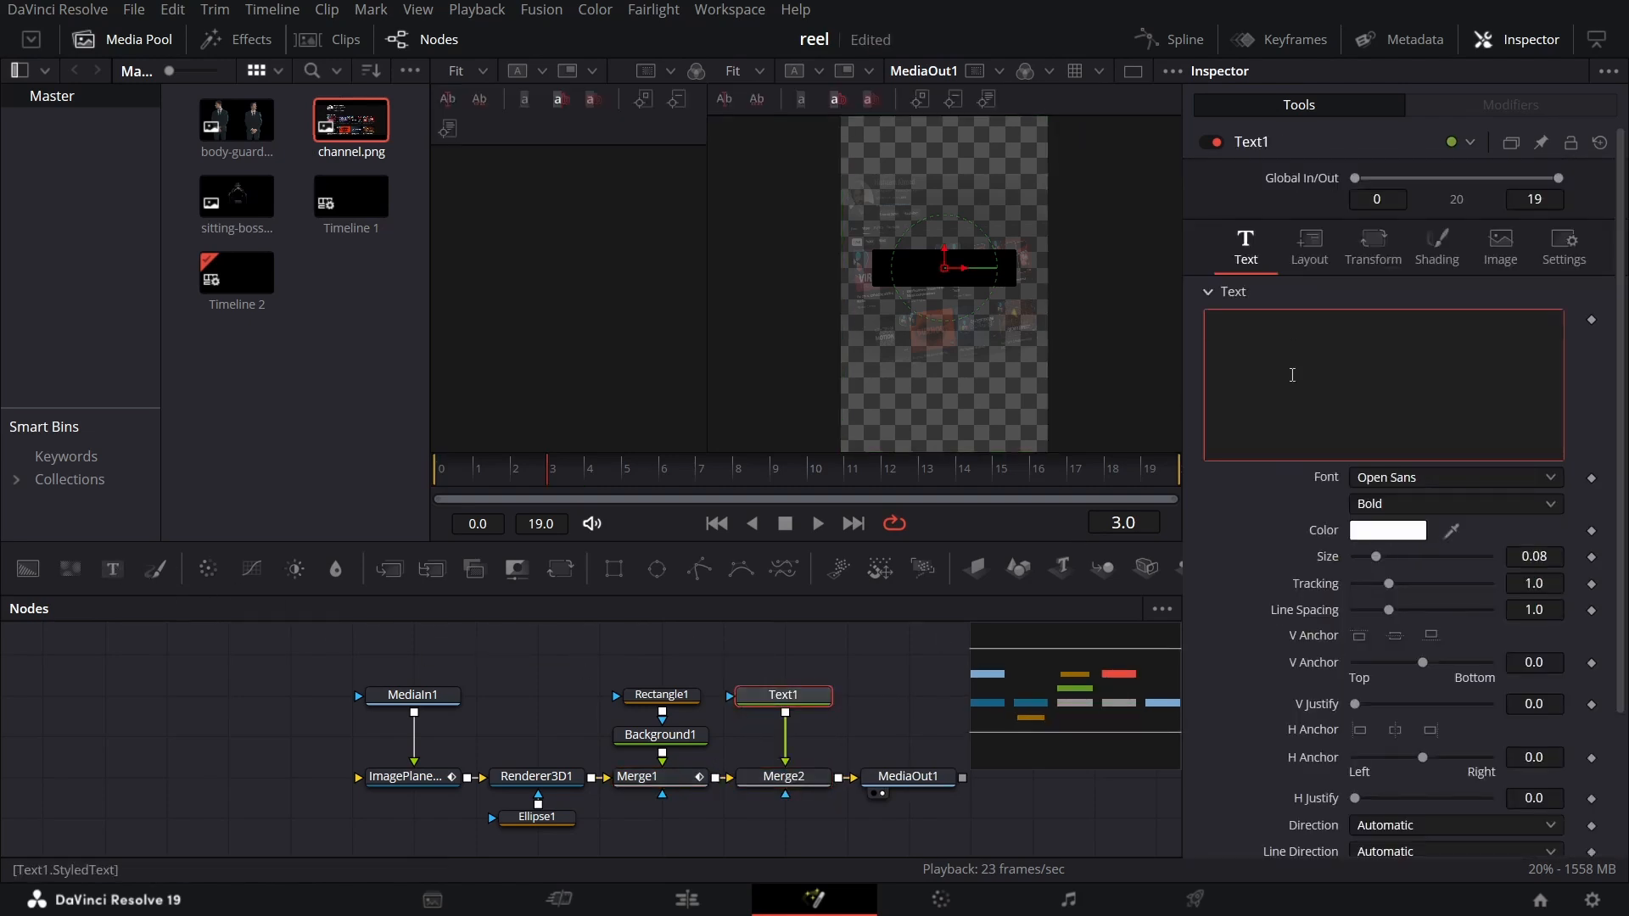
{"action": "type", "text": "YOUR"}
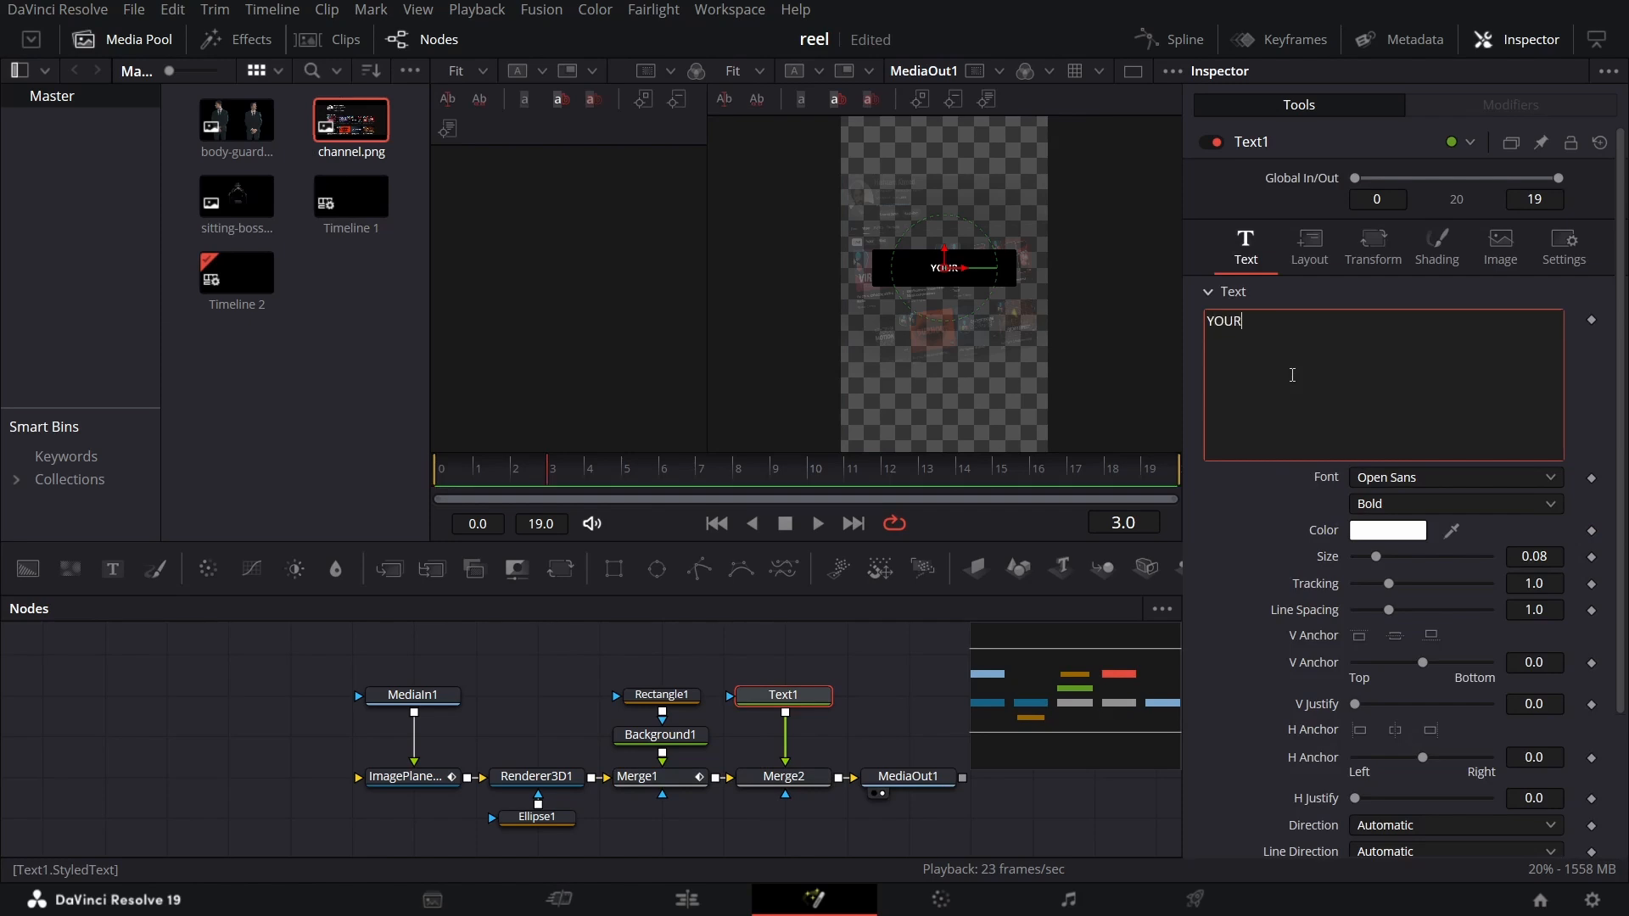
{"action": "type", "text": " CONTENT"}
Set the "YOUR CONTENT" text's font to Futura Hv BT and its size to 0.12
{"action": "left_click", "coordinate": [1406, 483]}
{"action": "type", "text": "fut"}
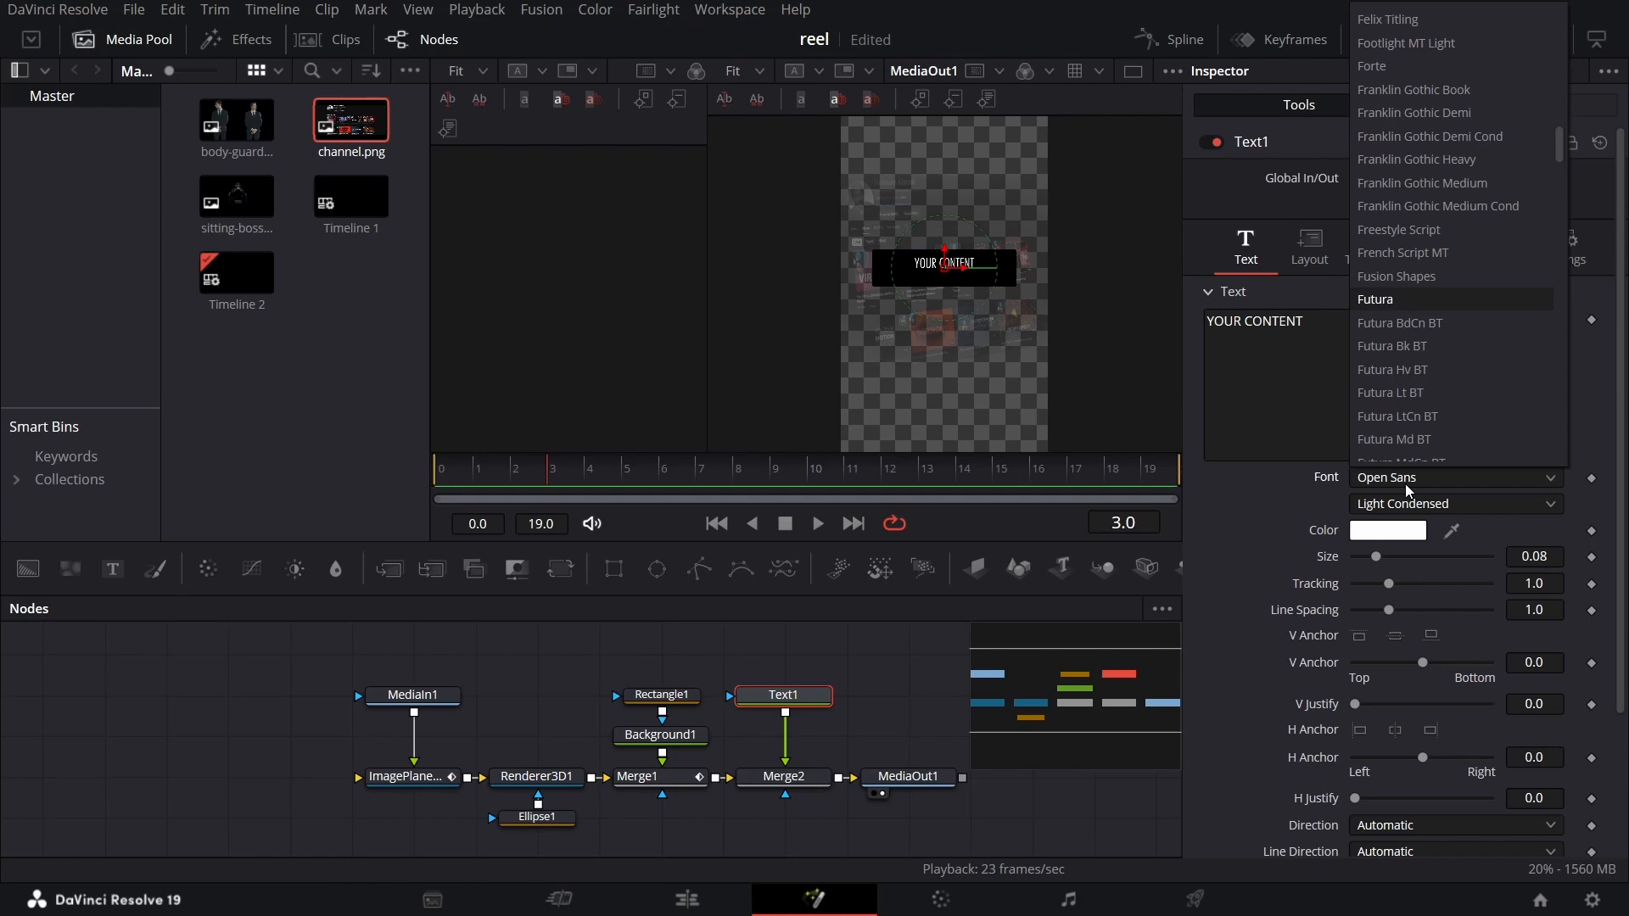
{"action": "key", "text": "Down"}
{"action": "key", "text": "Down"}
{"action": "key", "text": "Down"}
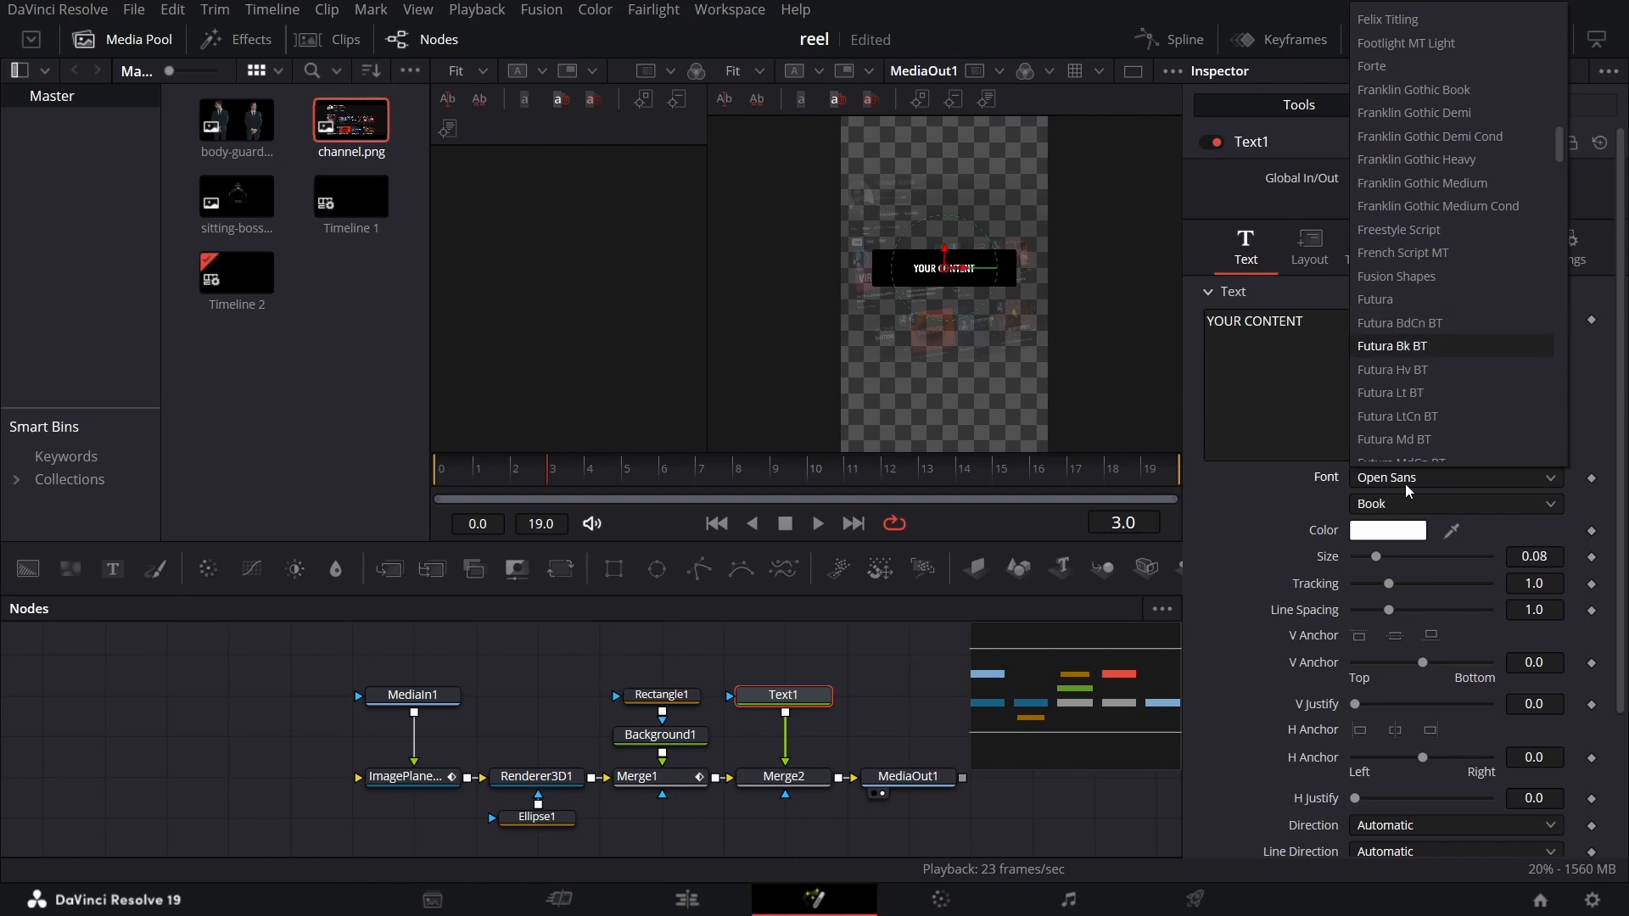
{"action": "key", "text": "Return"}
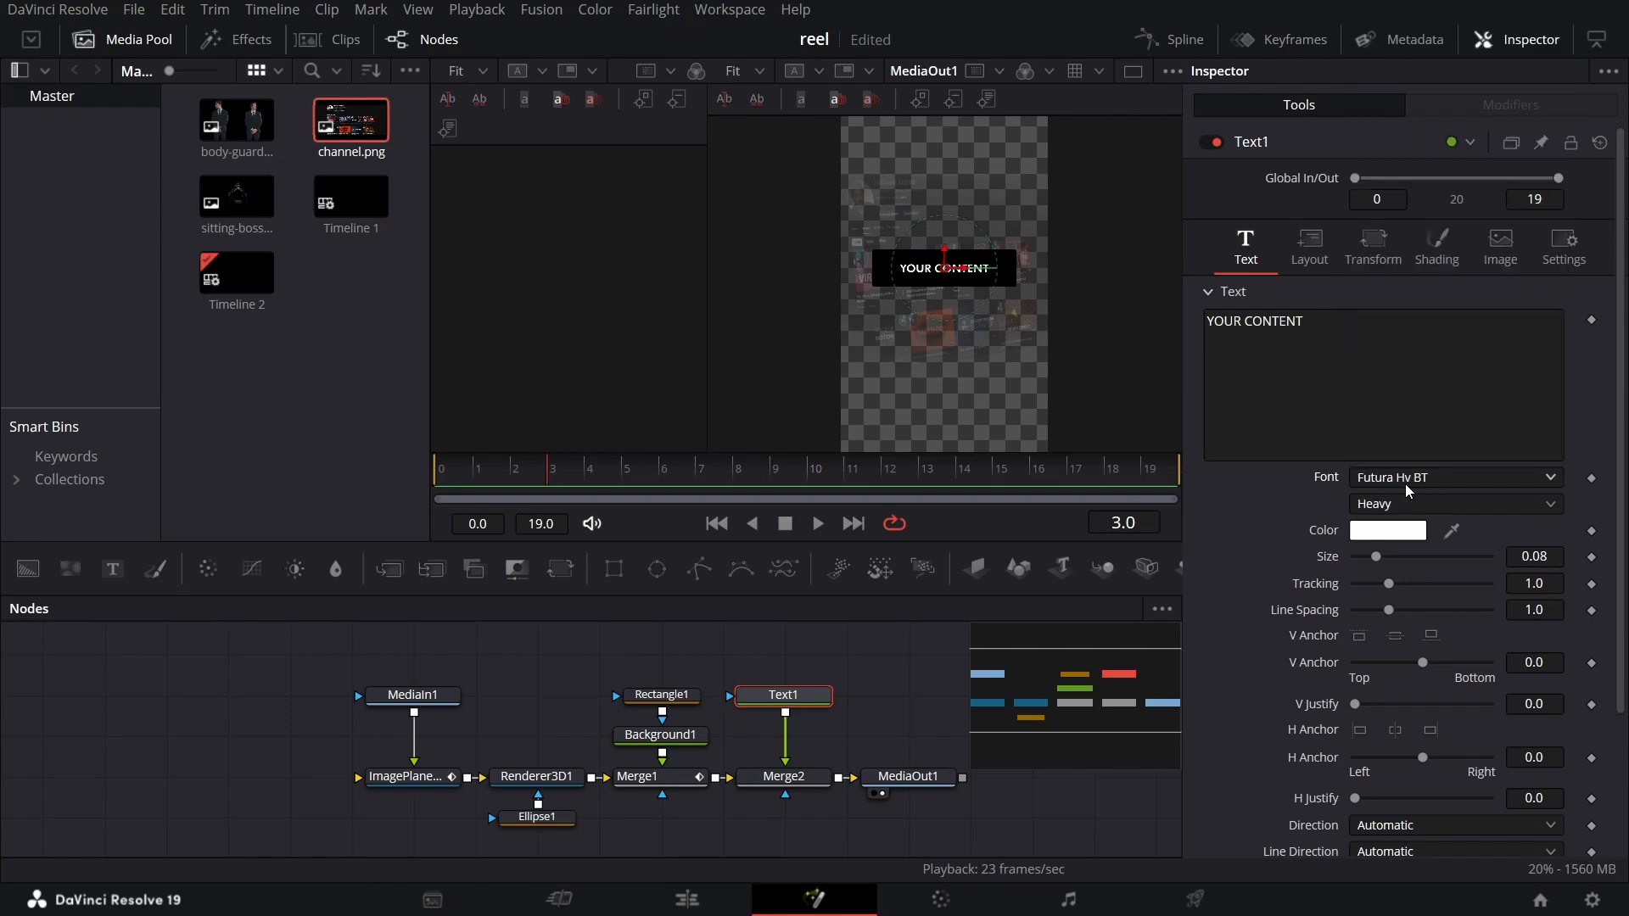
{"action": "left_click", "coordinate": [1535, 557]}
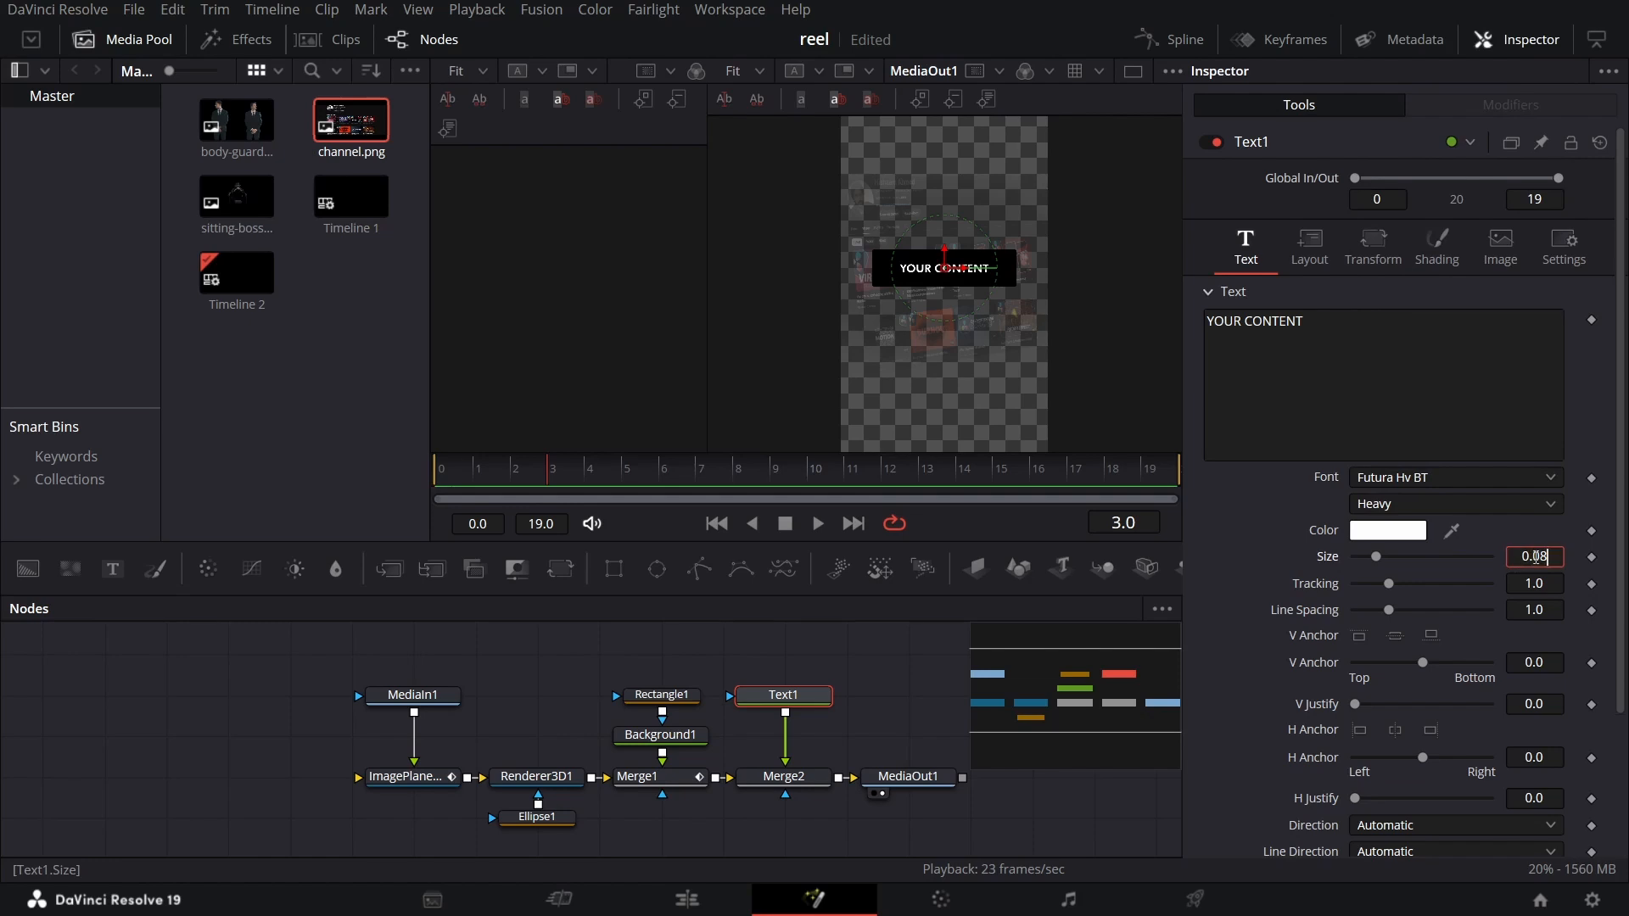
{"action": "type", "text": "0.12"}
{"action": "key", "text": "Tab"}
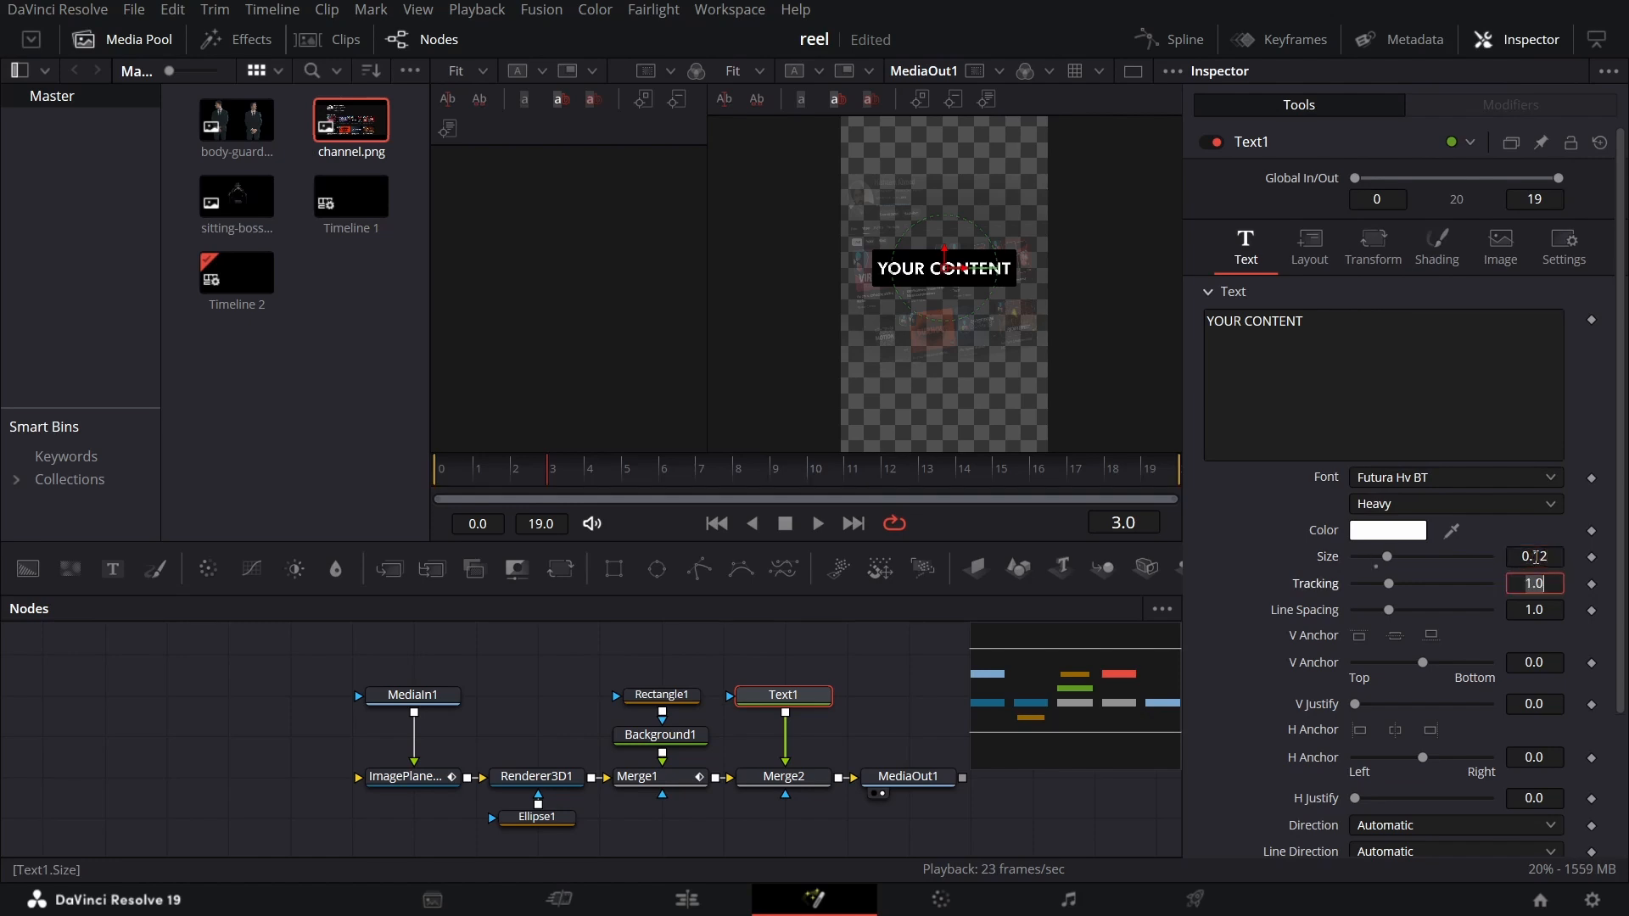
Move MediaOut1 farther along the node graph and insert a Brightness/Contrast node between Merge2 and MediaOut1
{"action": "scroll", "coordinate": [968, 342], "scroll_direction": "up", "scroll_amount": 2}
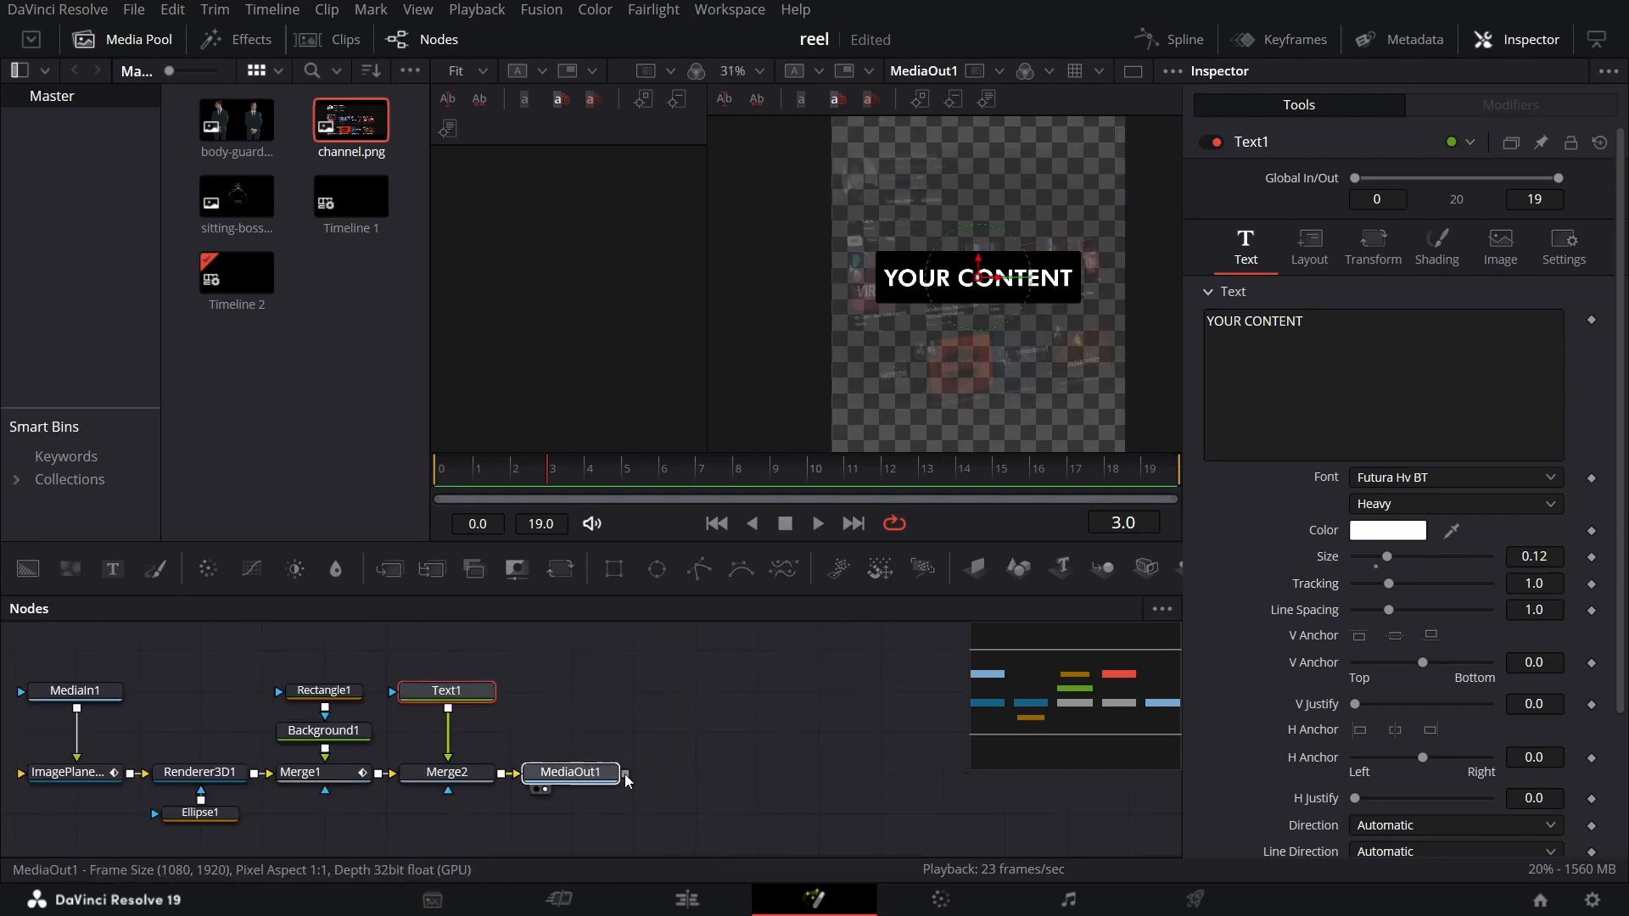
{"action": "left_click_drag", "start_coordinate": [604, 775], "coordinate": [789, 774]}
{"action": "left_click", "coordinate": [459, 780]}
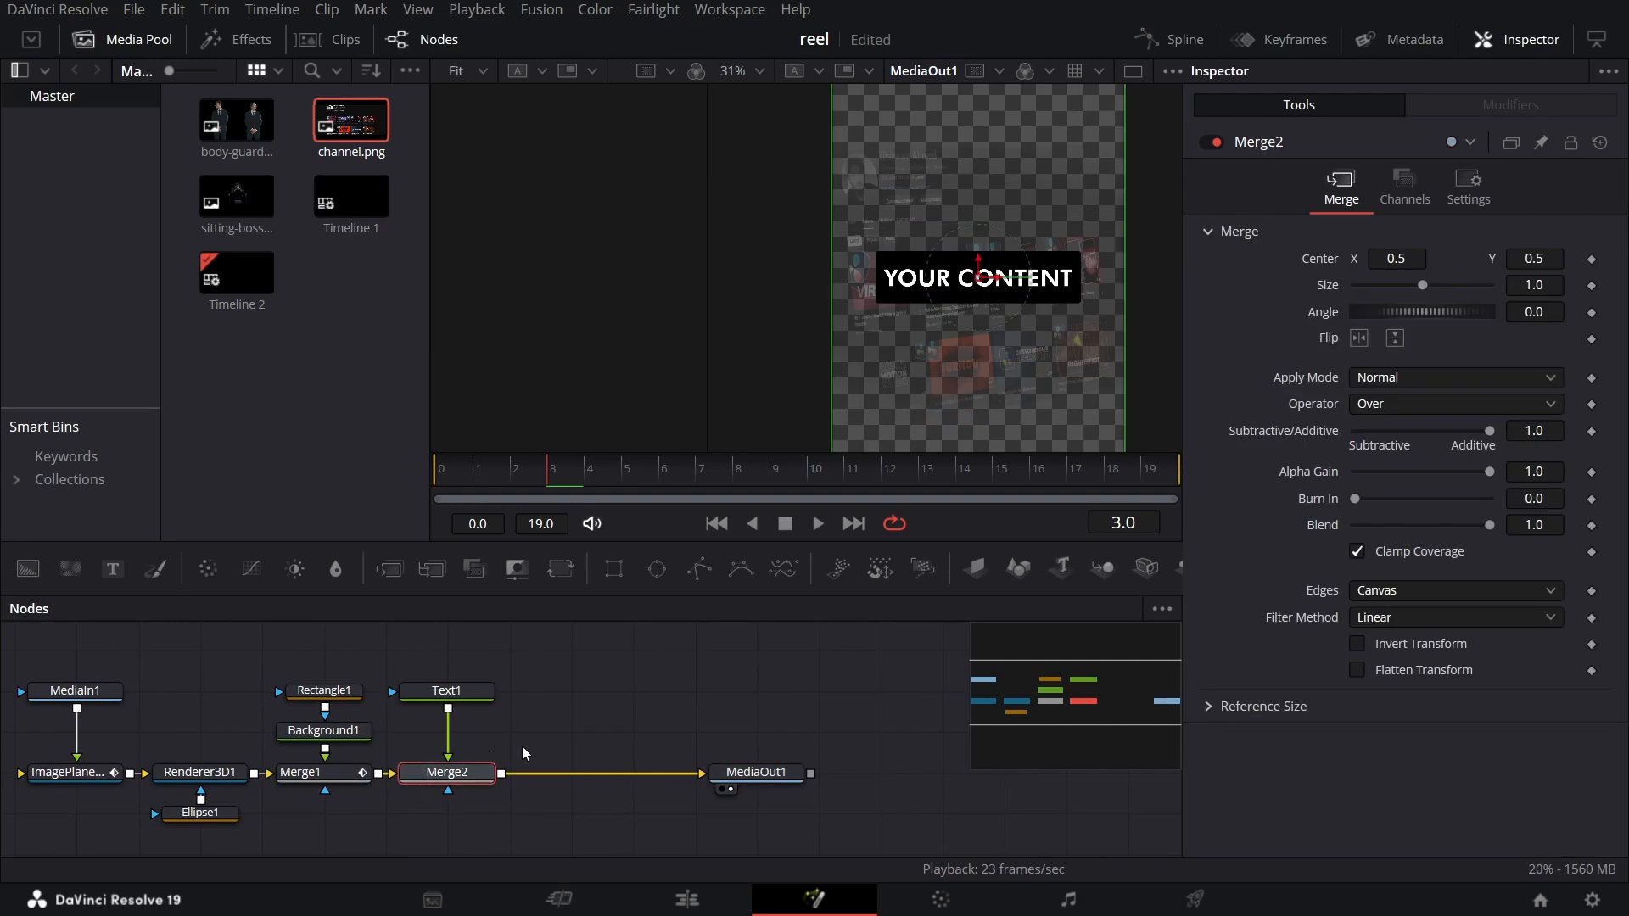
{"action": "left_click", "coordinate": [299, 572]}
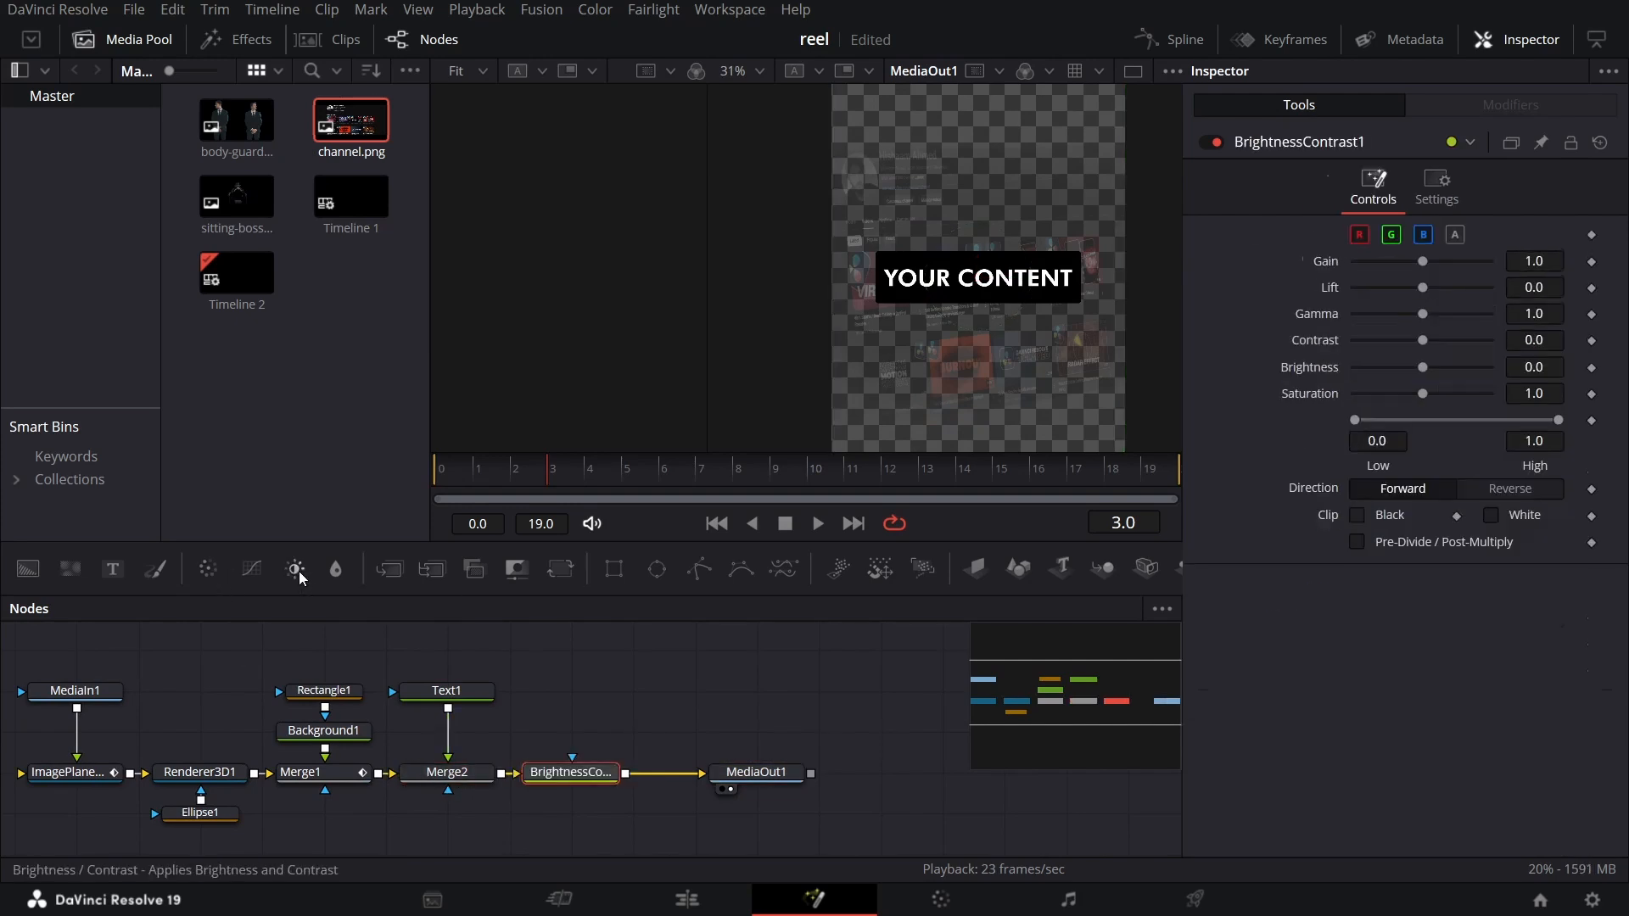
Modify BrightnessContrast1's Lift with a Shake modifier and set the shake's smoothness to 1
{"action": "right_click", "coordinate": [1592, 292]}
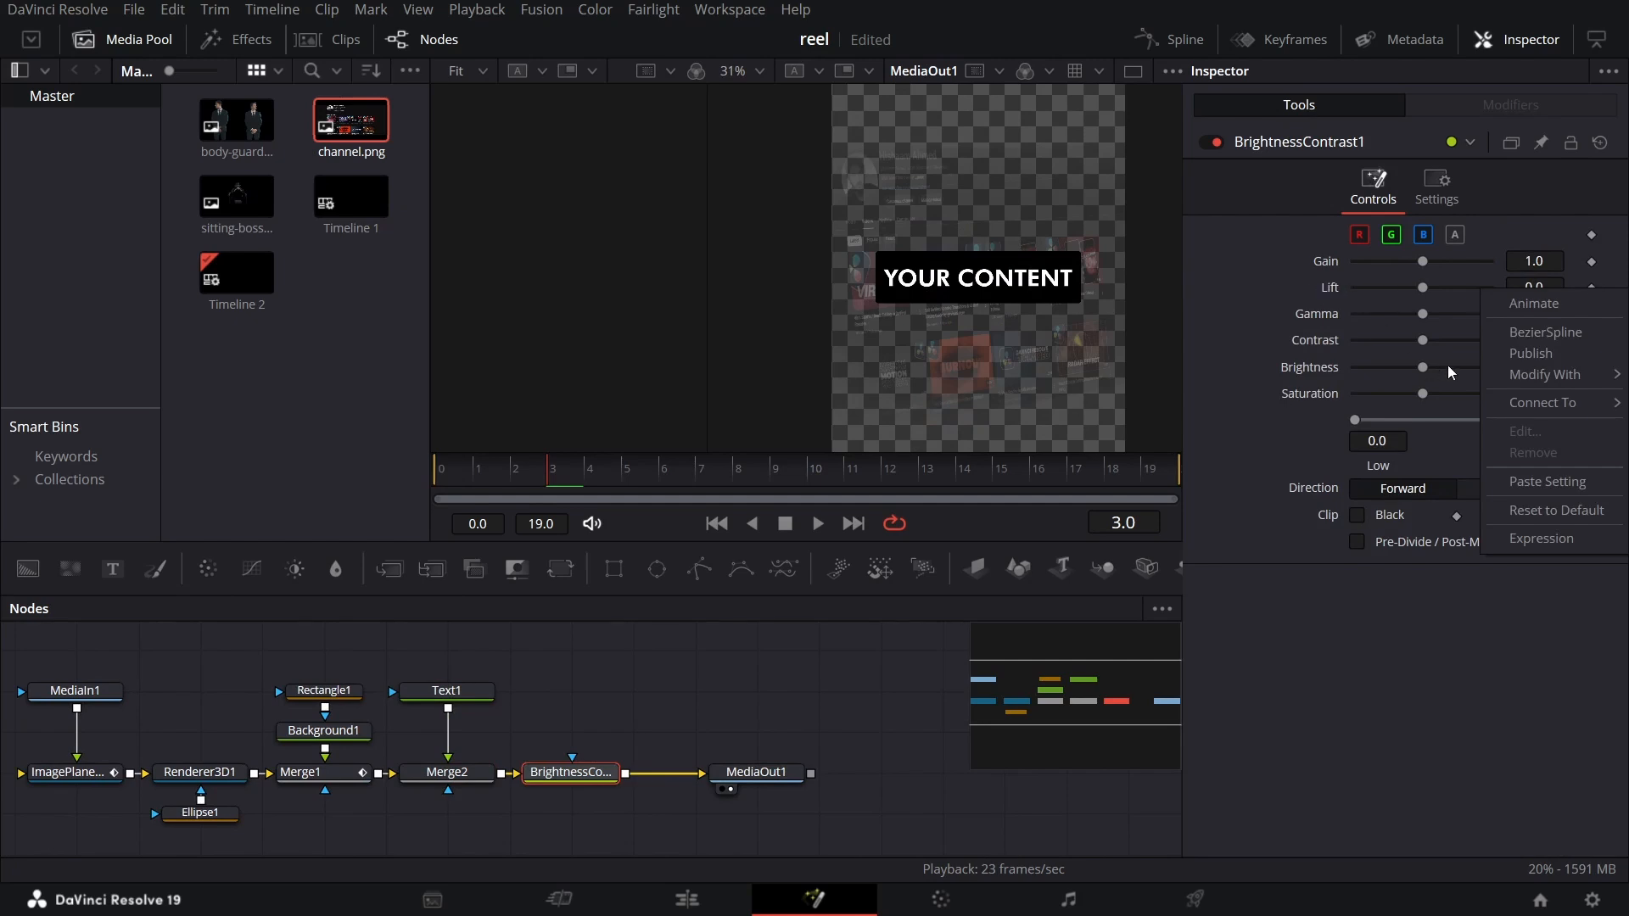
{"action": "mouse_move", "coordinate": [1525, 376]}
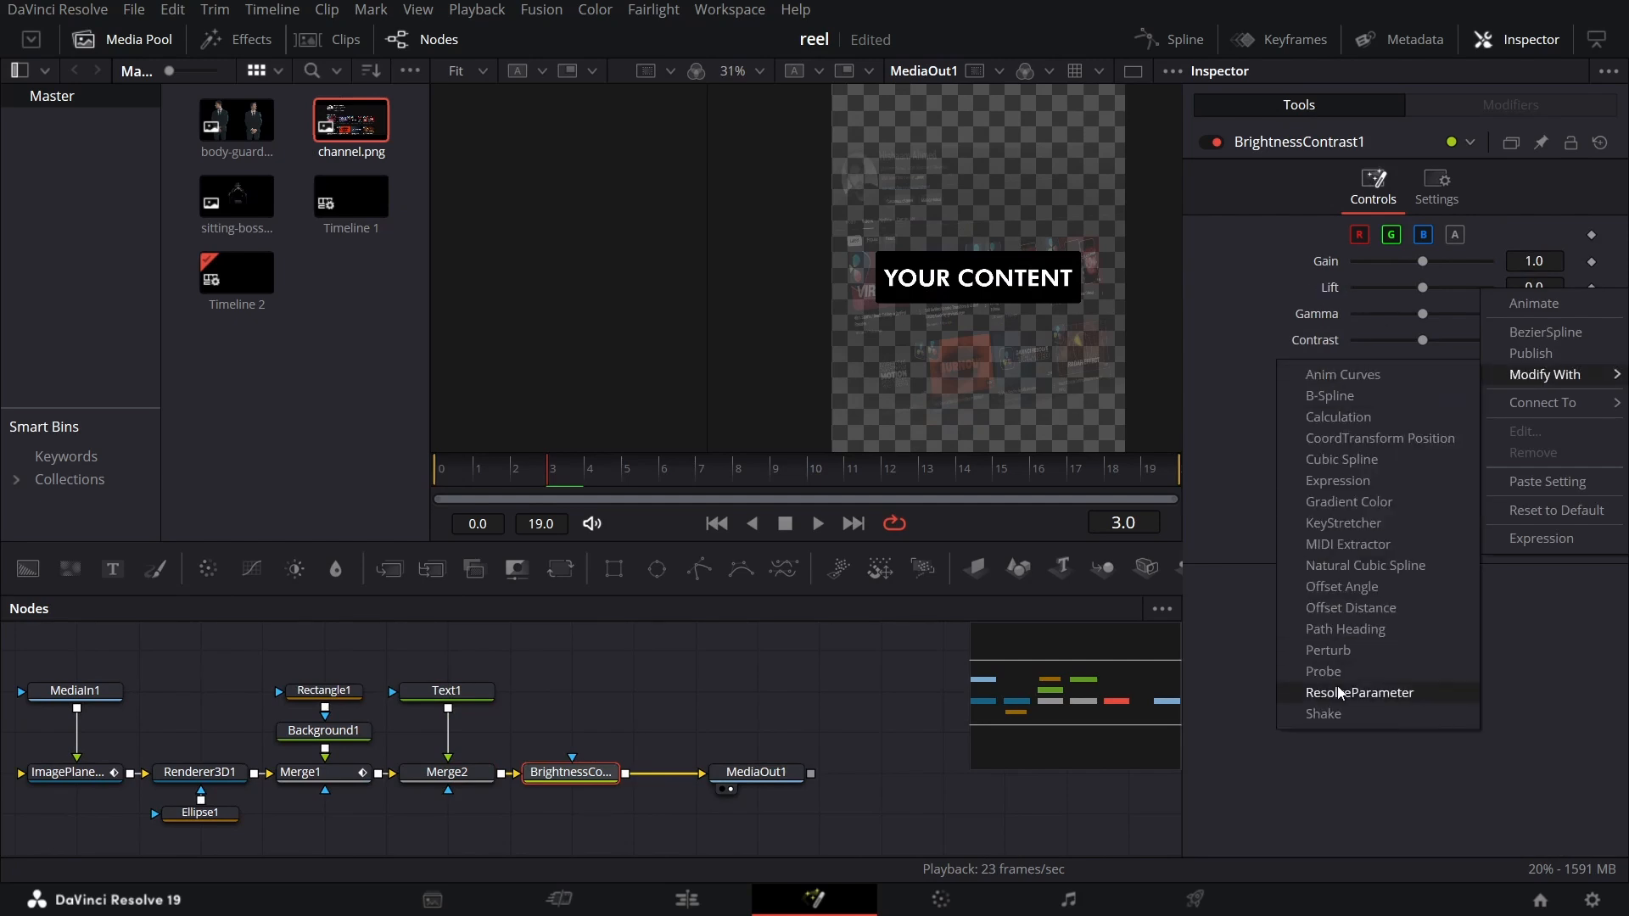
{"action": "left_click", "coordinate": [1323, 714]}
{"action": "left_click", "coordinate": [1489, 103]}
{"action": "left_click", "coordinate": [1534, 287]}
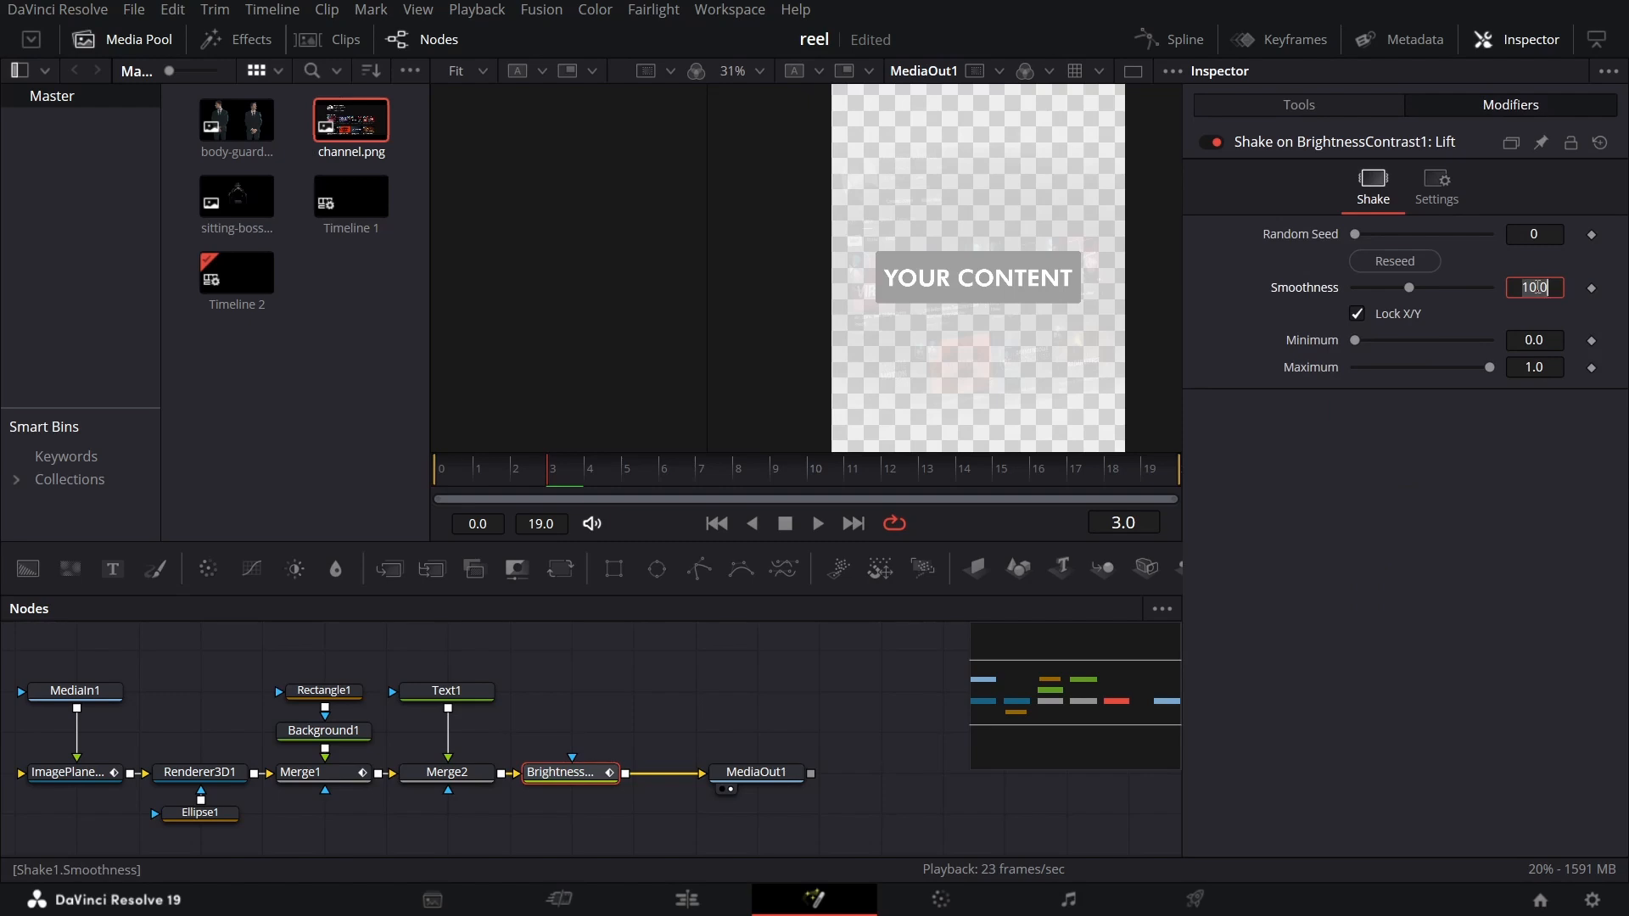
{"action": "type", "text": "1"}
{"action": "key", "text": "Tab"}
Set the Lift shake's maximum to 0.134 and play the composition to check the flicker
{"action": "key", "text": "Tab"}
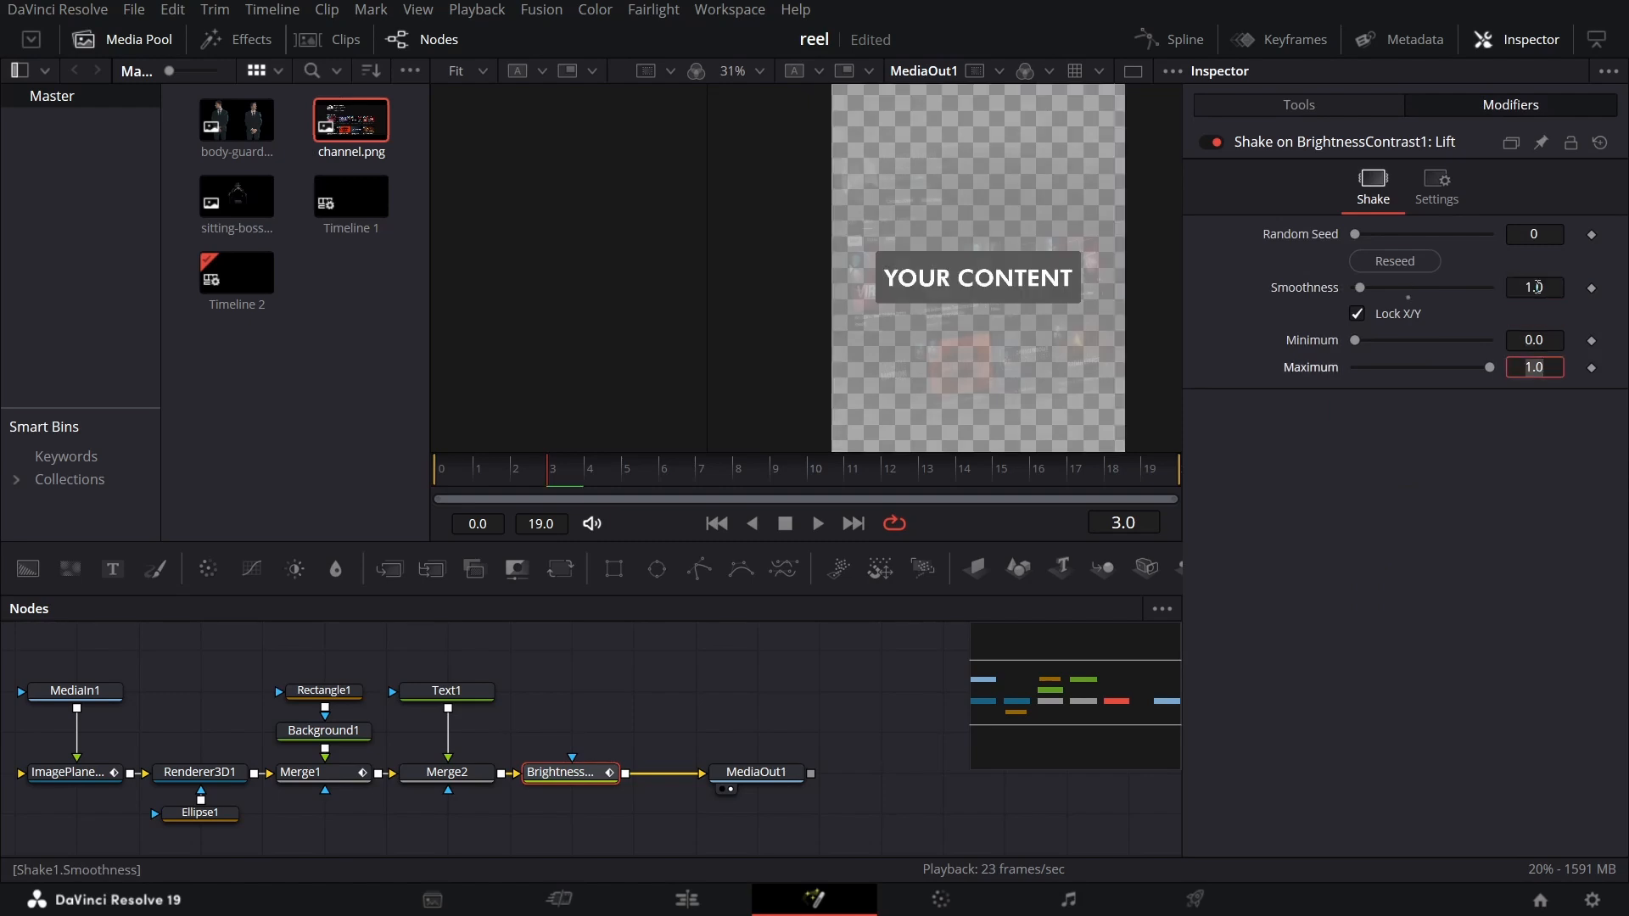
{"action": "type", "text": "0.134"}
{"action": "key", "text": "Tab"}
{"action": "left_click", "coordinate": [1400, 578]}
{"action": "key", "text": "space"}
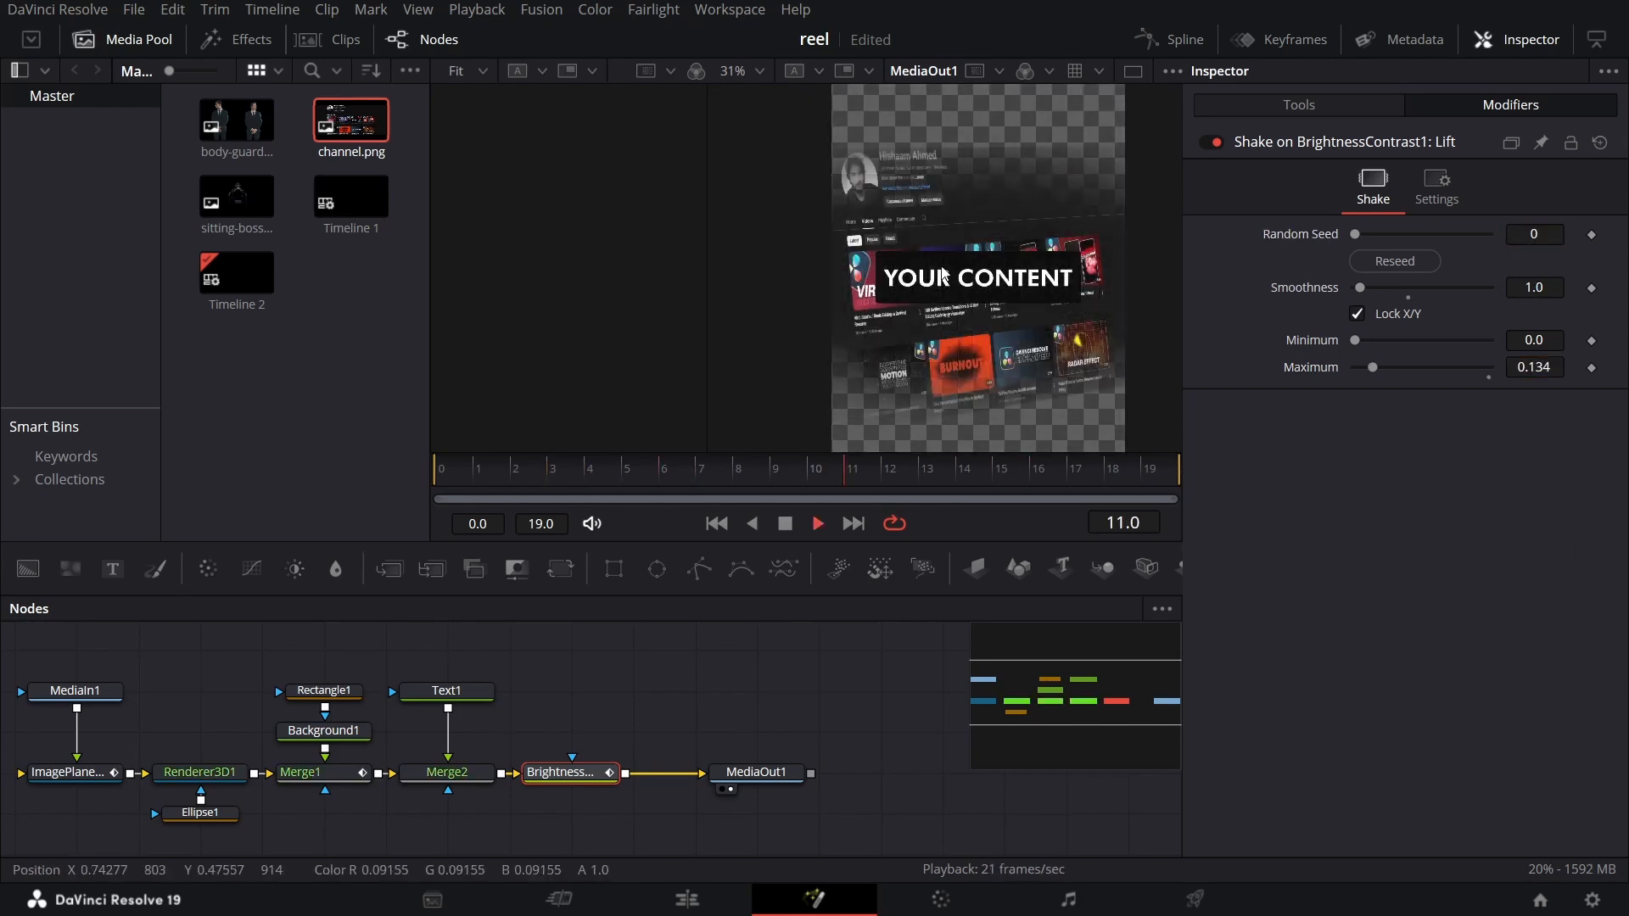
{"action": "key", "text": "space"}
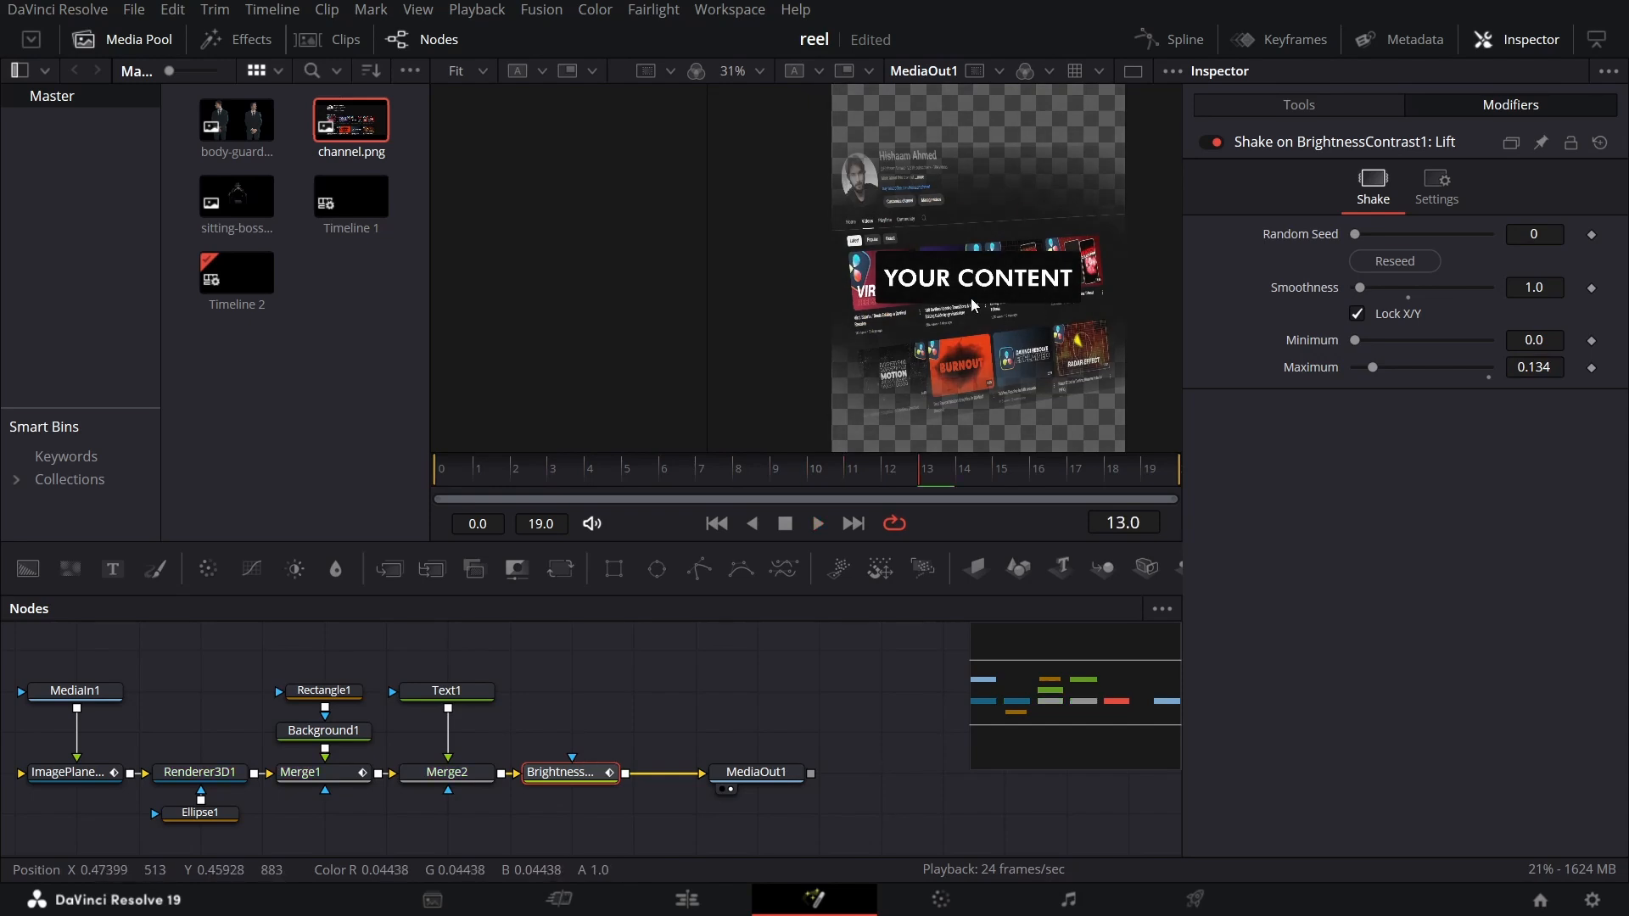
Move MediaOut1 farther out and keyframe Text1's shading opacity from 0 at frame 0 to 1 at frame 3, checking it in playback
{"action": "left_click_drag", "start_coordinate": [770, 772], "coordinate": [894, 776]}
{"action": "left_click_drag", "start_coordinate": [553, 477], "coordinate": [680, 476]}
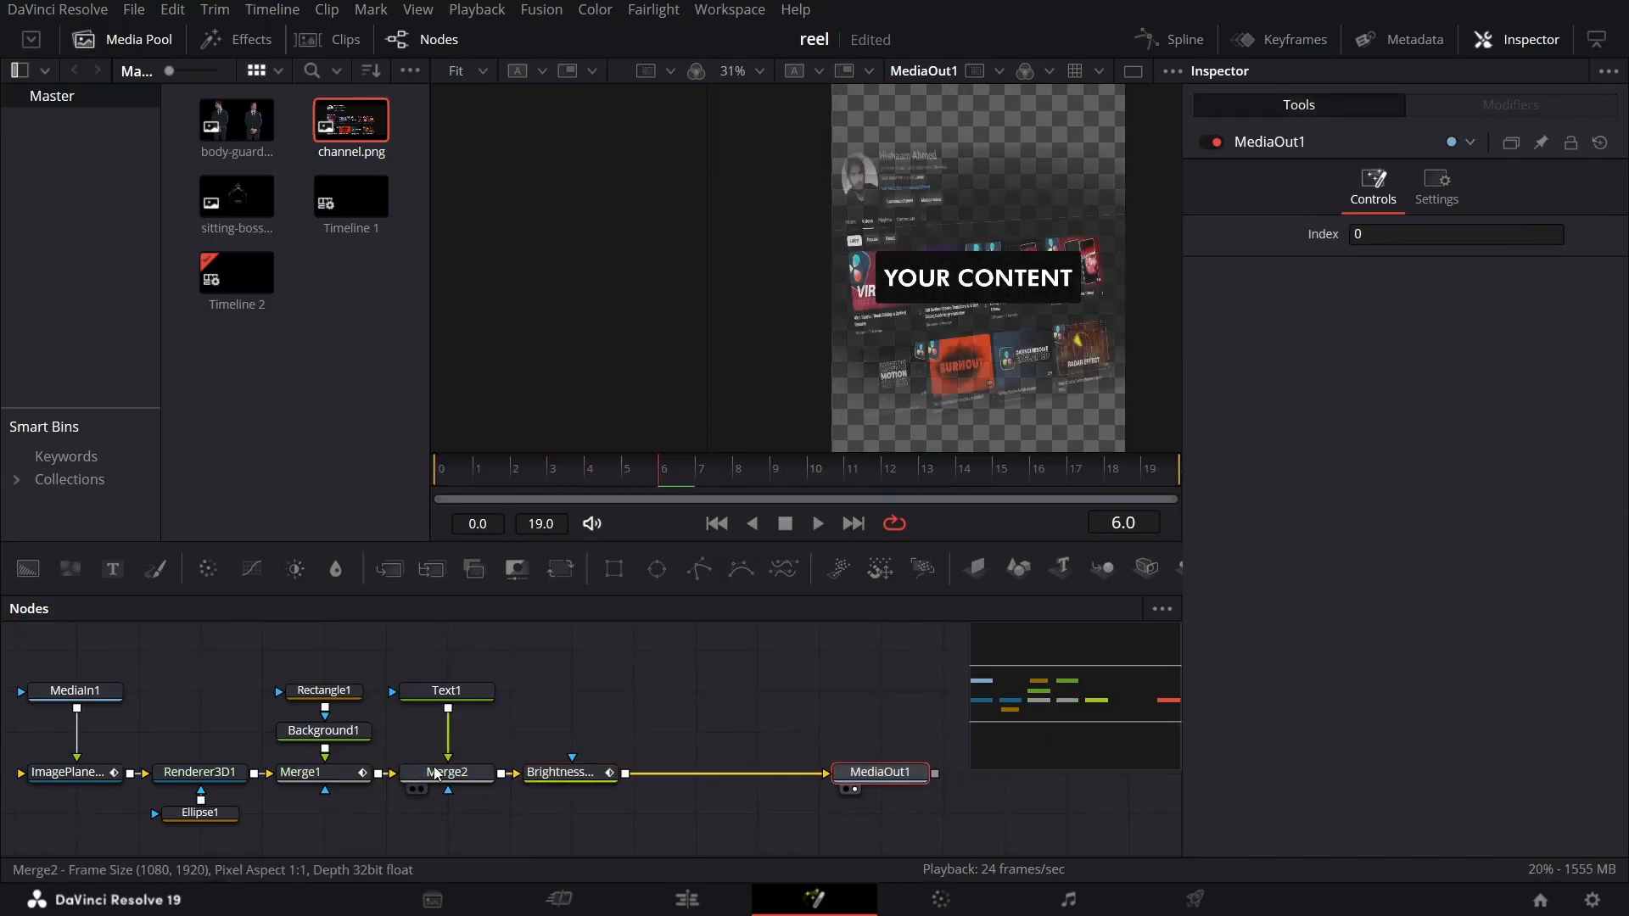
{"action": "left_click", "coordinate": [462, 687]}
{"action": "left_click_drag", "start_coordinate": [538, 482], "coordinate": [552, 481]}
{"action": "left_click", "coordinate": [1436, 246]}
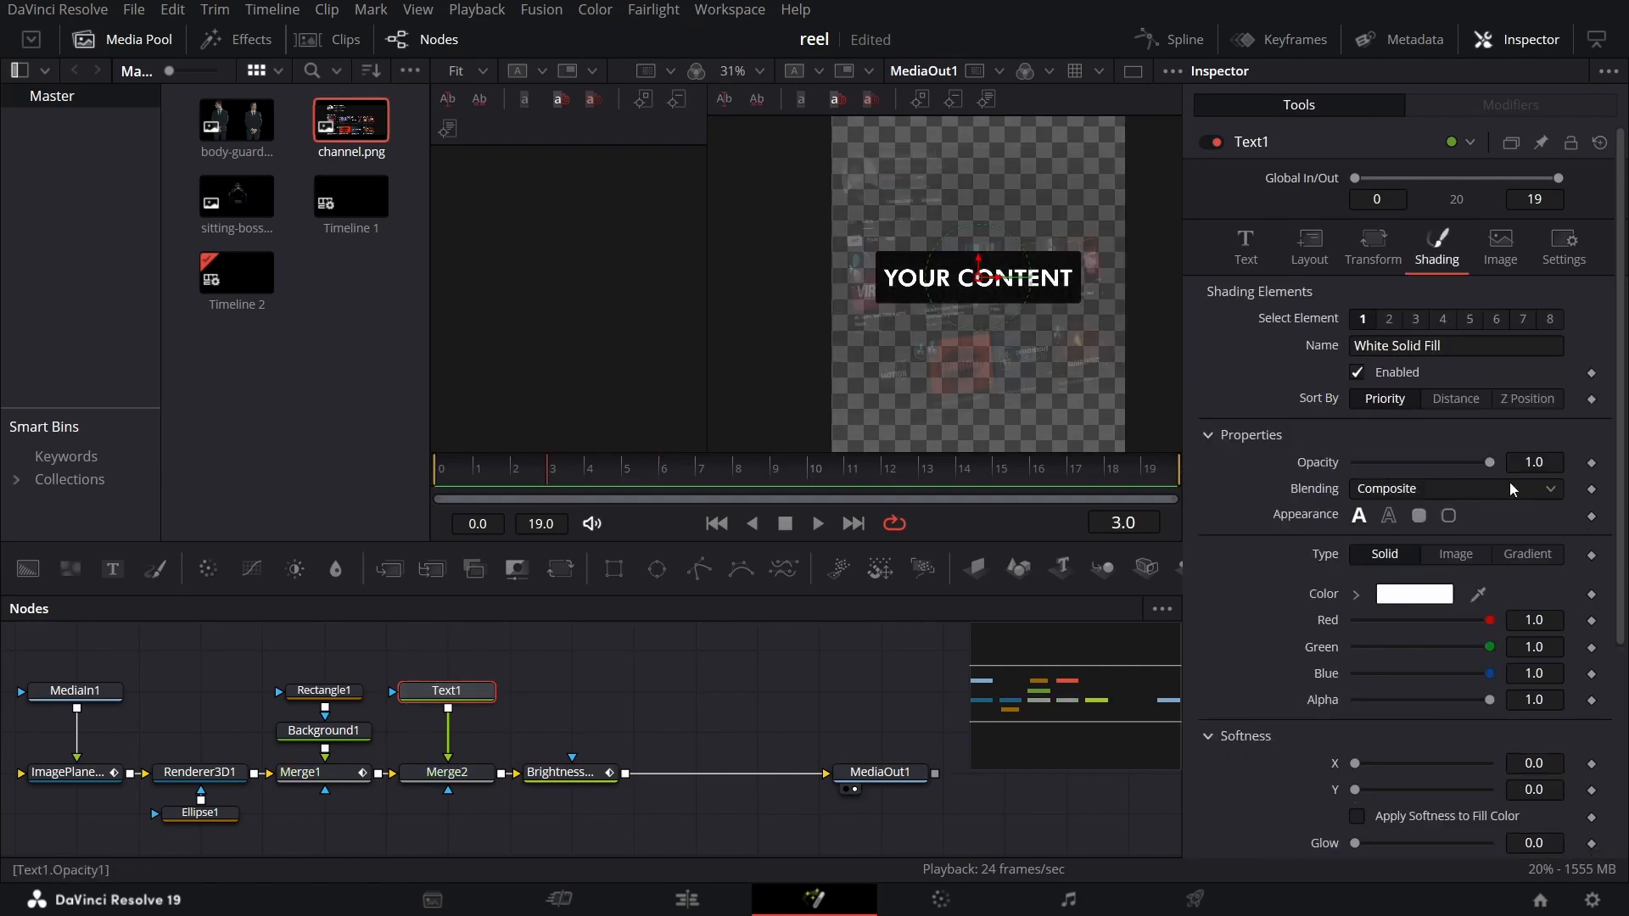
{"action": "left_click", "coordinate": [1590, 462]}
{"action": "left_click", "coordinate": [425, 482]}
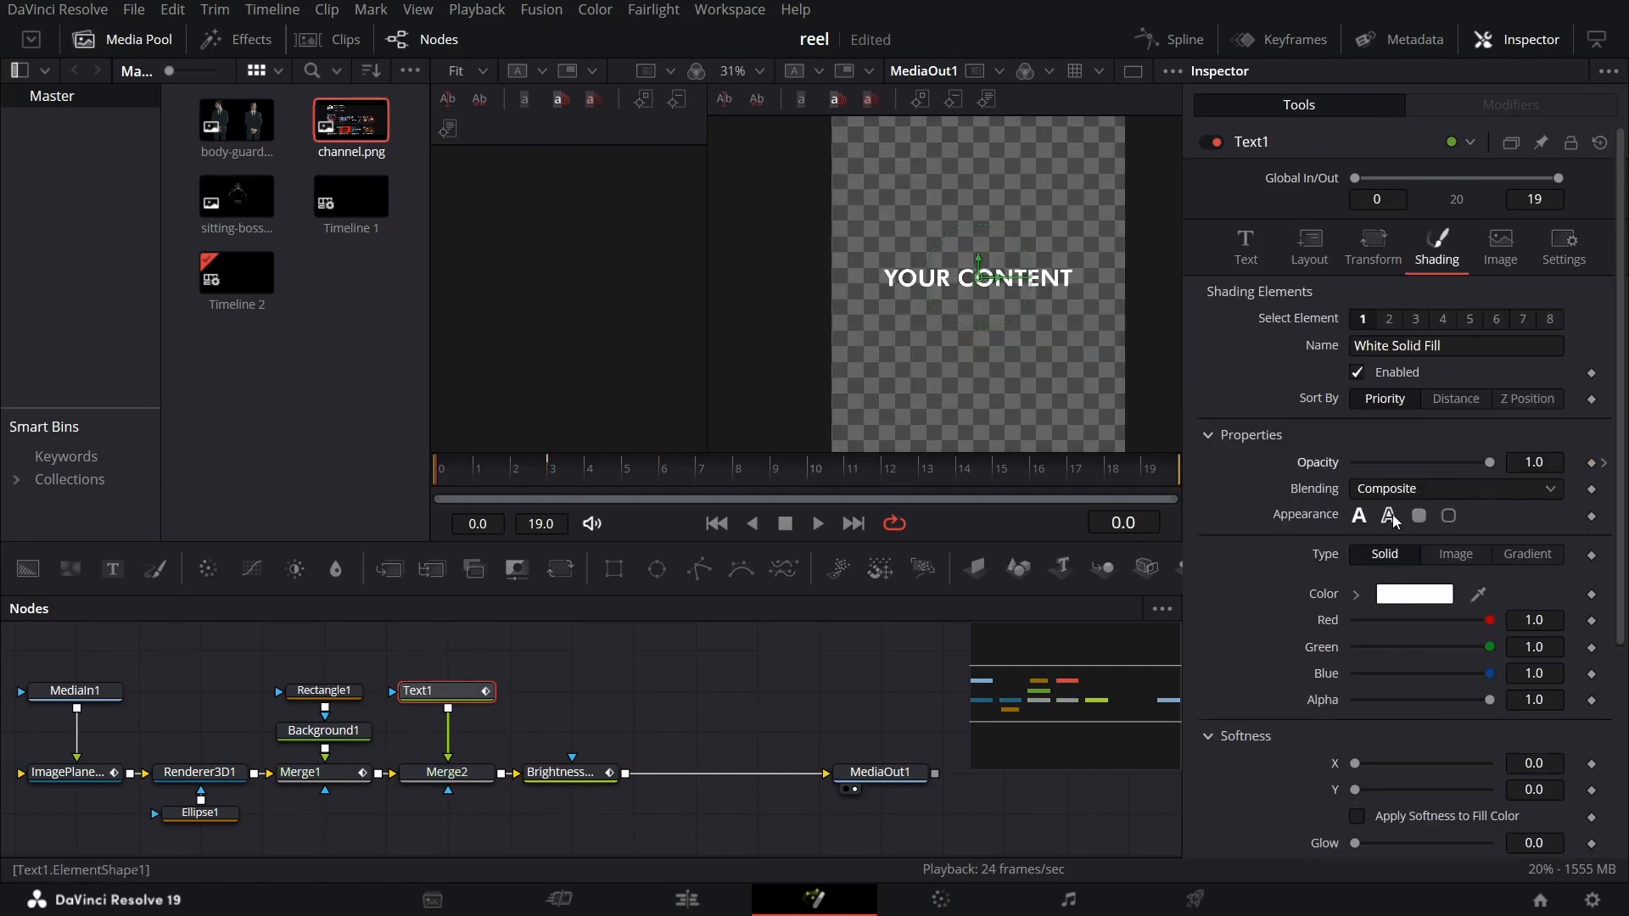
{"action": "left_click_drag", "start_coordinate": [1488, 464], "coordinate": [1236, 482]}
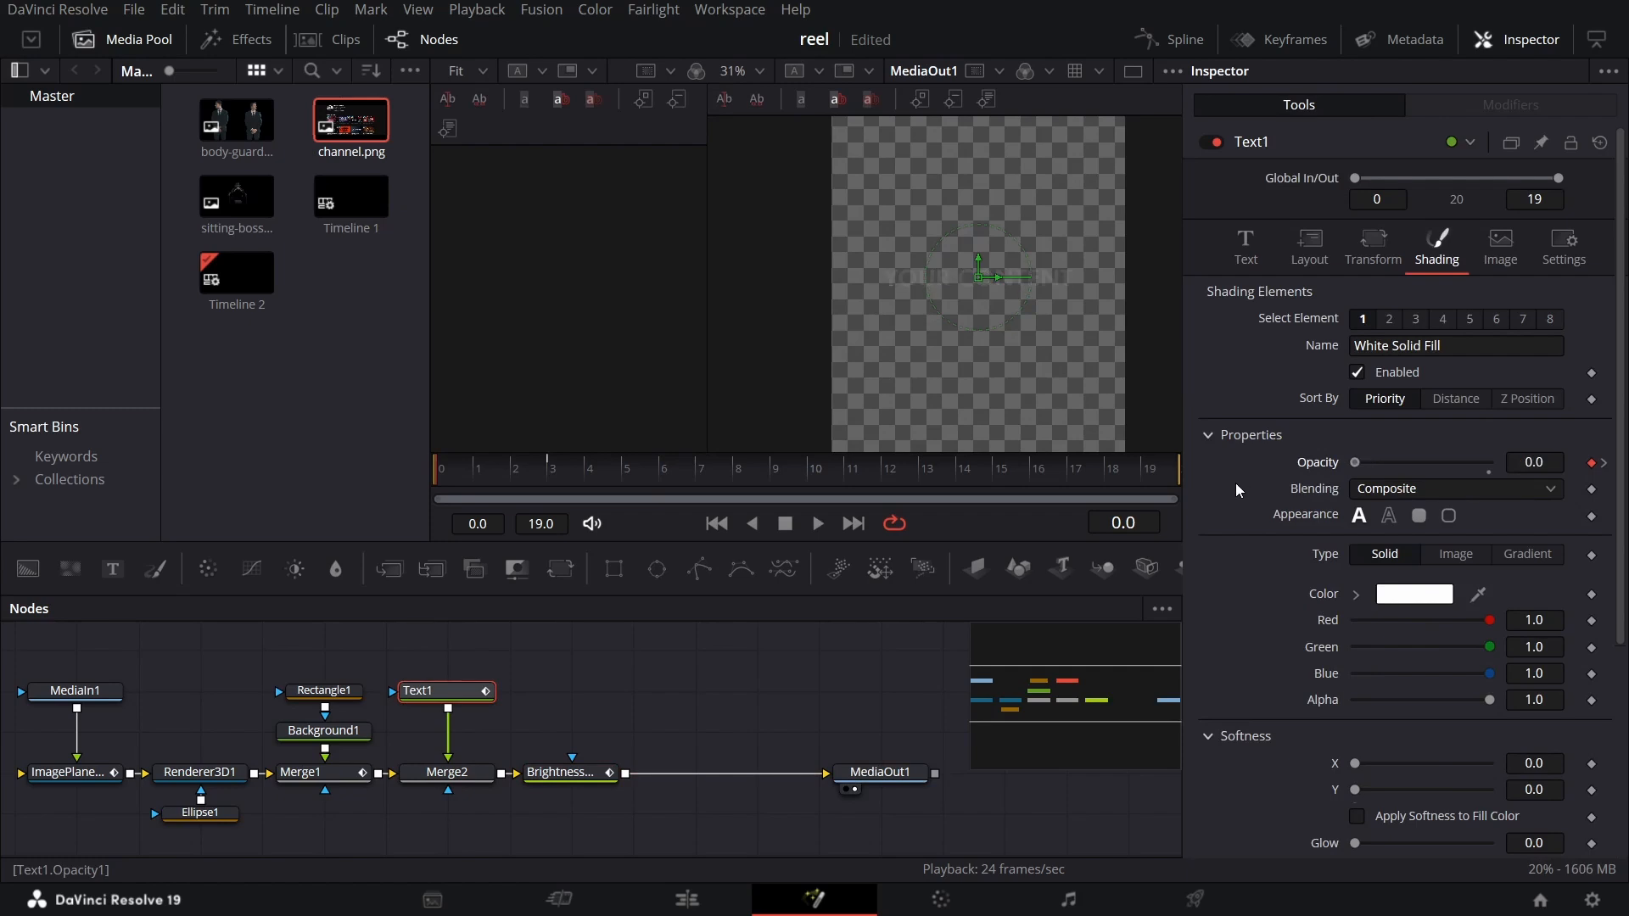
{"action": "key", "text": "space"}
{"action": "left_click", "coordinate": [709, 670]}
{"action": "key", "text": "space"}
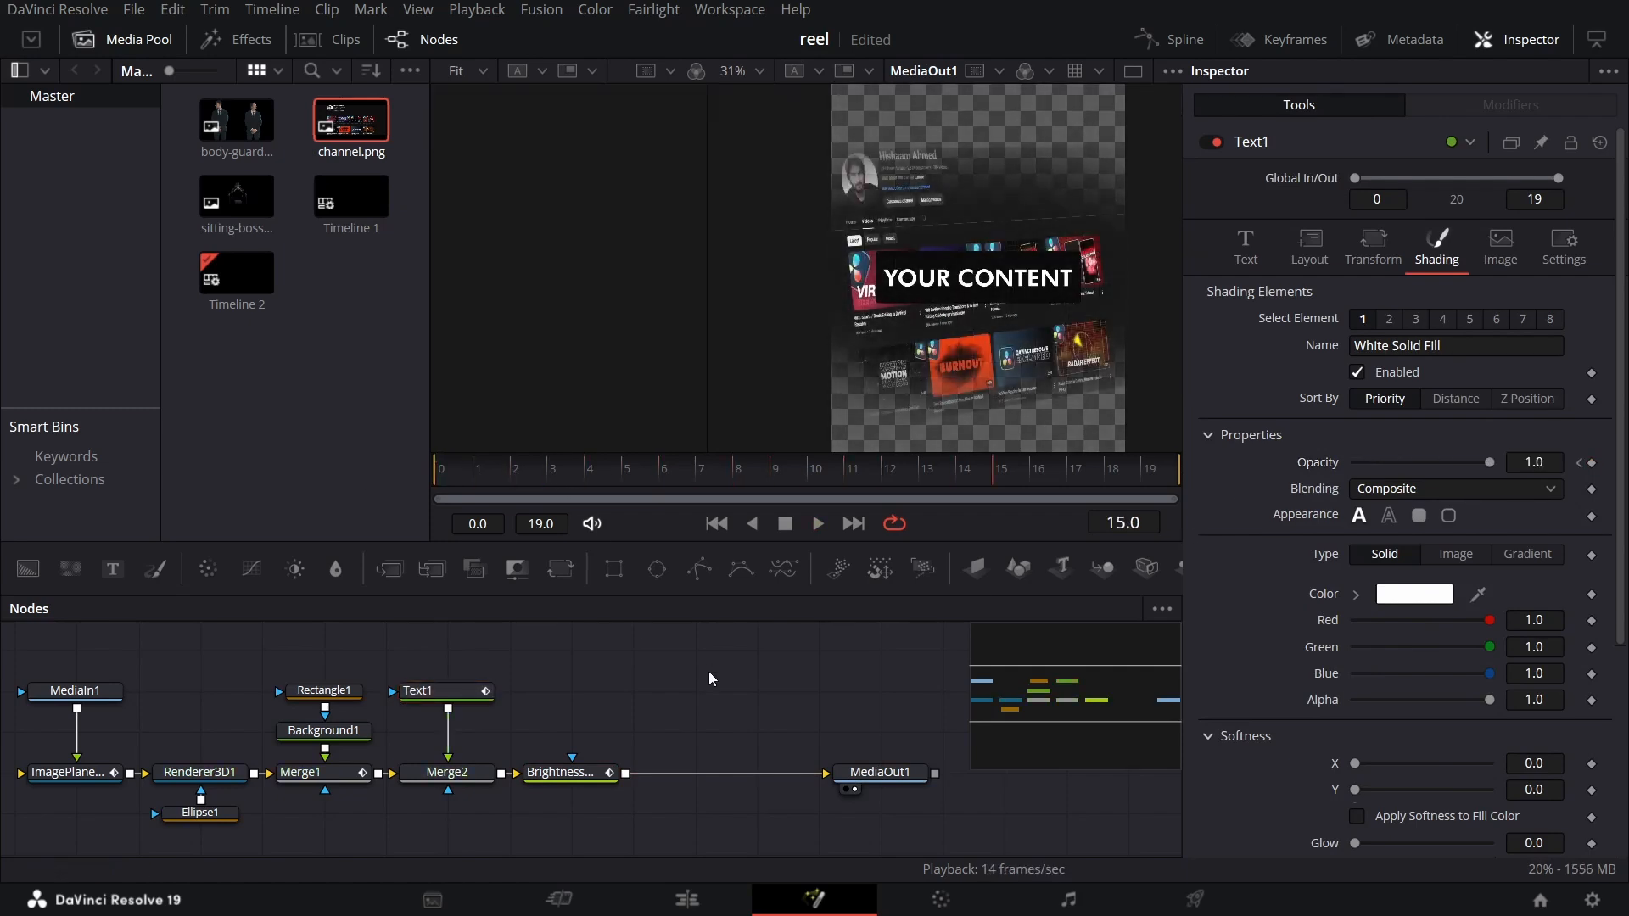
Insert a Transform node after BrightnessContrast1 and keyframe its size of 1.0 and angle of 0.0 at frames 0 and 19
{"action": "left_click", "coordinate": [604, 771]}
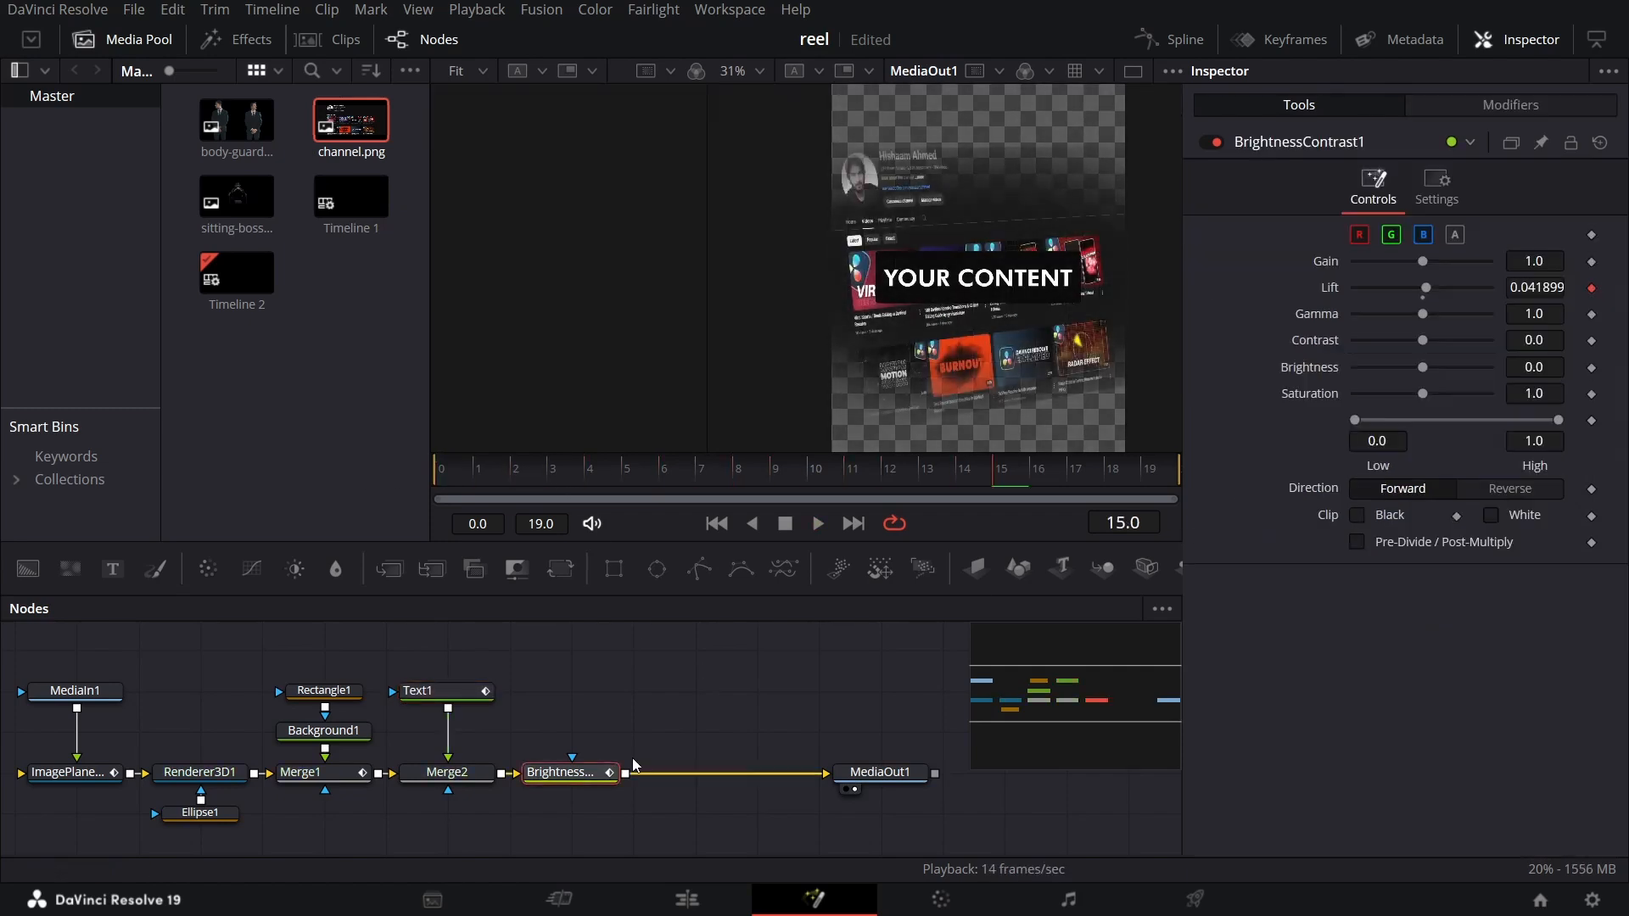
{"action": "left_click", "coordinate": [558, 568]}
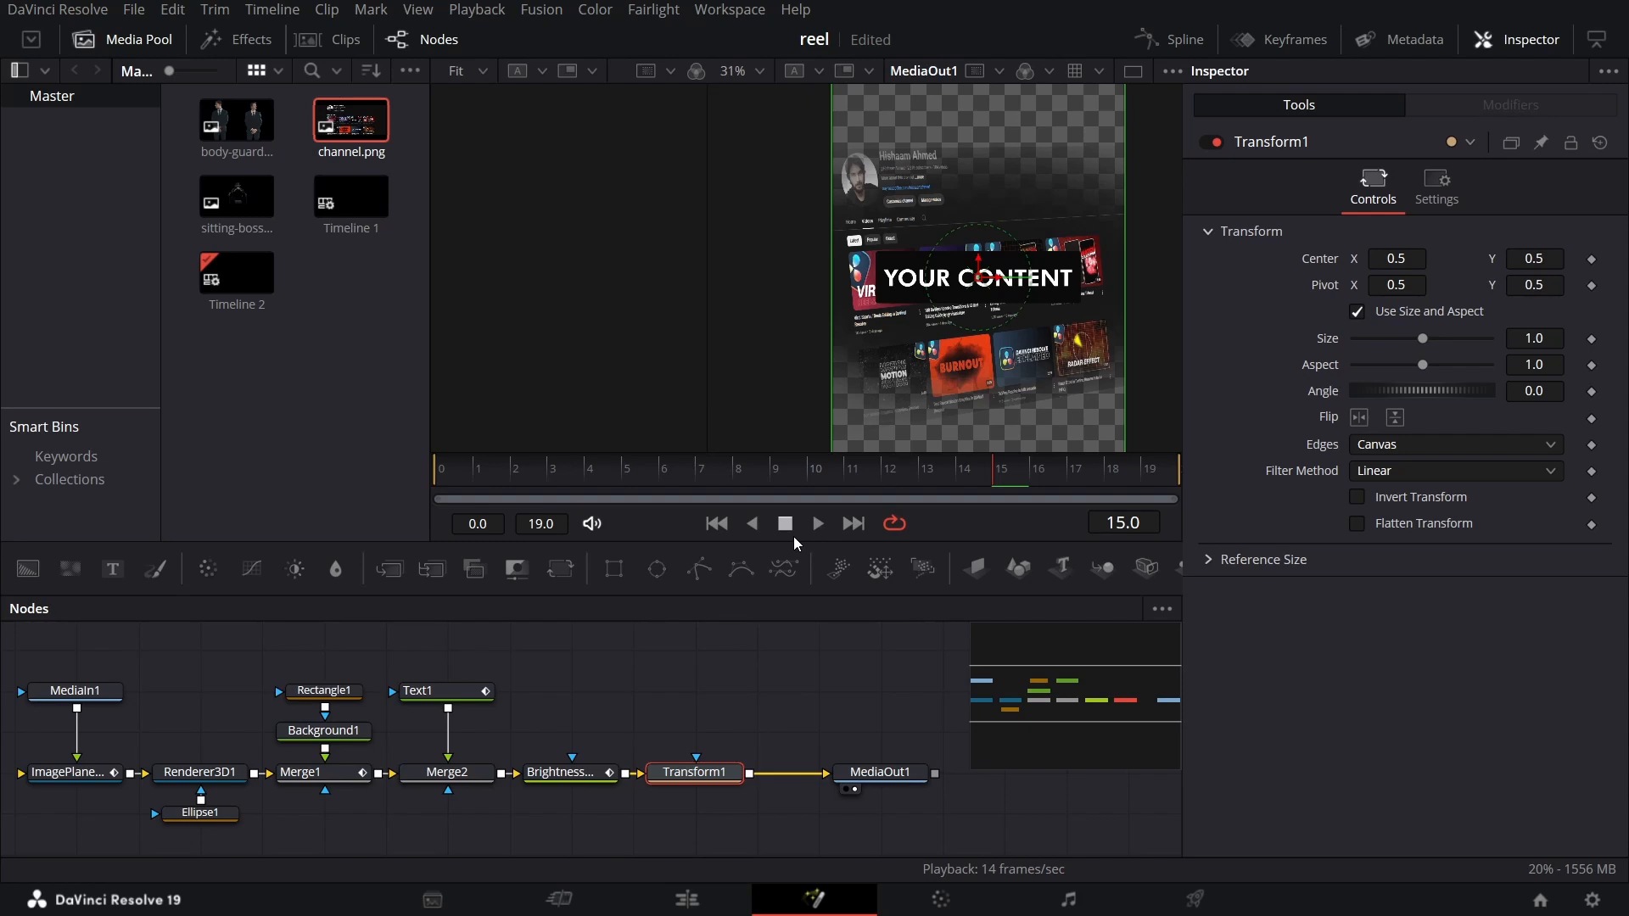
{"action": "left_click", "coordinate": [441, 475]}
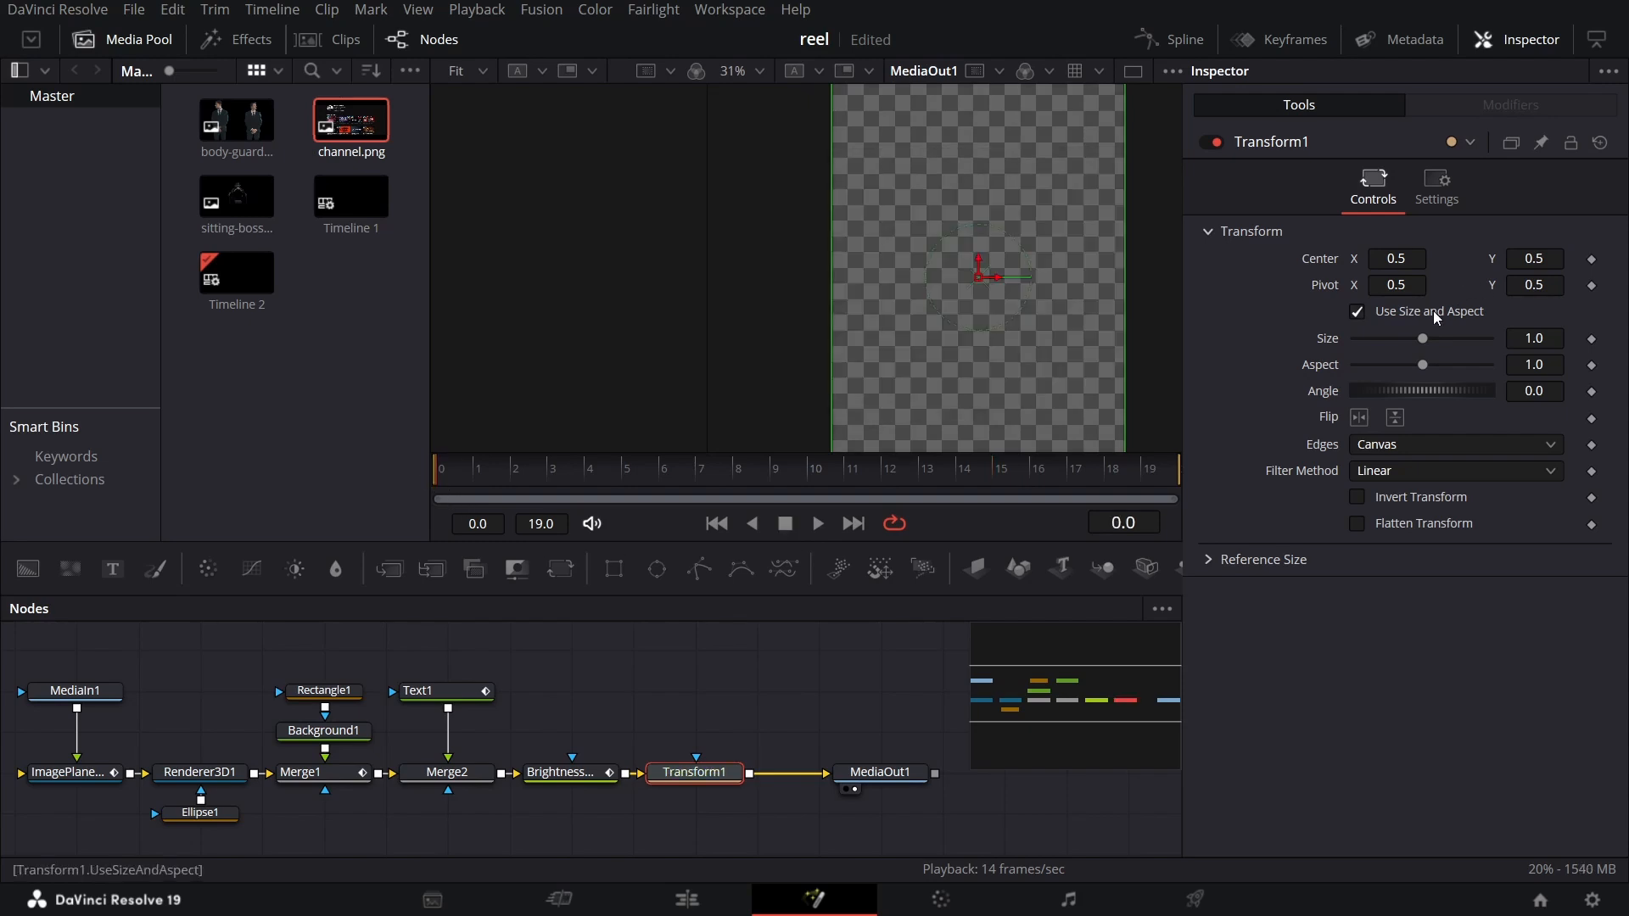
{"action": "left_click", "coordinate": [1591, 340]}
{"action": "left_click", "coordinate": [1590, 391]}
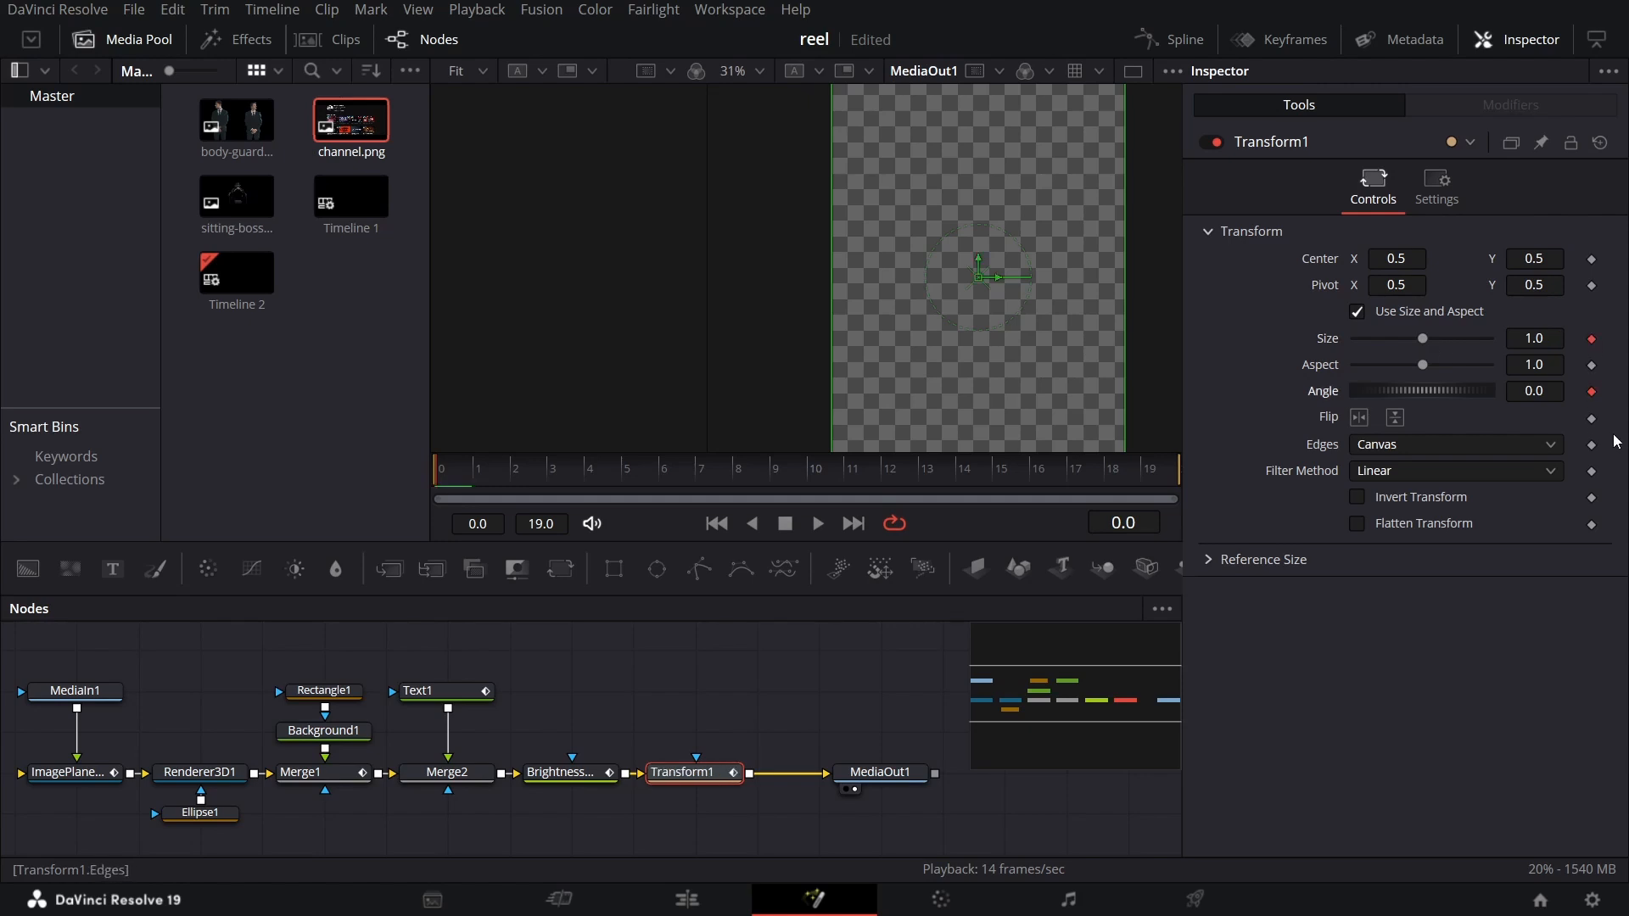
{"action": "left_click_drag", "start_coordinate": [1106, 470], "coordinate": [1158, 477]}
{"action": "left_click", "coordinate": [1591, 338]}
{"action": "left_click", "coordinate": [1592, 391]}
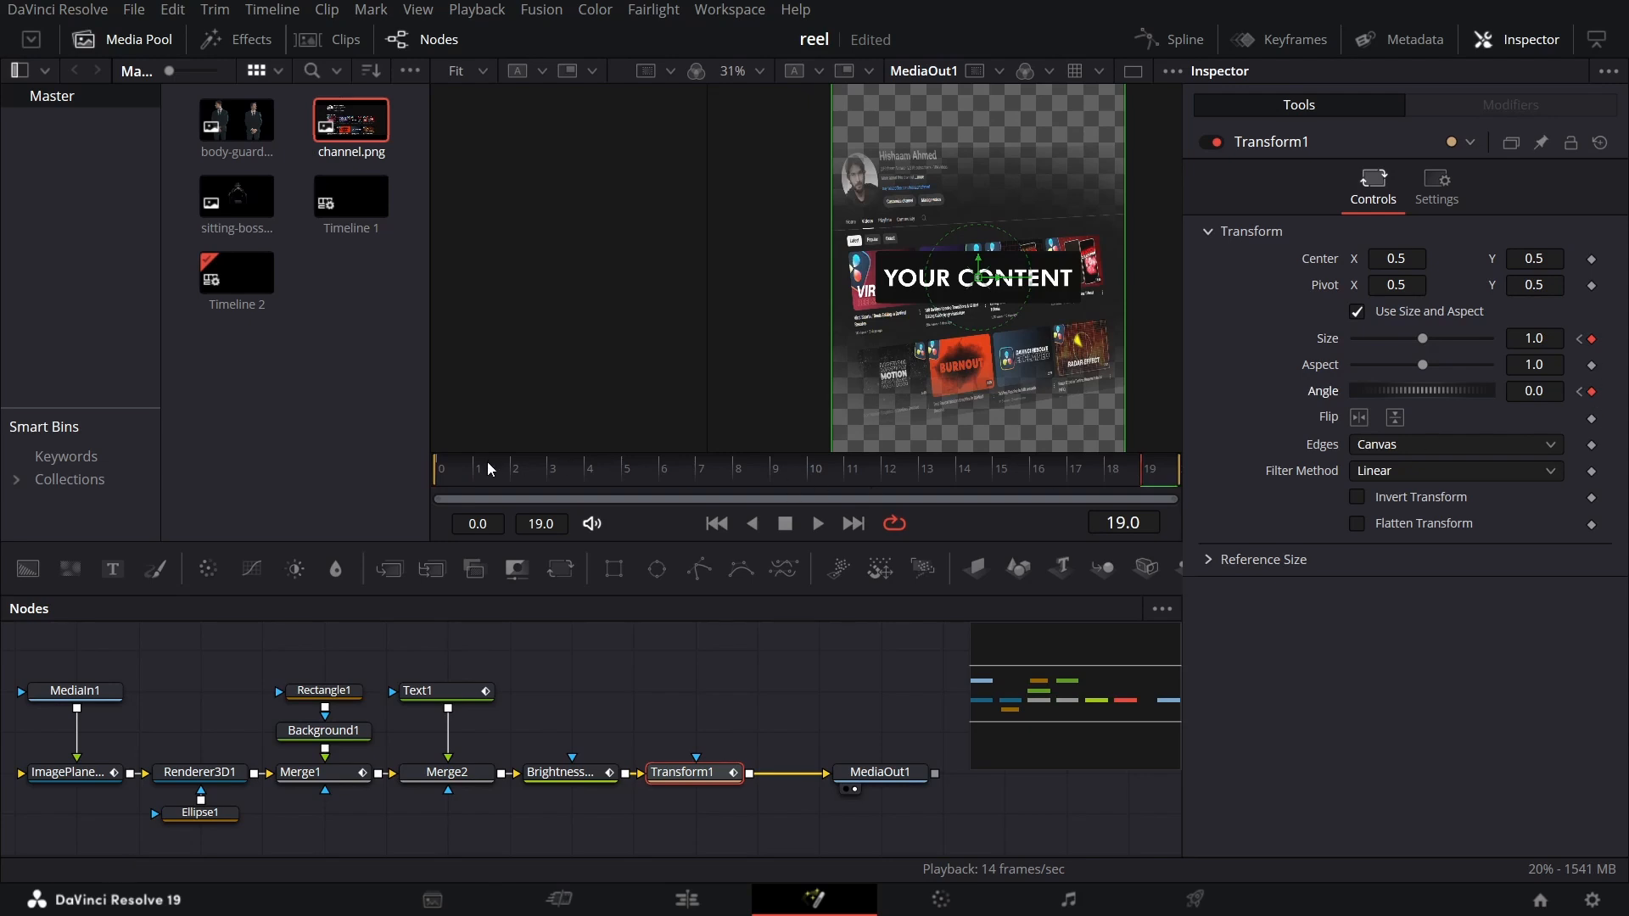
Set Transform1's frame 0 keyframes to size 0.6 and angle 40, and preview the motion
{"action": "left_click_drag", "start_coordinate": [487, 465], "coordinate": [429, 475]}
{"action": "left_click", "coordinate": [1535, 338]}
{"action": "type", "text": "0.6"}
{"action": "key", "text": "Tab"}
{"action": "key", "text": "Tab"}
{"action": "type", "text": "40"}
{"action": "key", "text": "Tab"}
{"action": "left_click", "coordinate": [714, 674]}
{"action": "key", "text": "space"}
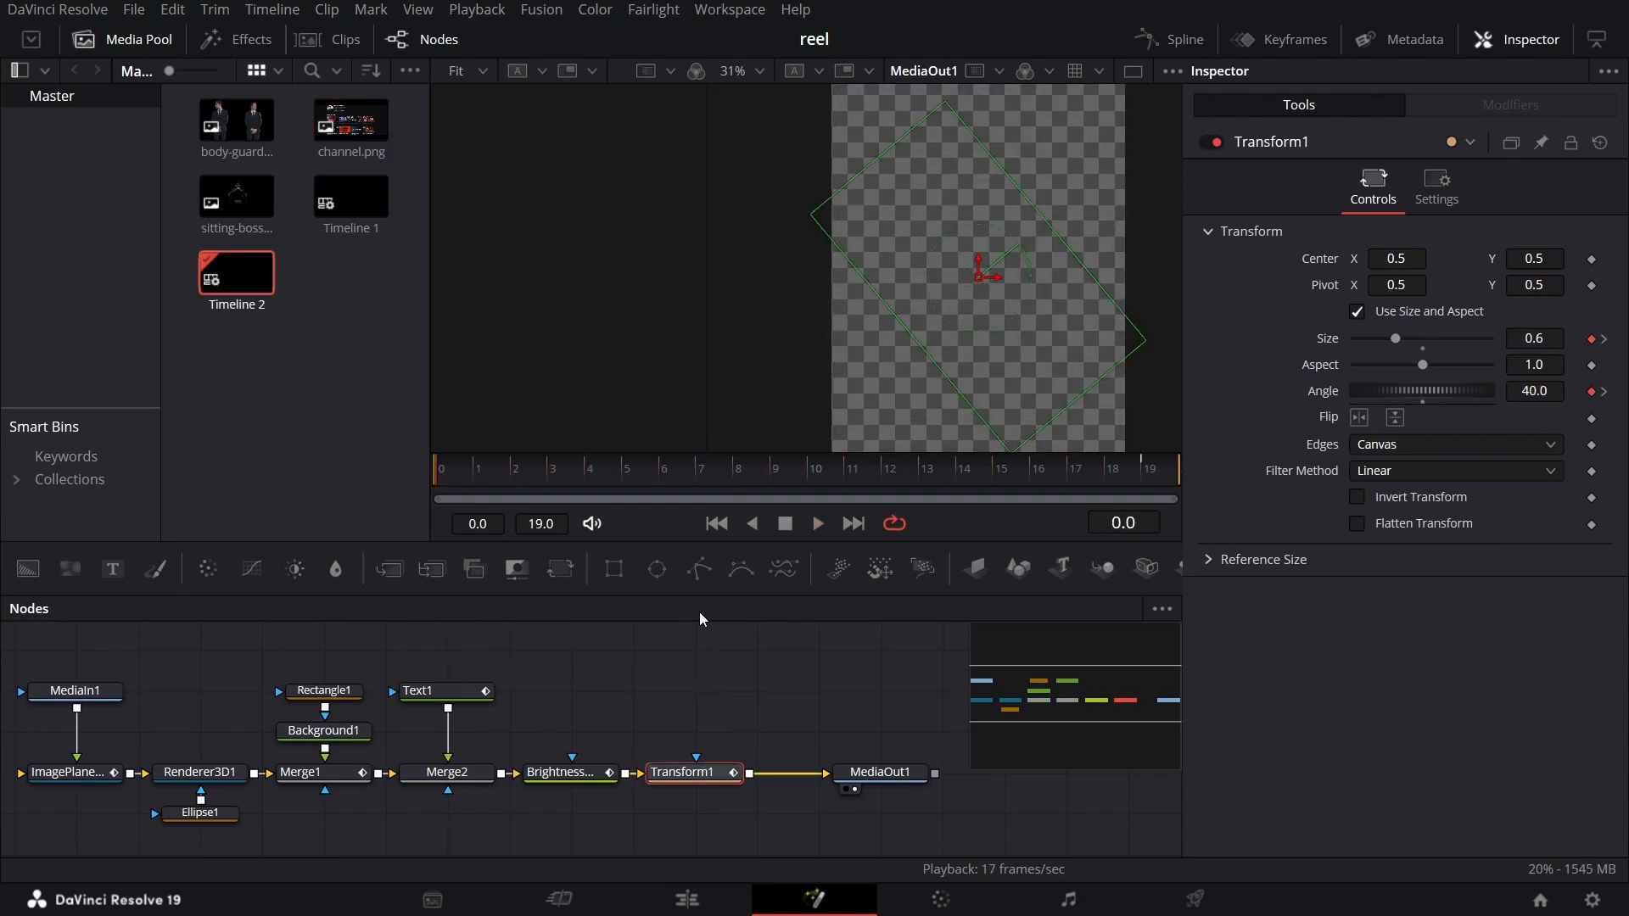
Change Transform1's size keyframe at frame 0 to 1.5 and play back the animation
{"action": "left_click_drag", "start_coordinate": [530, 475], "coordinate": [420, 480]}
{"action": "left_click", "coordinate": [1531, 339]}
{"action": "type", "text": "1"}
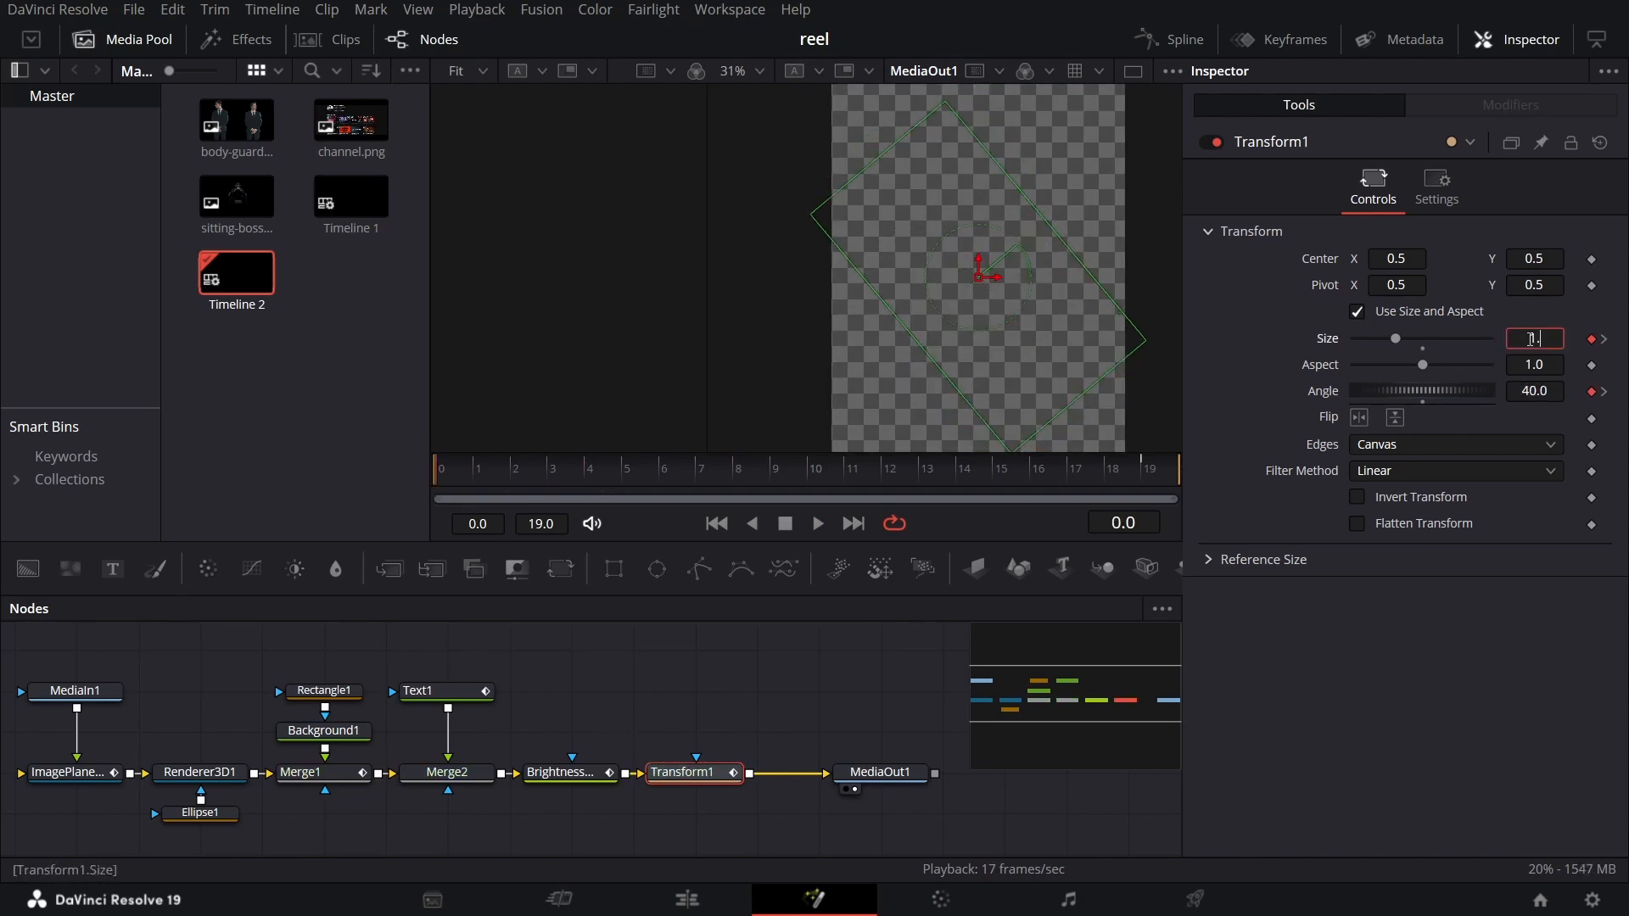
{"action": "type", "text": ".5"}
{"action": "key", "text": "Tab"}
{"action": "left_click", "coordinate": [624, 679]}
{"action": "key", "text": "space"}
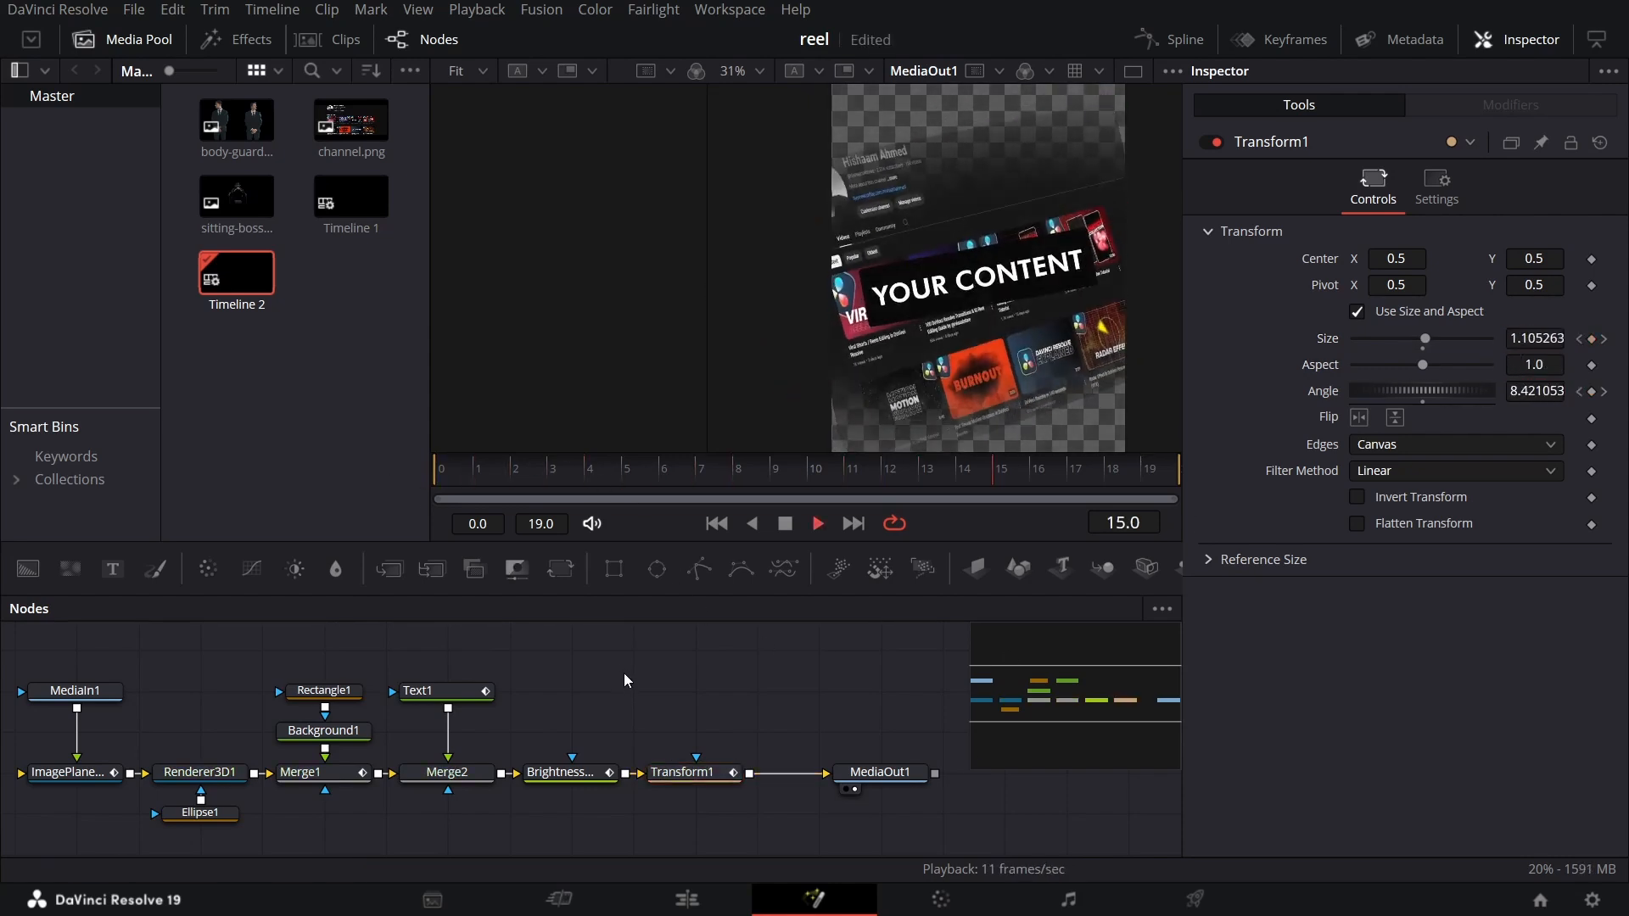
{"action": "key", "text": "space"}
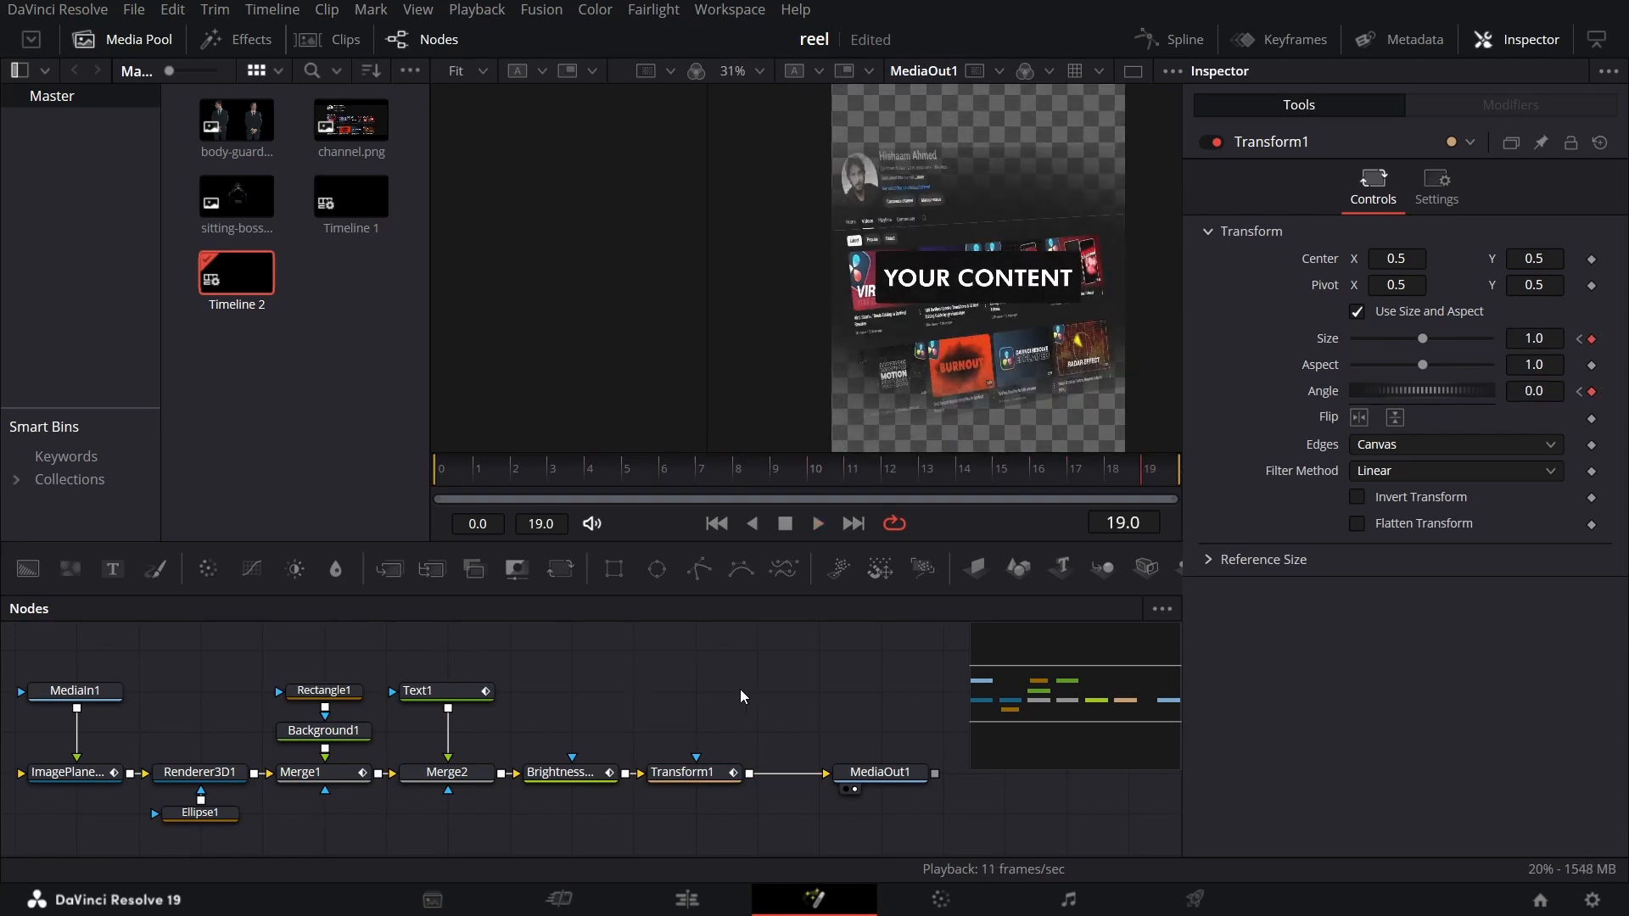
Reduce Ellipse1's mask width to about 1.228 and scrub through the frames to check the faded edges
{"action": "left_click", "coordinate": [204, 812]}
{"action": "left_click", "coordinate": [430, 481]}
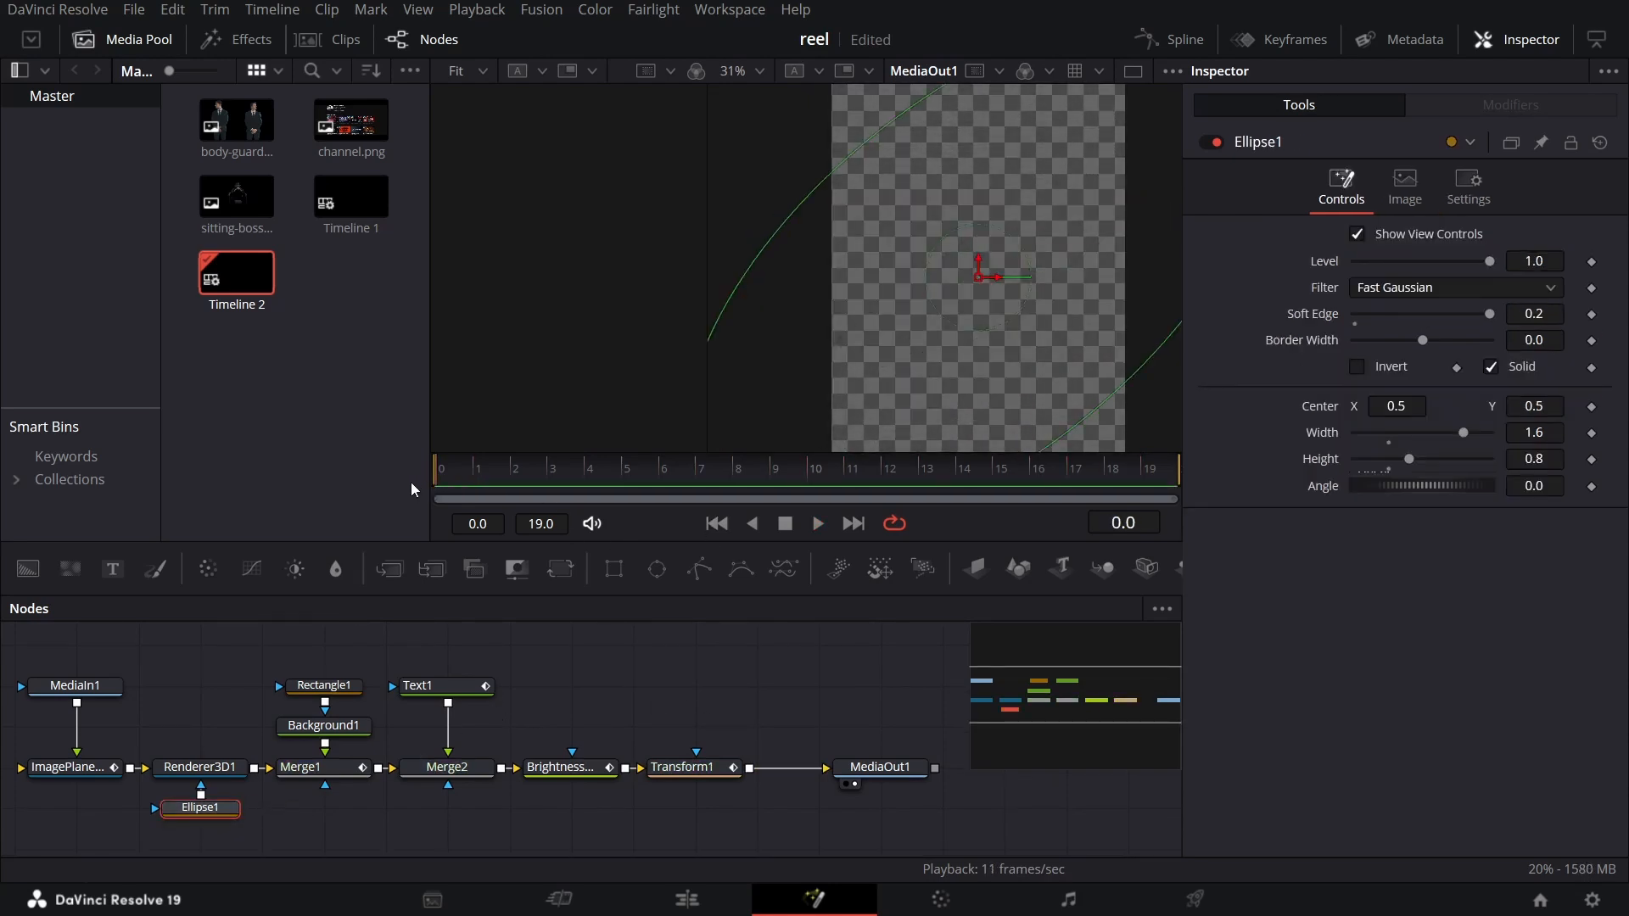
{"action": "left_click_drag", "start_coordinate": [437, 489], "coordinate": [879, 467]}
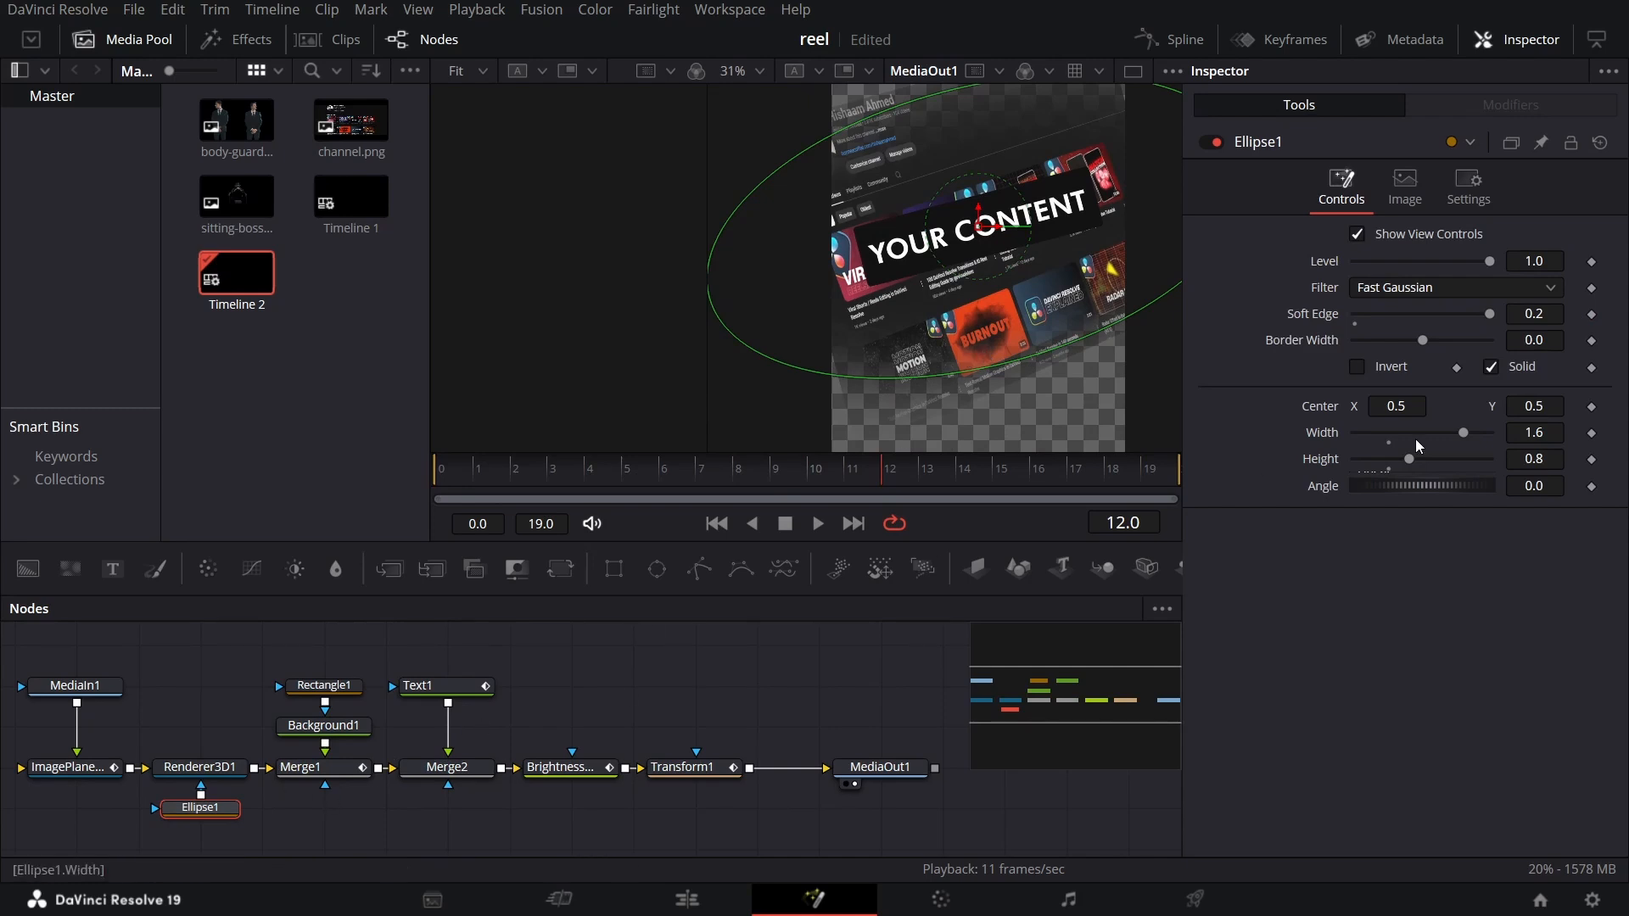
{"action": "left_click_drag", "start_coordinate": [1484, 436], "coordinate": [1443, 435]}
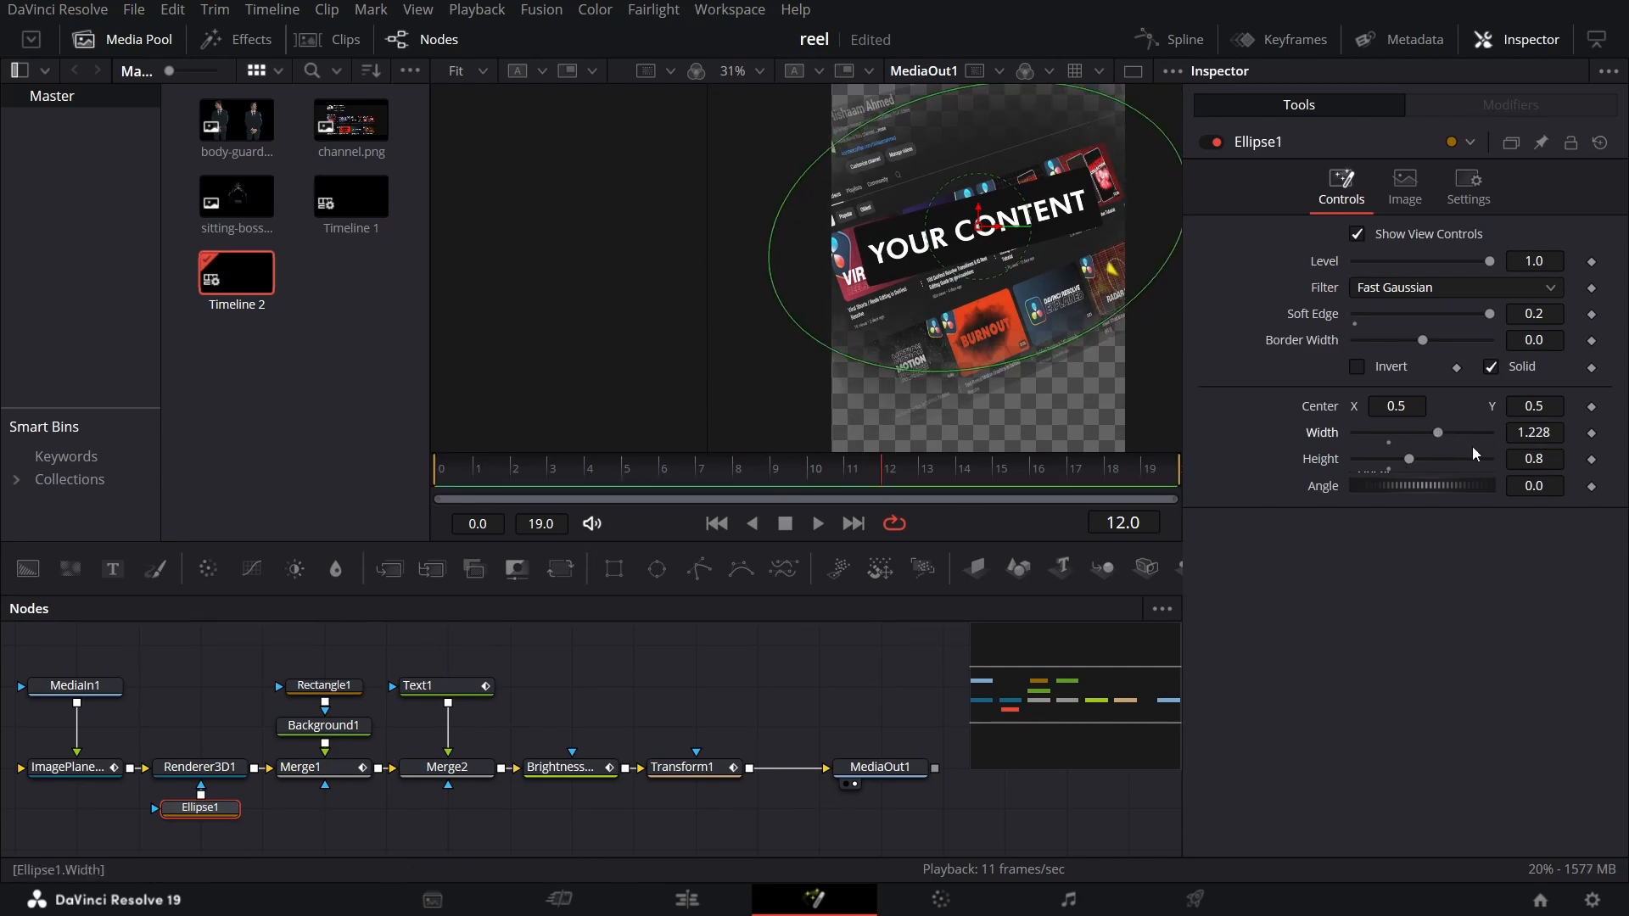
{"action": "left_click_drag", "start_coordinate": [859, 480], "coordinate": [1168, 480]}
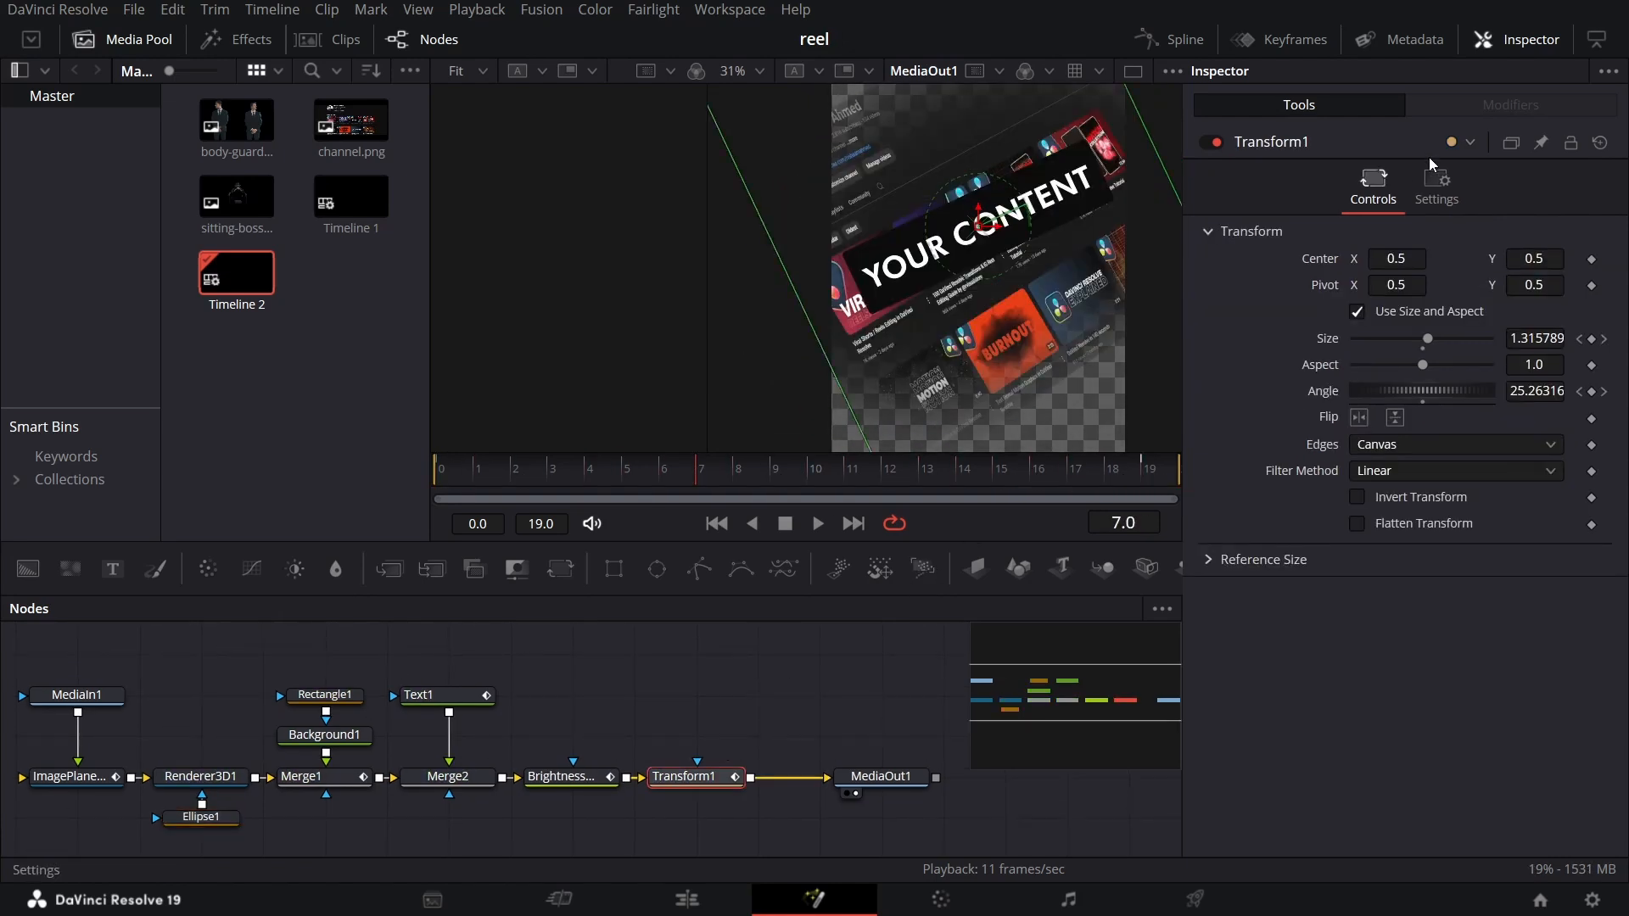
Enable motion blur on Transform1 and set its quality to 5
{"action": "left_click", "coordinate": [1443, 204]}
{"action": "left_click", "coordinate": [1400, 459]}
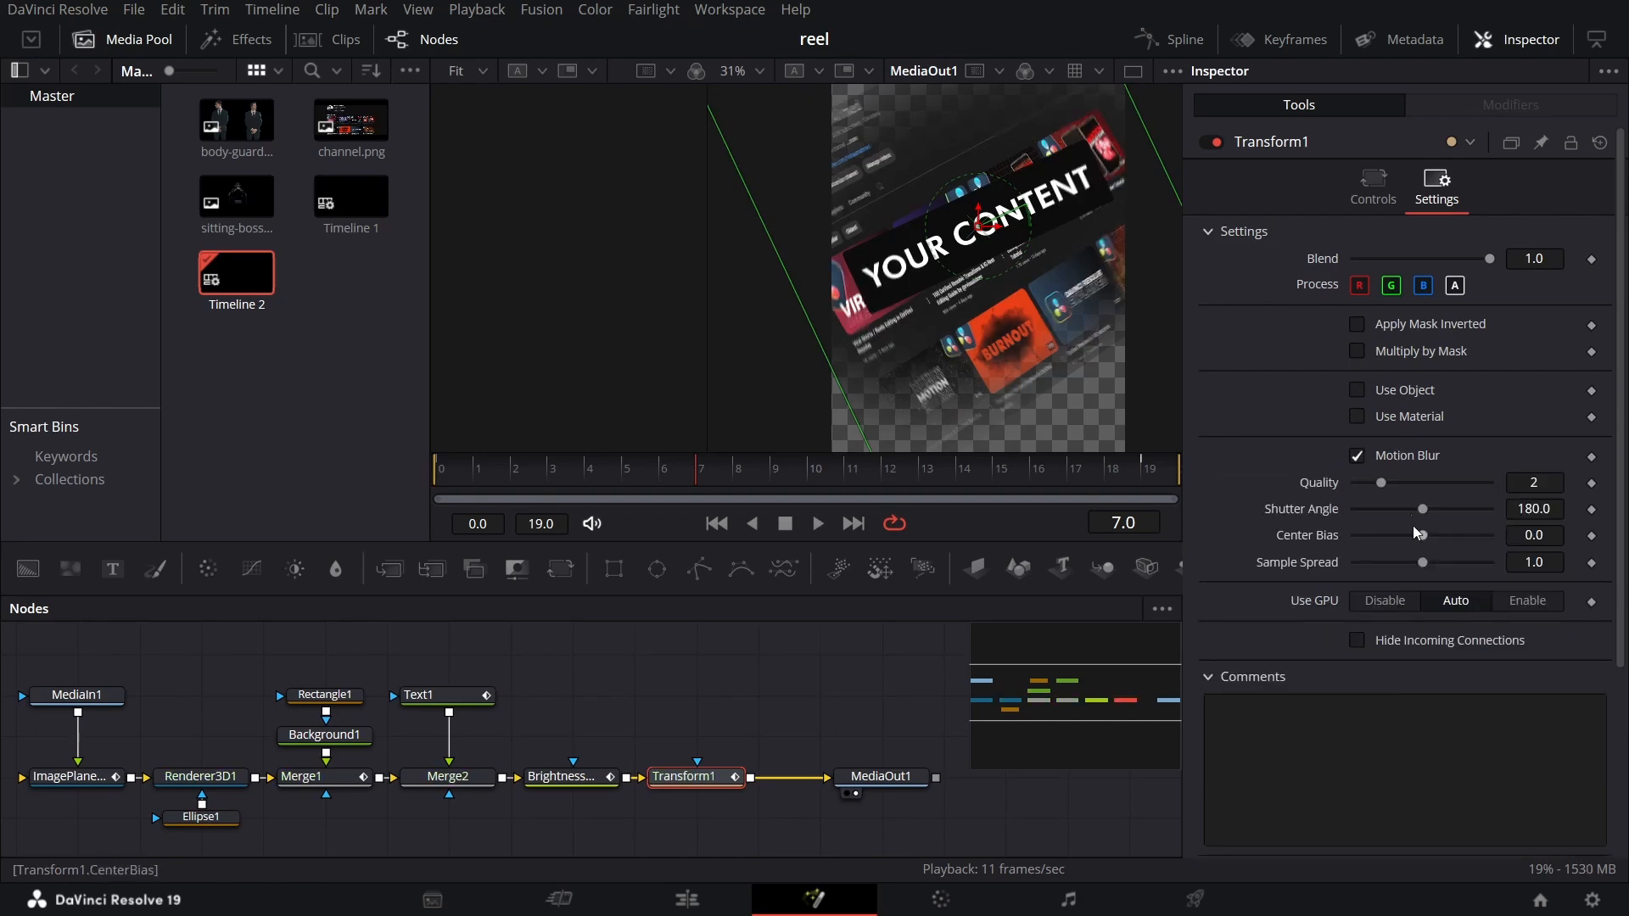
{"action": "type", "text": "5"}
{"action": "key", "text": "Tab"}
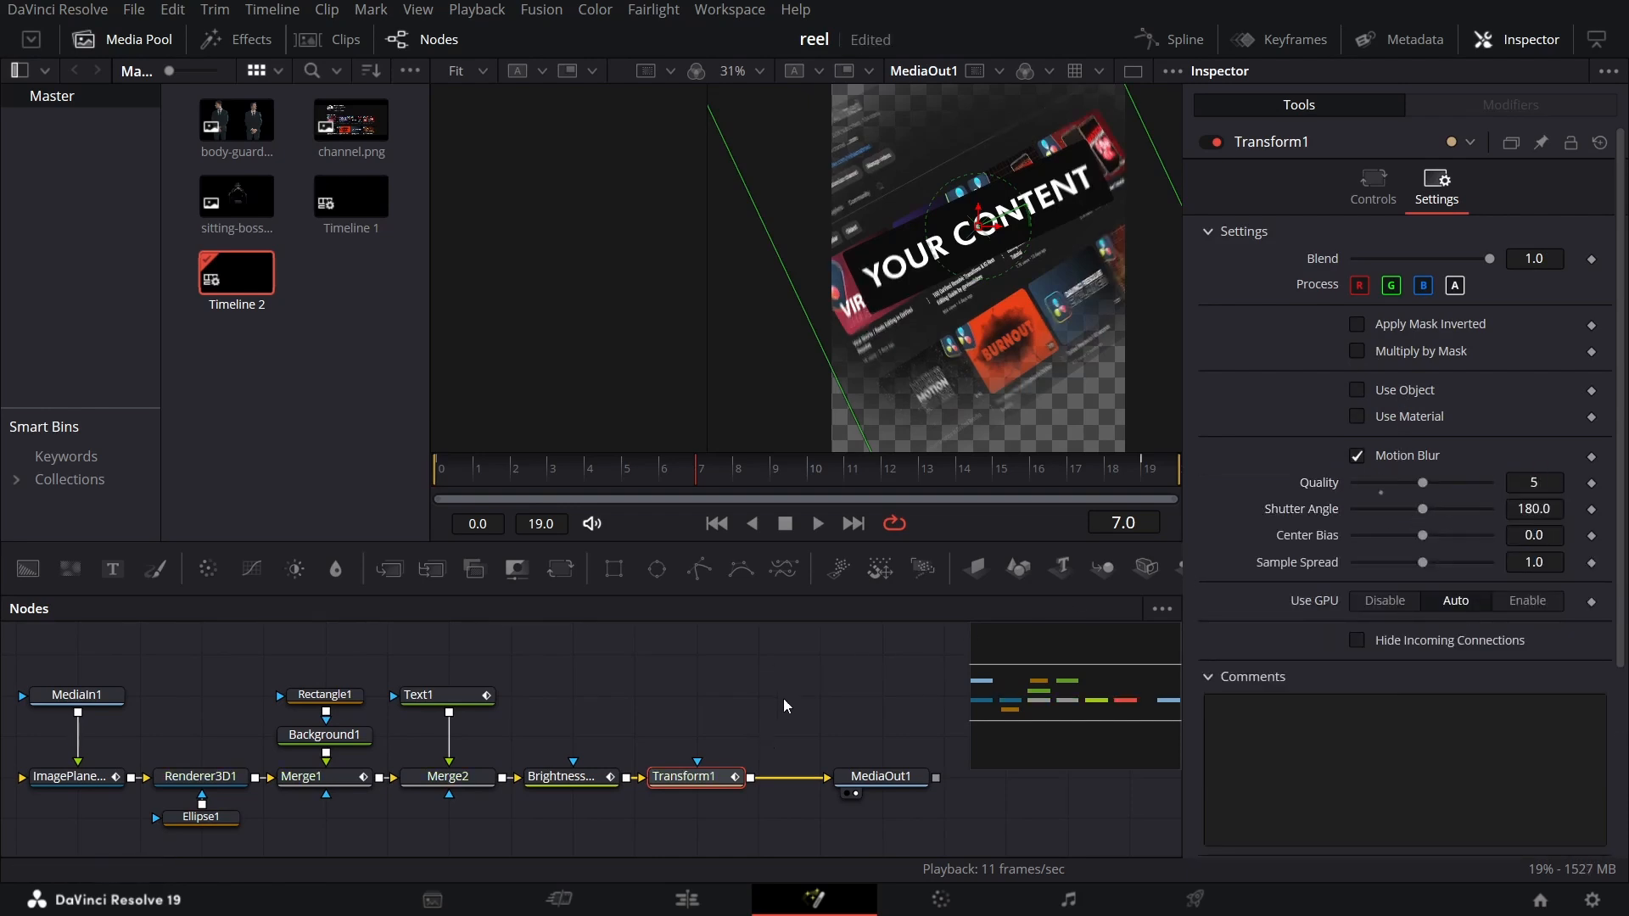
Switch to the Edit page and play Timeline 2 from its start to review the reel
{"action": "left_click", "coordinate": [688, 900]}
{"action": "left_click_drag", "start_coordinate": [965, 499], "coordinate": [782, 509]}
{"action": "key", "text": "space"}
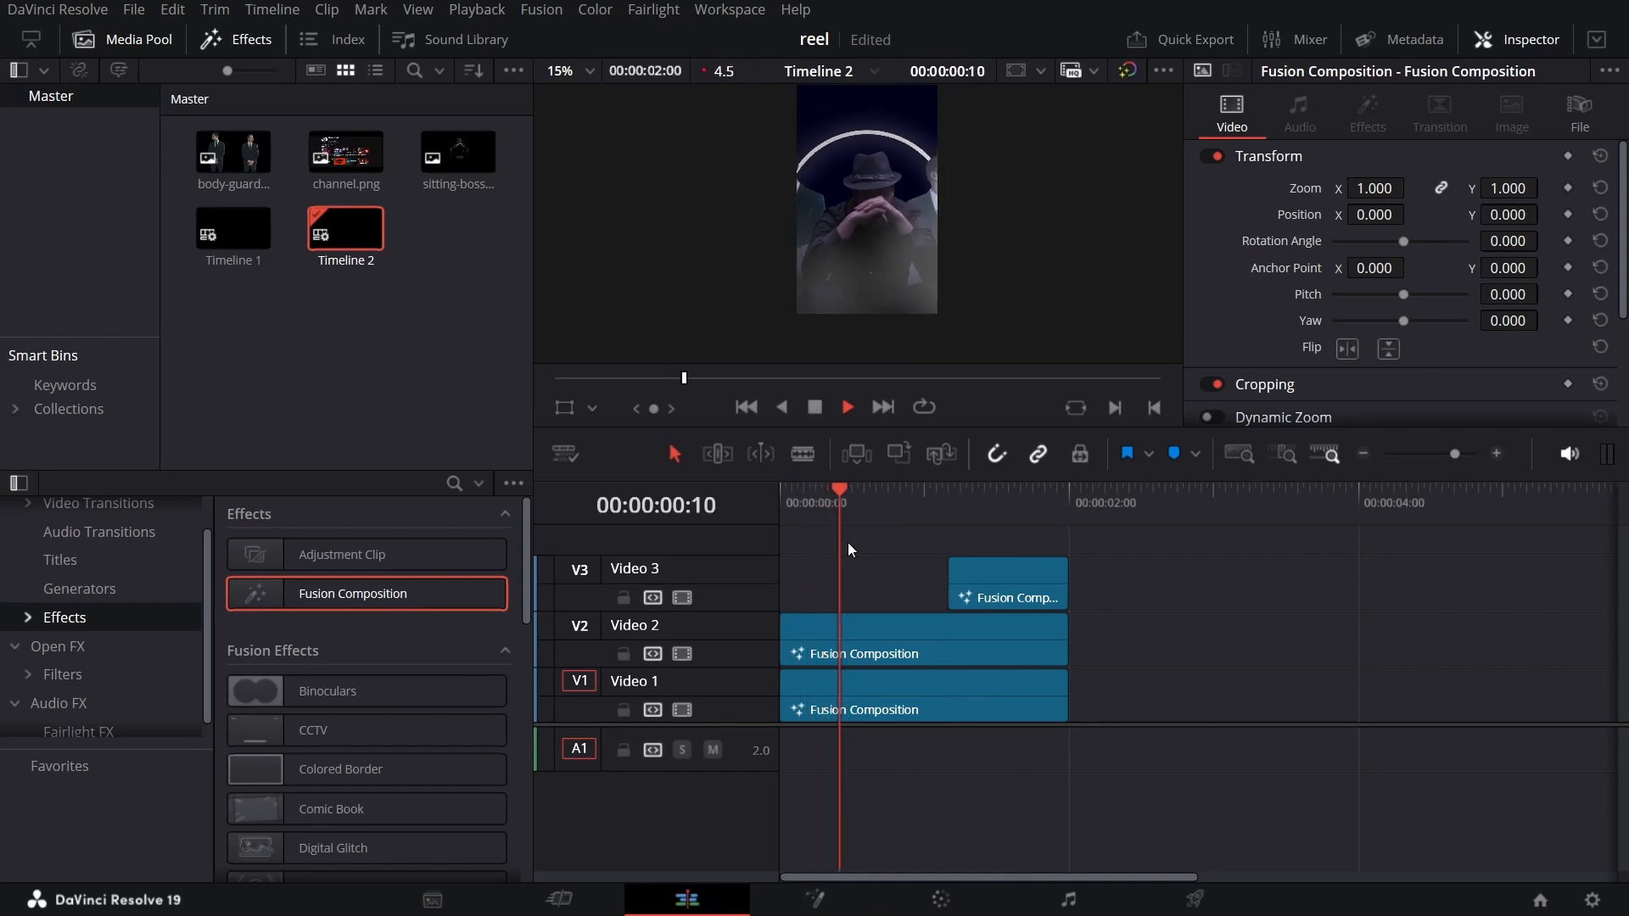
Scrub Timeline 2 to 00:00:01:18 and examine the lower part of the "YOUR CONTENT" frame up close
{"action": "left_click", "coordinate": [945, 507]}
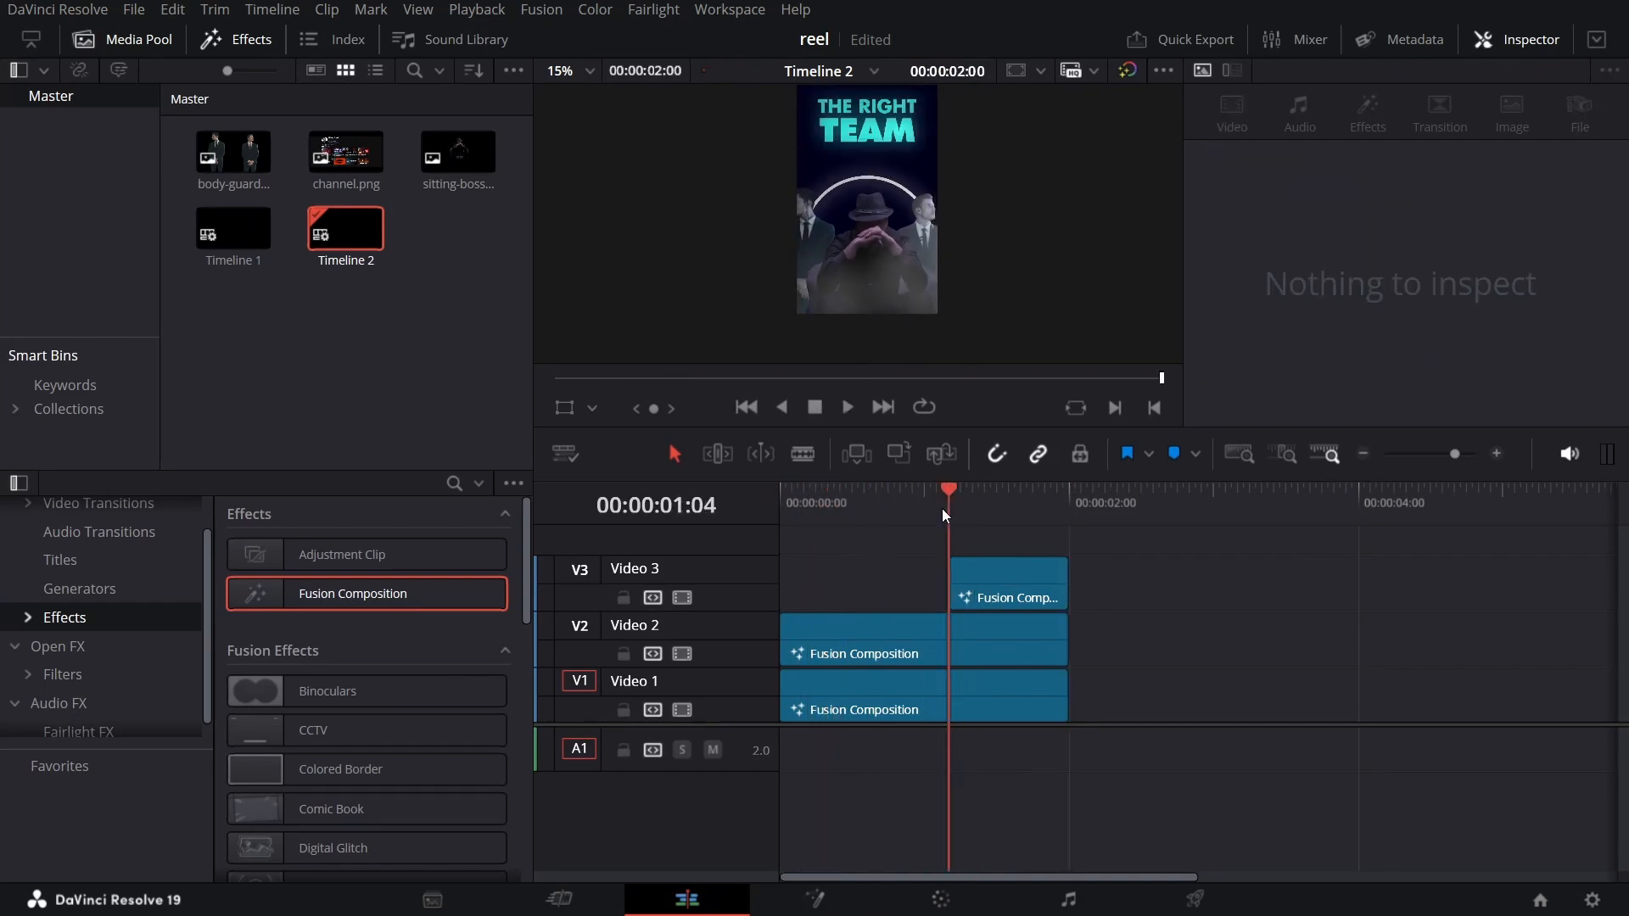
{"action": "left_click_drag", "start_coordinate": [945, 511], "coordinate": [1031, 514]}
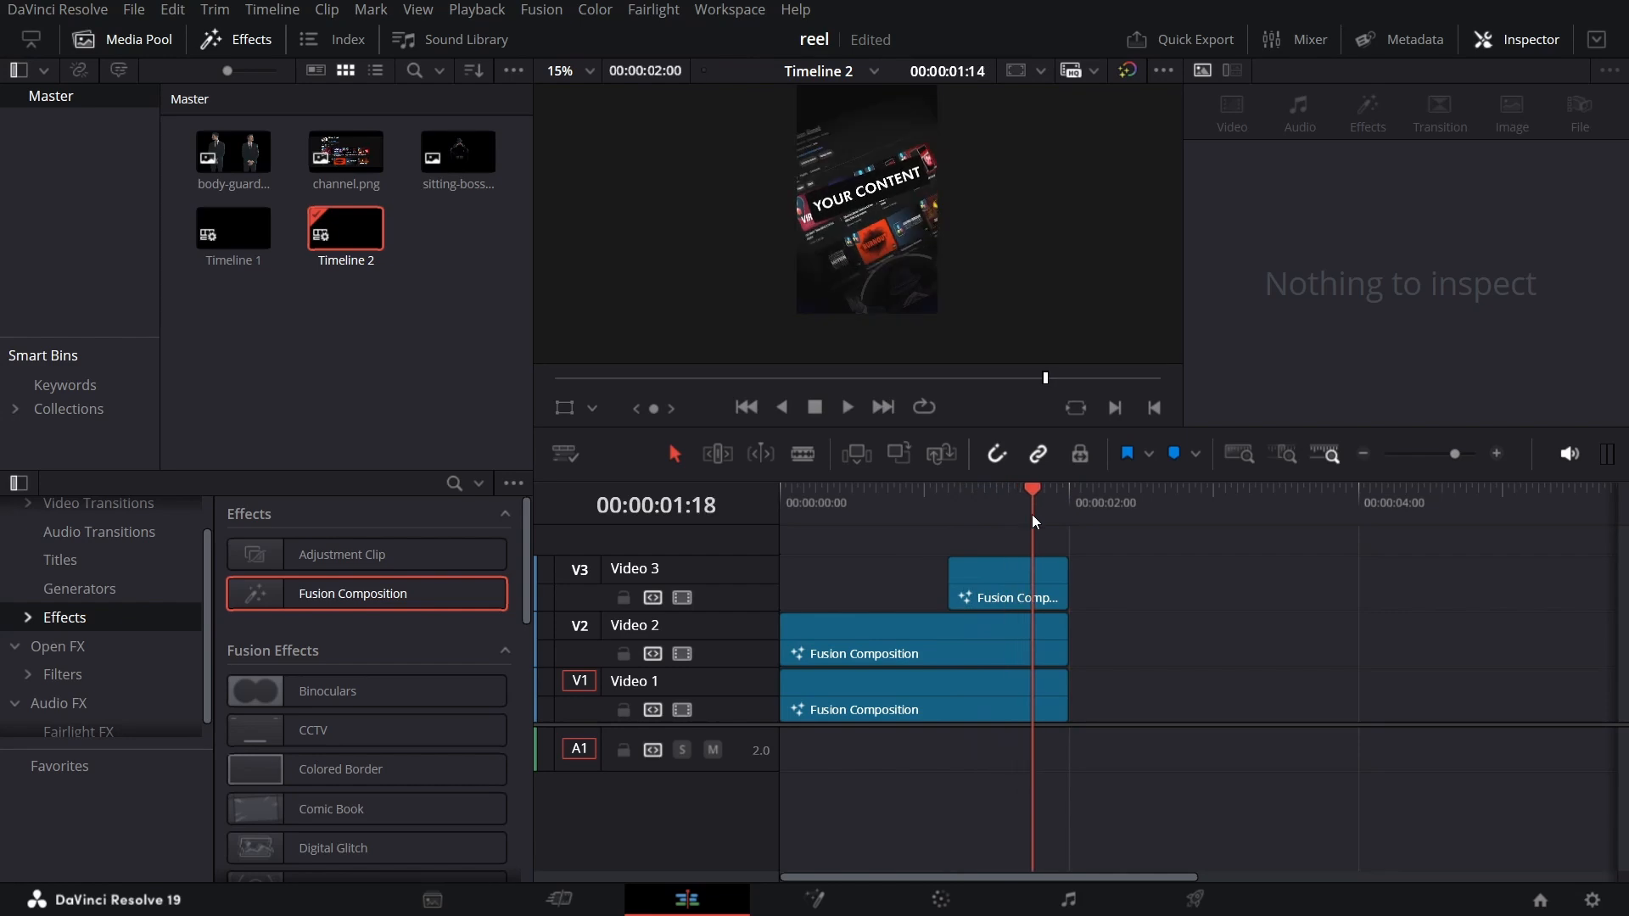
{"action": "scroll", "coordinate": [914, 322], "scroll_direction": "up", "scroll_amount": 6}
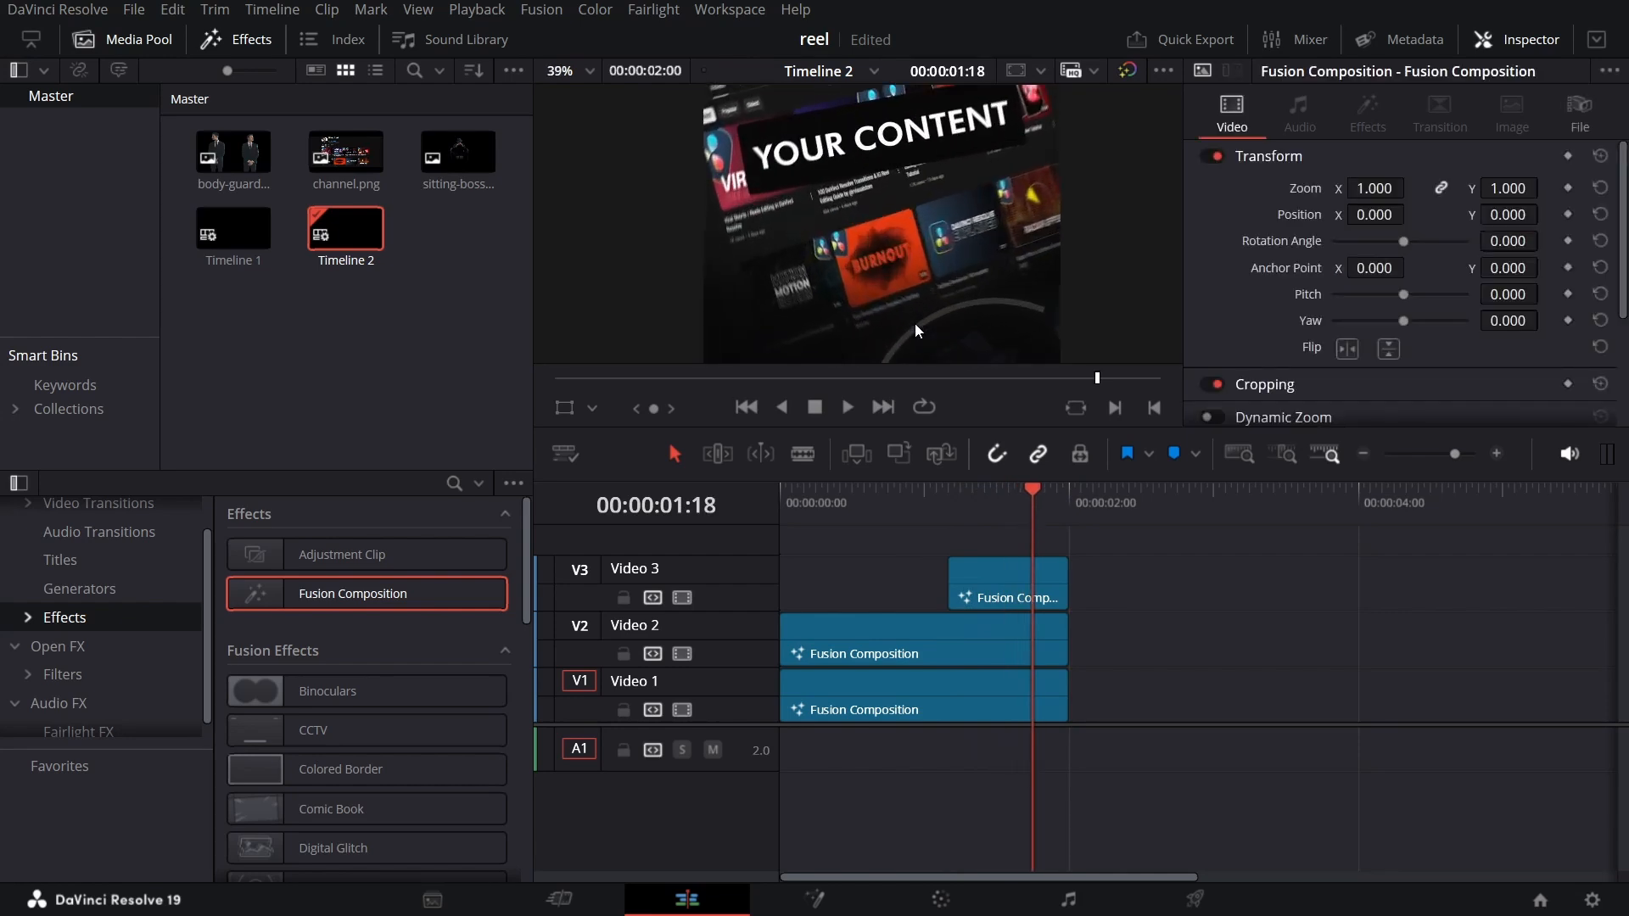
{"action": "scroll", "coordinate": [964, 153], "scroll_direction": "up", "scroll_amount": 4}
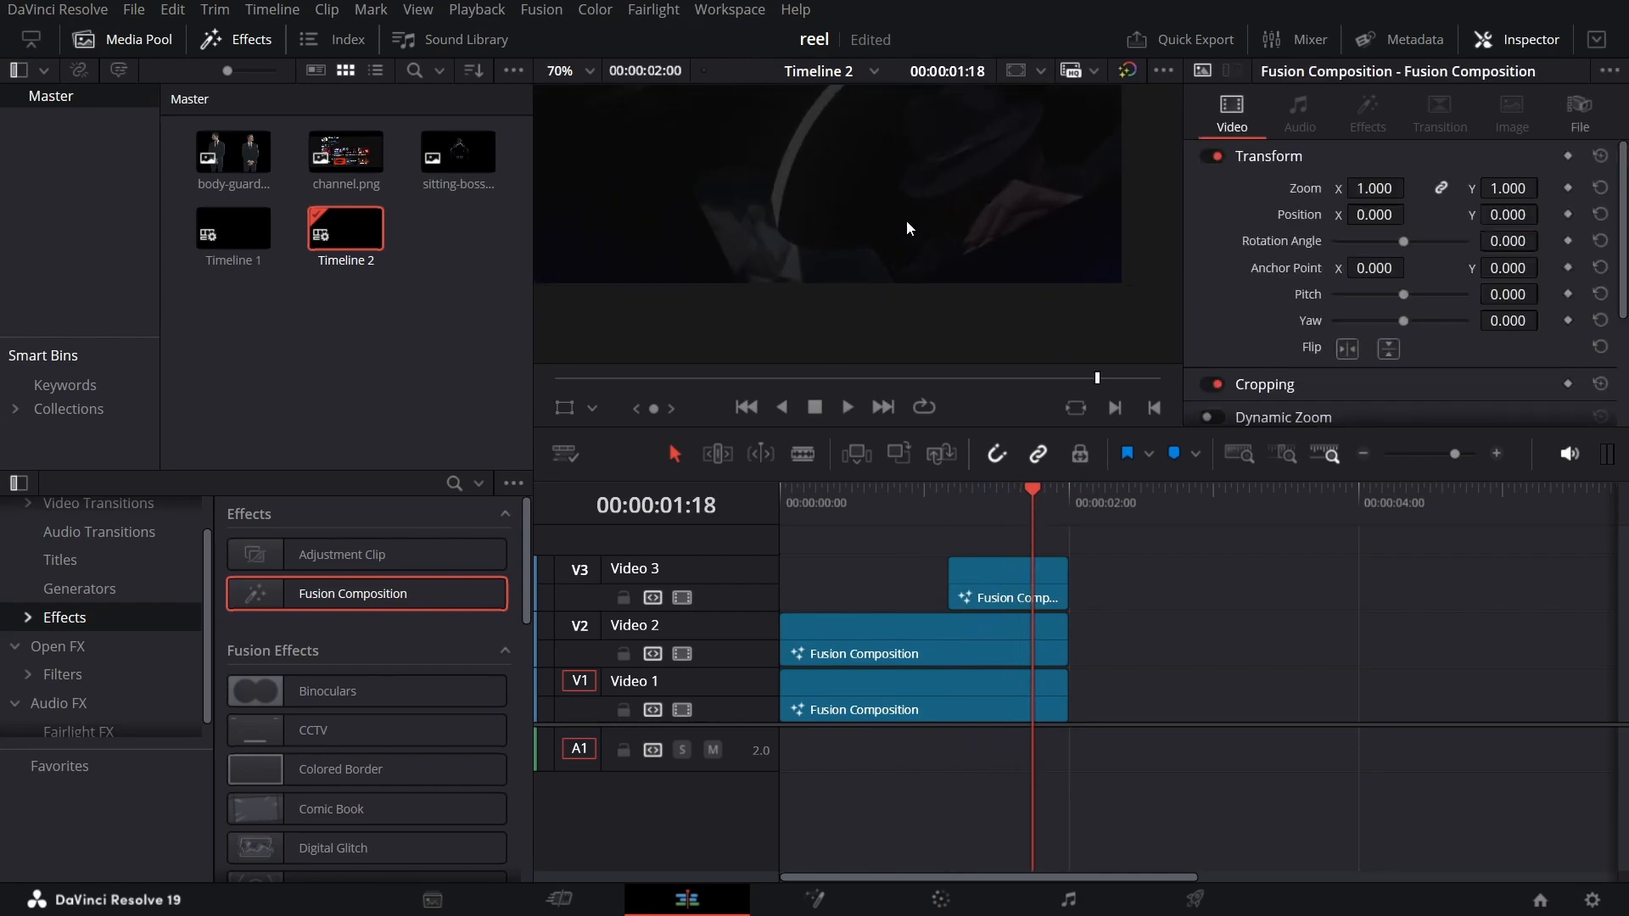
{"action": "left_click_drag", "start_coordinate": [936, 294], "coordinate": [935, 311]}
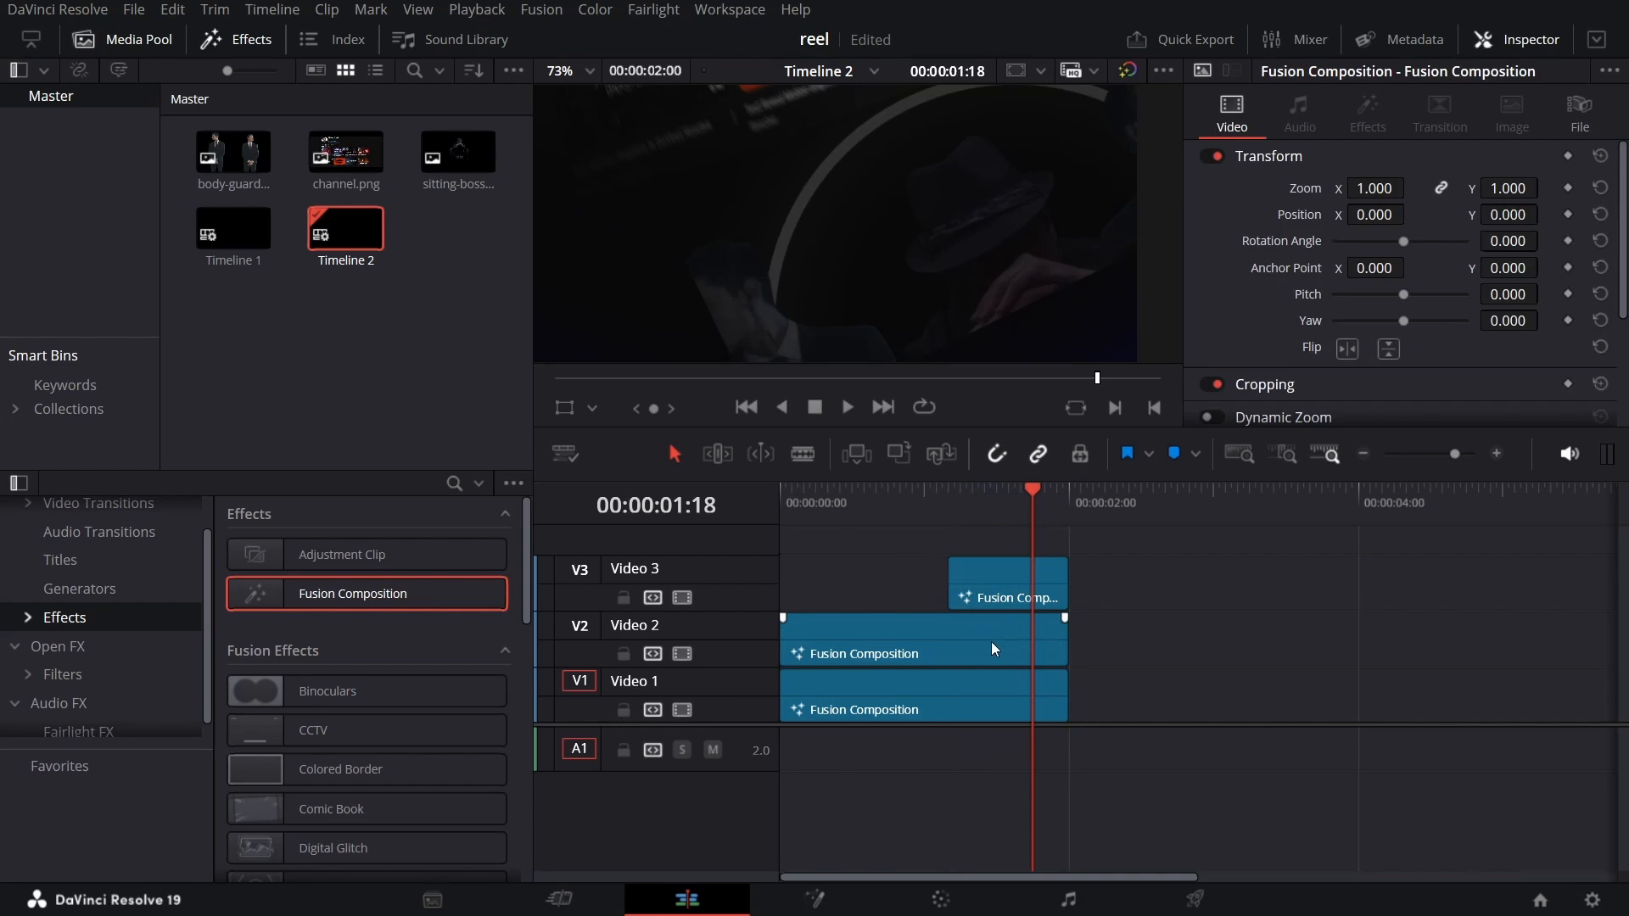
Fade out the Video 2 composition from the start of the Video 3 clip to its end, and check the fade
{"action": "left_click_drag", "start_coordinate": [1065, 618], "coordinate": [991, 623]}
{"action": "left_click", "coordinate": [967, 498]}
{"action": "key", "text": "space"}
{"action": "key", "text": "space"}
{"action": "left_click_drag", "start_coordinate": [993, 617], "coordinate": [952, 622]}
{"action": "left_click_drag", "start_coordinate": [936, 501], "coordinate": [1062, 520]}
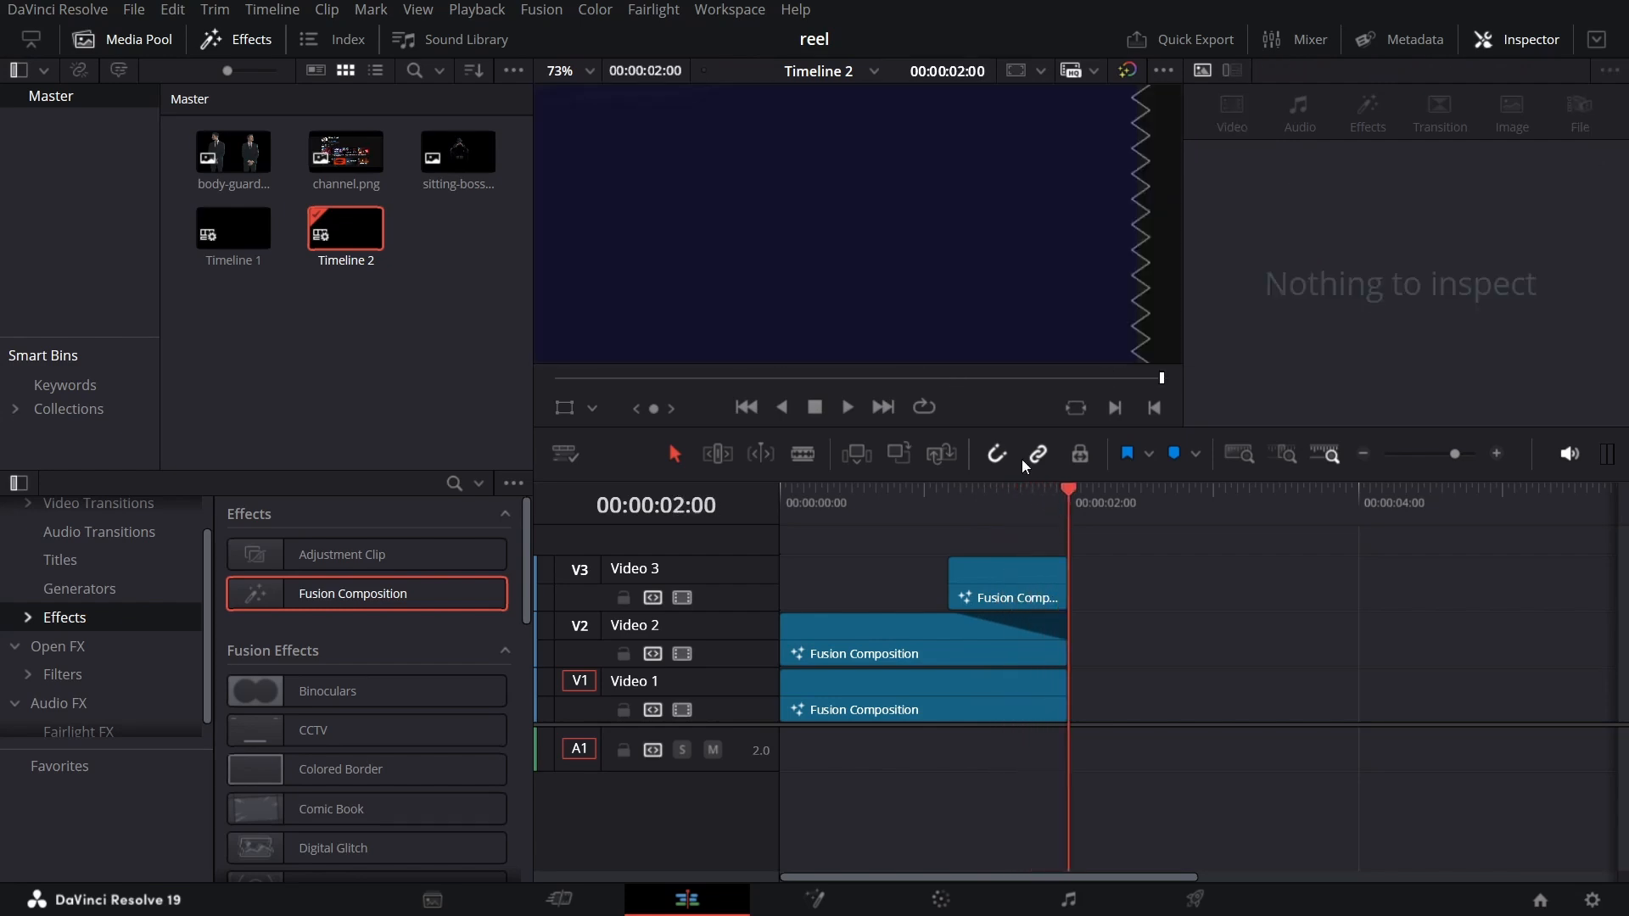
Zoom the viewer out to 21% around the reel frame and enlarge the video track area above the audio track
{"action": "scroll", "coordinate": [866, 263], "scroll_direction": "down", "scroll_amount": 4}
{"action": "left_click_drag", "start_coordinate": [908, 259], "coordinate": [940, 313]}
{"action": "left_click_drag", "start_coordinate": [898, 168], "coordinate": [920, 196]}
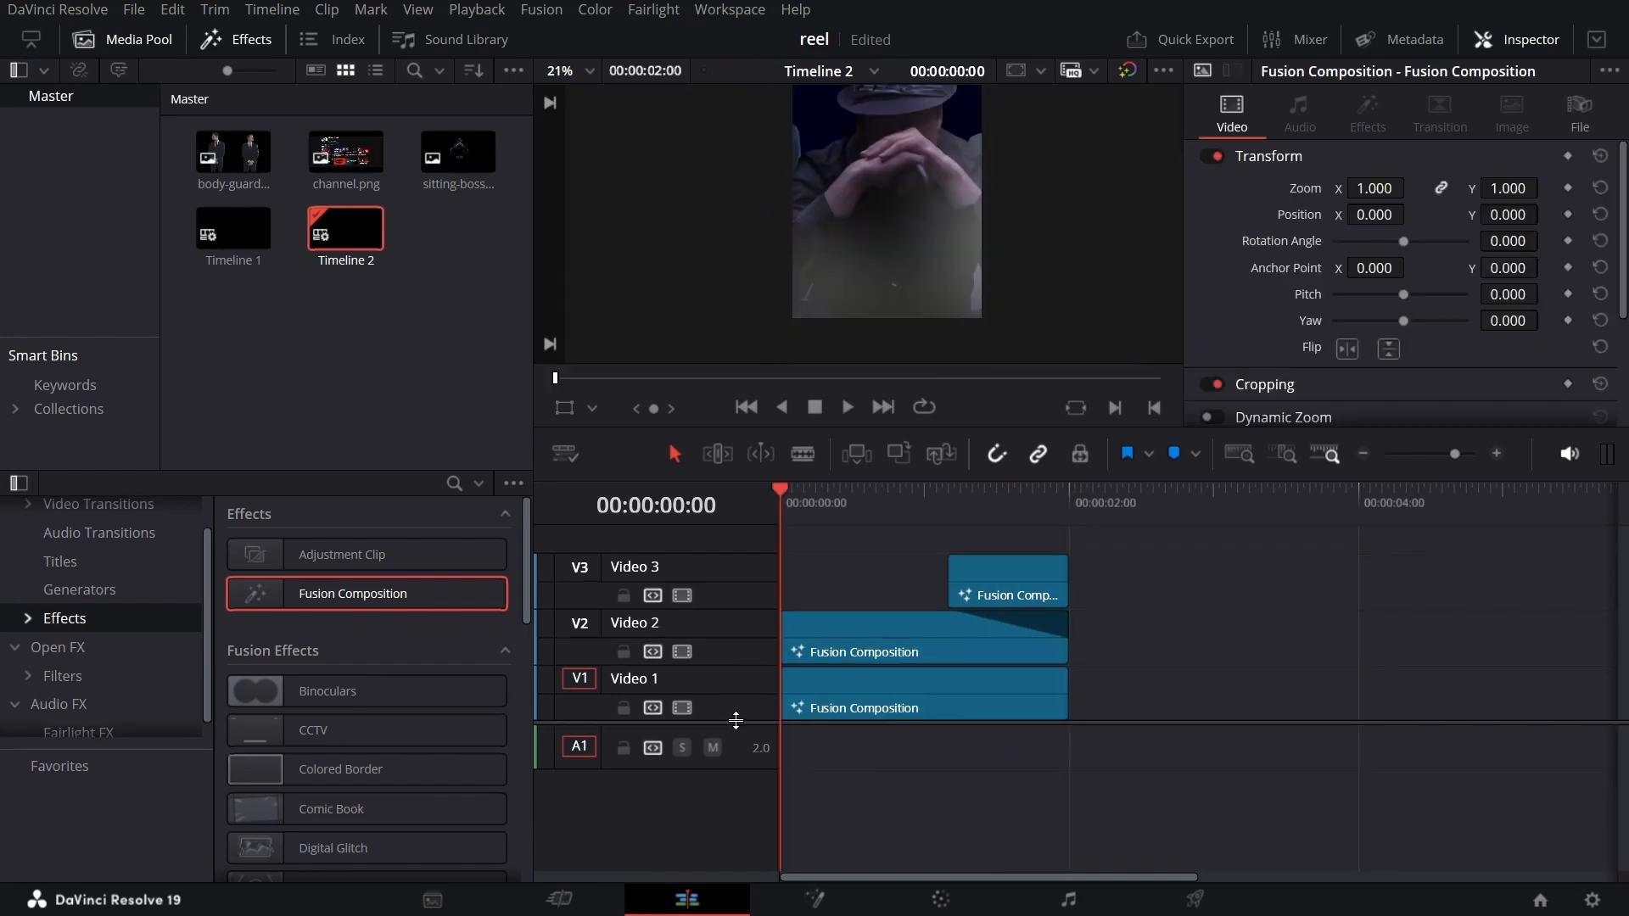
{"action": "left_click_drag", "start_coordinate": [735, 720], "coordinate": [737, 761]}
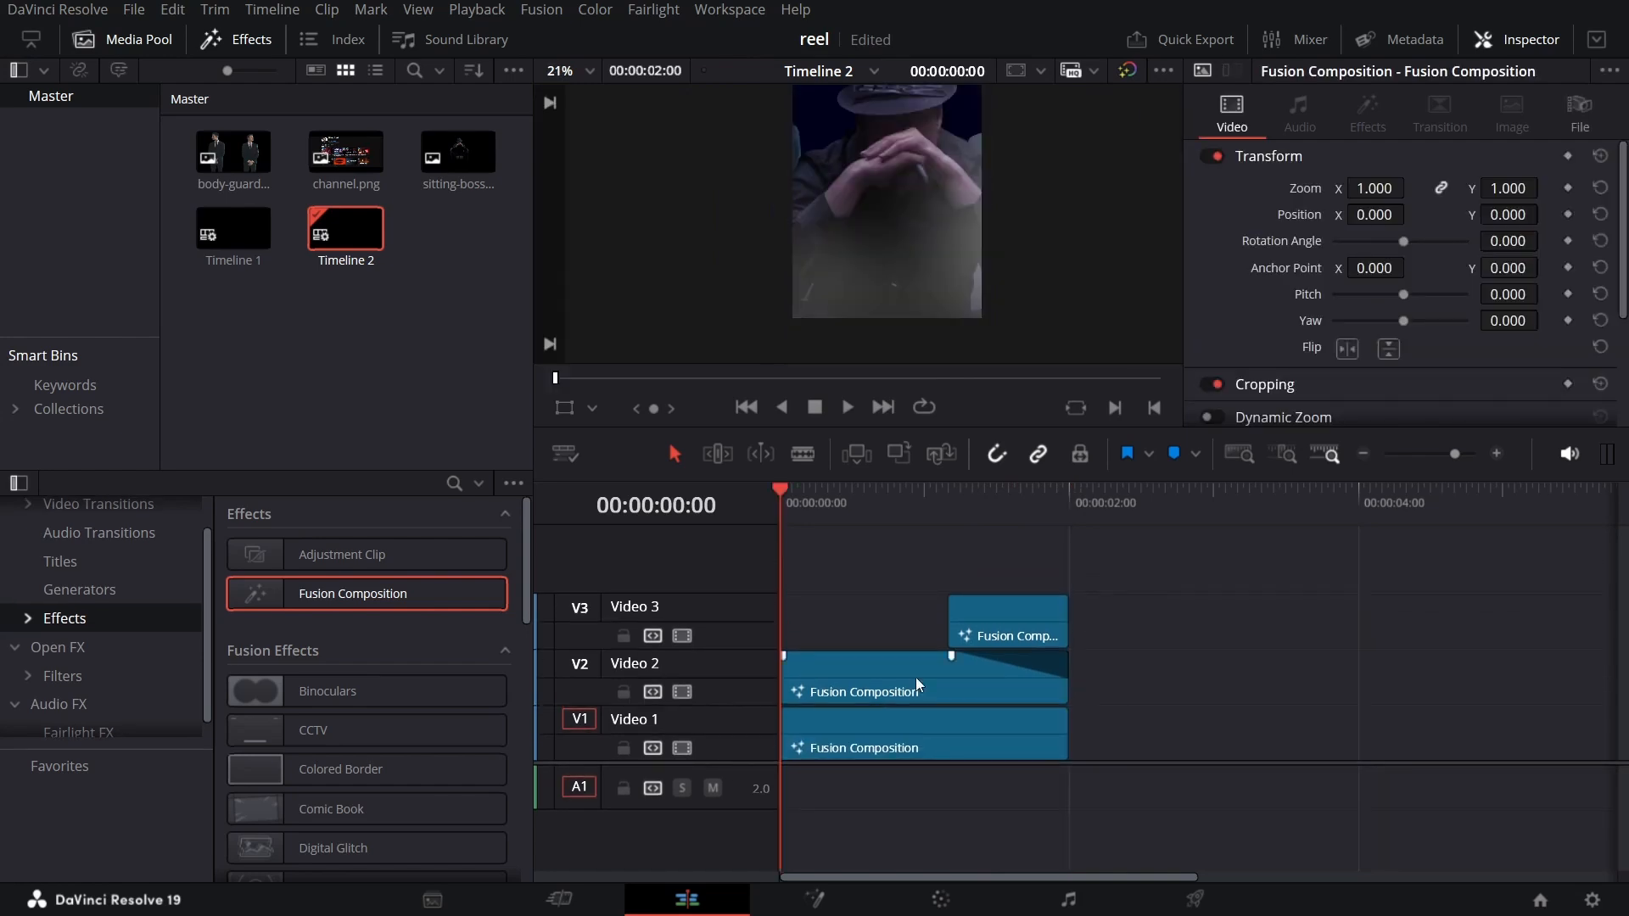